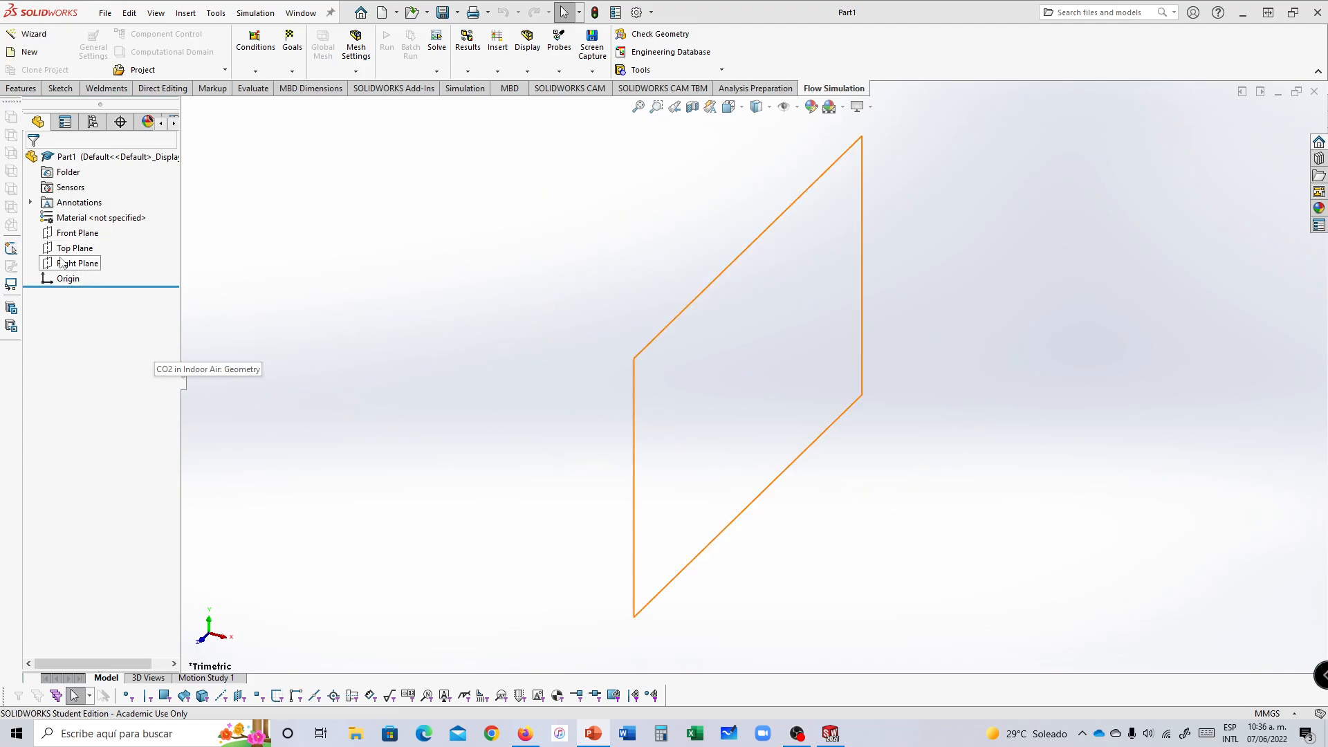
Step: Sketch a corner rectangle about 144 by 94 mm on the Top Plane, starting at the origin
{"action": "left_click", "coordinate": [76, 248]}
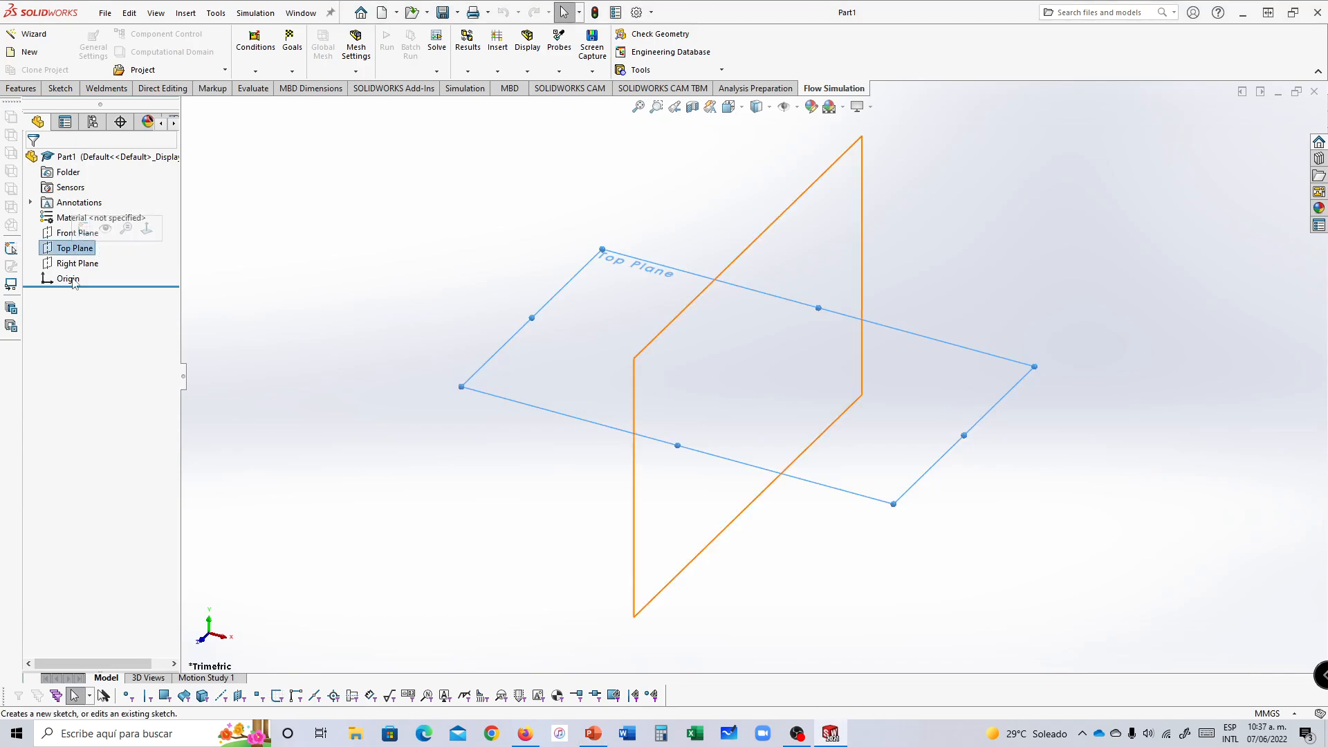
{"action": "left_click", "coordinate": [82, 232]}
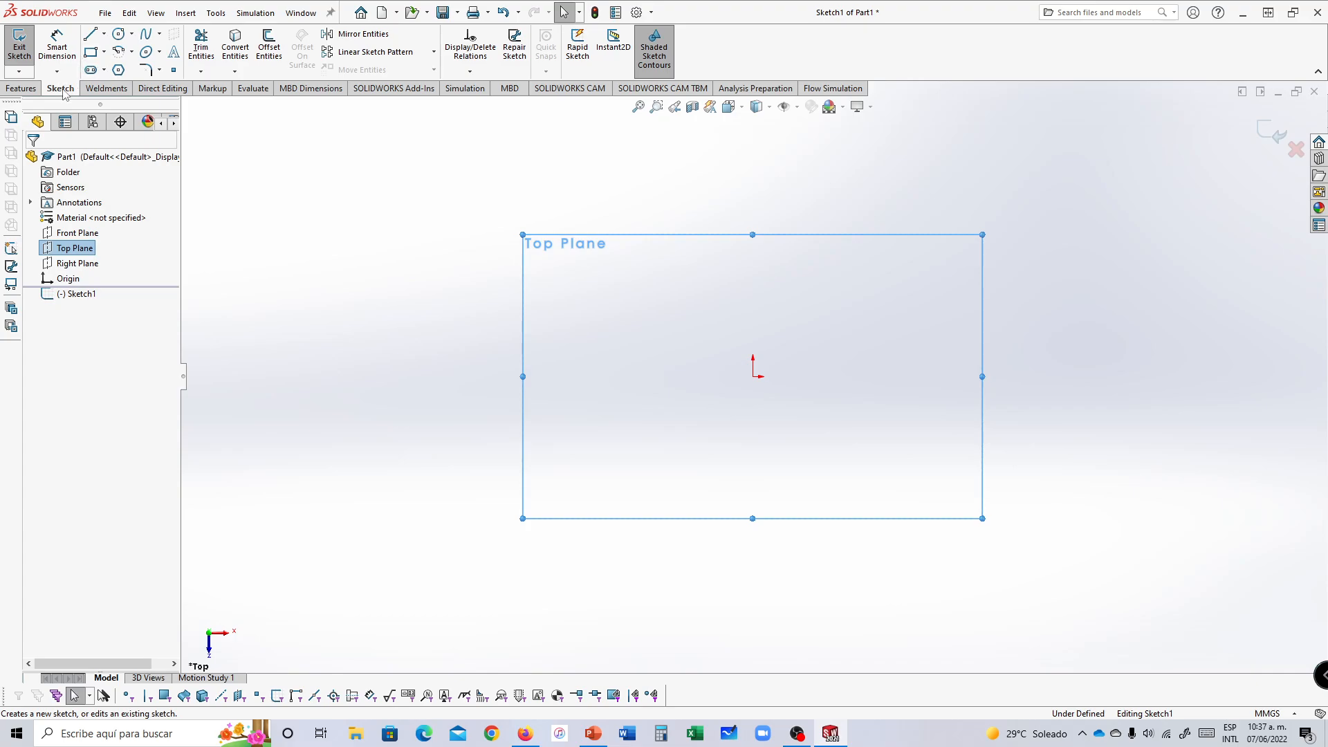
{"action": "left_click", "coordinate": [104, 52]}
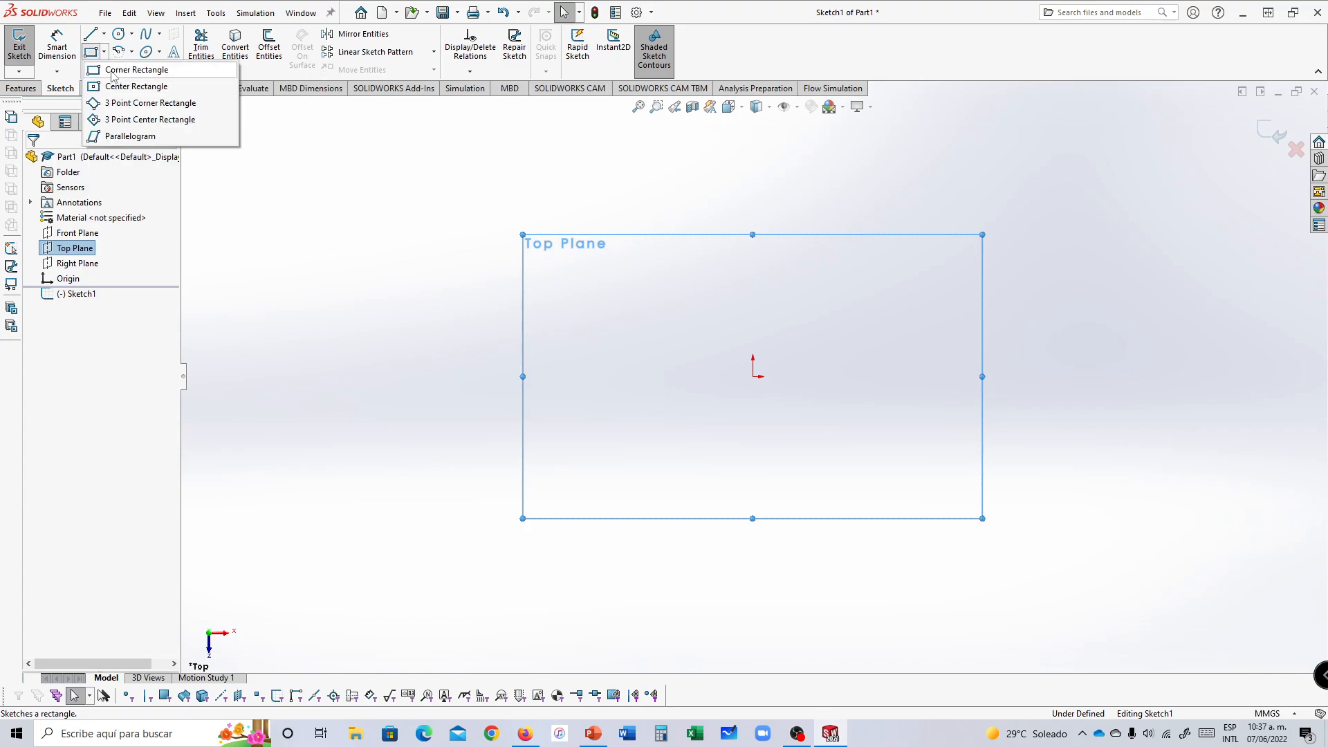
{"action": "left_click", "coordinate": [113, 72]}
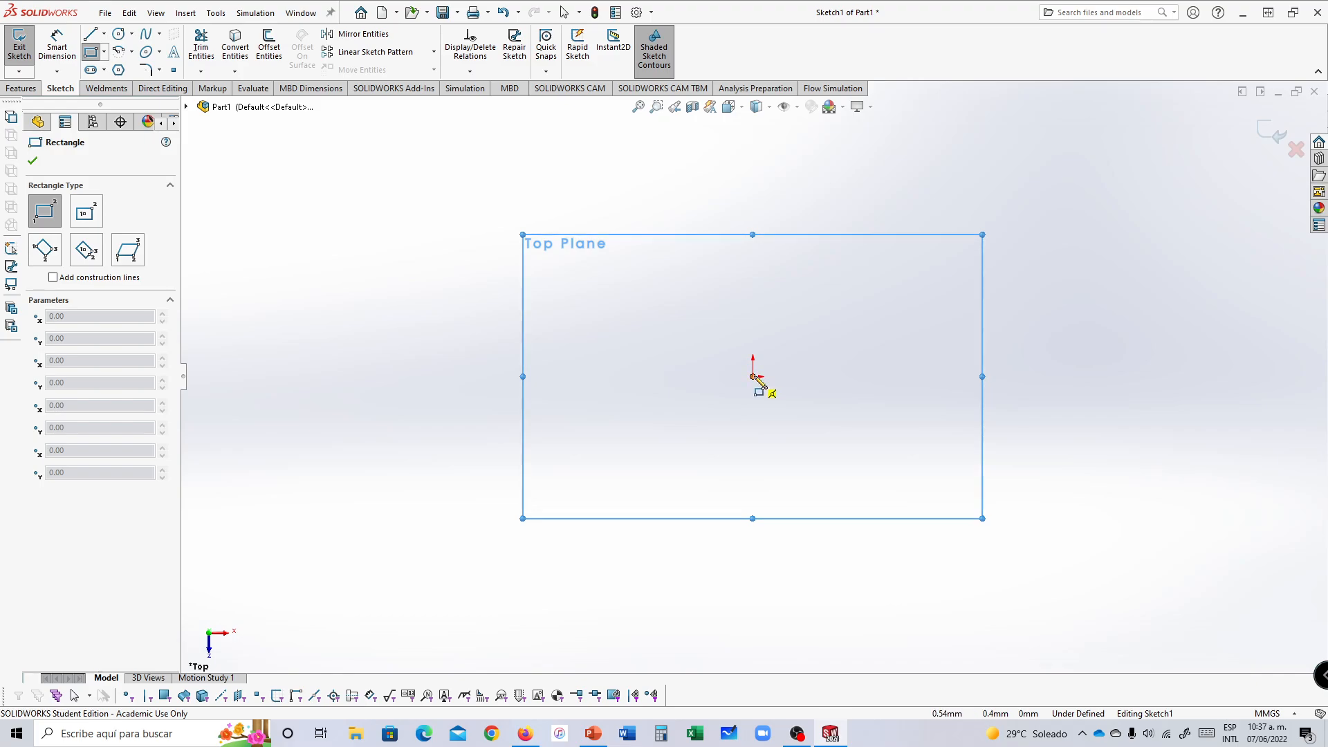
{"action": "left_click", "coordinate": [754, 377]}
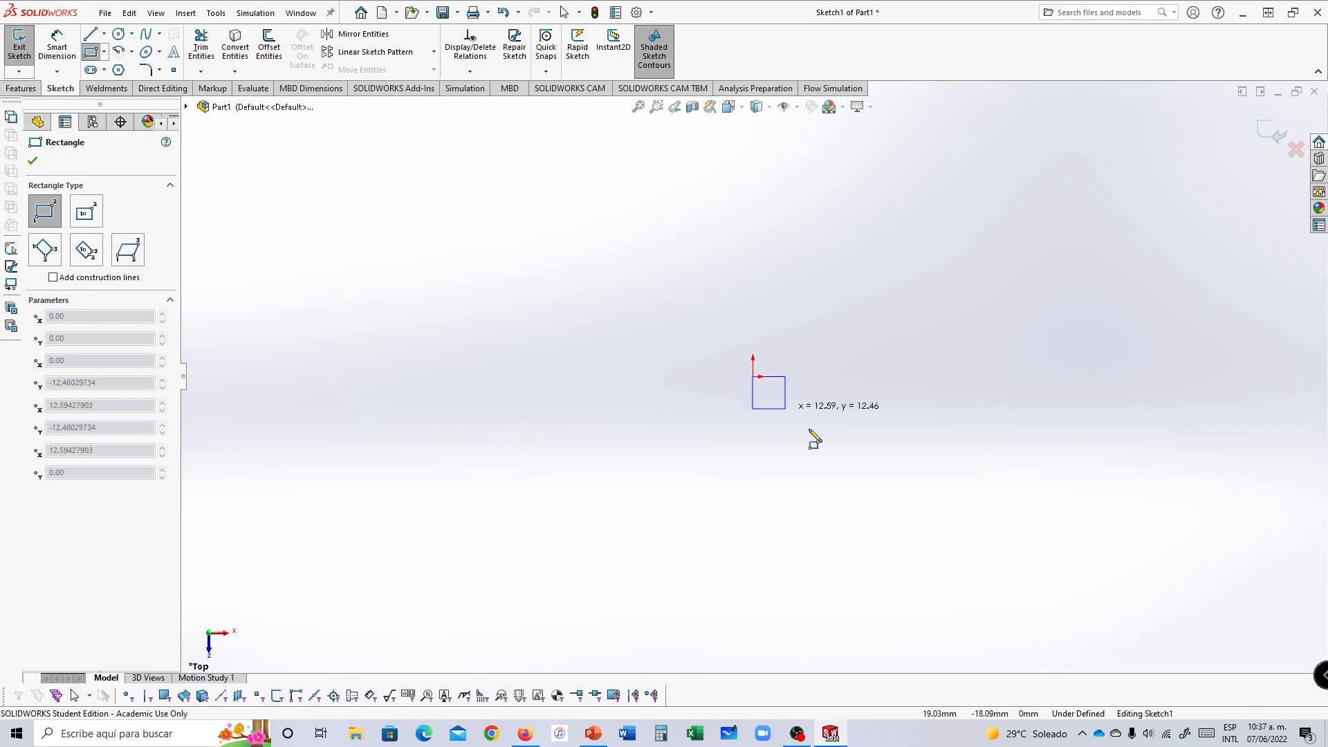
{"action": "left_click", "coordinate": [1124, 618]}
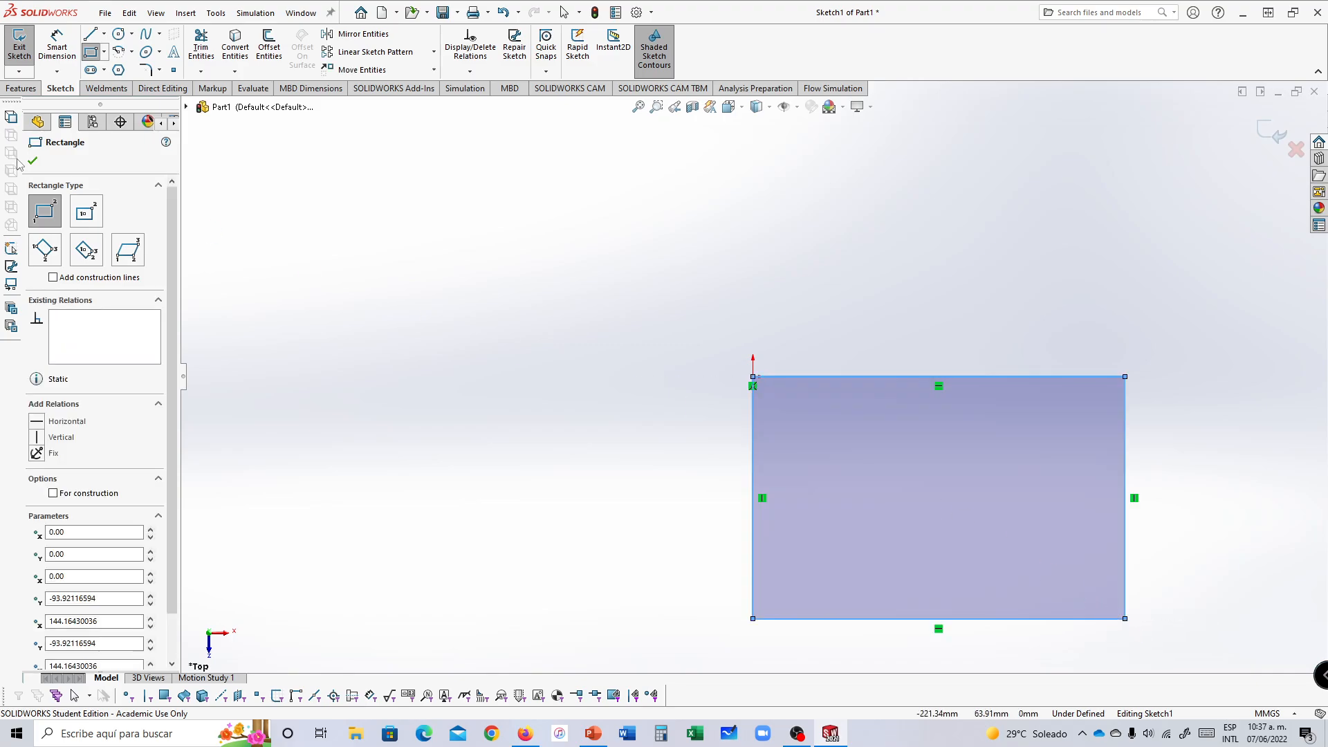
Step: Dimension the rectangle's upper horizontal edge and set its length to 5 m
{"action": "left_click", "coordinate": [58, 52]}
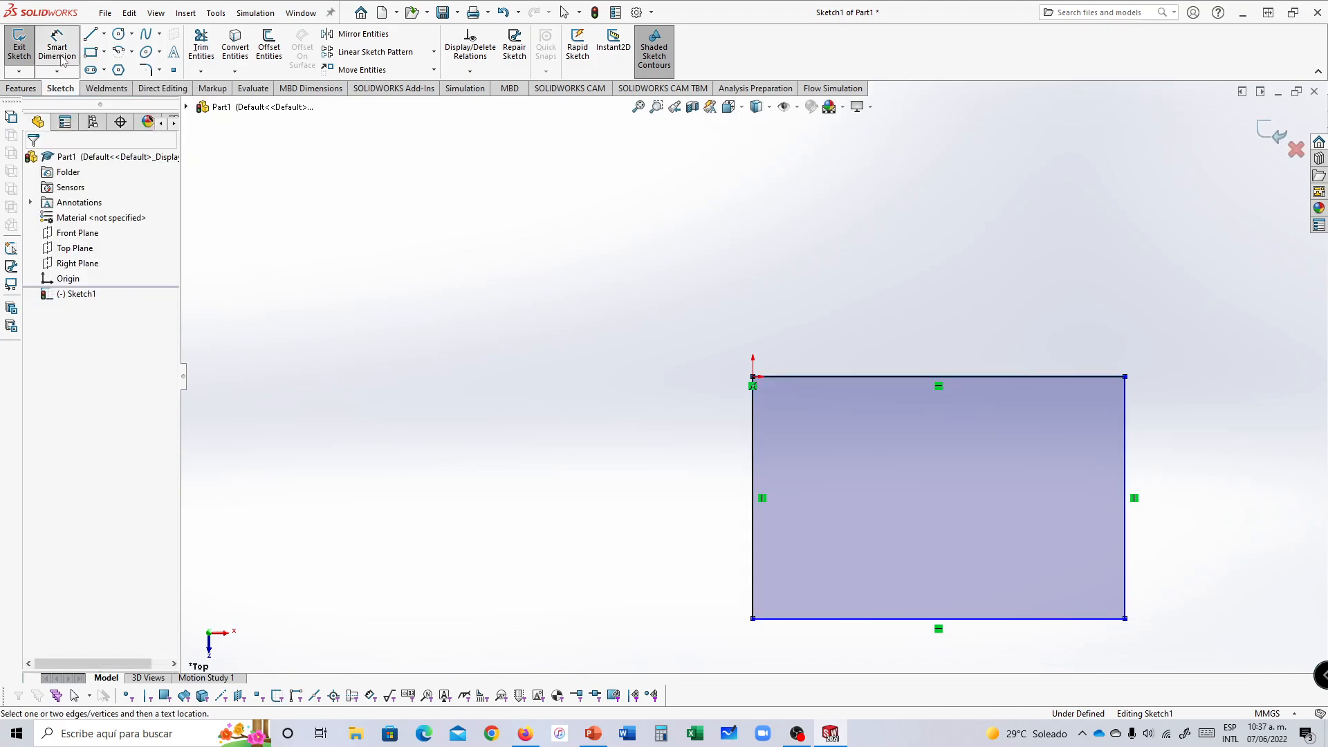
{"action": "left_click", "coordinate": [816, 377]}
{"action": "left_click", "coordinate": [833, 336]}
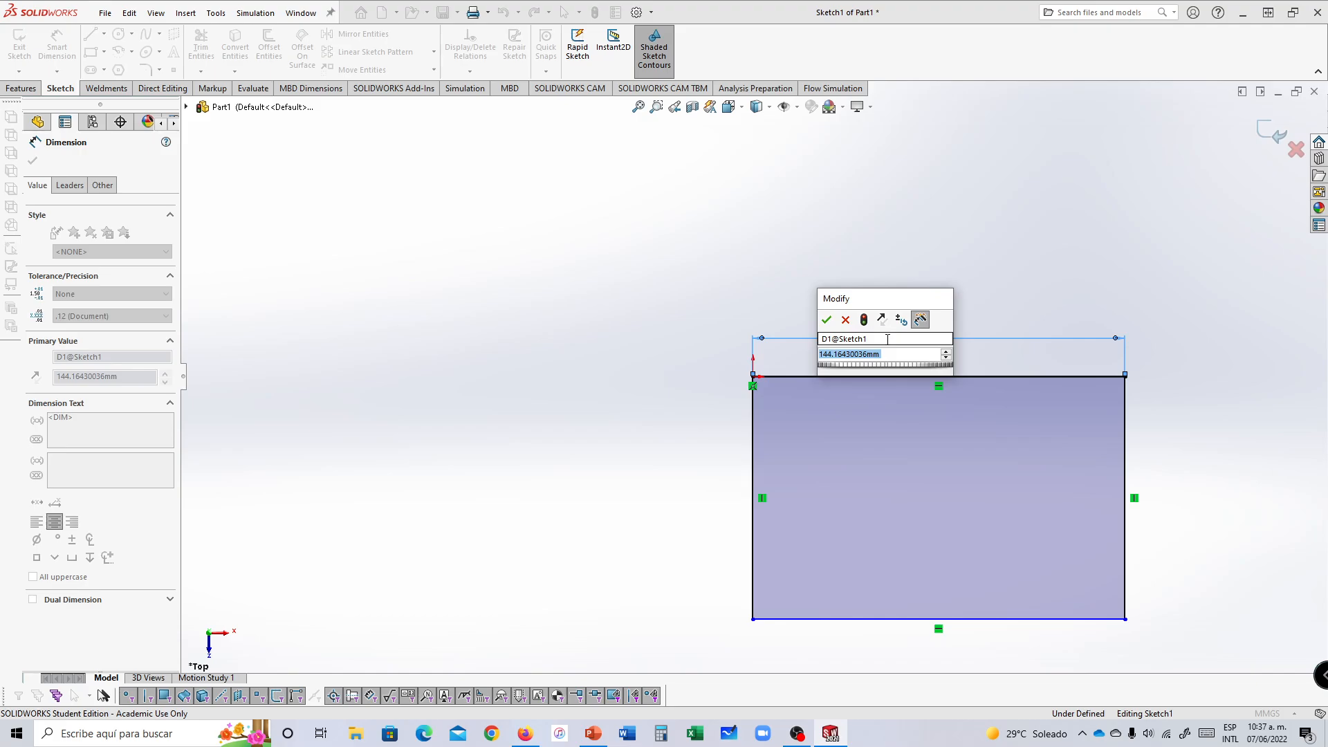
{"action": "type", "text": "5m"}
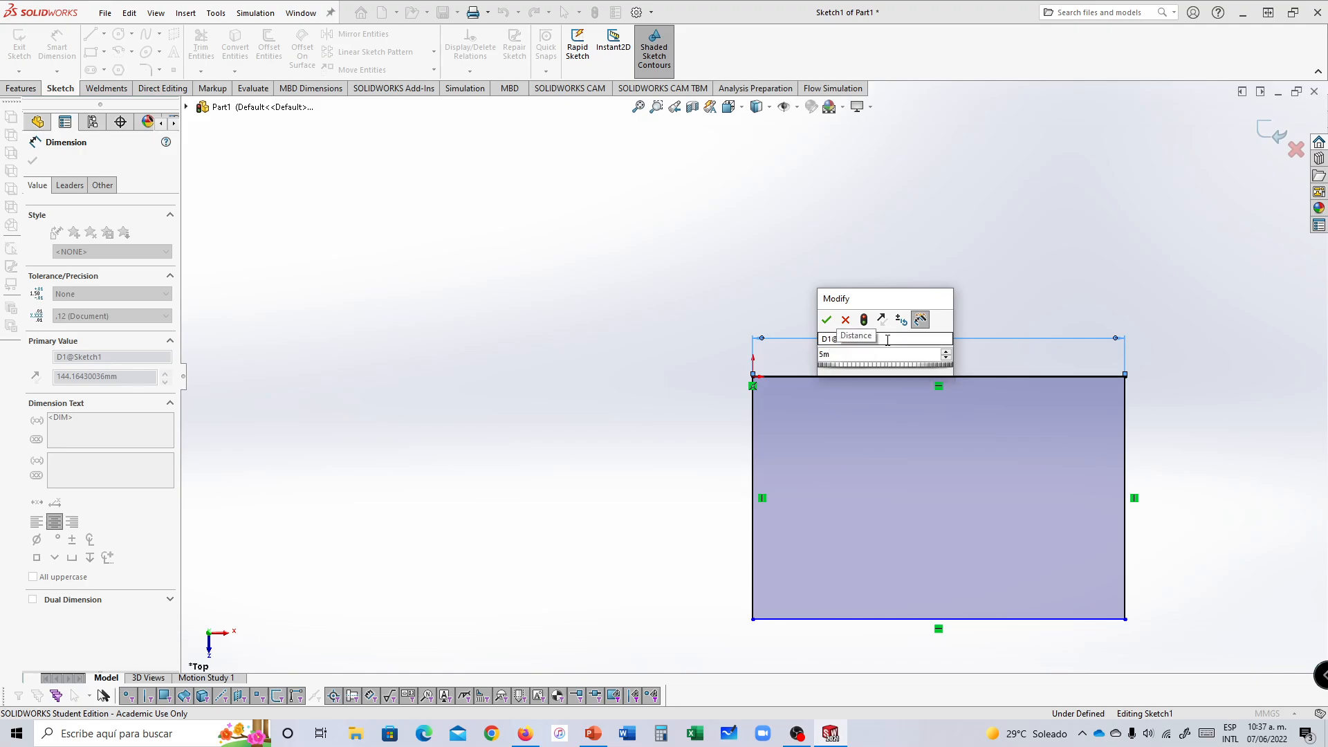
{"action": "key", "text": "Return"}
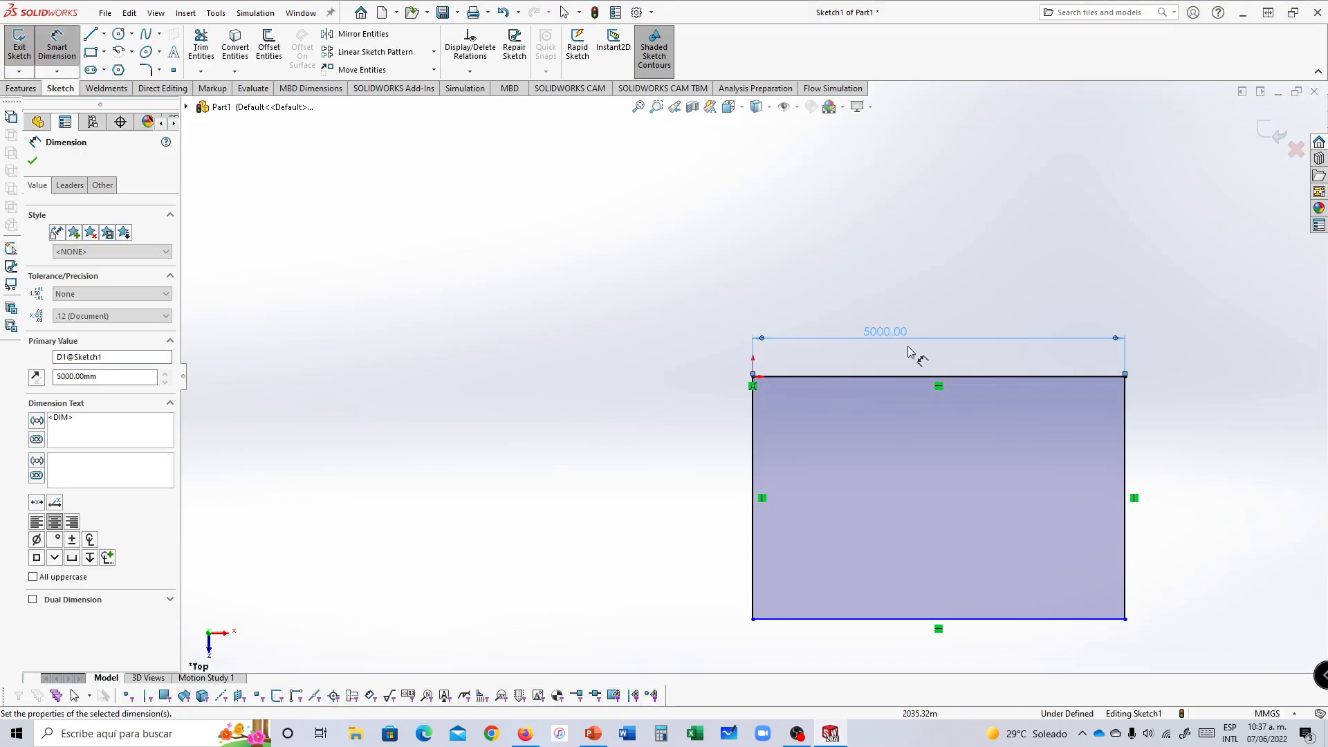
Step: Dimension the rectangle's vertical edge at the origin and set its length to 4000 mm
{"action": "left_click", "coordinate": [754, 450]}
{"action": "left_click", "coordinate": [681, 477]}
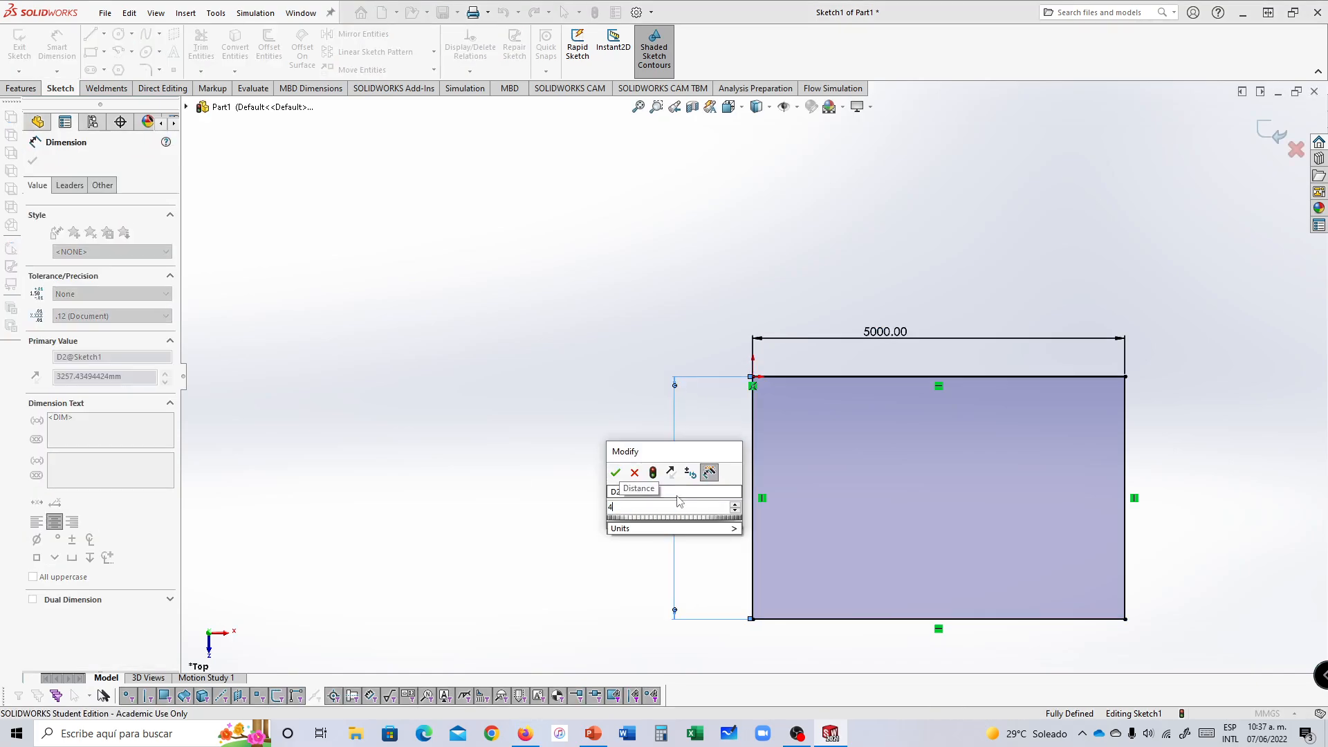
{"action": "type", "text": "4000"}
{"action": "key", "text": "Return"}
{"action": "scroll", "coordinate": [1022, 562], "scroll_direction": "up", "scroll_amount": 3}
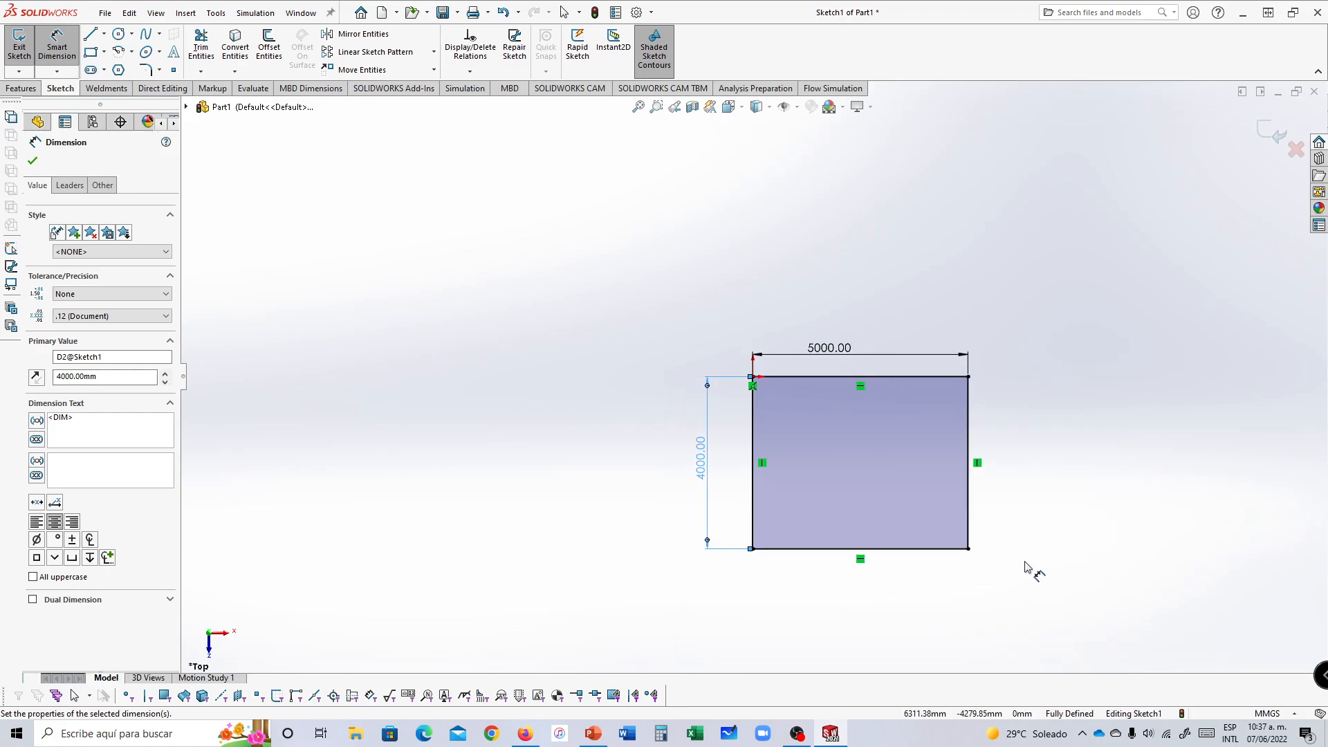
{"action": "scroll", "coordinate": [1000, 597], "scroll_direction": "down", "scroll_amount": 2}
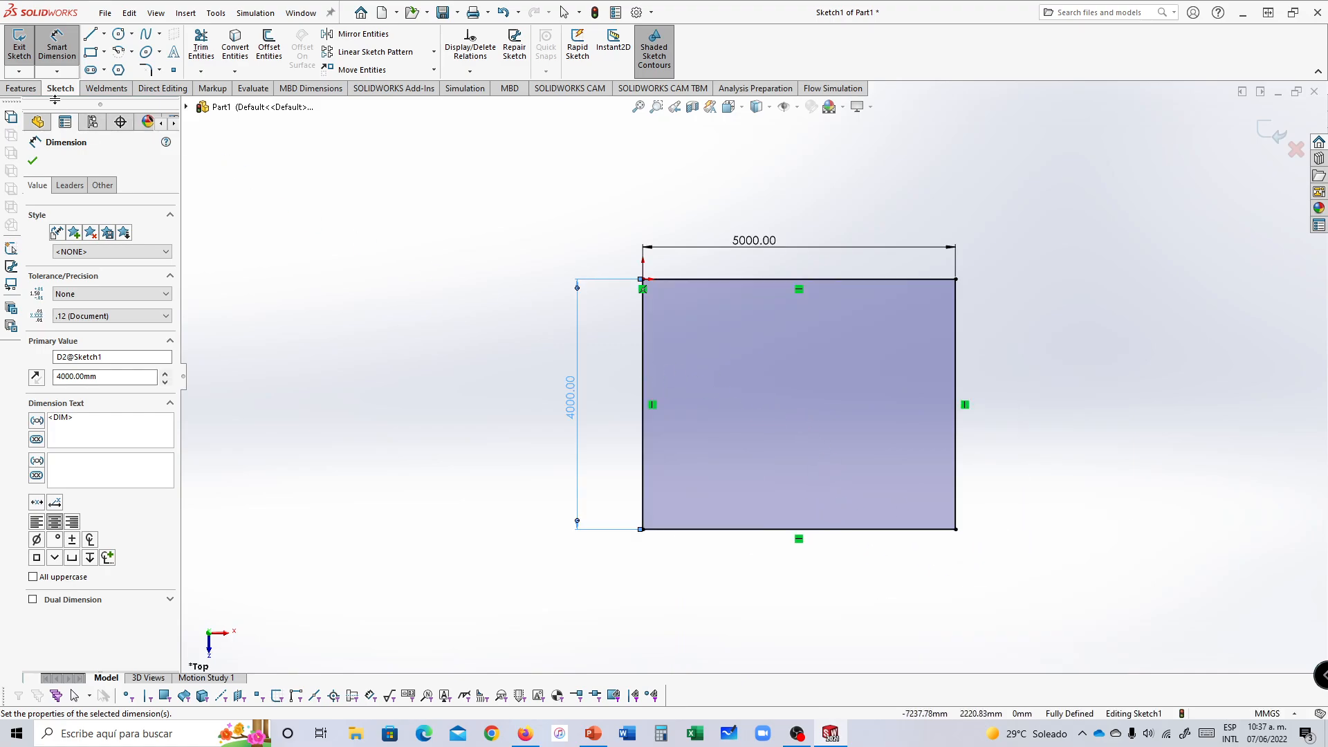
Step: Set up a blind Extruded Boss of the rectangle with a depth of 3000 mm
{"action": "left_click", "coordinate": [21, 88]}
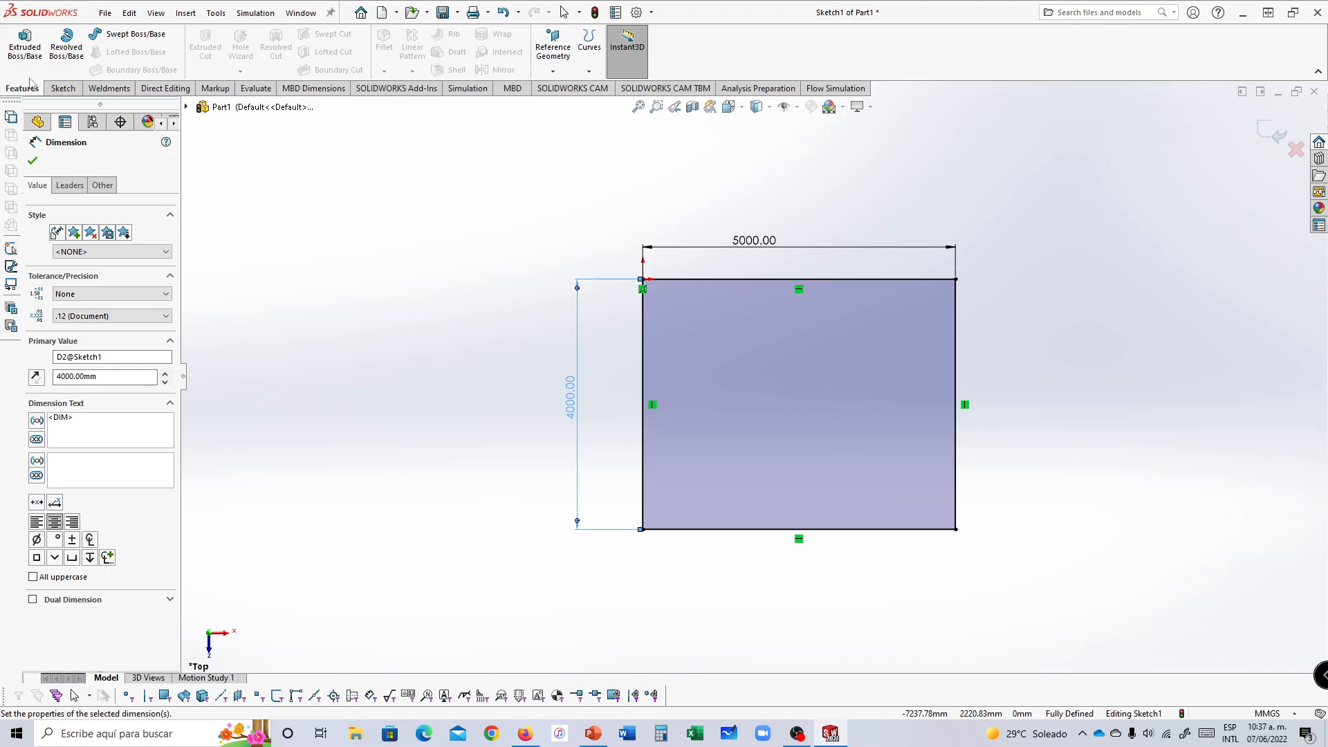
{"action": "left_click", "coordinate": [28, 56]}
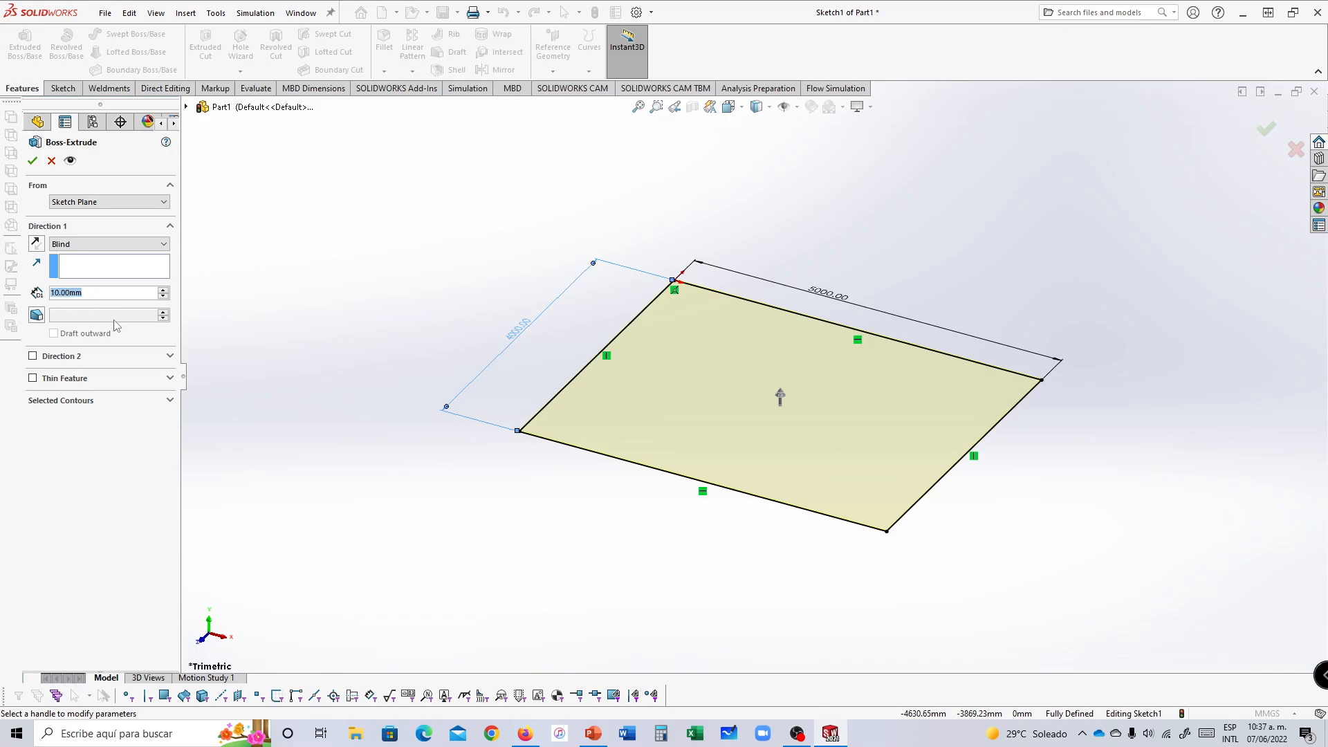
{"action": "type", "text": "3000"}
{"action": "key", "text": "Return"}
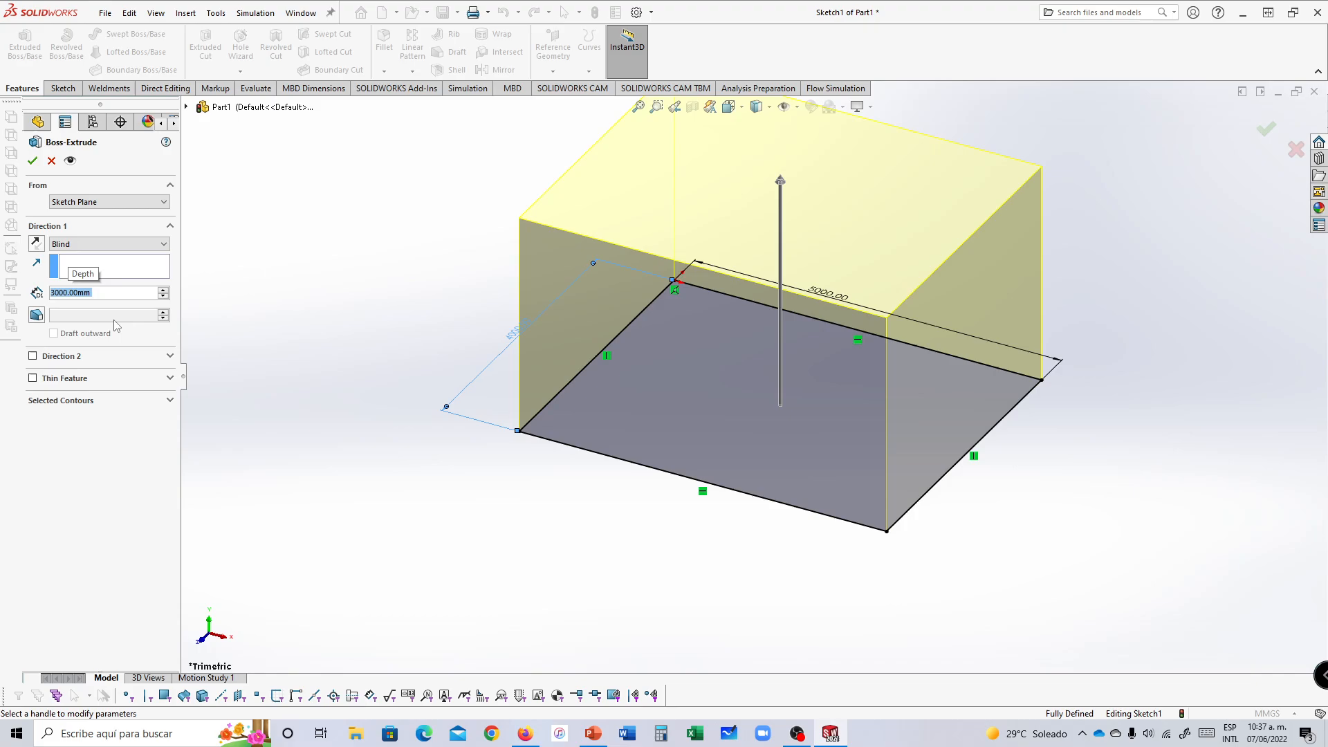
{"action": "scroll", "coordinate": [825, 331], "scroll_direction": "up", "scroll_amount": 1}
{"action": "middle_click_drag", "start_coordinate": [737, 189], "coordinate": [741, 230], "text": "ctrl"}
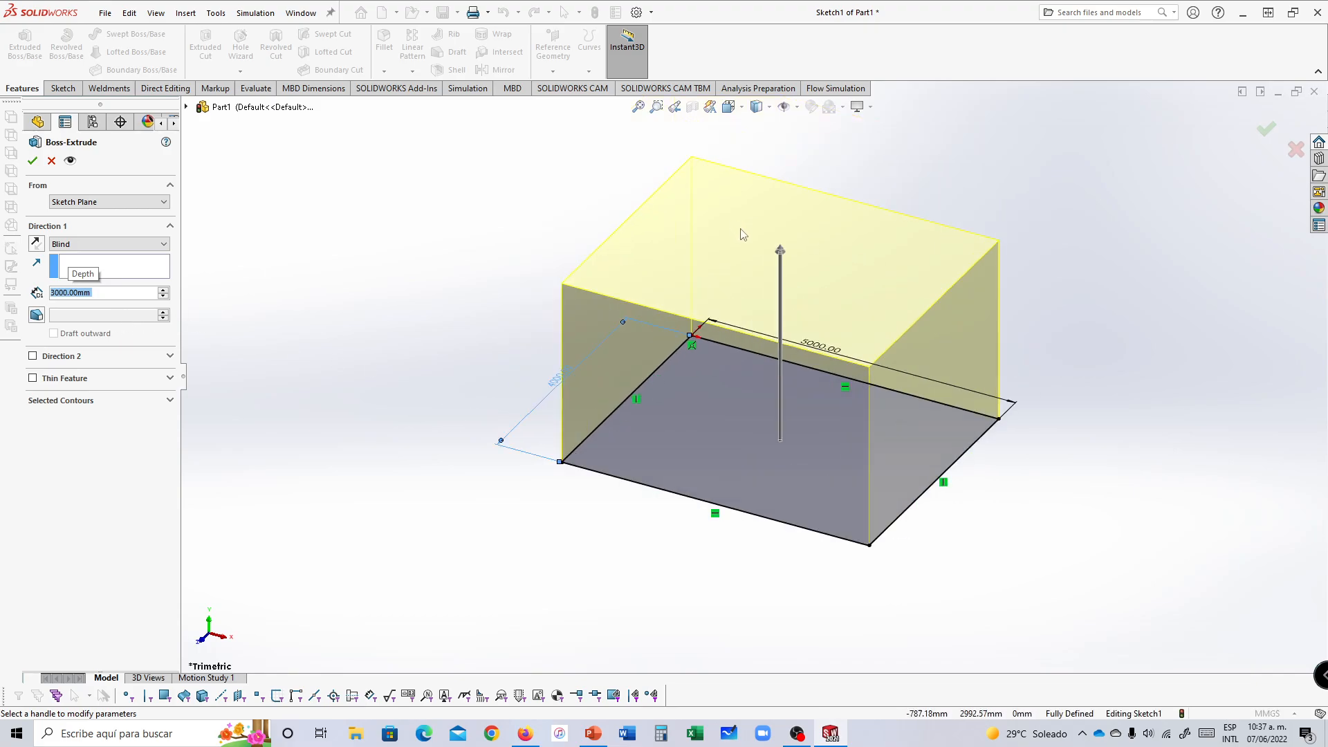
{"action": "scroll", "coordinate": [862, 201], "scroll_direction": "down", "scroll_amount": 1}
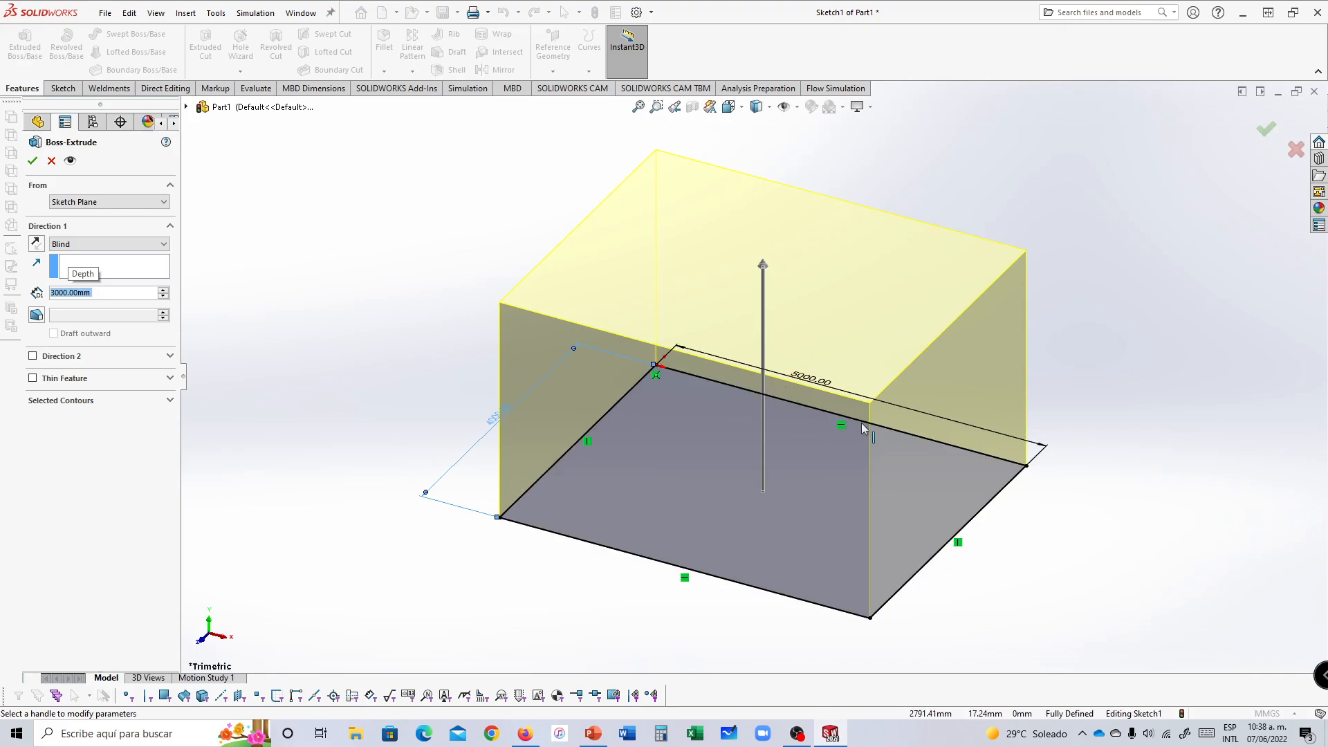
Step: Make the extrusion a one-direction thin feature with 150 mm thick walls, without capped ends, and complete it
{"action": "left_click", "coordinate": [32, 378]}
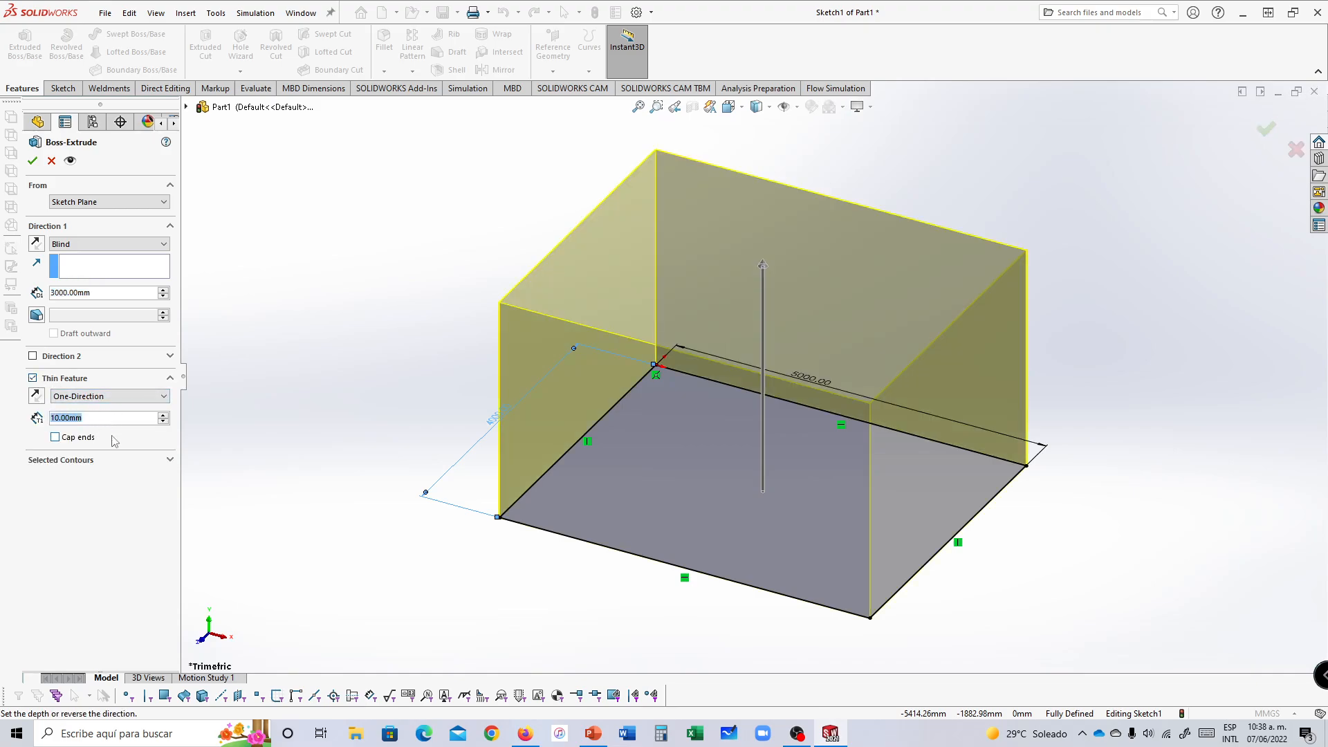
{"action": "type", "text": "15"}
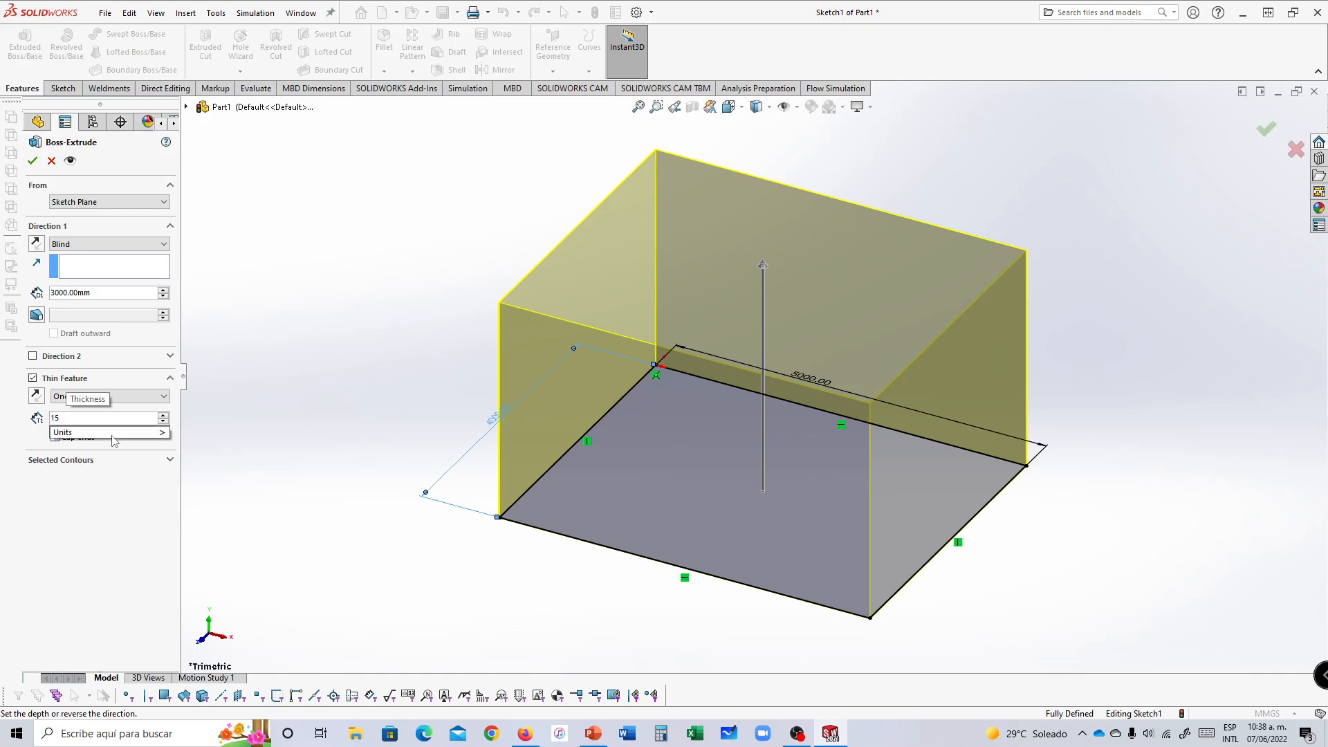
{"action": "type", "text": "0mm"}
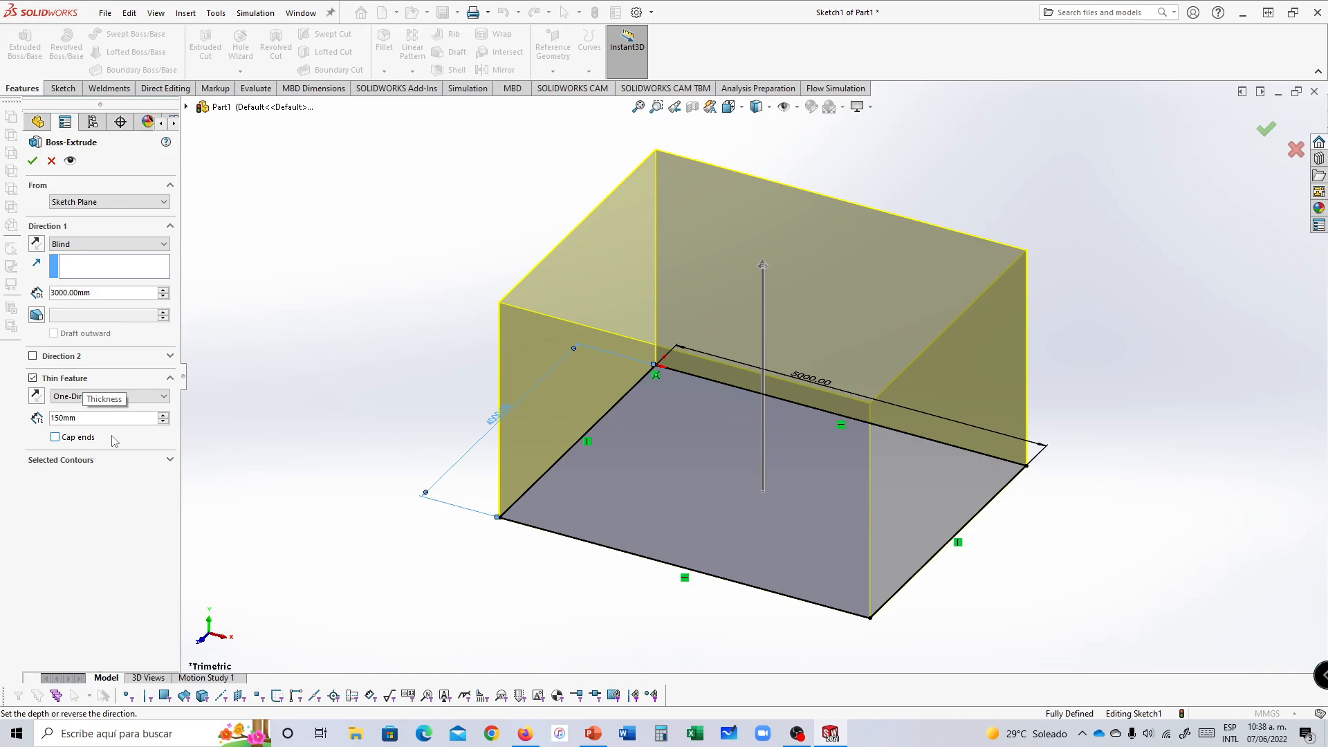
{"action": "key", "text": "Return"}
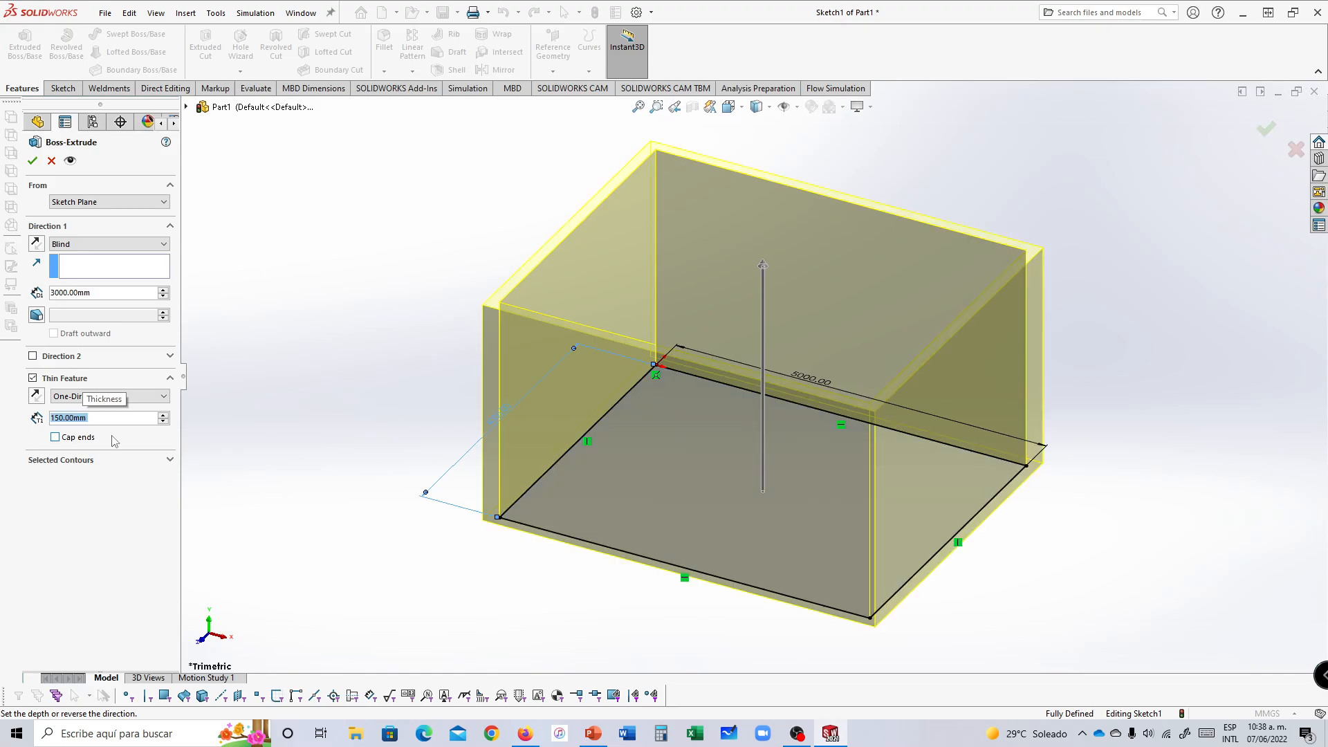
{"action": "middle_click_drag", "start_coordinate": [765, 439], "coordinate": [1055, 434]}
{"action": "scroll", "coordinate": [683, 336], "scroll_direction": "down", "scroll_amount": 5}
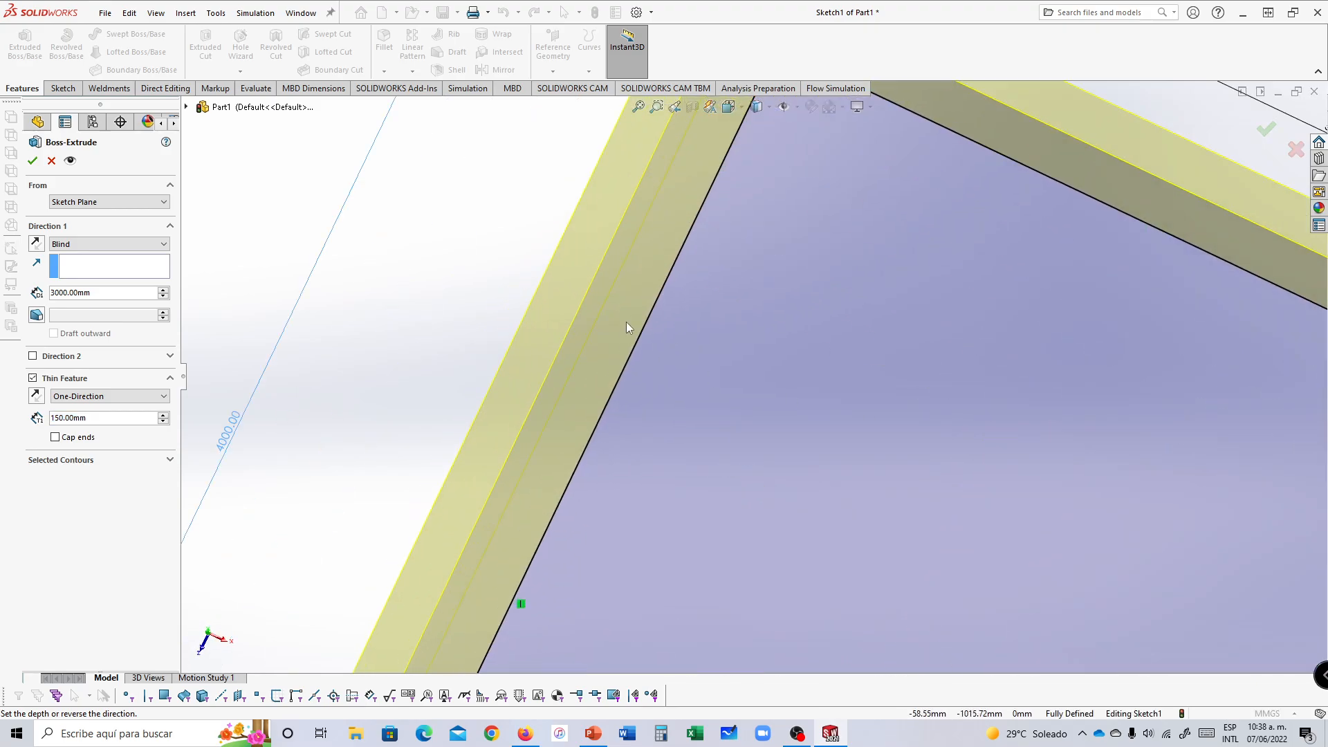
{"action": "scroll", "coordinate": [813, 366], "scroll_direction": "up", "scroll_amount": 5}
{"action": "middle_click_drag", "start_coordinate": [1073, 409], "coordinate": [988, 292]}
{"action": "scroll", "coordinate": [708, 390], "scroll_direction": "down", "scroll_amount": 2}
{"action": "scroll", "coordinate": [1089, 303], "scroll_direction": "down", "scroll_amount": 1}
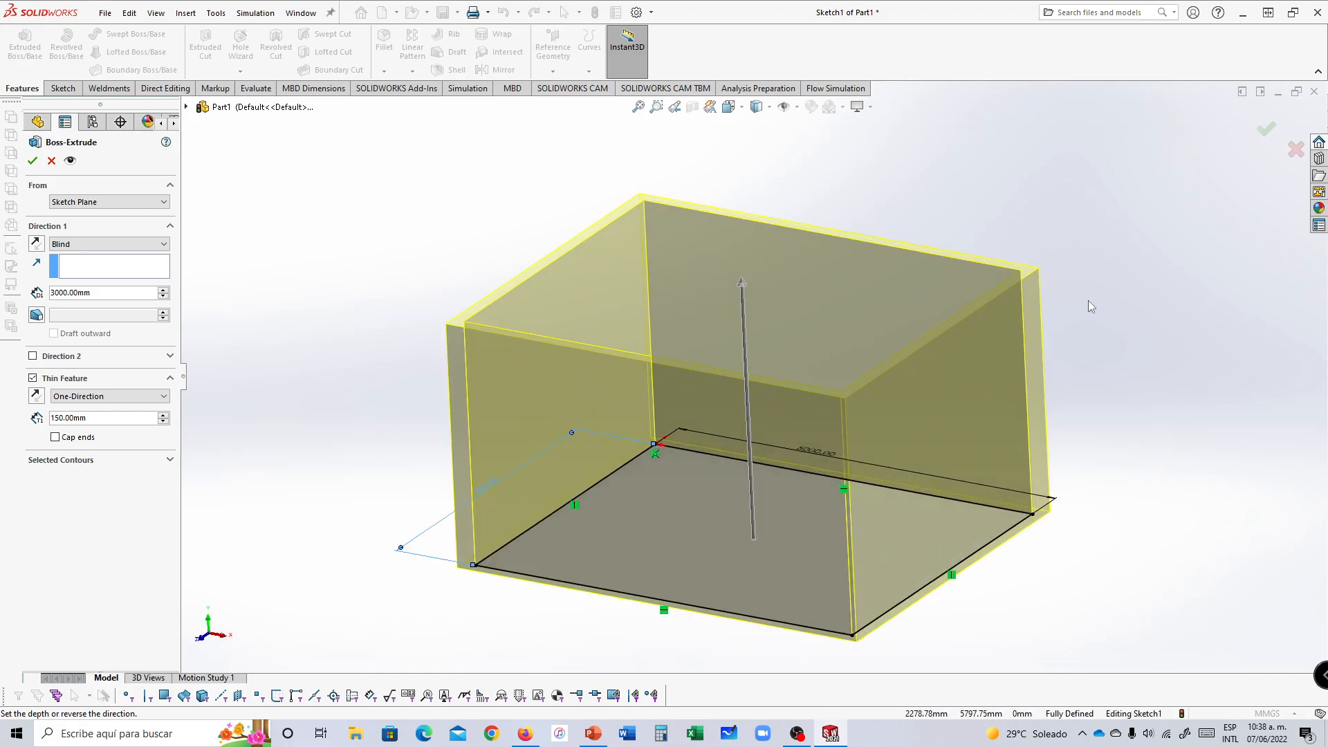
{"action": "mouse_move", "coordinate": [1089, 300]}
{"action": "middle_mouse_down"}
{"action": "mouse_move", "coordinate": [1081, 283]}
{"action": "mouse_move", "coordinate": [1079, 321]}
{"action": "middle_mouse_up"}
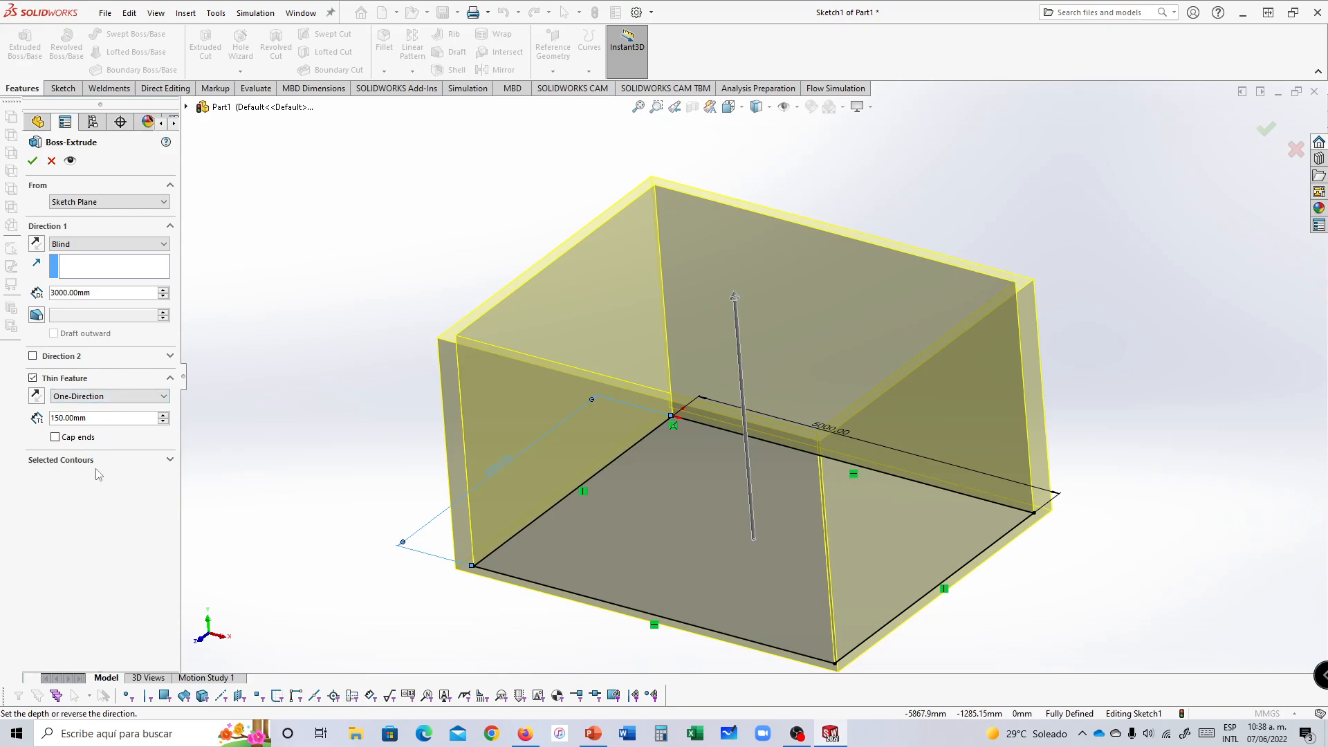
{"action": "left_click", "coordinate": [33, 161]}
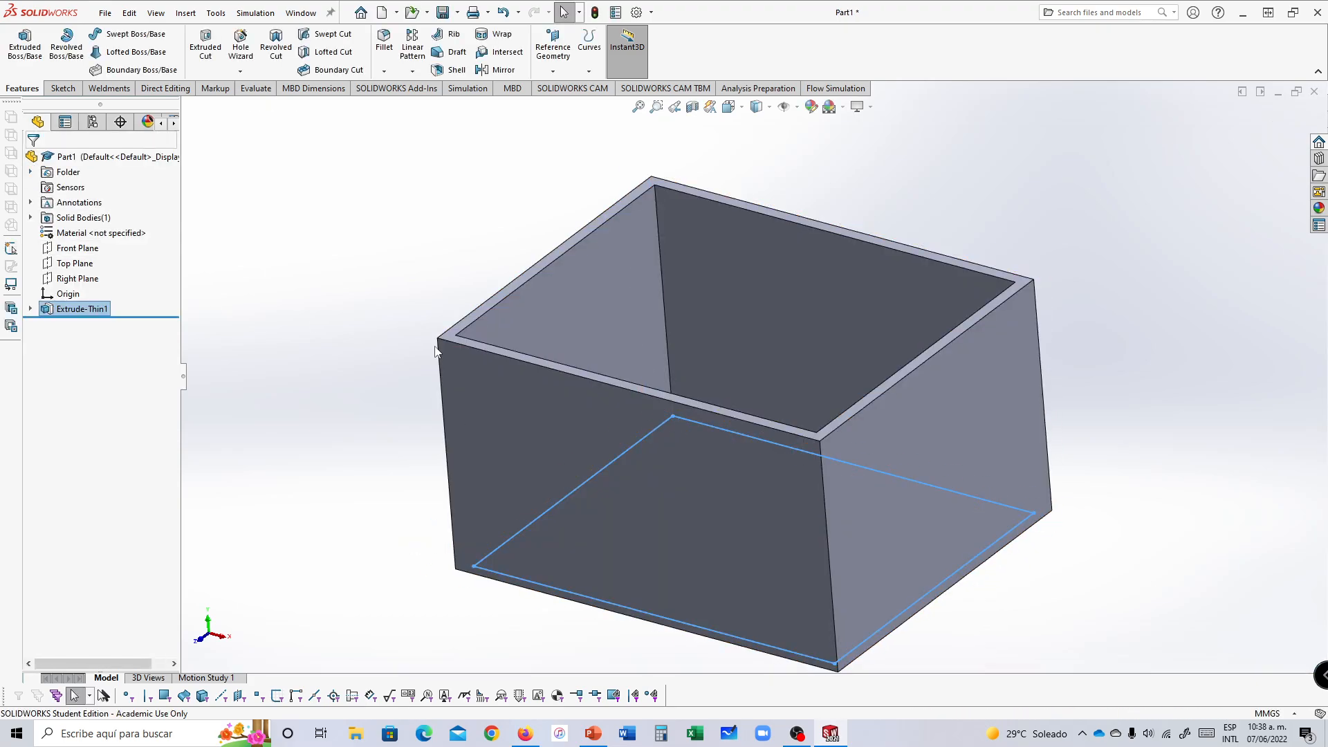
Step: Create a sketch on the top face of the walls and convert the face's four outer edges into sketch entities
{"action": "middle_click_drag", "start_coordinate": [435, 351], "coordinate": [1115, 406]}
{"action": "scroll", "coordinate": [587, 290], "scroll_direction": "down", "scroll_amount": 10}
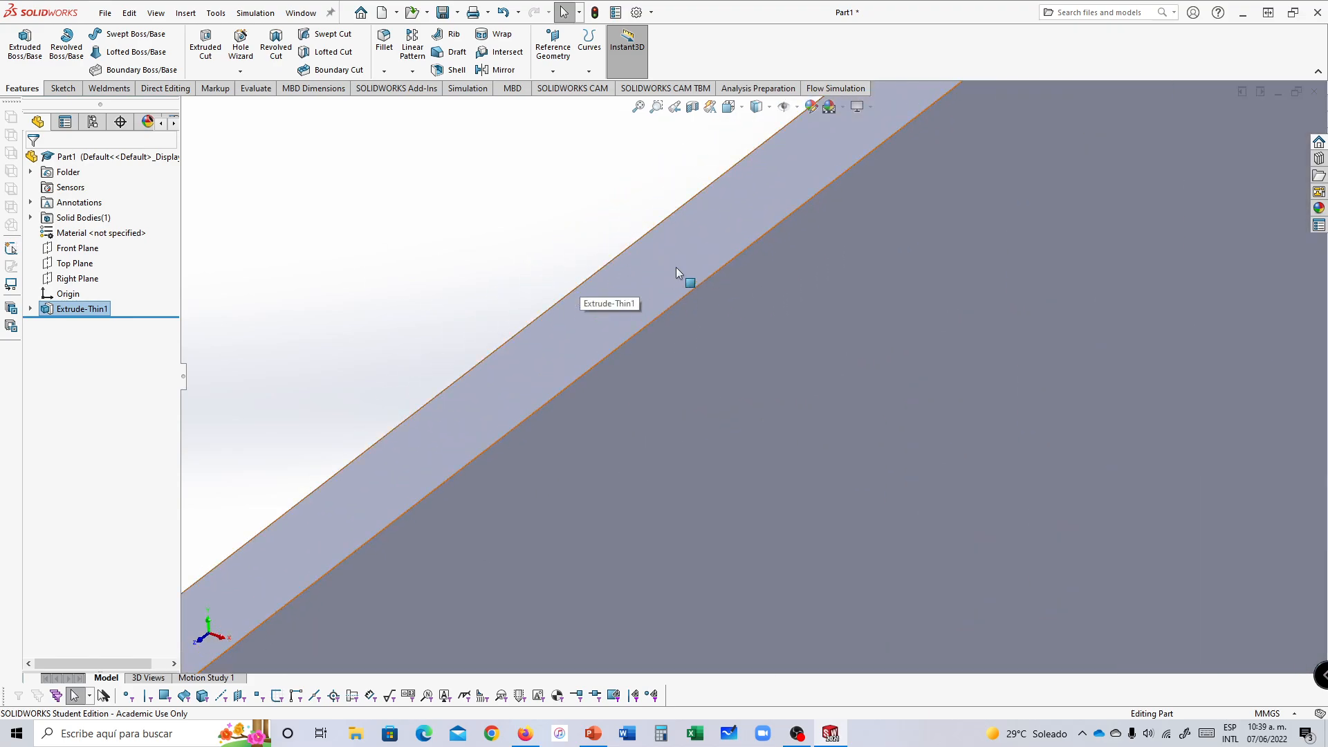
{"action": "scroll", "coordinate": [761, 277], "scroll_direction": "up", "scroll_amount": 5}
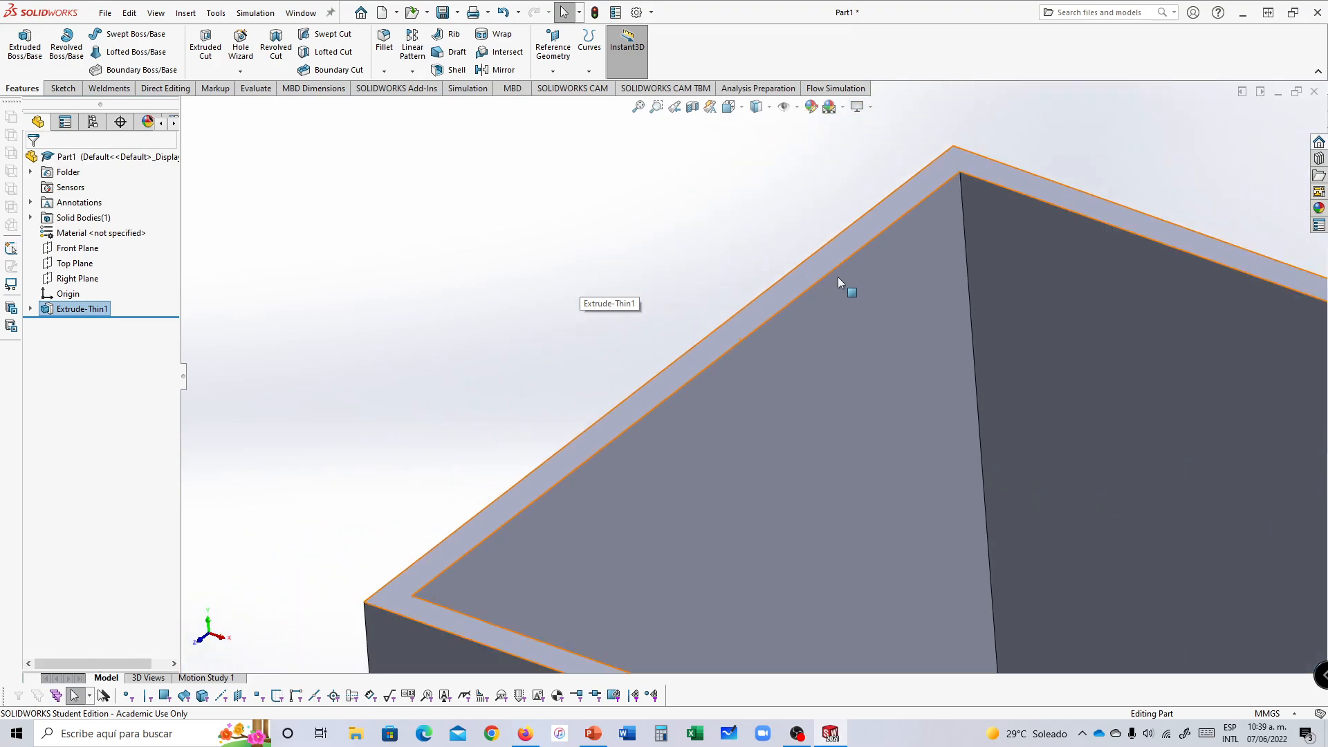
{"action": "scroll", "coordinate": [818, 332], "scroll_direction": "down", "scroll_amount": 6}
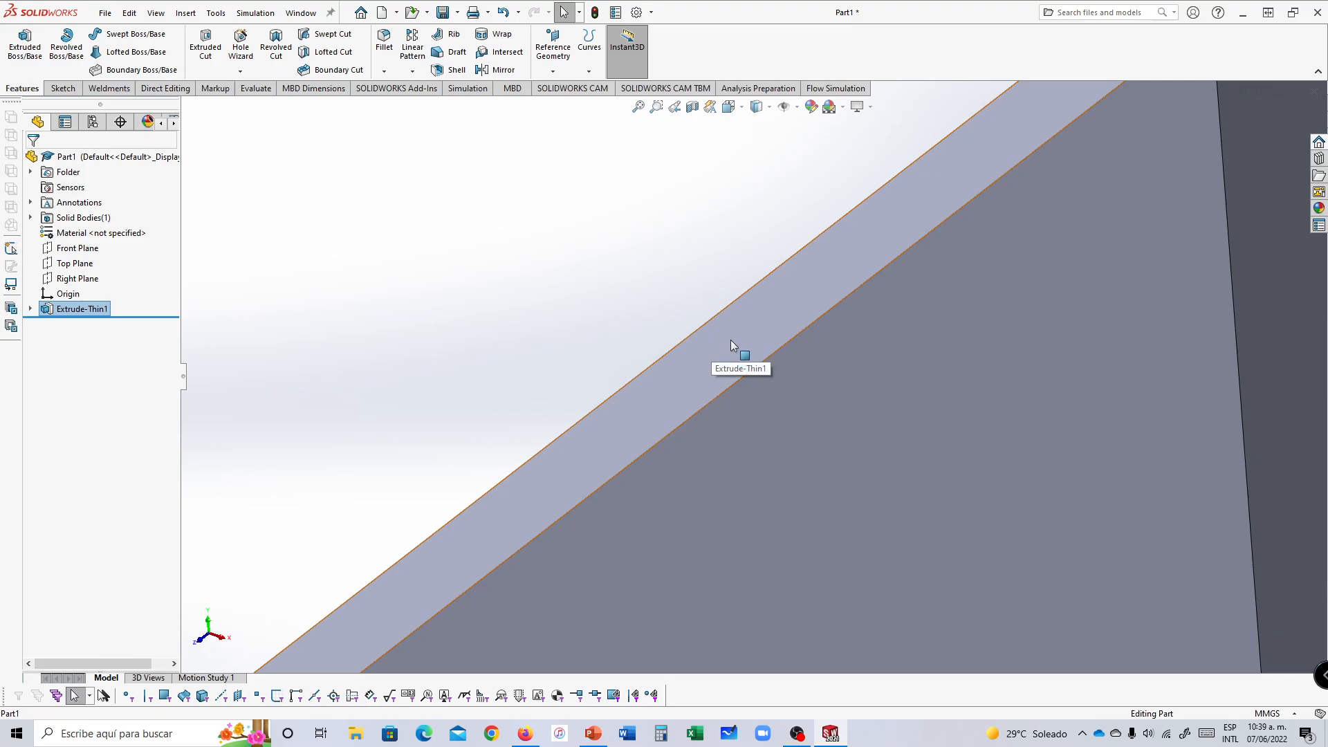
{"action": "left_click", "coordinate": [730, 339]}
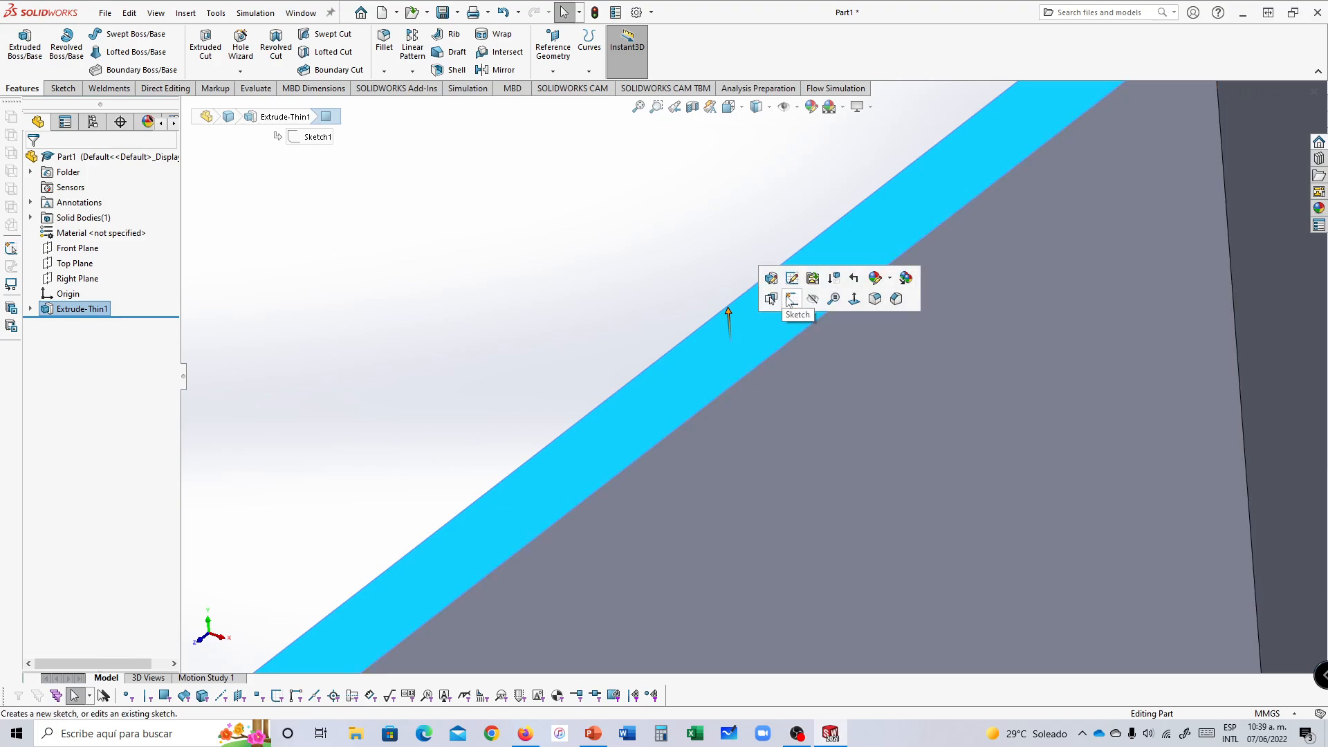
{"action": "left_click", "coordinate": [791, 299]}
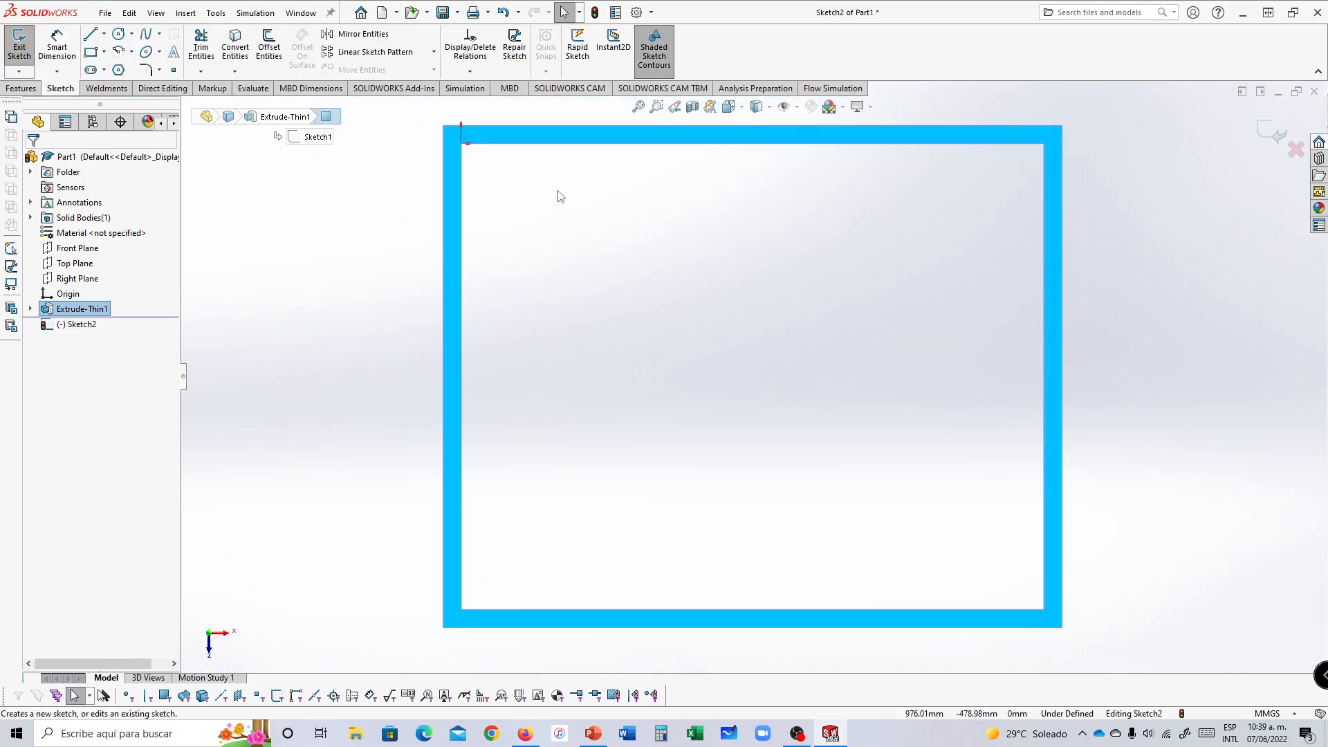
{"action": "left_click", "coordinate": [567, 126]}
{"action": "left_click", "coordinate": [444, 213], "text": "ctrl"}
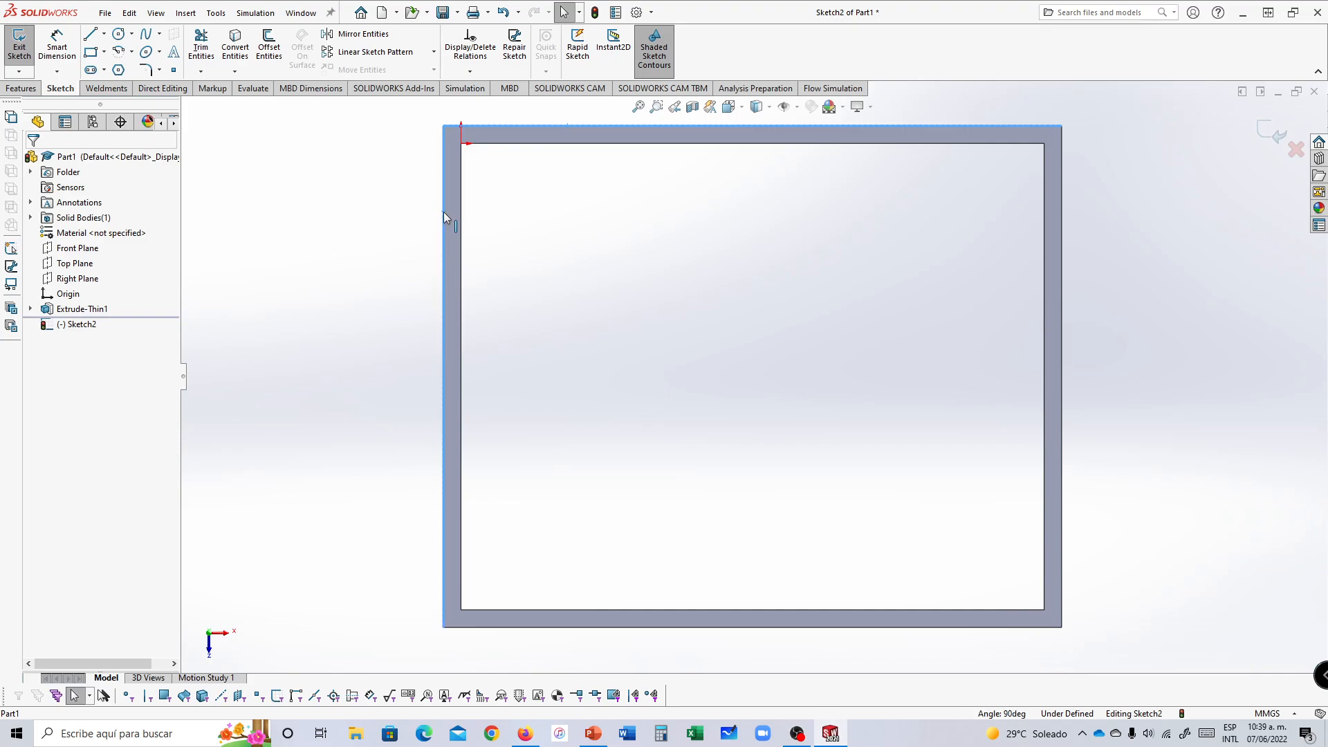
{"action": "left_click", "coordinate": [1062, 252], "text": "ctrl"}
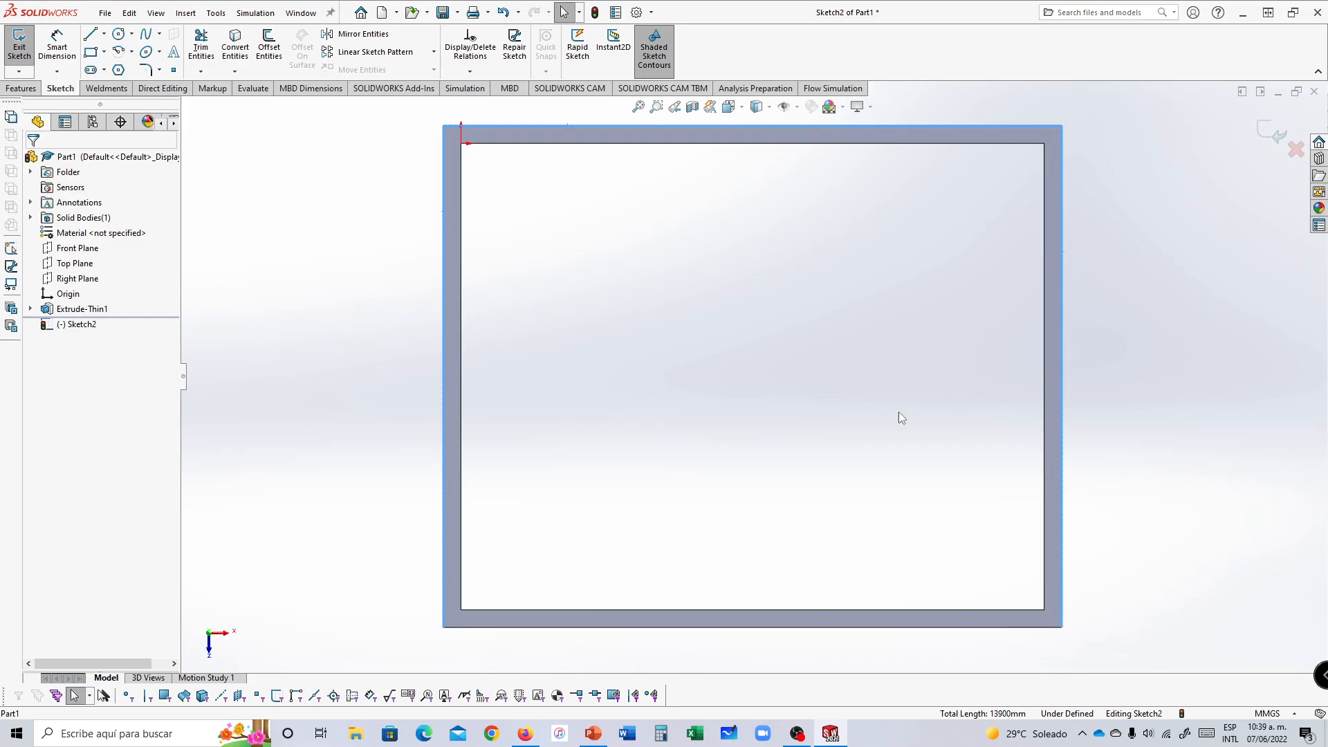
{"action": "left_click", "coordinate": [689, 628], "text": "ctrl"}
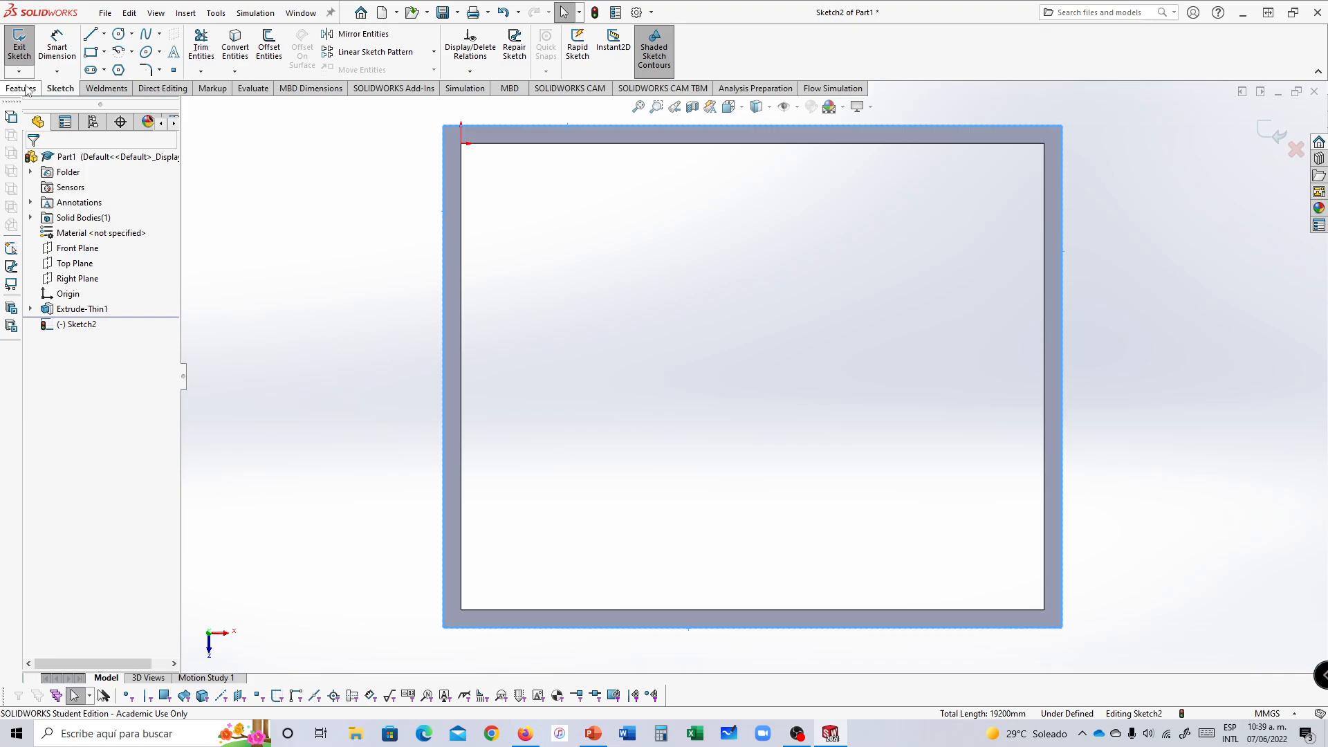
{"action": "left_click", "coordinate": [236, 52]}
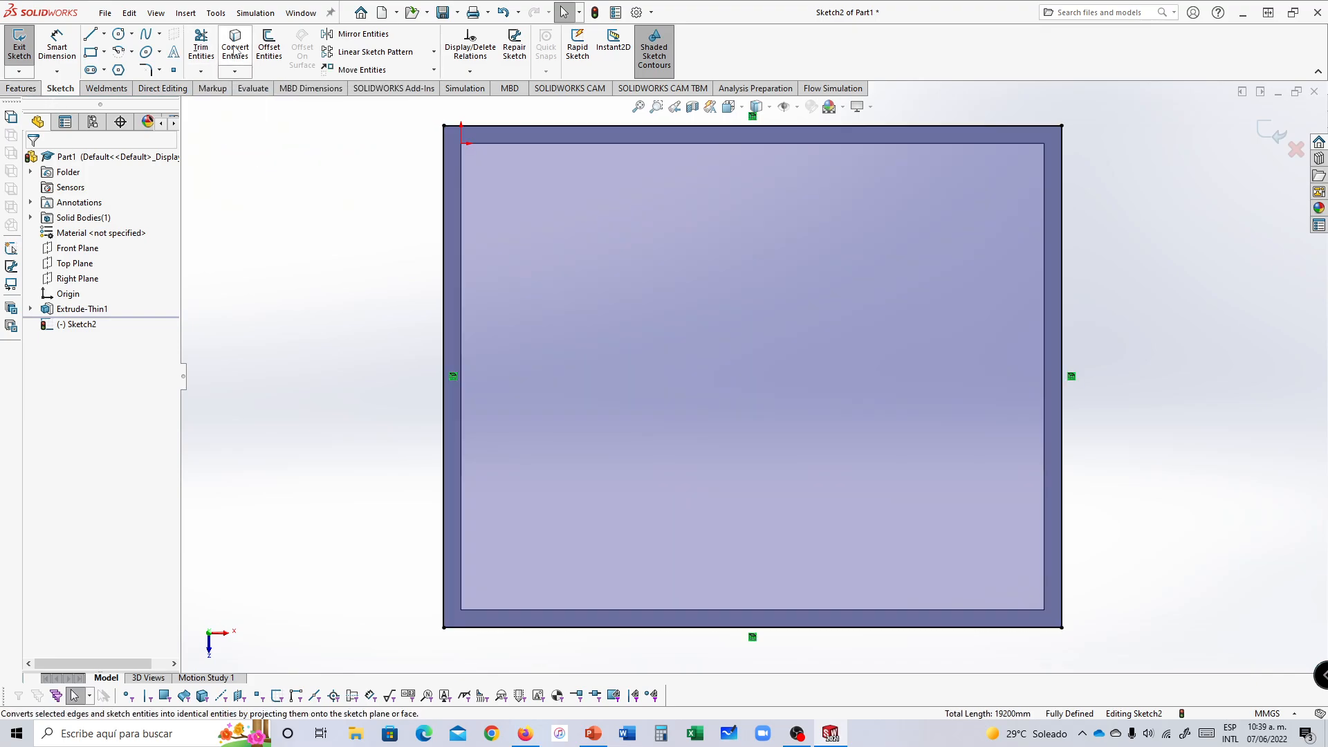
Step: Extrude the converted outline on top of the walls as a blind boss 150 mm deep, merged with the walls, to form the roof
{"action": "mouse_move", "coordinate": [1036, 399]}
{"action": "middle_mouse_down"}
{"action": "mouse_move", "coordinate": [1160, 384]}
{"action": "mouse_move", "coordinate": [1107, 249]}
{"action": "mouse_move", "coordinate": [1015, 291]}
{"action": "mouse_move", "coordinate": [1102, 231]}
{"action": "mouse_move", "coordinate": [990, 265]}
{"action": "mouse_move", "coordinate": [883, 228]}
{"action": "mouse_move", "coordinate": [769, 254]}
{"action": "middle_mouse_up"}
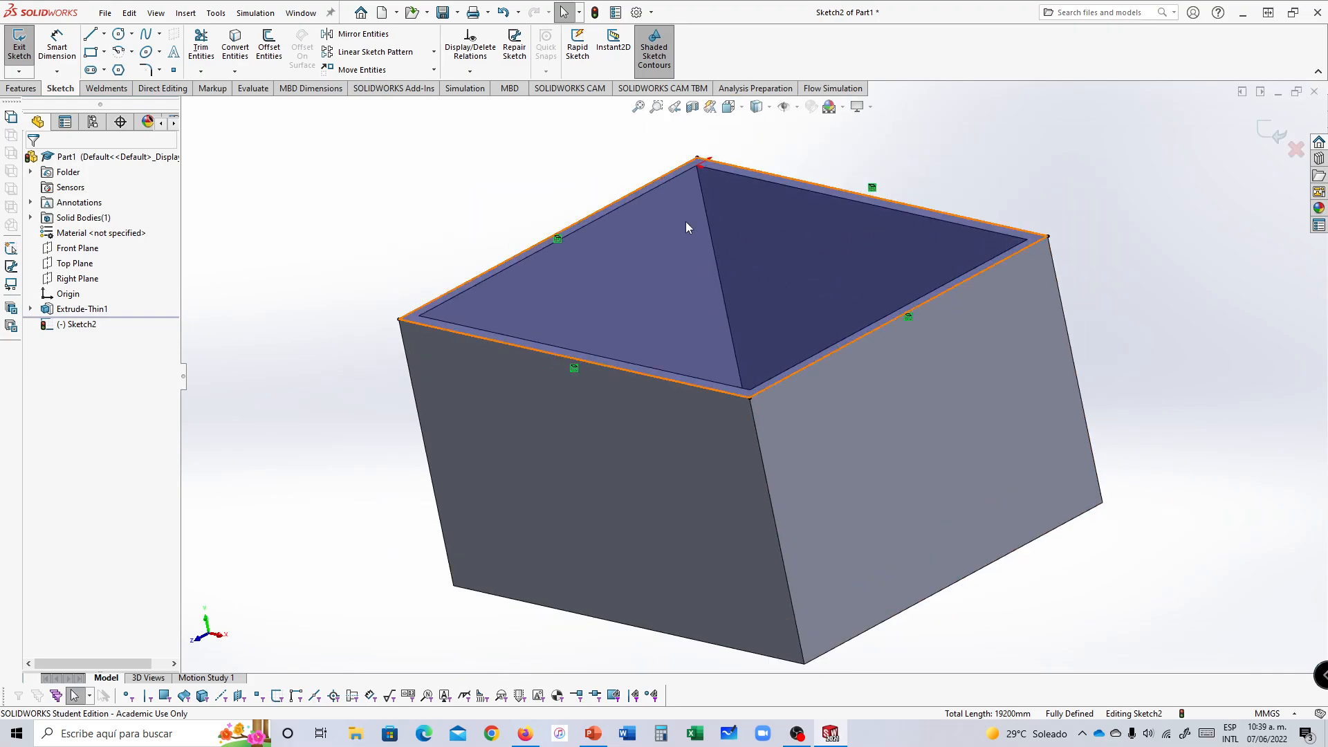
{"action": "middle_click_drag", "start_coordinate": [1061, 243], "coordinate": [1118, 288]}
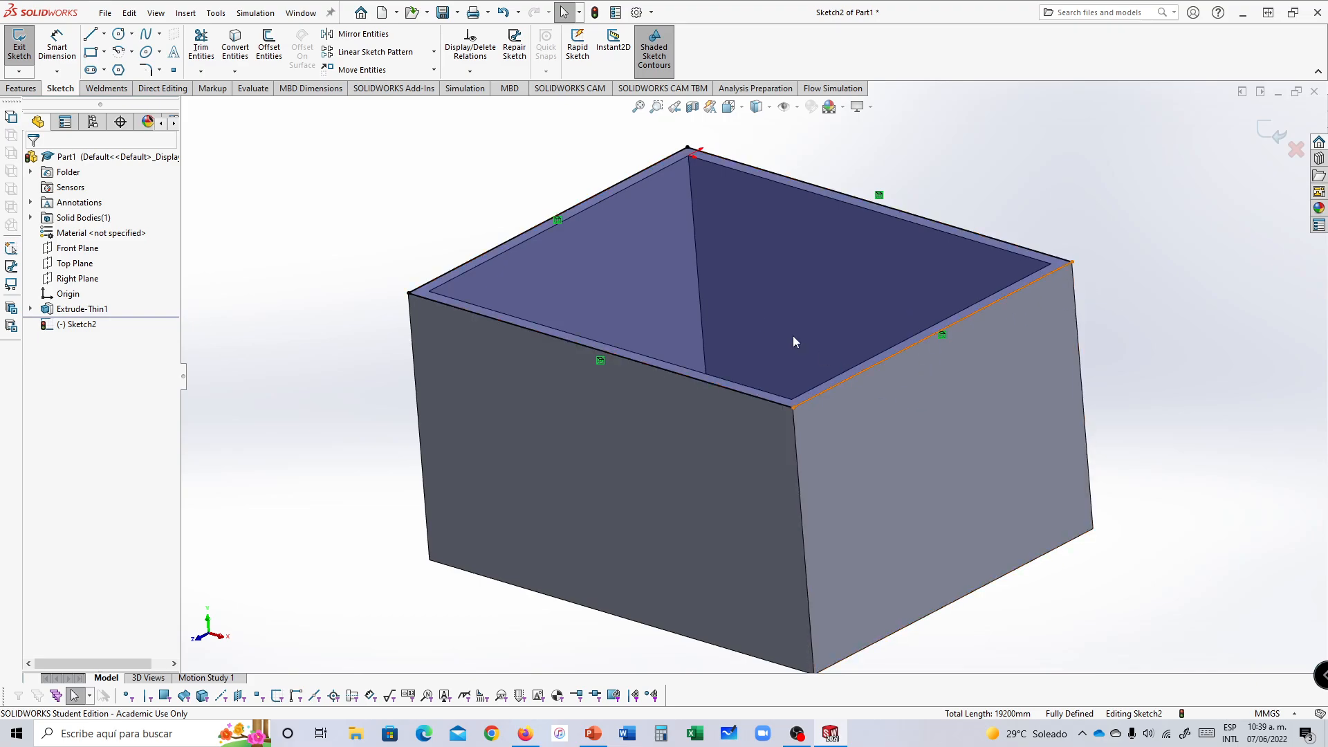
{"action": "left_click", "coordinate": [20, 88]}
{"action": "left_click", "coordinate": [25, 50]}
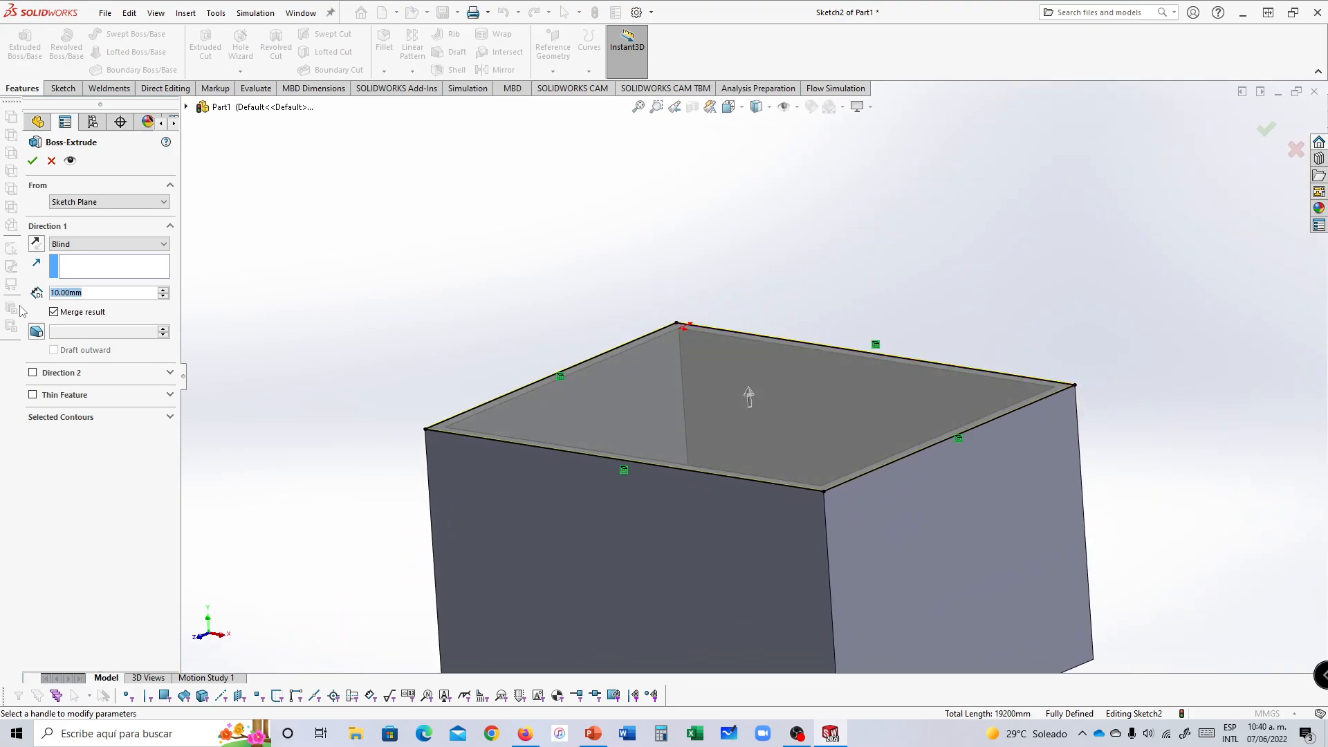
{"action": "type", "text": "150"}
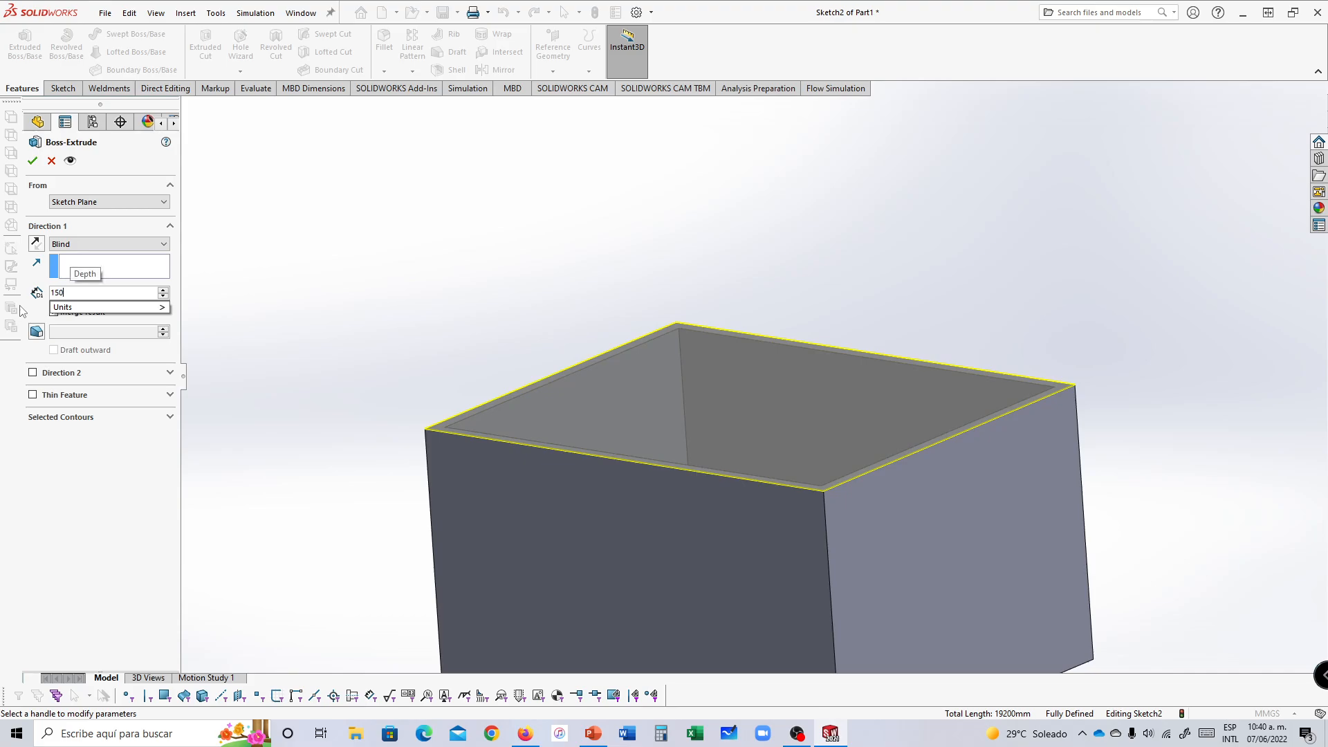
{"action": "key", "text": "Return"}
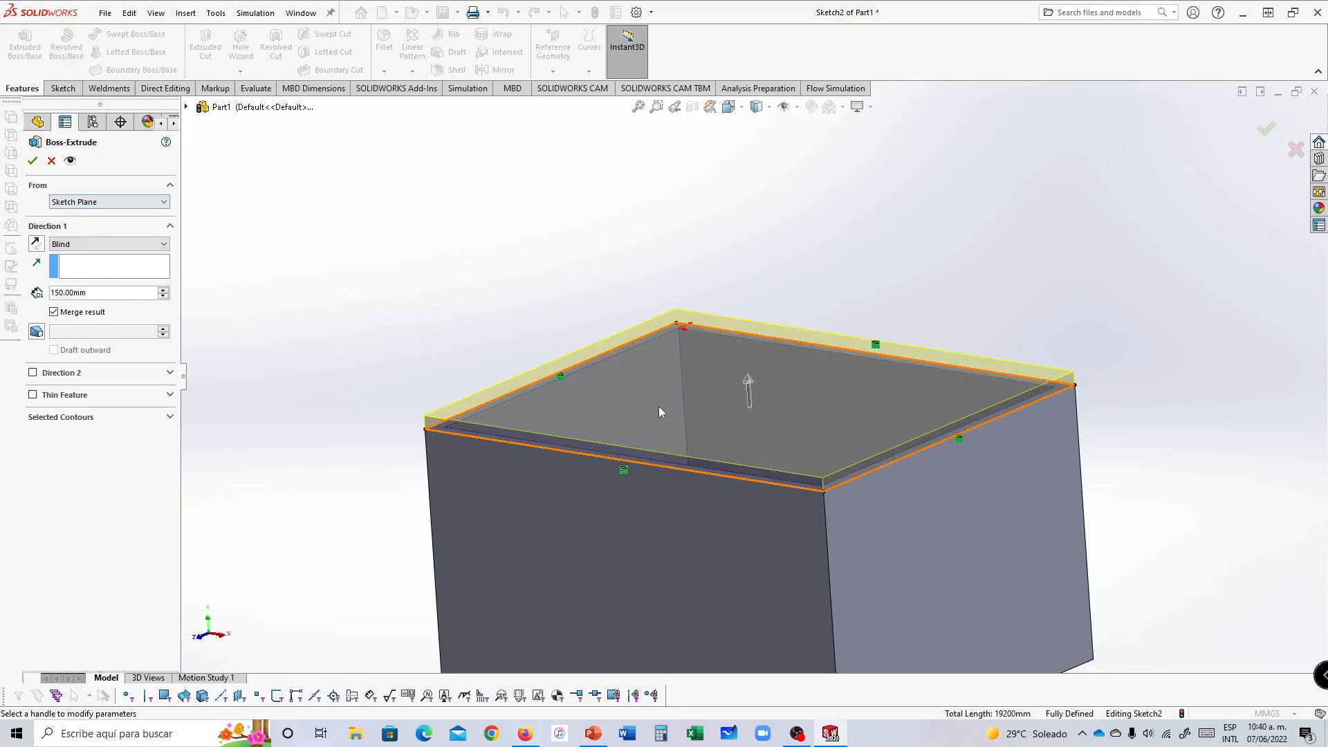
{"action": "middle_click_drag", "start_coordinate": [1058, 374], "coordinate": [1077, 326]}
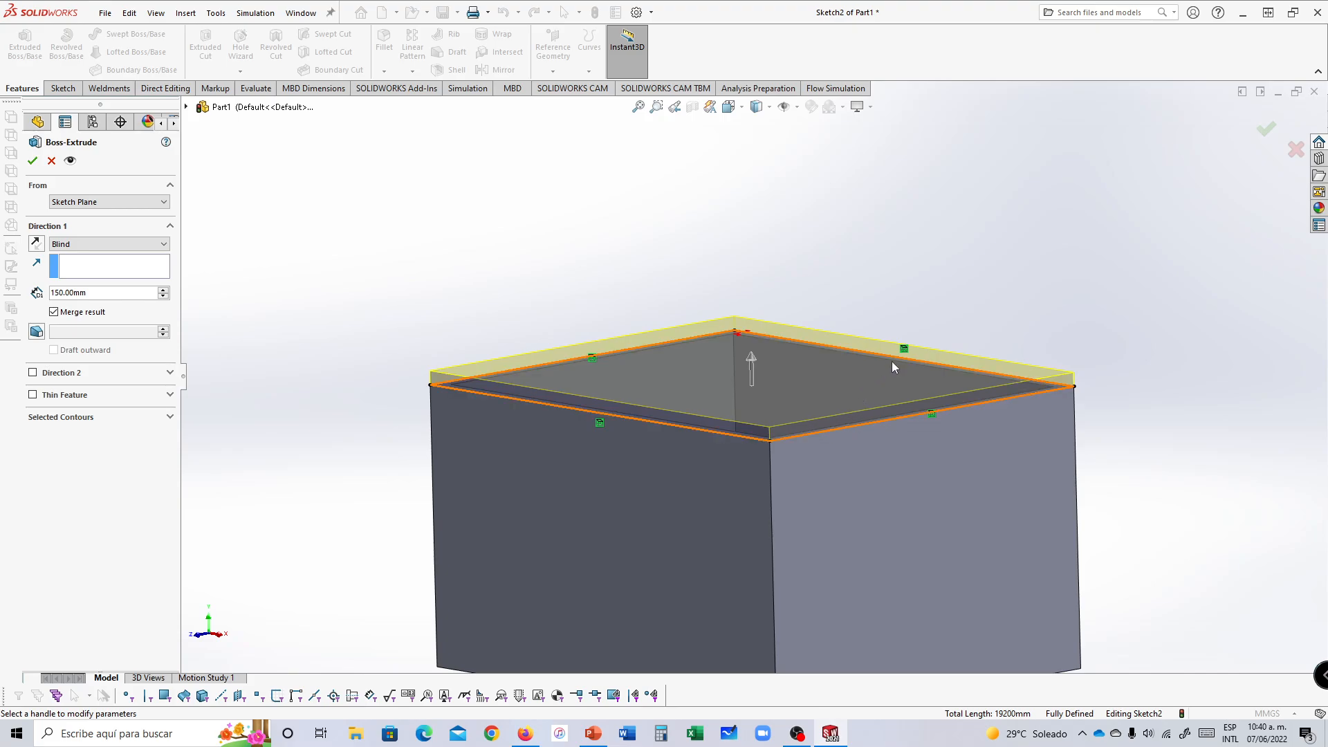
{"action": "scroll", "coordinate": [871, 363], "scroll_direction": "up", "scroll_amount": 2}
{"action": "scroll", "coordinate": [847, 363], "scroll_direction": "down", "scroll_amount": 4}
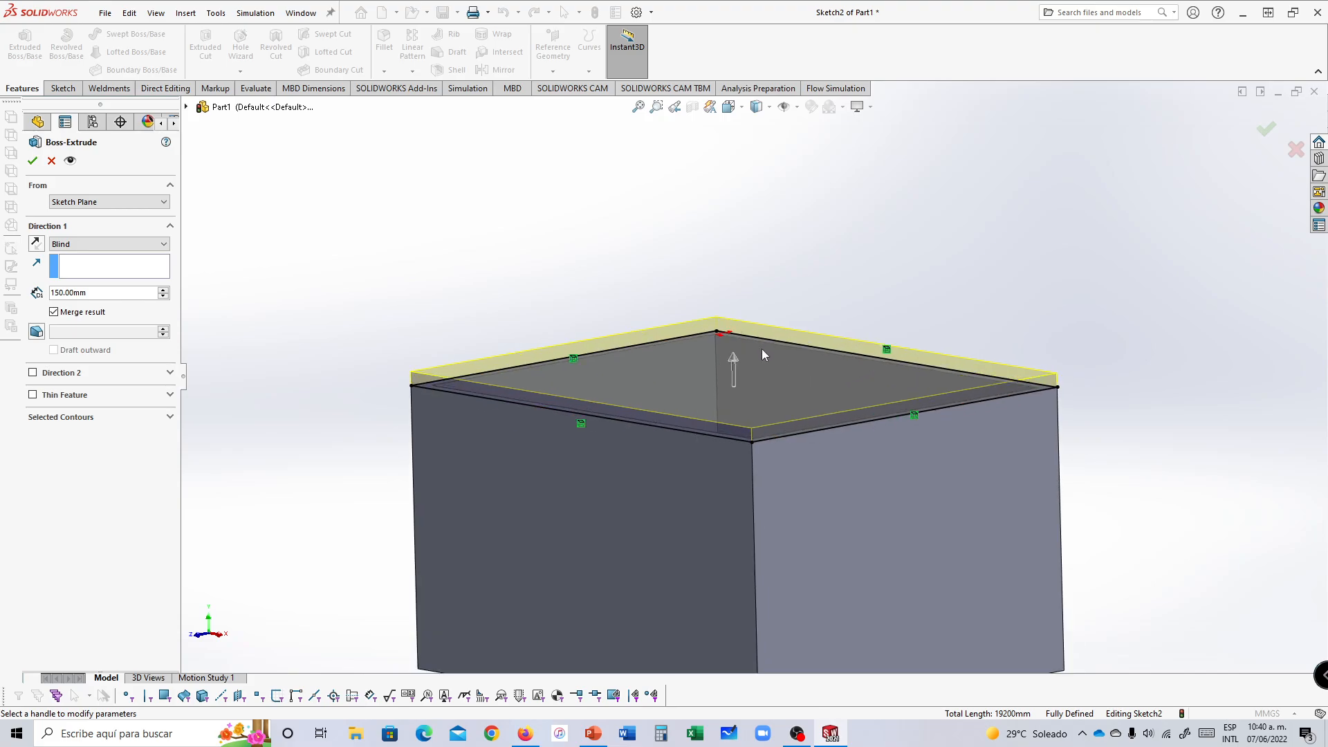
{"action": "left_click", "coordinate": [32, 161]}
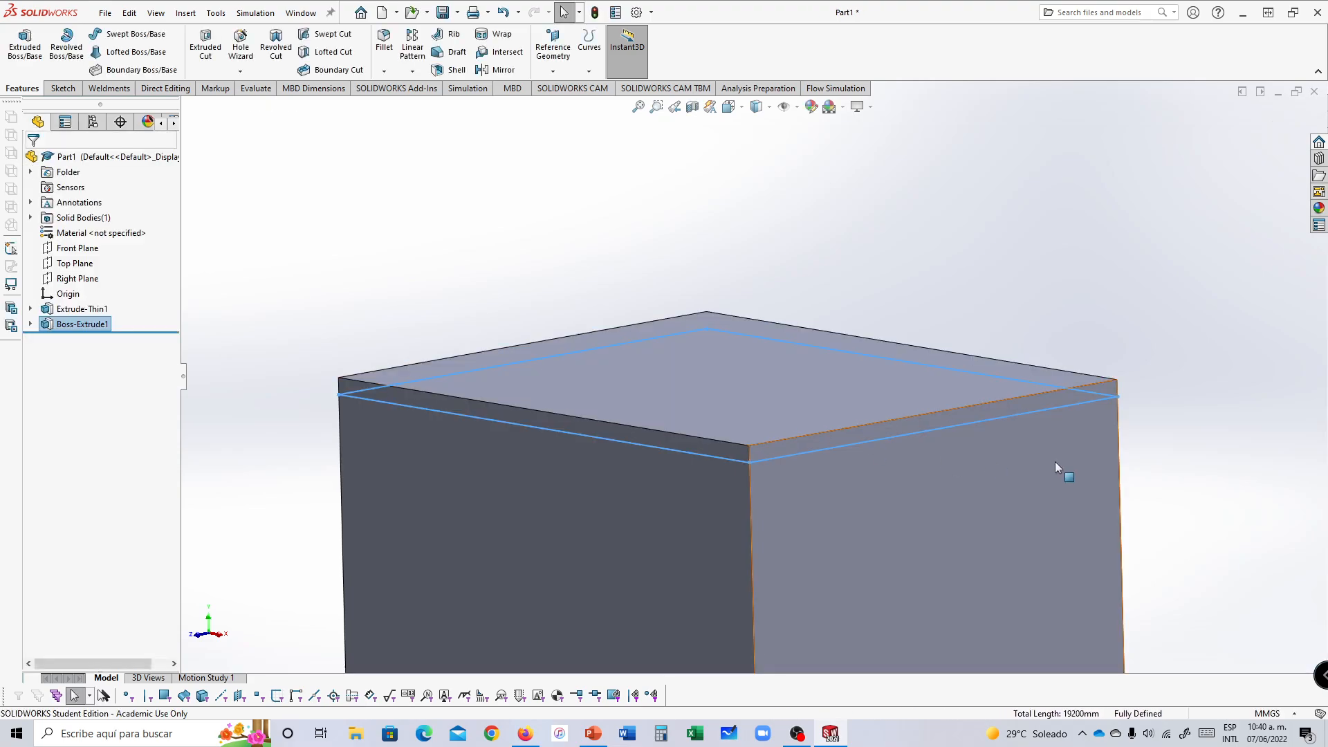
Step: Start a sketch on the bottom face of the walls, around the open underside of the room
{"action": "scroll", "coordinate": [1056, 462], "scroll_direction": "up", "scroll_amount": 3}
{"action": "middle_click_drag", "start_coordinate": [1050, 466], "coordinate": [951, 480]}
{"action": "scroll", "coordinate": [964, 572], "scroll_direction": "up", "scroll_amount": 2}
{"action": "scroll", "coordinate": [962, 566], "scroll_direction": "down", "scroll_amount": 2}
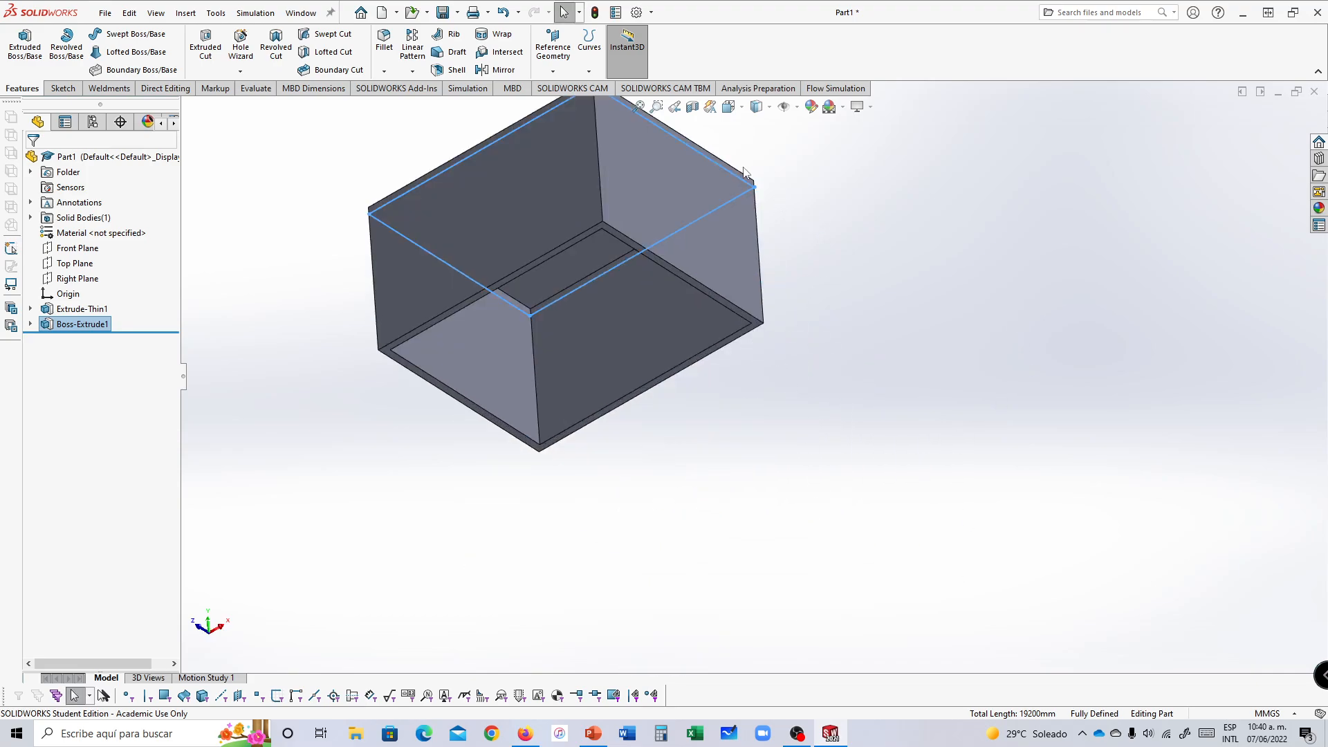
{"action": "scroll", "coordinate": [682, 260], "scroll_direction": "down", "scroll_amount": 5}
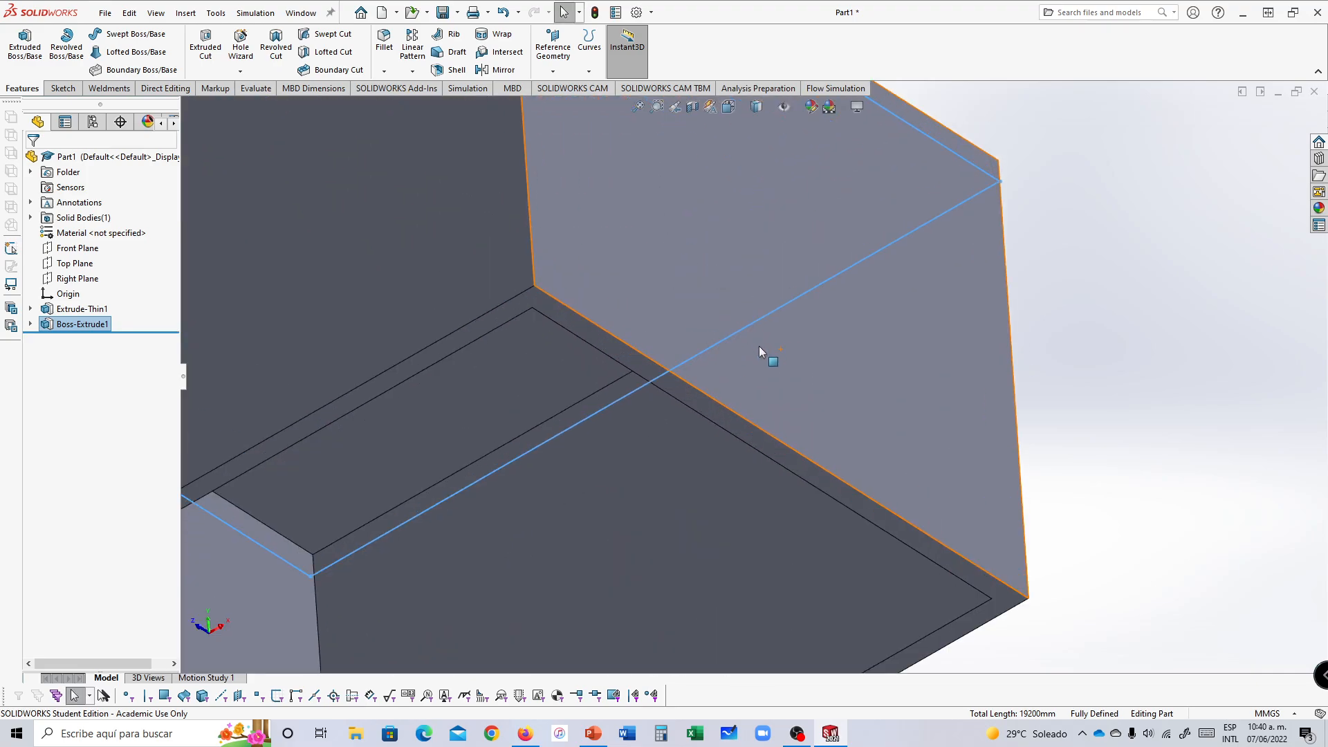
{"action": "scroll", "coordinate": [788, 533], "scroll_direction": "down", "scroll_amount": 3}
{"action": "left_click", "coordinate": [842, 544]}
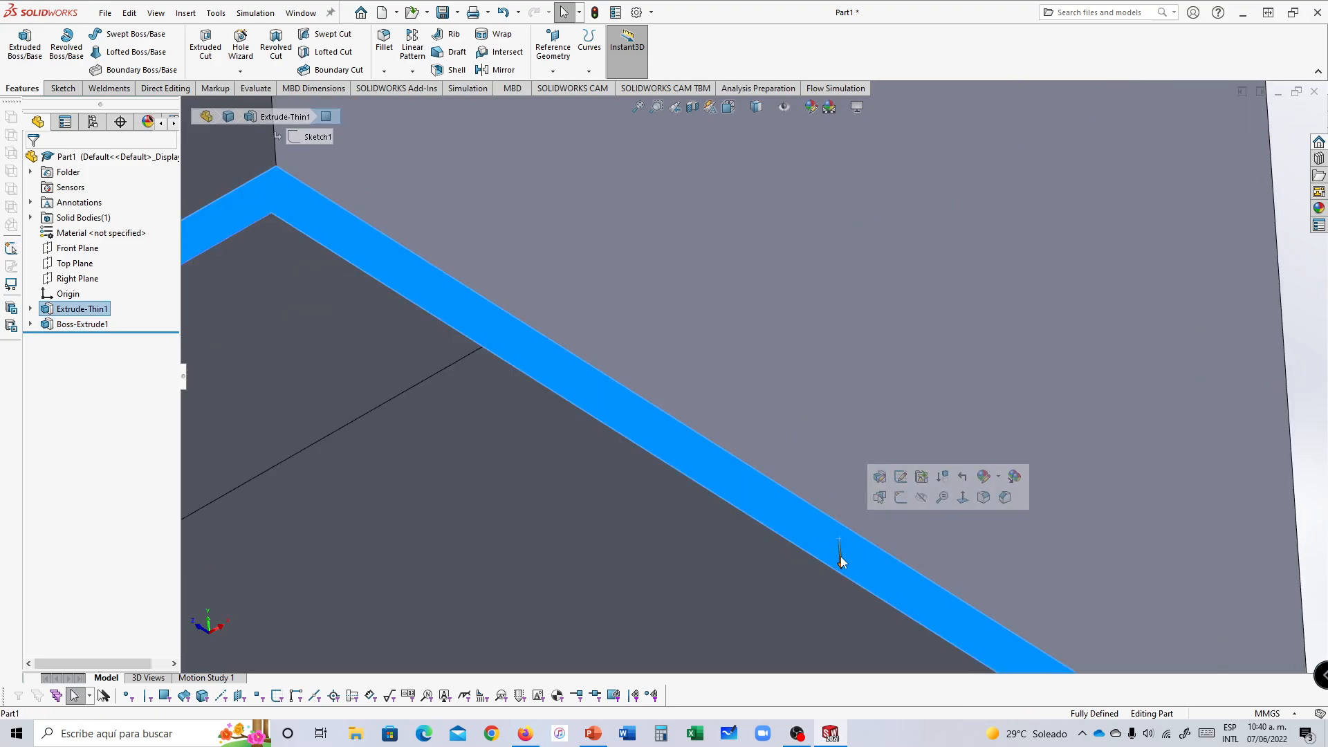
{"action": "left_click", "coordinate": [863, 566]}
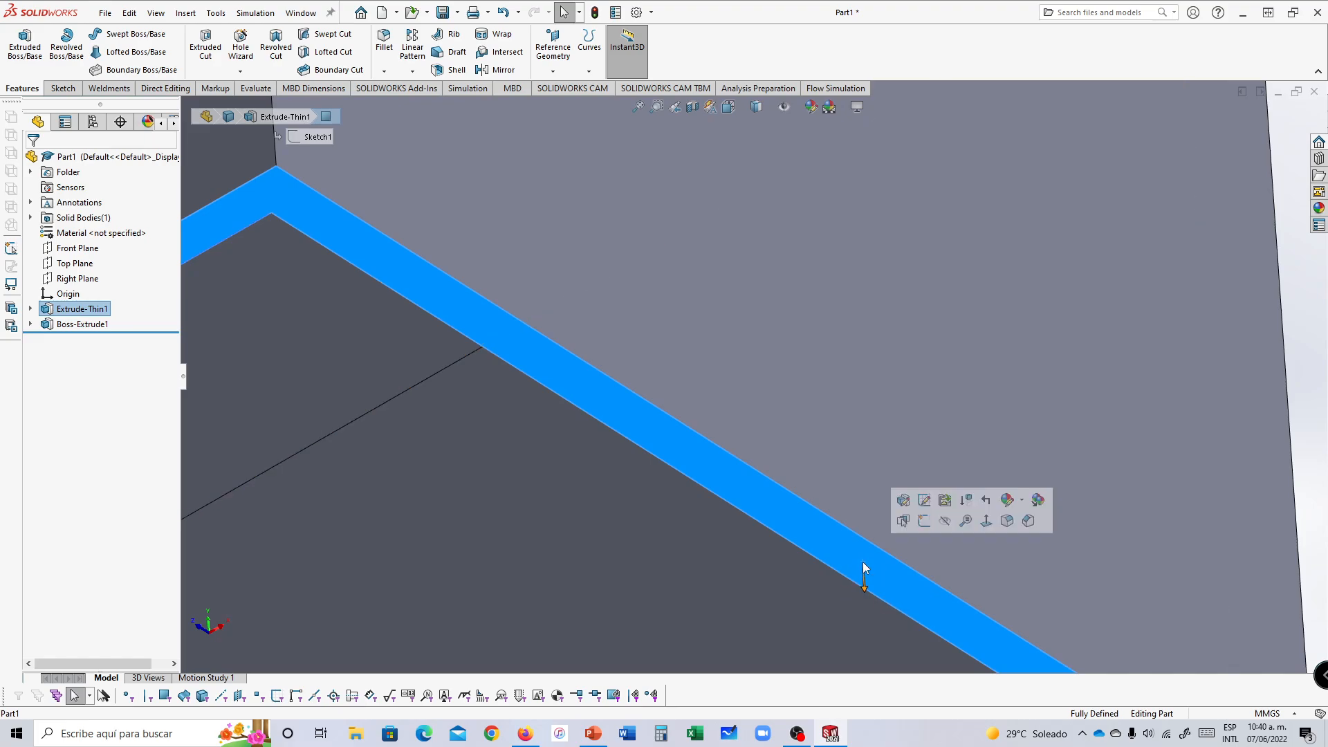
{"action": "left_click", "coordinate": [923, 522]}
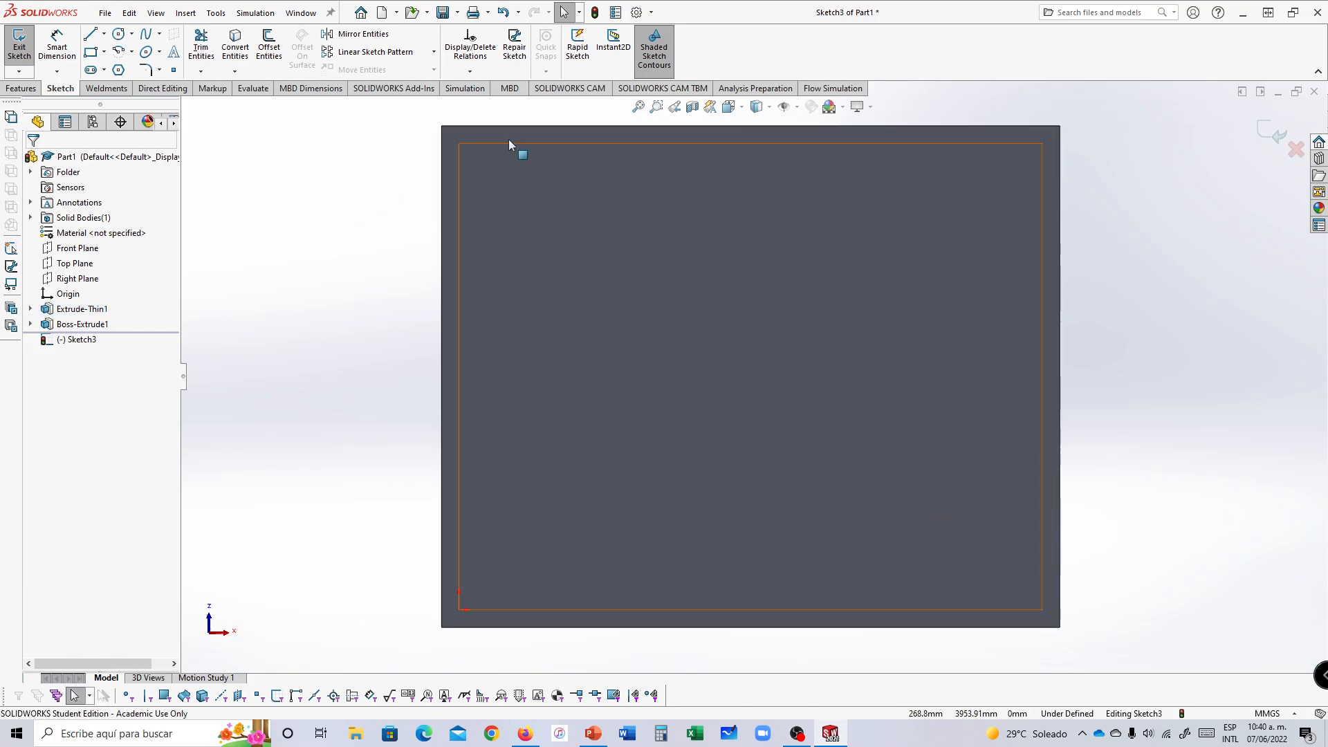
Step: Convert the four outer edges of the walls' bottom face into sketch entities
{"action": "left_click", "coordinate": [440, 205], "text": "ctrl"}
{"action": "left_click", "coordinate": [1058, 254], "text": "ctrl"}
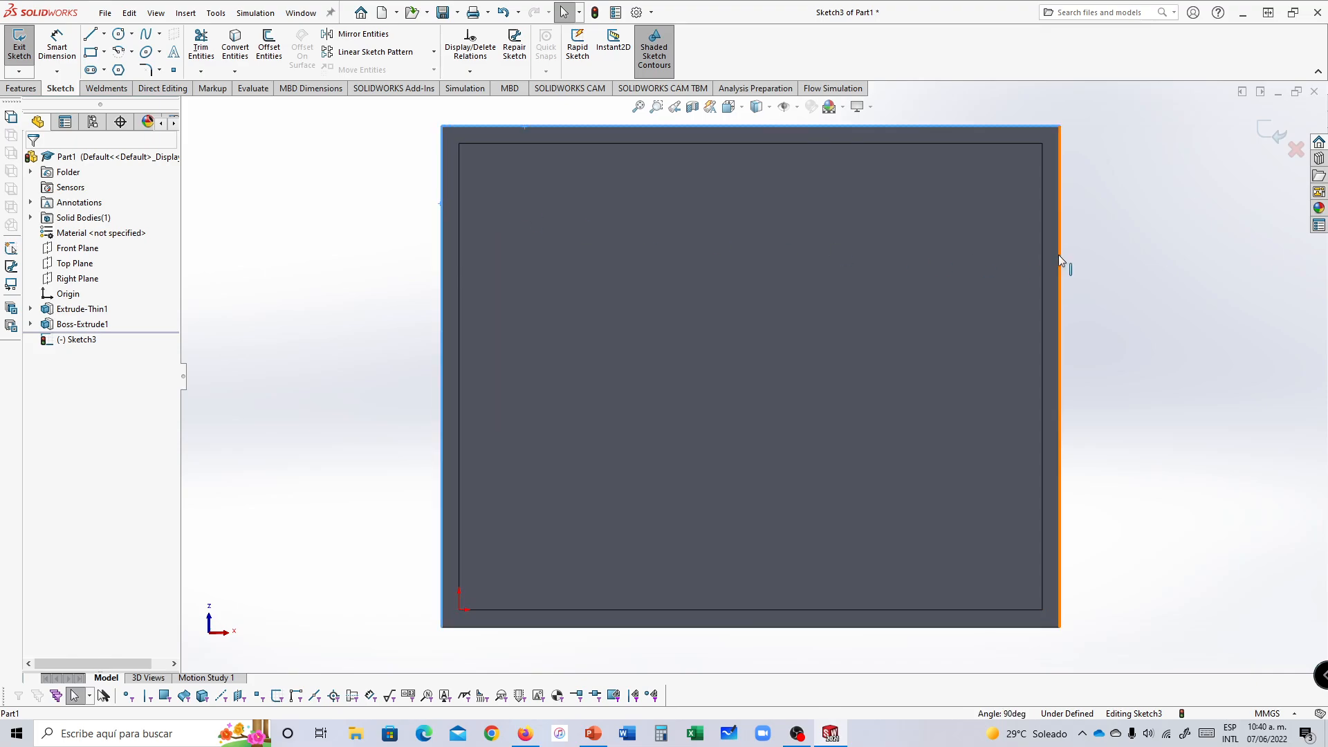
{"action": "left_click", "coordinate": [585, 627], "text": "ctrl"}
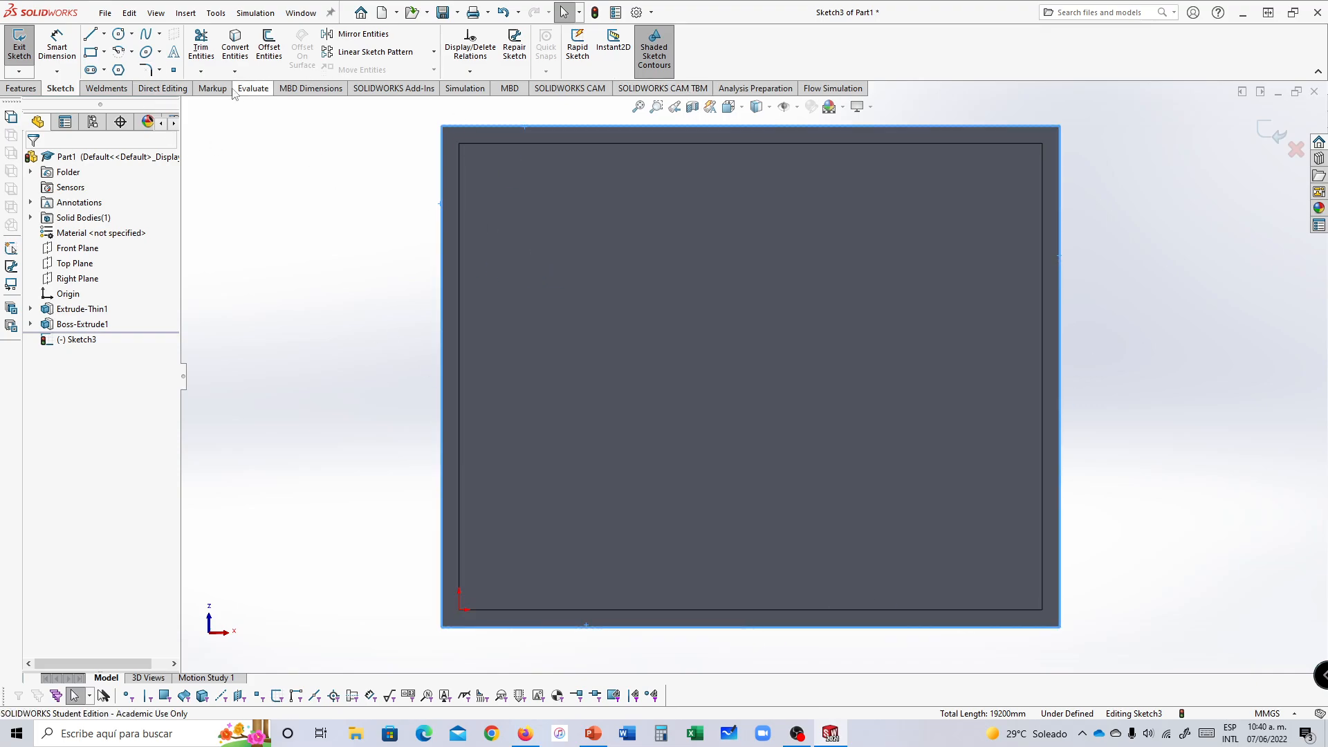
{"action": "left_click", "coordinate": [235, 47]}
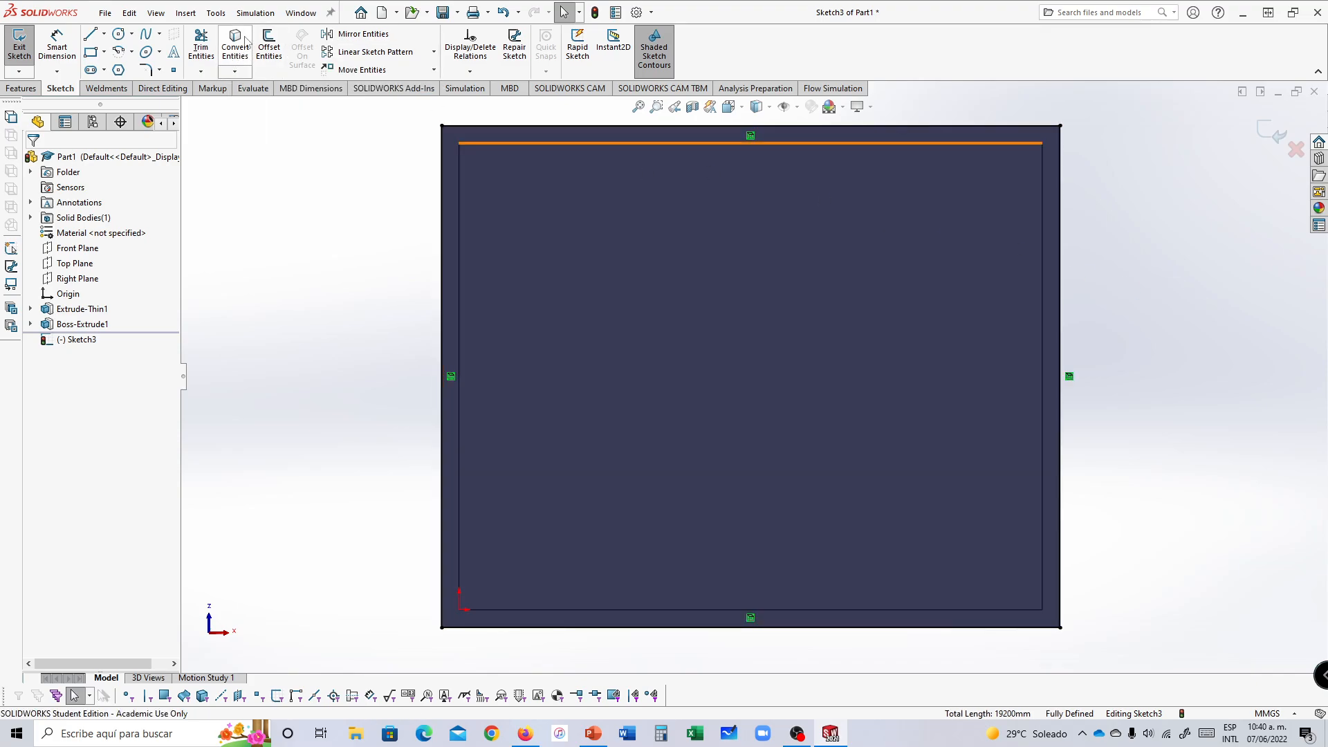
Step: Extrude the bottom outline downward as a blind boss 150 mm deep, merged with the walls, to form the floor
{"action": "mouse_move", "coordinate": [1084, 304]}
{"action": "middle_mouse_down"}
{"action": "mouse_move", "coordinate": [1085, 380]}
{"action": "mouse_move", "coordinate": [1037, 581]}
{"action": "mouse_move", "coordinate": [806, 415]}
{"action": "mouse_move", "coordinate": [848, 350]}
{"action": "middle_mouse_up"}
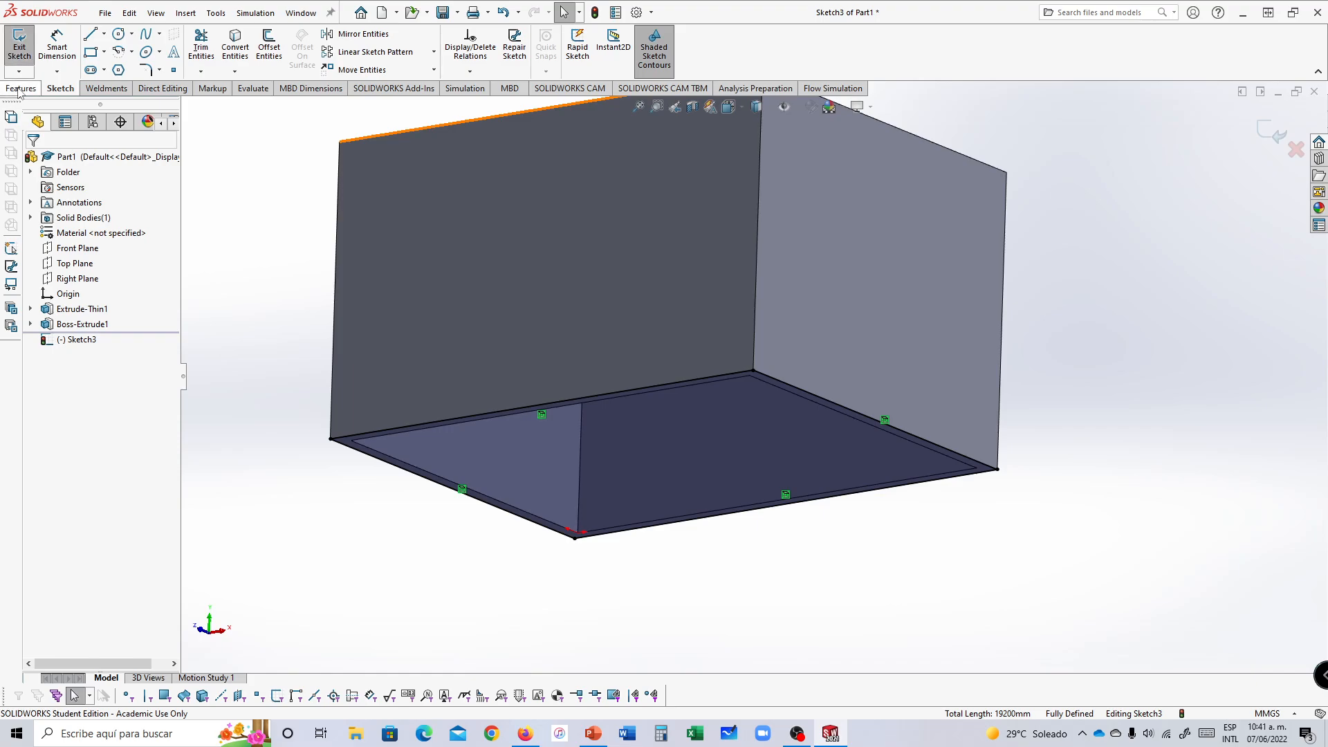
{"action": "left_click", "coordinate": [21, 88]}
{"action": "left_click", "coordinate": [25, 45]}
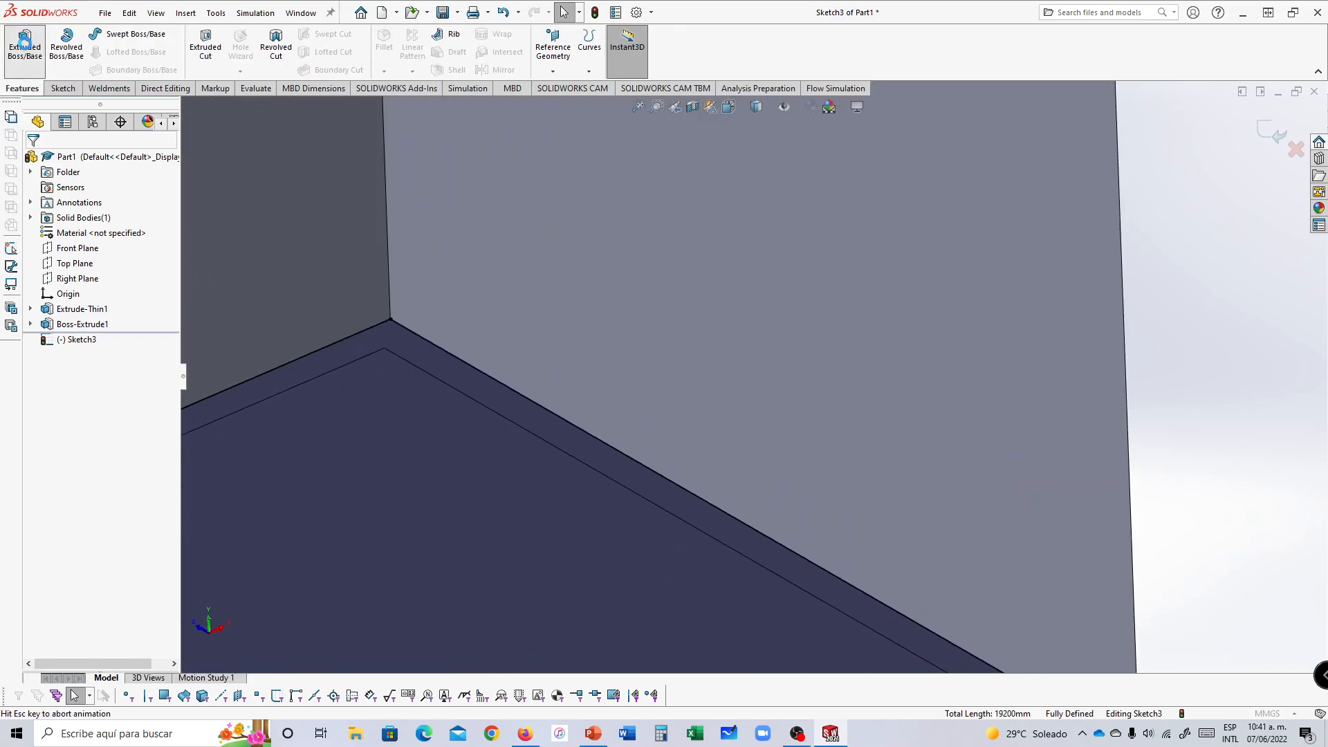
{"action": "scroll", "coordinate": [791, 478], "scroll_direction": "up", "scroll_amount": 8}
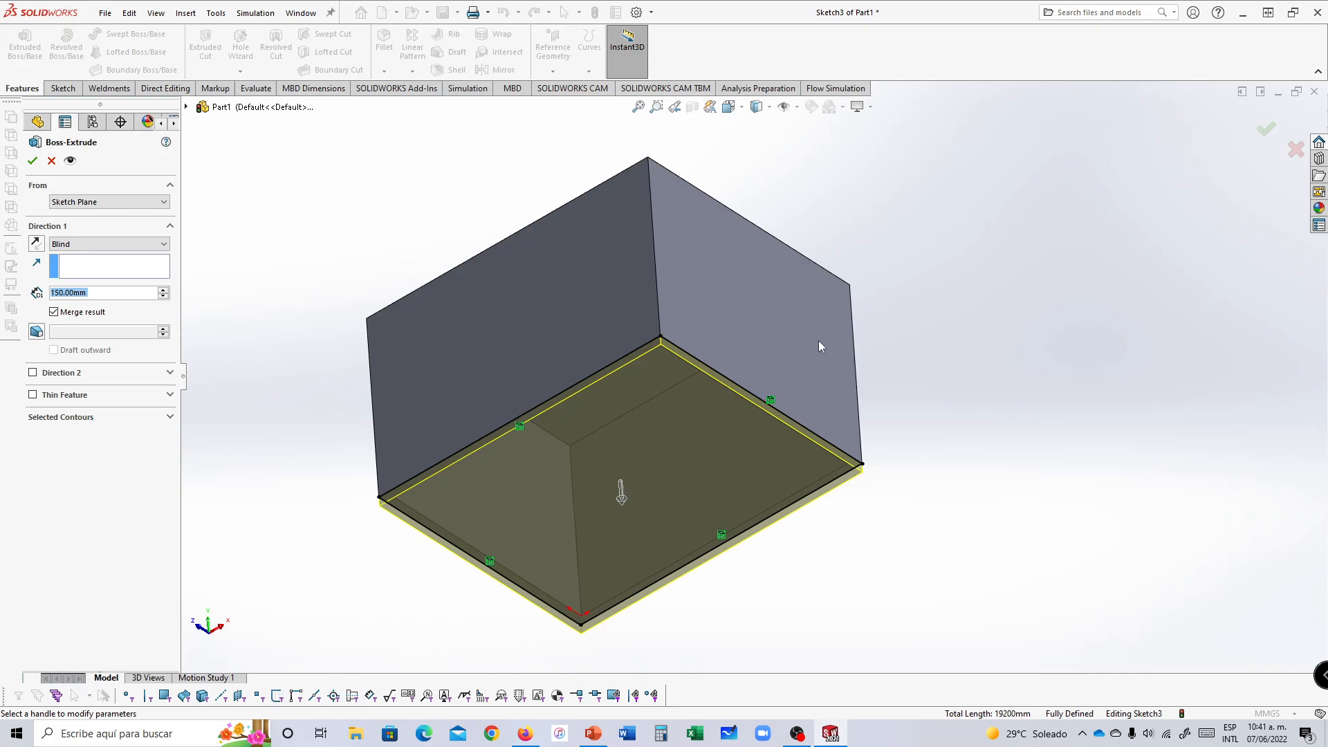
{"action": "middle_click_drag", "start_coordinate": [819, 340], "coordinate": [866, 480]}
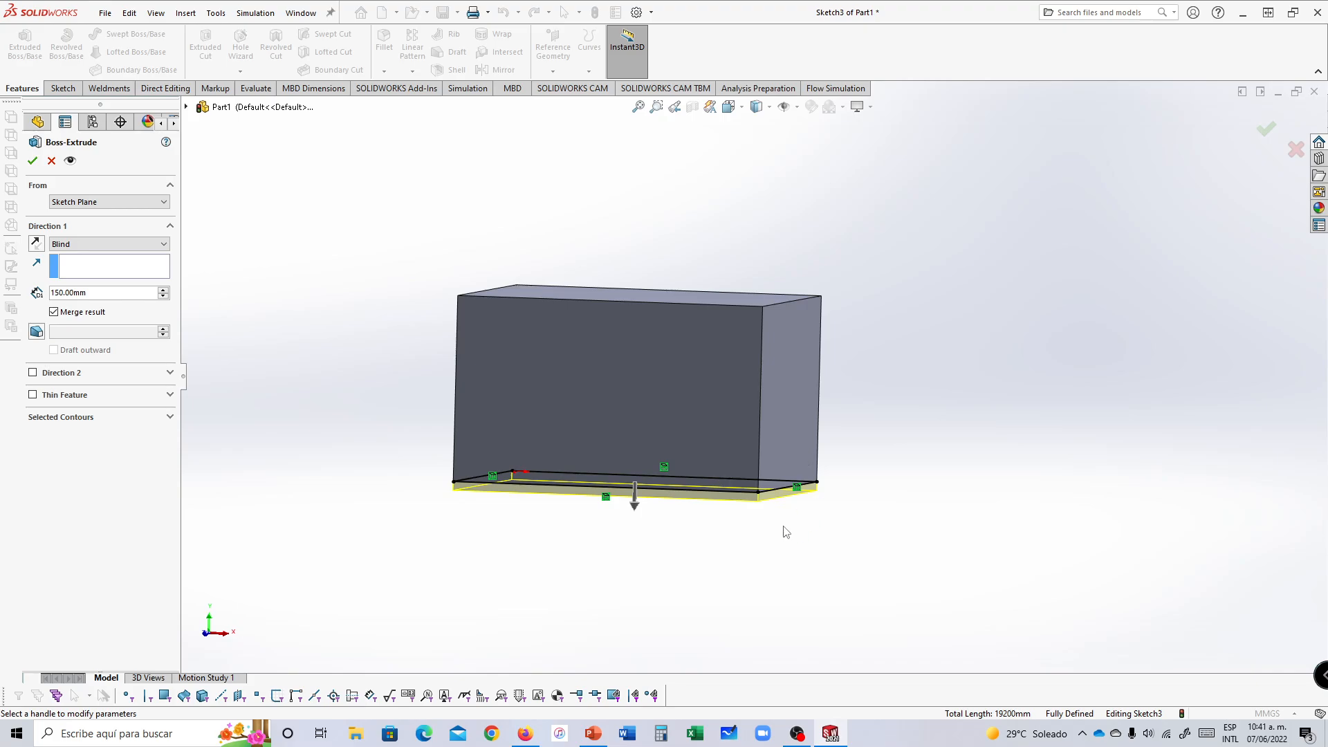
{"action": "mouse_move", "coordinate": [626, 450]}
{"action": "middle_mouse_down"}
{"action": "mouse_move", "coordinate": [679, 436]}
{"action": "mouse_move", "coordinate": [631, 416]}
{"action": "mouse_move", "coordinate": [651, 453]}
{"action": "middle_mouse_up"}
{"action": "scroll", "coordinate": [658, 356], "scroll_direction": "down", "scroll_amount": 2}
{"action": "mouse_move", "coordinate": [700, 360]}
{"action": "middle_mouse_down"}
{"action": "mouse_move", "coordinate": [715, 376]}
{"action": "mouse_move", "coordinate": [707, 362]}
{"action": "middle_mouse_up"}
{"action": "scroll", "coordinate": [715, 387], "scroll_direction": "down", "scroll_amount": 1}
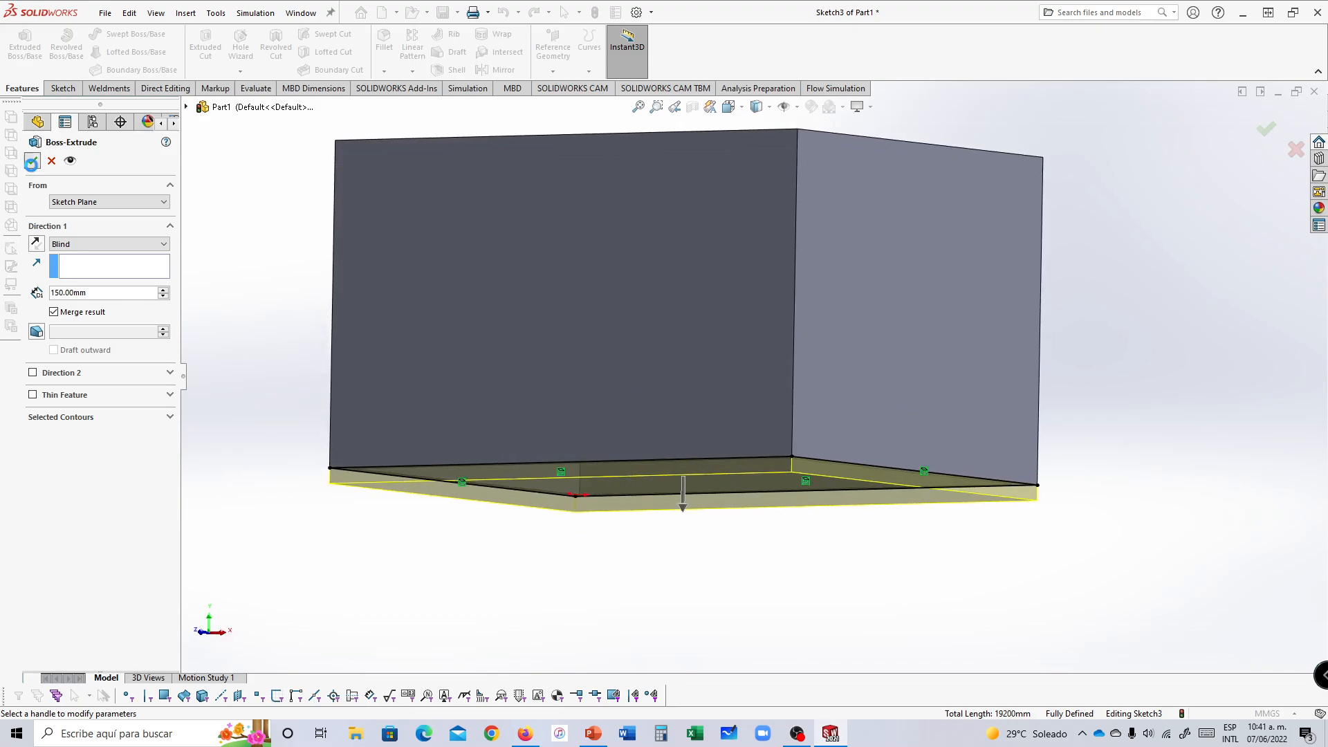
{"action": "left_click", "coordinate": [31, 161]}
Step: Show the room in isometric view and start a sketch on the outer face of the wall on the positive X side
{"action": "scroll", "coordinate": [811, 375], "scroll_direction": "up", "scroll_amount": 5}
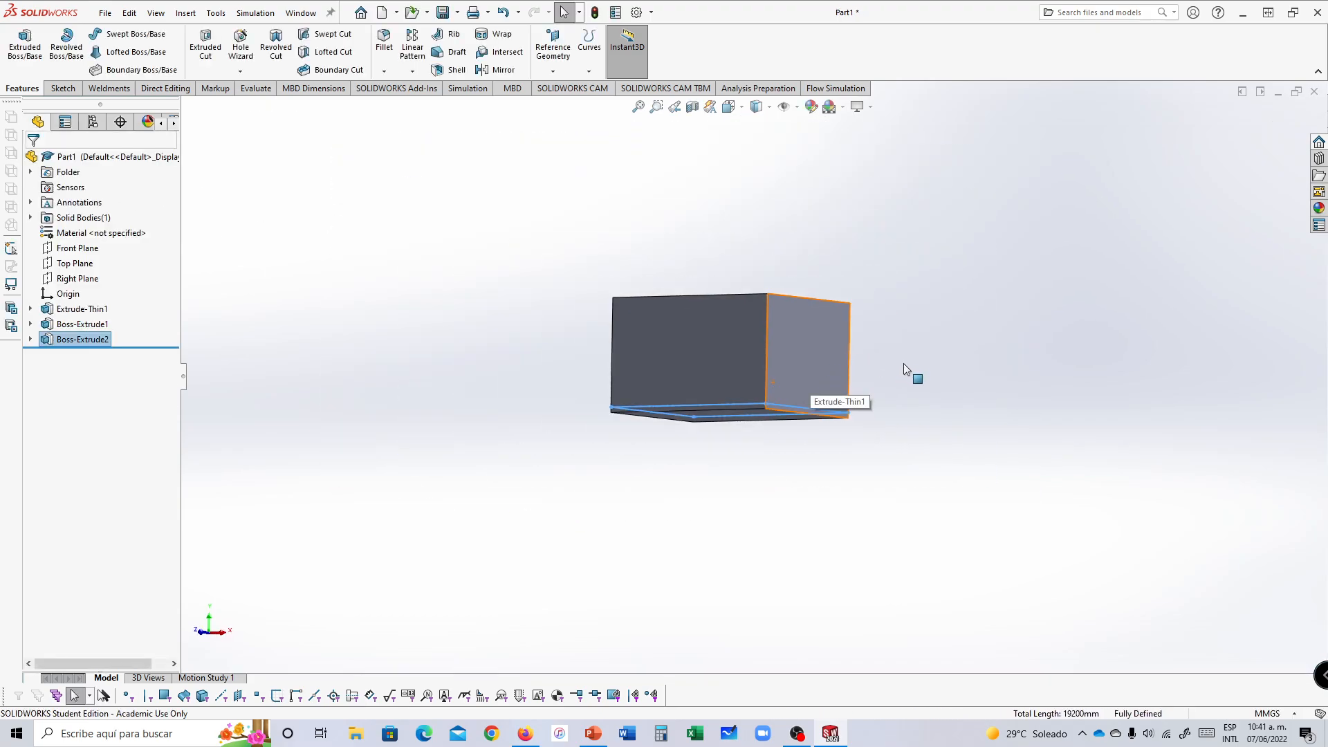
{"action": "left_click", "coordinate": [730, 111]}
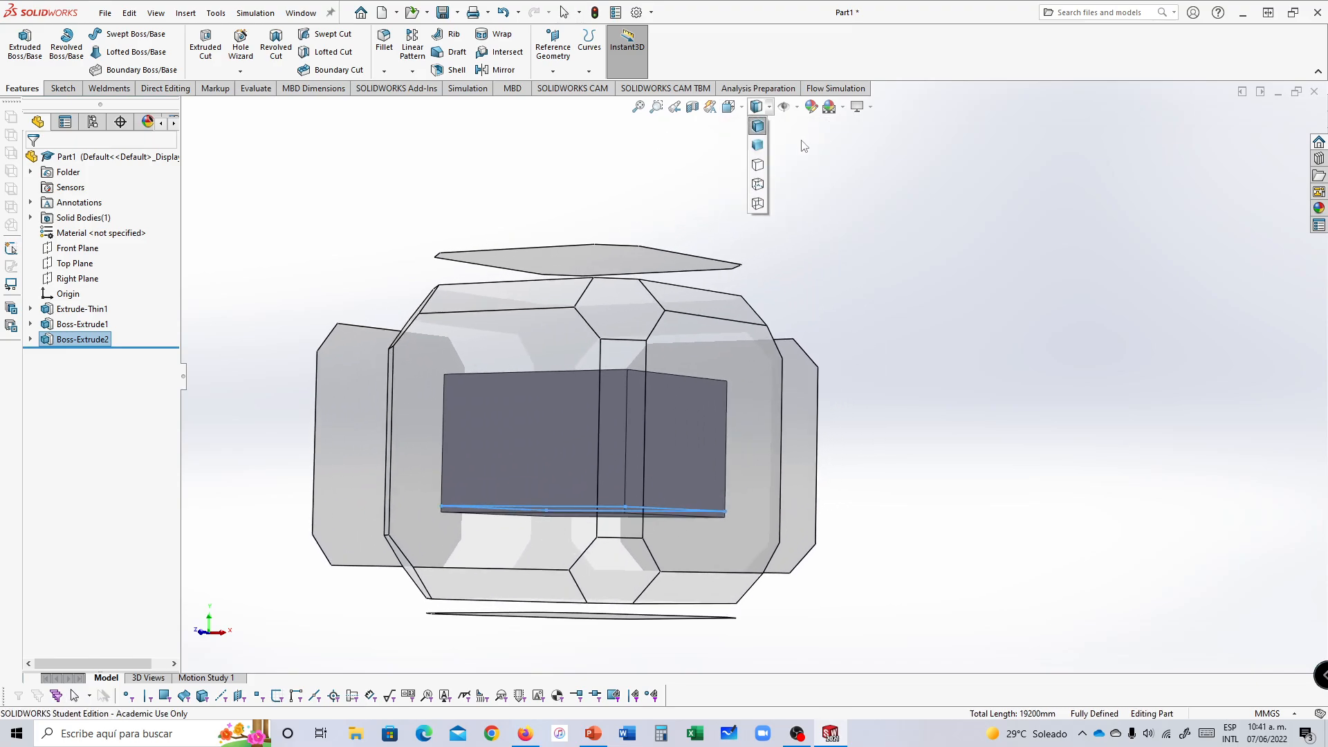
{"action": "mouse_move", "coordinate": [728, 107]}
{"action": "left_click", "coordinate": [807, 145]}
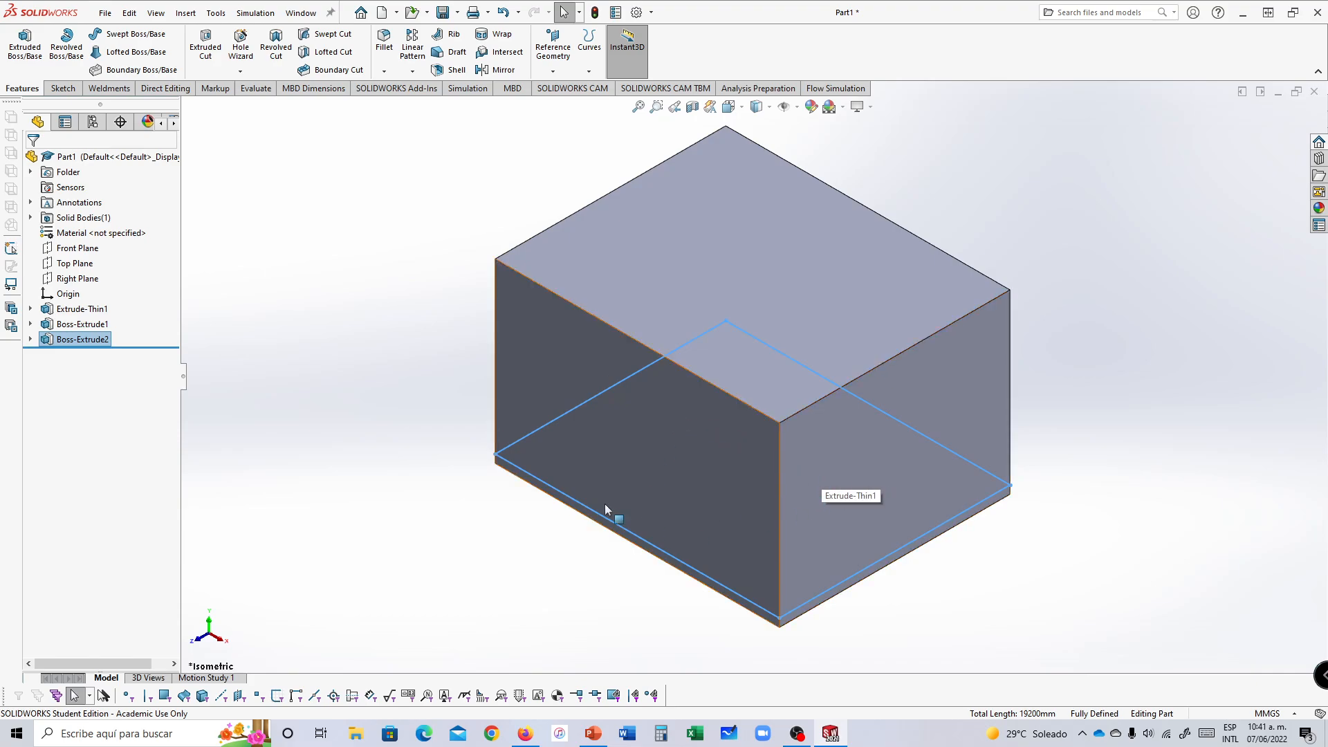
{"action": "left_click", "coordinate": [891, 487]}
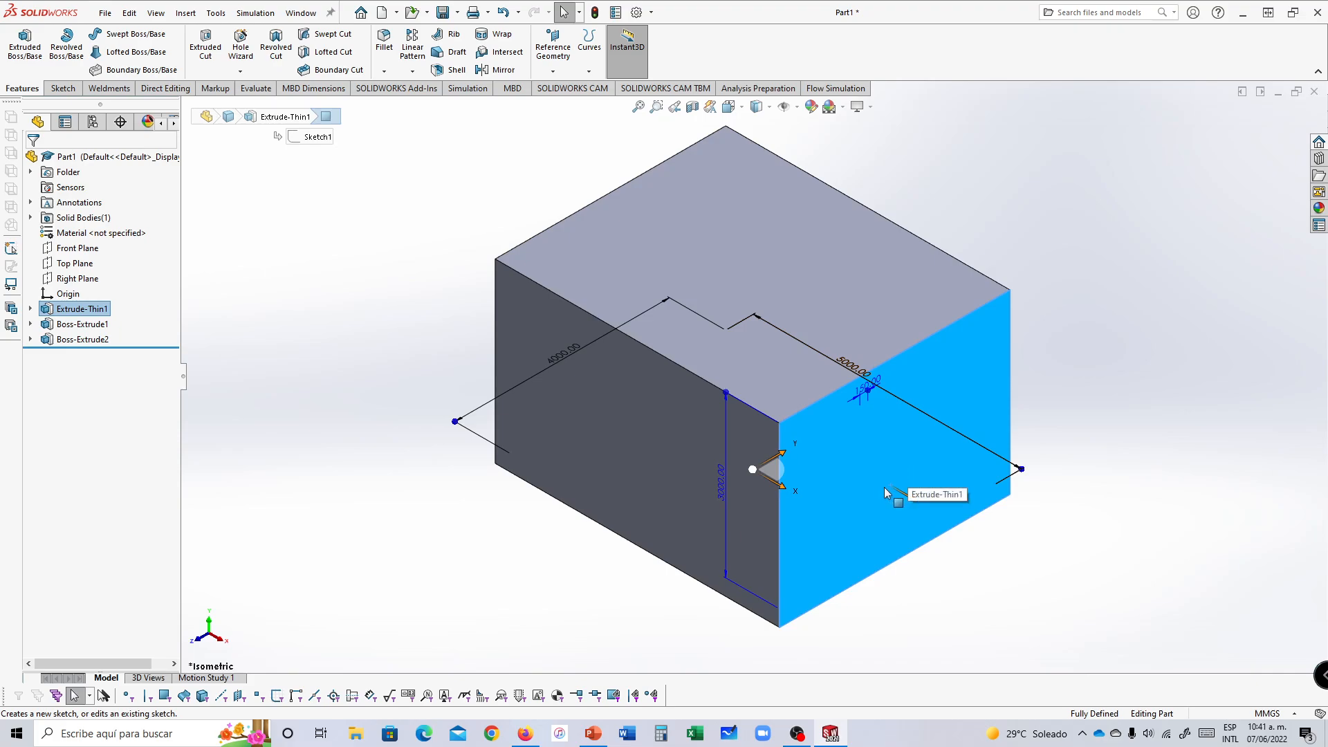
{"action": "mouse_move", "coordinate": [927, 458]}
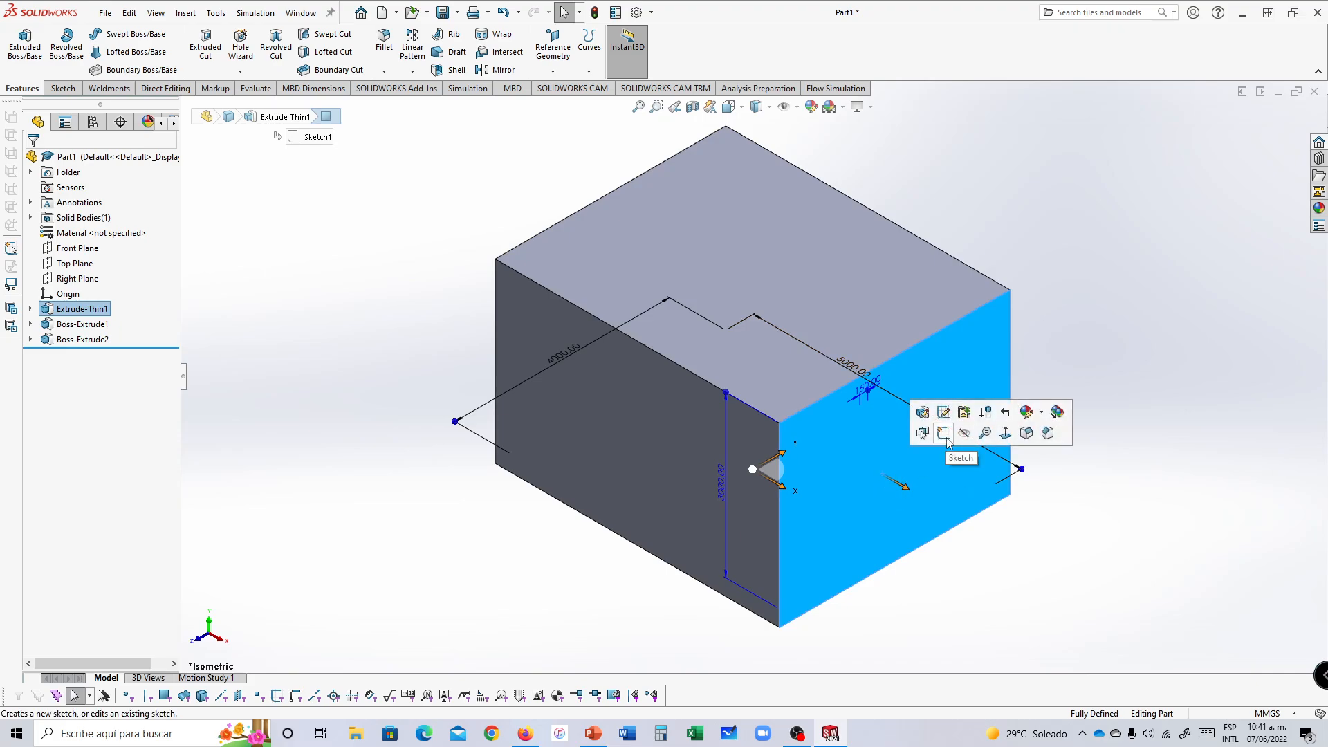
{"action": "left_click", "coordinate": [944, 436]}
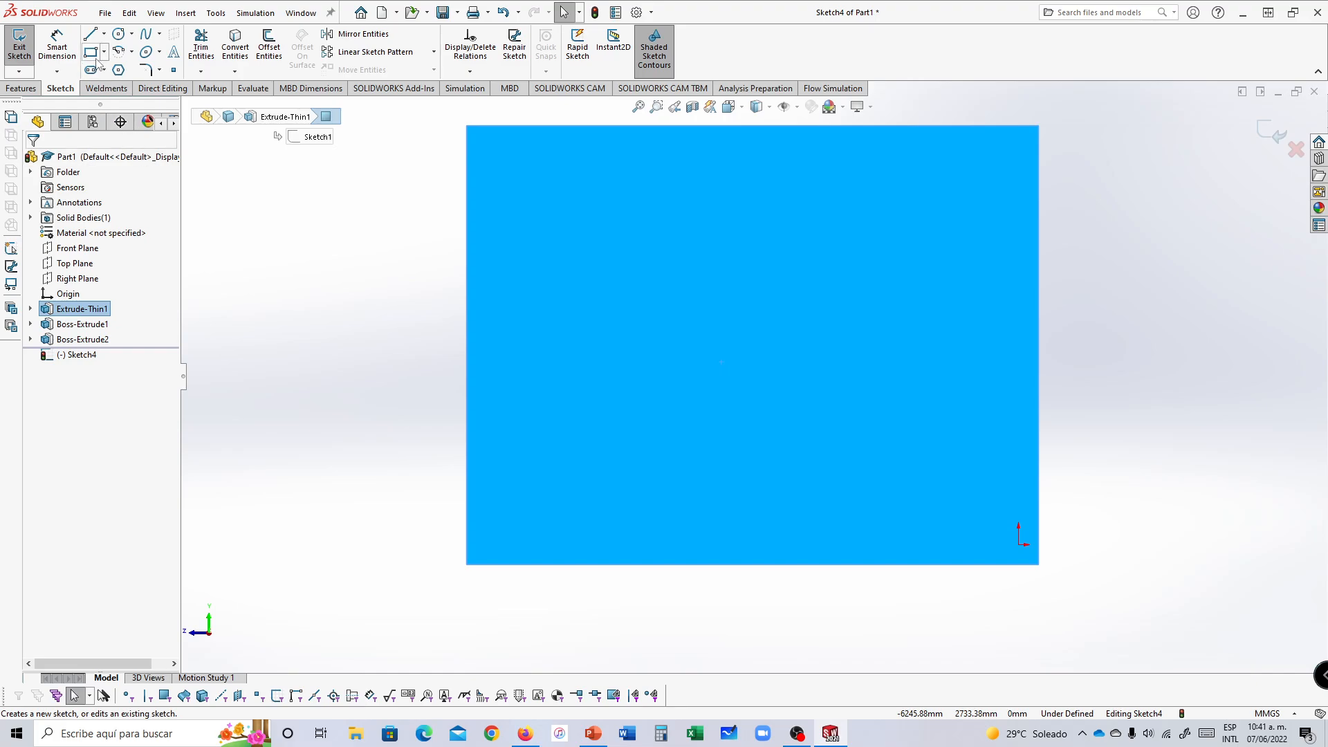
Step: Sketch a corner rectangle about 1103 by 1828 mm on the wall face, away from the origin, with its lower edge level with the origin
{"action": "left_click", "coordinate": [92, 54]}
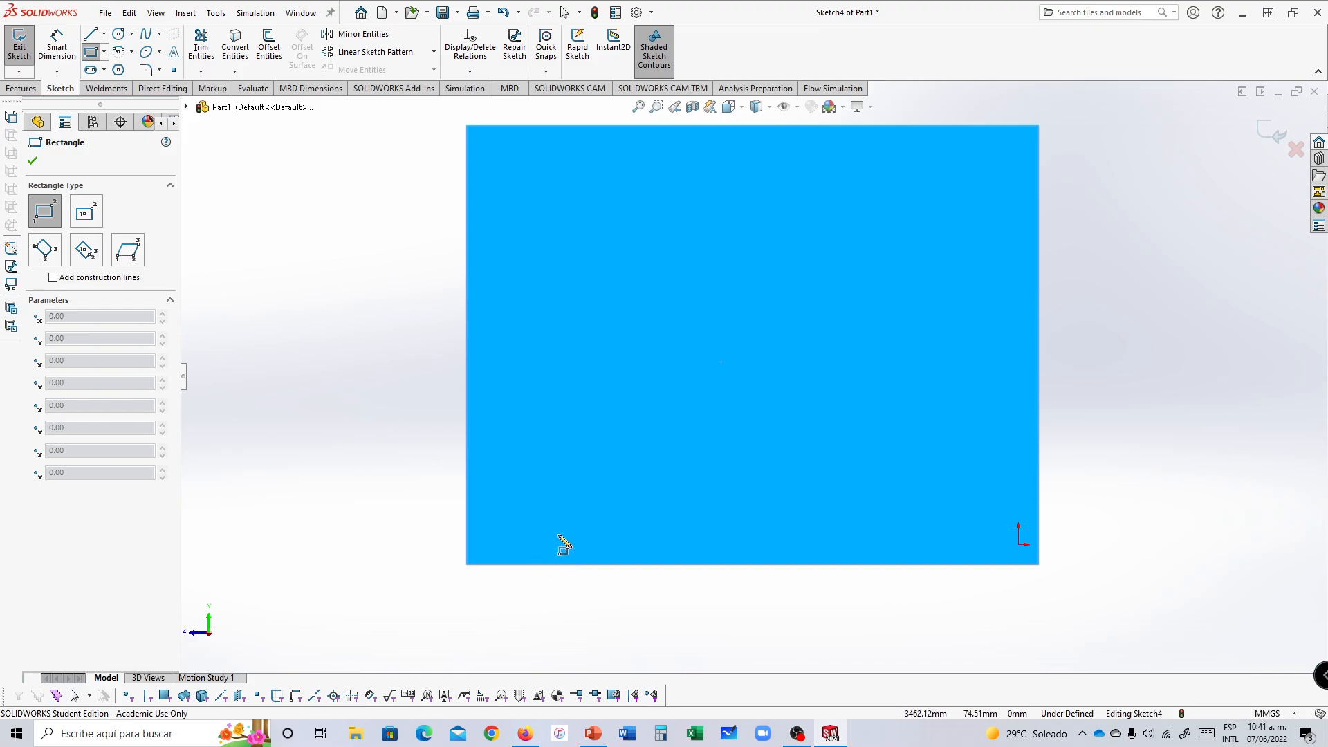
{"action": "left_click", "coordinate": [542, 545]}
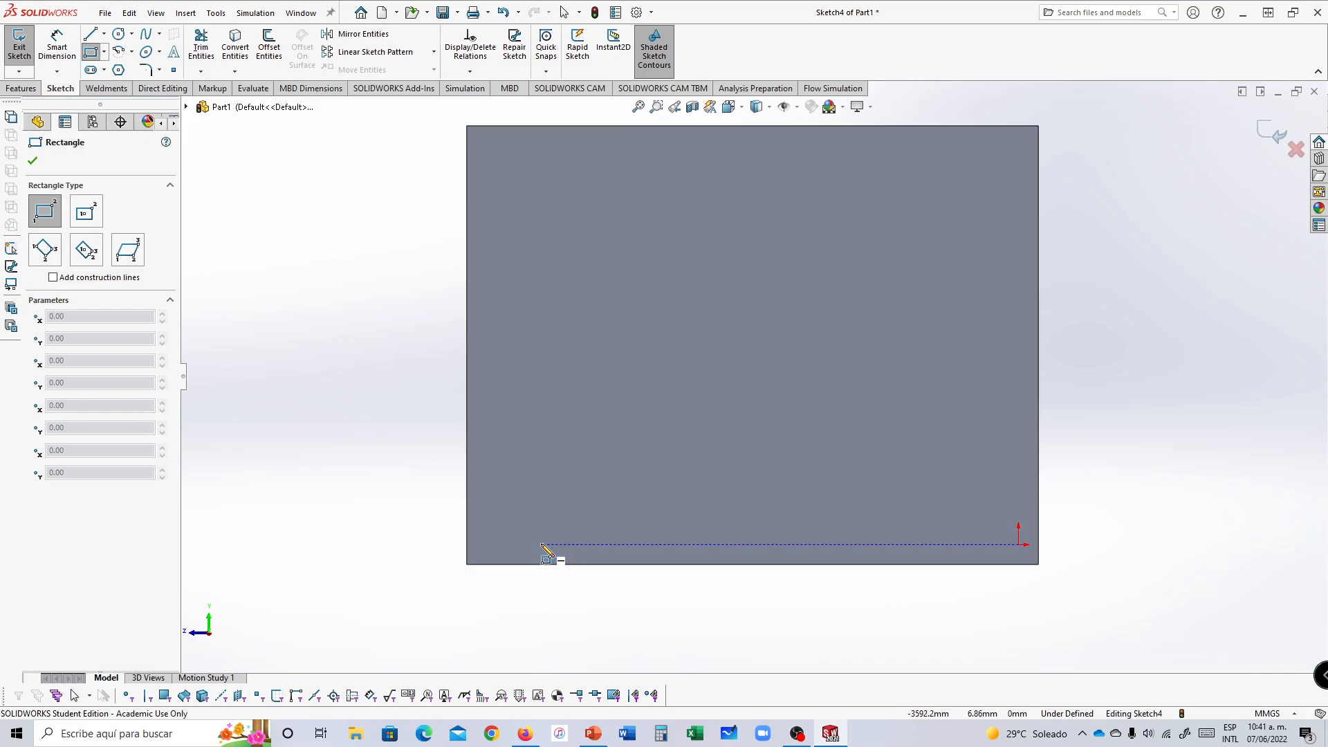
{"action": "left_click", "coordinate": [688, 300]}
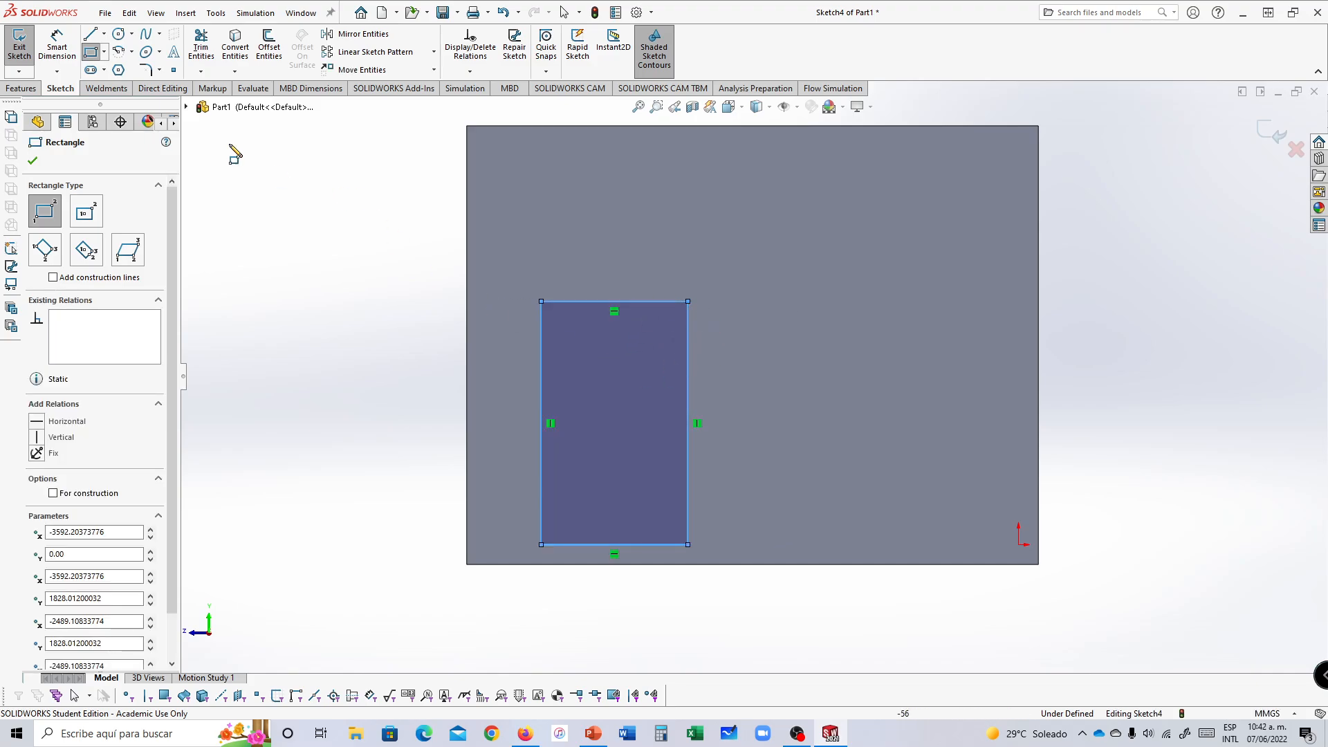
Step: Dimension the rectangle's upper edge and set its width to 1200 mm
{"action": "left_click", "coordinate": [57, 47]}
{"action": "left_click", "coordinate": [597, 303]}
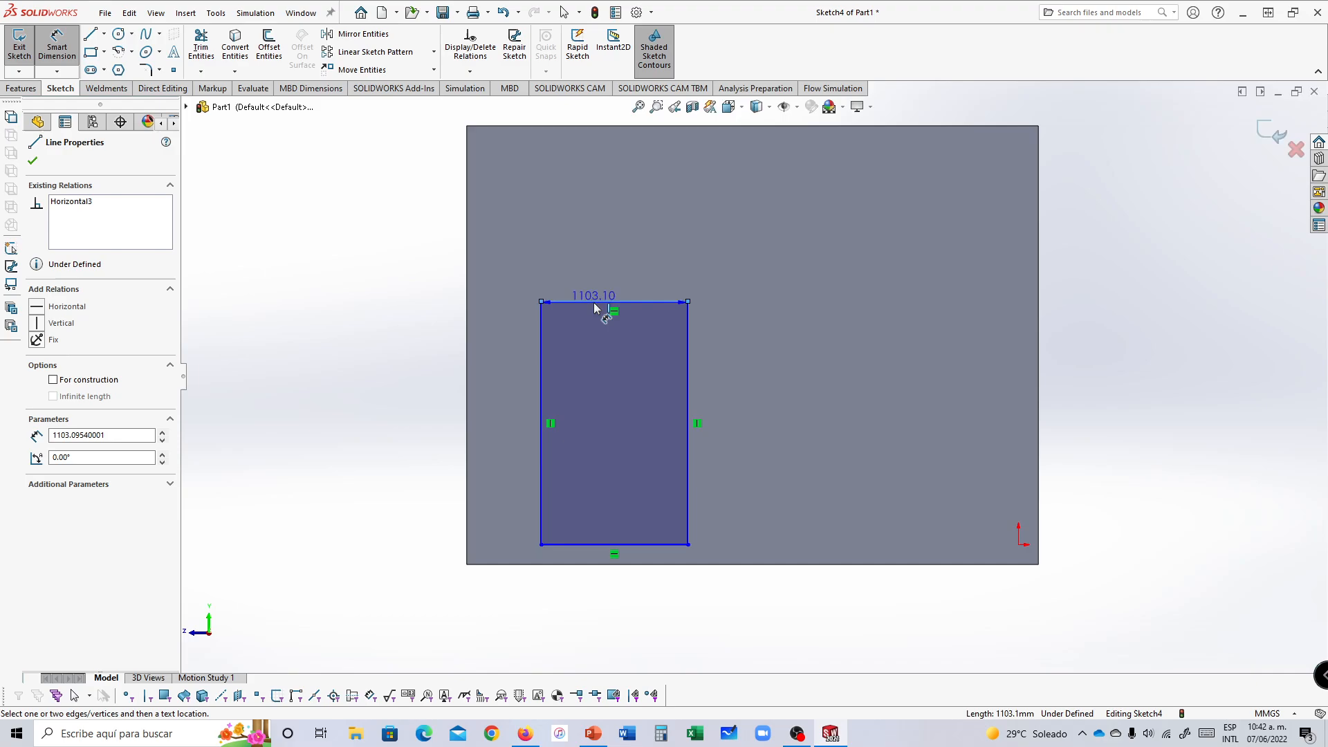
{"action": "left_click", "coordinate": [604, 260]}
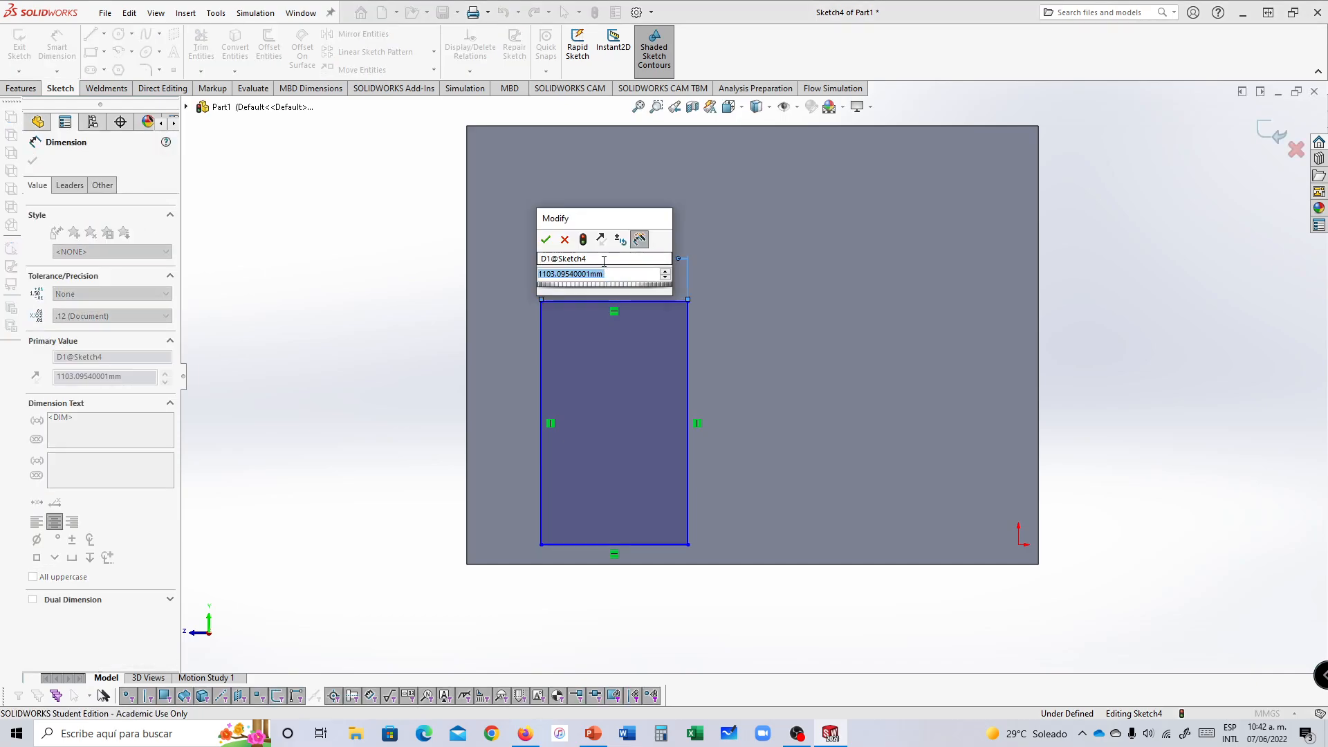
{"action": "type", "text": "1200"}
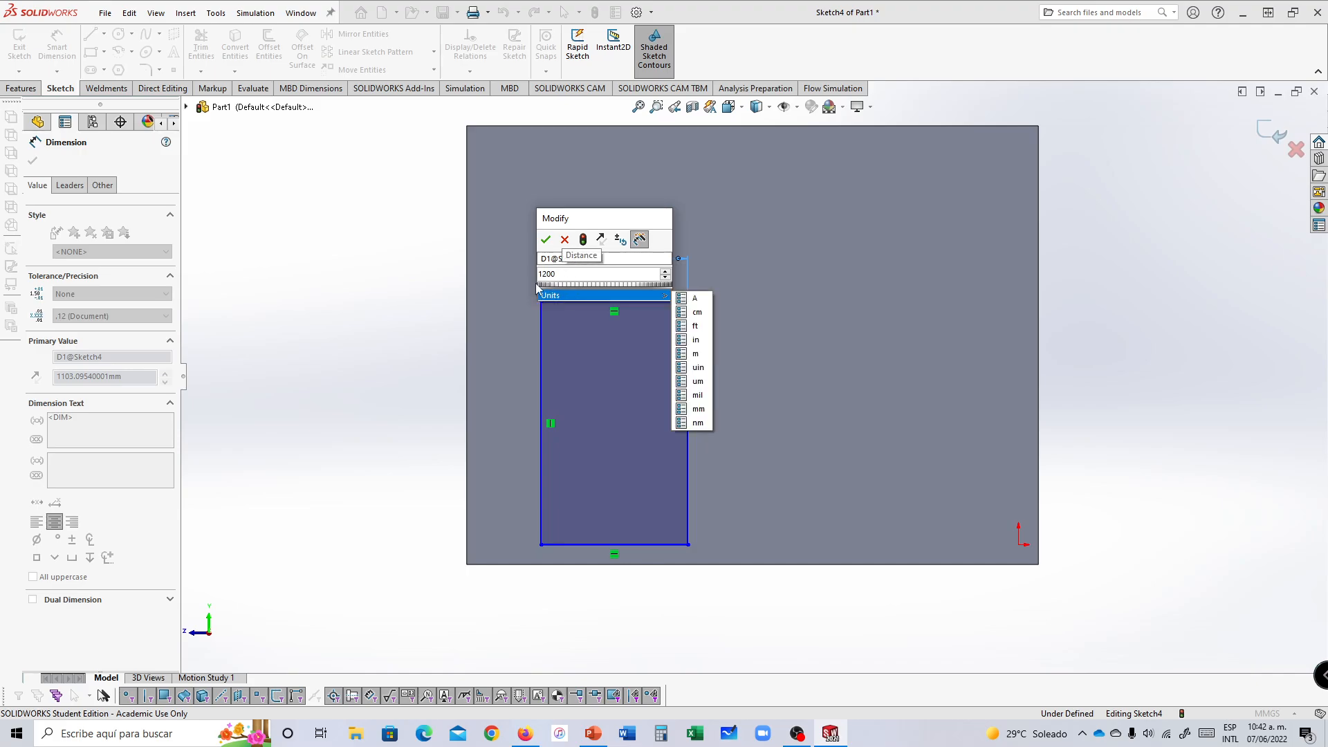
{"action": "left_click", "coordinate": [545, 240]}
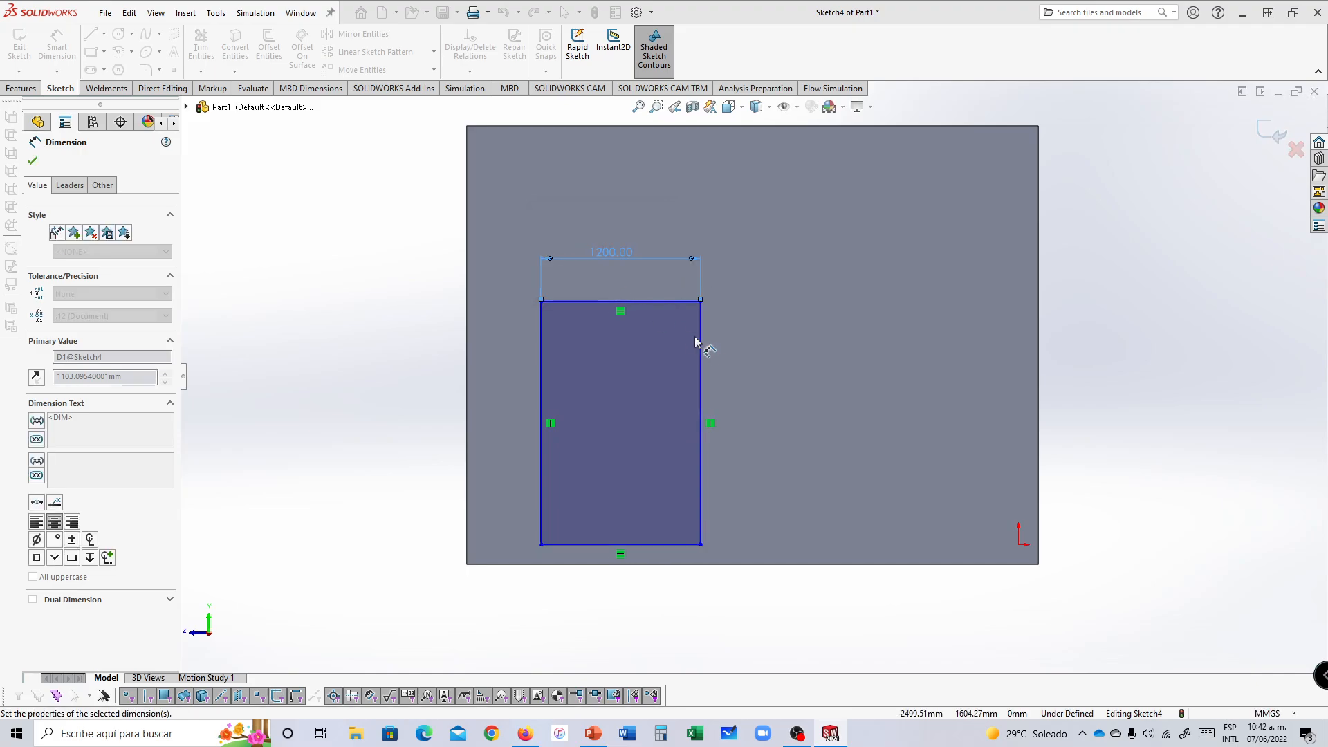
Step: Dimension the door rectangle's vertical edge and set its height to 2000 mm
{"action": "left_click", "coordinate": [703, 368]}
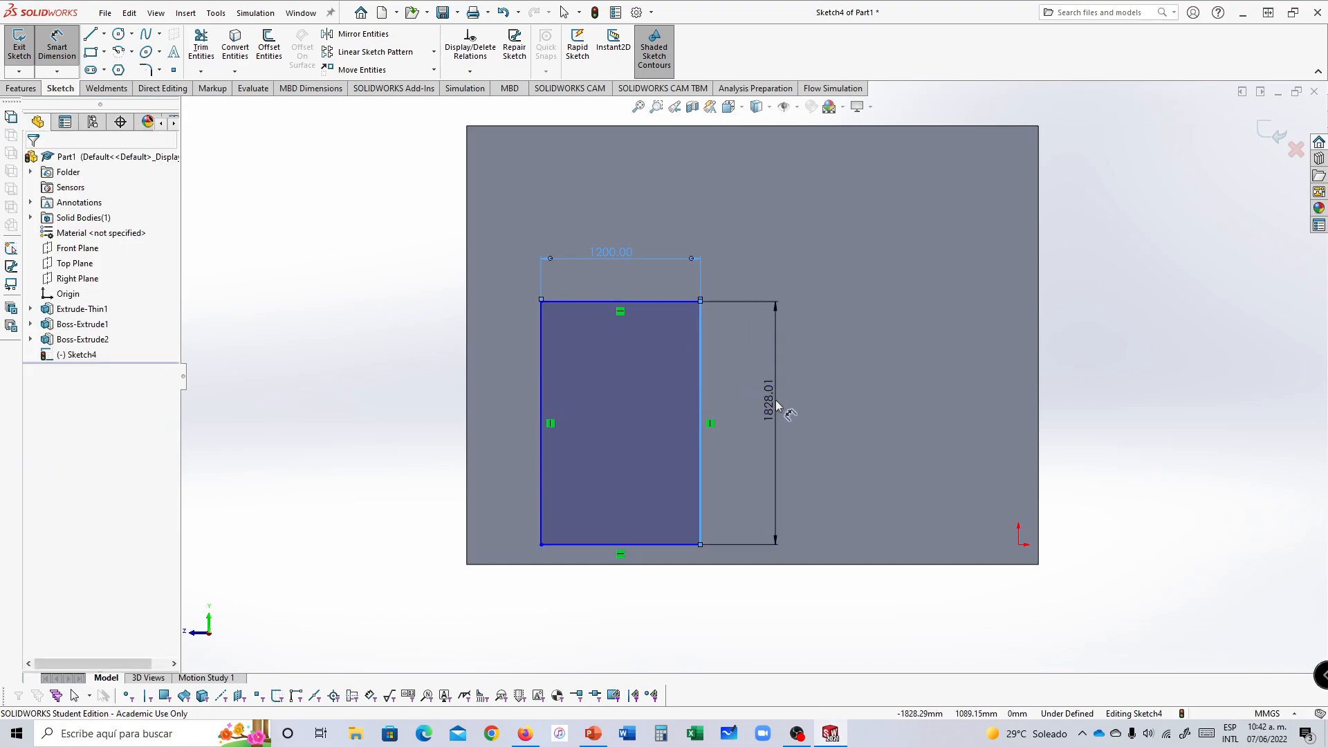
{"action": "left_click", "coordinate": [776, 400]}
{"action": "type", "text": "2000"}
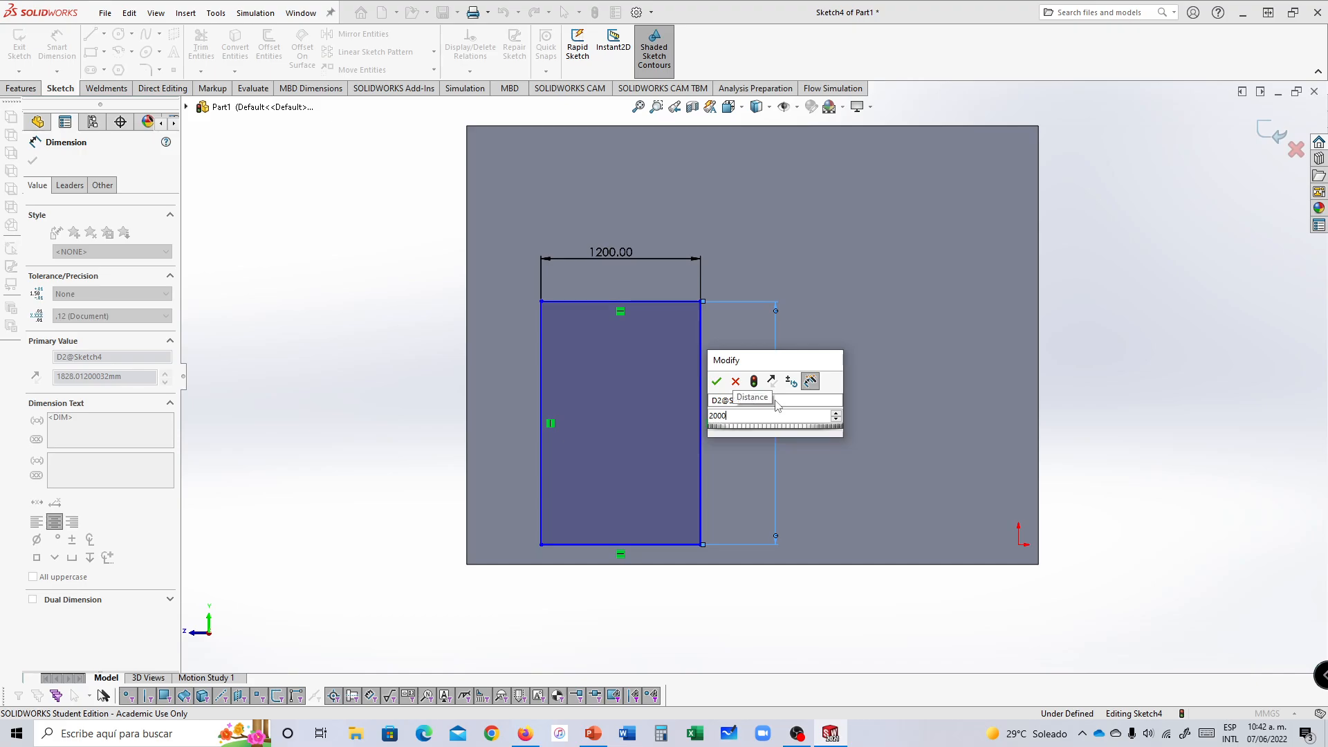
{"action": "key", "text": "Return"}
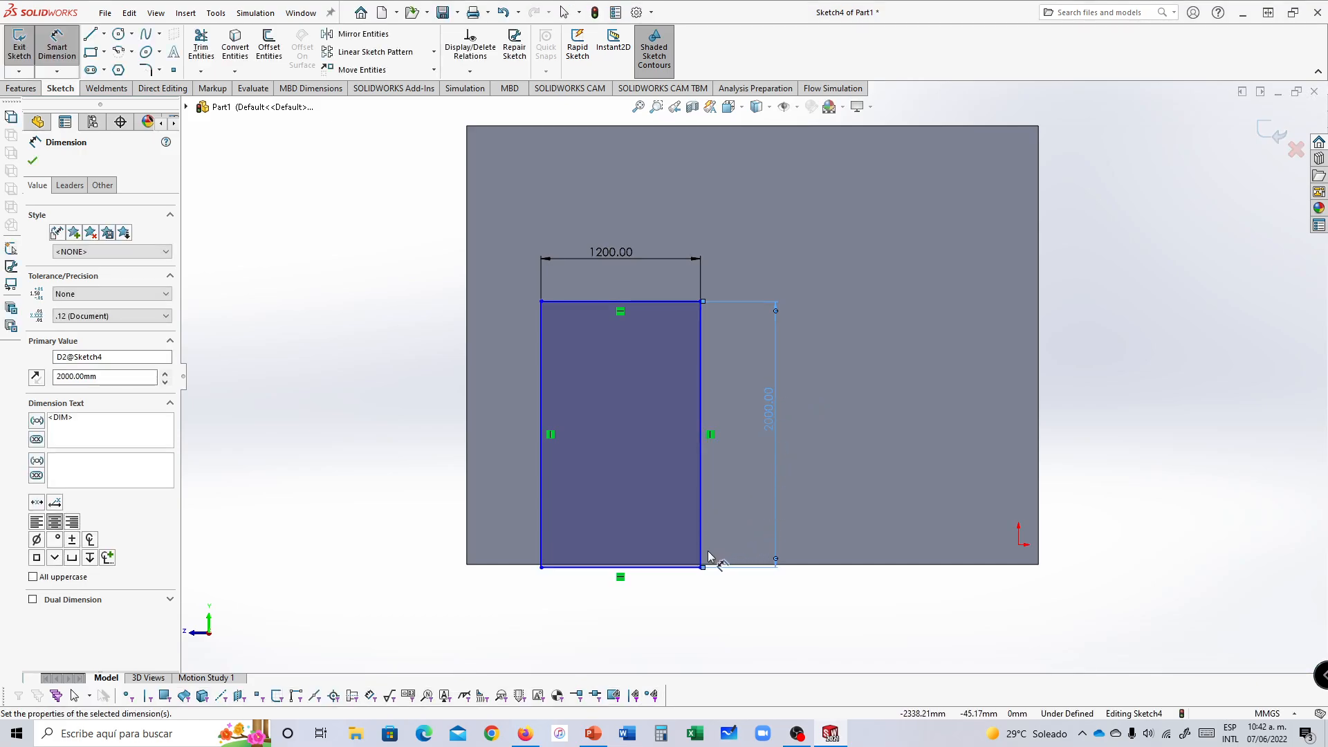
{"action": "key", "text": "Escape"}
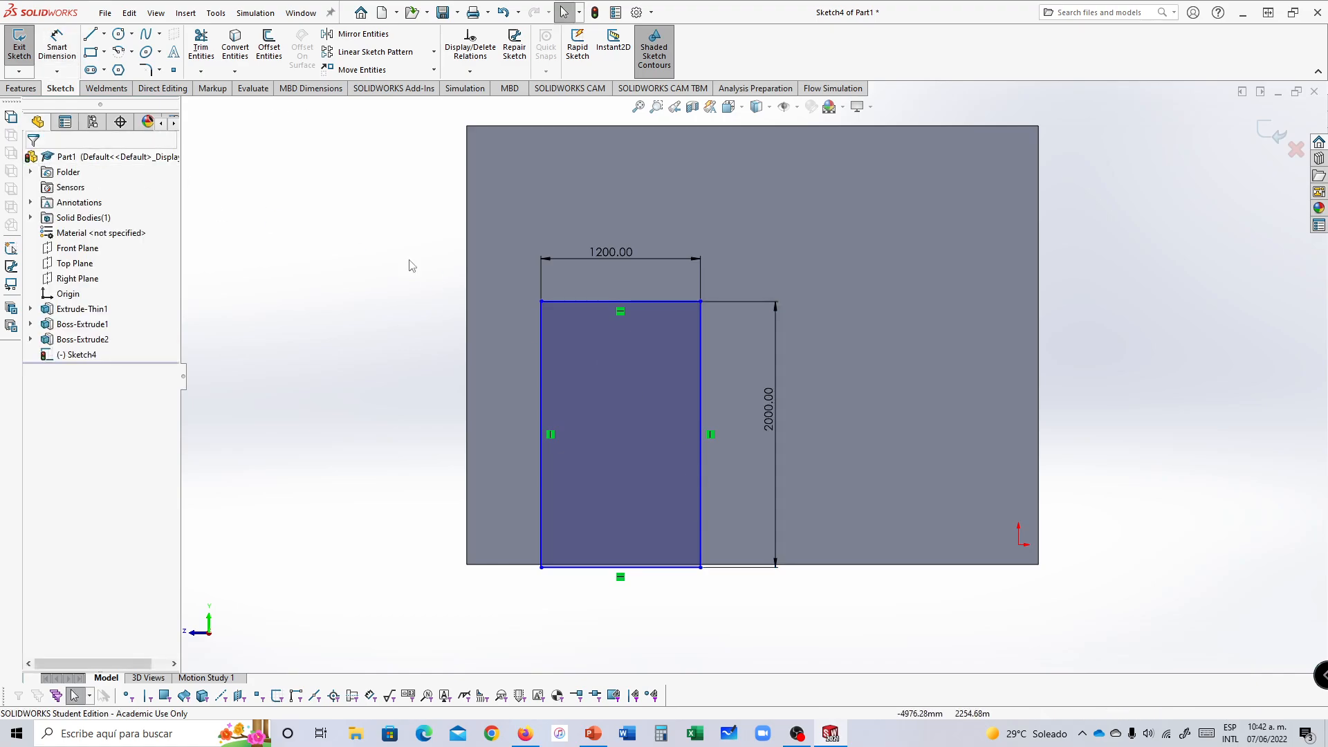
Step: Move the rectangle up onto the wall face and dimension its lower edge 150 mm above the wall's bottom corner
{"action": "mouse_move", "coordinate": [671, 303]}
{"action": "left_mouse_down"}
{"action": "mouse_move", "coordinate": [672, 265]}
{"action": "mouse_move", "coordinate": [686, 279]}
{"action": "mouse_move", "coordinate": [686, 268]}
{"action": "left_mouse_up"}
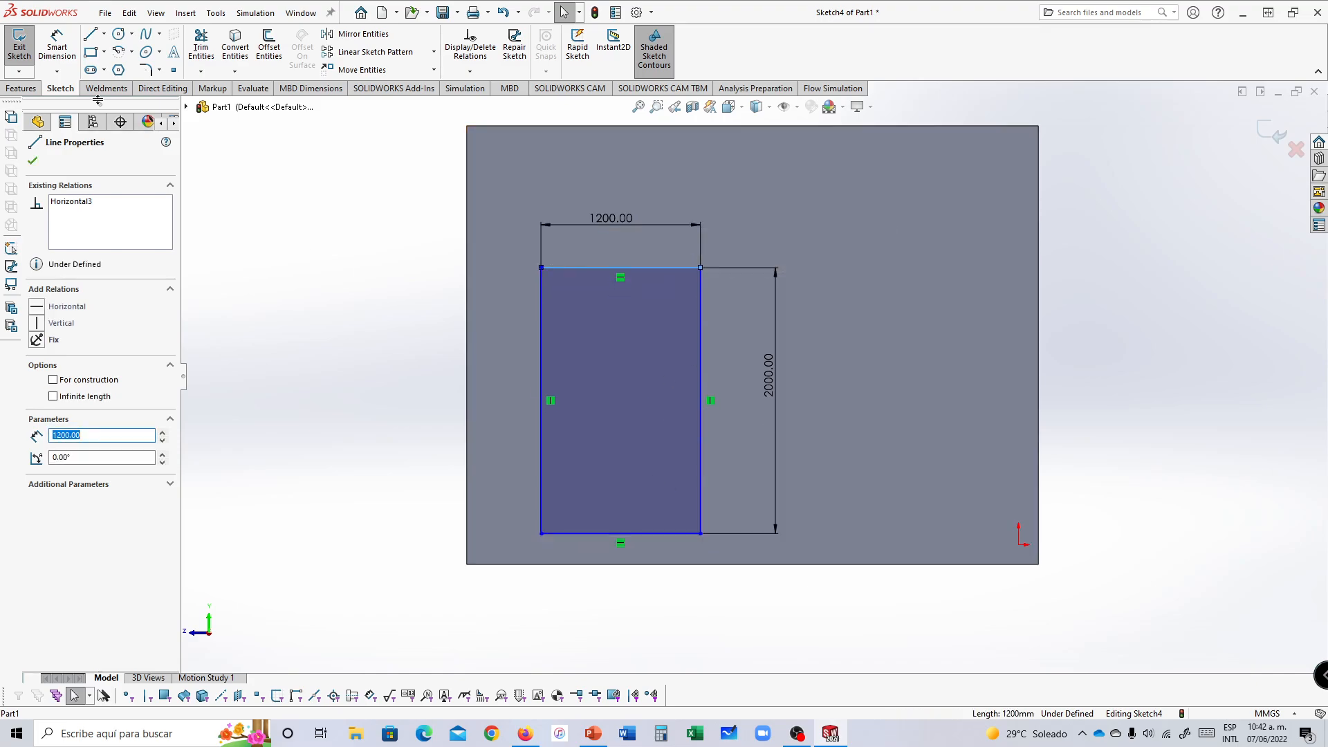
{"action": "left_click", "coordinate": [59, 50]}
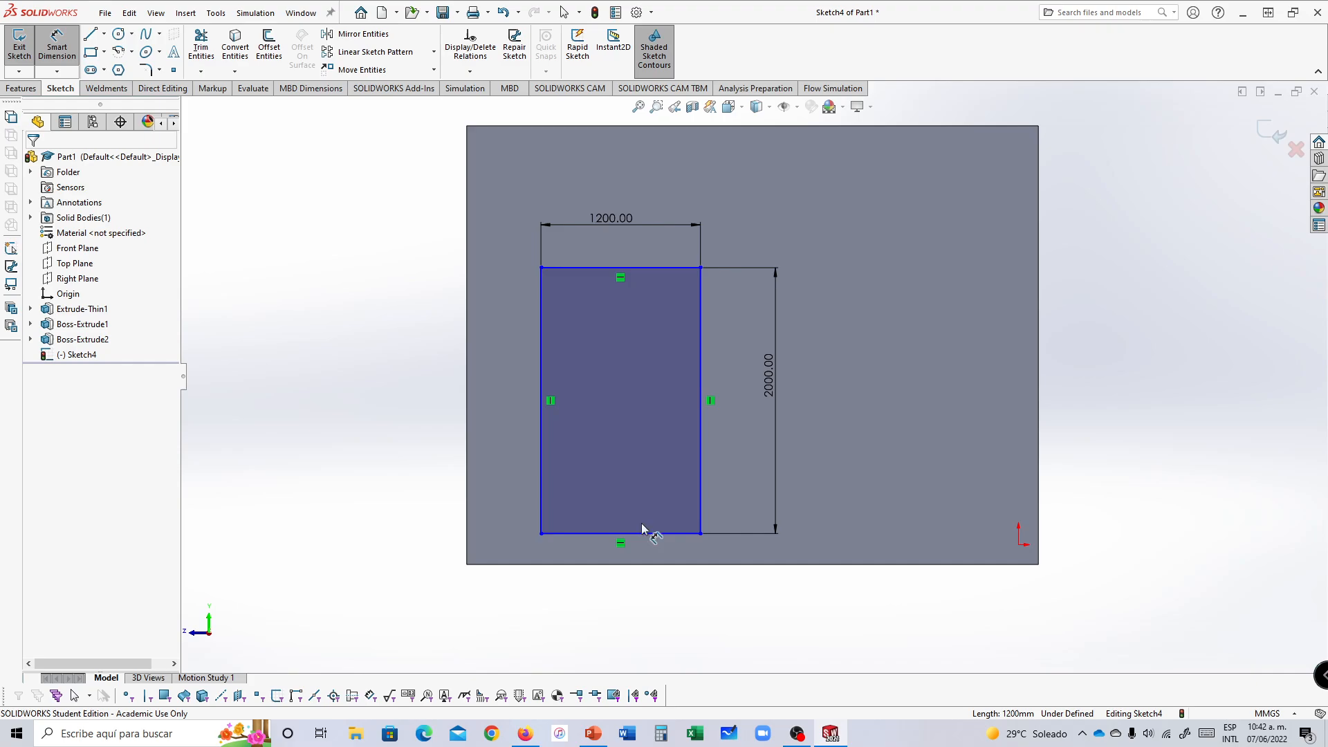
{"action": "left_click", "coordinate": [589, 537]}
{"action": "left_click", "coordinate": [464, 564]}
{"action": "left_click", "coordinate": [361, 543]}
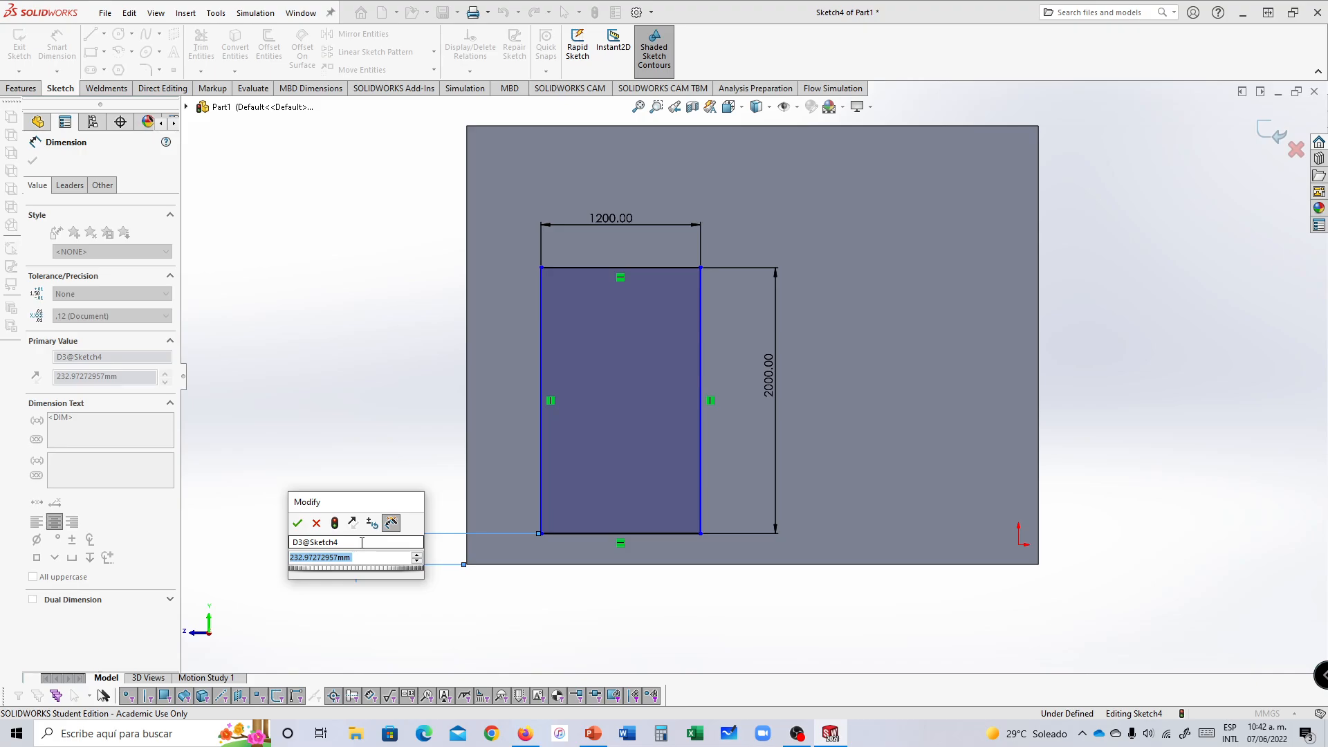
{"action": "type", "text": "150"}
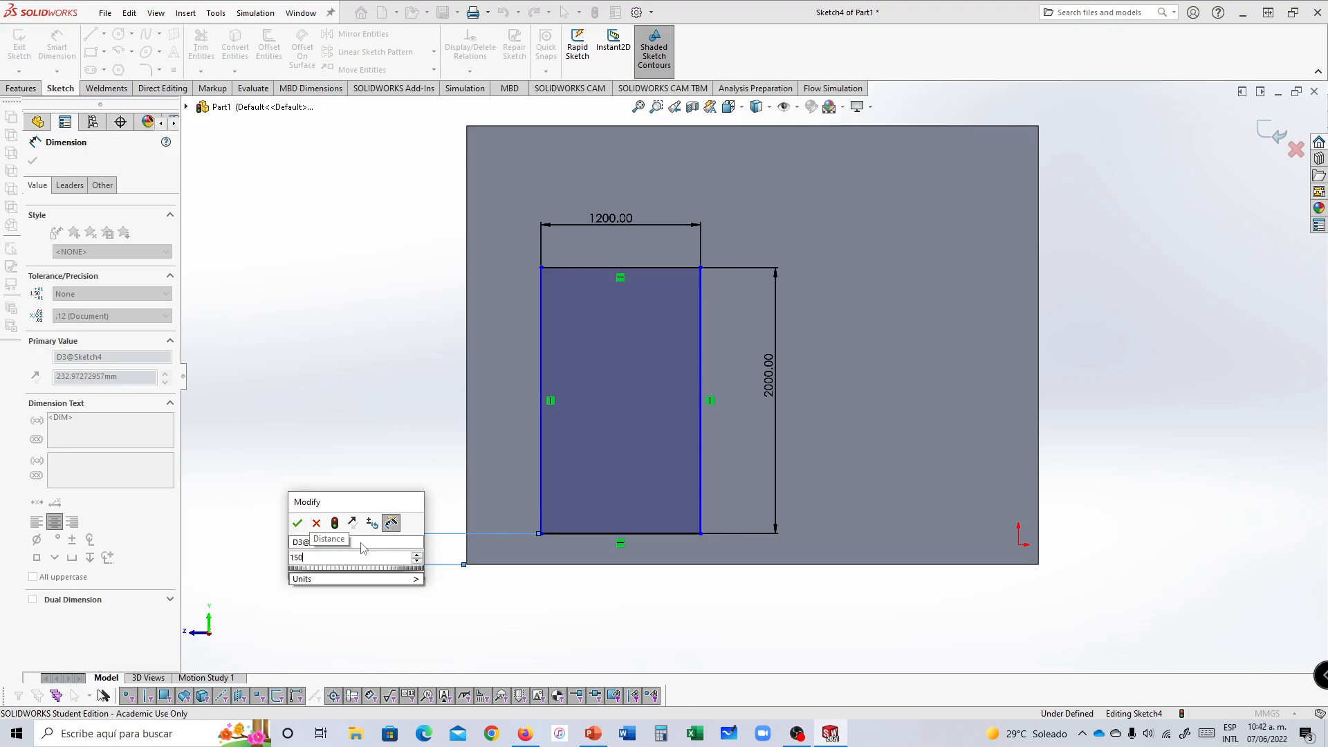
{"action": "key", "text": "Return"}
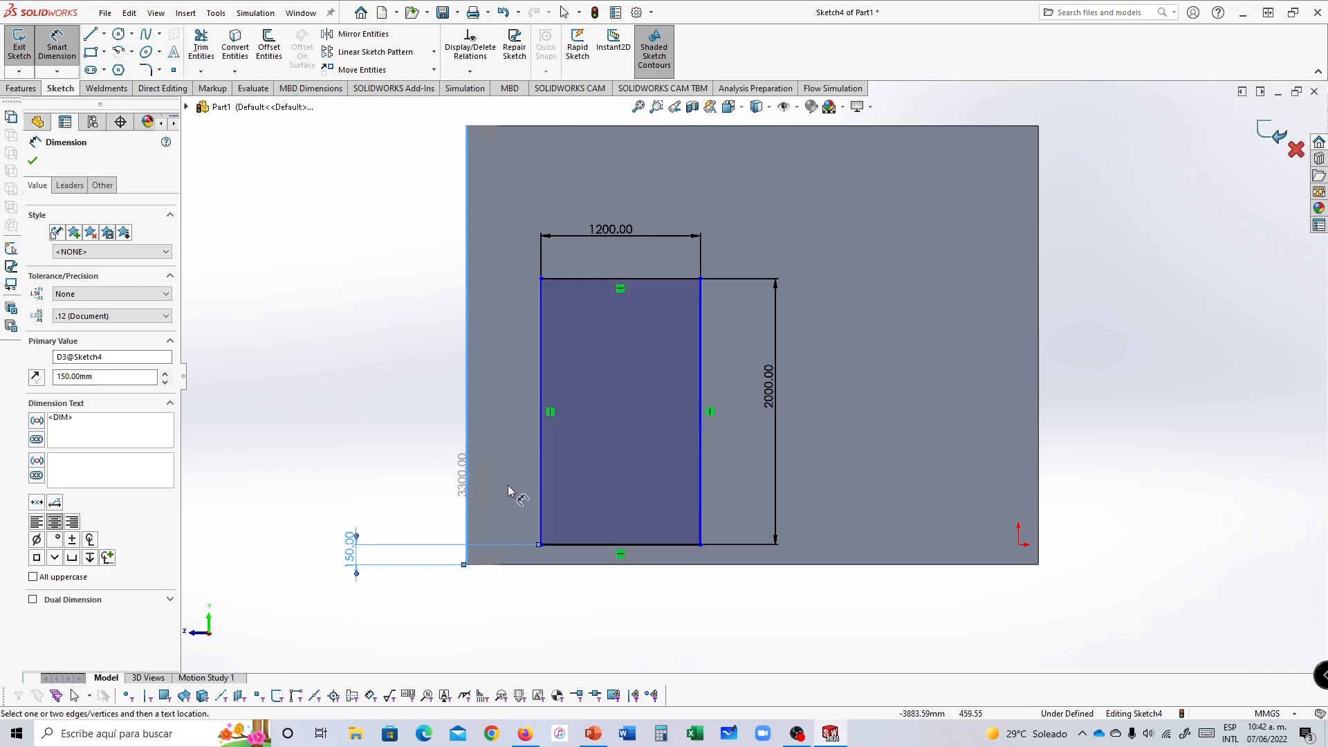
Step: Dimension the rectangle's vertical side 500 mm from the nearest vertical edge of the wall
{"action": "left_click", "coordinate": [541, 497]}
{"action": "left_click", "coordinate": [506, 637]}
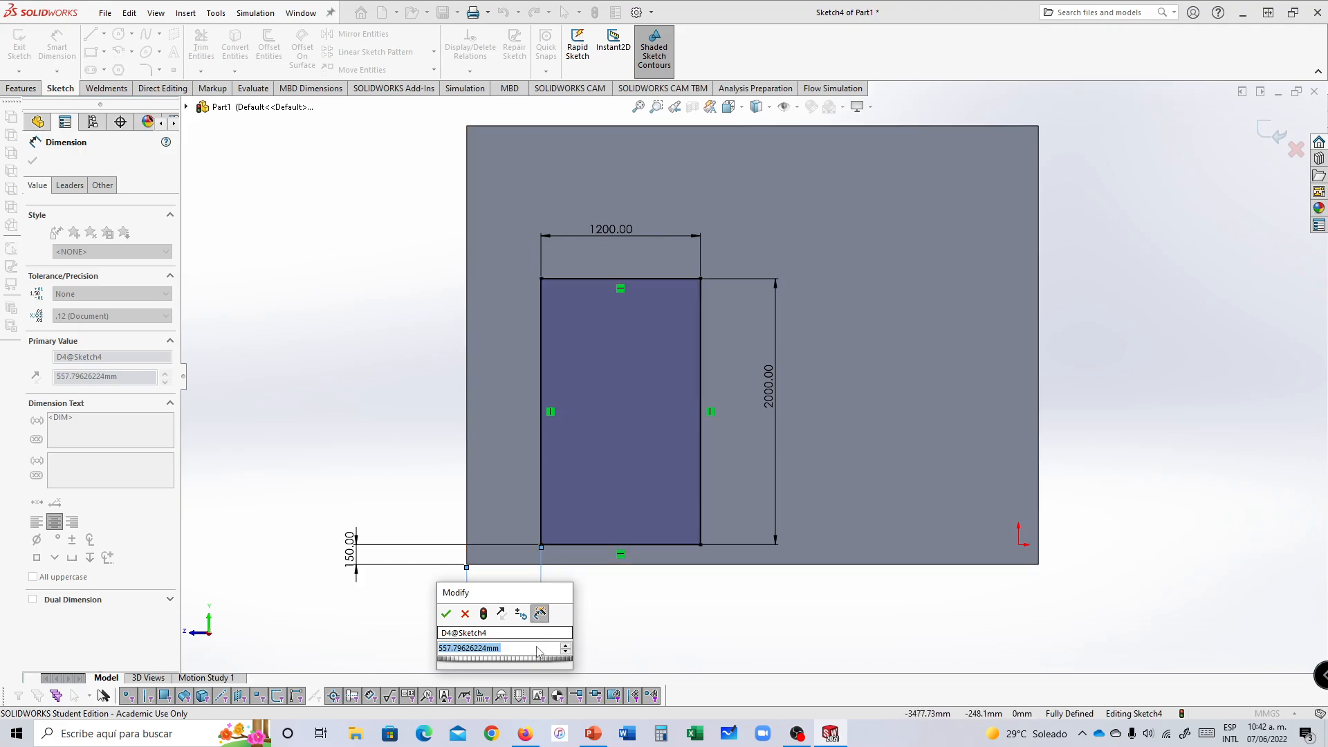
{"action": "type", "text": "500"}
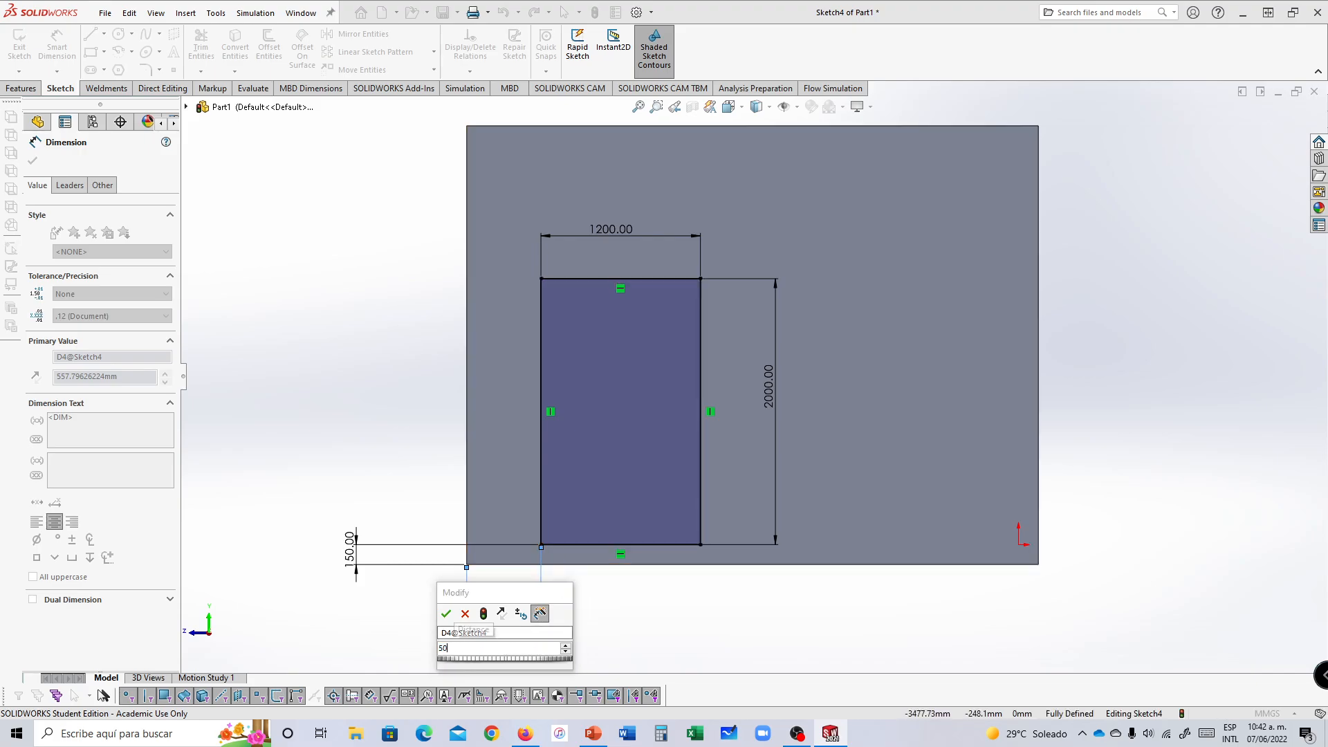
{"action": "left_click", "coordinate": [446, 614]}
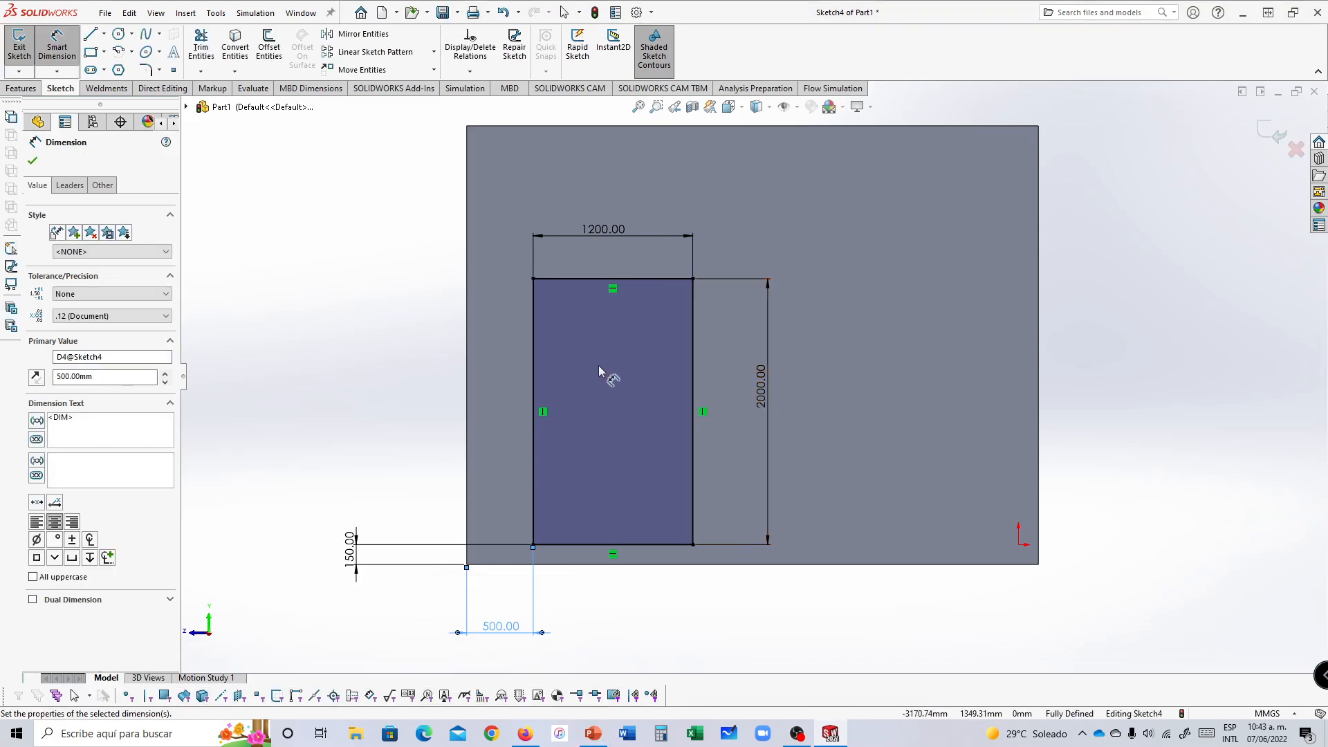
Step: Cut the rectangle through the wall as a blind extruded cut 150 mm deep to form the door opening
{"action": "scroll", "coordinate": [720, 360], "scroll_direction": "up", "scroll_amount": 3}
{"action": "key", "text": "ctrl+7"}
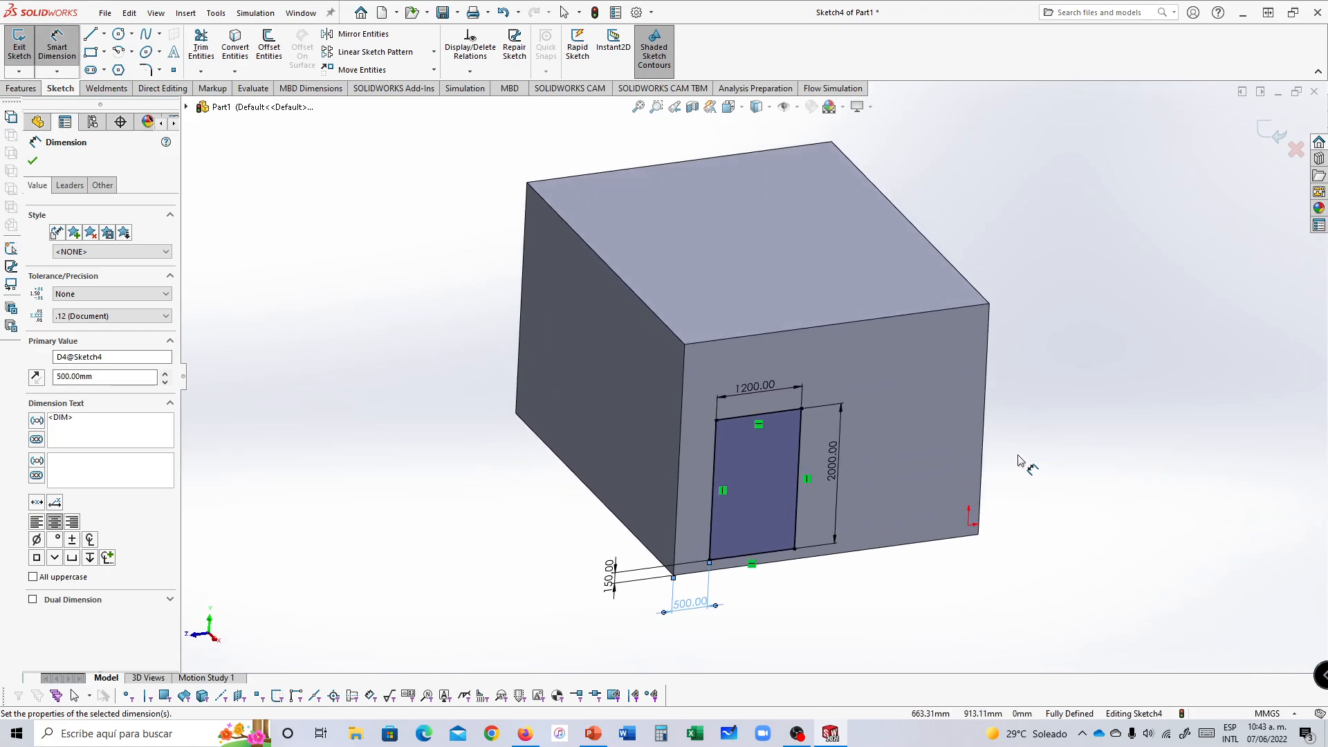
{"action": "key", "text": "Escape"}
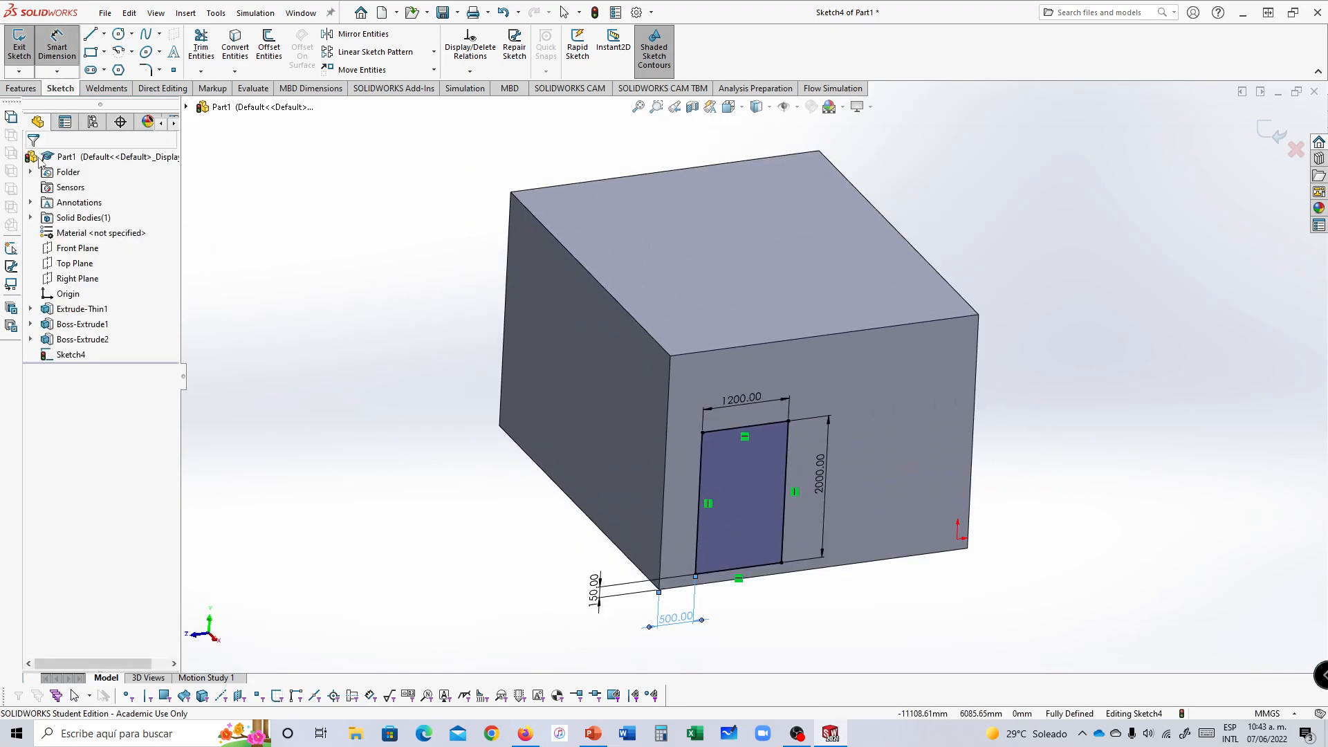
{"action": "middle_click_drag", "start_coordinate": [1034, 509], "coordinate": [1063, 470]}
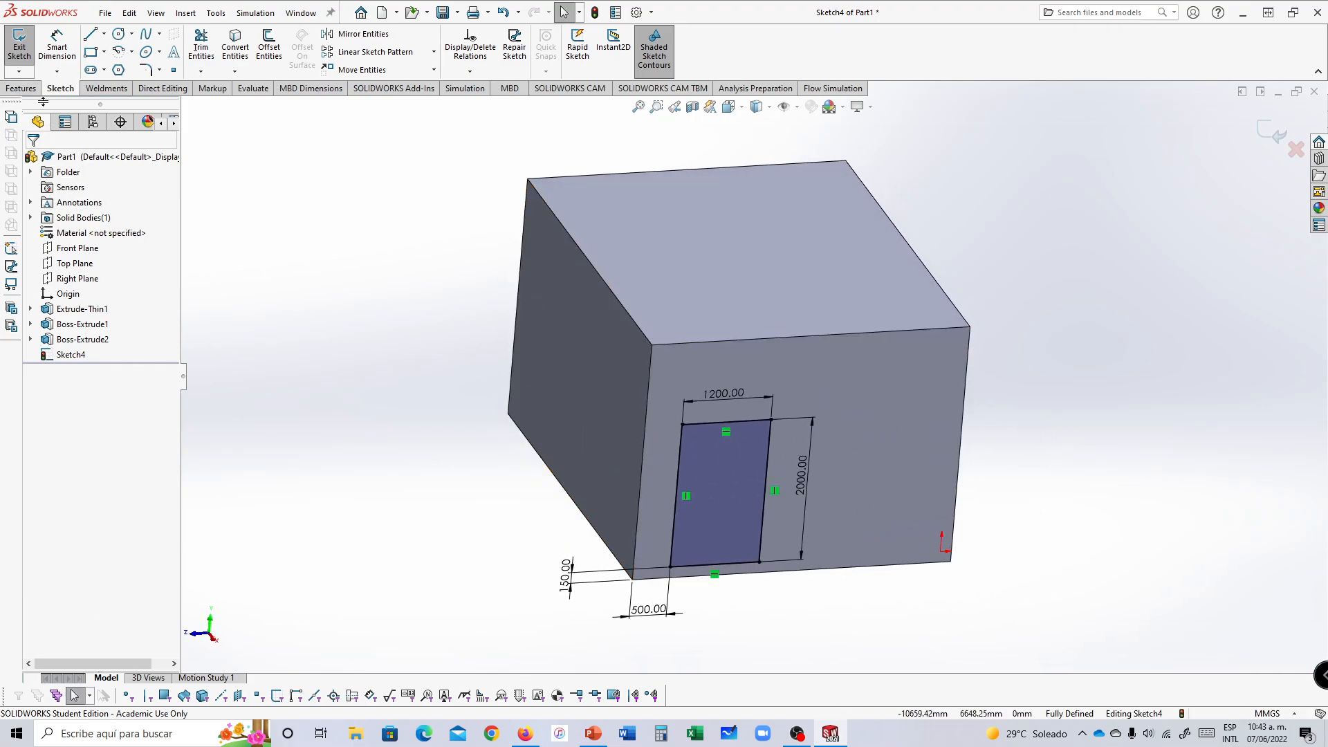
{"action": "left_click", "coordinate": [20, 89]}
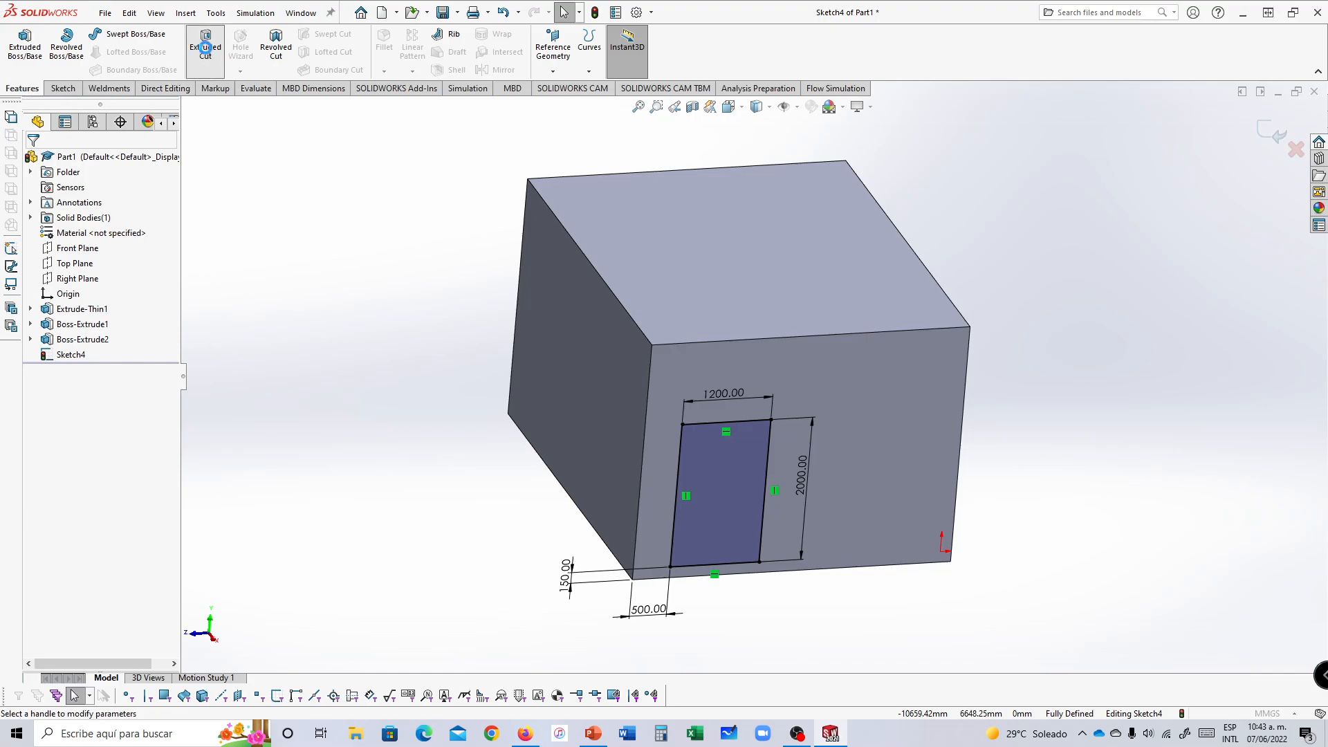
{"action": "left_click", "coordinate": [205, 47]}
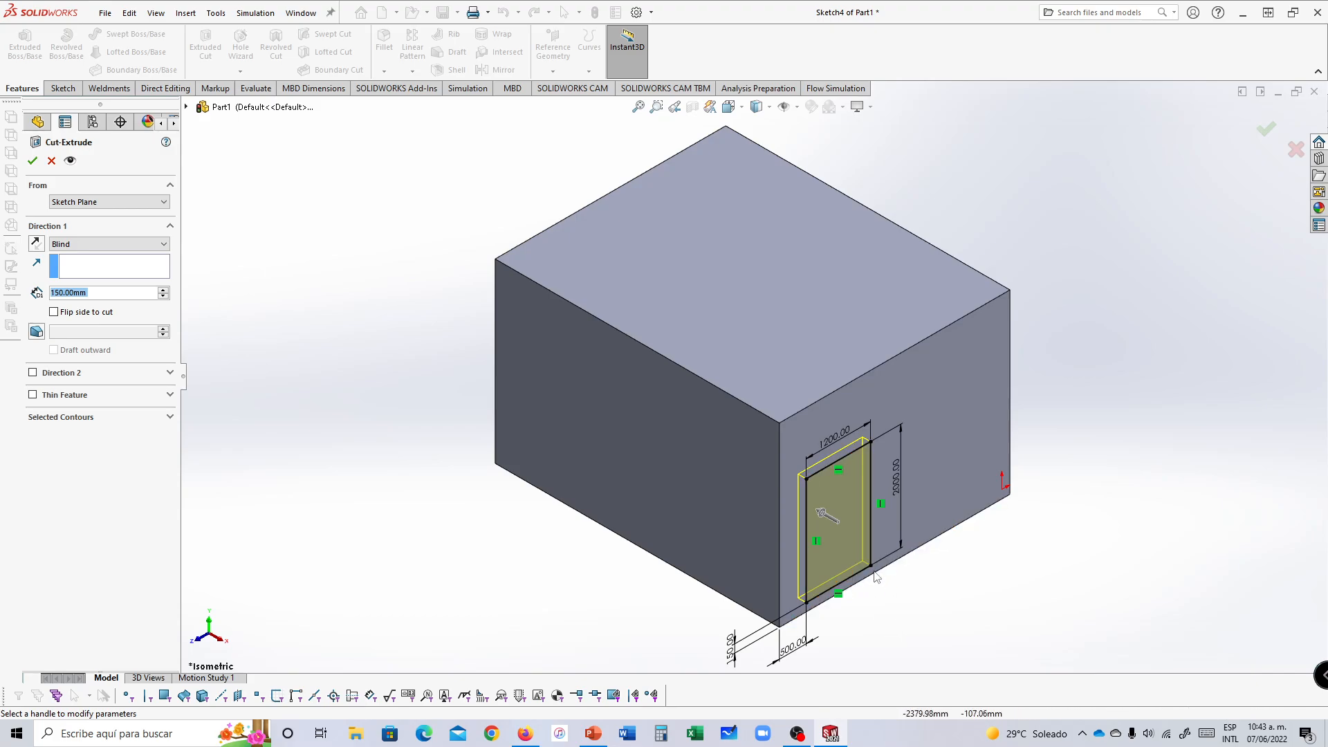
{"action": "left_click", "coordinate": [32, 161]}
Step: Start a sketch on the outer face of the long wall on the negative Z side
{"action": "middle_click_drag", "start_coordinate": [796, 312], "coordinate": [883, 397]}
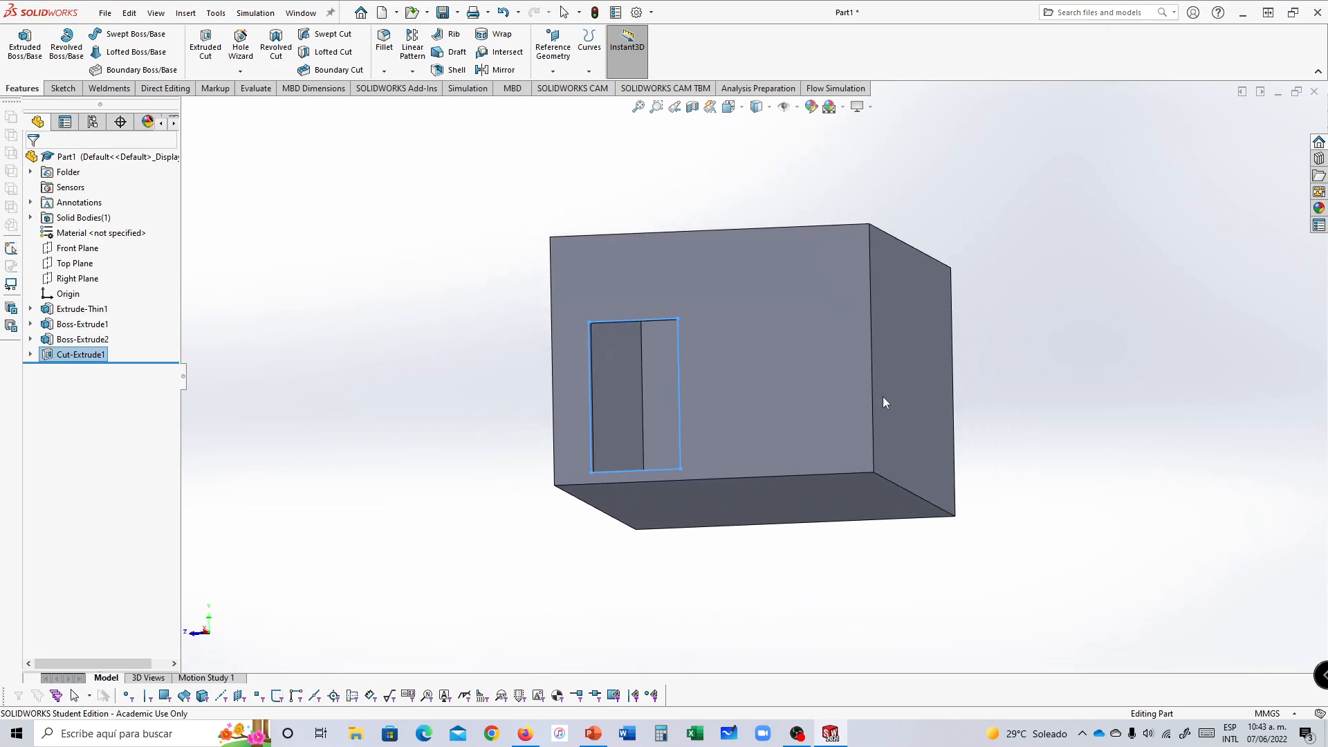
{"action": "middle_click_drag", "start_coordinate": [844, 339], "coordinate": [971, 404]}
{"action": "scroll", "coordinate": [962, 428], "scroll_direction": "down", "scroll_amount": 4}
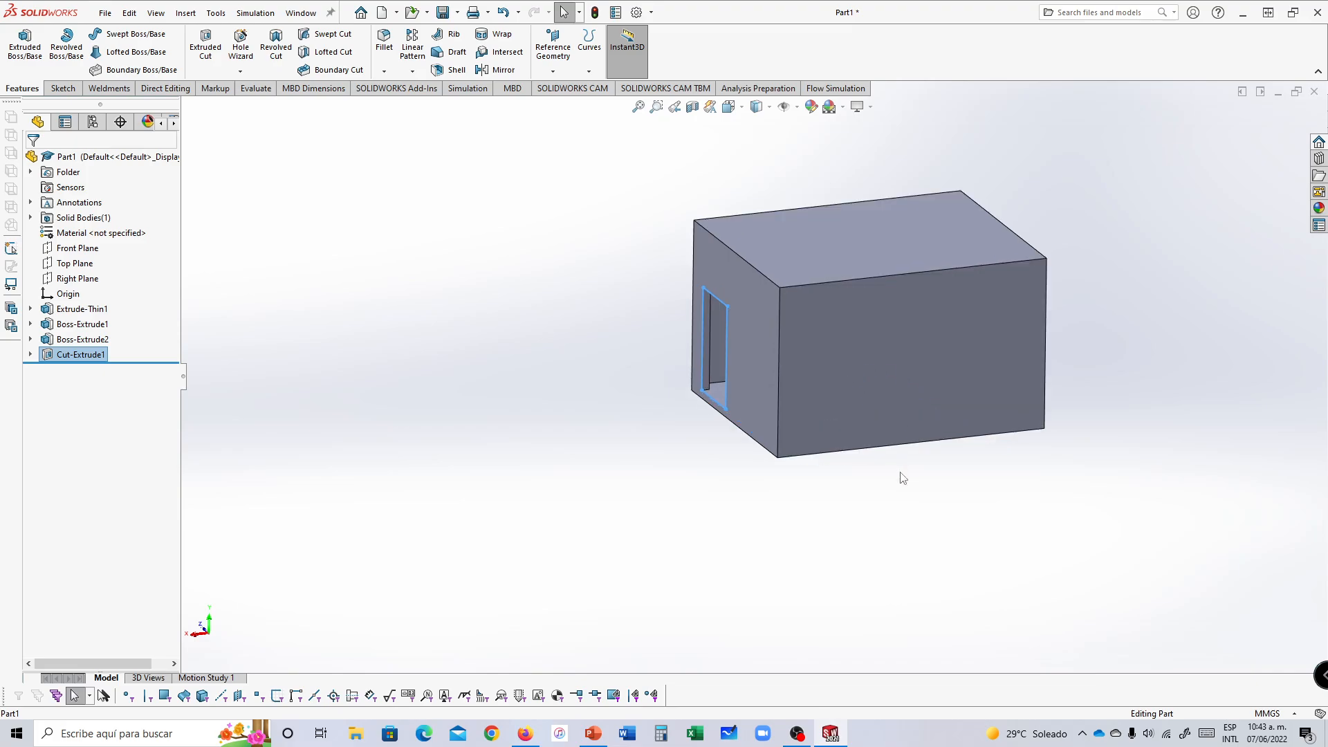
{"action": "left_click", "coordinate": [887, 398]}
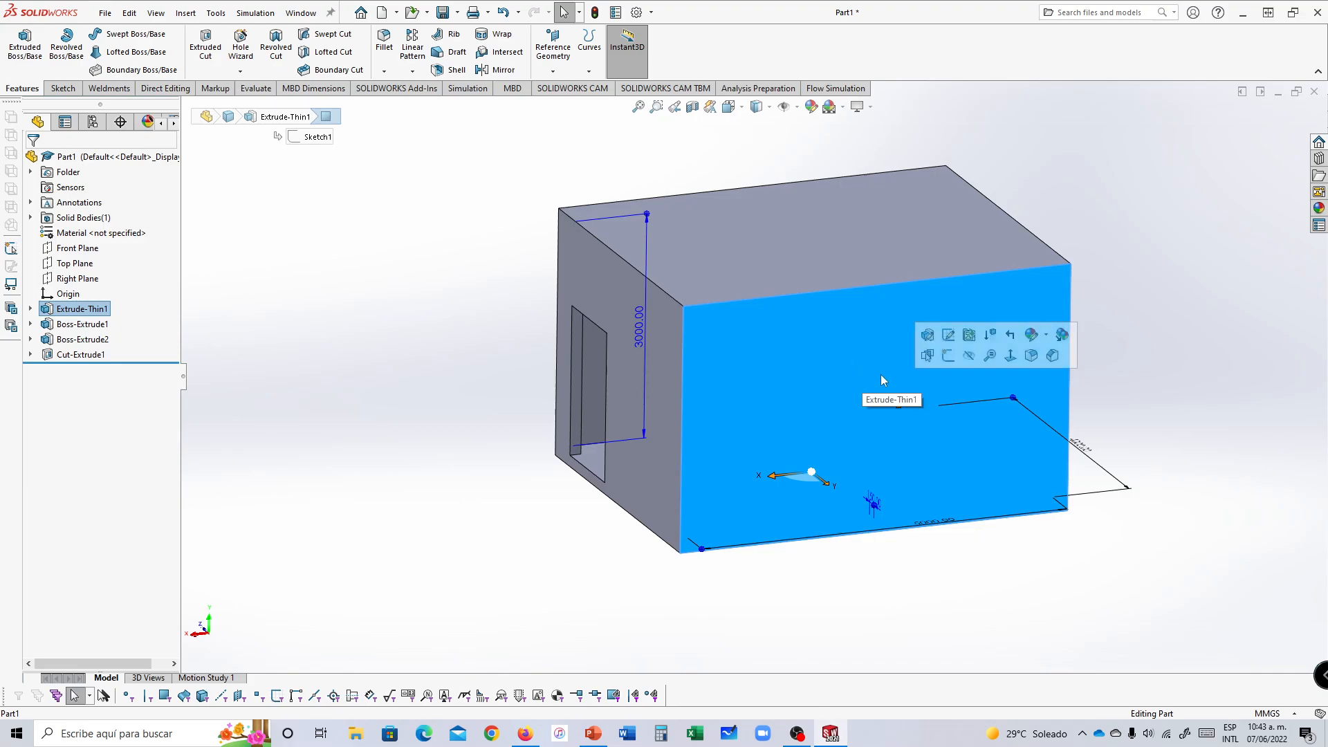
{"action": "left_click", "coordinate": [948, 355]}
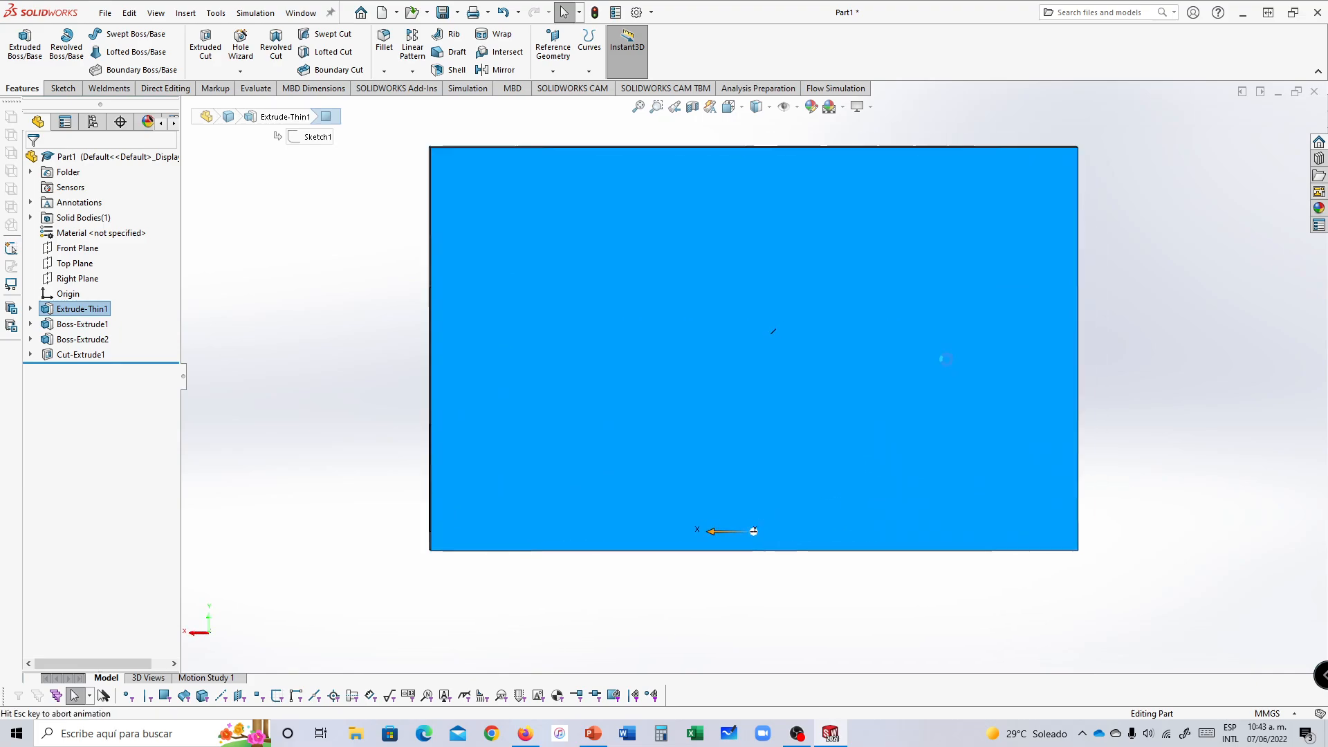
Step: Sketch a corner rectangle about 1084 by 1423 mm on the long wall, away from the origin and raised above the floor
{"action": "left_click", "coordinate": [91, 52]}
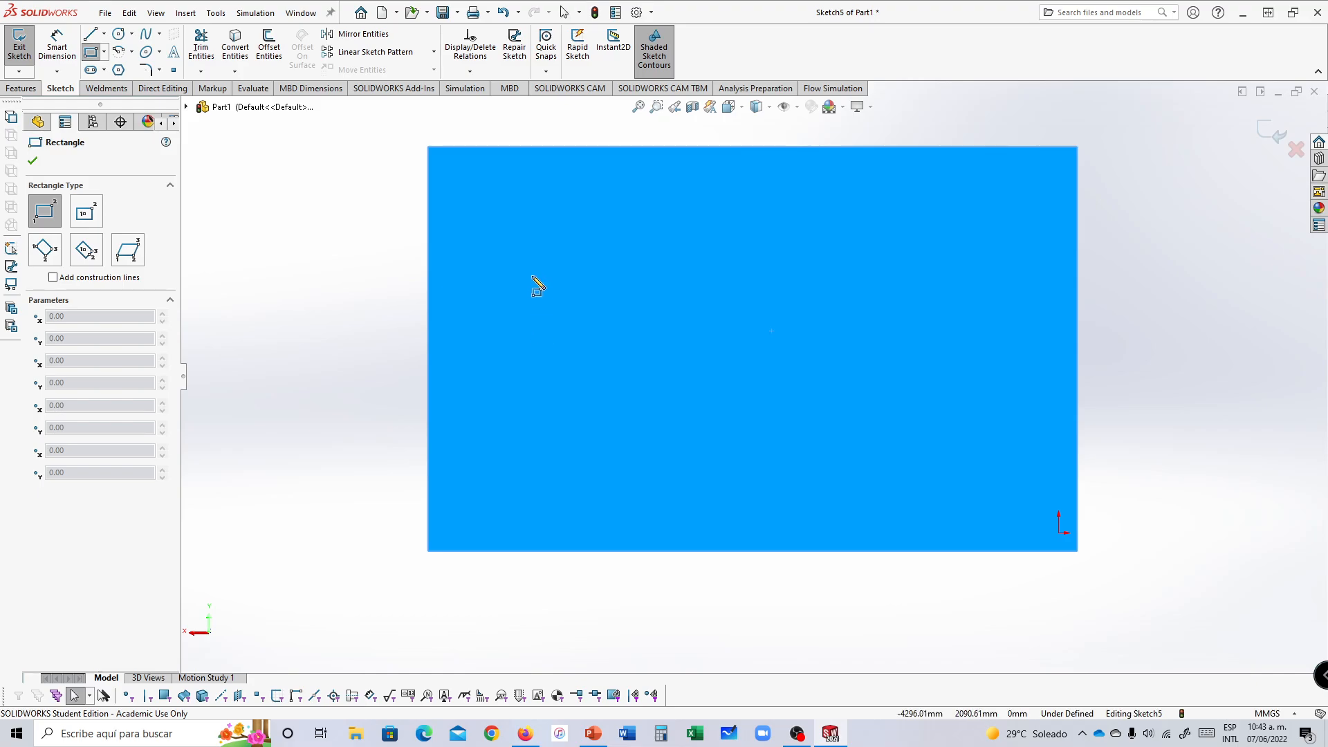
{"action": "left_click", "coordinate": [523, 257]}
{"action": "left_click", "coordinate": [655, 429]}
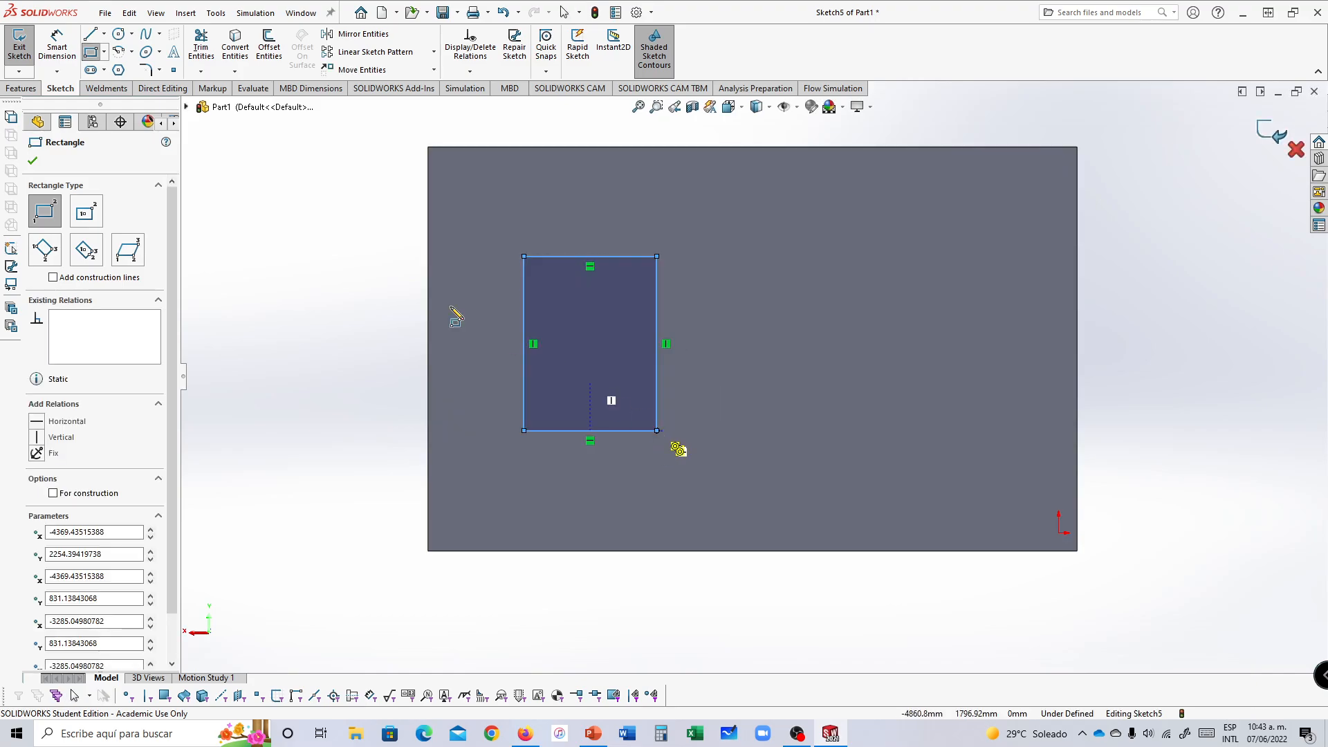
Step: Dimension the window rectangle's lower edge and set its width to 1000 mm
{"action": "left_click", "coordinate": [56, 47]}
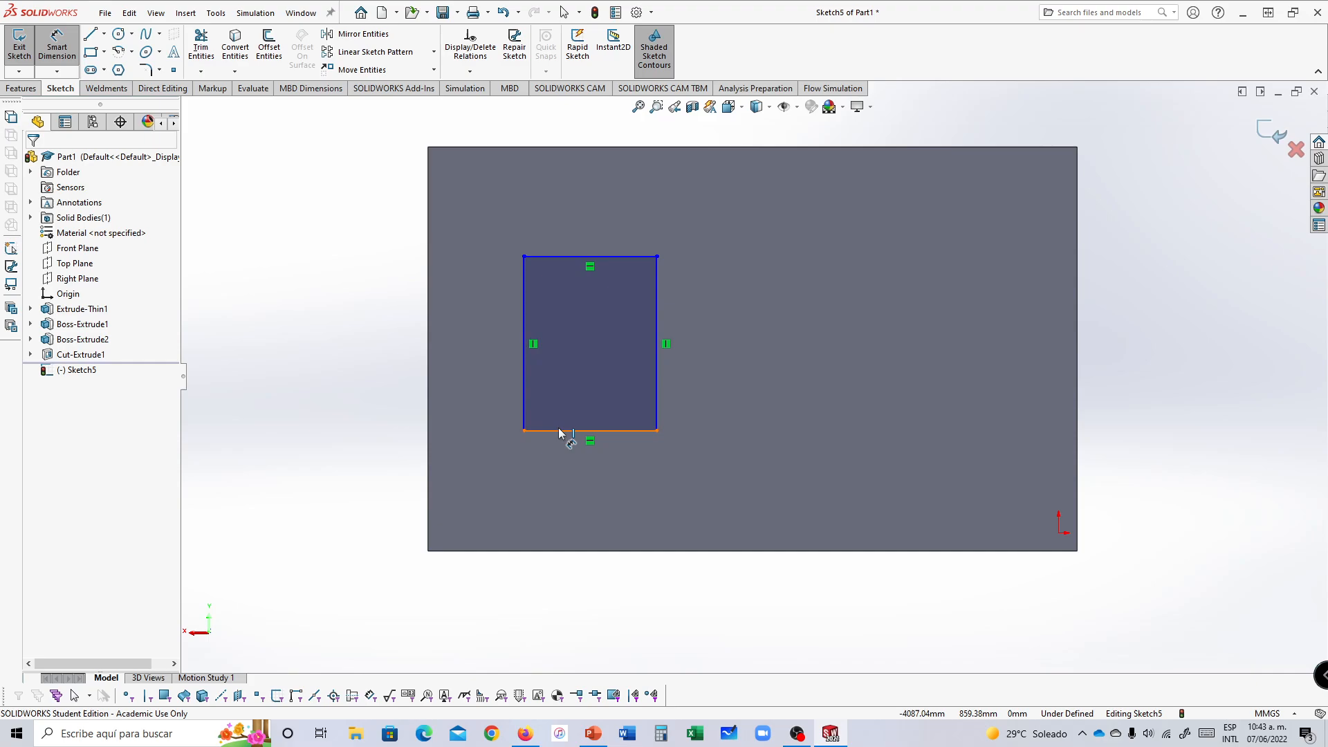
{"action": "left_click", "coordinate": [561, 431]}
{"action": "left_click", "coordinate": [584, 458]}
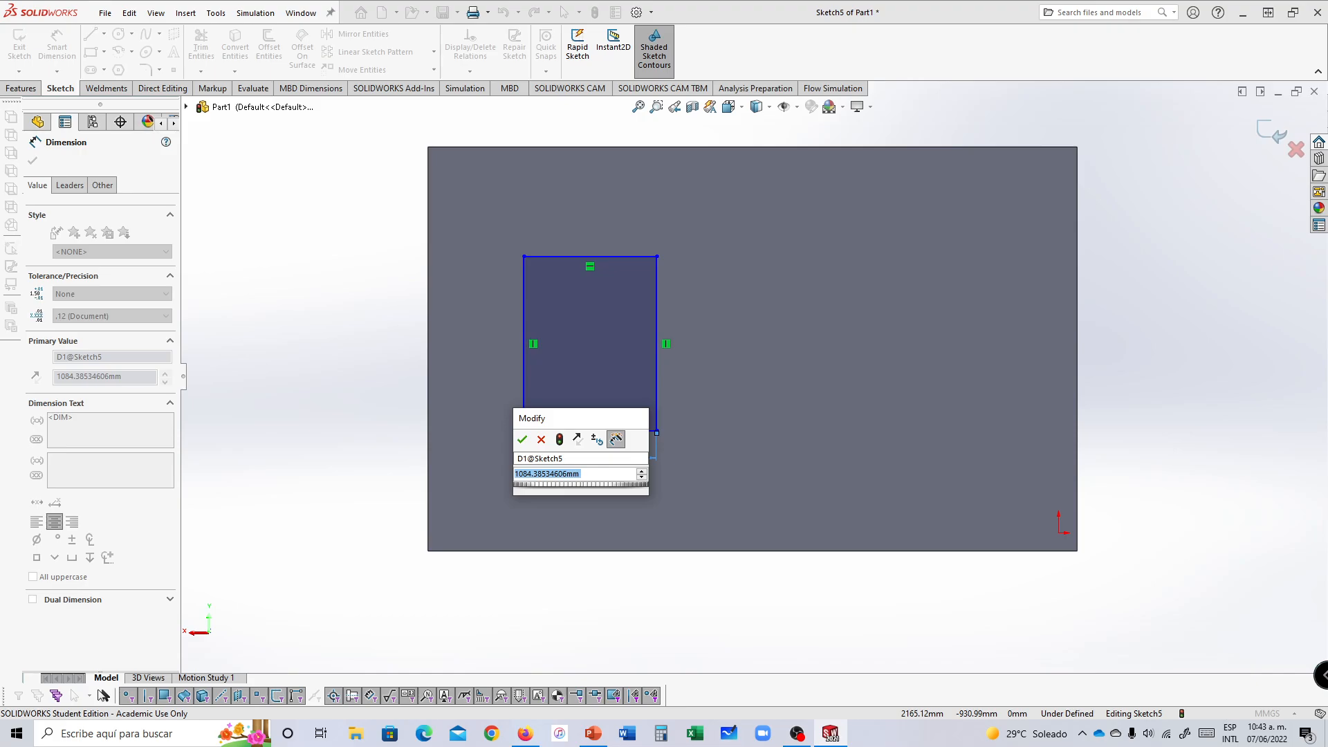
{"action": "type", "text": "1000"}
{"action": "key", "text": "Return"}
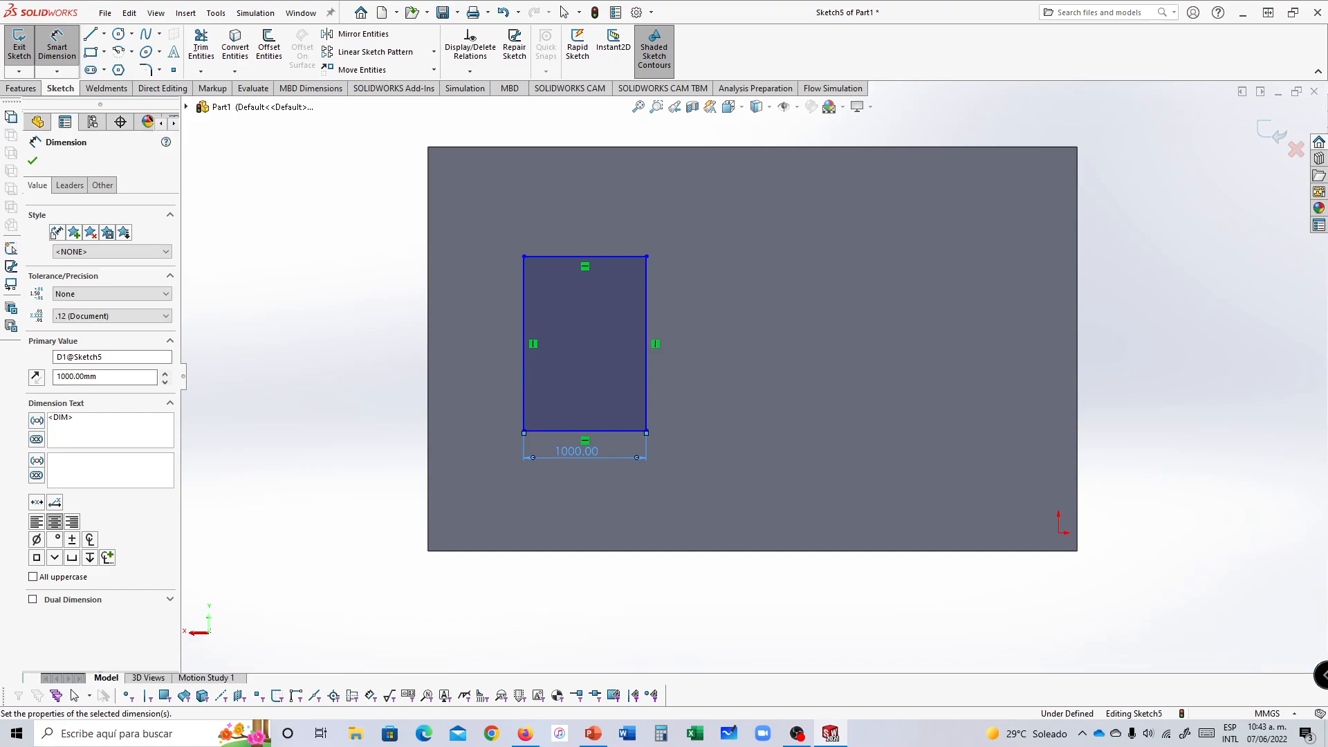
Step: Dimension the window rectangle's vertical edge and set its height to 1500 mm
{"action": "left_click", "coordinate": [646, 359]}
{"action": "left_click", "coordinate": [707, 355]}
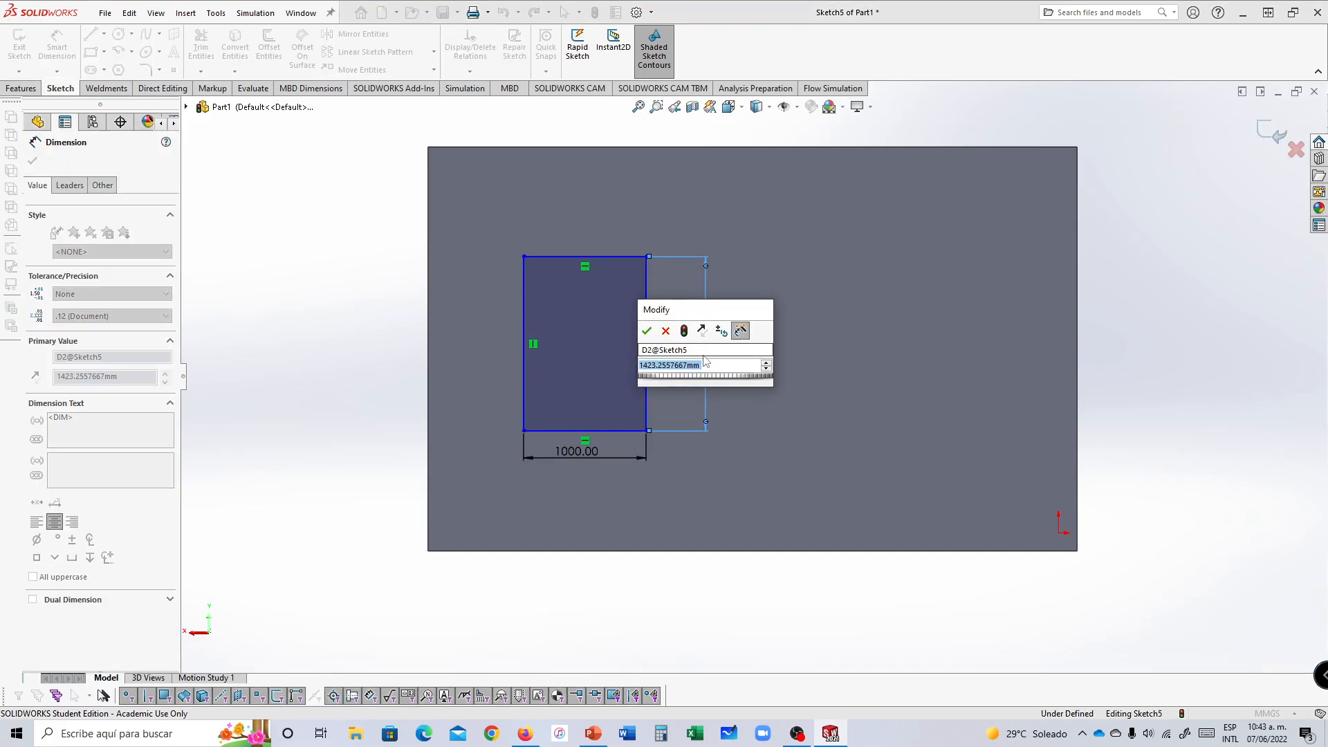
{"action": "type", "text": "1500"}
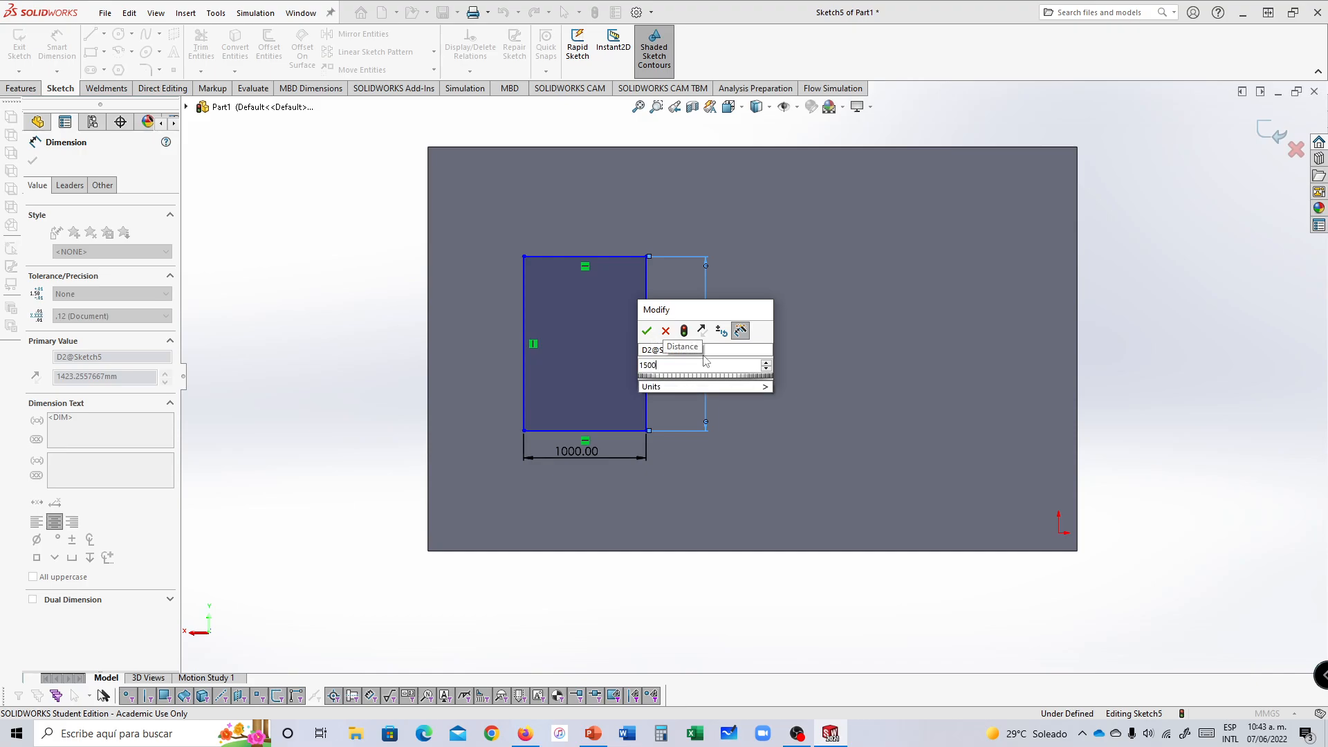
{"action": "key", "text": "Return"}
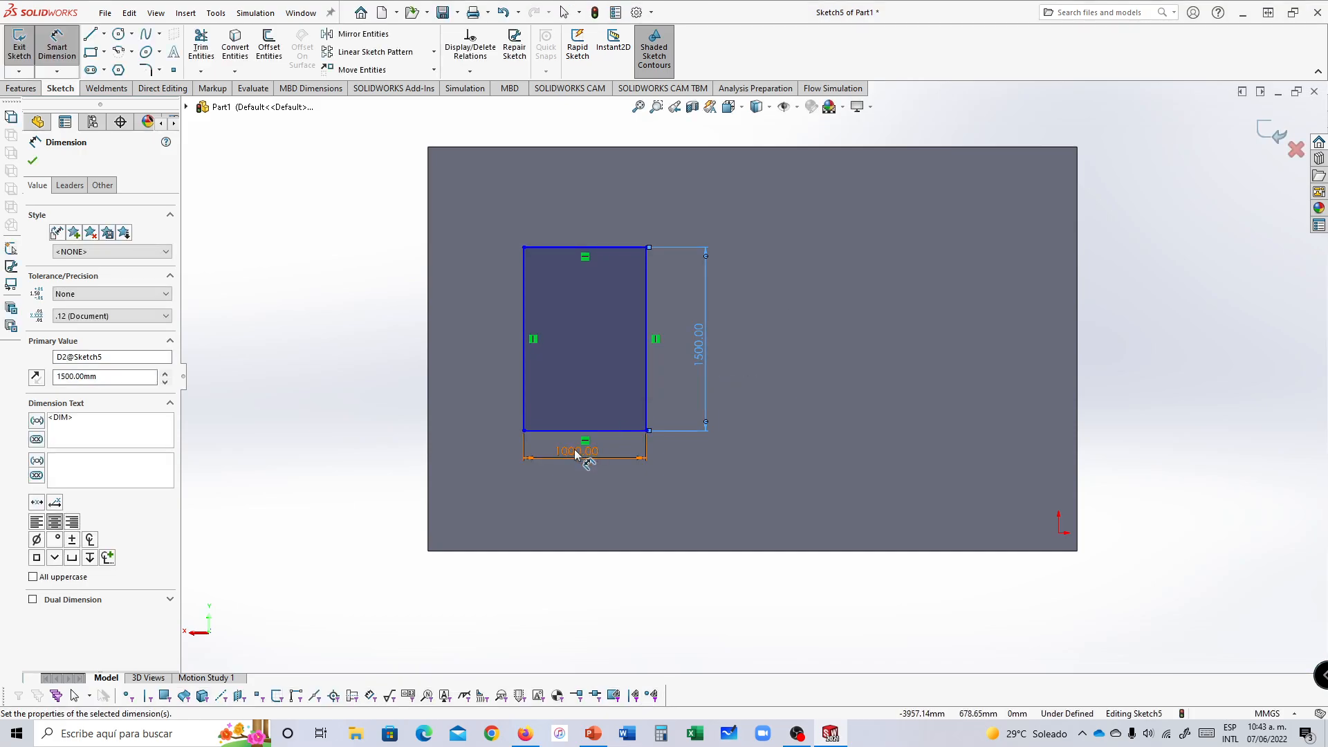
Step: Dimension the window rectangle's lower edge 1000 mm above the wall's bottom edge
{"action": "left_click", "coordinate": [575, 430]}
{"action": "left_click", "coordinate": [580, 551]}
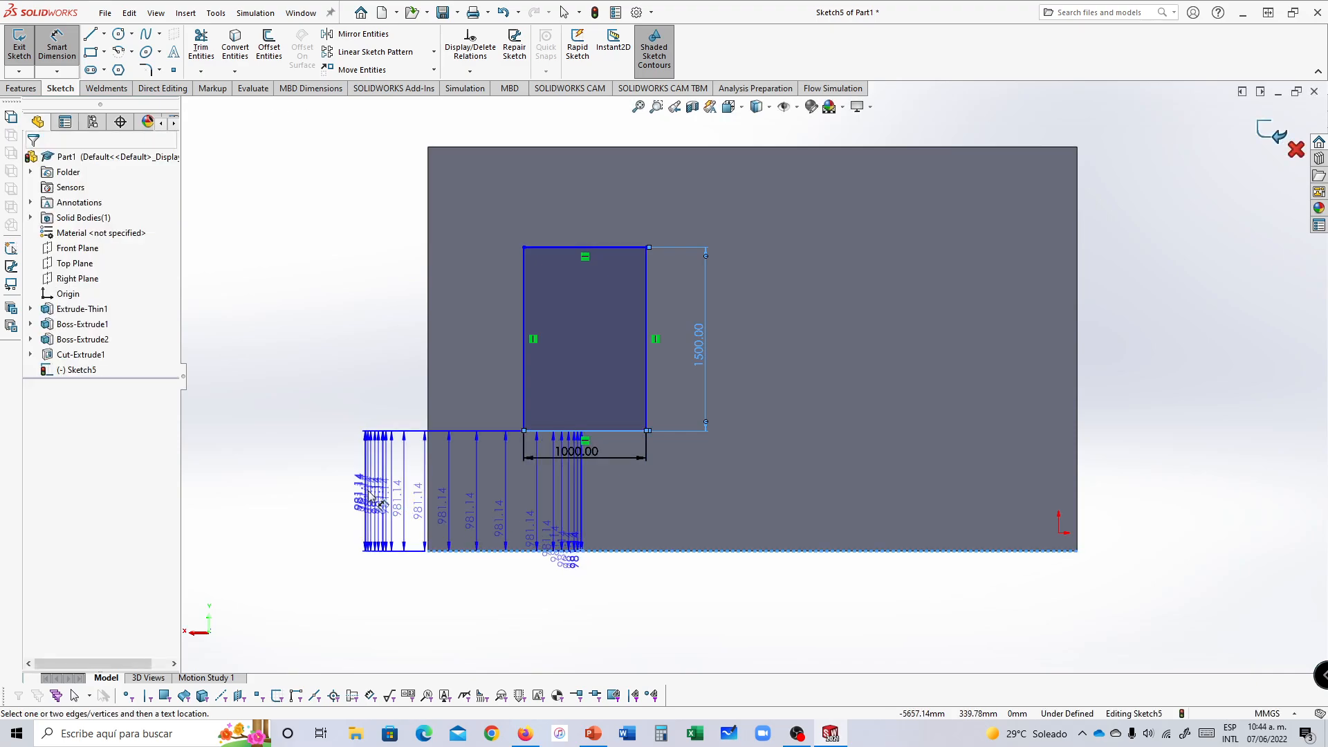
{"action": "left_click", "coordinate": [374, 492]}
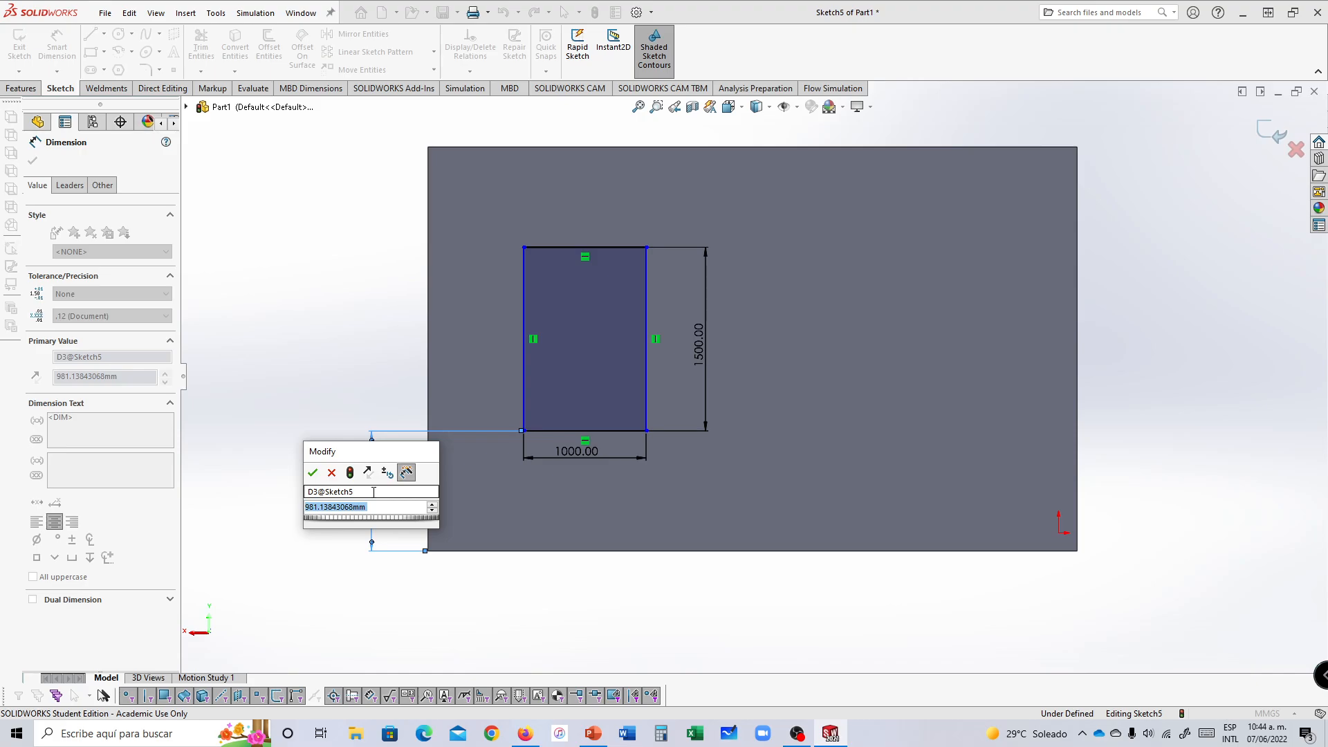
{"action": "type", "text": "1000"}
{"action": "key", "text": "Return"}
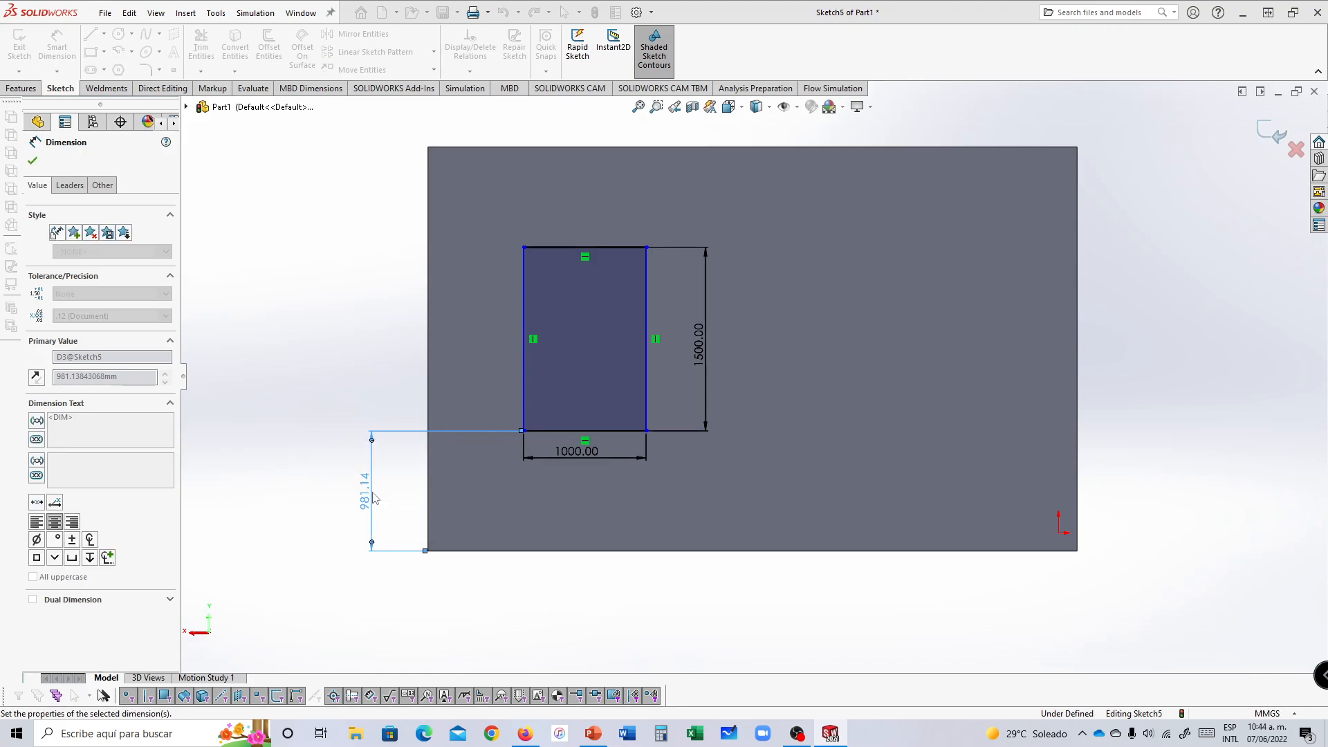
Step: Dimension the window rectangle's outer vertical edge 650 mm from the wall's nearest vertical edge, away from the origin
{"action": "left_click_drag", "start_coordinate": [525, 409], "coordinate": [430, 376]}
{"action": "left_click", "coordinate": [430, 376]}
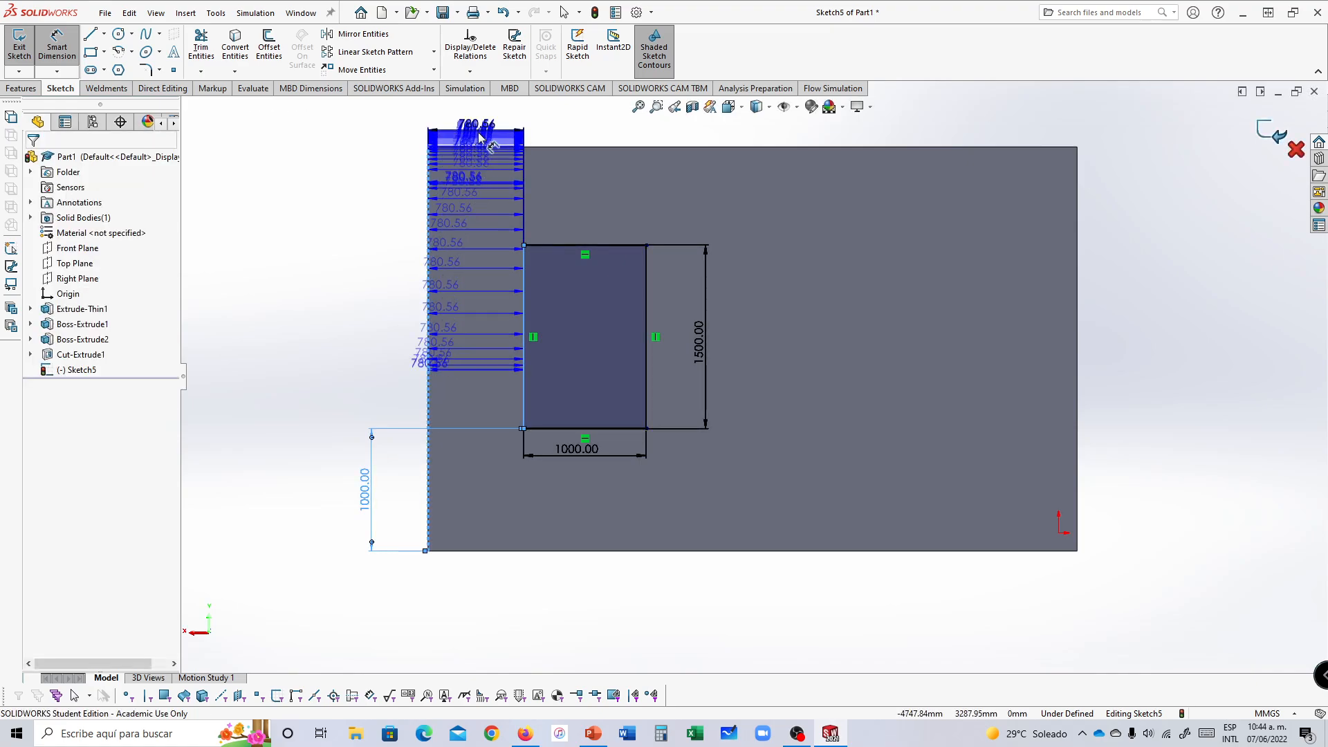
{"action": "left_click", "coordinate": [480, 133]}
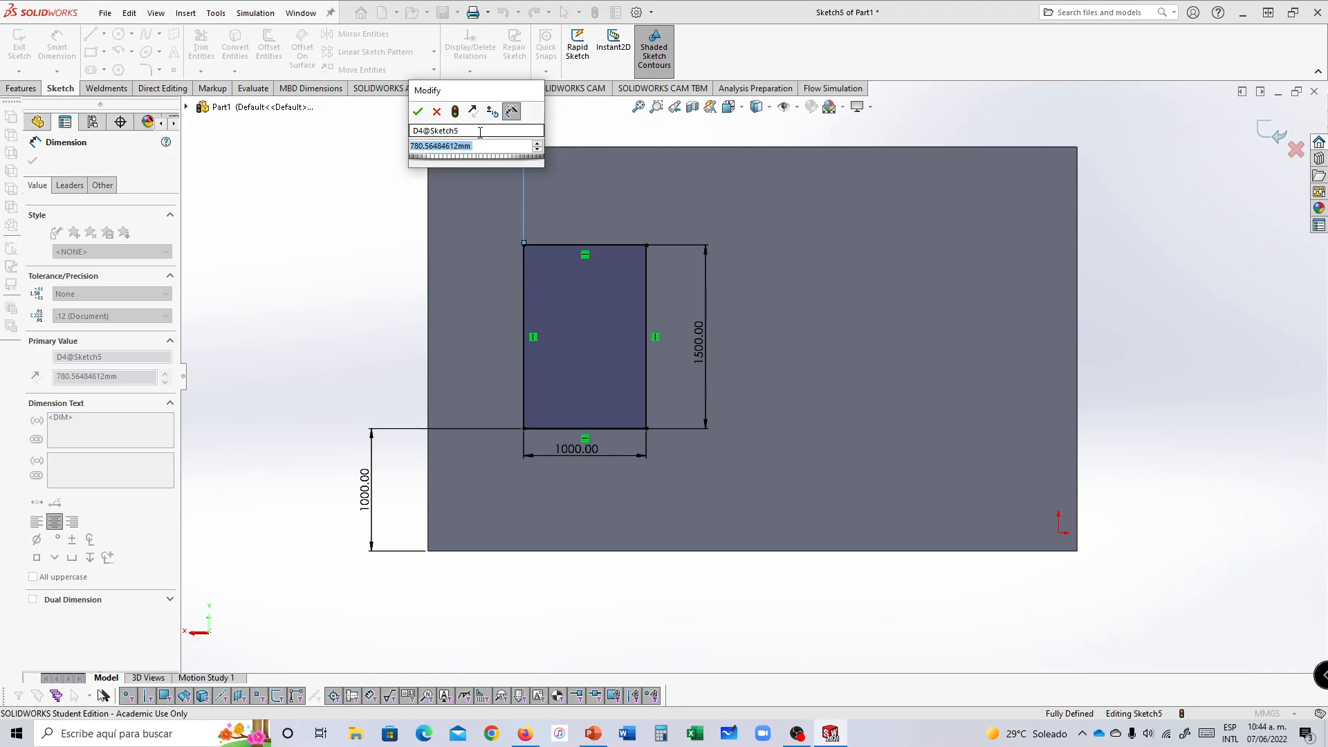
{"action": "type", "text": "650"}
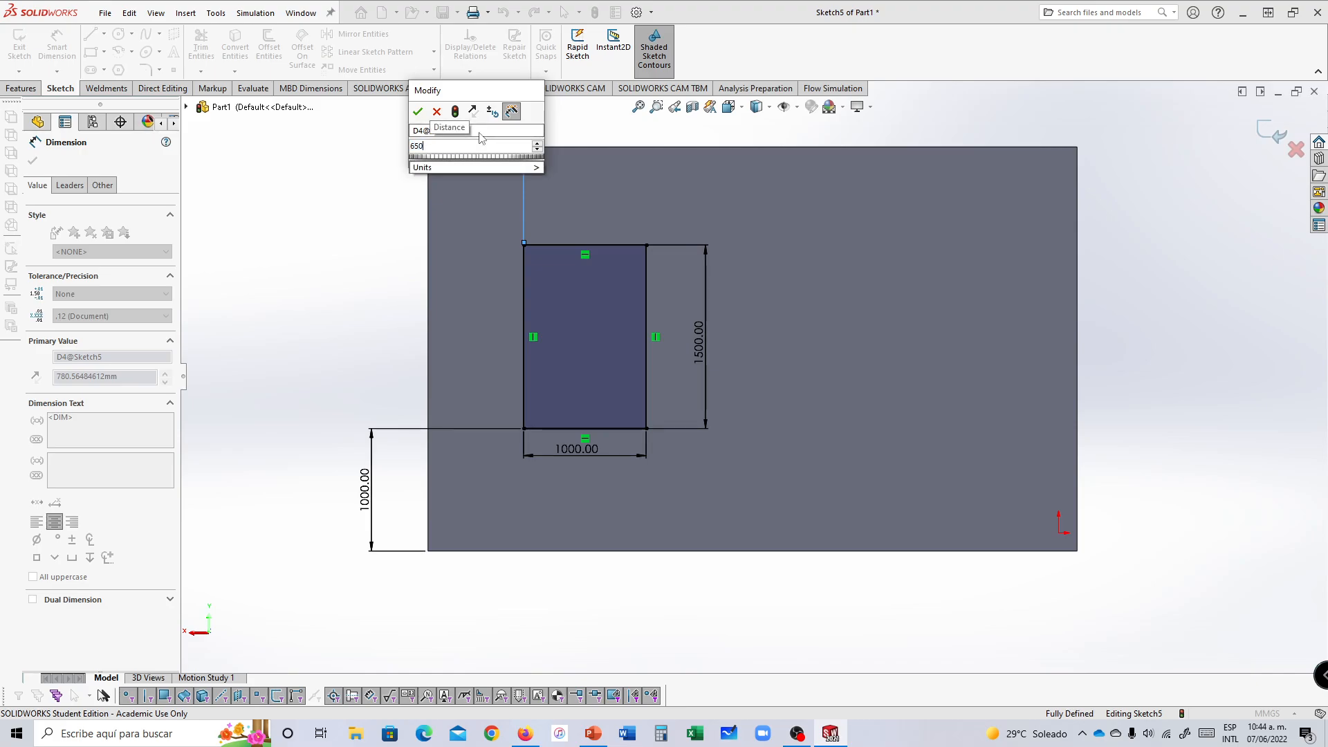
{"action": "key", "text": "Return"}
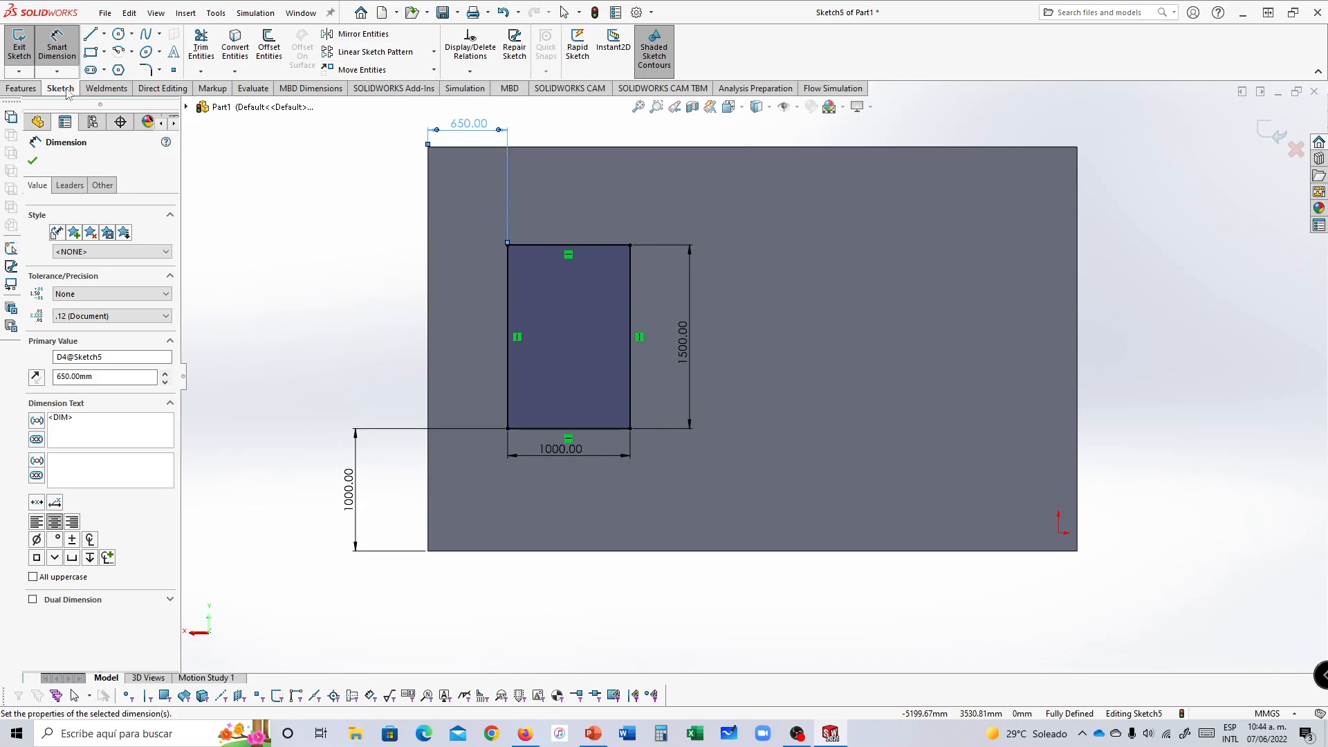
Step: Create a linear sketch pattern of the window rectangle along the X-axis with 3 instances spaced 1500 mm apart
{"action": "left_click", "coordinate": [350, 59]}
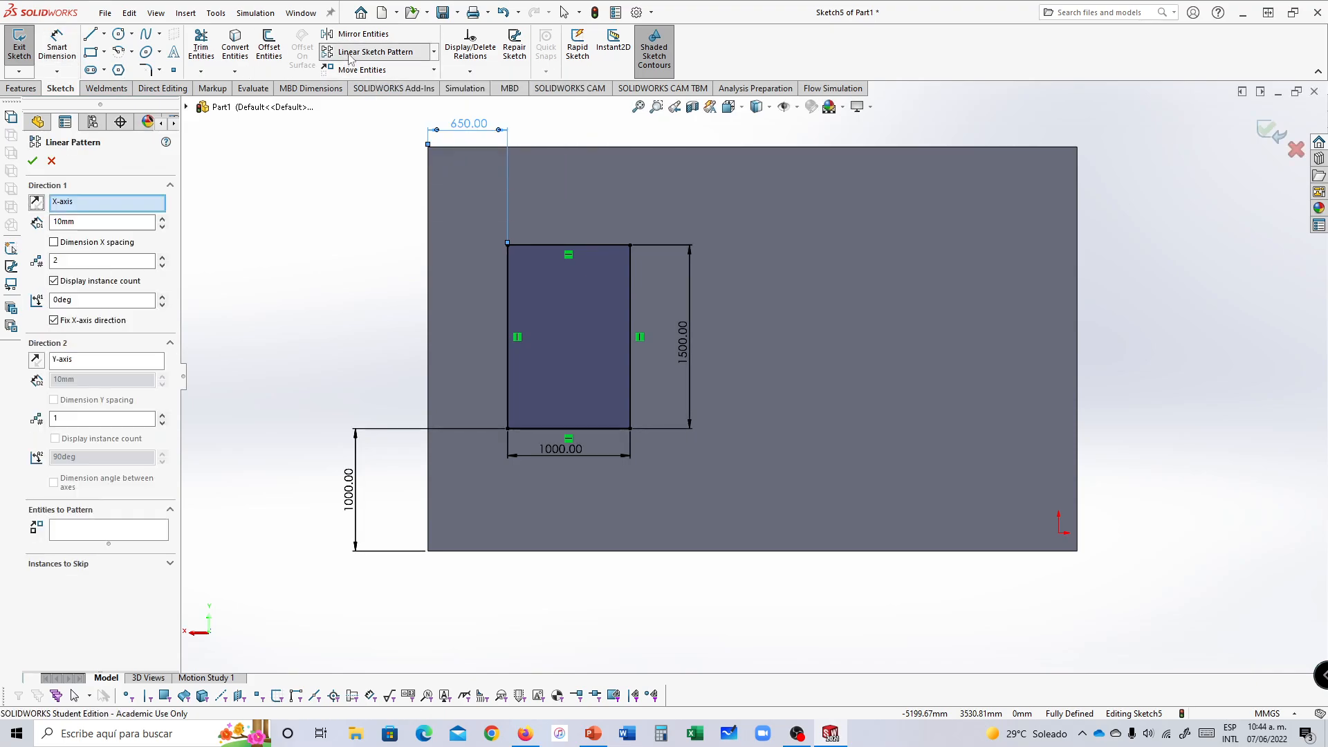
{"action": "left_click", "coordinate": [582, 309]}
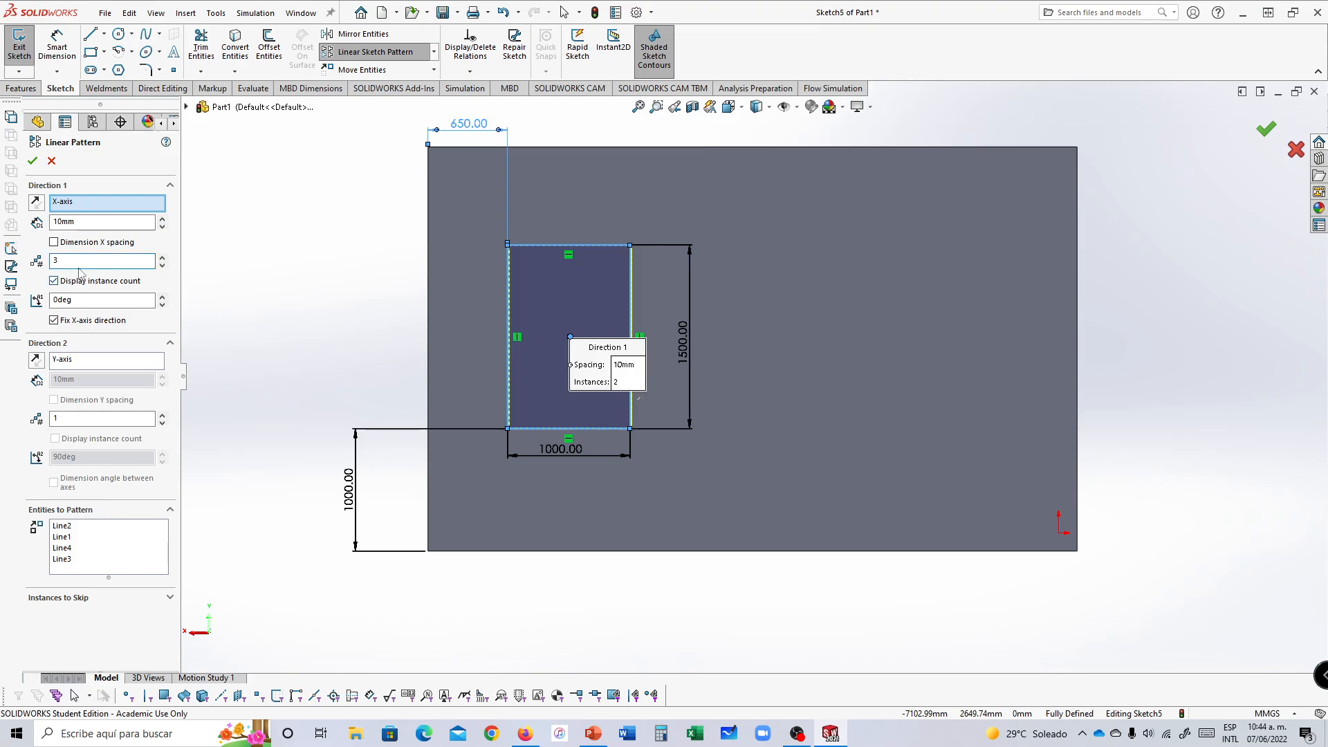
{"action": "left_click_drag", "start_coordinate": [76, 222], "coordinate": [49, 222]}
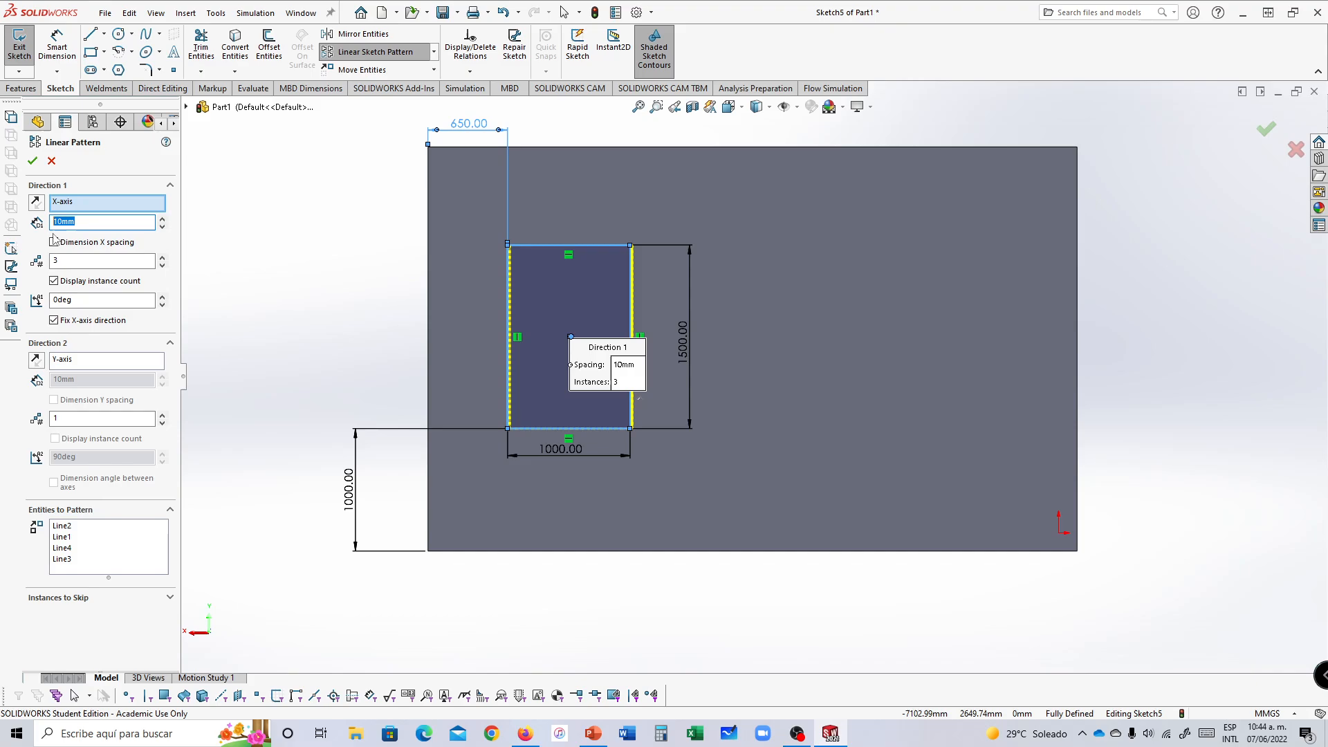
{"action": "type", "text": "2000"}
{"action": "key", "text": "Return"}
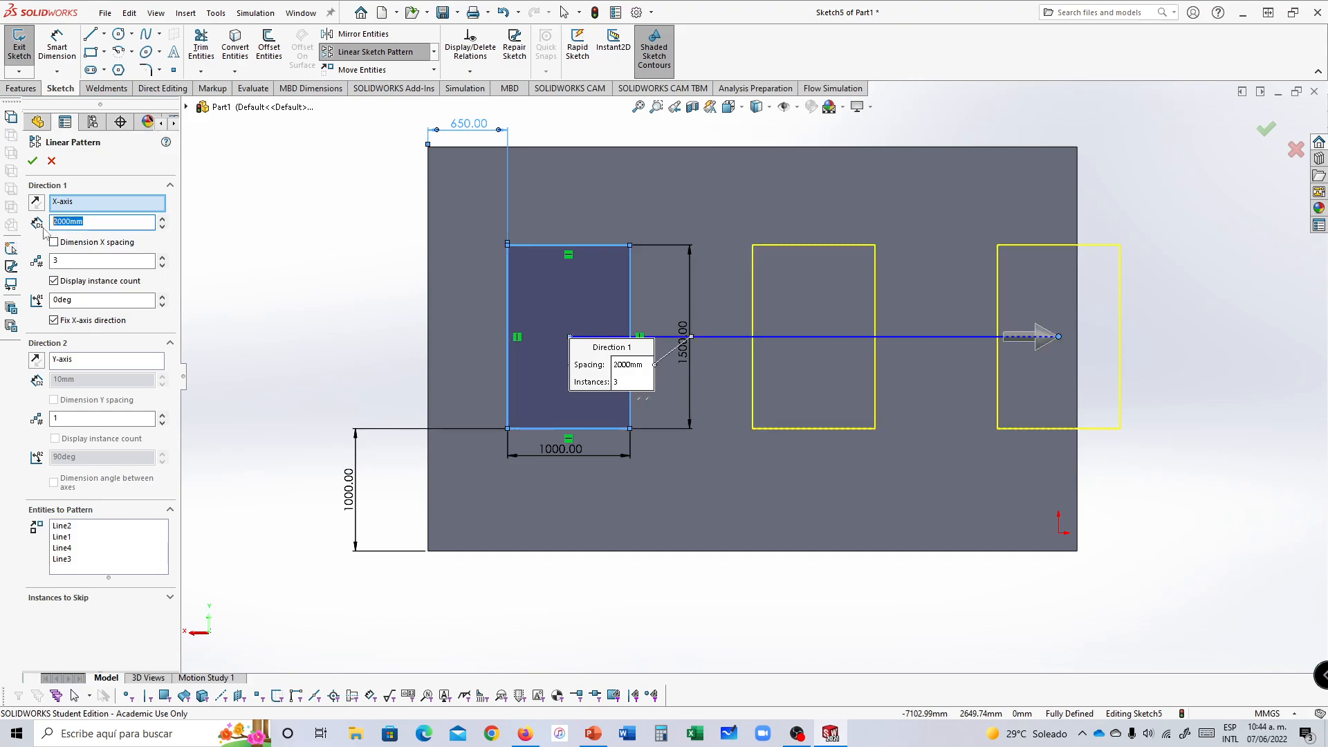
{"action": "type", "text": "1500"}
{"action": "key", "text": "Return"}
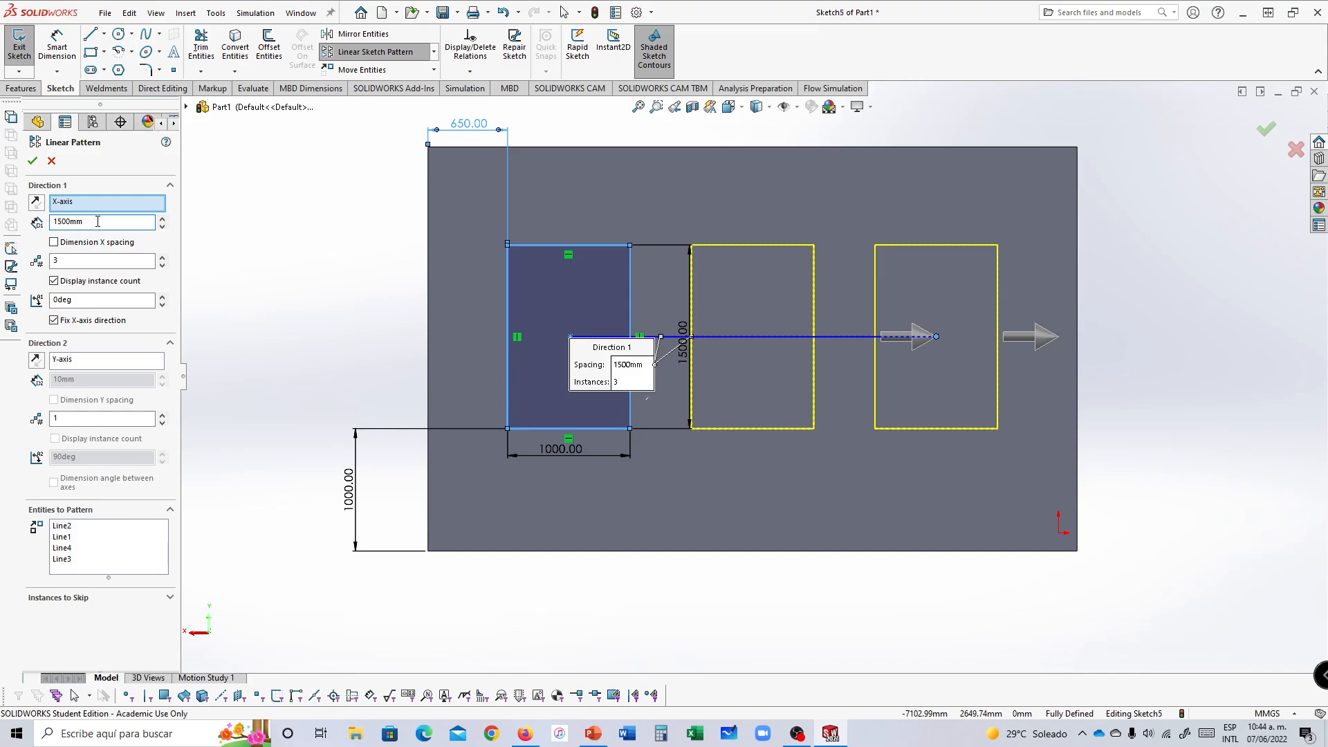
{"action": "left_click", "coordinate": [32, 162]}
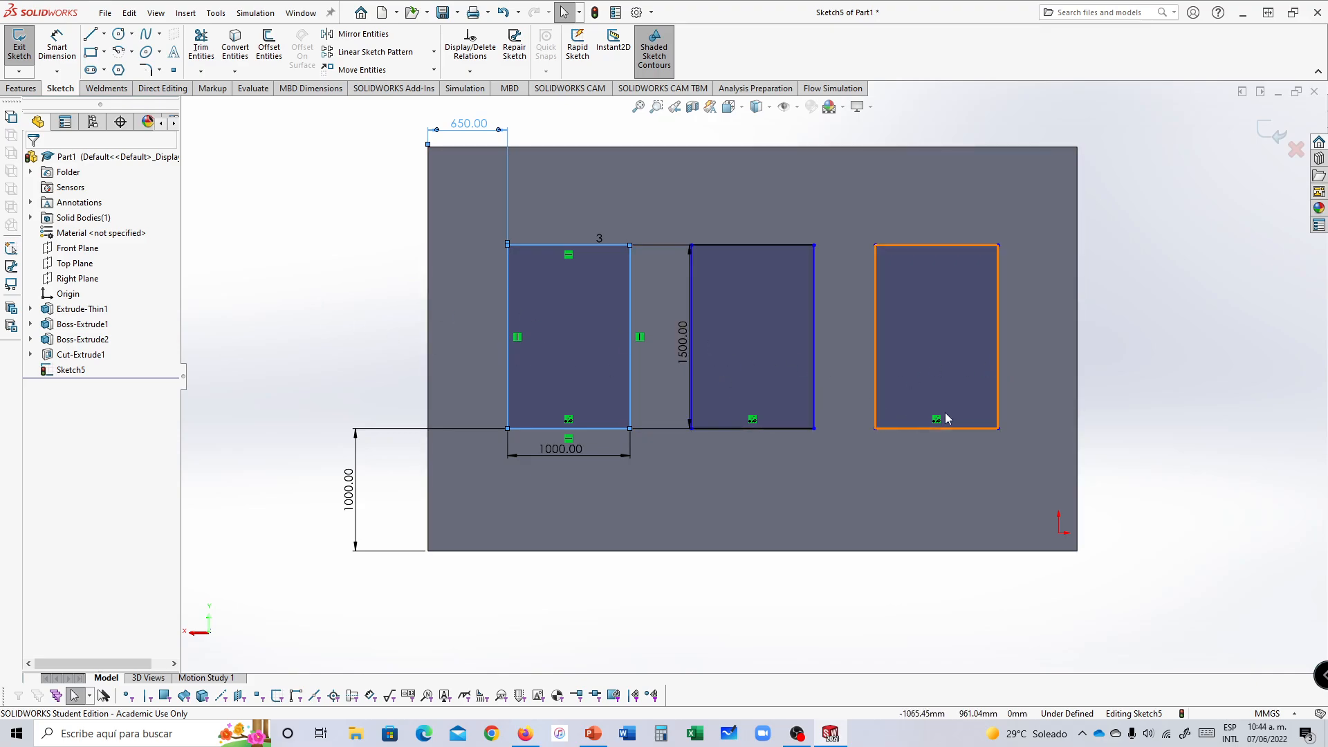
Step: Cut the three window rectangles through the wall with a blind Extruded Cut 150 mm deep
{"action": "mouse_move", "coordinate": [1239, 355]}
{"action": "middle_mouse_down"}
{"action": "mouse_move", "coordinate": [1164, 361]}
{"action": "mouse_move", "coordinate": [899, 332]}
{"action": "mouse_move", "coordinate": [719, 303]}
{"action": "mouse_move", "coordinate": [721, 290]}
{"action": "mouse_move", "coordinate": [653, 263]}
{"action": "mouse_move", "coordinate": [565, 255]}
{"action": "middle_mouse_up"}
{"action": "left_click", "coordinate": [23, 89]}
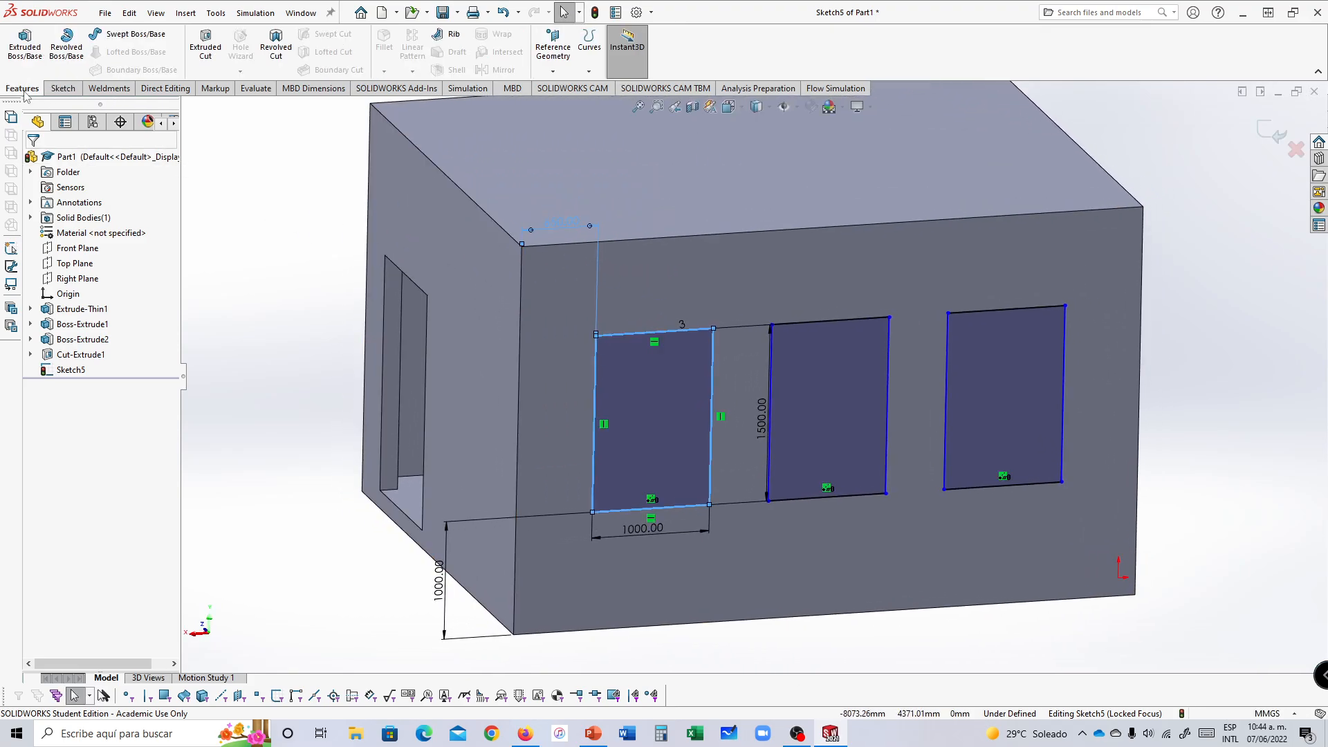
{"action": "left_click", "coordinate": [205, 47]}
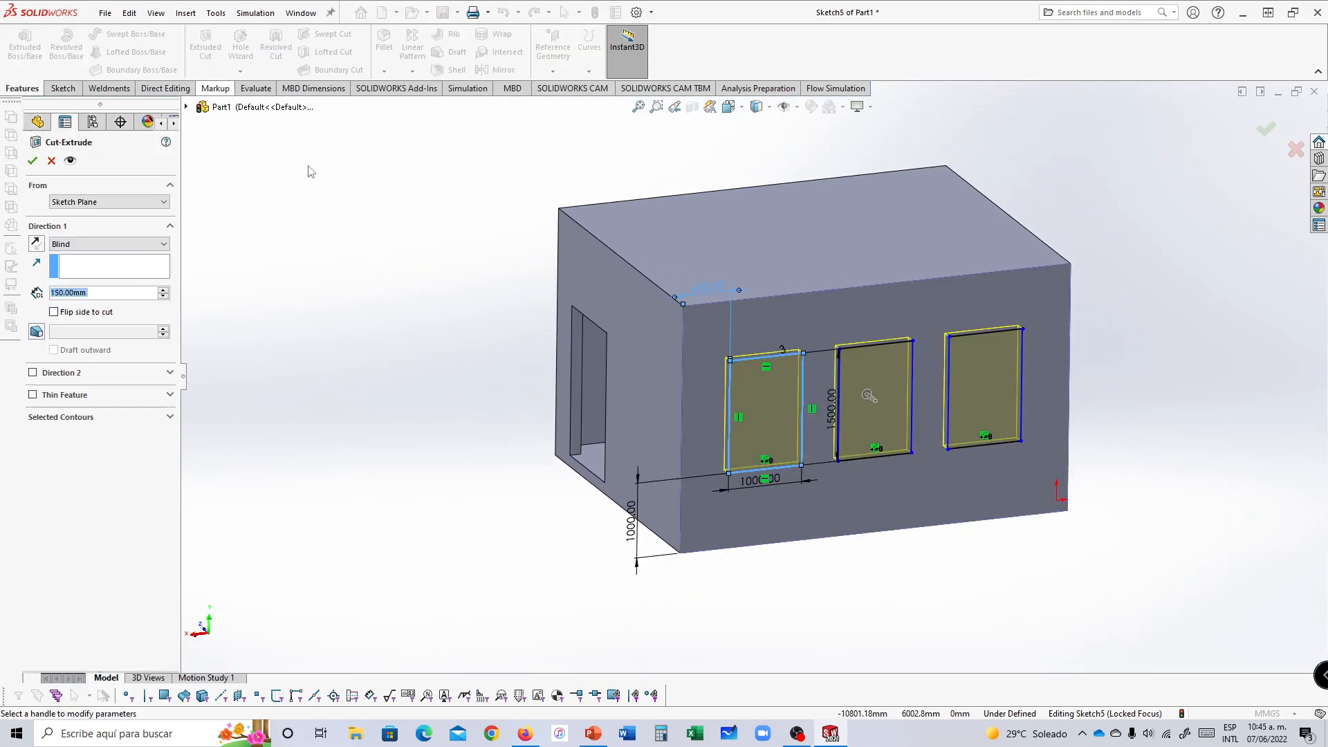
{"action": "scroll", "coordinate": [905, 415], "scroll_direction": "down", "scroll_amount": 3}
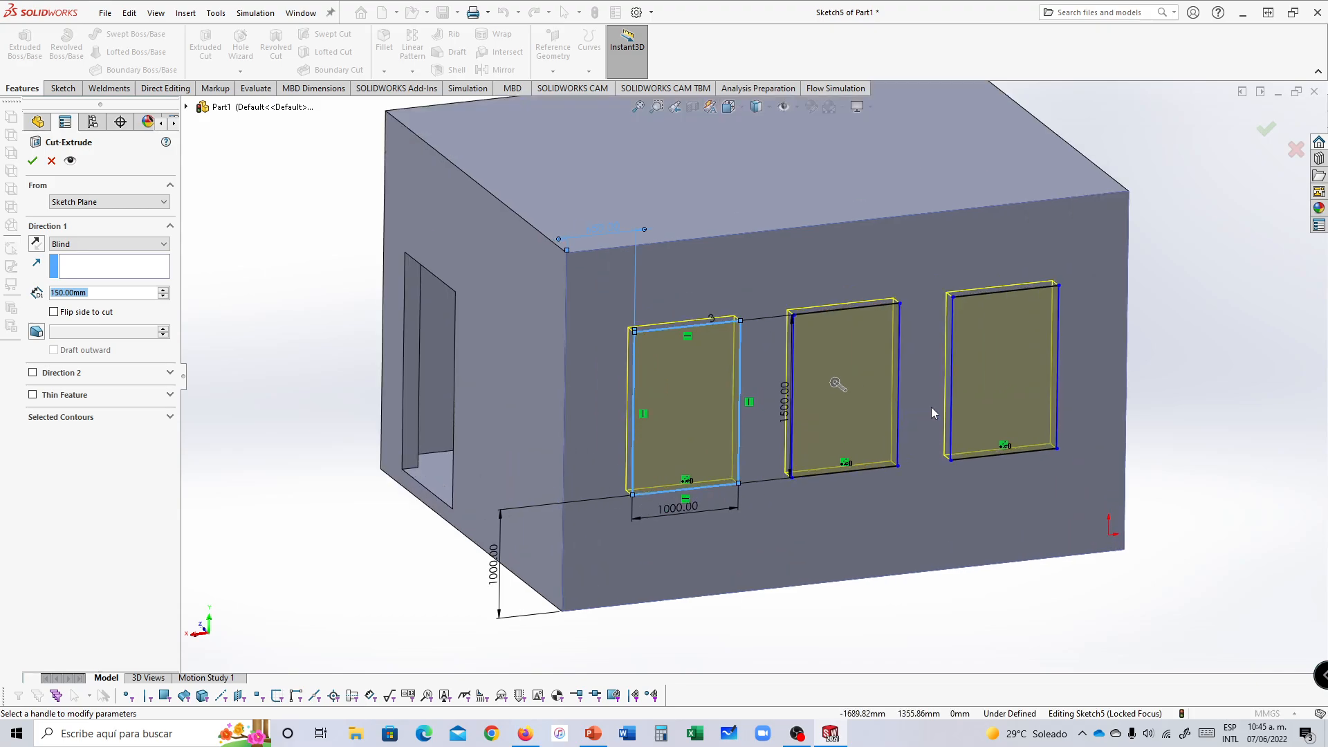
{"action": "mouse_move", "coordinate": [931, 407]}
{"action": "middle_mouse_down"}
{"action": "mouse_move", "coordinate": [961, 410]}
{"action": "mouse_move", "coordinate": [934, 395]}
{"action": "middle_mouse_up"}
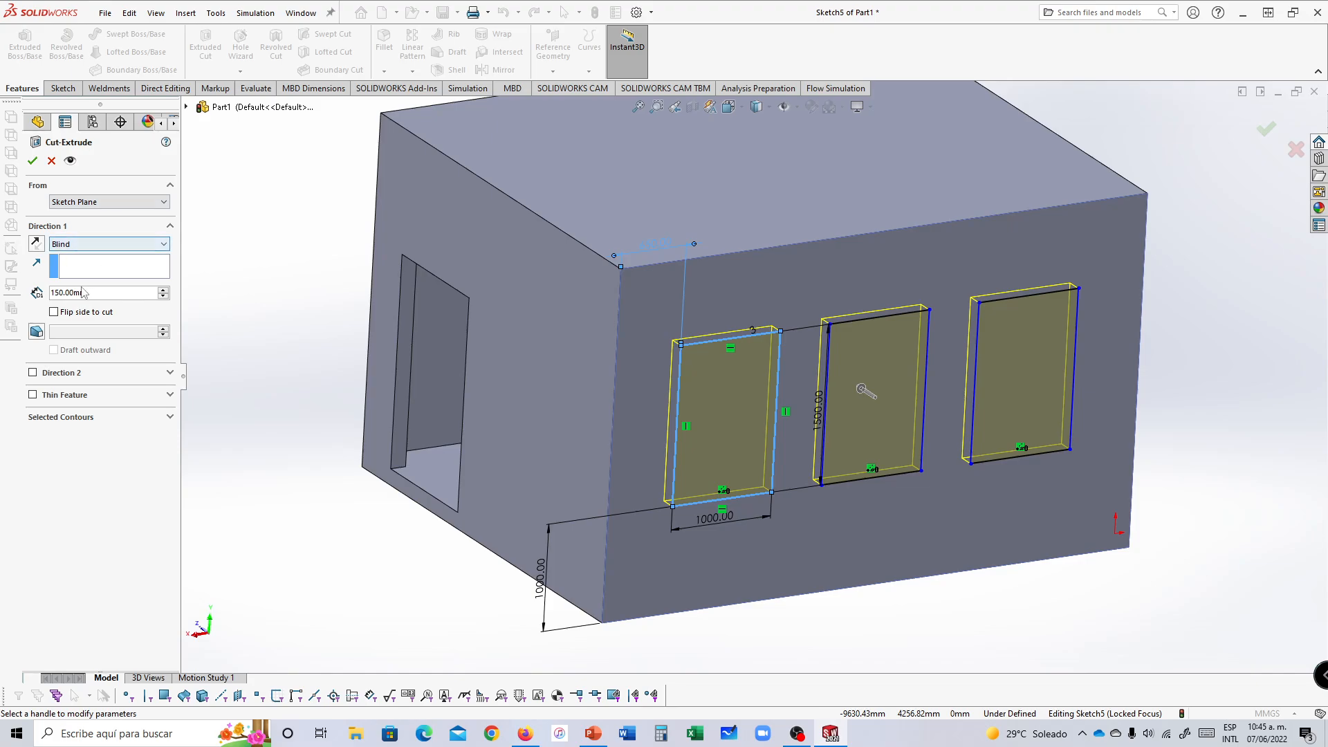
{"action": "mouse_move", "coordinate": [897, 394]}
{"action": "middle_mouse_down"}
{"action": "mouse_move", "coordinate": [920, 363]}
{"action": "mouse_move", "coordinate": [902, 398]}
{"action": "mouse_move", "coordinate": [913, 392]}
{"action": "middle_mouse_up"}
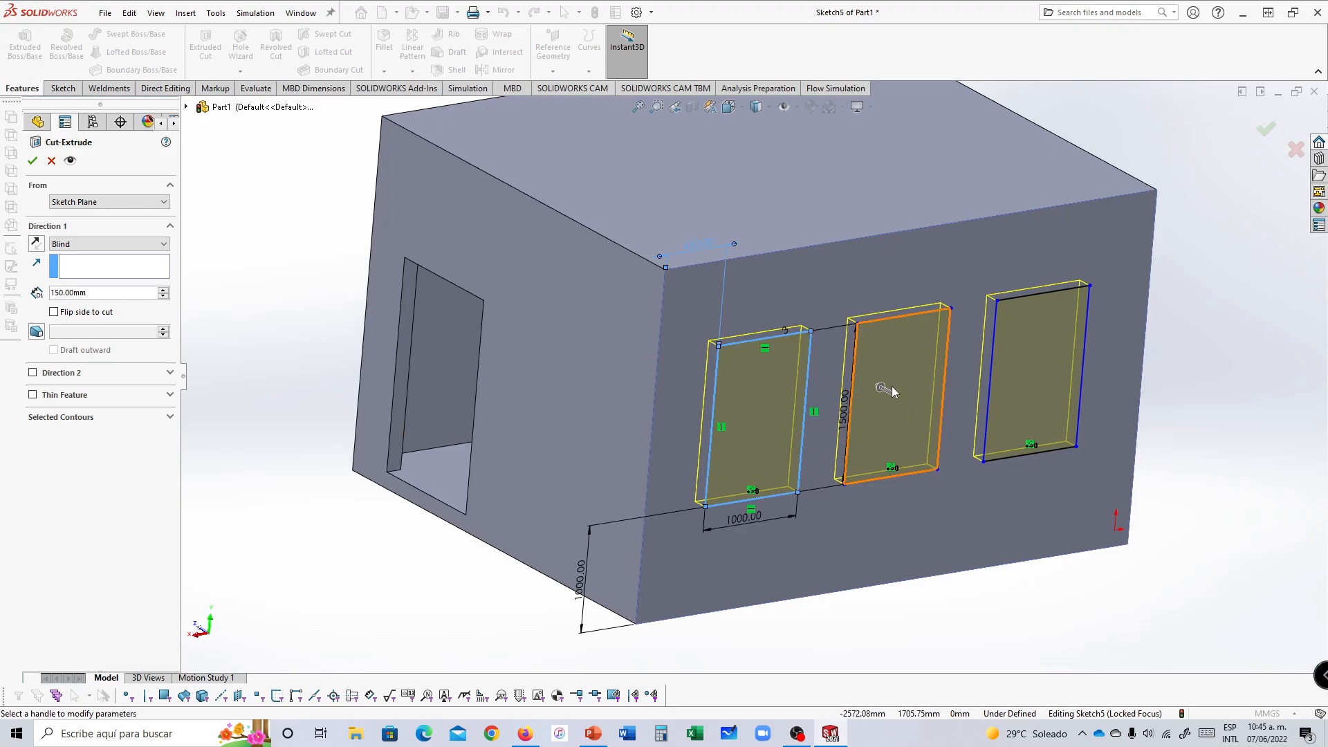
{"action": "scroll", "coordinate": [891, 386], "scroll_direction": "down", "scroll_amount": 1}
{"action": "left_click", "coordinate": [33, 164]}
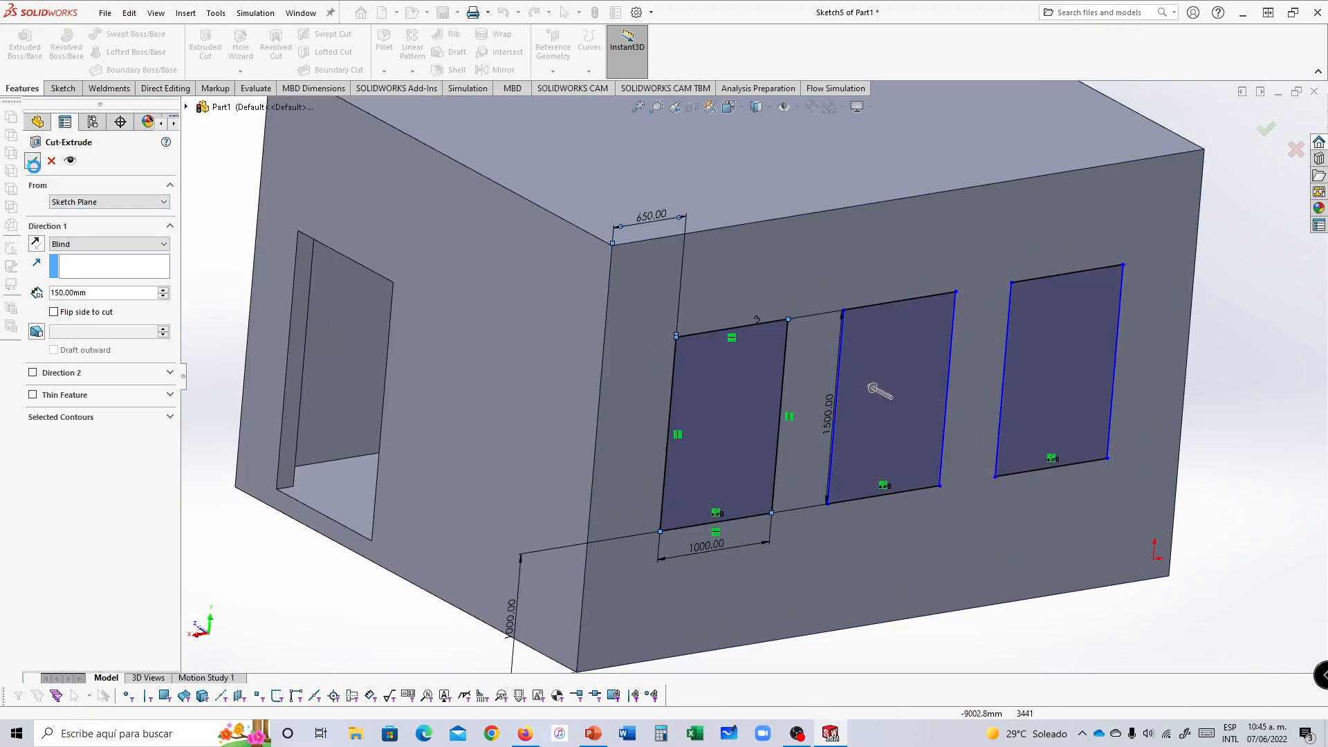
Step: Examine the room's window and door openings and its roof from several angles
{"action": "middle_click_drag", "start_coordinate": [711, 474], "coordinate": [752, 375]}
{"action": "scroll", "coordinate": [750, 394], "scroll_direction": "up", "scroll_amount": 2}
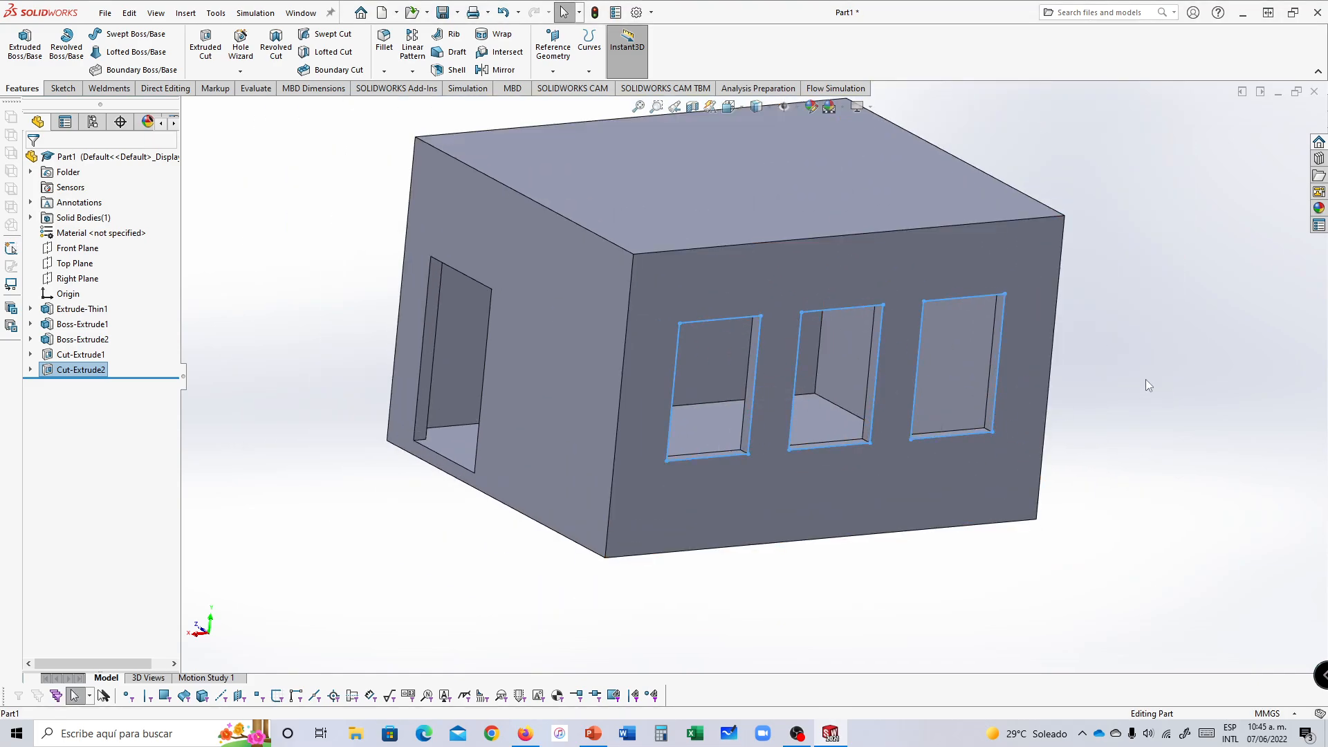
{"action": "middle_click_drag", "start_coordinate": [1146, 380], "coordinate": [866, 289]}
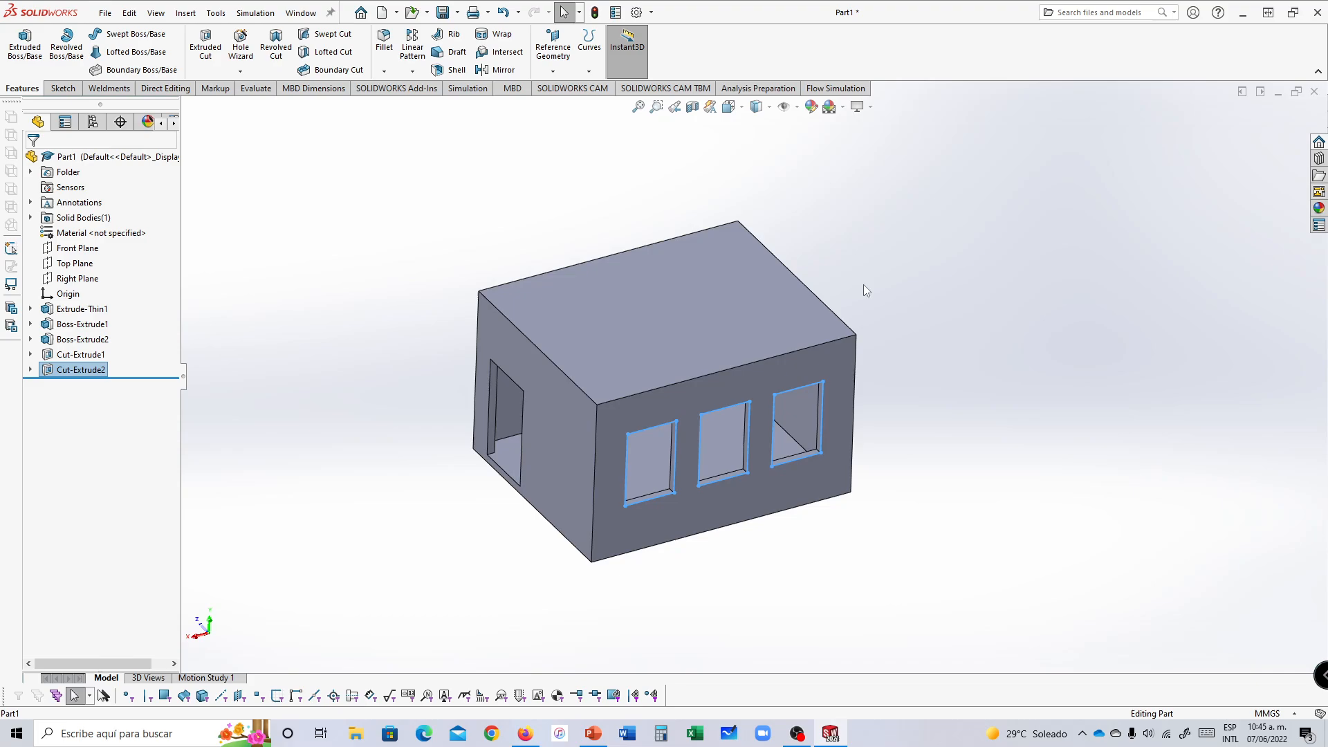
{"action": "scroll", "coordinate": [863, 284], "scroll_direction": "down", "scroll_amount": 1}
{"action": "scroll", "coordinate": [794, 375], "scroll_direction": "up", "scroll_amount": 2}
{"action": "middle_click_drag", "start_coordinate": [794, 374], "coordinate": [726, 340]}
{"action": "scroll", "coordinate": [710, 344], "scroll_direction": "up", "scroll_amount": 1}
{"action": "scroll", "coordinate": [698, 344], "scroll_direction": "down", "scroll_amount": 2}
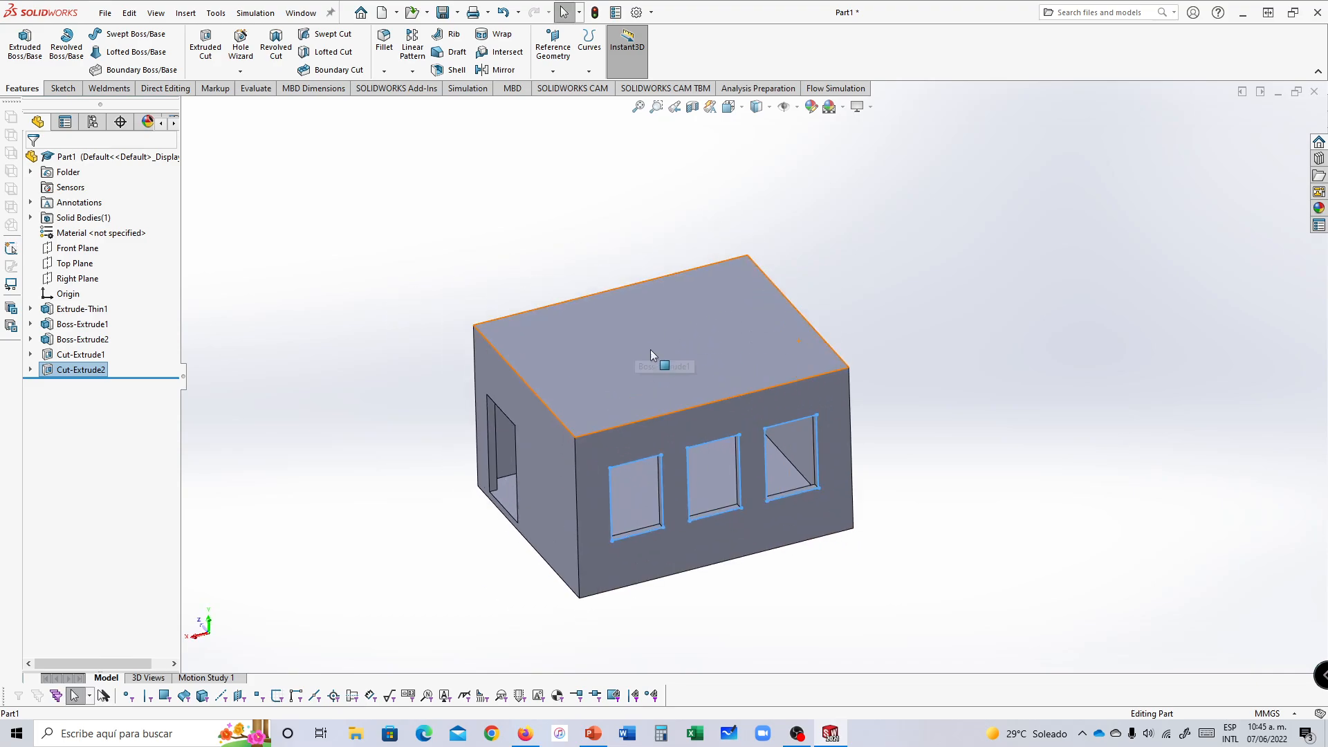
{"action": "scroll", "coordinate": [720, 318], "scroll_direction": "down", "scroll_amount": 2}
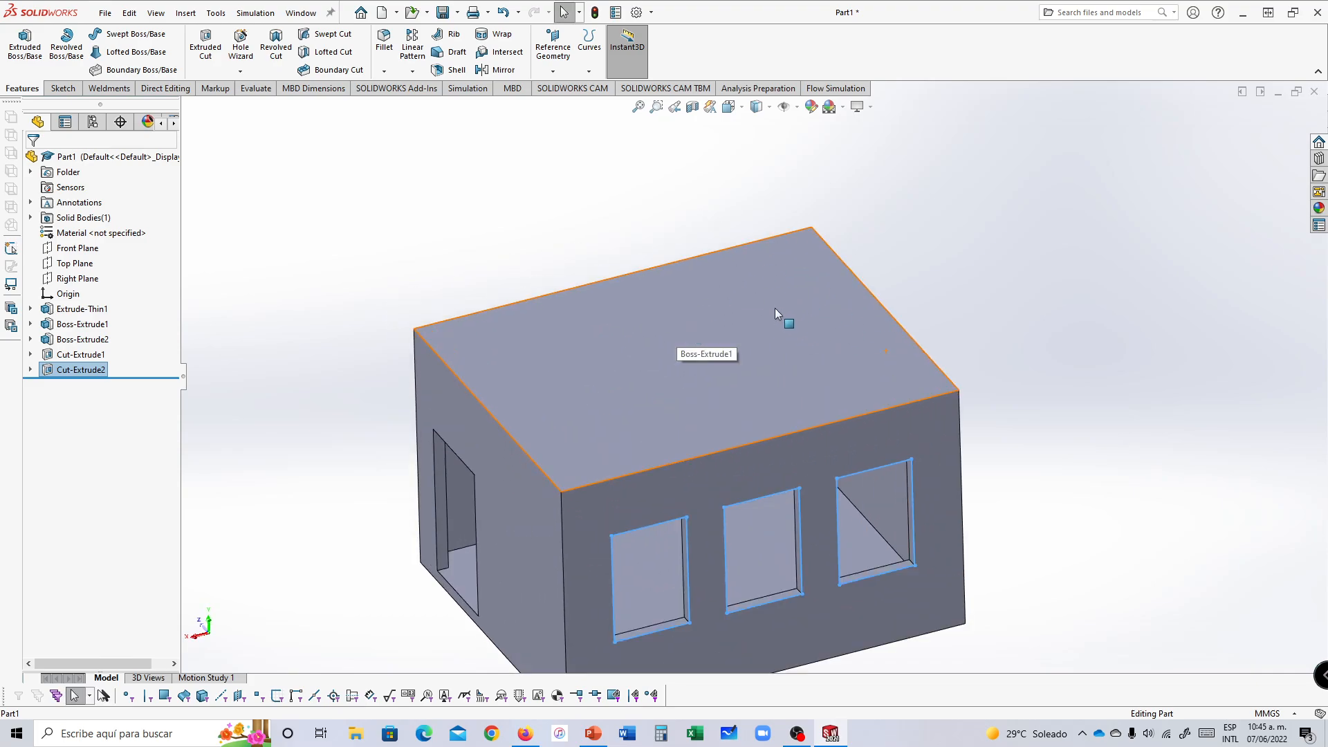
Step: Start a sketch on the roof's top face and draw a circle about 1273 mm in diameter near its front-left corner
{"action": "left_click", "coordinate": [712, 331]}
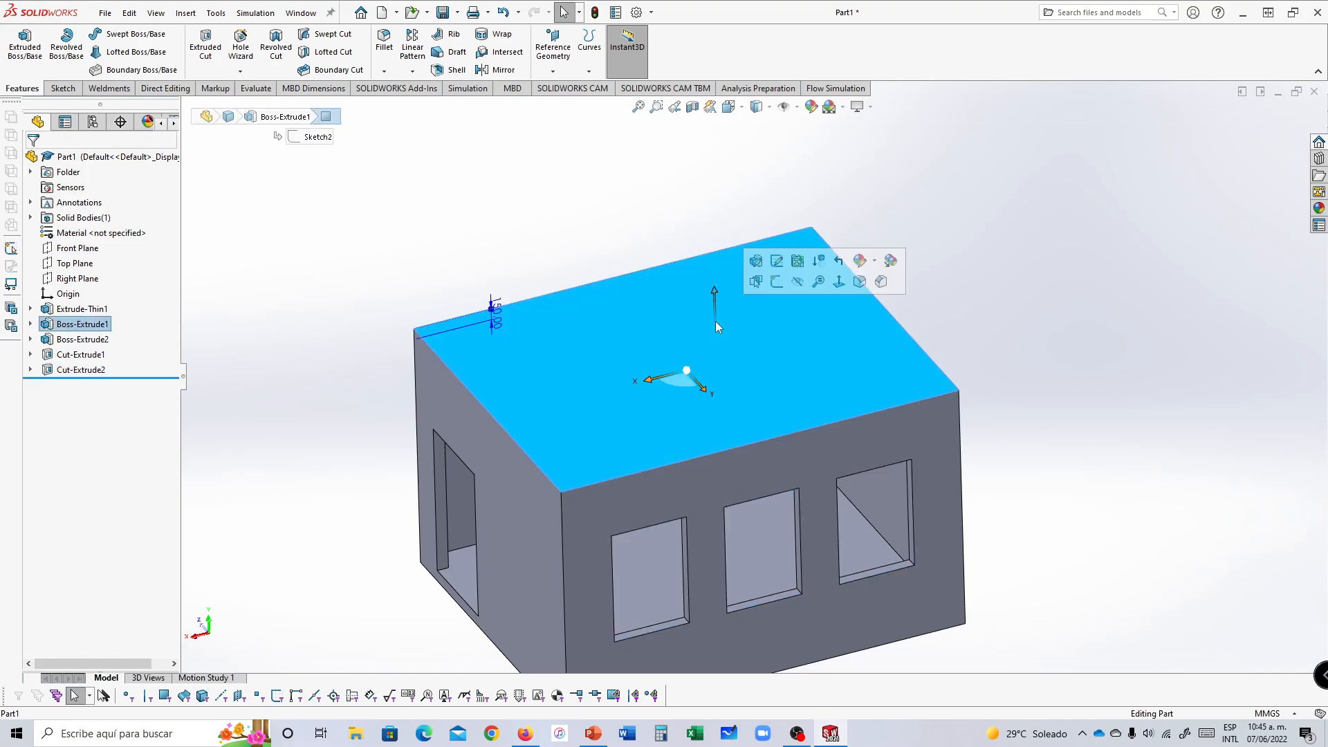
{"action": "left_click", "coordinate": [1027, 343]}
{"action": "left_click", "coordinate": [750, 341]}
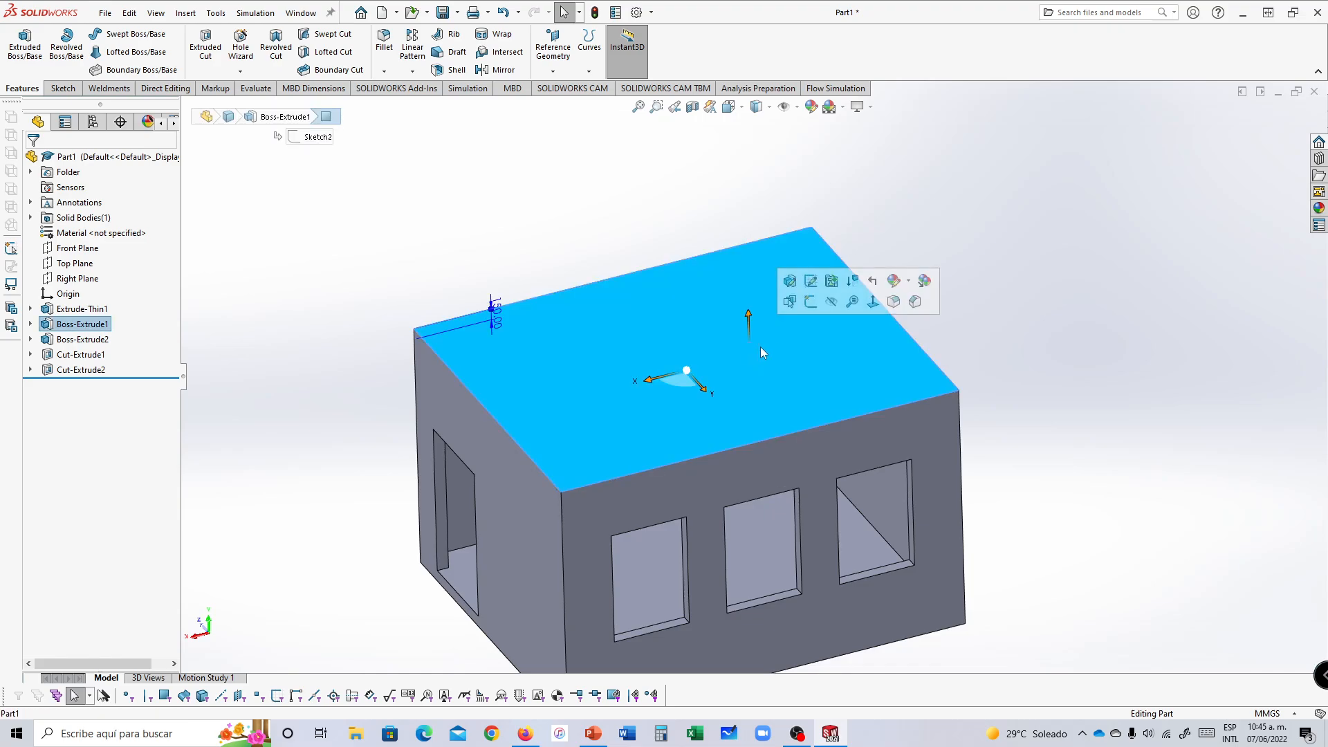
{"action": "left_click", "coordinate": [811, 307]}
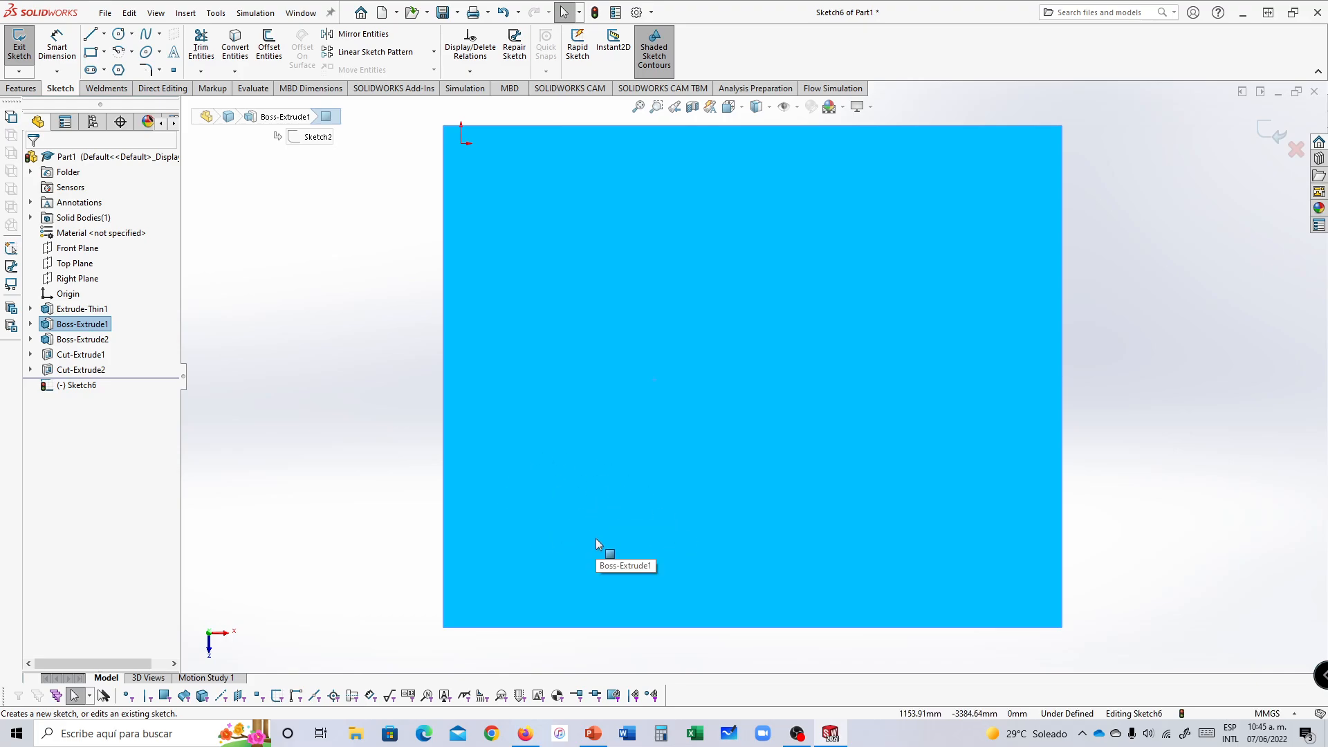
{"action": "left_click", "coordinate": [119, 34]}
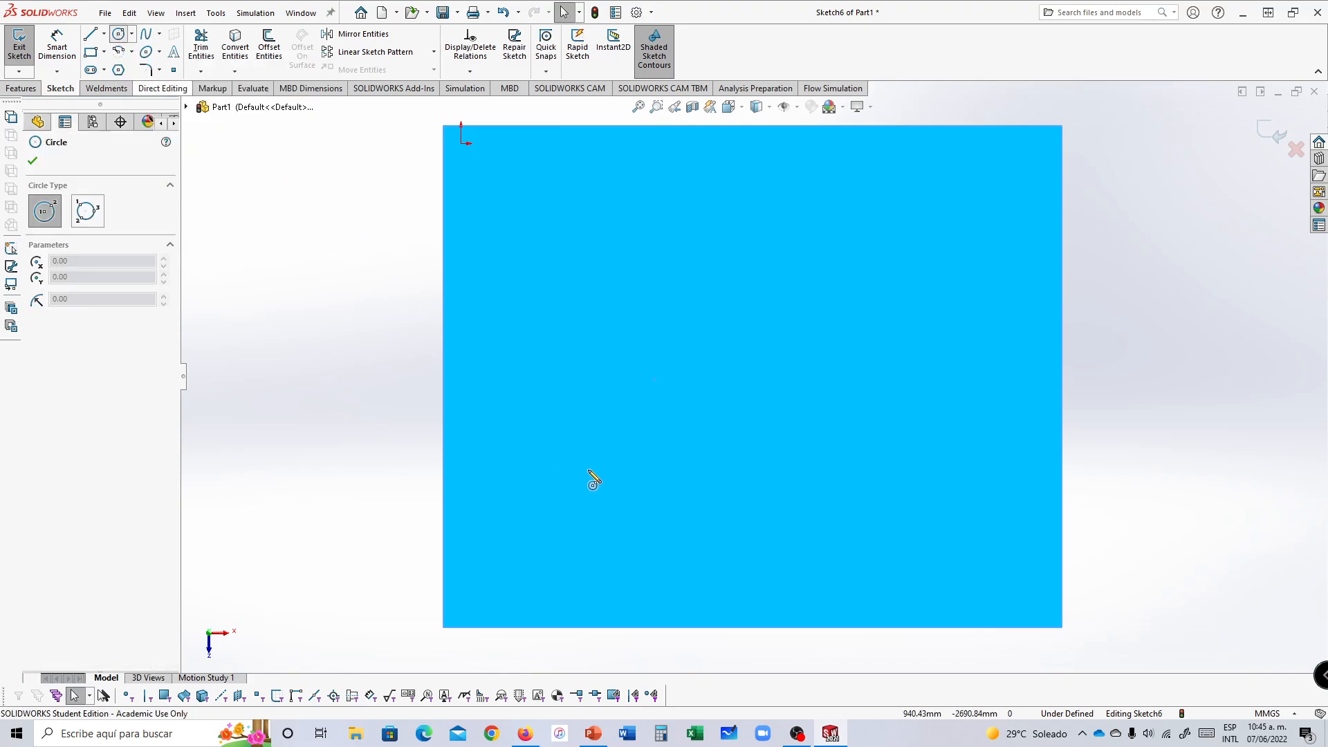
{"action": "left_click_drag", "start_coordinate": [554, 516], "coordinate": [622, 563]}
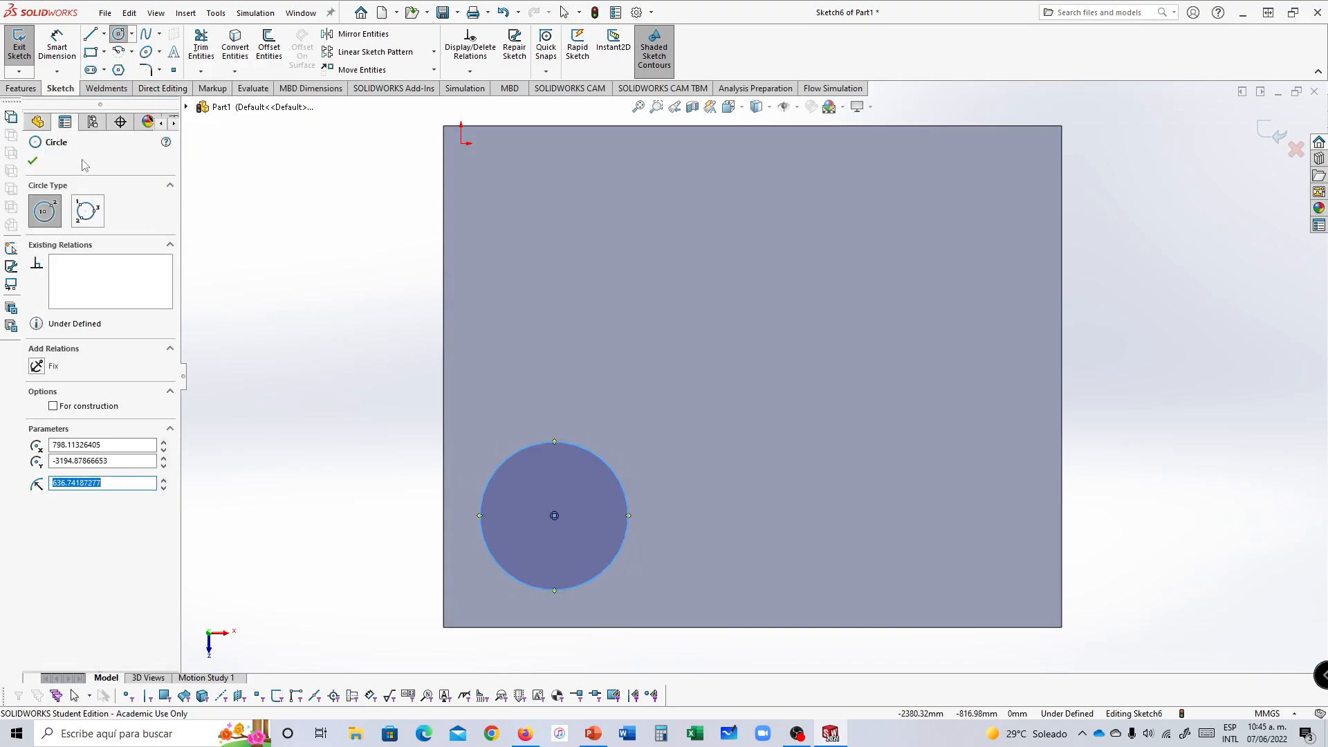
Step: Dimension the circle's center 900 mm from the roof's front edge
{"action": "left_click", "coordinate": [57, 45]}
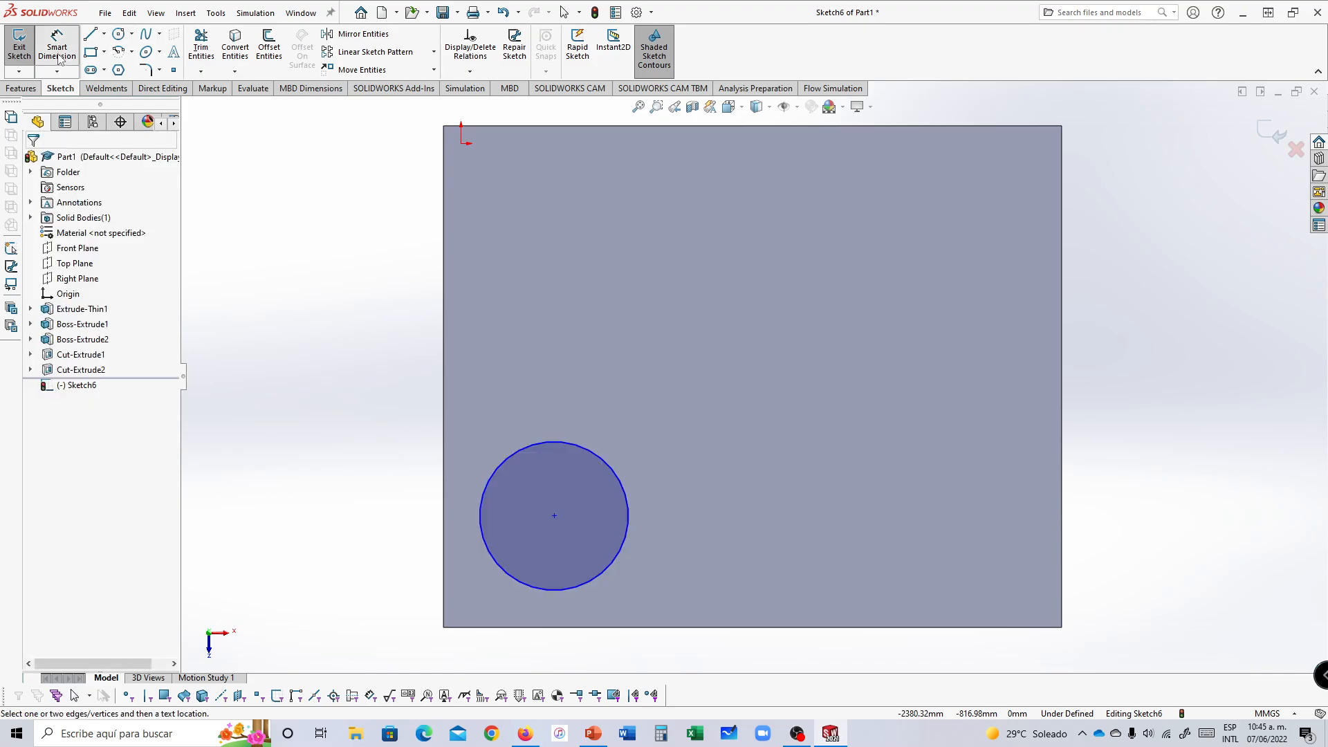
{"action": "left_click", "coordinate": [544, 628]}
{"action": "left_click", "coordinate": [554, 515]}
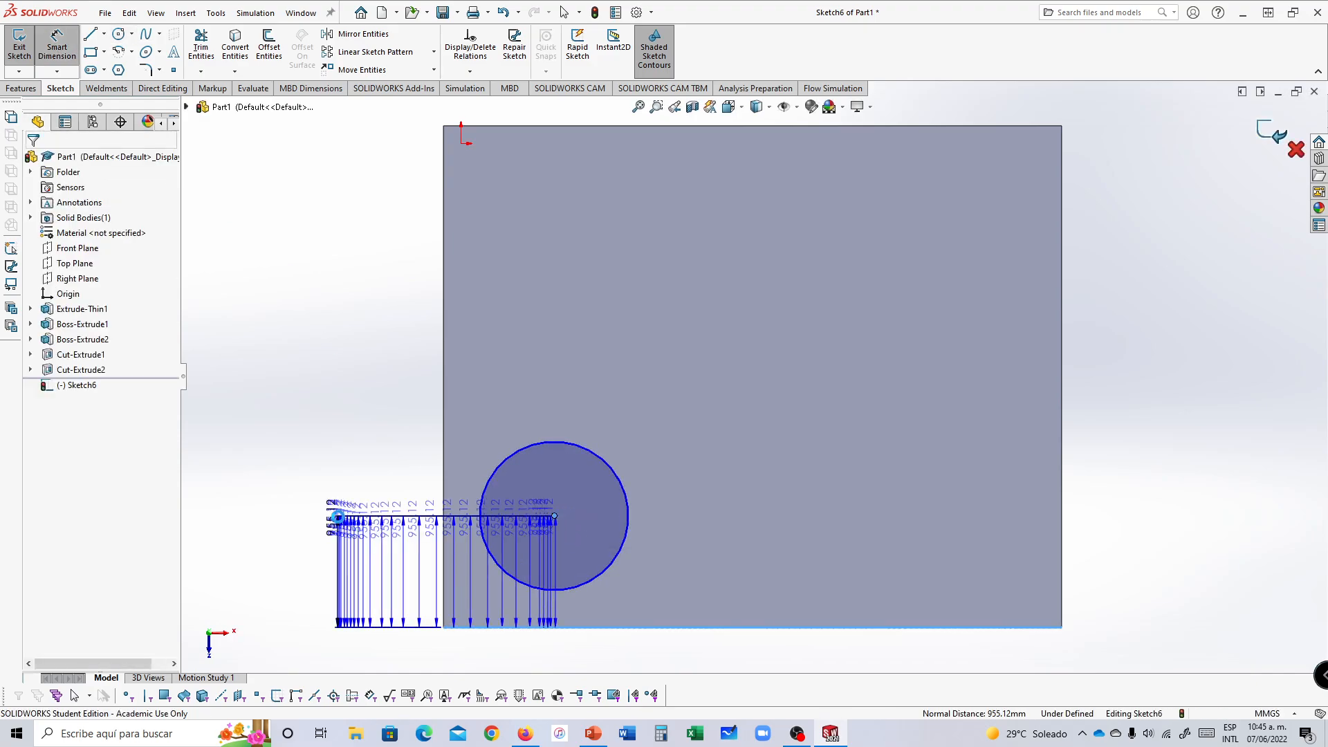
{"action": "left_click", "coordinate": [344, 518]}
{"action": "type", "text": "900"}
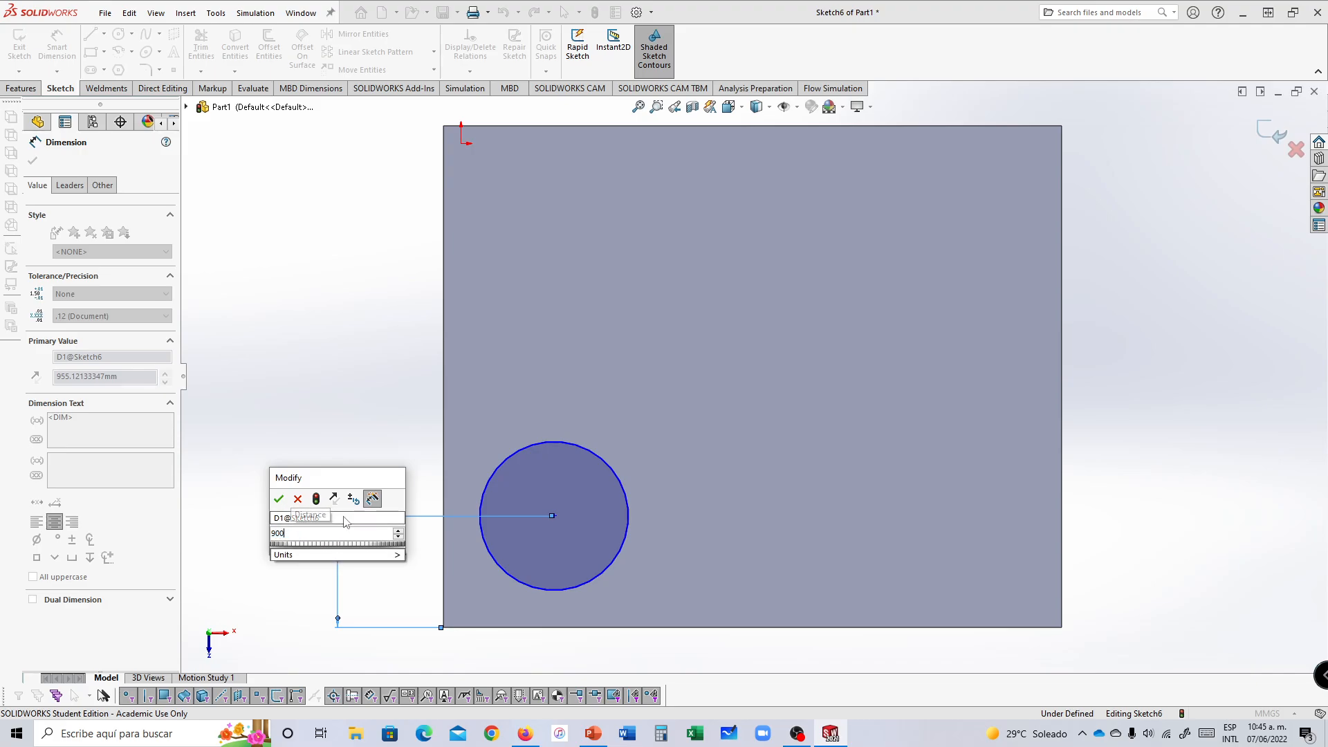
{"action": "key", "text": "Return"}
Step: Dimension the circle's center 900 mm from the roof's left edge
{"action": "left_click", "coordinate": [443, 520]}
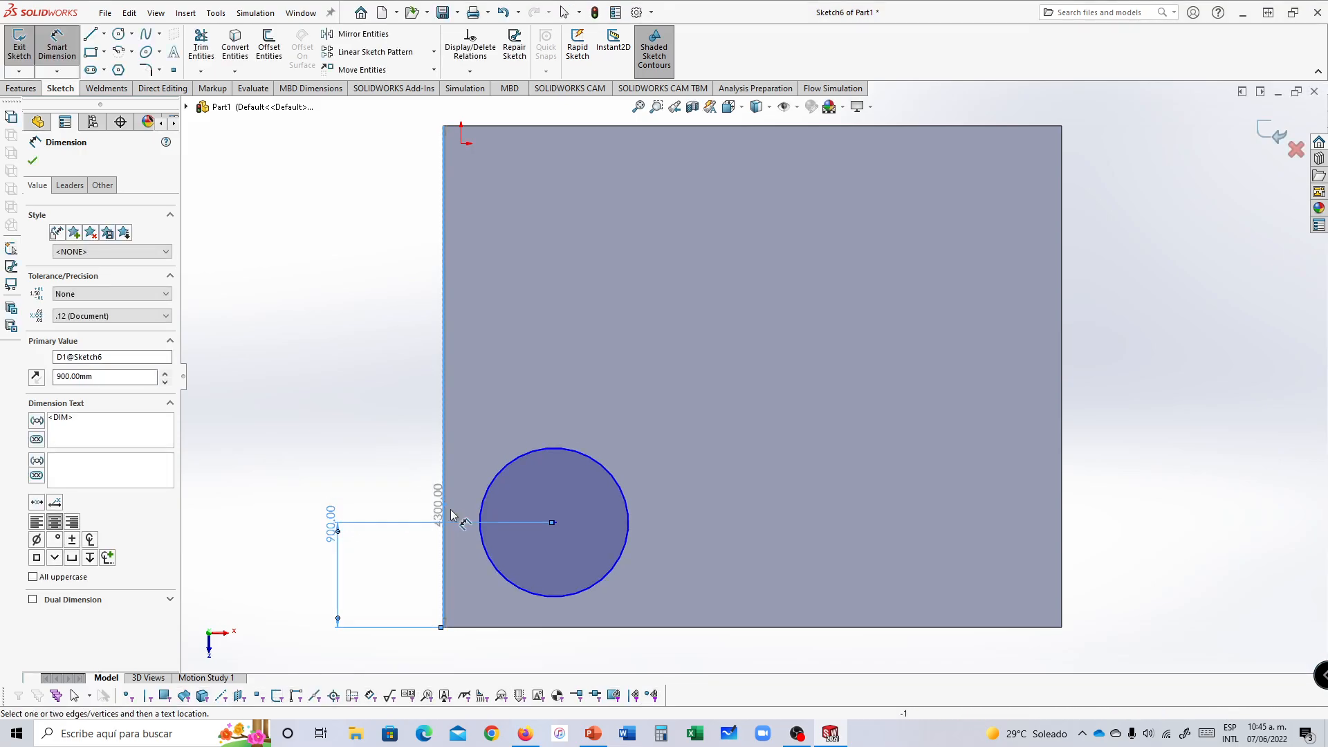
{"action": "left_click", "coordinate": [554, 523]}
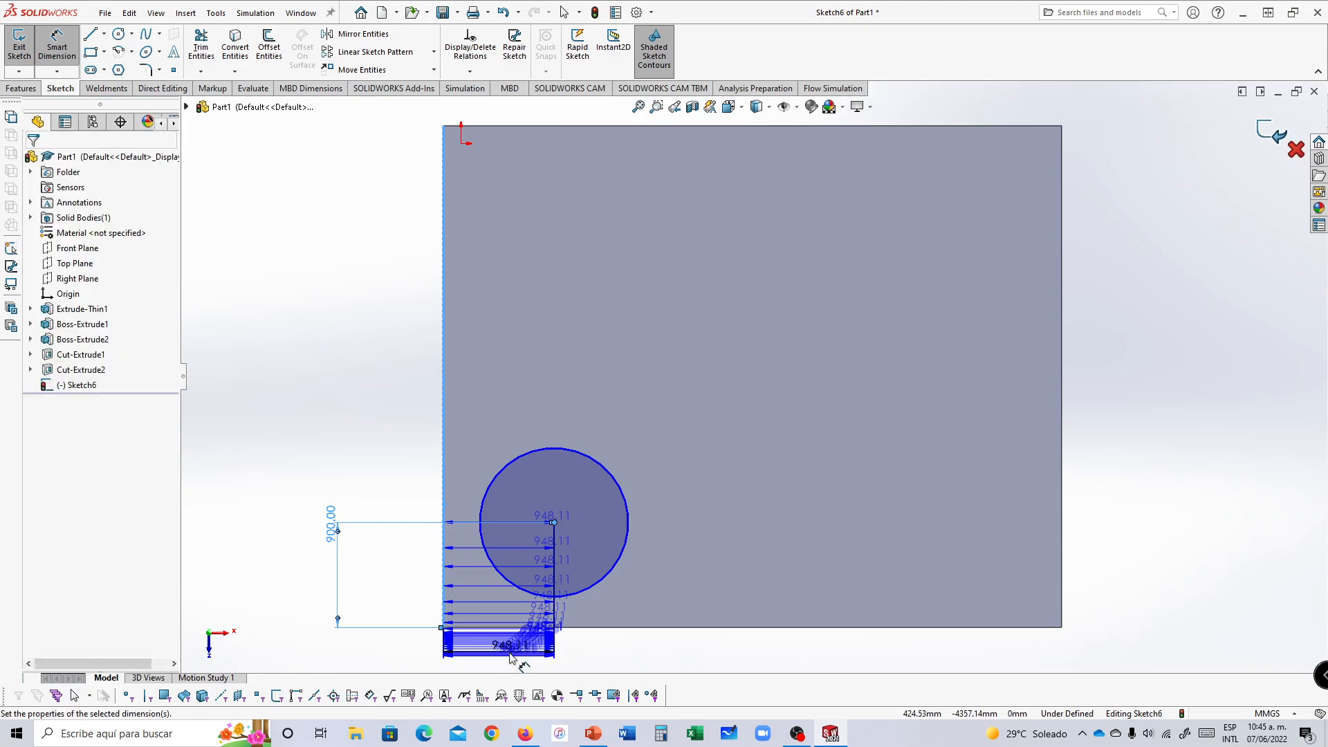
{"action": "left_click", "coordinate": [512, 654]}
{"action": "type", "text": "900"}
{"action": "key", "text": "Return"}
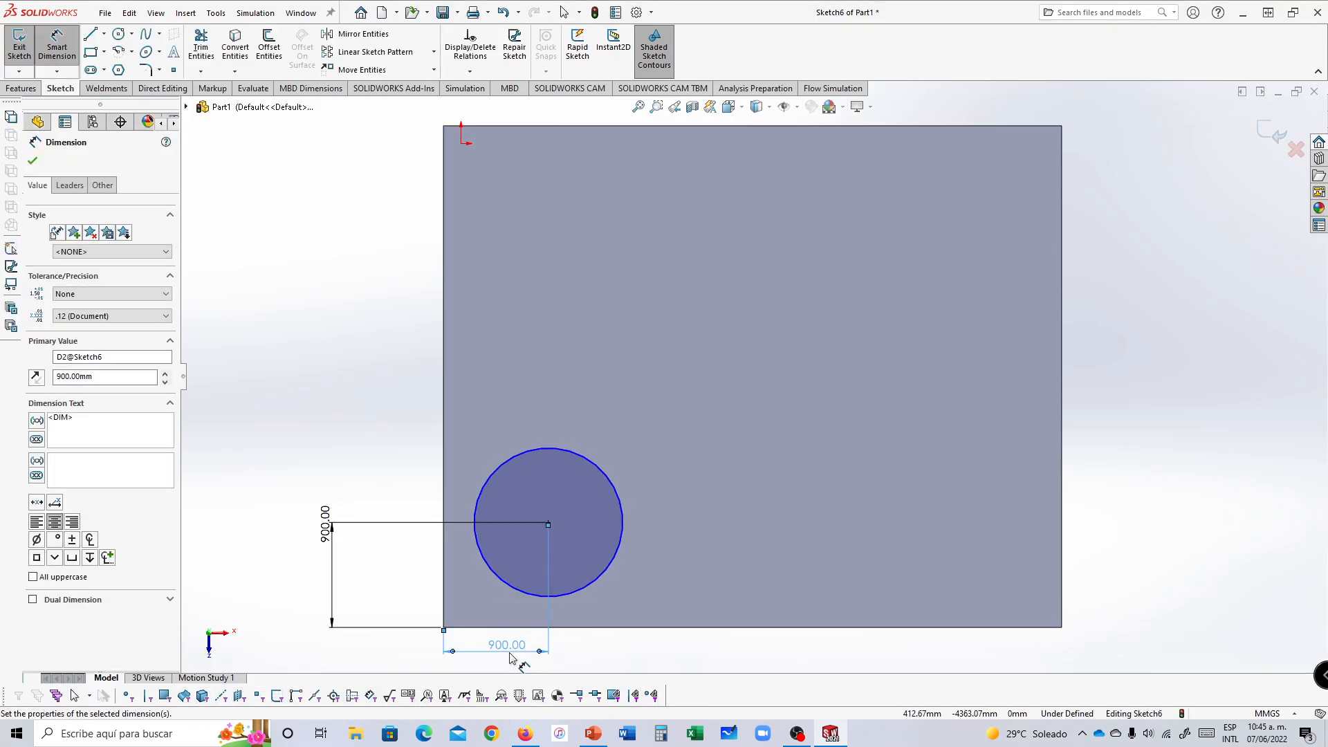
Step: Dimension the roof circle's diameter and set it to 1000 mm
{"action": "left_click", "coordinate": [606, 477]}
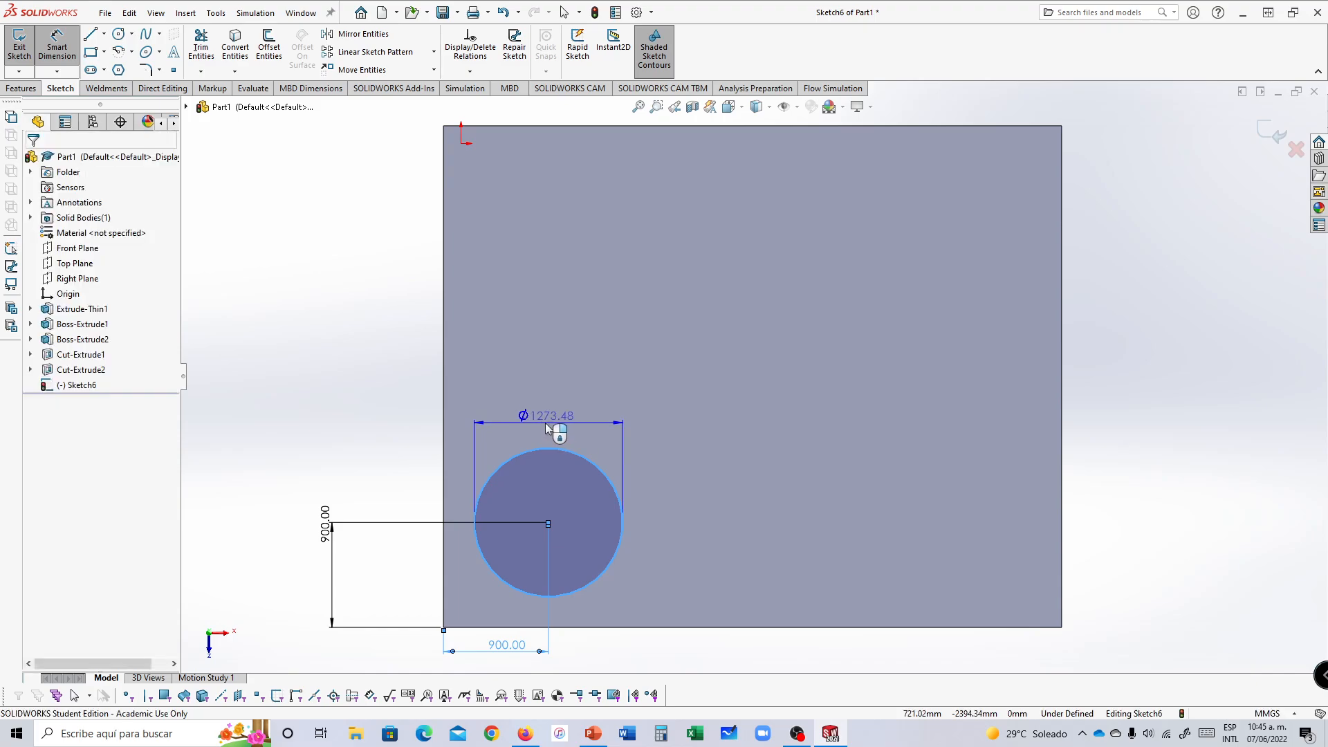
{"action": "left_click", "coordinate": [547, 418]}
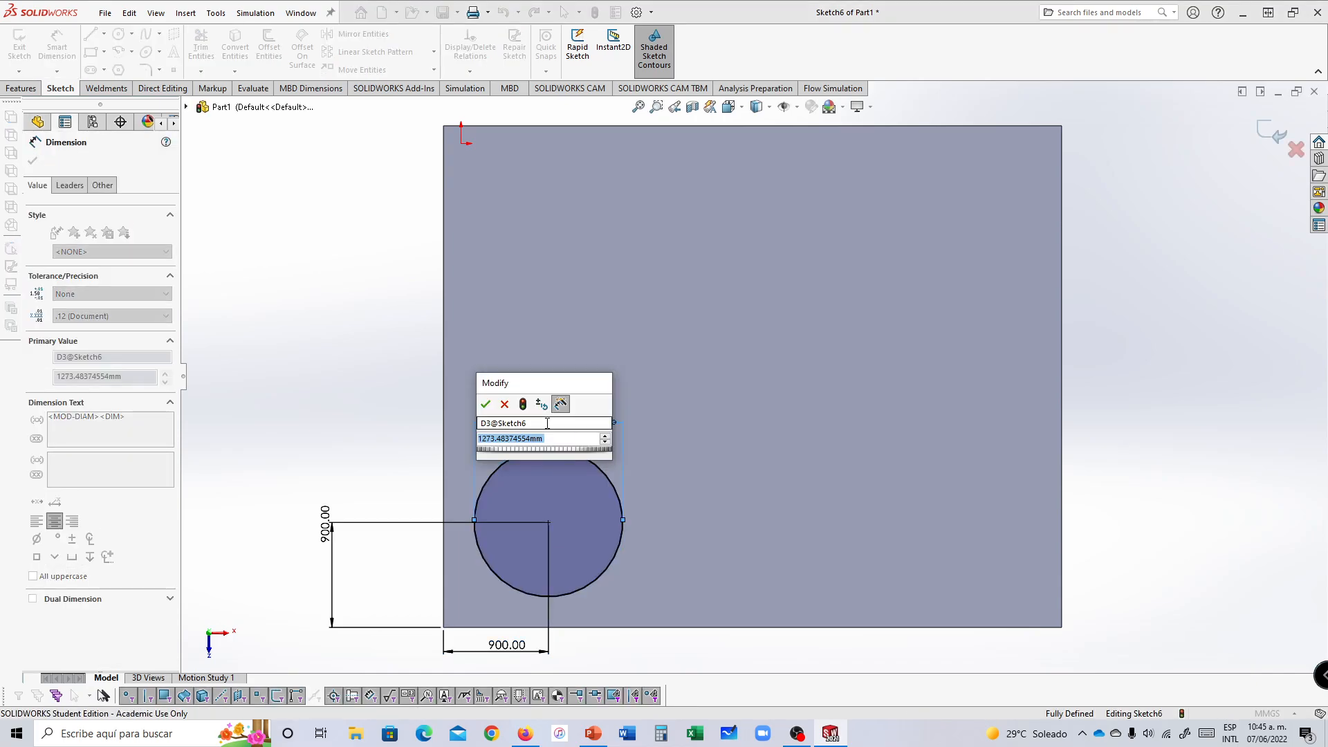
{"action": "type", "text": "1000"}
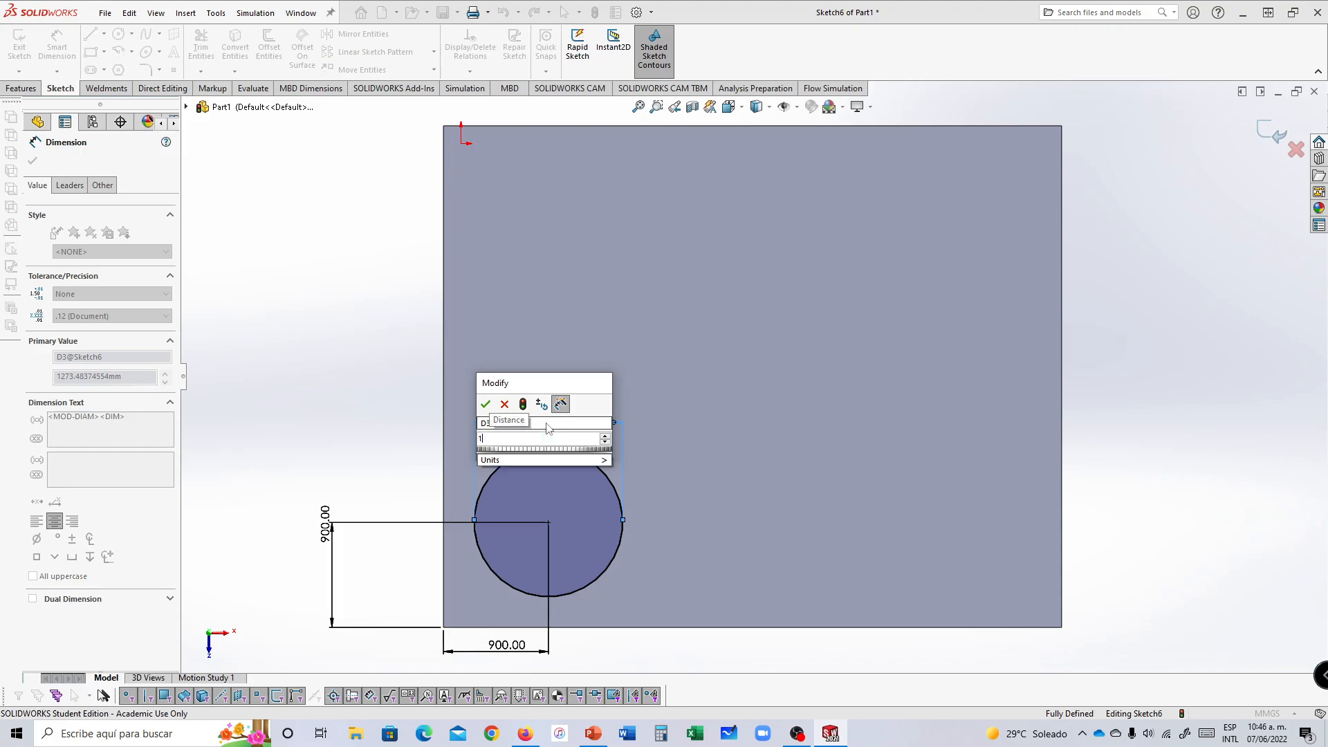
{"action": "key", "text": "Return"}
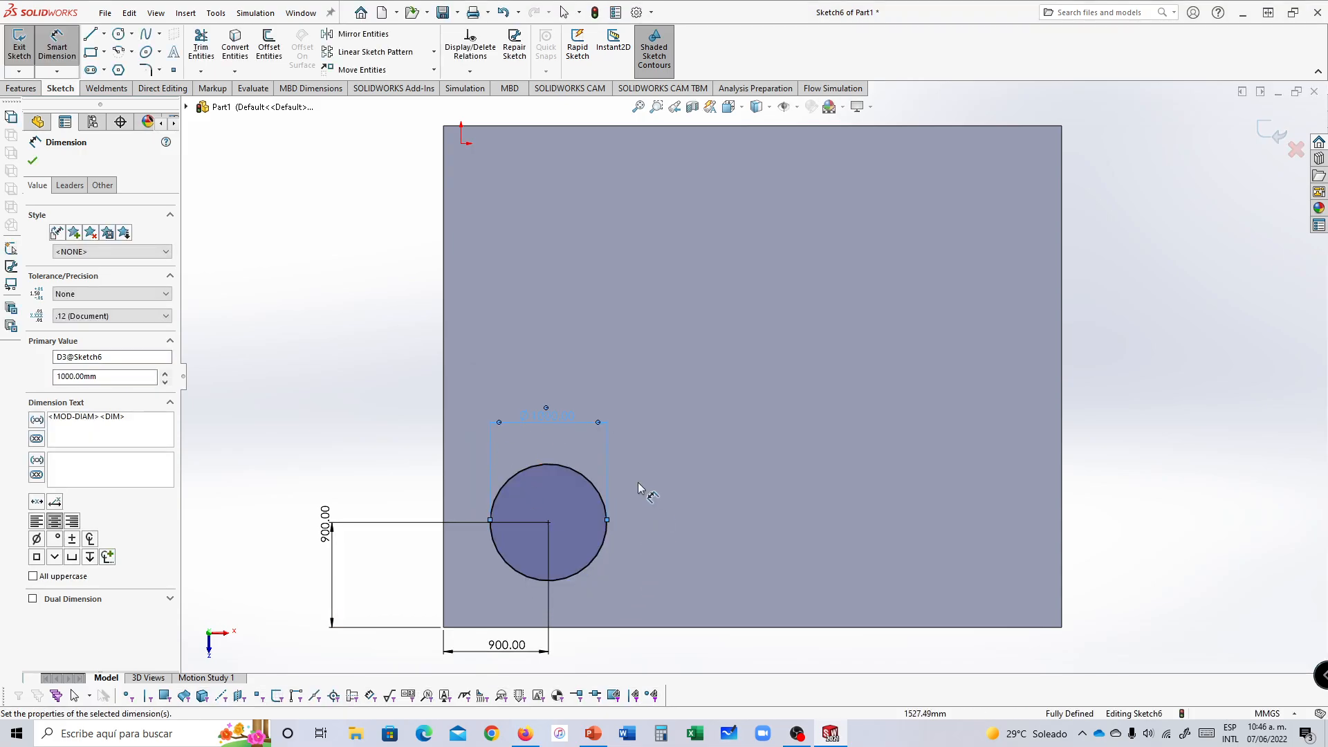
Step: Cut the roof circle 150 mm deep with a blind Extruded Cut to open the hole through the roof
{"action": "left_click", "coordinate": [21, 88]}
{"action": "left_click", "coordinate": [205, 47]}
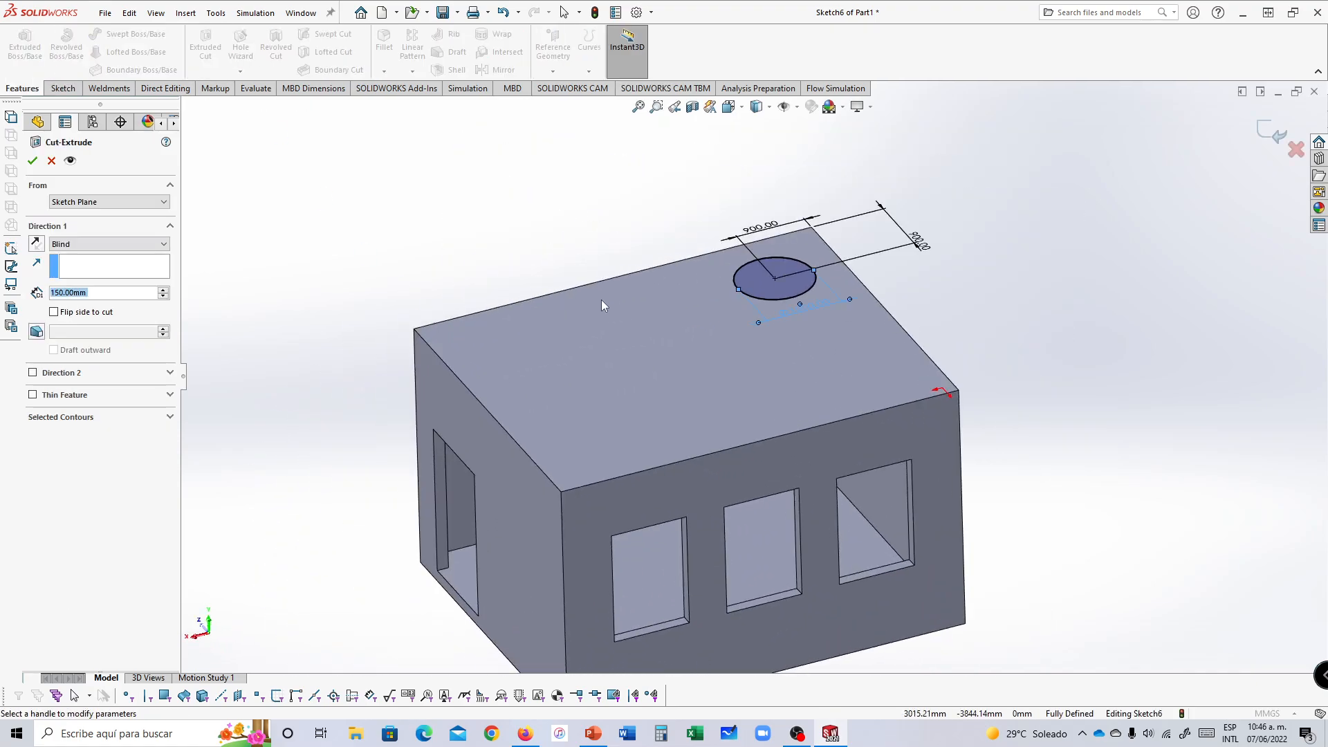
{"action": "left_click", "coordinate": [33, 160]}
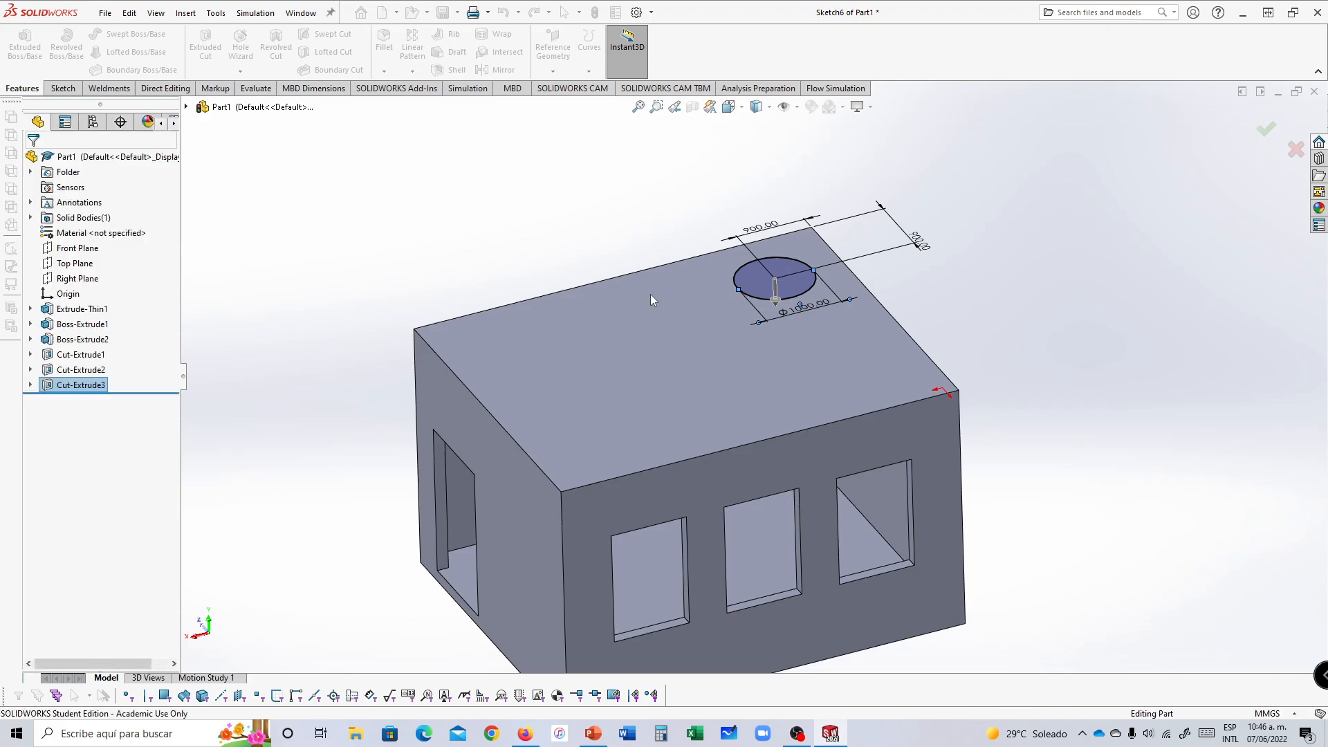
{"action": "middle_click_drag", "start_coordinate": [952, 290], "coordinate": [927, 318]}
Step: Start saving the part and create and open a new folder named classroom inside TEC de Monterrey on drive D
{"action": "left_click", "coordinate": [441, 13]}
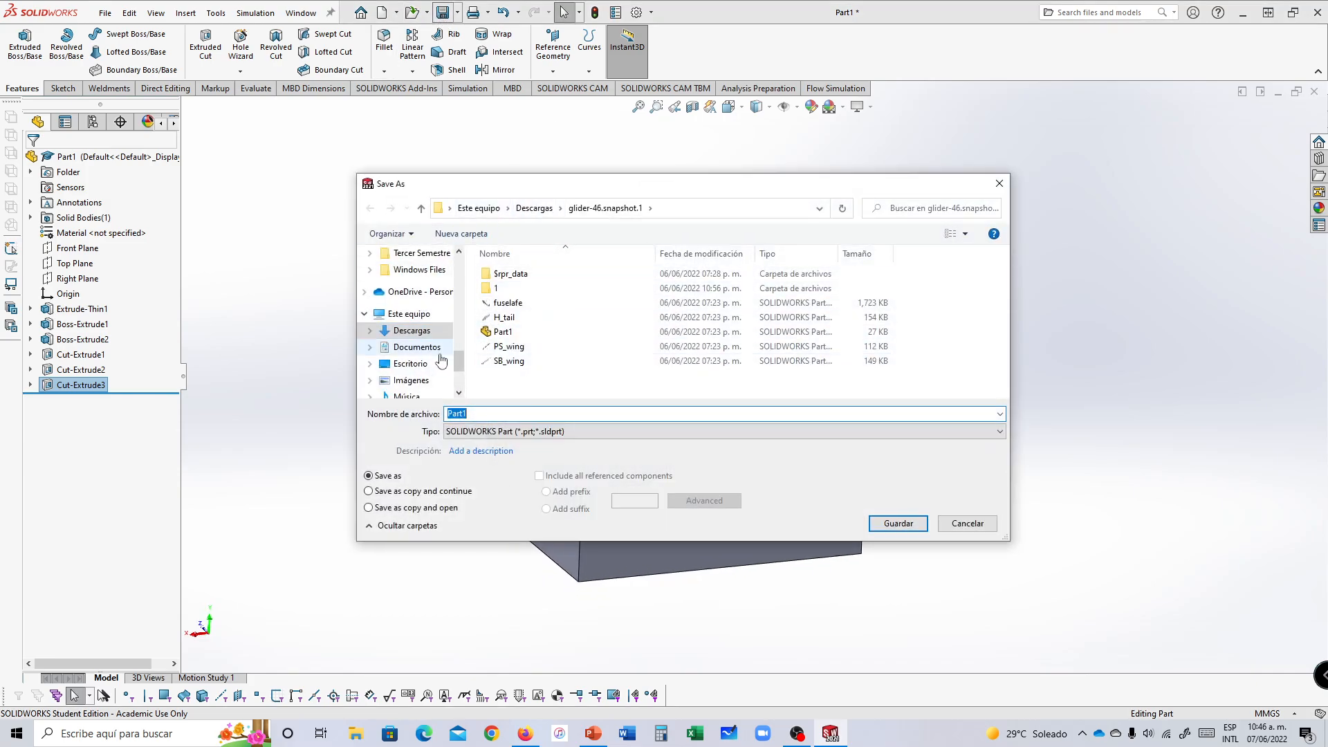
{"action": "scroll", "coordinate": [416, 356], "scroll_direction": "down", "scroll_amount": 3}
{"action": "left_click", "coordinate": [415, 356]}
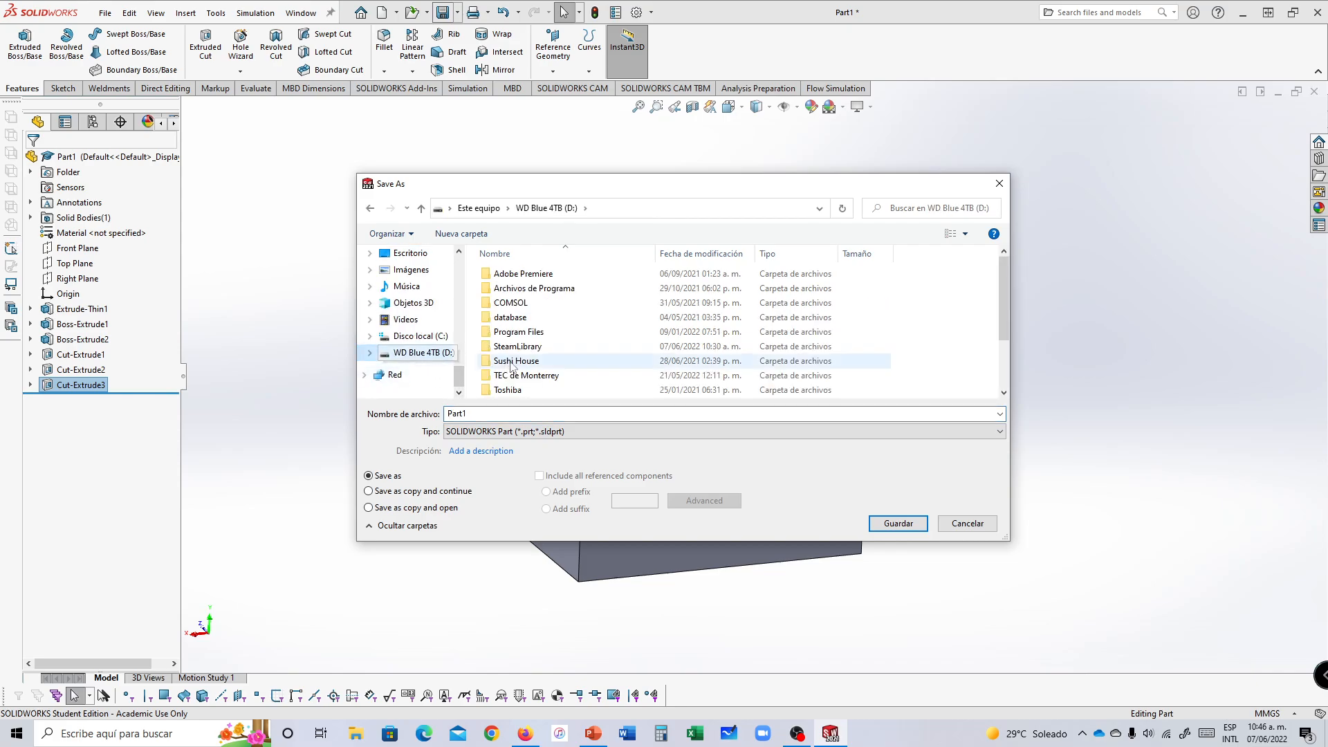
{"action": "double_click", "coordinate": [526, 375]}
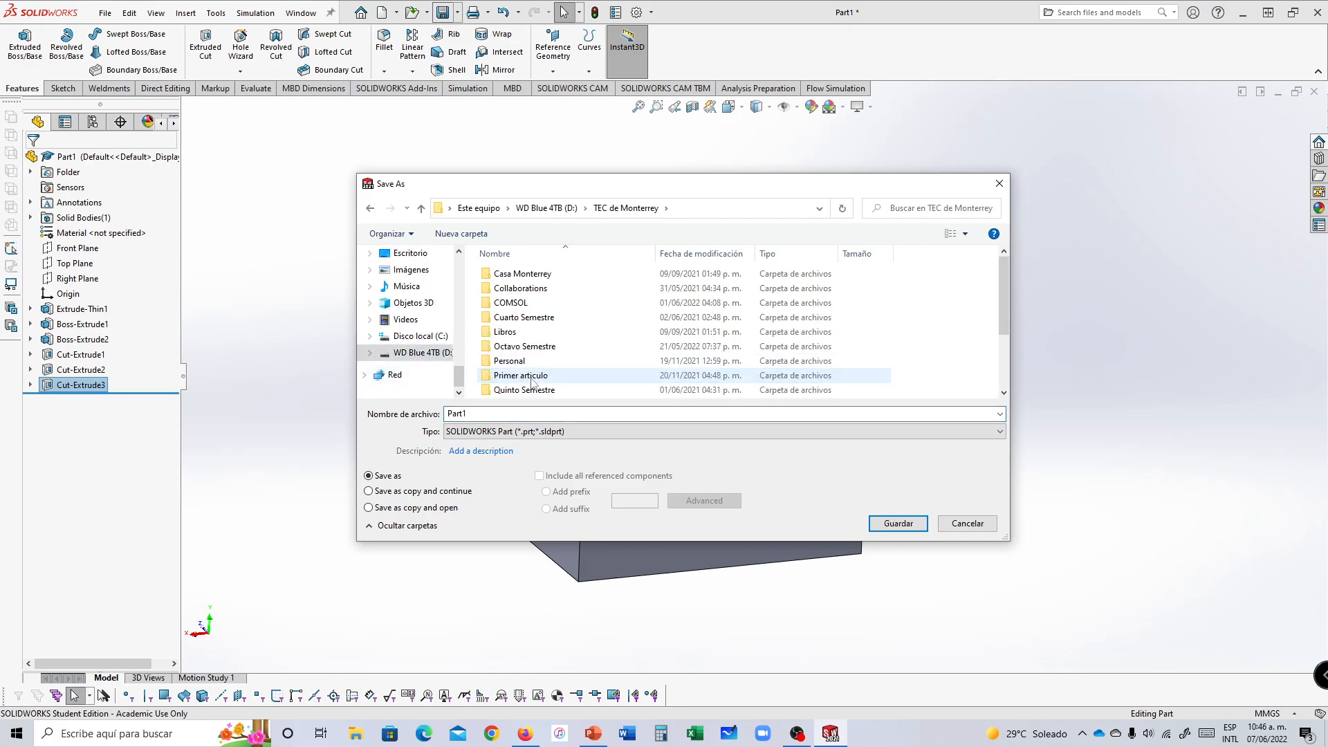
{"action": "left_click", "coordinate": [461, 234]}
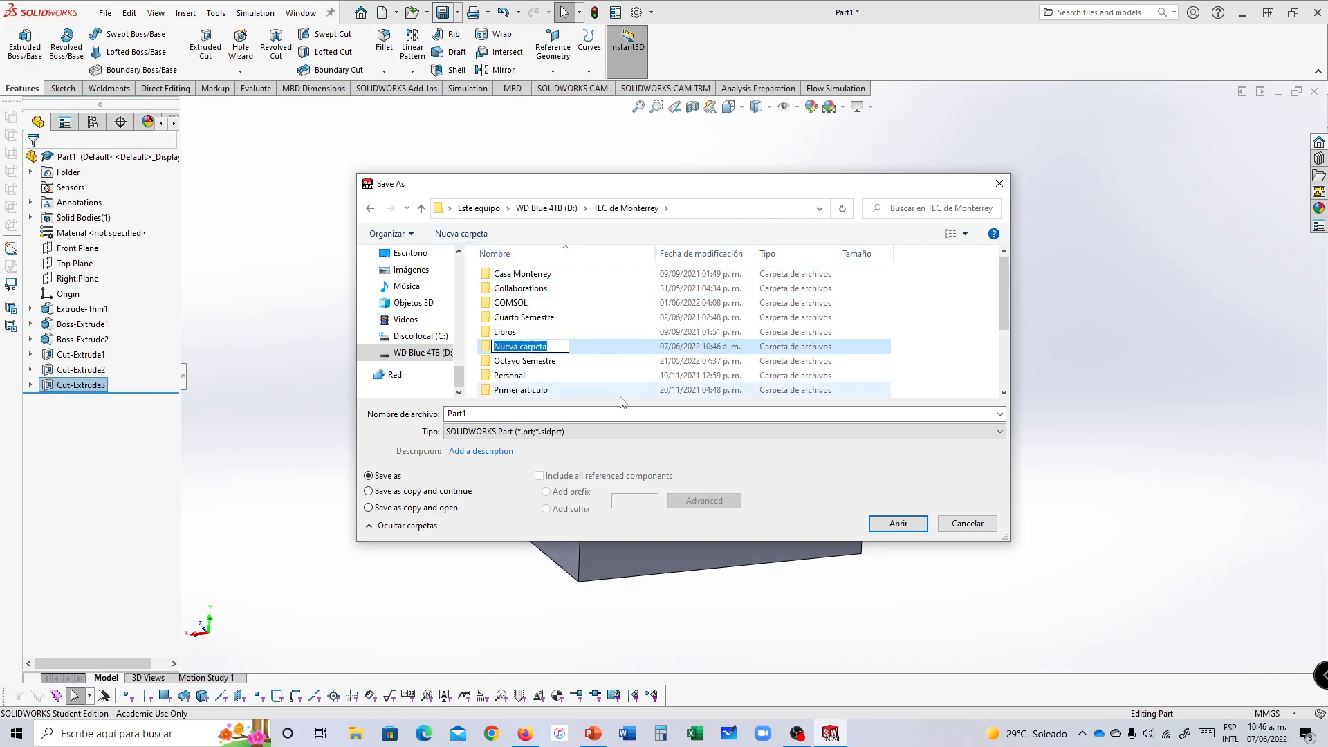
{"action": "type", "text": "classroom"}
{"action": "key", "text": "Return"}
{"action": "double_click", "coordinate": [495, 289]}
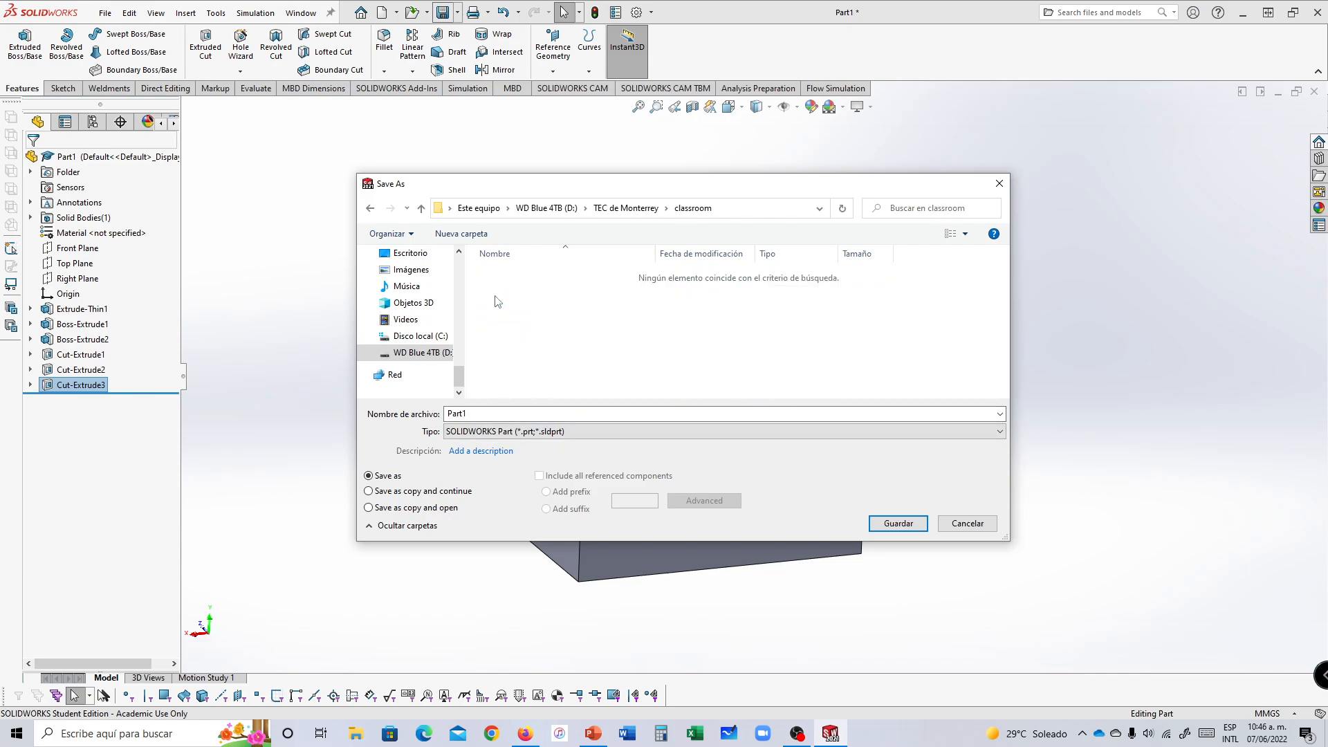
Step: Save the part under the file name classroom
{"action": "double_click", "coordinate": [508, 411]}
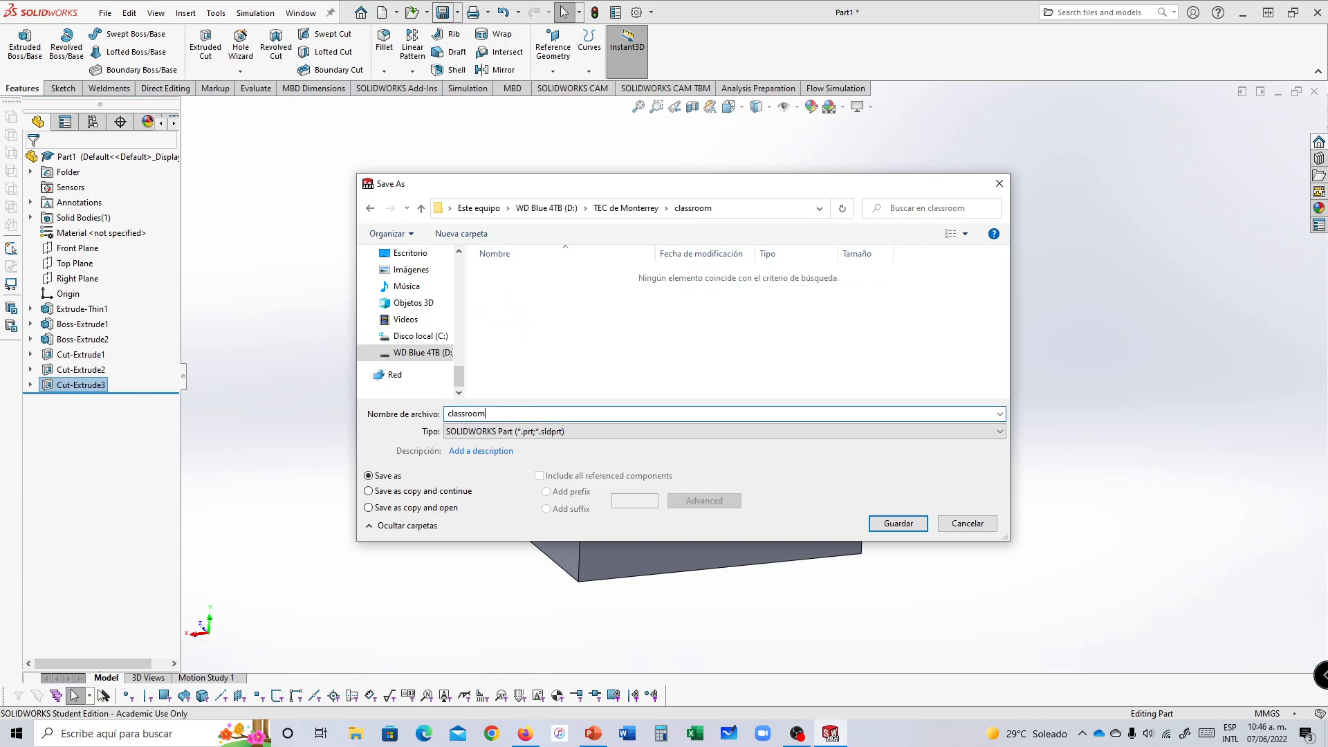
{"action": "type", "text": "classroom"}
{"action": "key", "text": "Return"}
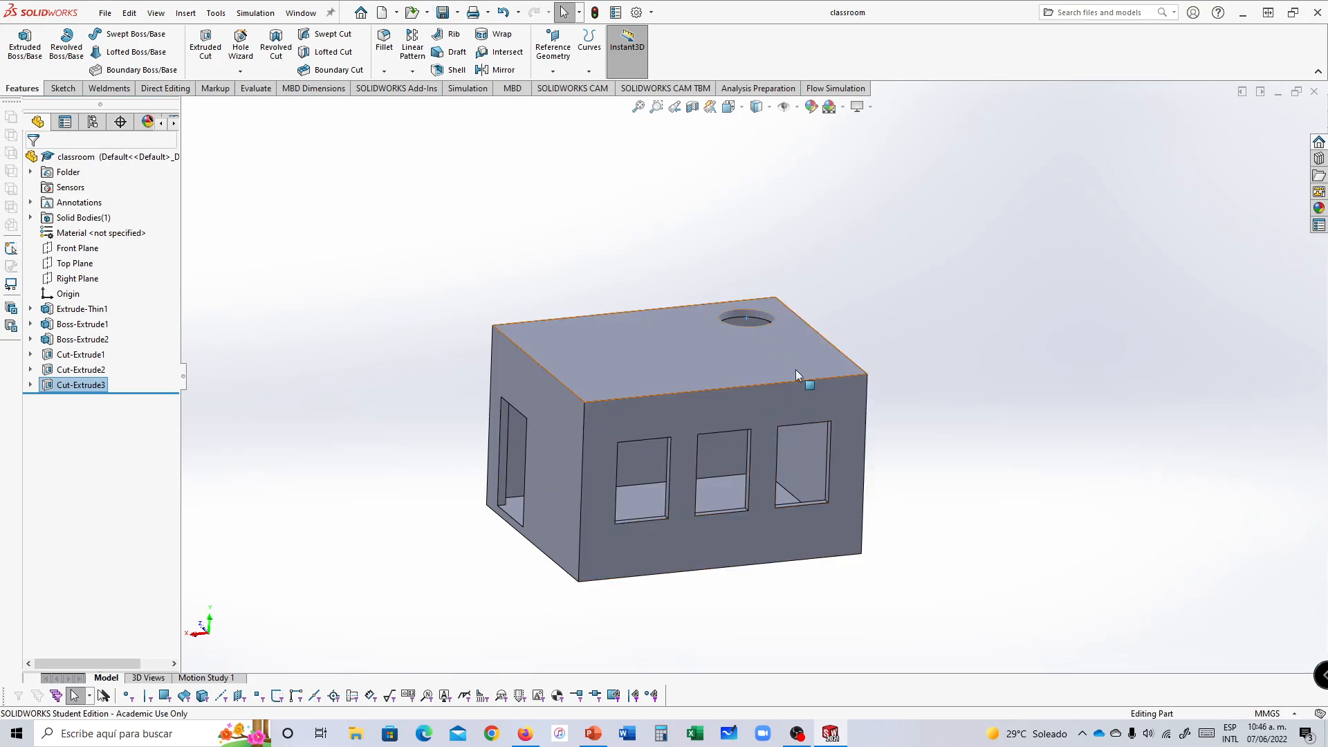
Step: Check in the add-ins list whether SOLIDWORKS Flow Simulation 2021 is active
{"action": "middle_click_drag", "start_coordinate": [796, 374], "coordinate": [875, 349]}
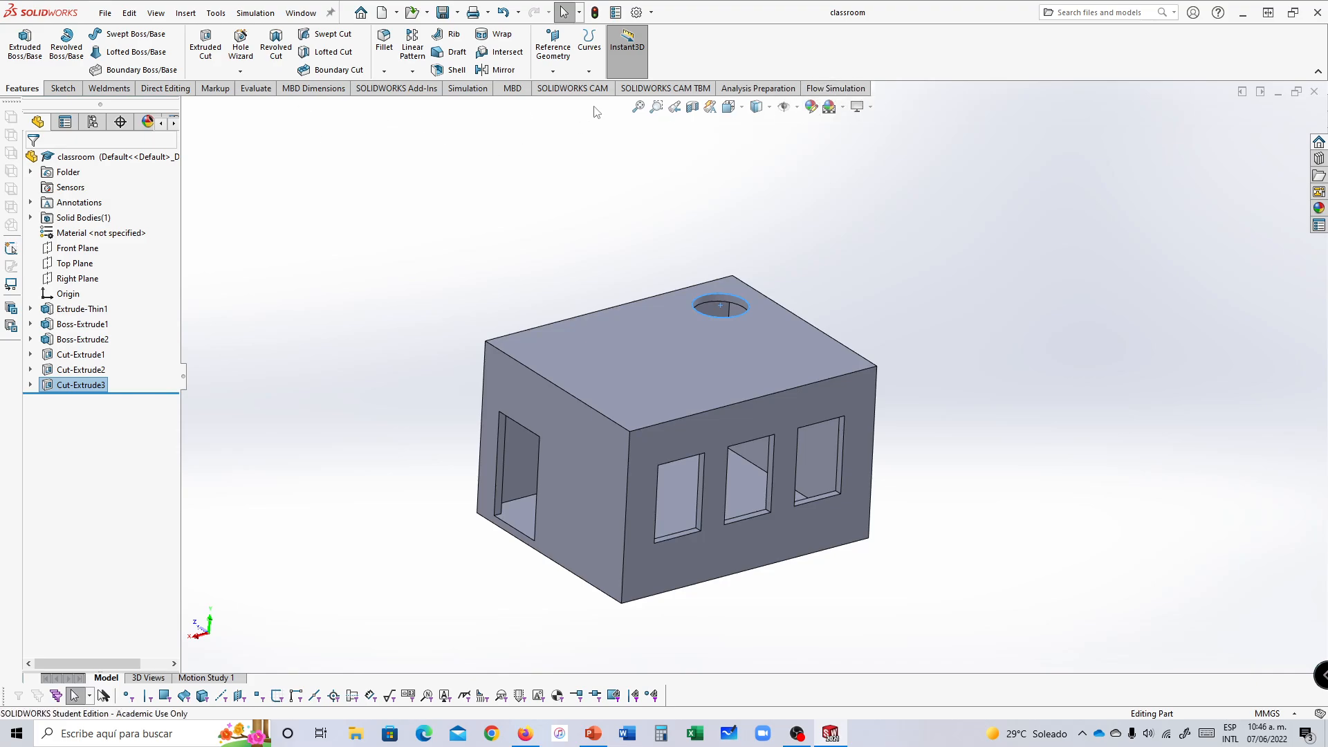
{"action": "left_click", "coordinate": [380, 90]}
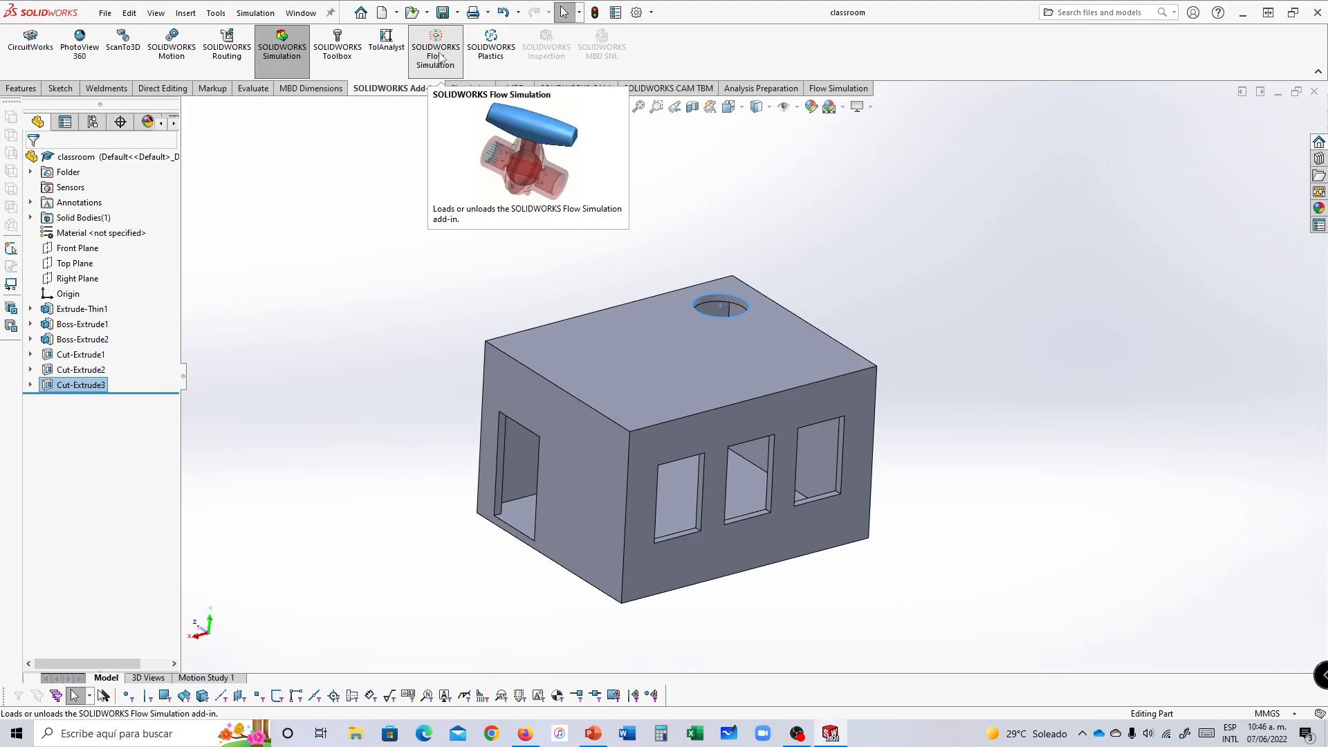
{"action": "left_click", "coordinate": [651, 13]}
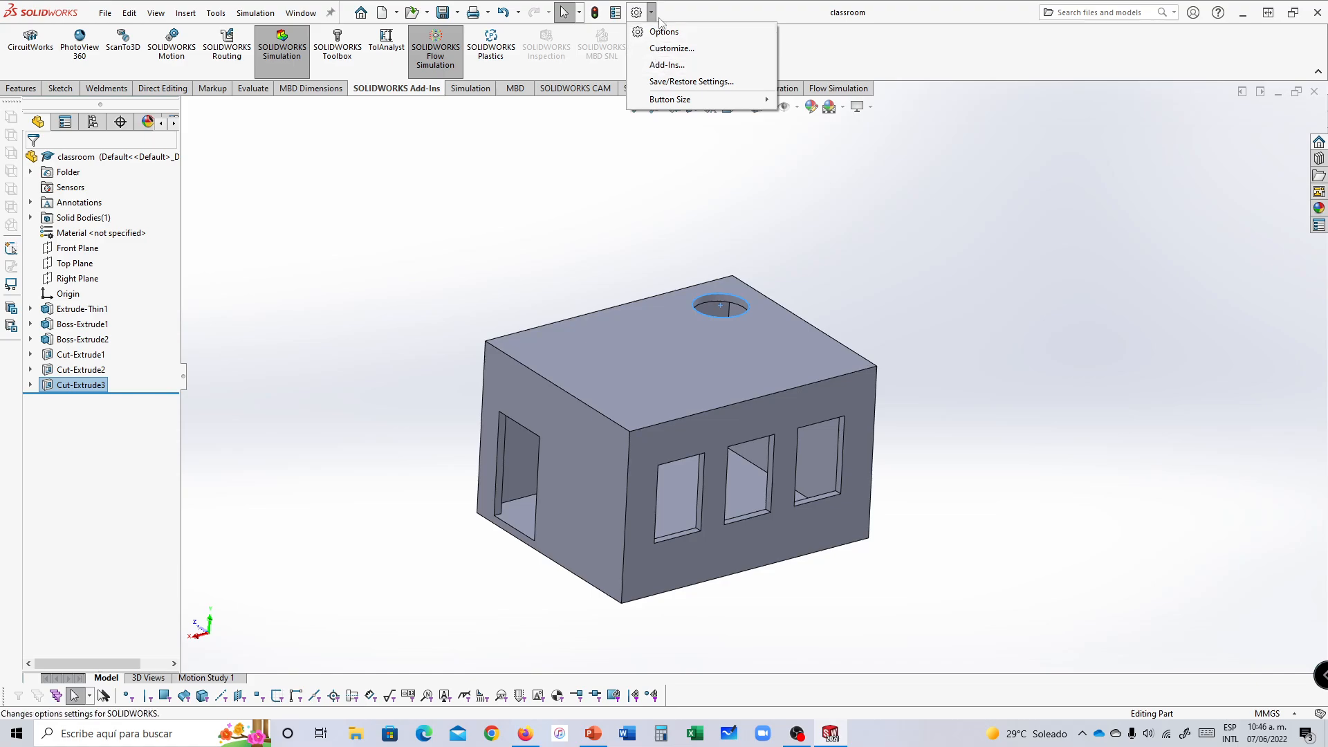
{"action": "left_click", "coordinate": [664, 65]}
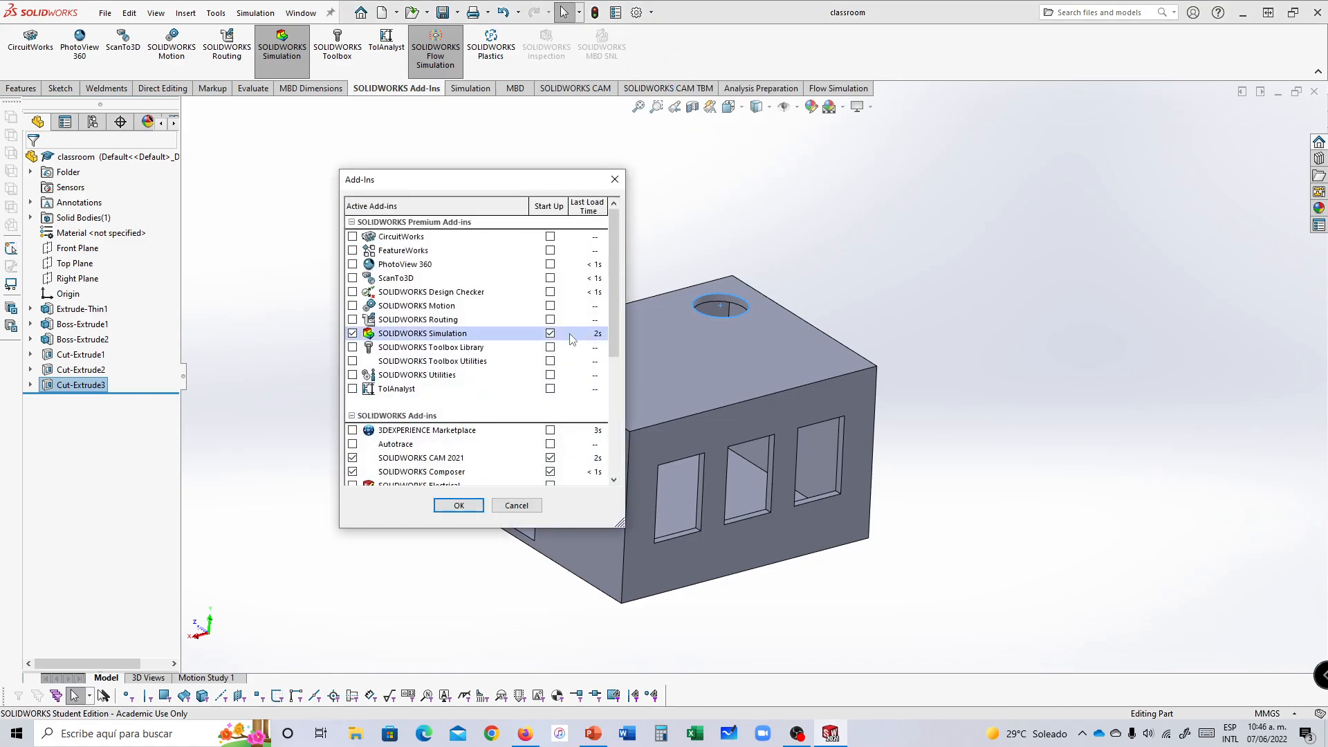
{"action": "scroll", "coordinate": [617, 315], "scroll_direction": "down", "scroll_amount": 4}
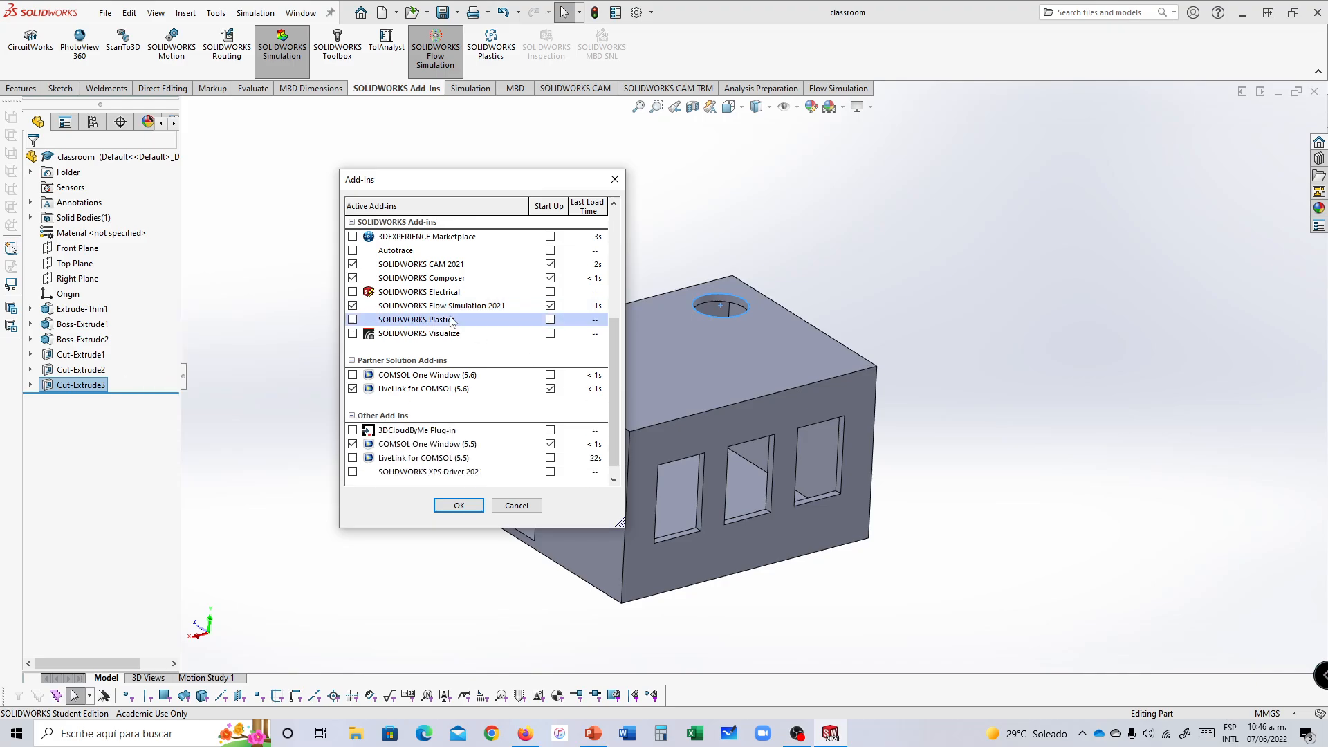
{"action": "left_click", "coordinate": [459, 505]}
{"action": "mouse_move", "coordinate": [914, 314]}
{"action": "middle_mouse_down"}
{"action": "mouse_move", "coordinate": [884, 322]}
{"action": "mouse_move", "coordinate": [907, 321]}
{"action": "middle_mouse_up"}
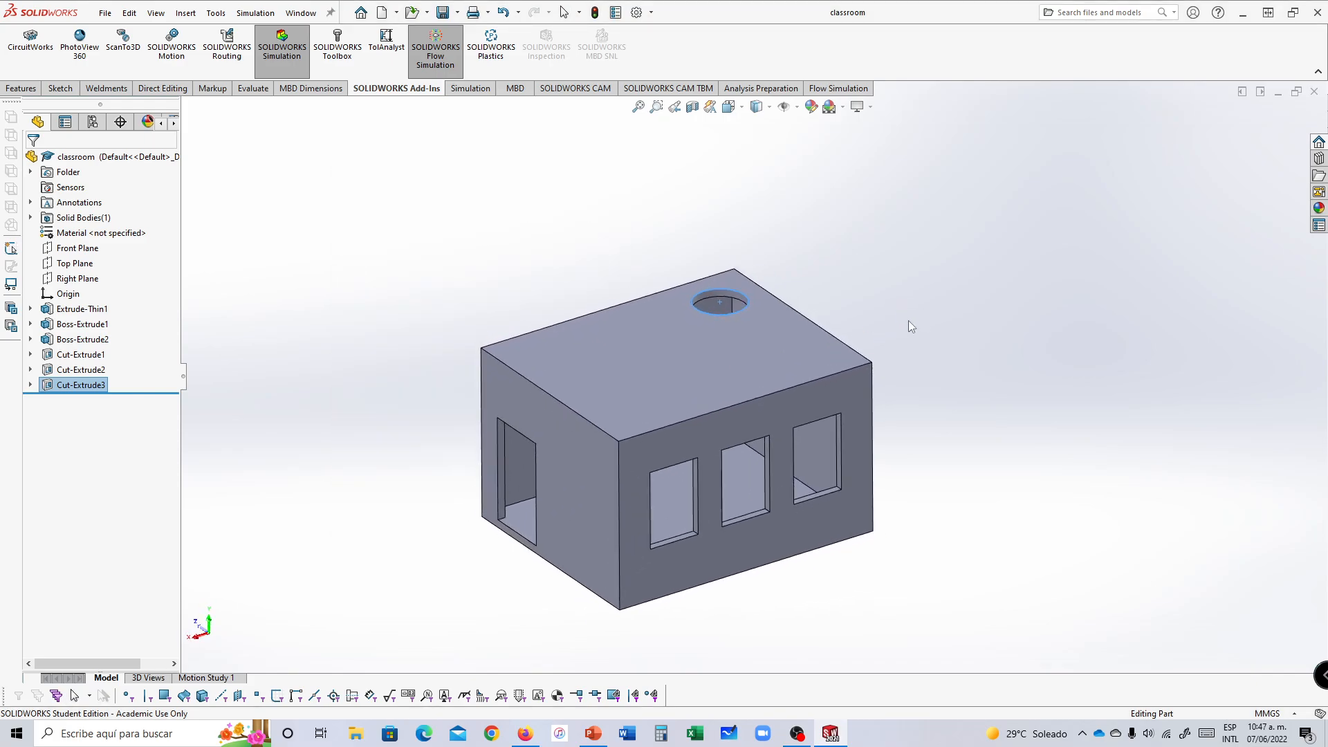
Step: Create Flow Simulation lids over the openings in the roof, the door wall and the three-window wall, and save the part
{"action": "left_click", "coordinate": [849, 90]}
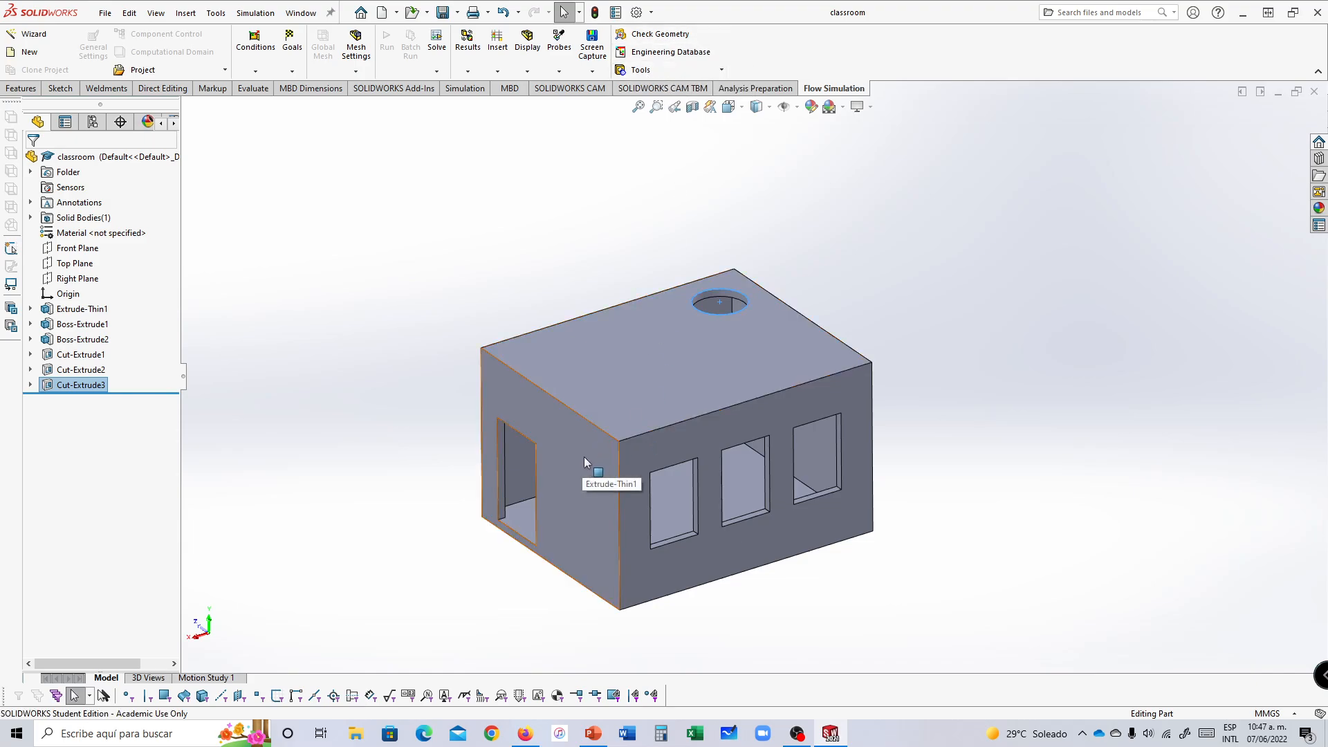
{"action": "left_click", "coordinate": [641, 70]}
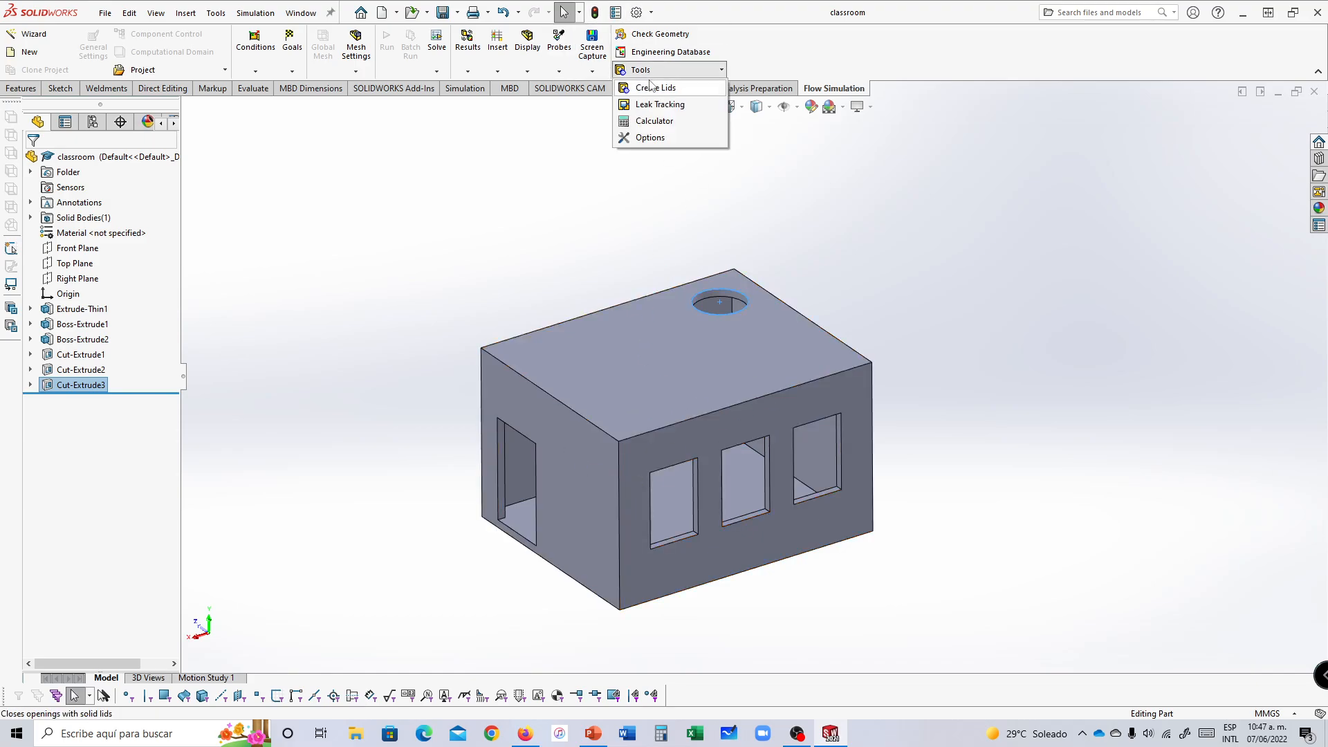
{"action": "left_click", "coordinate": [641, 73]}
{"action": "left_click", "coordinate": [644, 70]}
{"action": "left_click", "coordinate": [647, 86]}
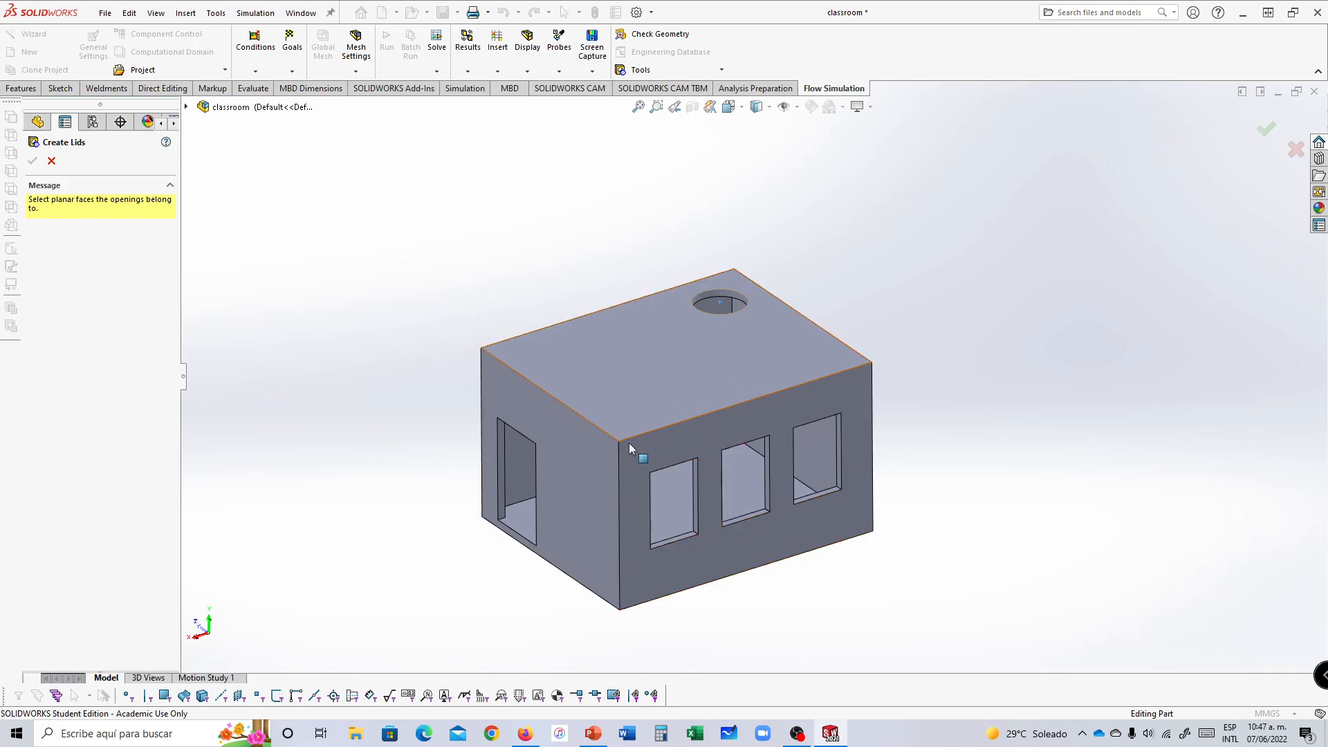
{"action": "left_click", "coordinate": [629, 385]}
{"action": "left_click", "coordinate": [587, 459]}
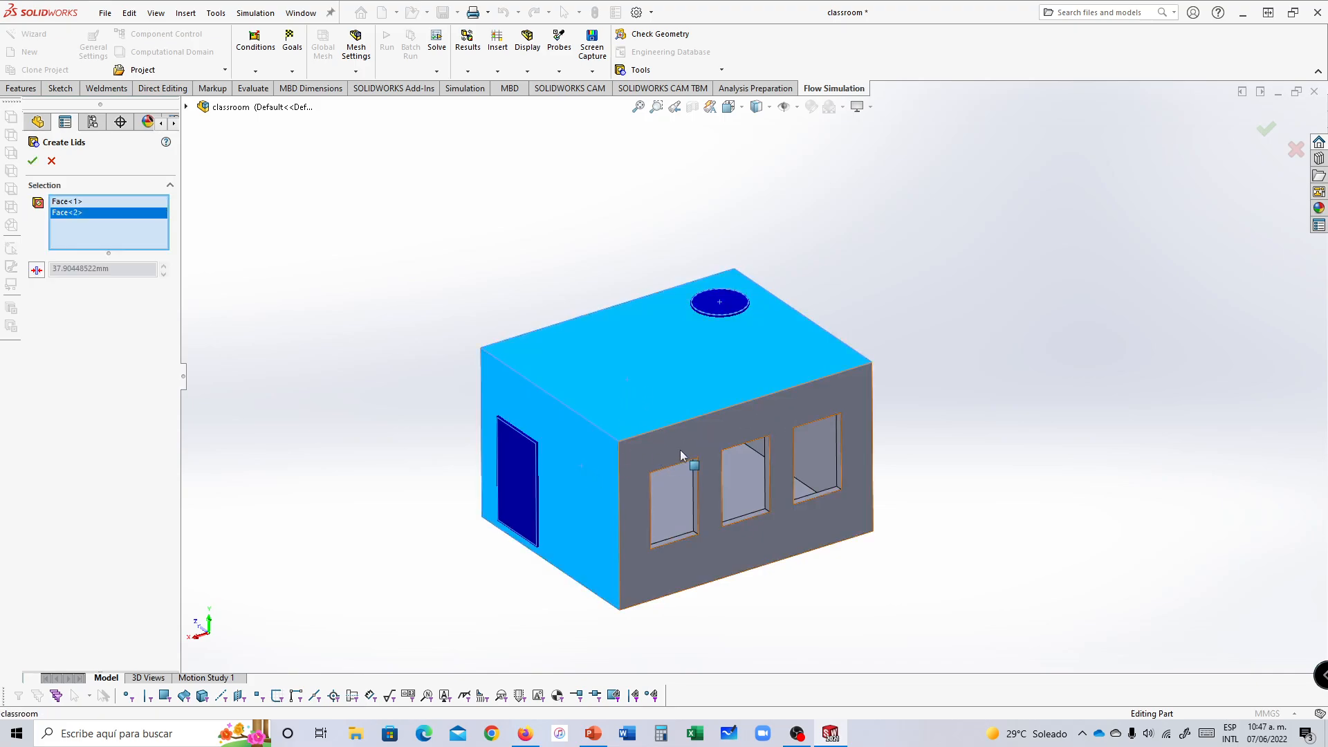
{"action": "left_click", "coordinate": [679, 450]}
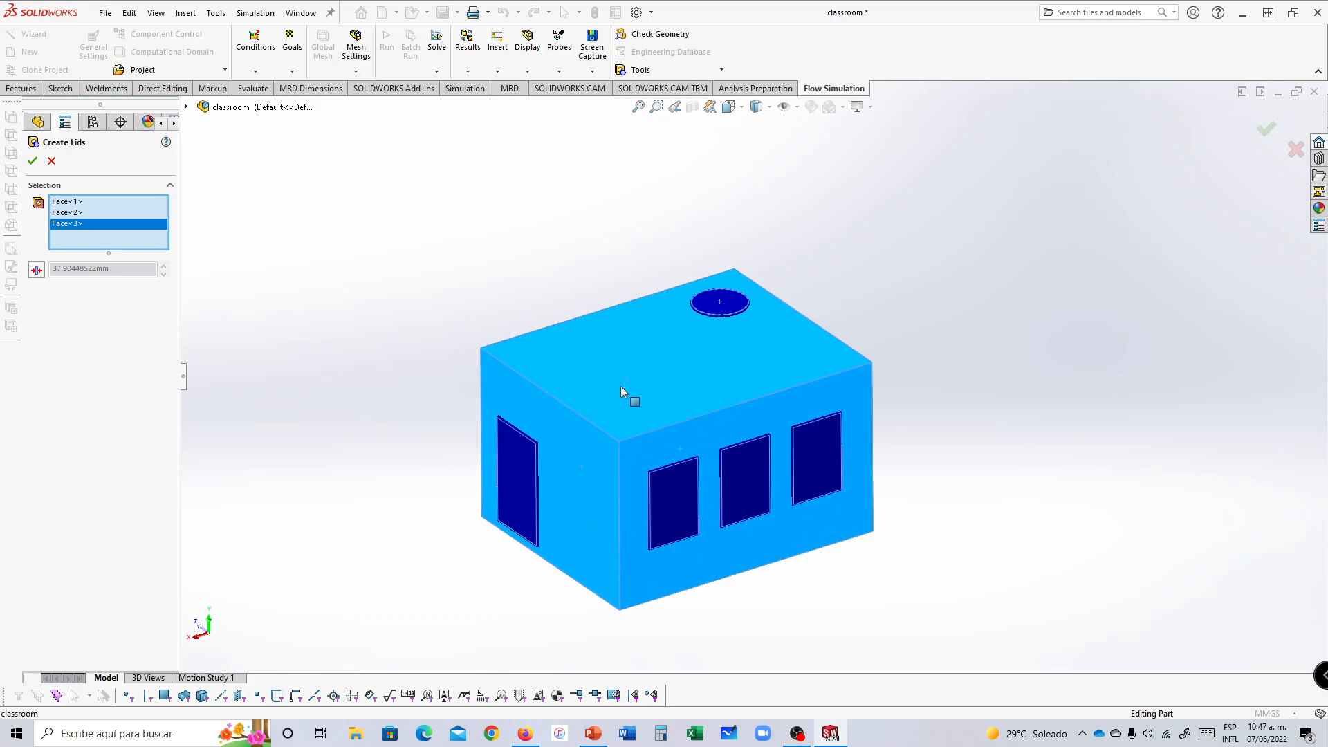
{"action": "left_click", "coordinate": [32, 161]}
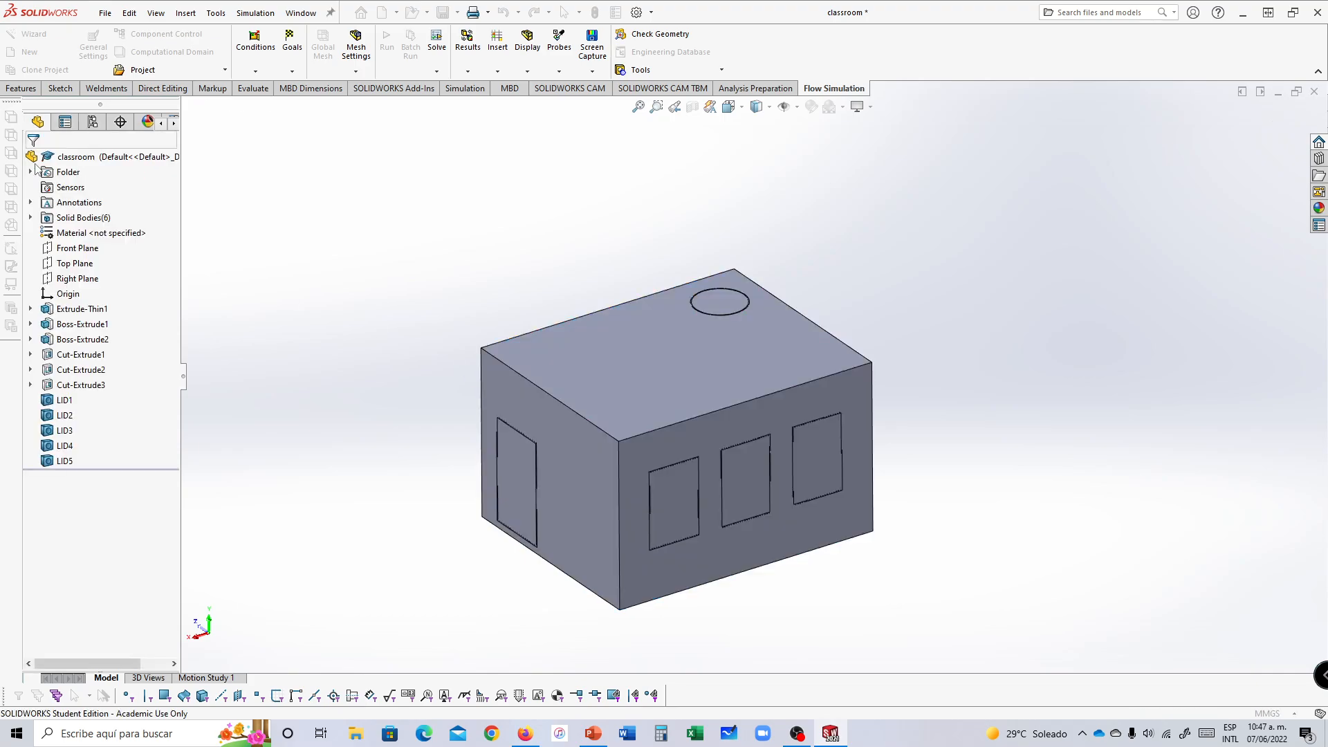
{"action": "left_click", "coordinate": [442, 12]}
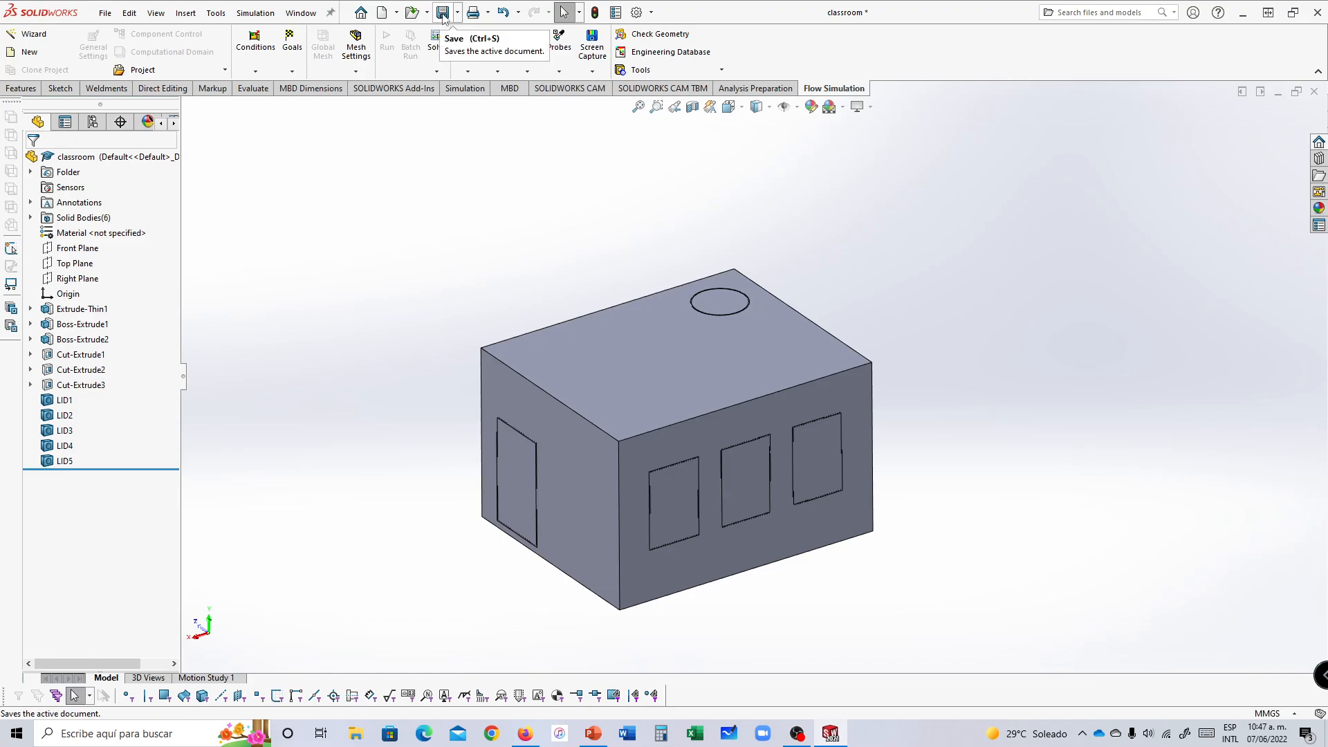
Step: Start a Flow Simulation wizard project named classroom in the current configuration and accept the SI (m-kg-s) unit system
{"action": "left_click", "coordinate": [44, 40]}
{"action": "double_click", "coordinate": [637, 240]}
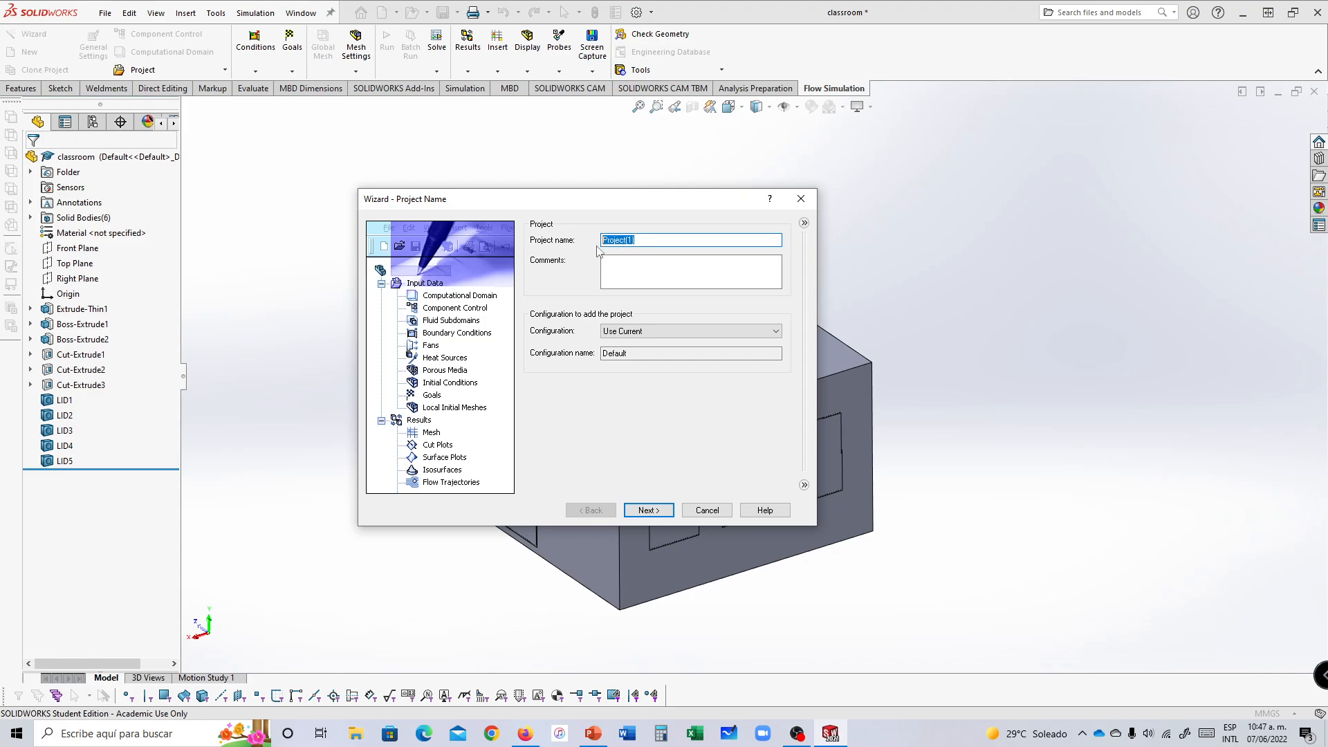
{"action": "type", "text": "classroom"}
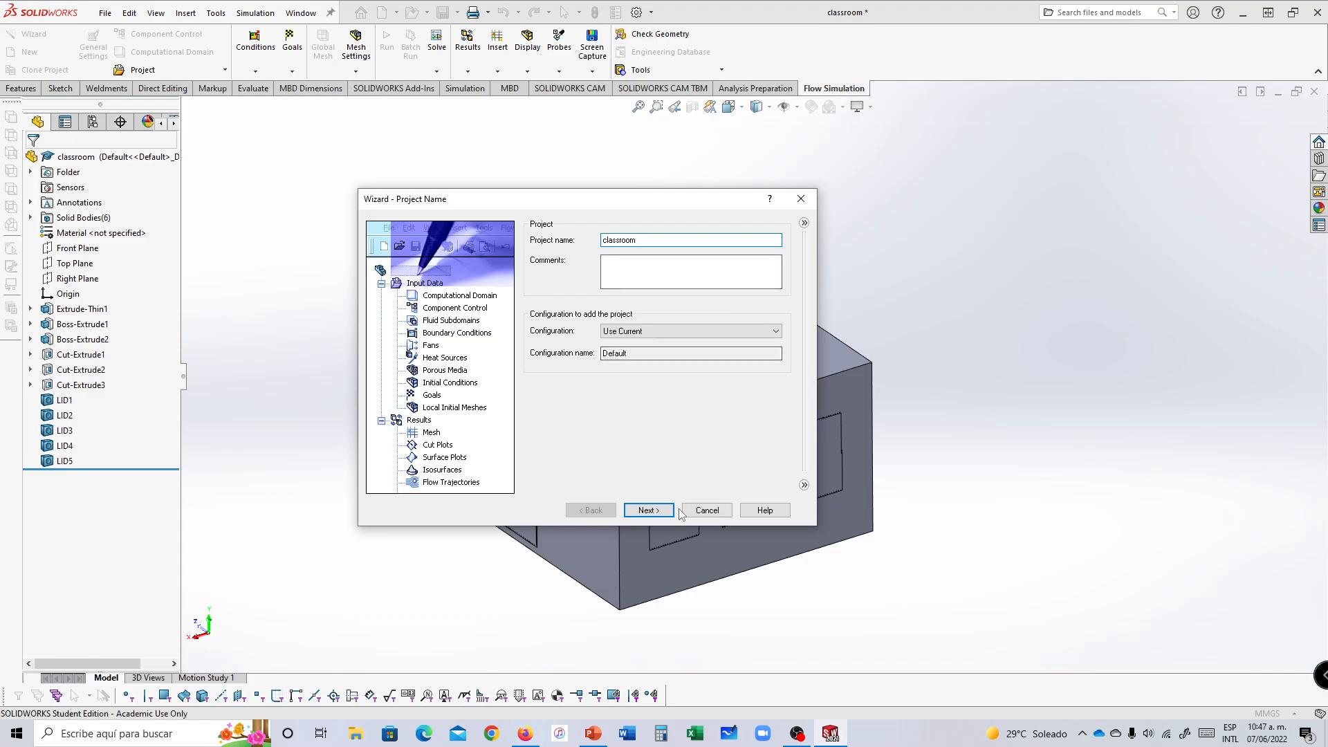
{"action": "left_click", "coordinate": [639, 507]}
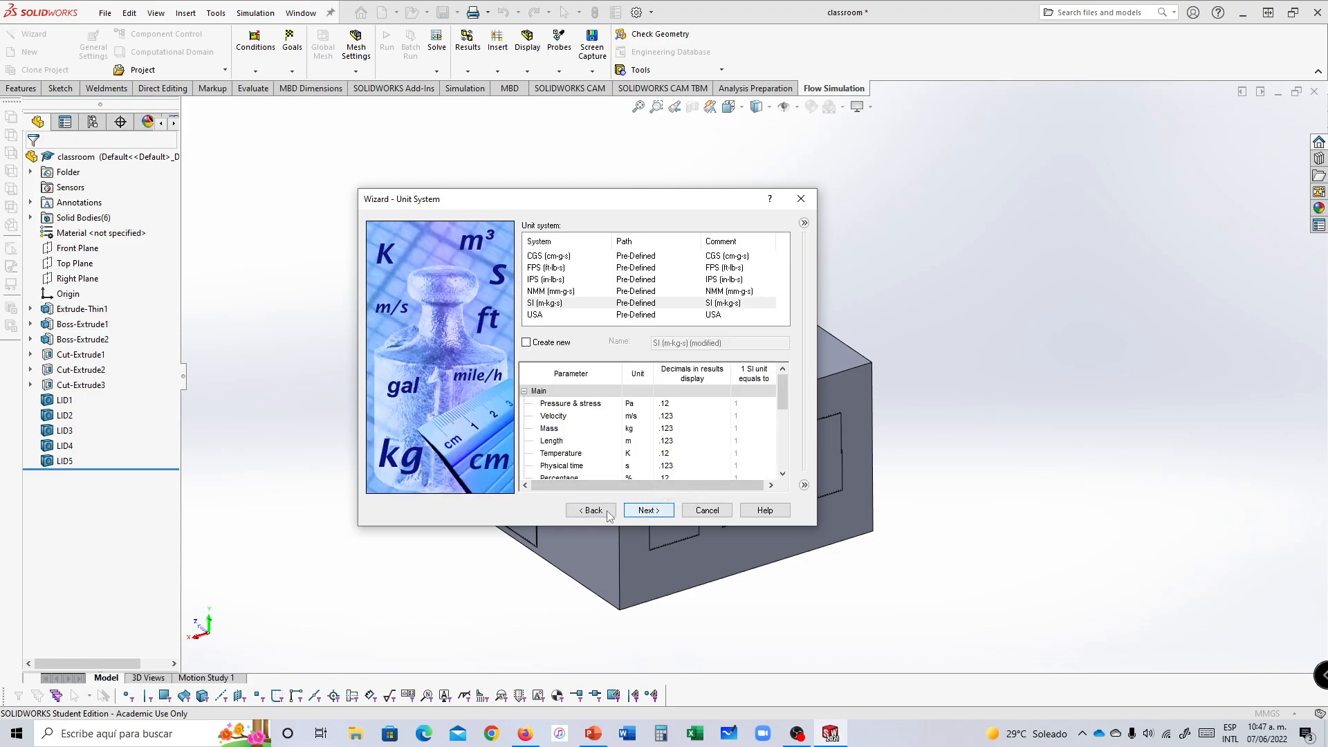
{"action": "left_click", "coordinate": [648, 509]}
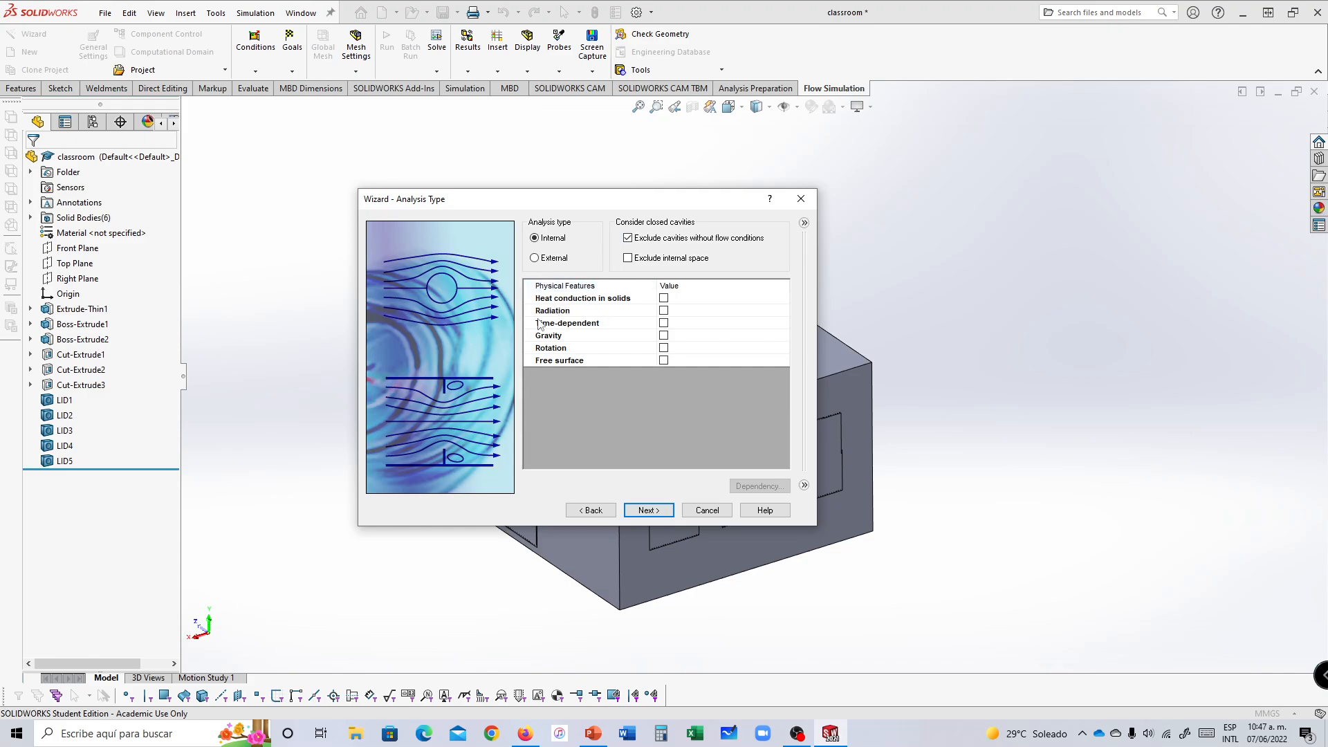
Step: Enable time-dependent analysis with a total analysis time of 60 s and an output time step of 5 s
{"action": "left_click", "coordinate": [664, 323]}
{"action": "left_click", "coordinate": [666, 335]}
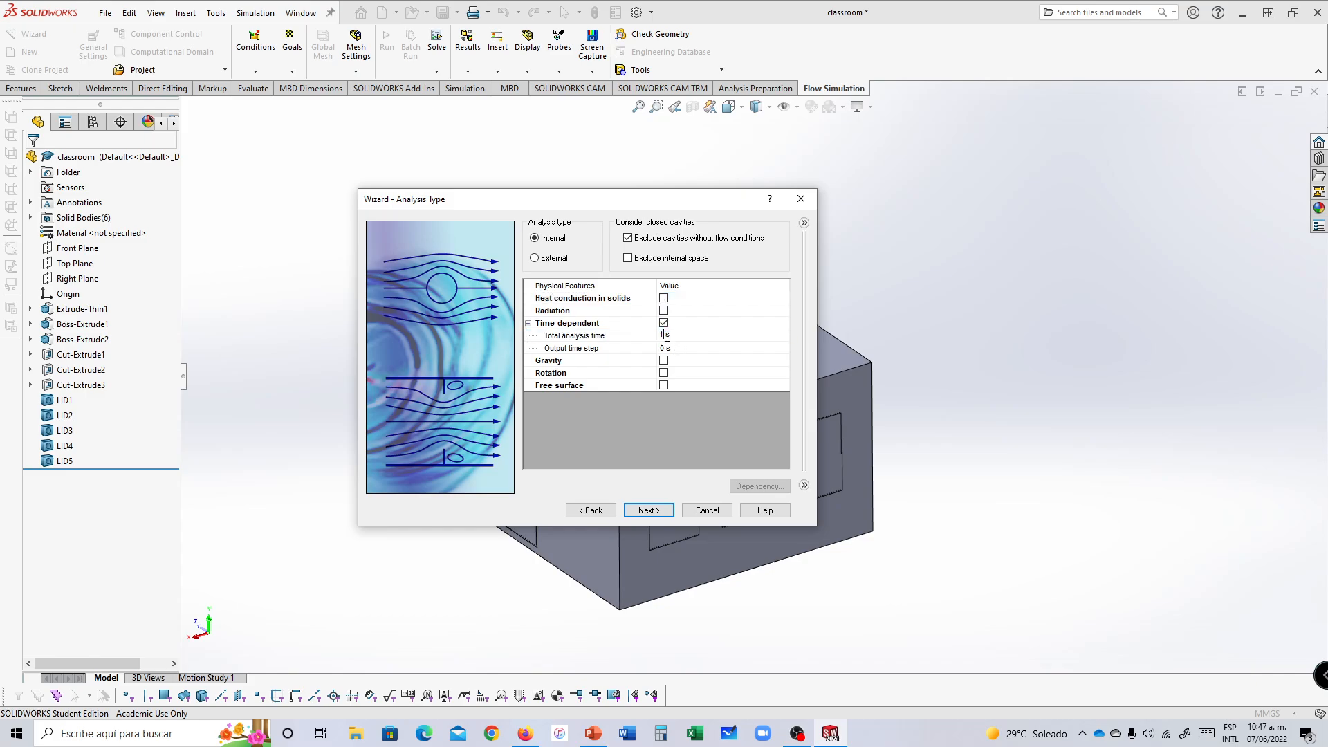
{"action": "type", "text": "60"}
{"action": "left_click", "coordinate": [664, 348]}
{"action": "type", "text": "5"}
Step: Enable gravity with a Y component of -9.81 m/s^2 and a Z component of 0, and accept the analysis type settings
{"action": "left_click", "coordinate": [664, 361]}
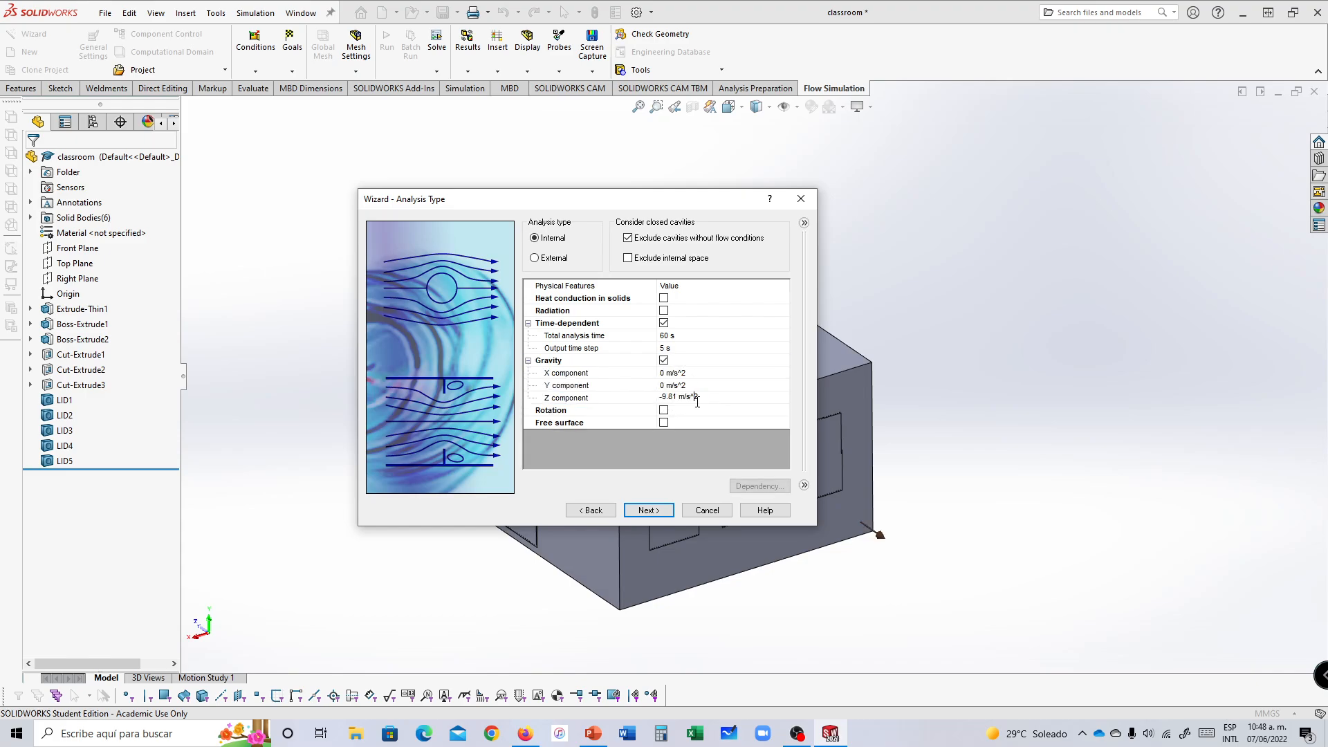
{"action": "left_click", "coordinate": [692, 398]}
{"action": "key", "text": "ctrl+c"}
{"action": "left_click", "coordinate": [704, 387]}
{"action": "left_click_drag", "start_coordinate": [702, 387], "coordinate": [648, 423]}
{"action": "key", "text": "ctrl+v"}
{"action": "left_click", "coordinate": [704, 399]}
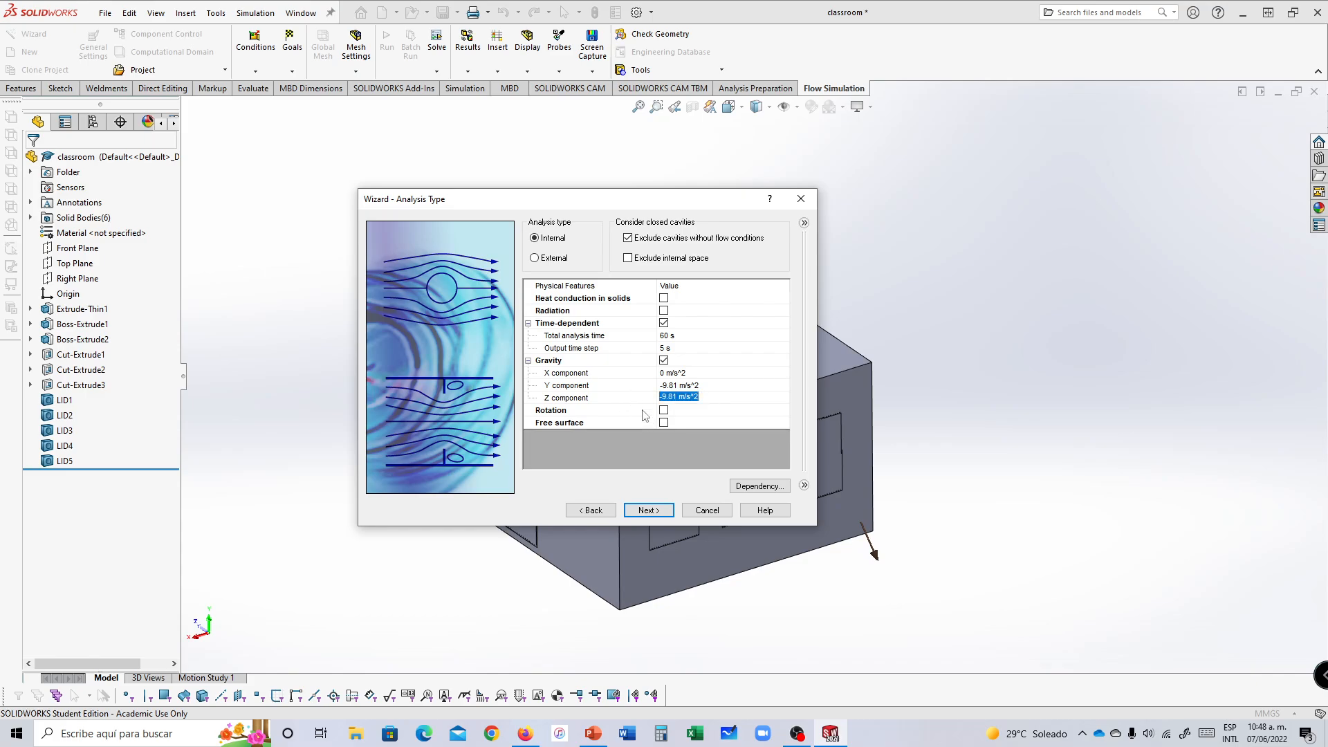
{"action": "type", "text": "0"}
{"action": "left_click", "coordinate": [590, 445]}
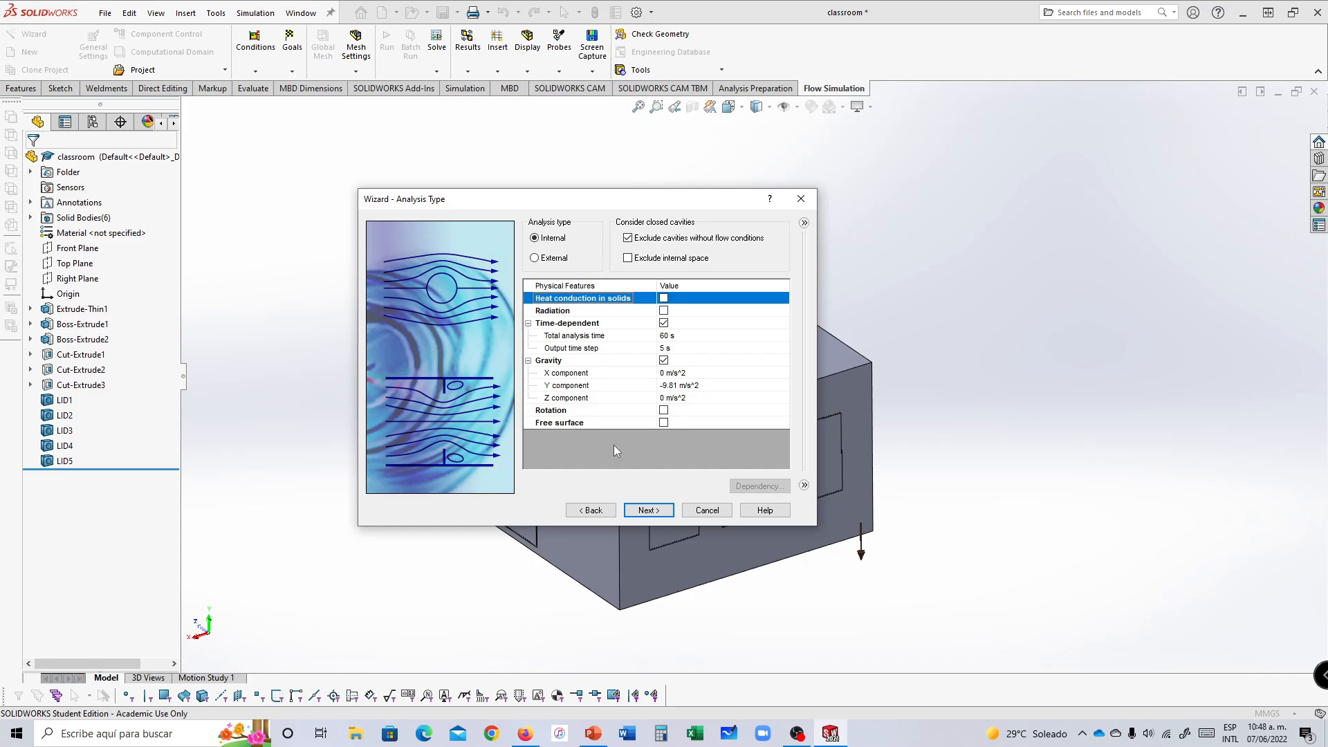
{"action": "left_click", "coordinate": [662, 512]}
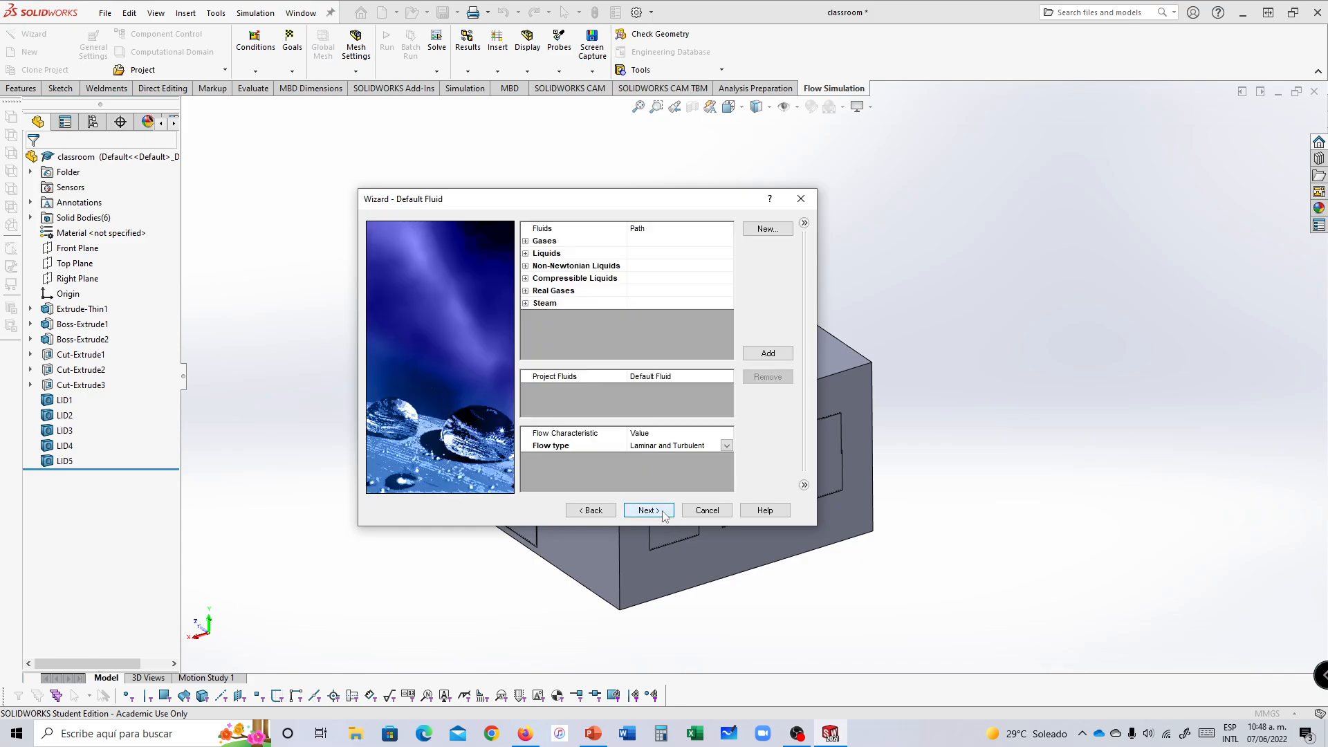
Step: Add the predefined gases Air and Carbon dioxide as project fluids
{"action": "left_click", "coordinate": [526, 241]}
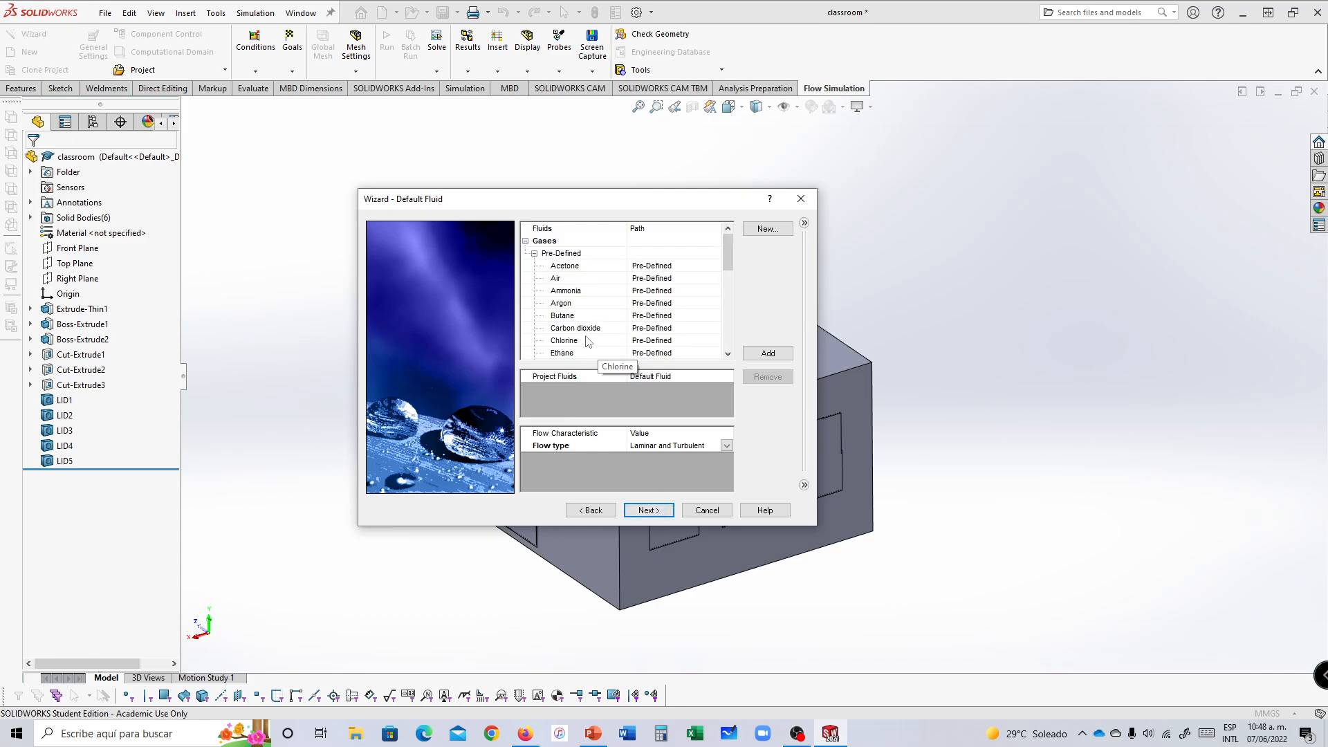
{"action": "left_click_drag", "start_coordinate": [584, 278], "coordinate": [738, 356]}
{"action": "left_click", "coordinate": [766, 353]}
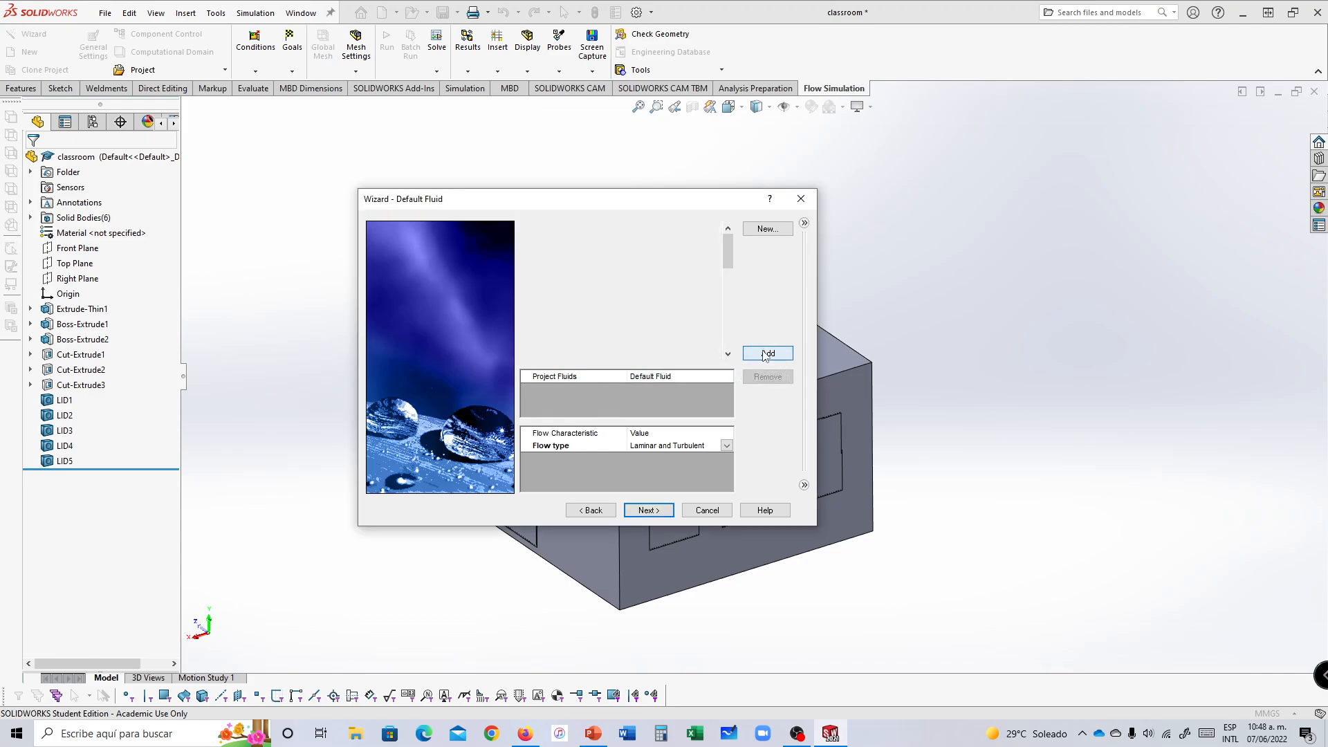
{"action": "left_click", "coordinate": [580, 317]}
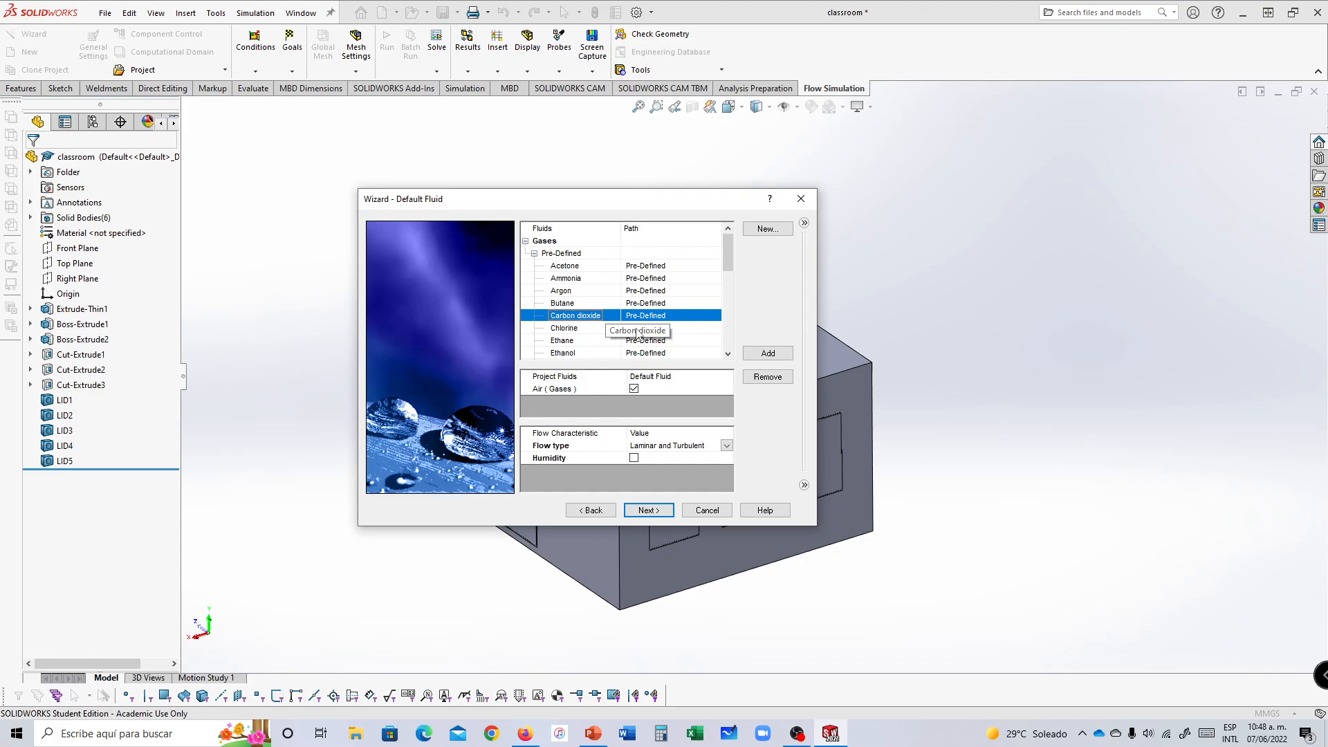
{"action": "left_click", "coordinate": [767, 353]}
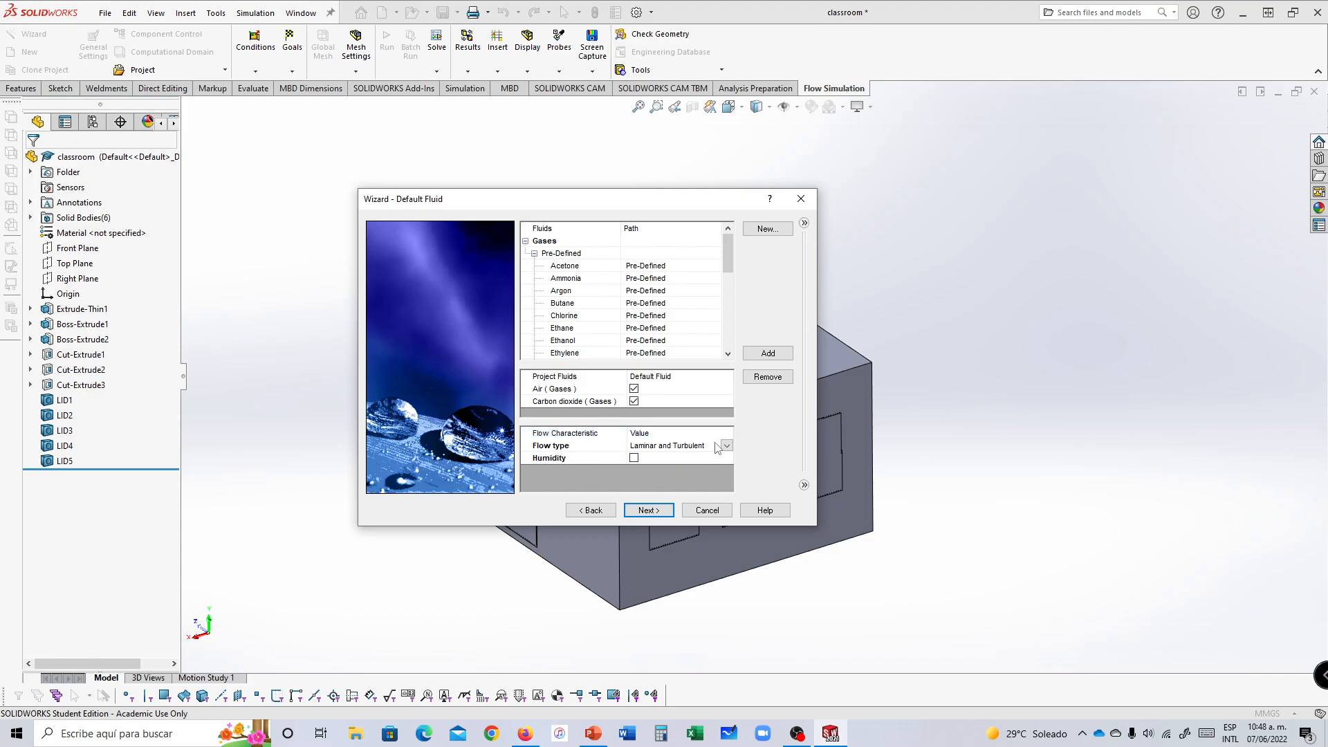
Step: Accept the default flow and wall settings, set initial mass fractions of 0.9991 air and 0.0009 carbon dioxide, and finish the wizard
{"action": "left_click", "coordinate": [655, 512]}
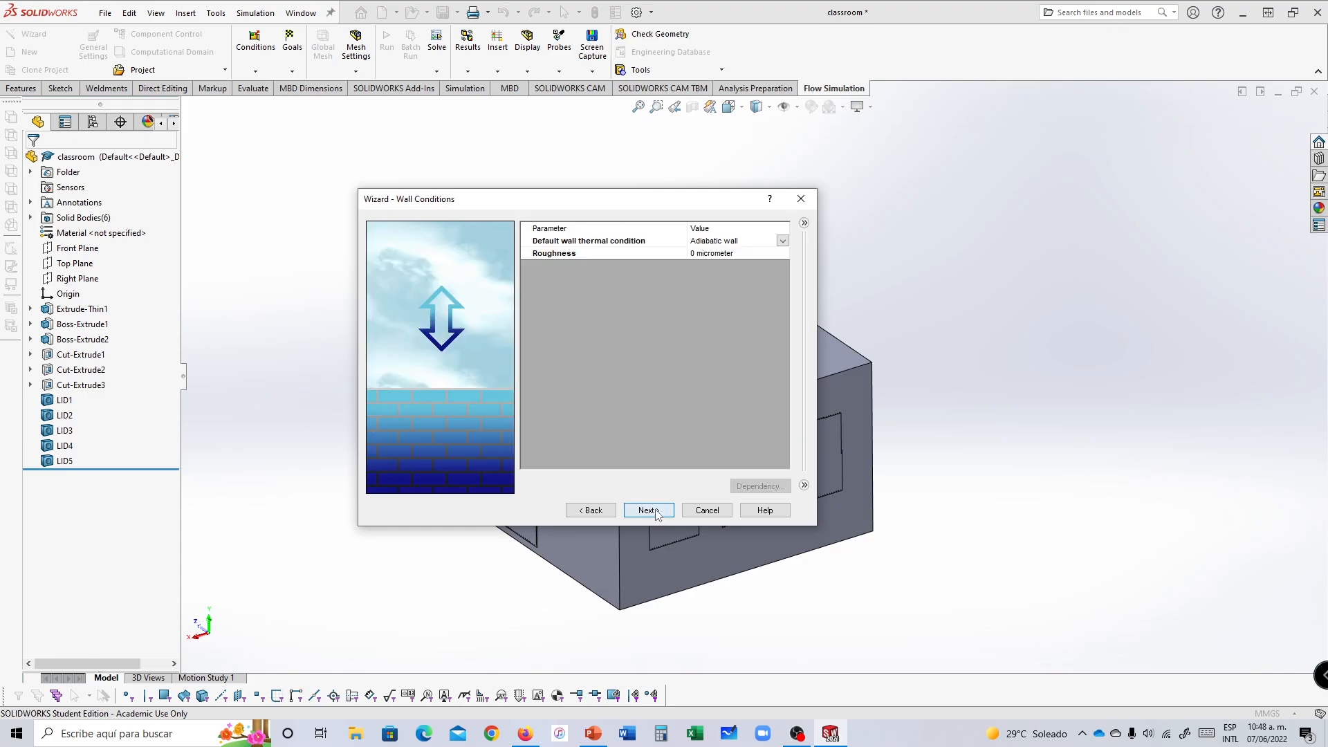
{"action": "left_click", "coordinate": [655, 512]}
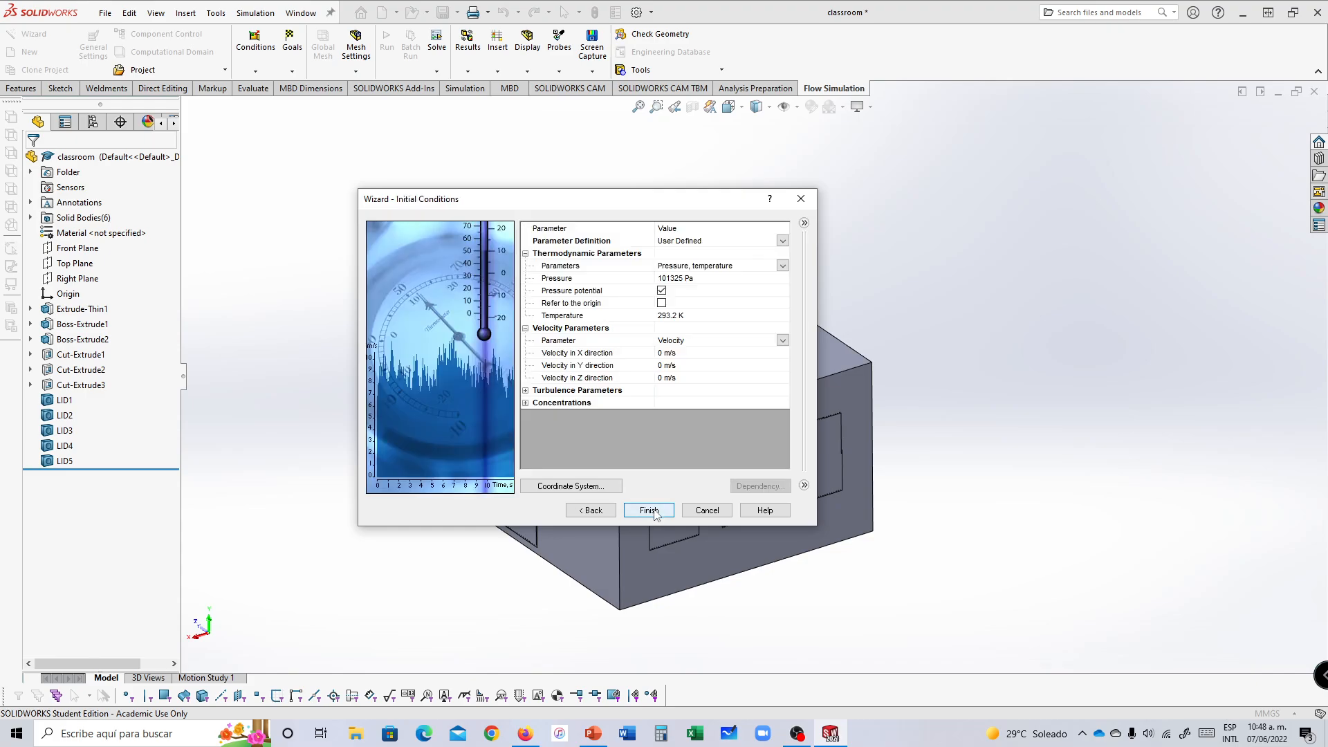
{"action": "left_click", "coordinate": [525, 403]}
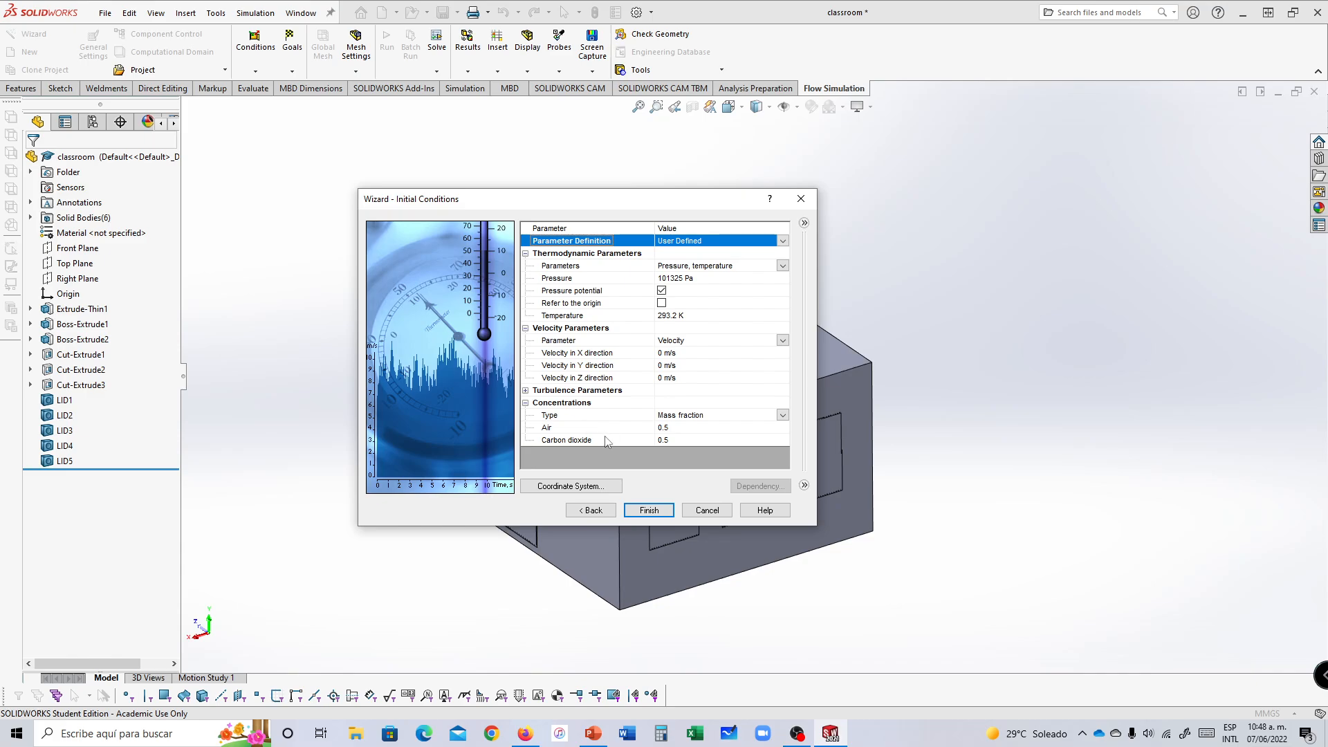
{"action": "left_click", "coordinate": [671, 441]}
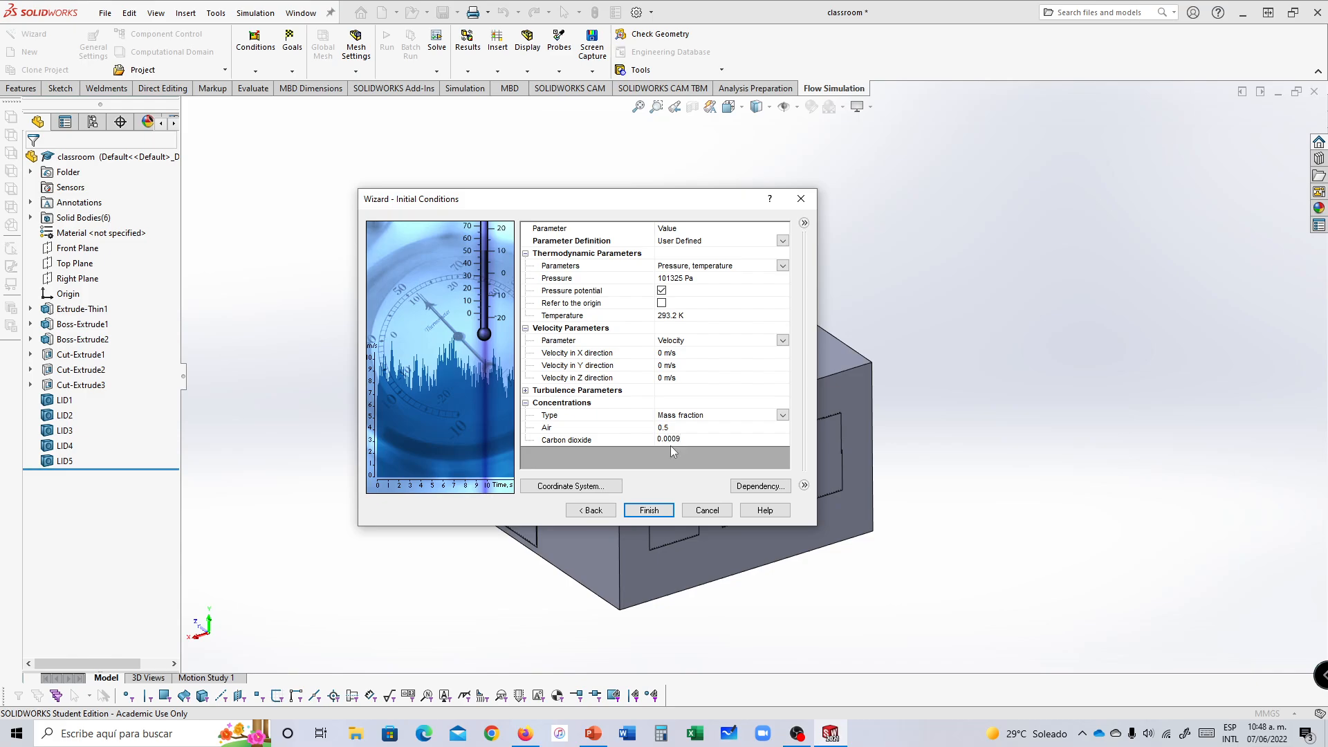
{"action": "left_click", "coordinate": [661, 428]}
{"action": "type", "text": "0"}
{"action": "left_click", "coordinate": [687, 468]}
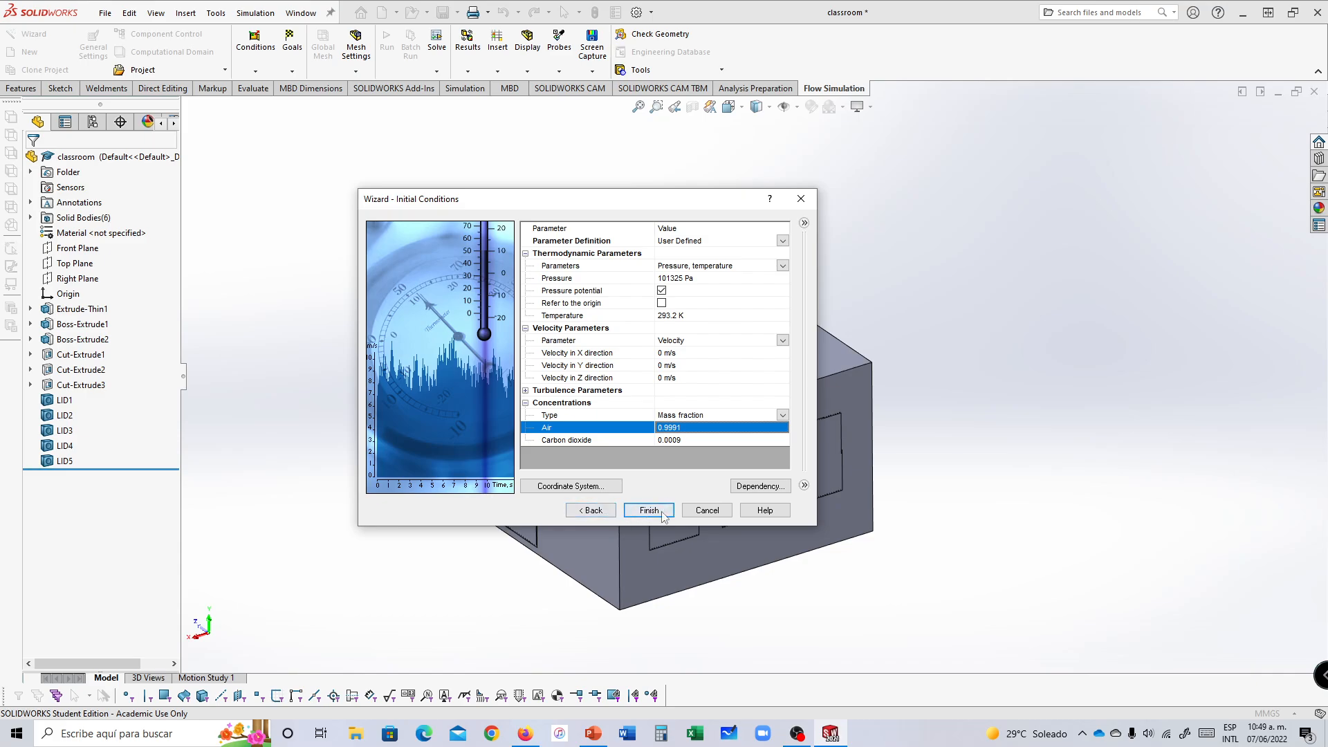
{"action": "left_click", "coordinate": [661, 512]}
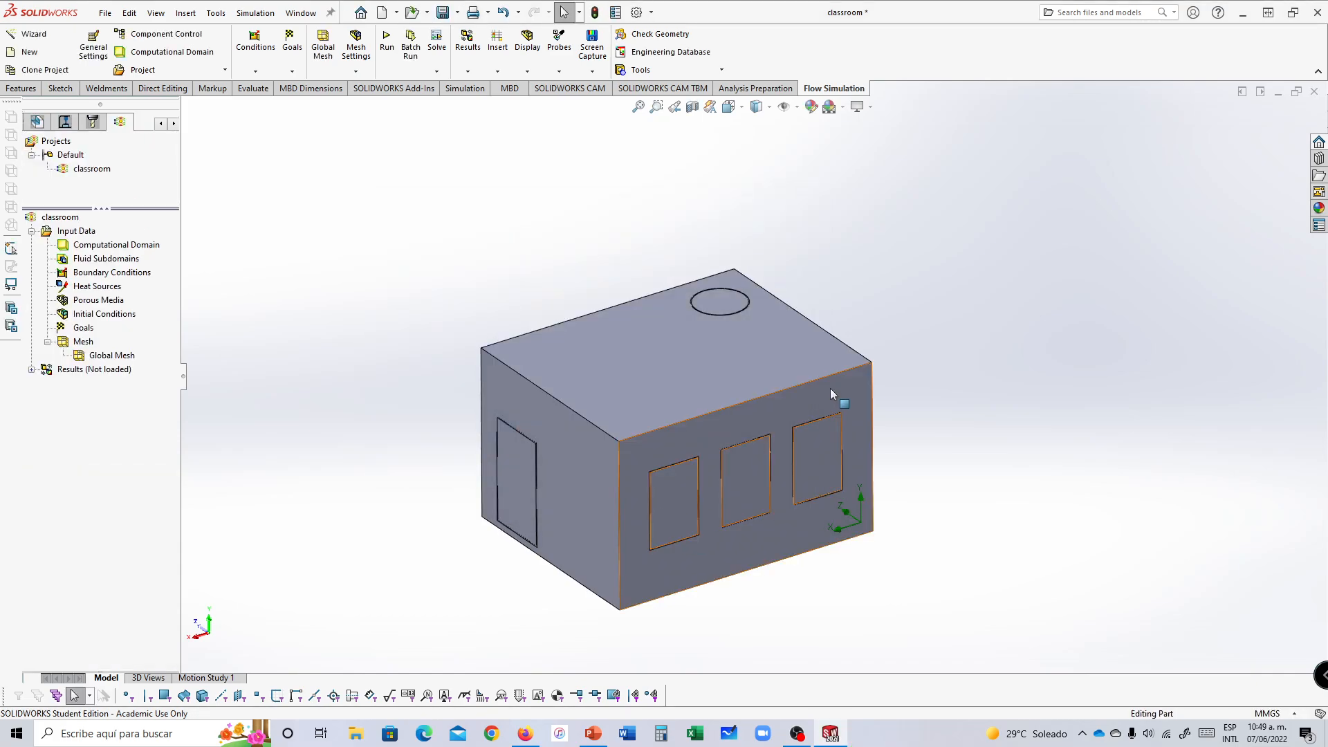
Step: Create an inlet mass flow boundary condition on the outer face of the door lid
{"action": "middle_click_drag", "start_coordinate": [754, 369], "coordinate": [888, 331]}
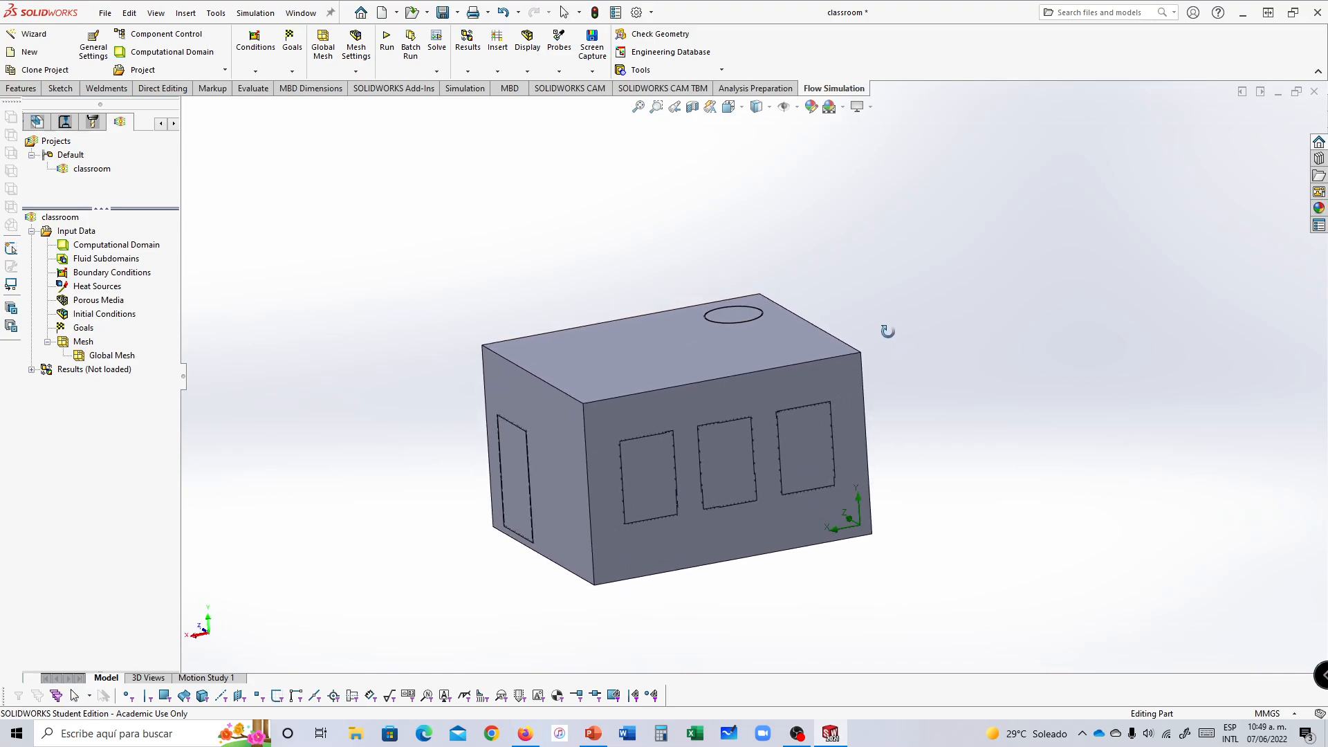
{"action": "left_click", "coordinate": [117, 245]}
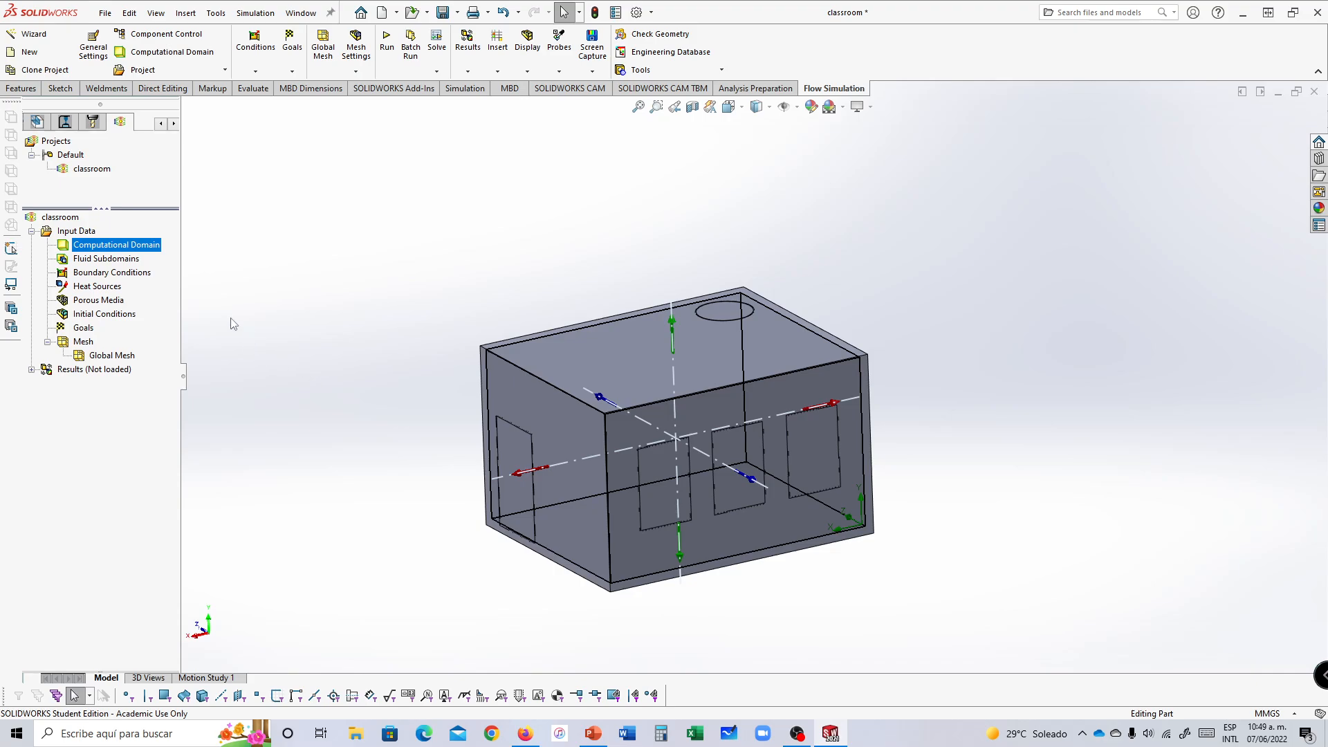
{"action": "right_click", "coordinate": [97, 276]}
{"action": "left_click", "coordinate": [173, 283]}
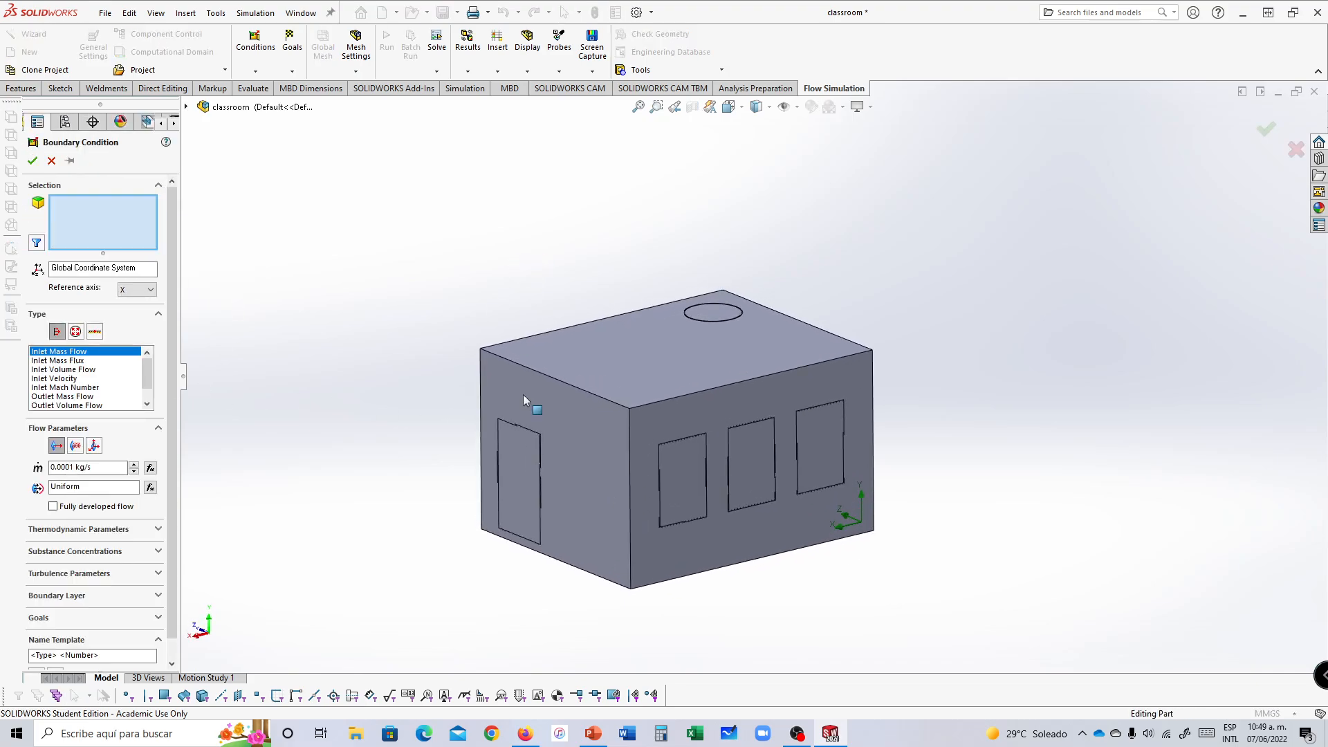
{"action": "right_click", "coordinate": [522, 462]}
{"action": "left_click", "coordinate": [557, 505]}
{"action": "left_click", "coordinate": [608, 531]}
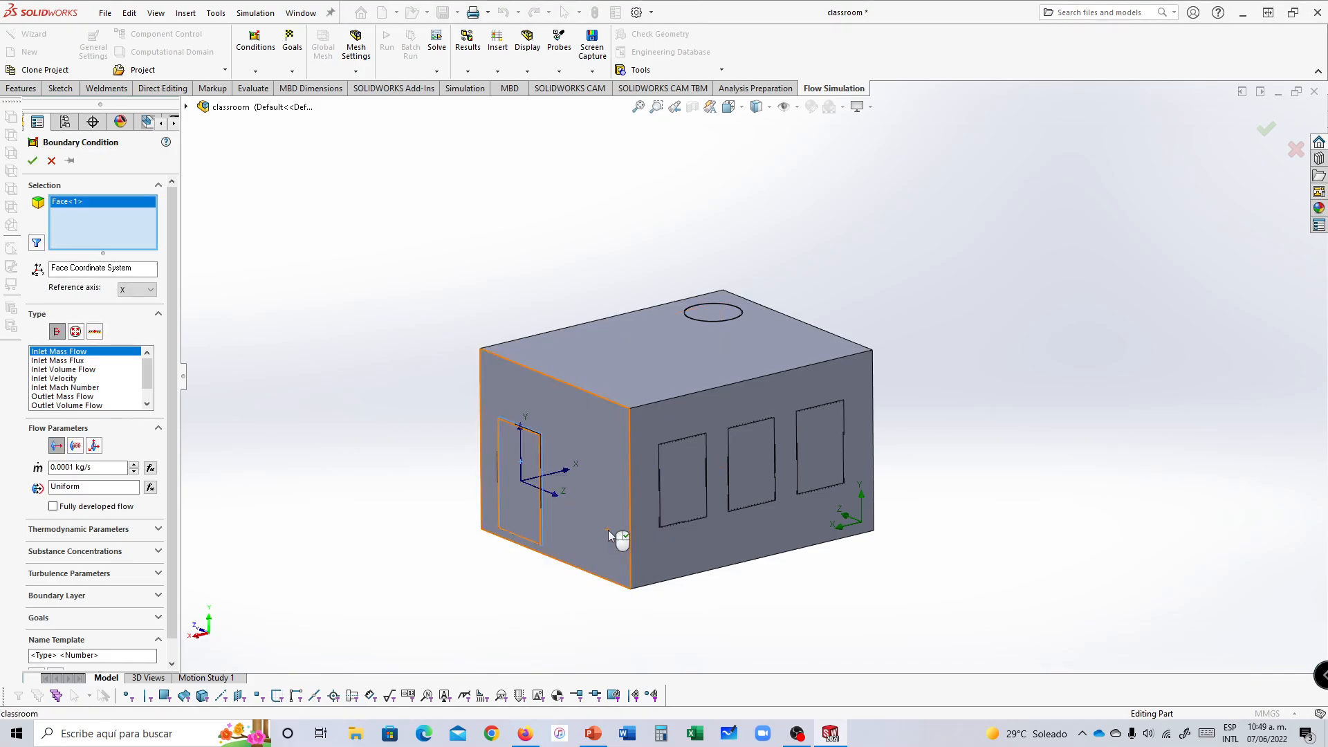
{"action": "right_click", "coordinate": [89, 228]}
{"action": "left_click", "coordinate": [103, 240]}
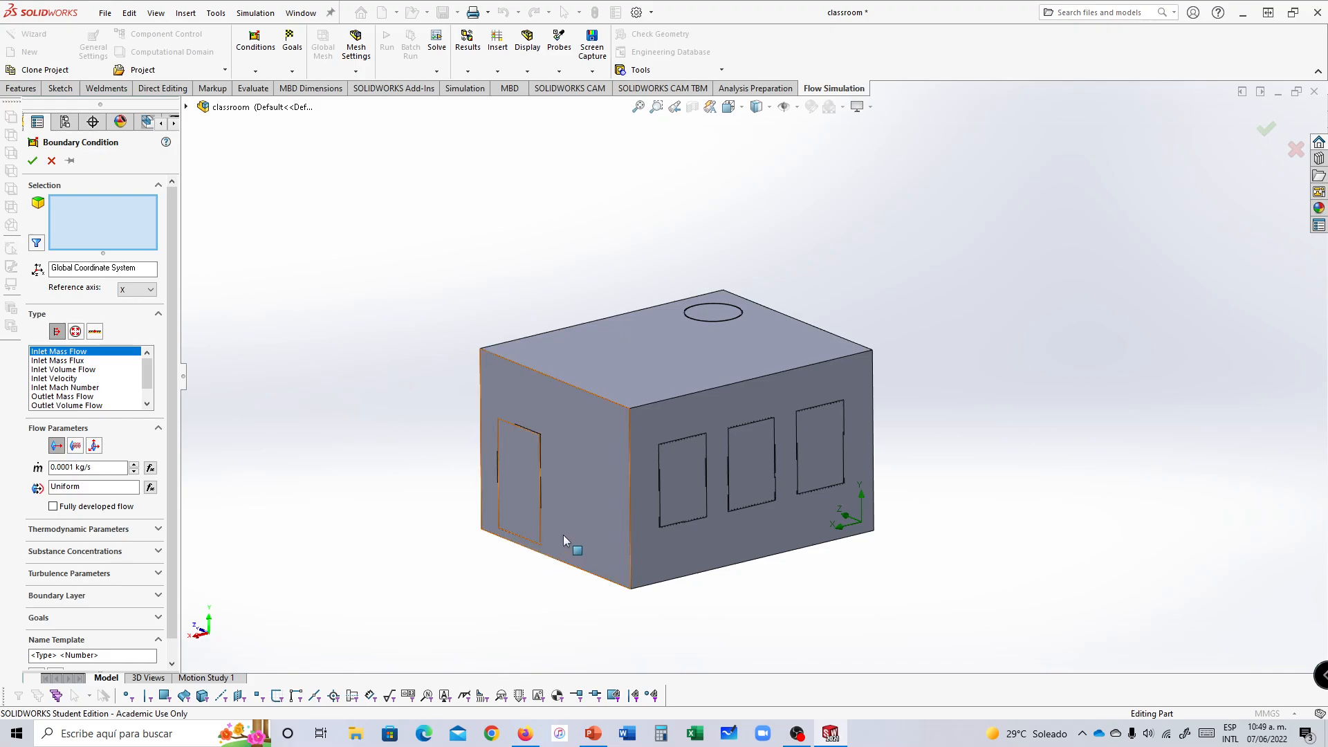
{"action": "left_click", "coordinate": [520, 459]}
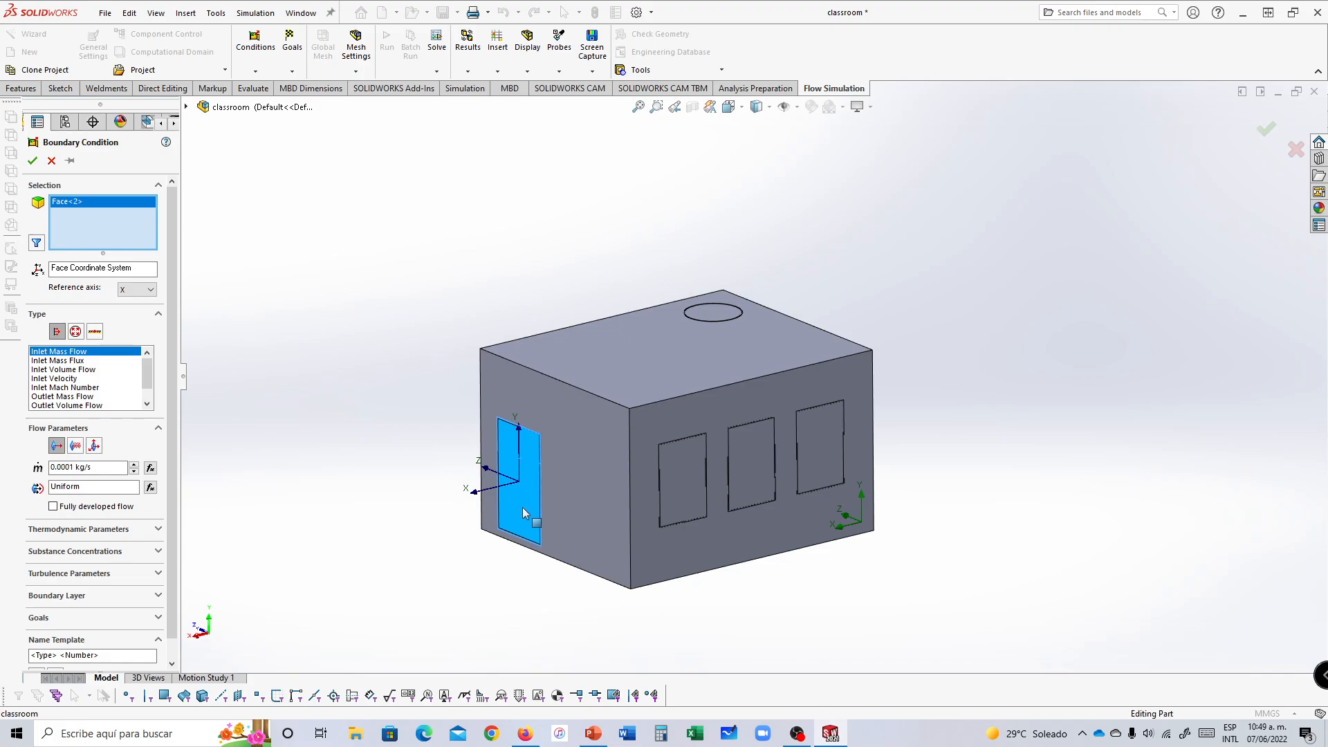
{"action": "left_click", "coordinate": [32, 161]}
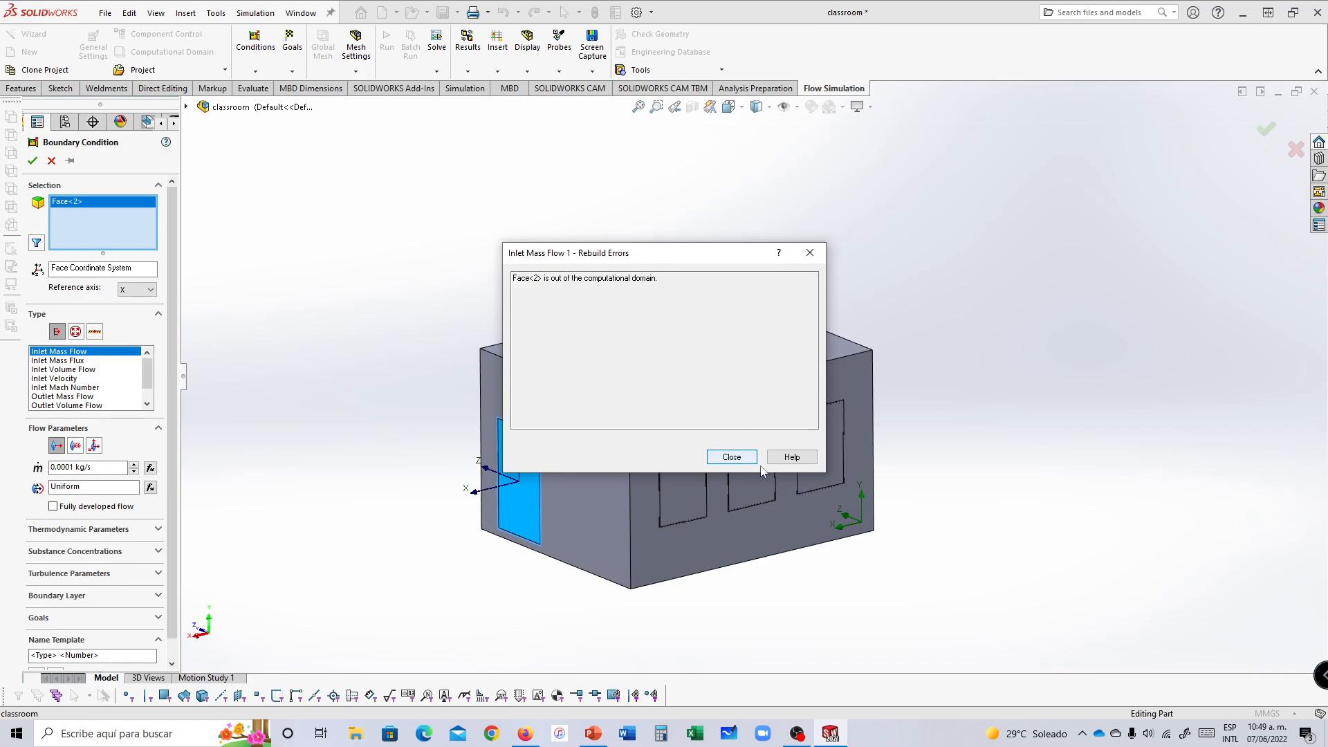
{"action": "left_click", "coordinate": [732, 457]}
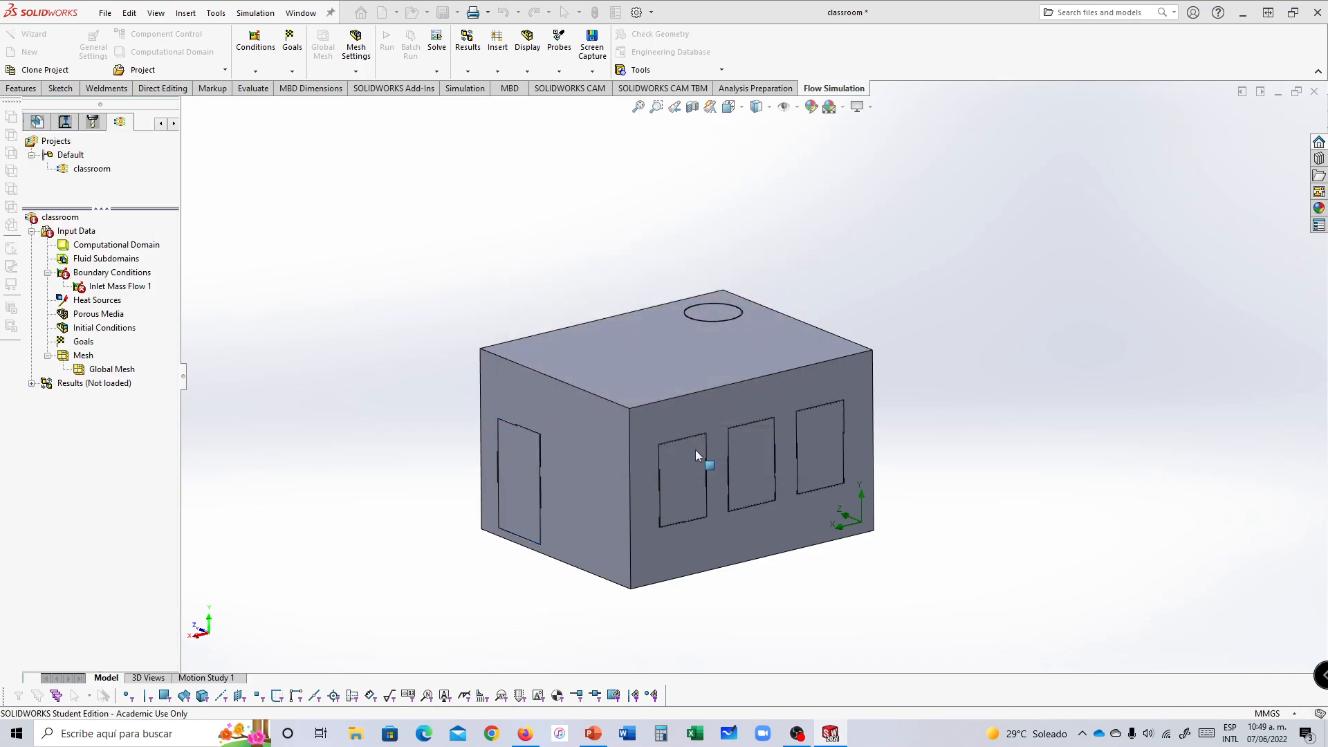
Step: Replace the inlet mass flow's selection with the door lid's inner face and the outer faces of the three window lids
{"action": "double_click", "coordinate": [103, 287]}
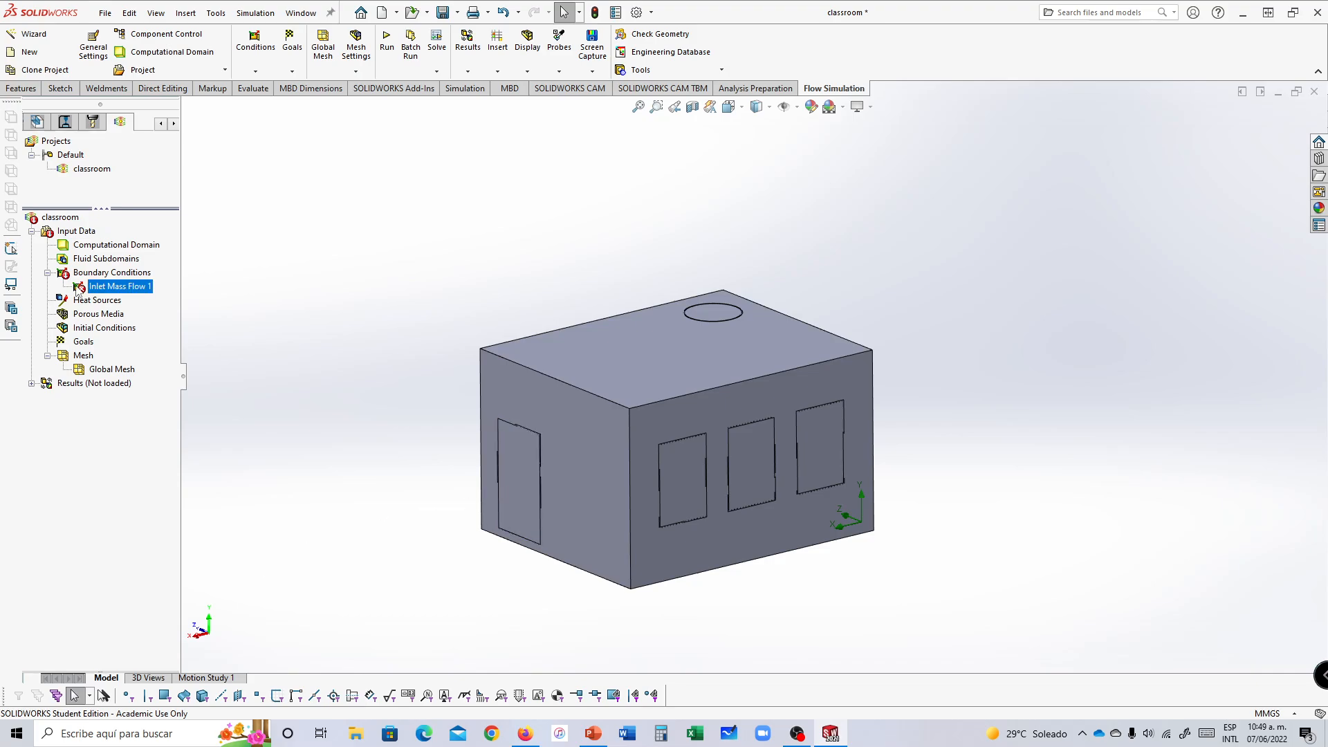
{"action": "right_click", "coordinate": [95, 229]}
{"action": "left_click", "coordinate": [118, 238]}
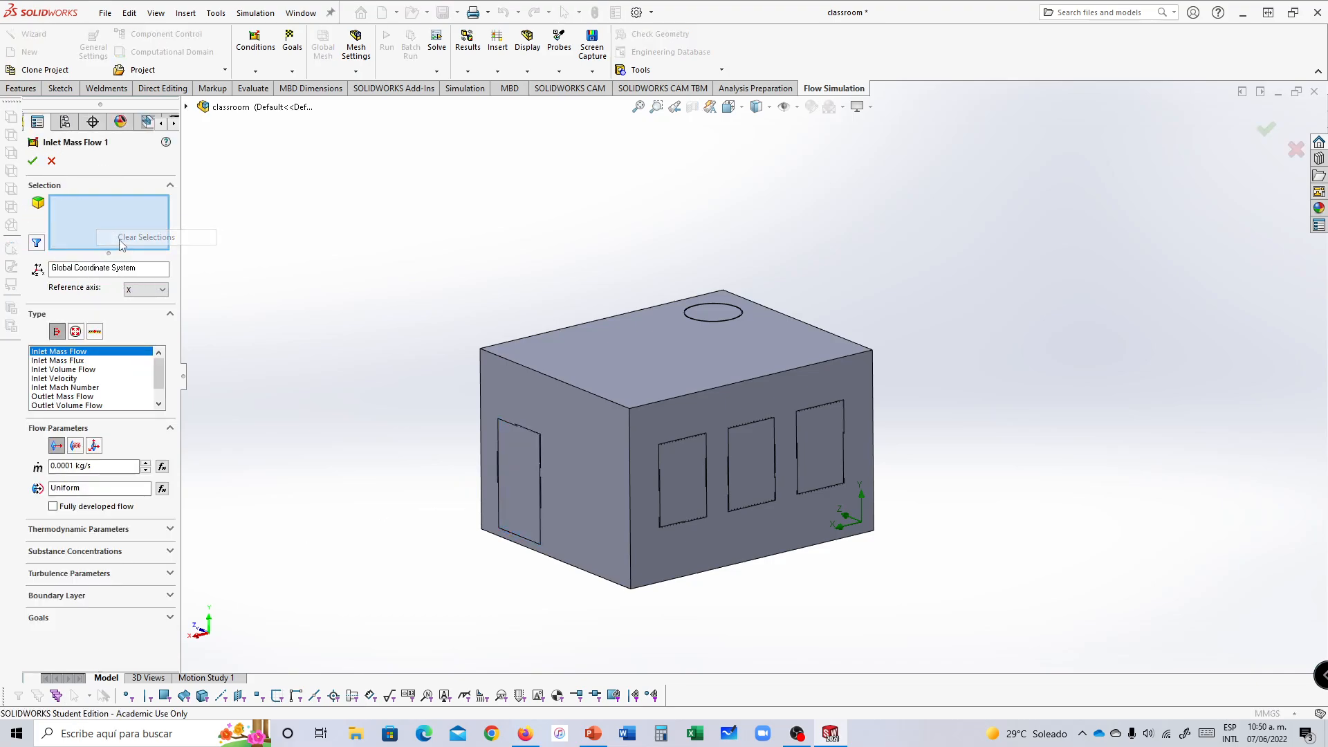
{"action": "right_click", "coordinate": [522, 467]}
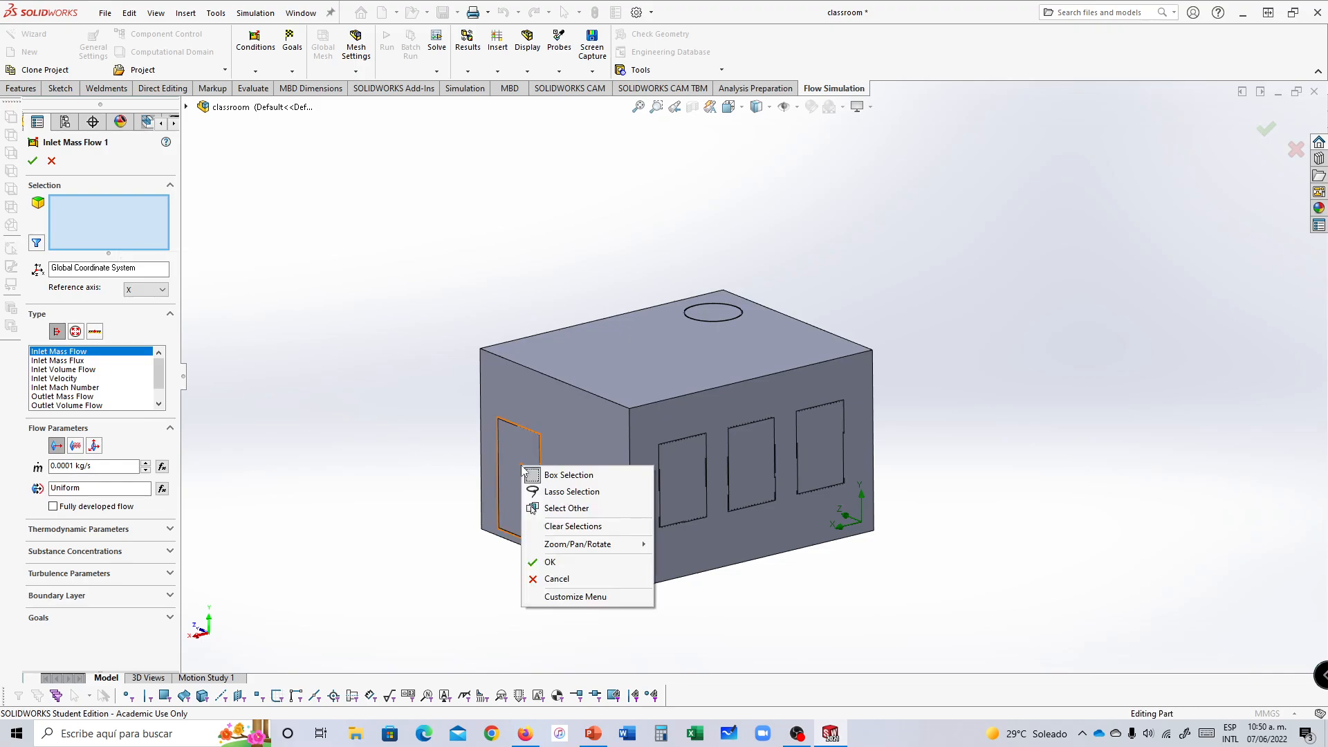
{"action": "left_click", "coordinate": [555, 508]}
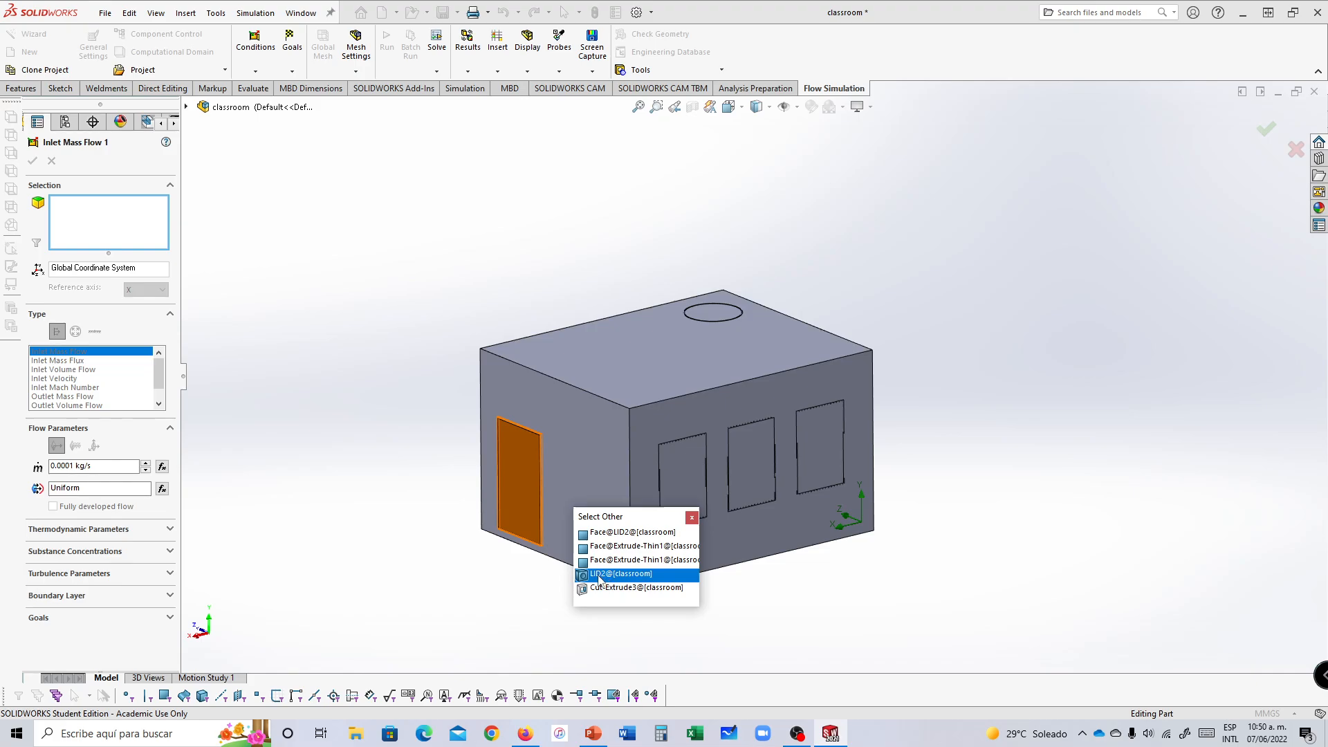
{"action": "left_click", "coordinate": [597, 533]}
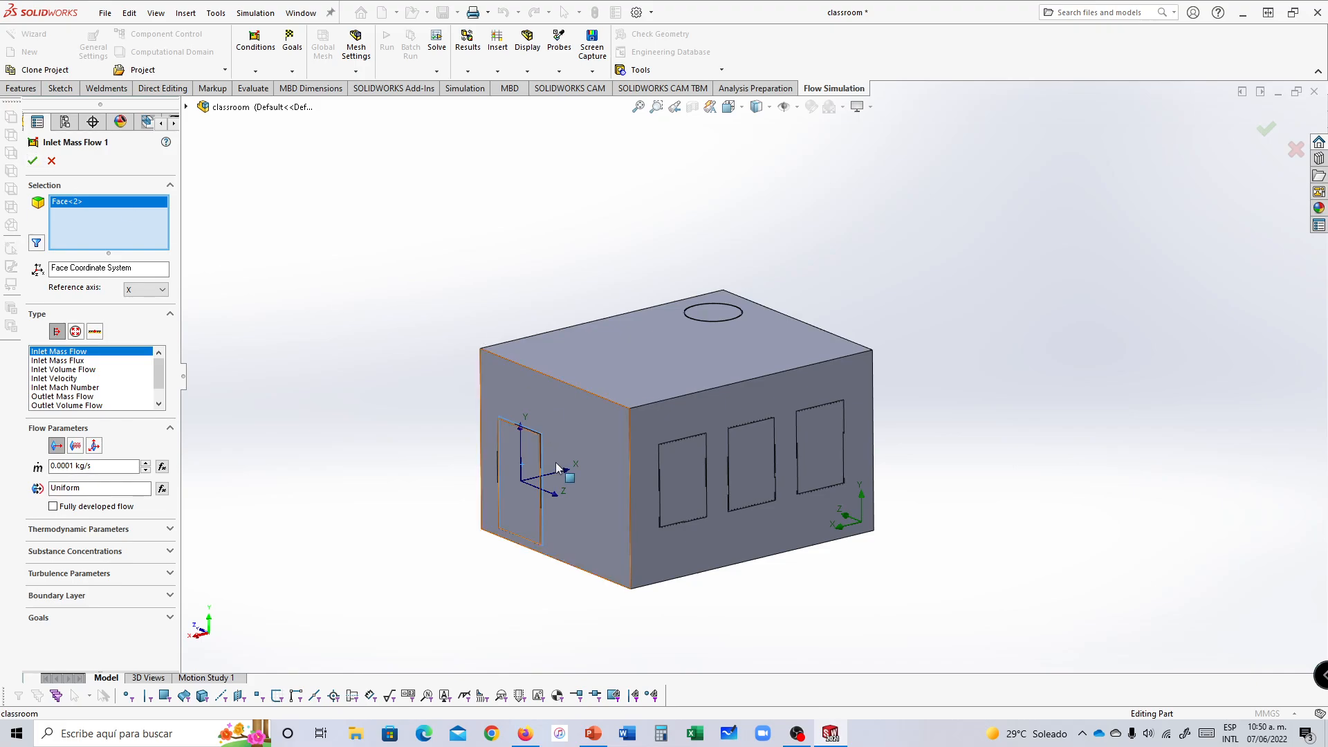
{"action": "left_click", "coordinate": [689, 477]}
{"action": "left_click", "coordinate": [750, 478]}
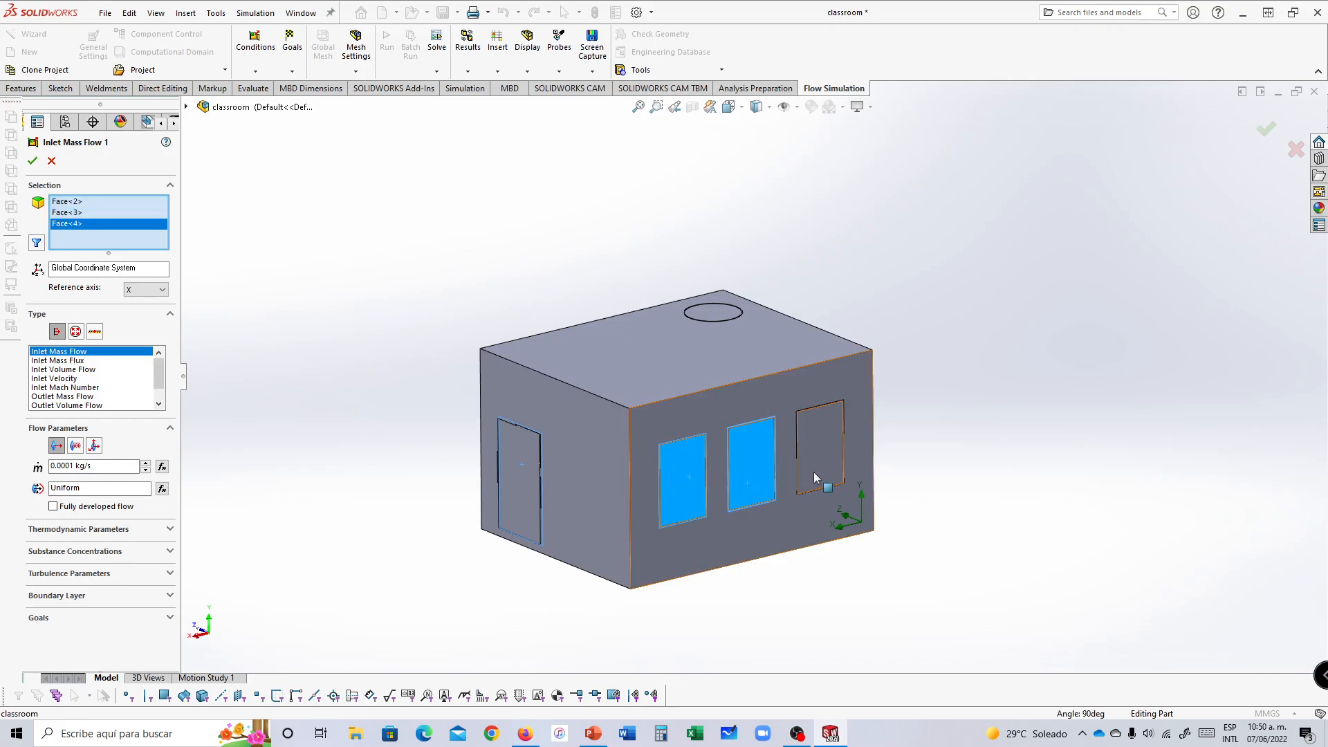
{"action": "left_click", "coordinate": [819, 476]}
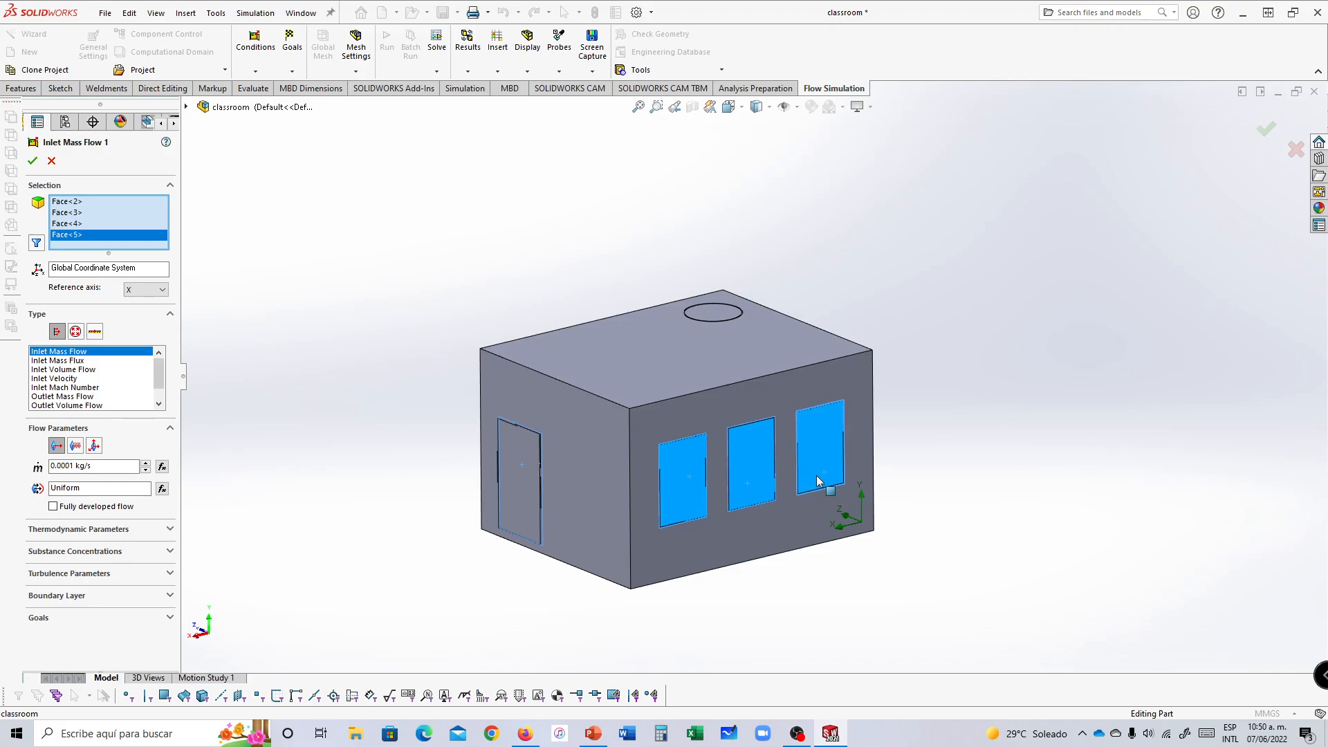
{"action": "left_click", "coordinate": [32, 160]}
Step: Examine where the computational domain's boundary lies relative to the inner and outer faces of the door lid and windows
{"action": "left_click", "coordinate": [111, 245]}
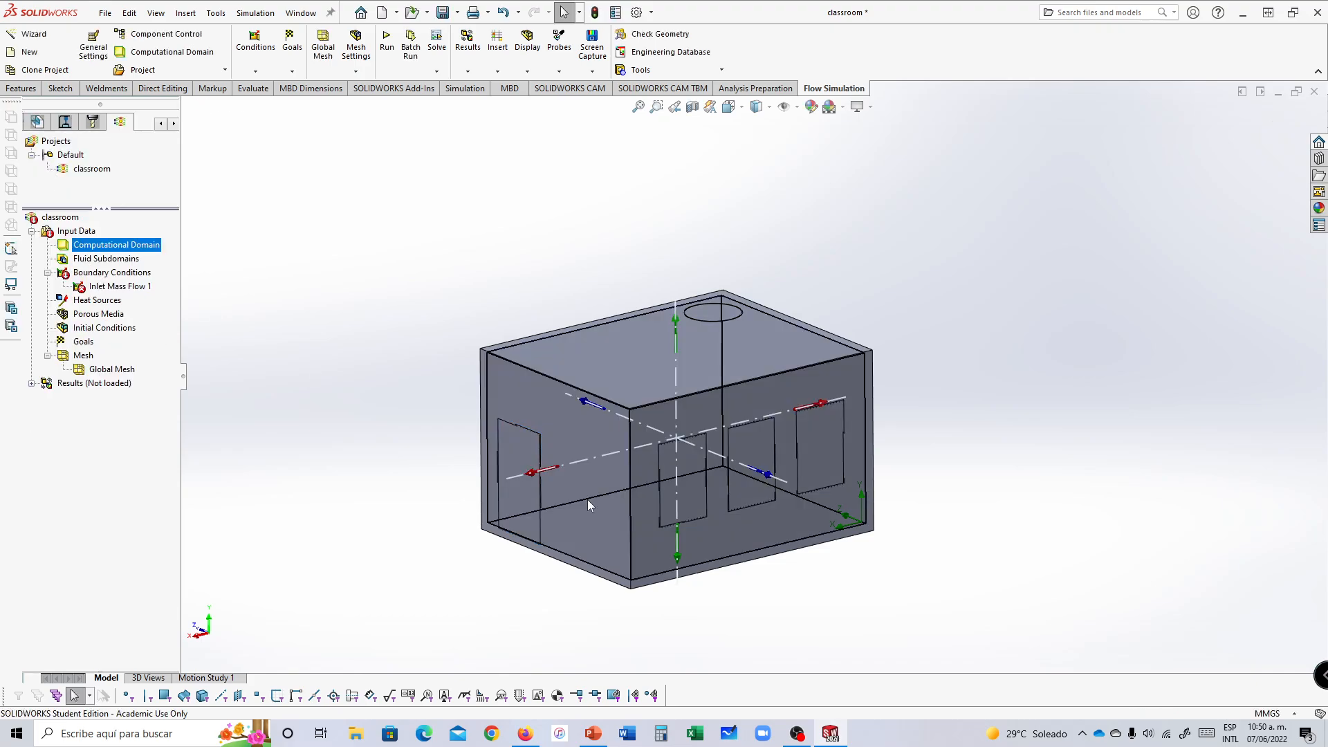
{"action": "scroll", "coordinate": [591, 491], "scroll_direction": "down", "scroll_amount": 3}
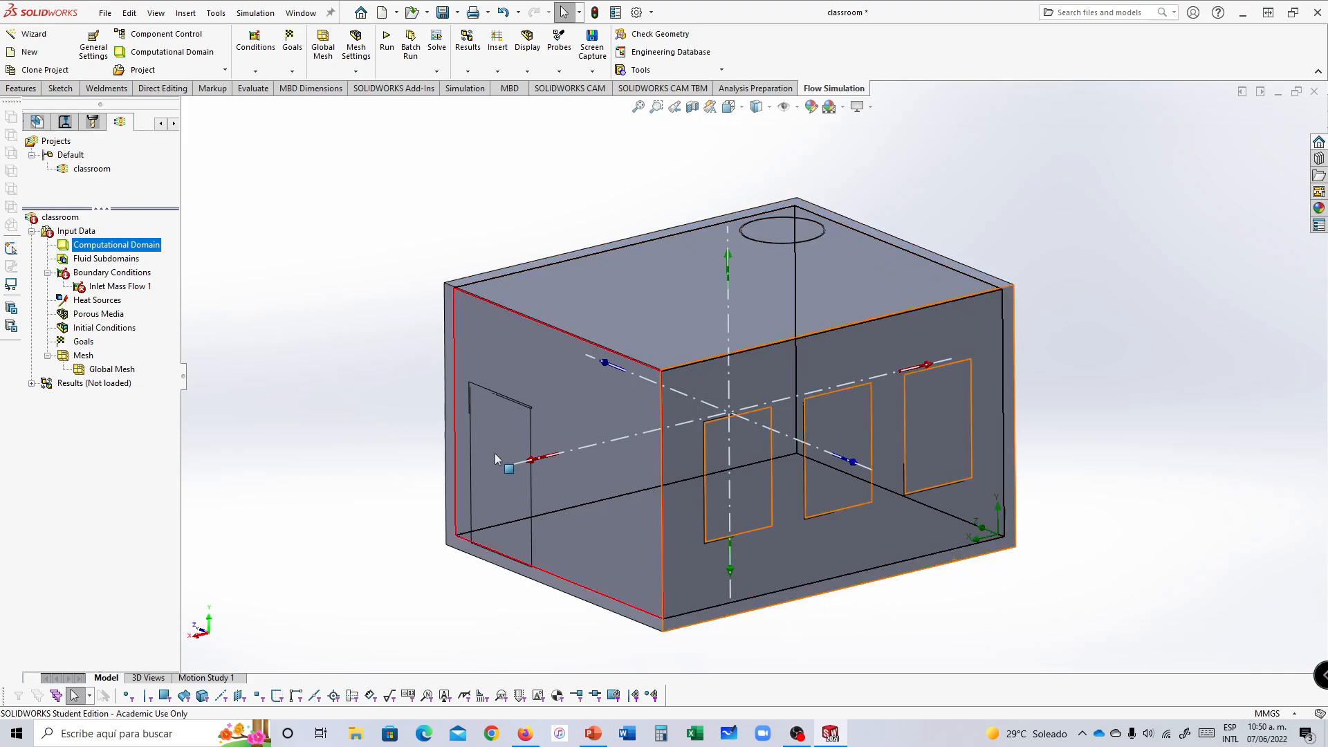
{"action": "left_click", "coordinate": [423, 308]}
{"action": "left_click", "coordinate": [107, 244]}
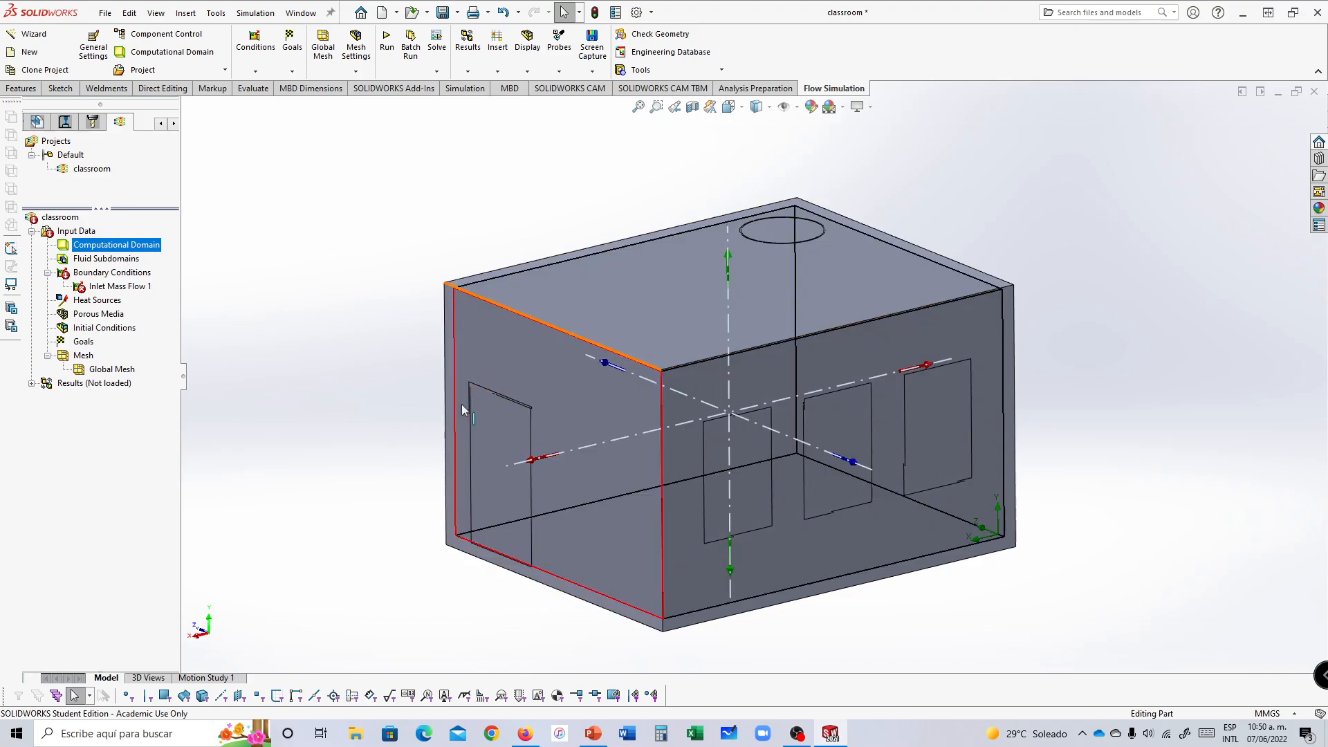
{"action": "scroll", "coordinate": [515, 433], "scroll_direction": "down", "scroll_amount": 4}
{"action": "middle_click_drag", "start_coordinate": [669, 465], "coordinate": [640, 446]}
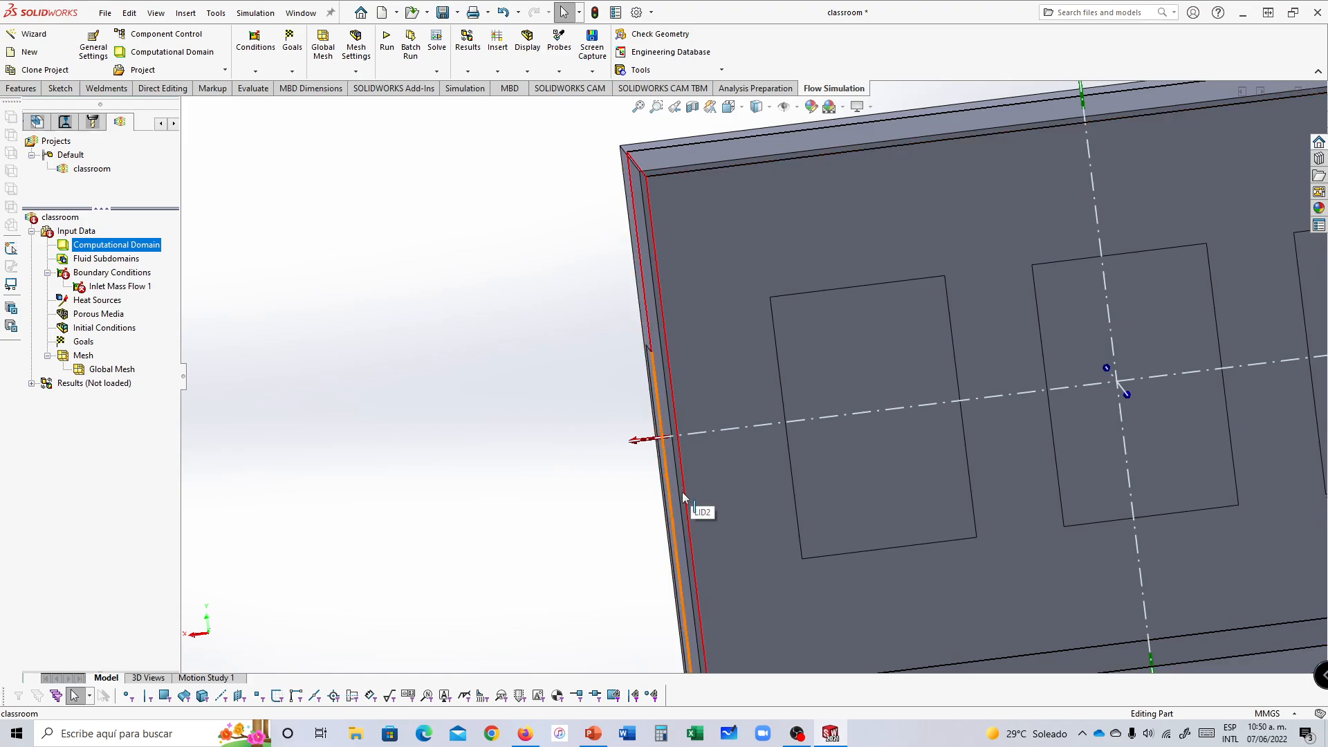
{"action": "scroll", "coordinate": [691, 501], "scroll_direction": "up", "scroll_amount": 5}
{"action": "mouse_move", "coordinate": [915, 388]}
{"action": "middle_mouse_down"}
{"action": "mouse_move", "coordinate": [942, 408]}
{"action": "mouse_move", "coordinate": [905, 404]}
{"action": "middle_mouse_up"}
Step: Clear the inlet mass flow's selected faces and assign it only to the hidden inner face of the door lid
{"action": "left_click", "coordinate": [83, 287]}
{"action": "double_click", "coordinate": [82, 287]}
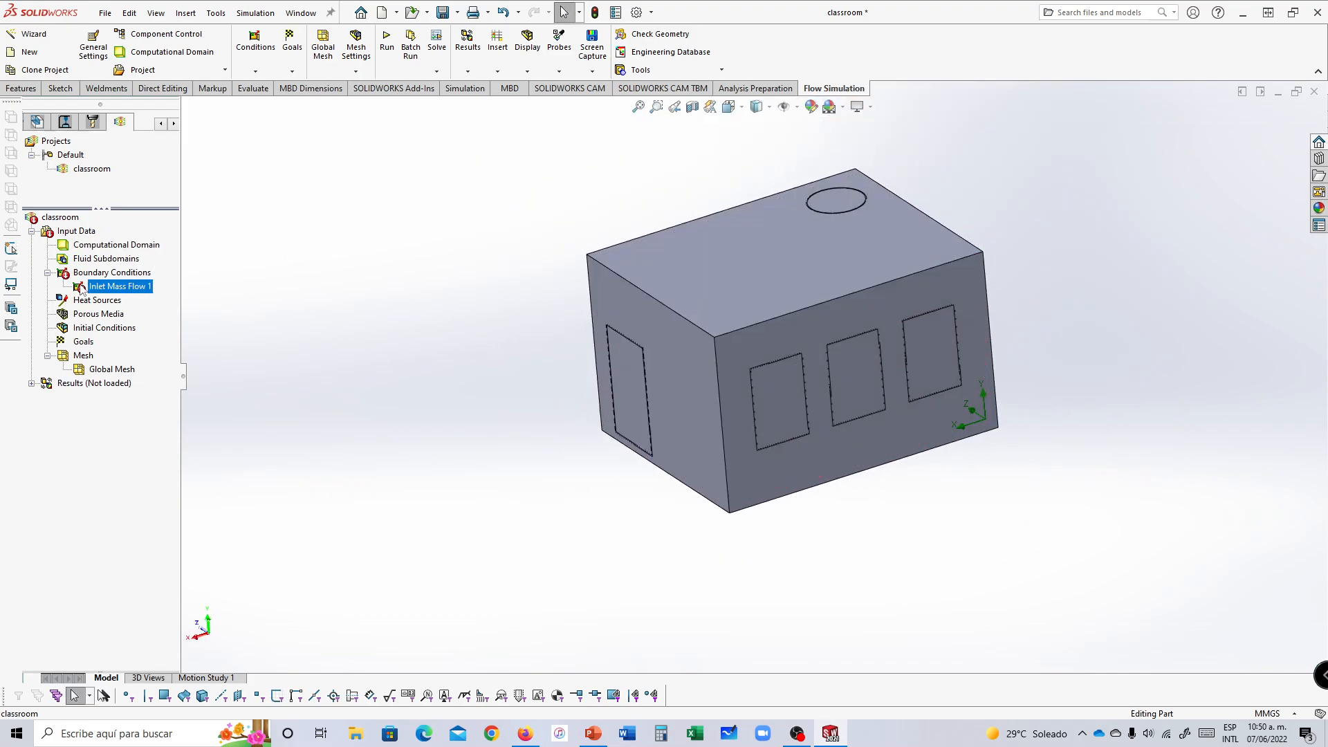
{"action": "right_click", "coordinate": [111, 222]}
{"action": "left_click", "coordinate": [132, 232]}
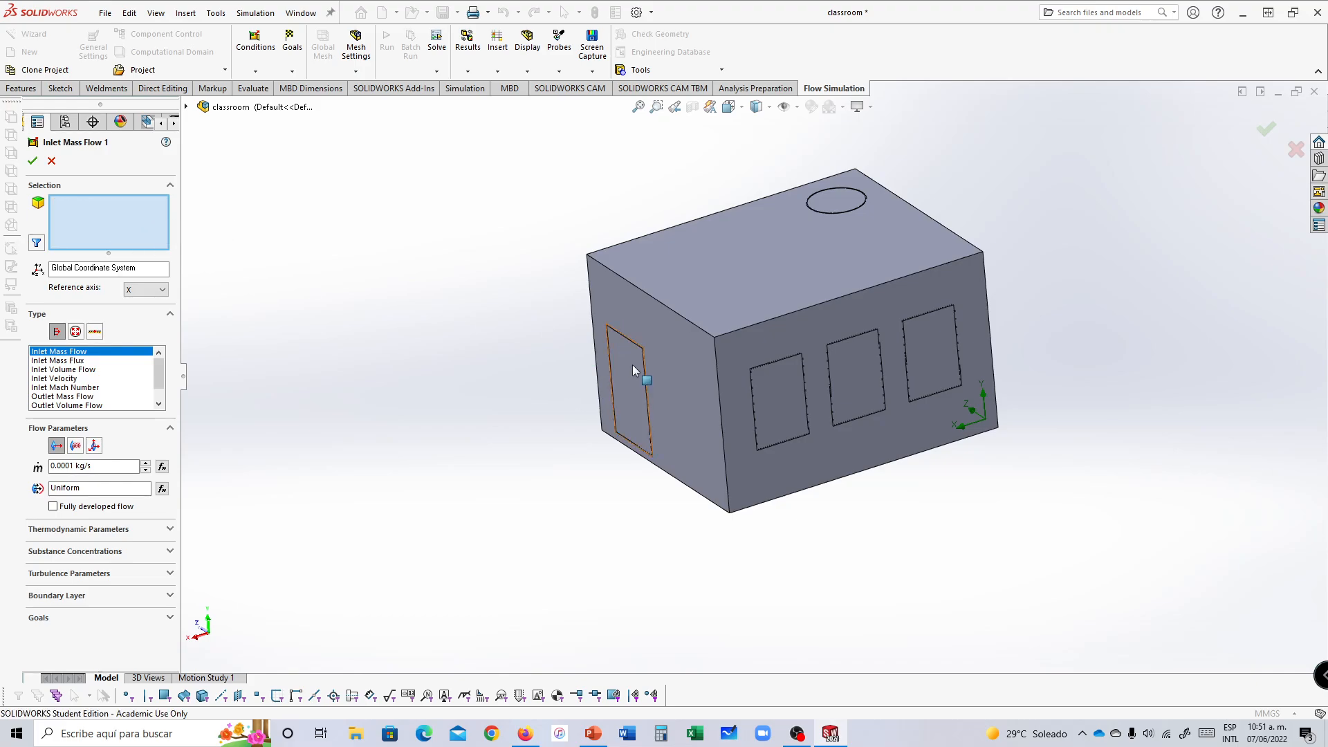
{"action": "left_click", "coordinate": [635, 377]}
{"action": "right_click", "coordinate": [120, 238]}
{"action": "left_click", "coordinate": [141, 247]}
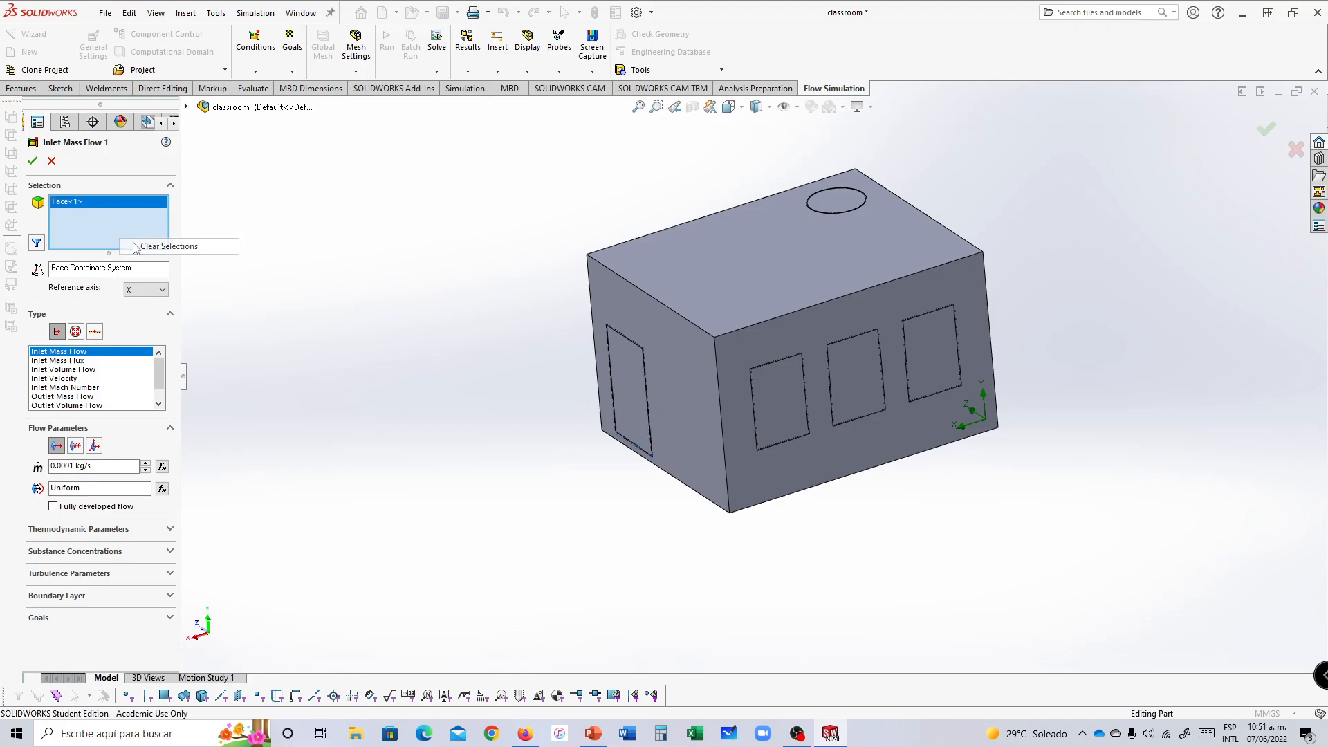
{"action": "scroll", "coordinate": [653, 374], "scroll_direction": "down", "scroll_amount": 8}
{"action": "right_click", "coordinate": [653, 375]}
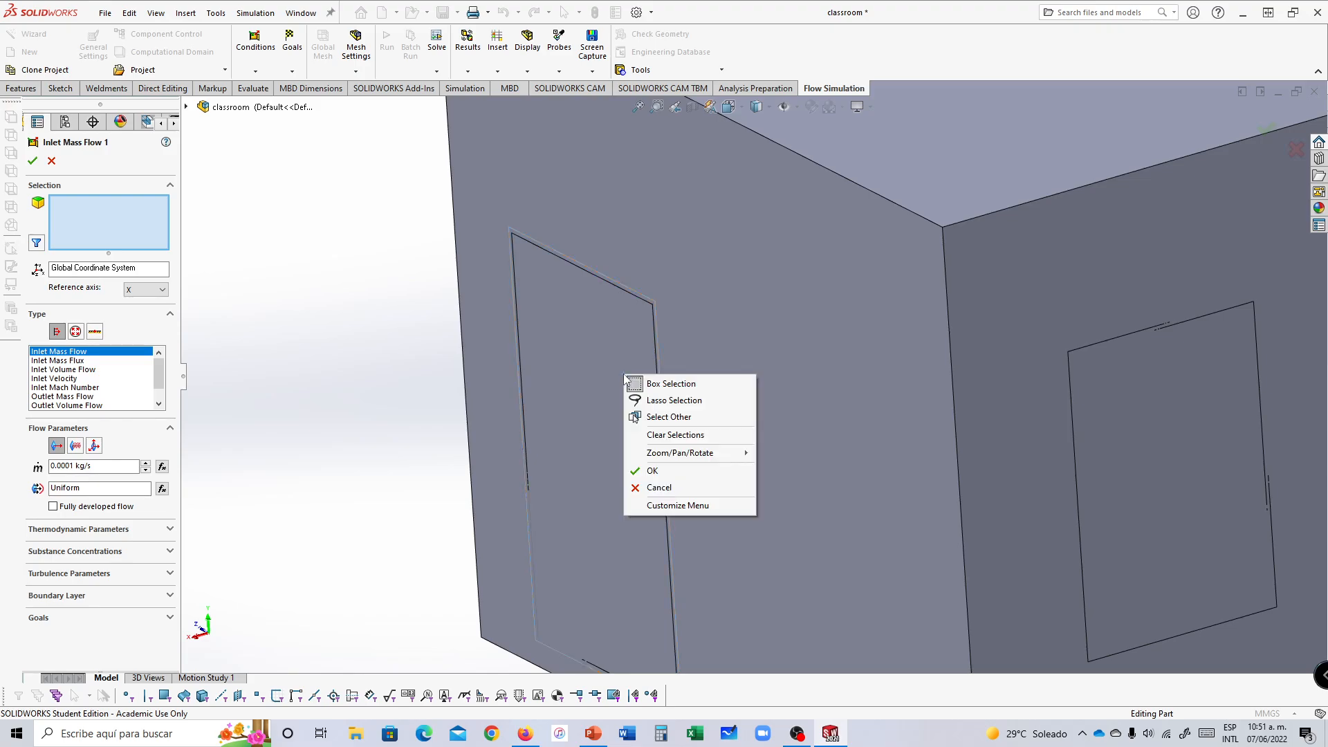
{"action": "left_click", "coordinate": [685, 418]}
{"action": "left_click", "coordinate": [713, 441]}
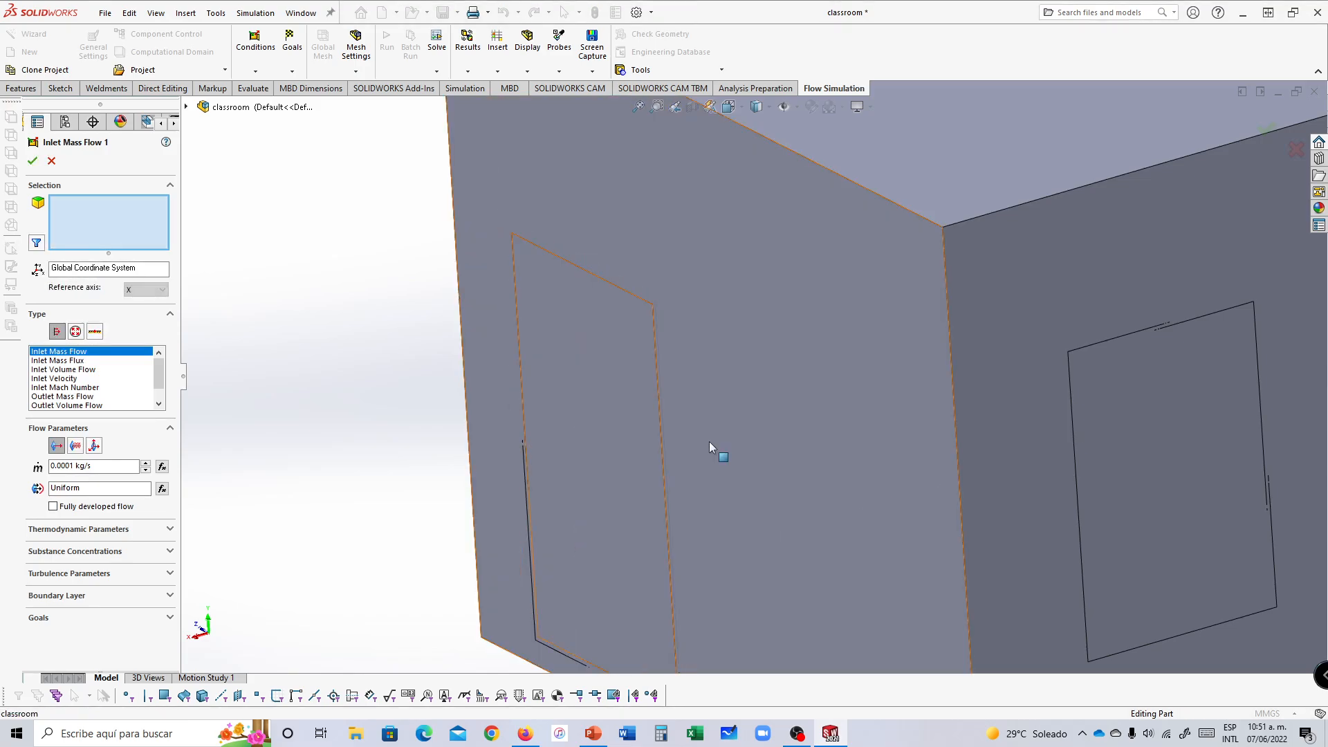
Step: Change the door's boundary condition to an inlet velocity of 1 m/s and set its air and carbon dioxide mass fractions
{"action": "scroll", "coordinate": [709, 441], "scroll_direction": "up", "scroll_amount": 10}
{"action": "middle_click_drag", "start_coordinate": [1005, 414], "coordinate": [1017, 417]}
{"action": "scroll", "coordinate": [982, 411], "scroll_direction": "up", "scroll_amount": 1}
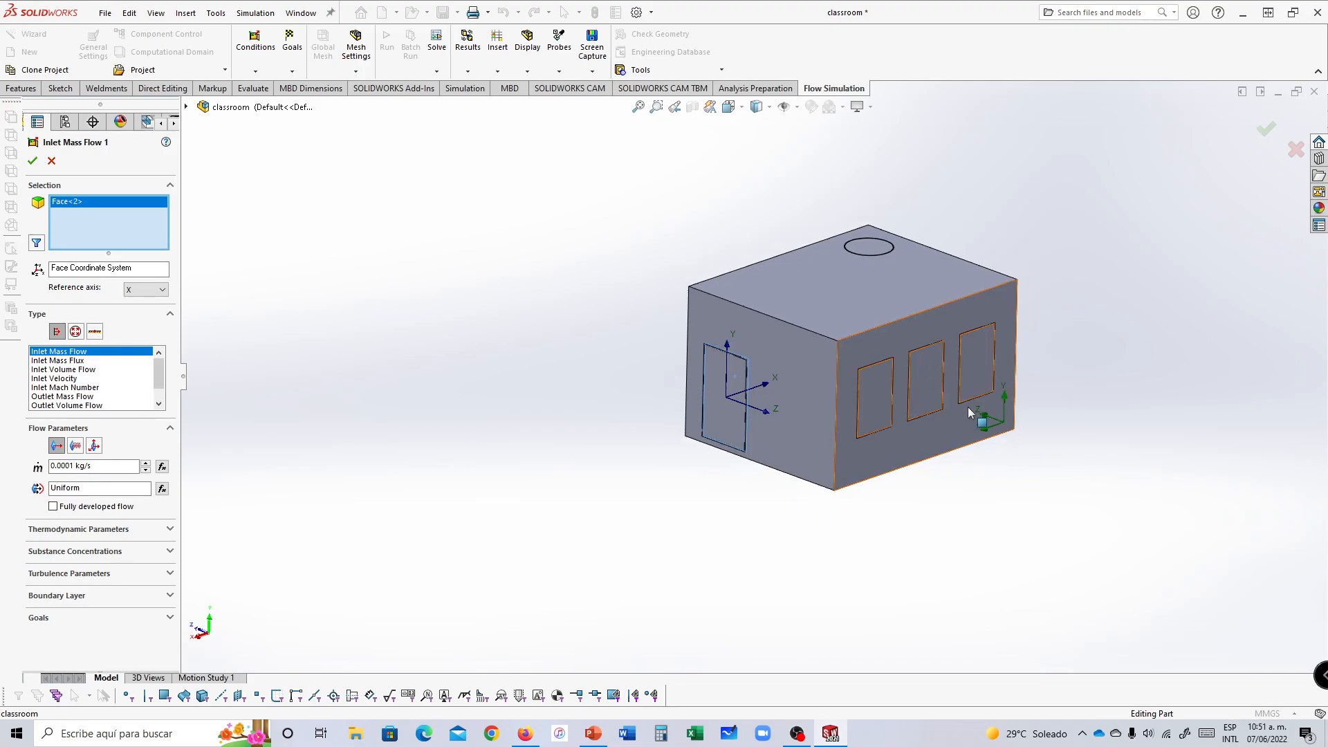
{"action": "scroll", "coordinate": [971, 406], "scroll_direction": "down", "scroll_amount": 1}
{"action": "scroll", "coordinate": [1058, 378], "scroll_direction": "up", "scroll_amount": 1}
{"action": "scroll", "coordinate": [1071, 397], "scroll_direction": "down", "scroll_amount": 2}
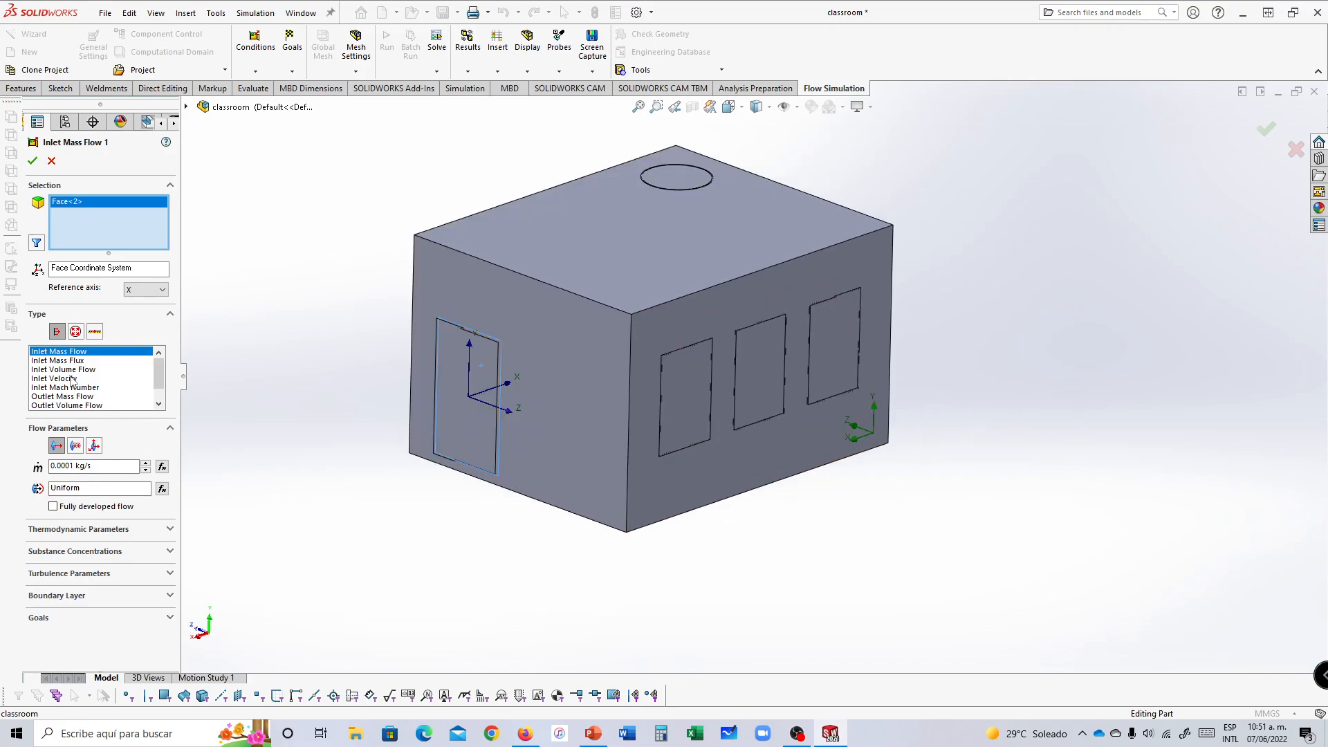
{"action": "left_click", "coordinate": [43, 378]}
{"action": "left_click", "coordinate": [52, 465]}
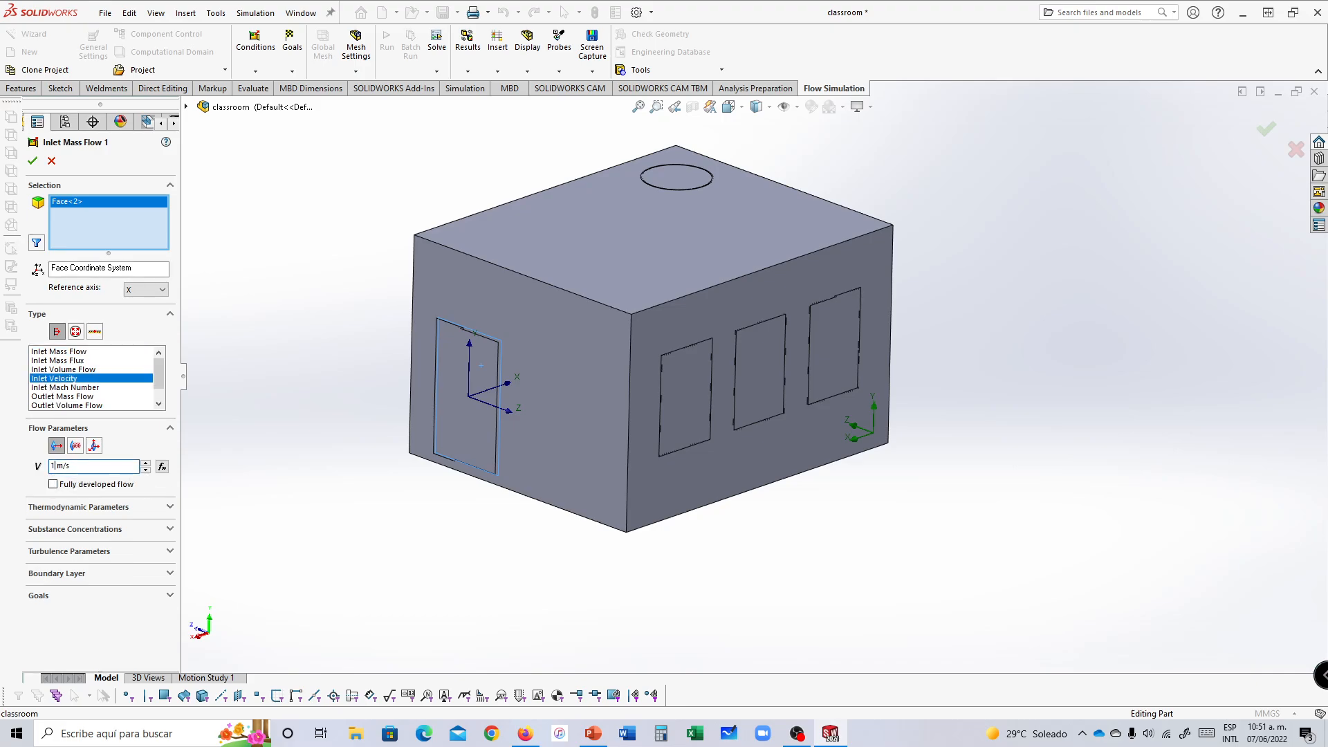
{"action": "left_click", "coordinate": [111, 530]}
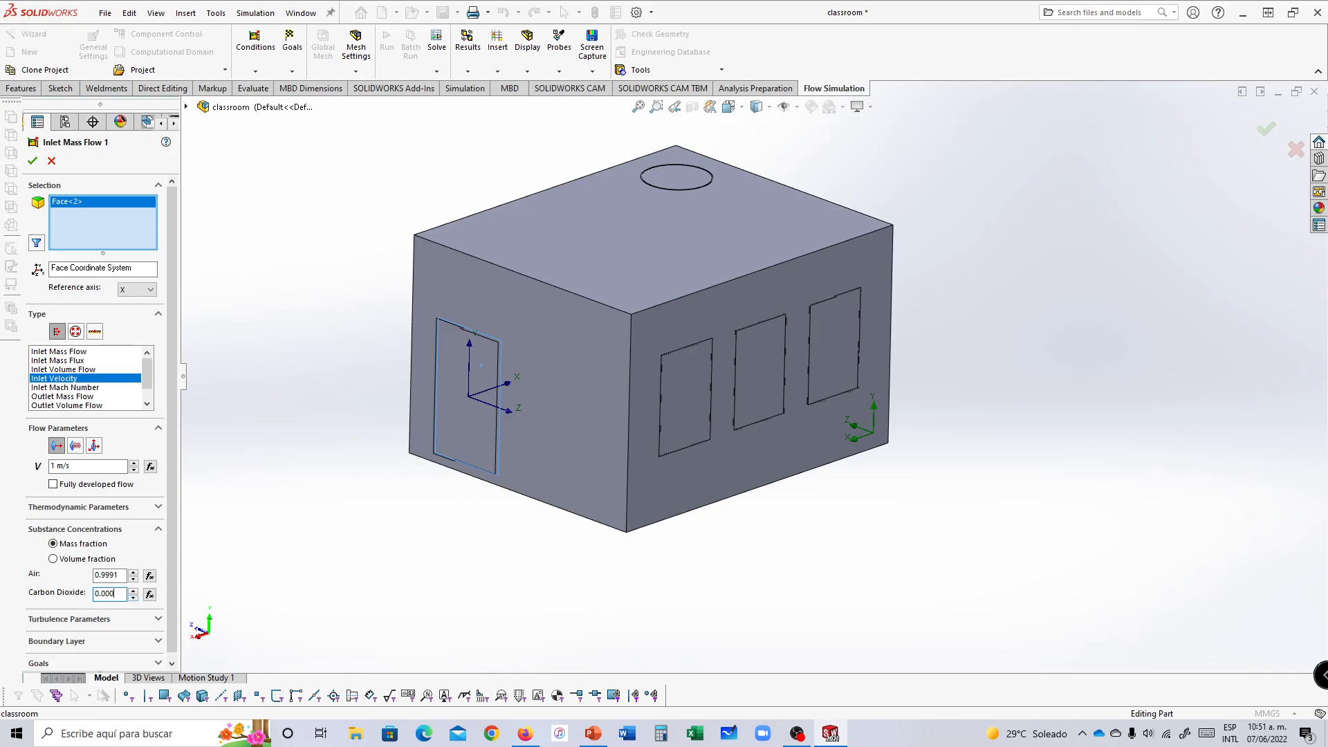
{"action": "left_click", "coordinate": [121, 574]}
{"action": "left_click", "coordinate": [32, 161]}
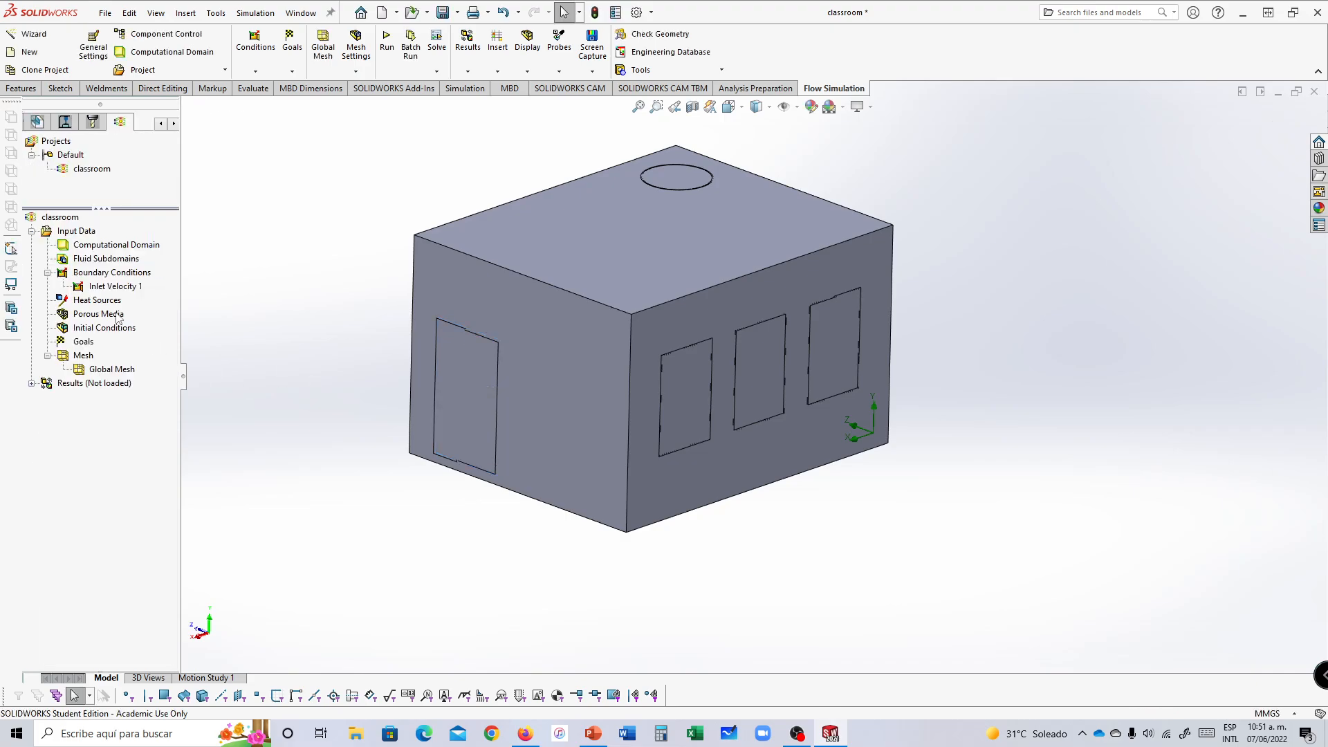
Step: Insert an environment pressure boundary condition and select the hidden inner face of the circular roof opening's lid
{"action": "right_click", "coordinate": [93, 276]}
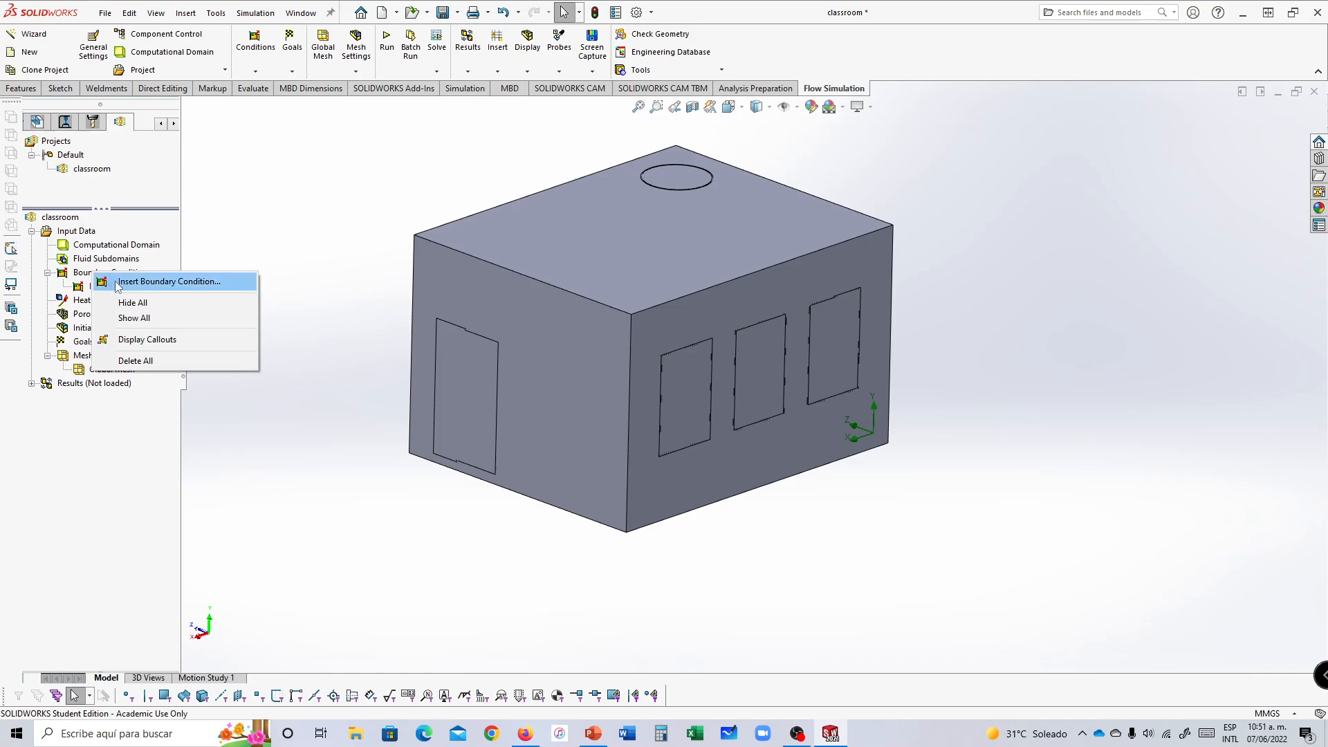
{"action": "left_click", "coordinate": [117, 280]}
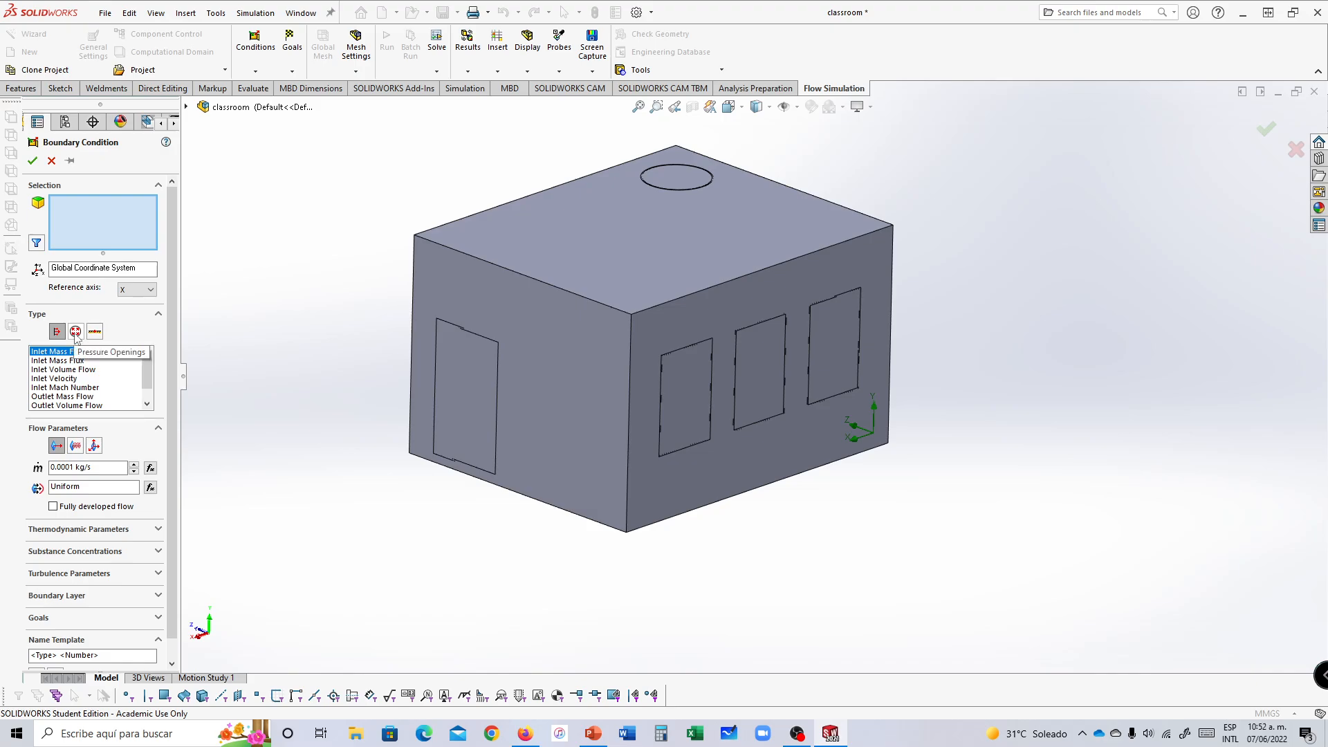
{"action": "left_click", "coordinate": [75, 332]}
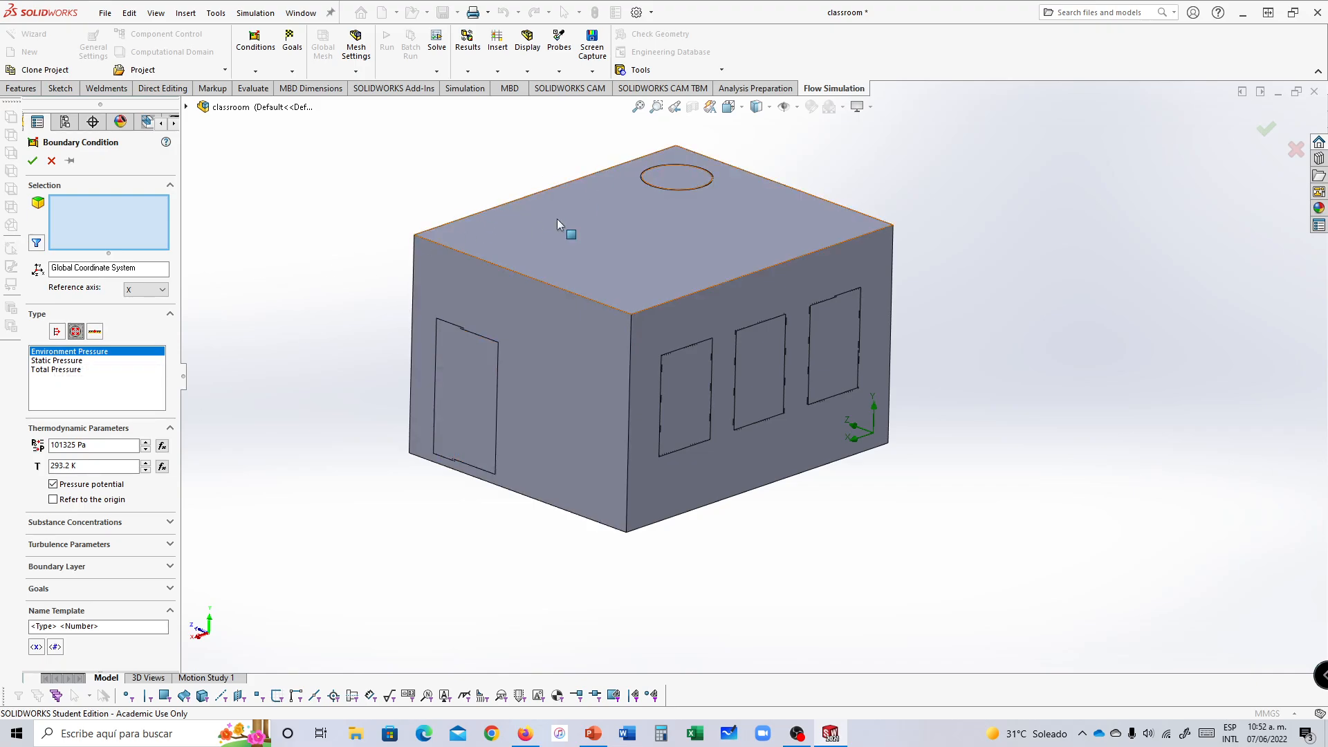
{"action": "right_click", "coordinate": [663, 178]}
{"action": "left_click", "coordinate": [707, 220]}
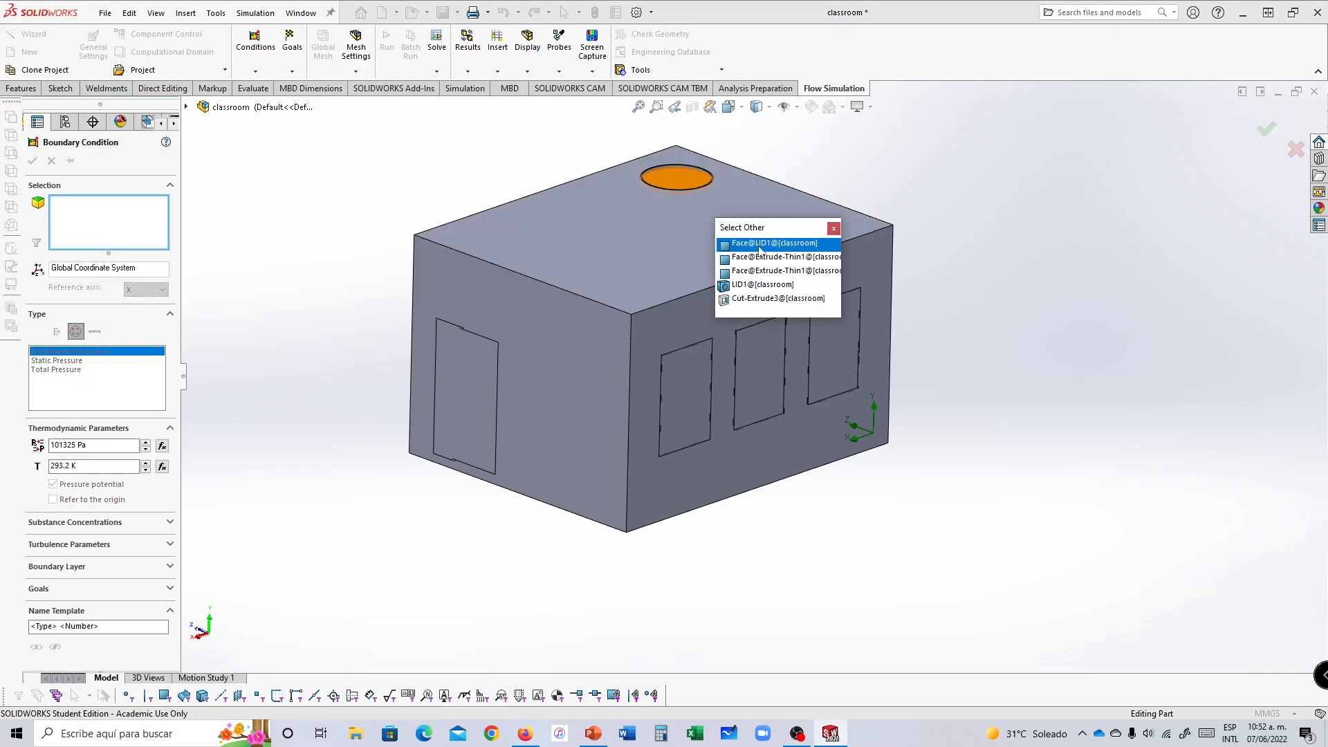
{"action": "left_click", "coordinate": [761, 244]}
Step: Add the hidden inner faces of the three window lids to the environment pressure condition and accept it with the default thermodynamic parameters
{"action": "right_click", "coordinate": [672, 393]}
{"action": "left_click", "coordinate": [716, 436]}
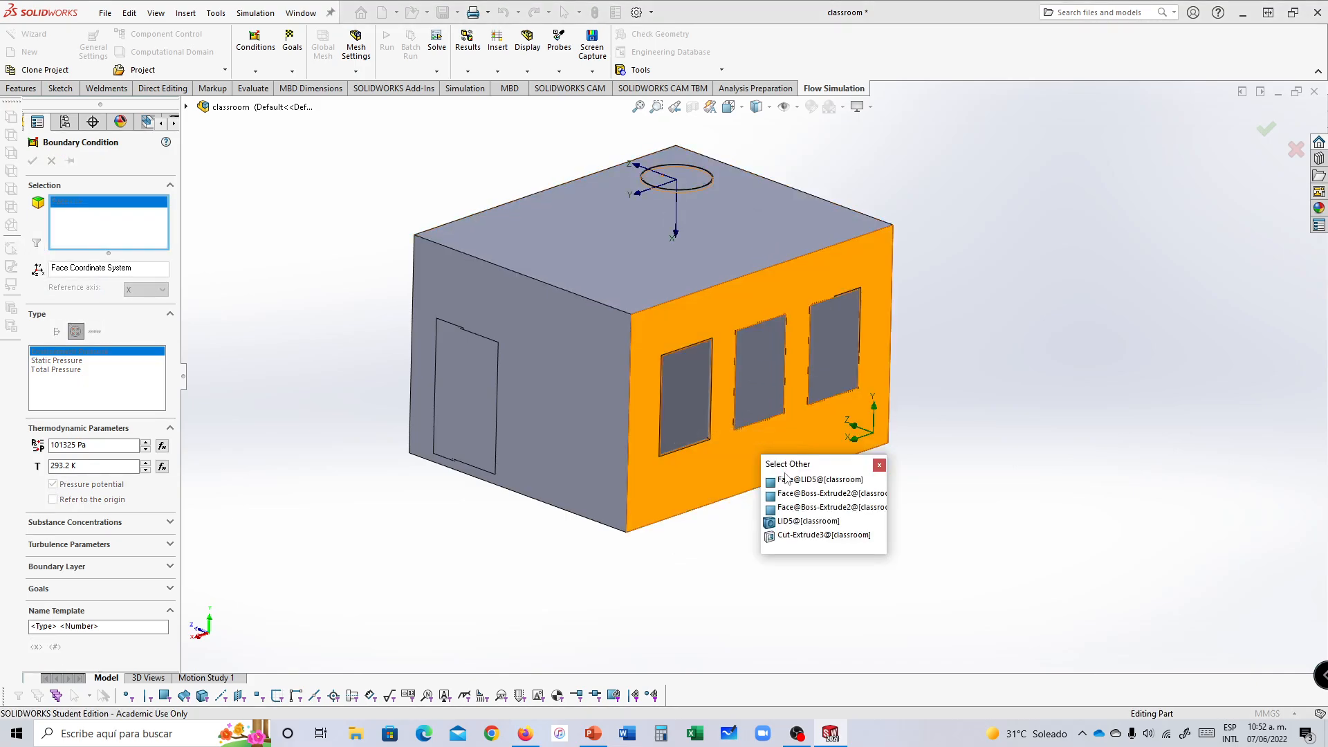
{"action": "left_click", "coordinate": [785, 480]}
{"action": "right_click", "coordinate": [750, 388]}
{"action": "left_click", "coordinate": [793, 421]}
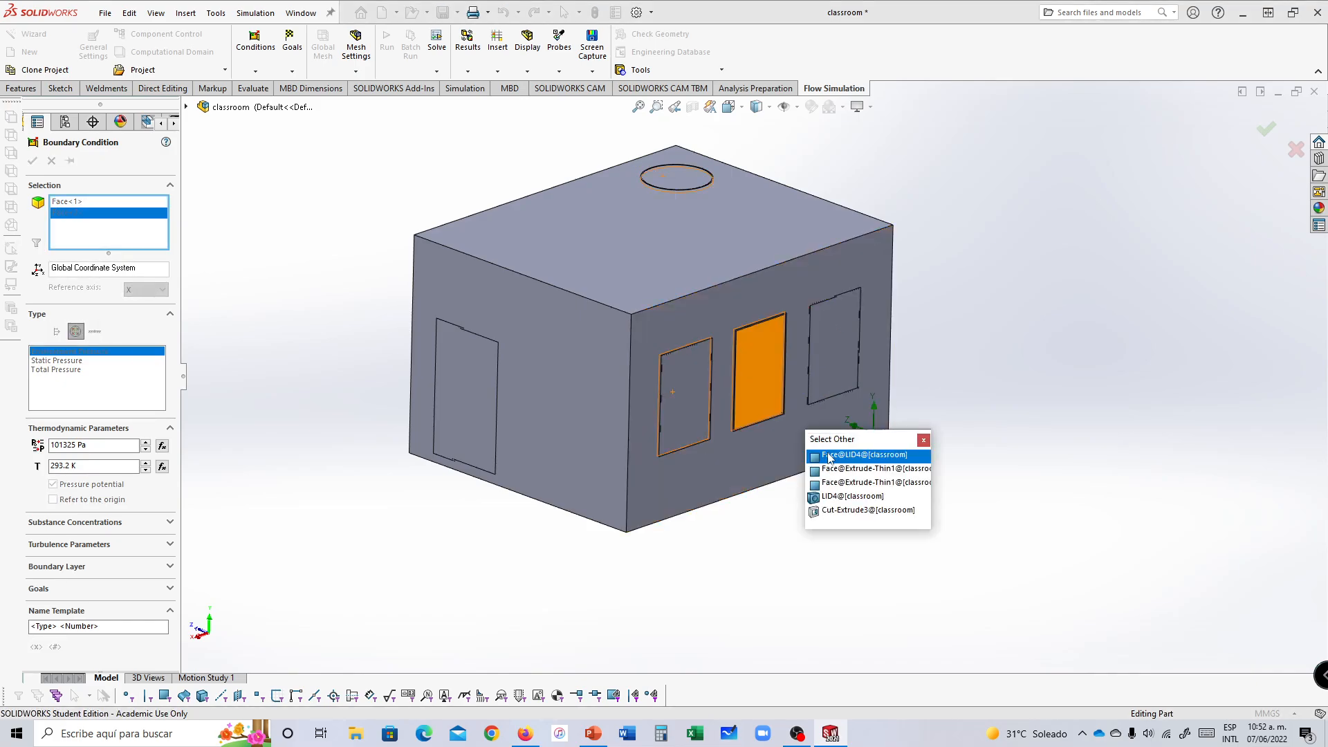
{"action": "left_click", "coordinate": [849, 453]}
{"action": "right_click", "coordinate": [829, 379]}
{"action": "left_click", "coordinate": [870, 417]}
{"action": "left_click", "coordinate": [928, 451]}
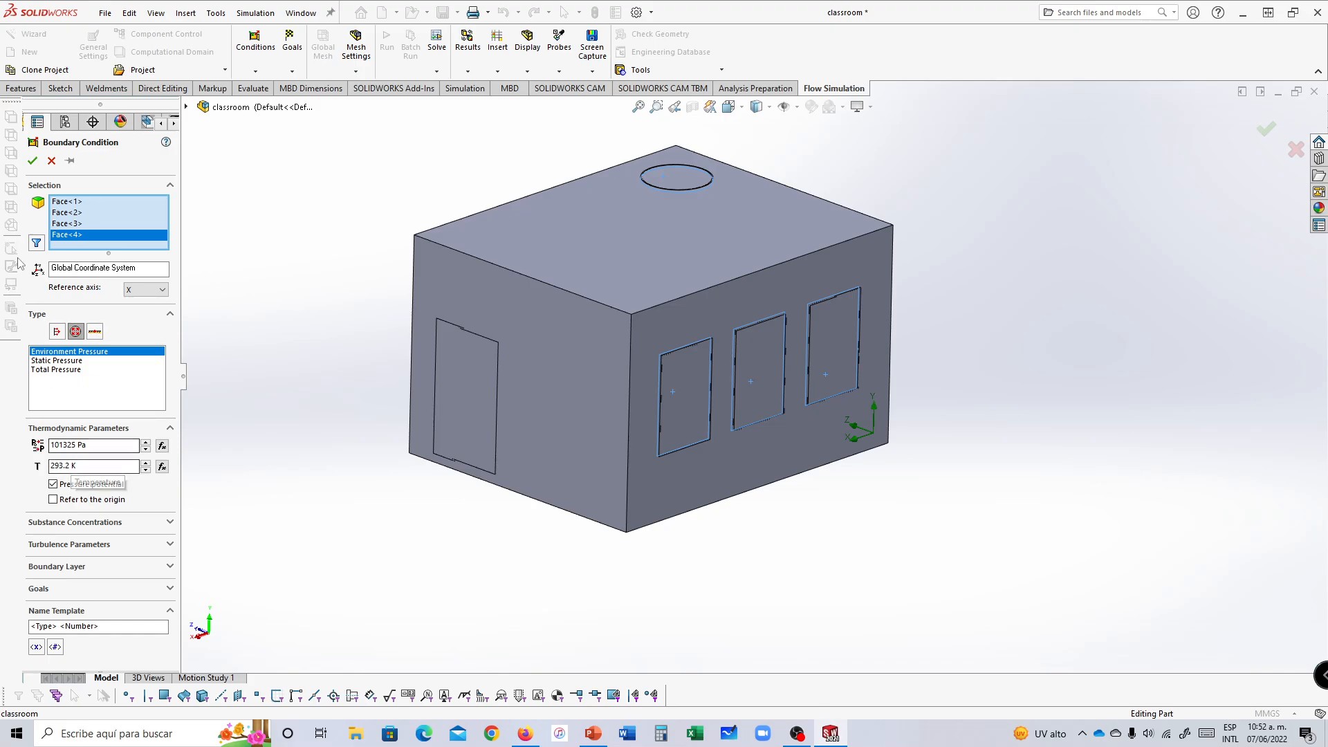
{"action": "left_click", "coordinate": [33, 163]}
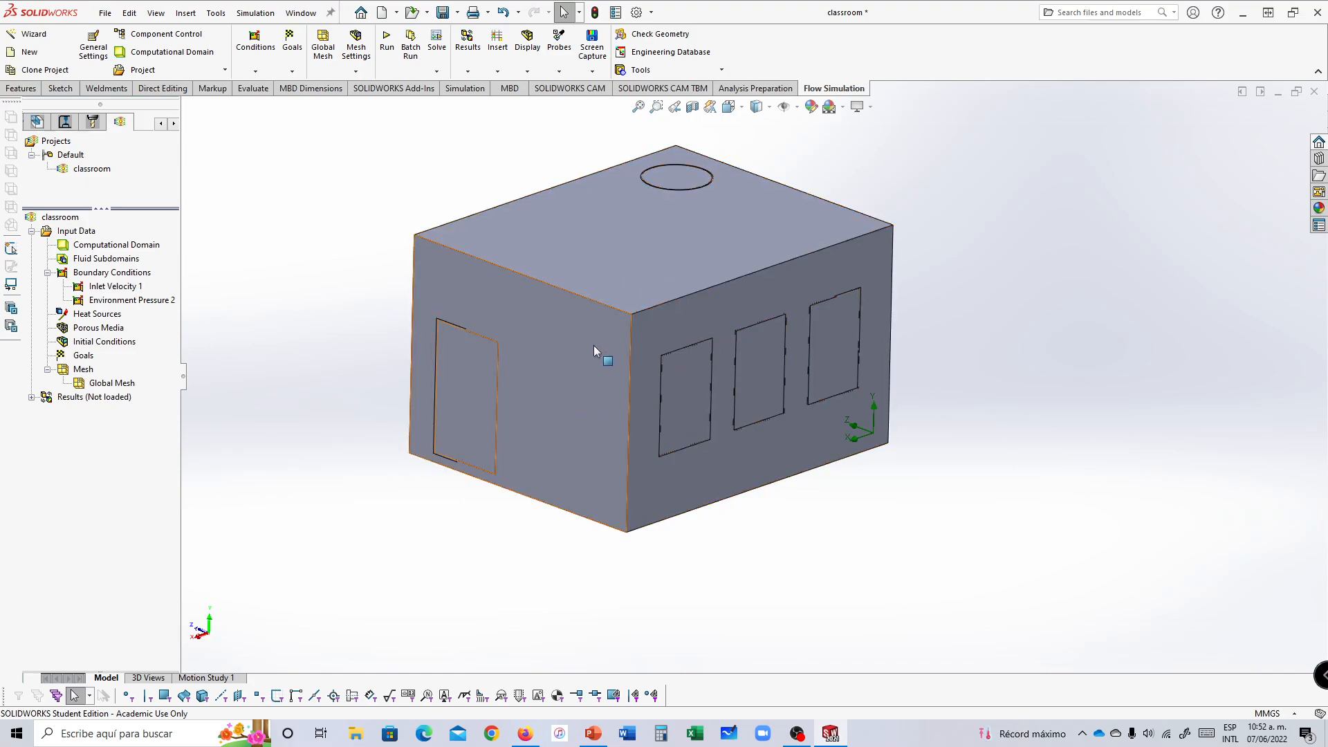
Step: Add a global goal for the average volume fraction of carbon dioxide
{"action": "right_click", "coordinate": [82, 358]}
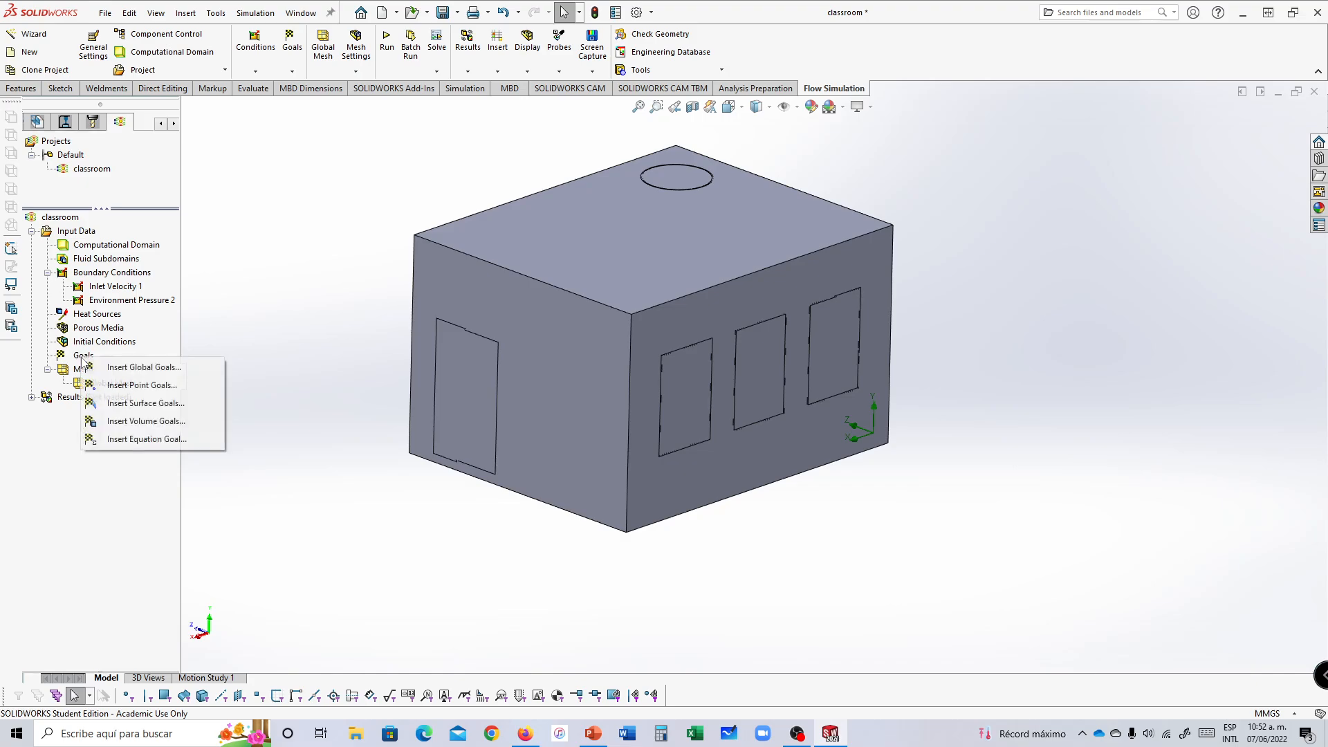
{"action": "left_click", "coordinate": [132, 369]}
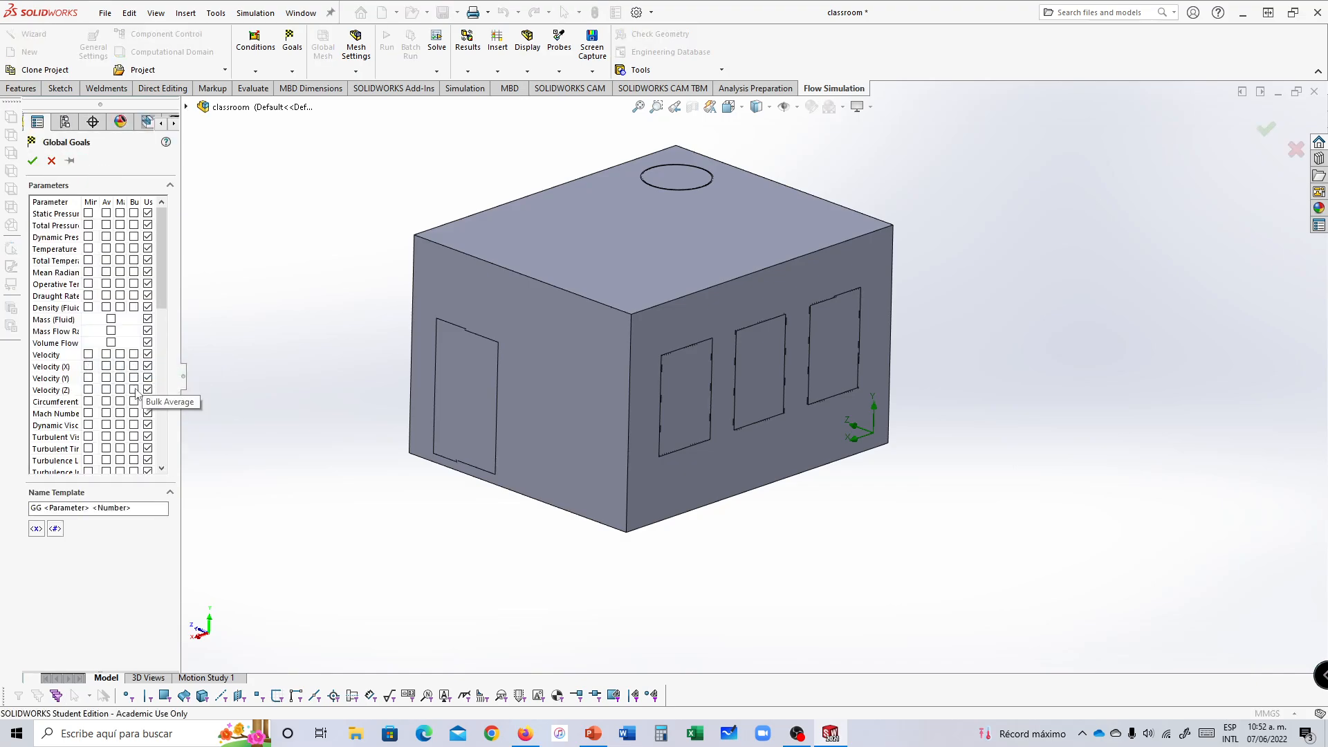
{"action": "left_click_drag", "start_coordinate": [184, 367], "coordinate": [283, 367]}
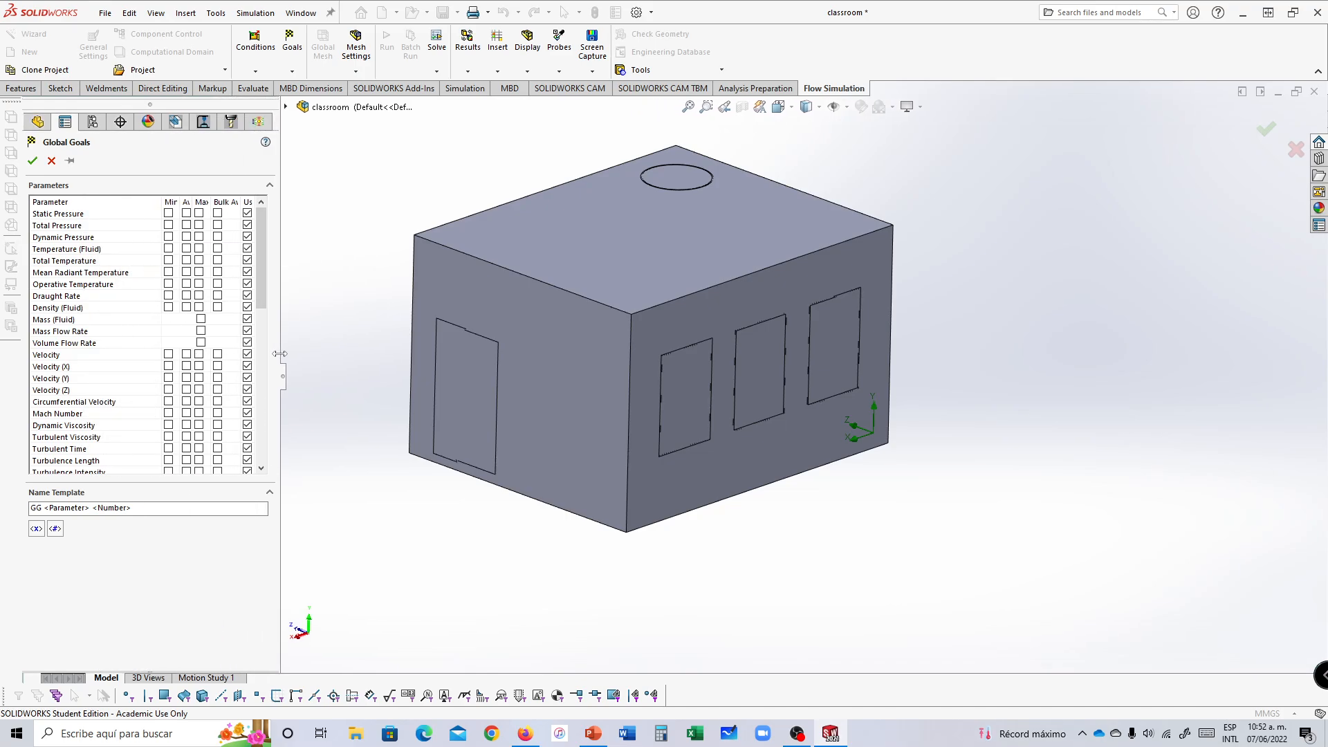
{"action": "left_click_drag", "start_coordinate": [260, 294], "coordinate": [252, 465]}
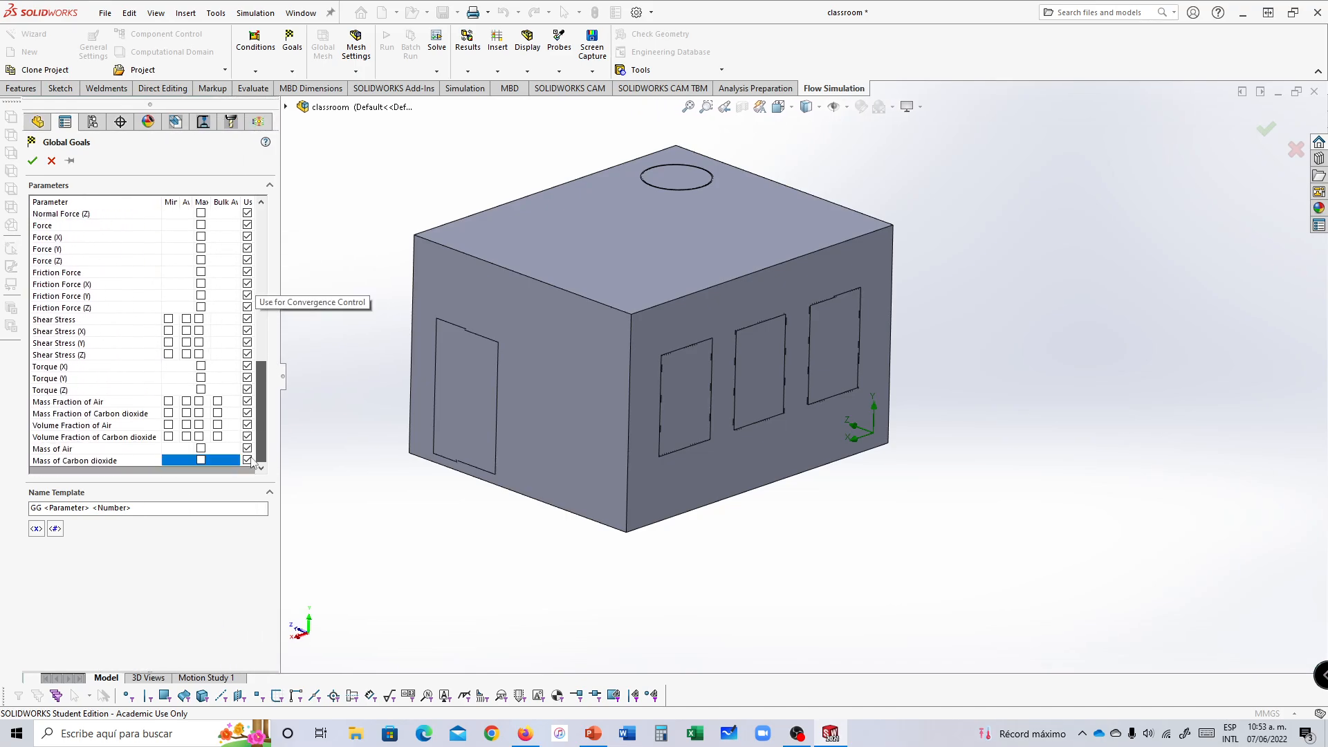
{"action": "left_click", "coordinate": [187, 437]}
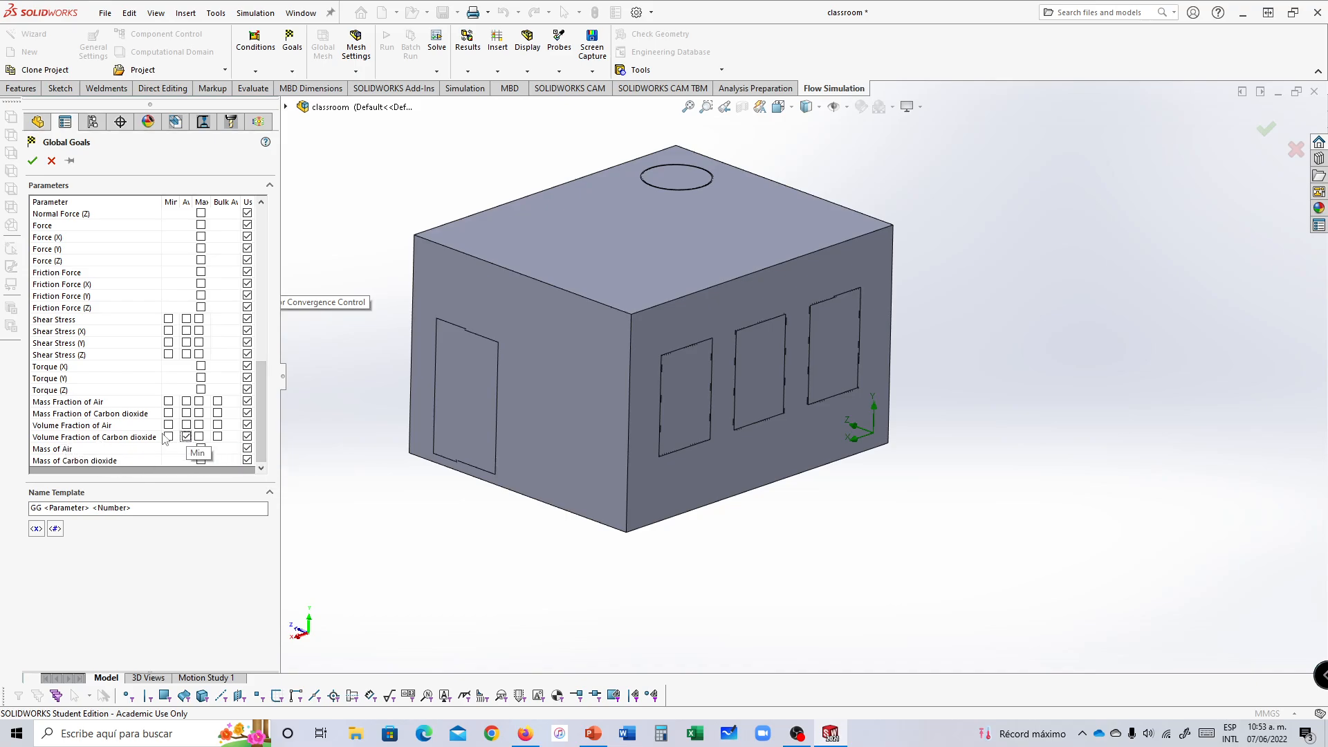
{"action": "left_click", "coordinate": [32, 162]}
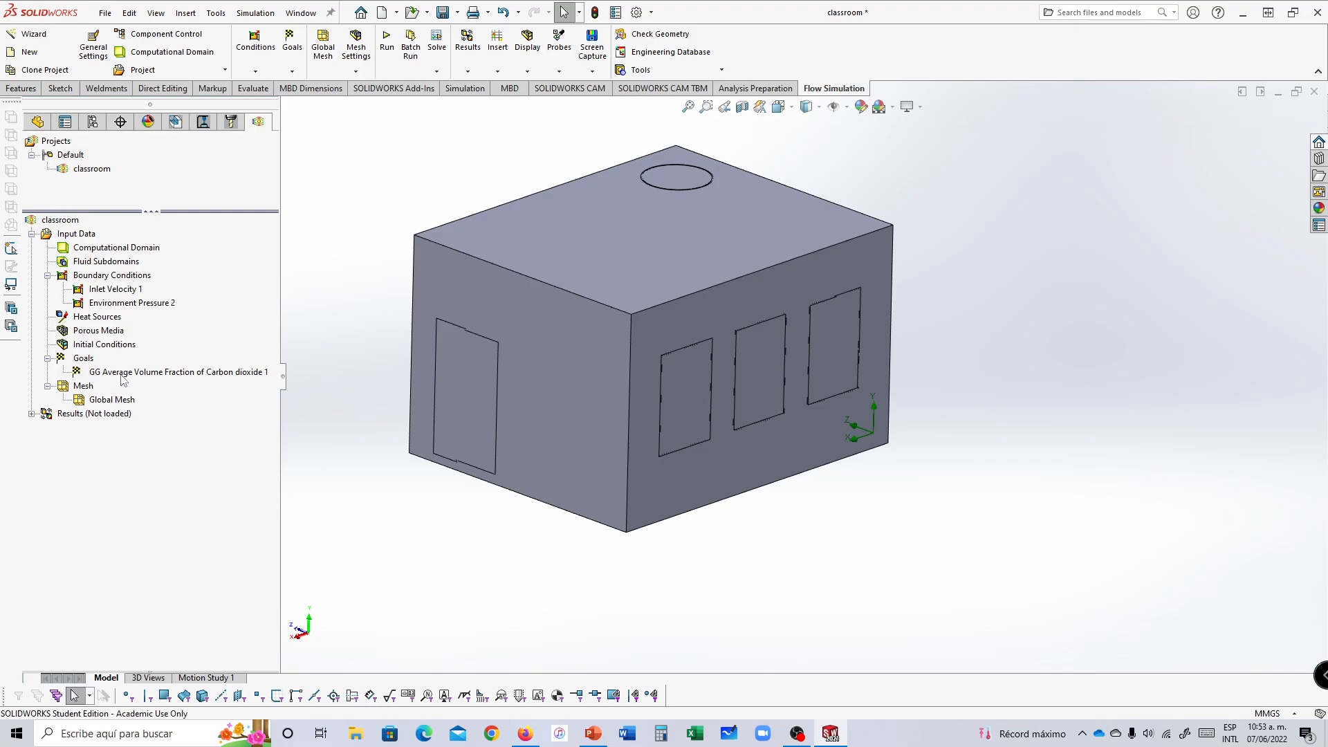
Step: Add a global goal for the average mass fraction of carbon dioxide
{"action": "right_click", "coordinate": [83, 365]}
{"action": "left_click", "coordinate": [112, 371]}
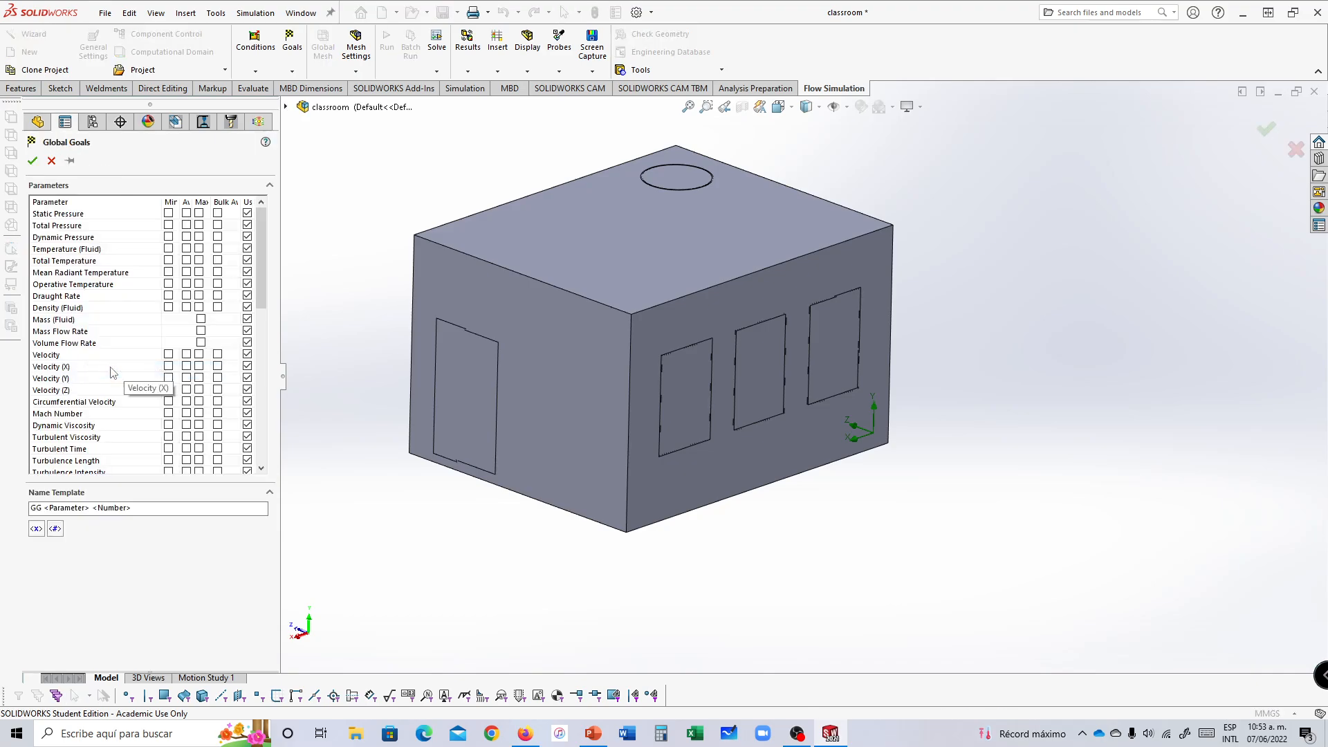
{"action": "left_click_drag", "start_coordinate": [262, 265], "coordinate": [261, 419]}
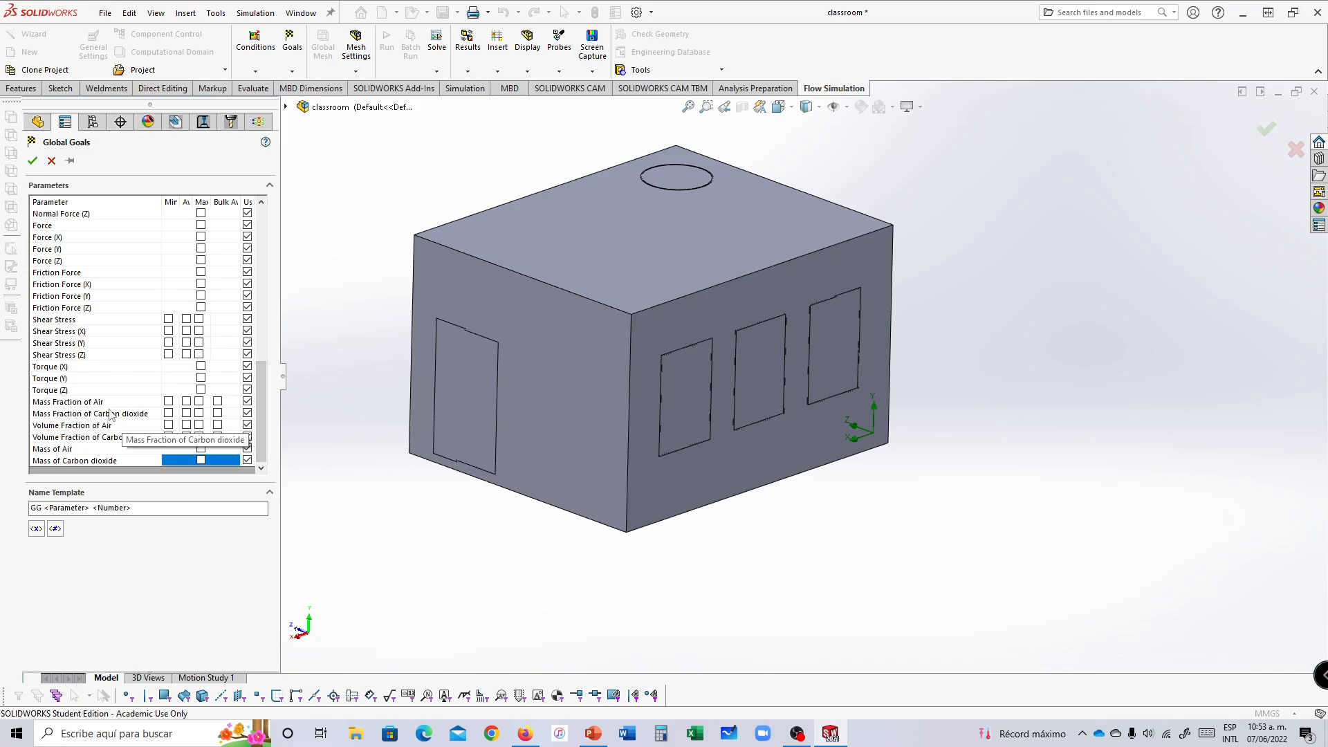
{"action": "left_click", "coordinate": [187, 414]}
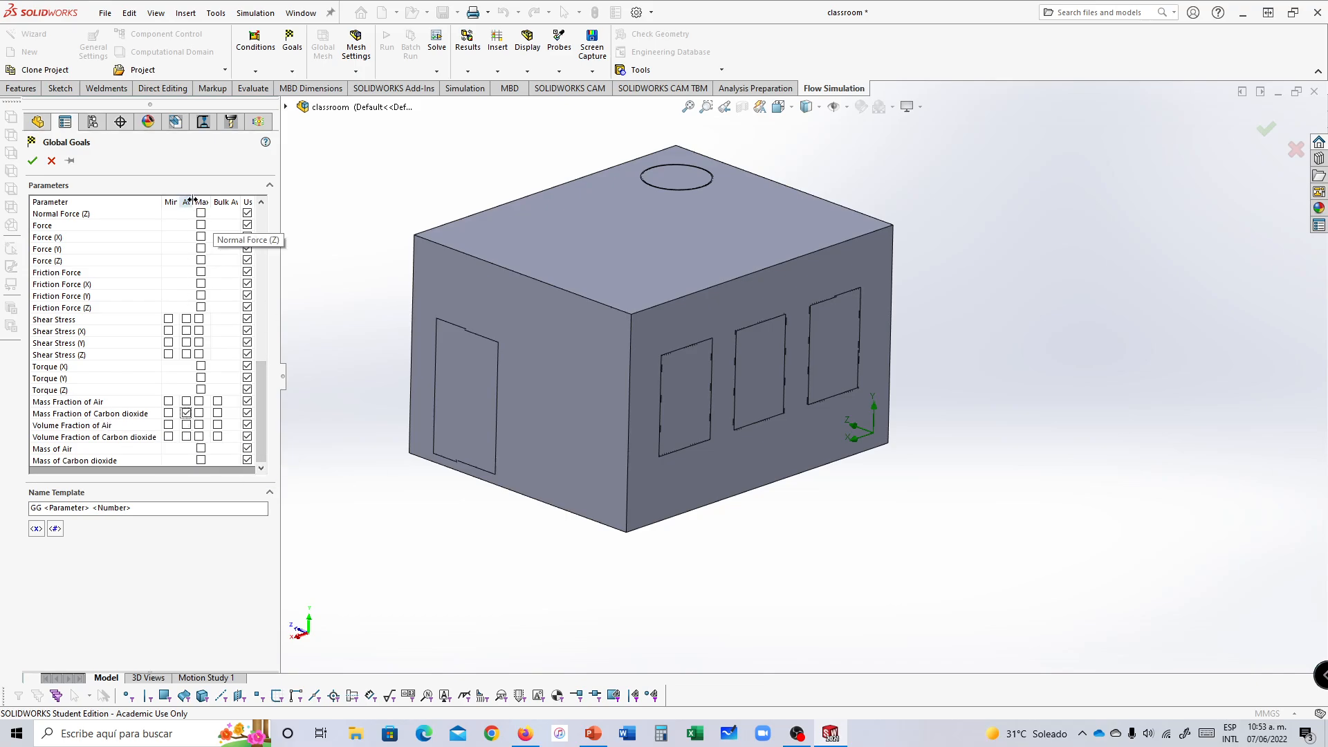
{"action": "left_click_drag", "start_coordinate": [191, 202], "coordinate": [214, 201]}
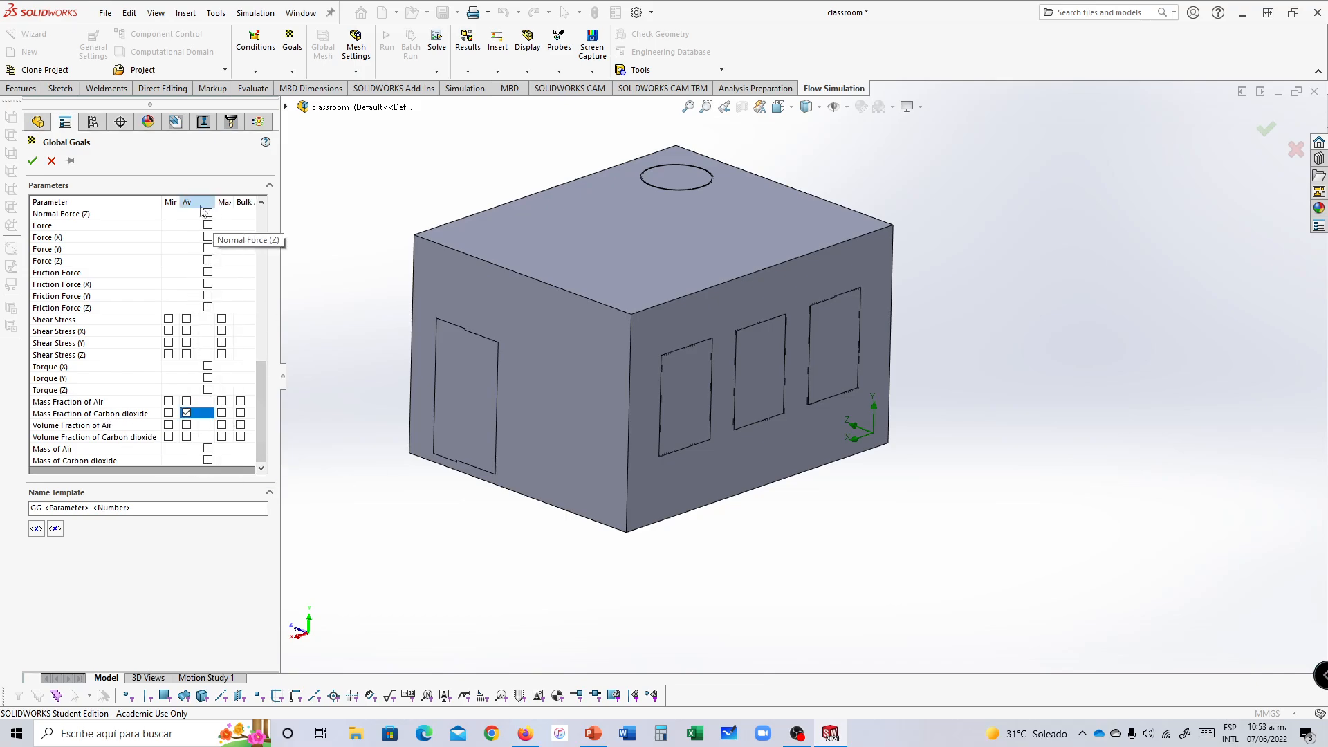
{"action": "left_click", "coordinate": [32, 162]}
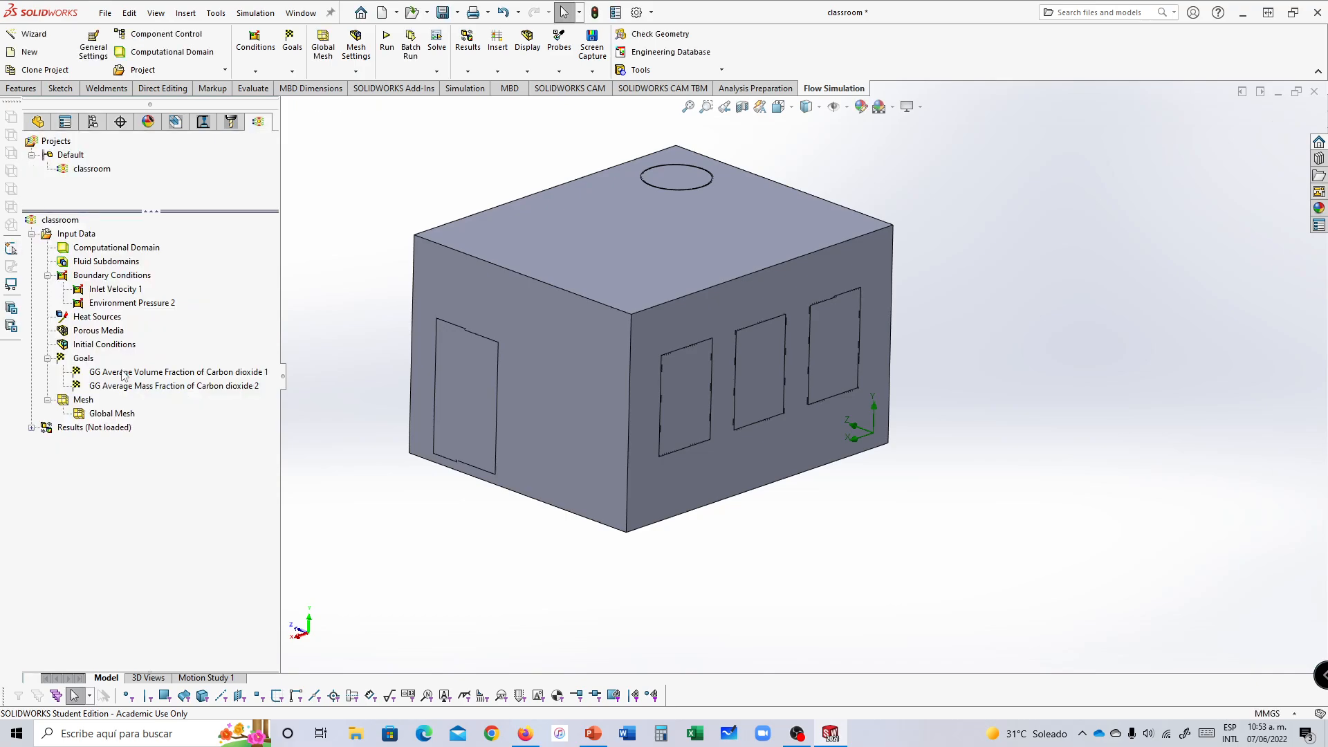
Step: Delete the global goal for the average volume fraction of carbon dioxide
{"action": "left_click", "coordinate": [123, 373]}
{"action": "key", "text": "Delete"}
{"action": "key", "text": "Return"}
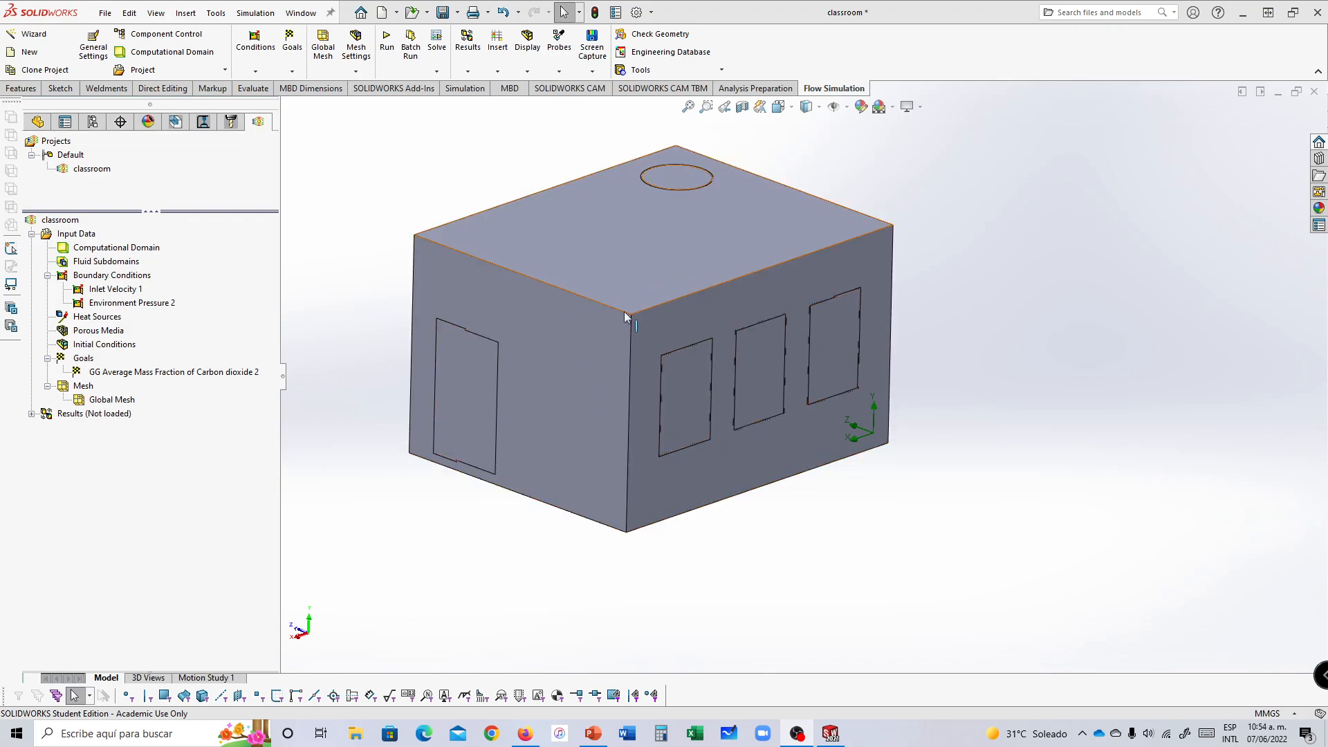
Step: Display the basic mesh on the classroom and set the model transparency to 0.90
{"action": "right_click", "coordinate": [83, 401]}
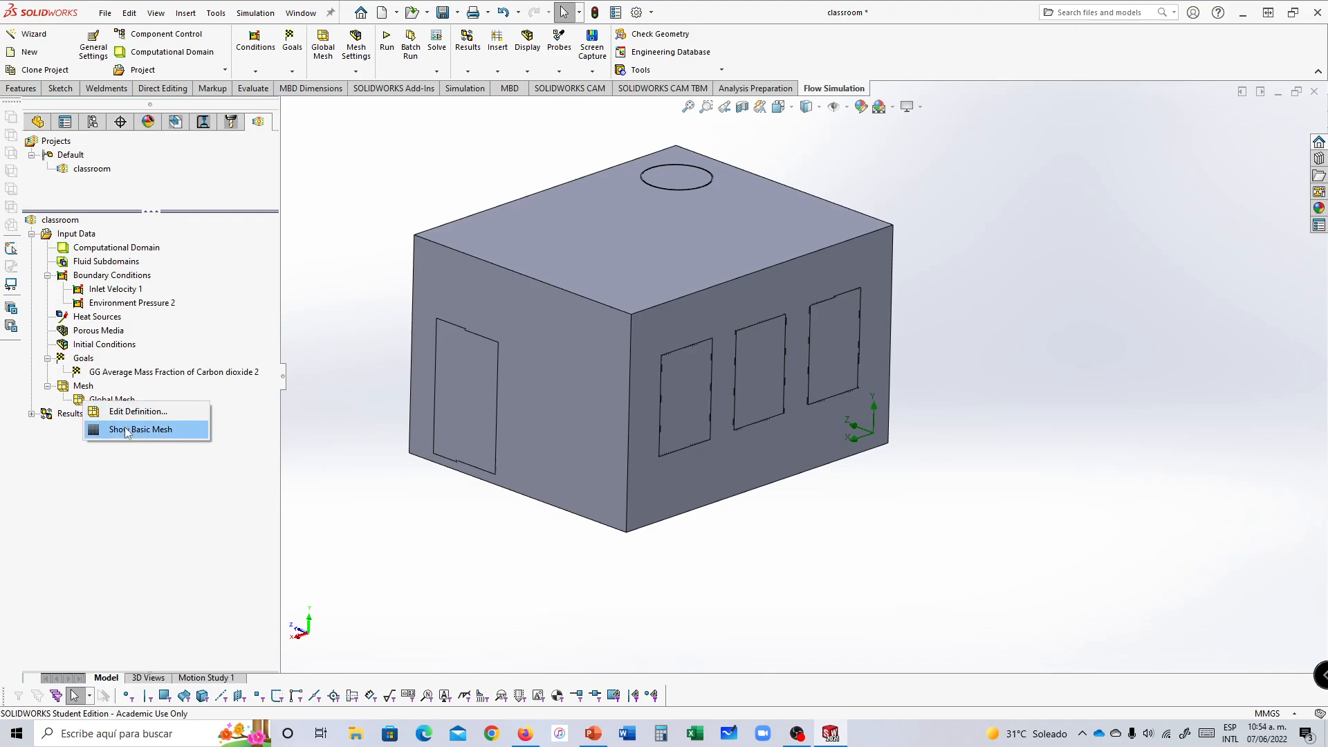
{"action": "left_click", "coordinate": [126, 431]}
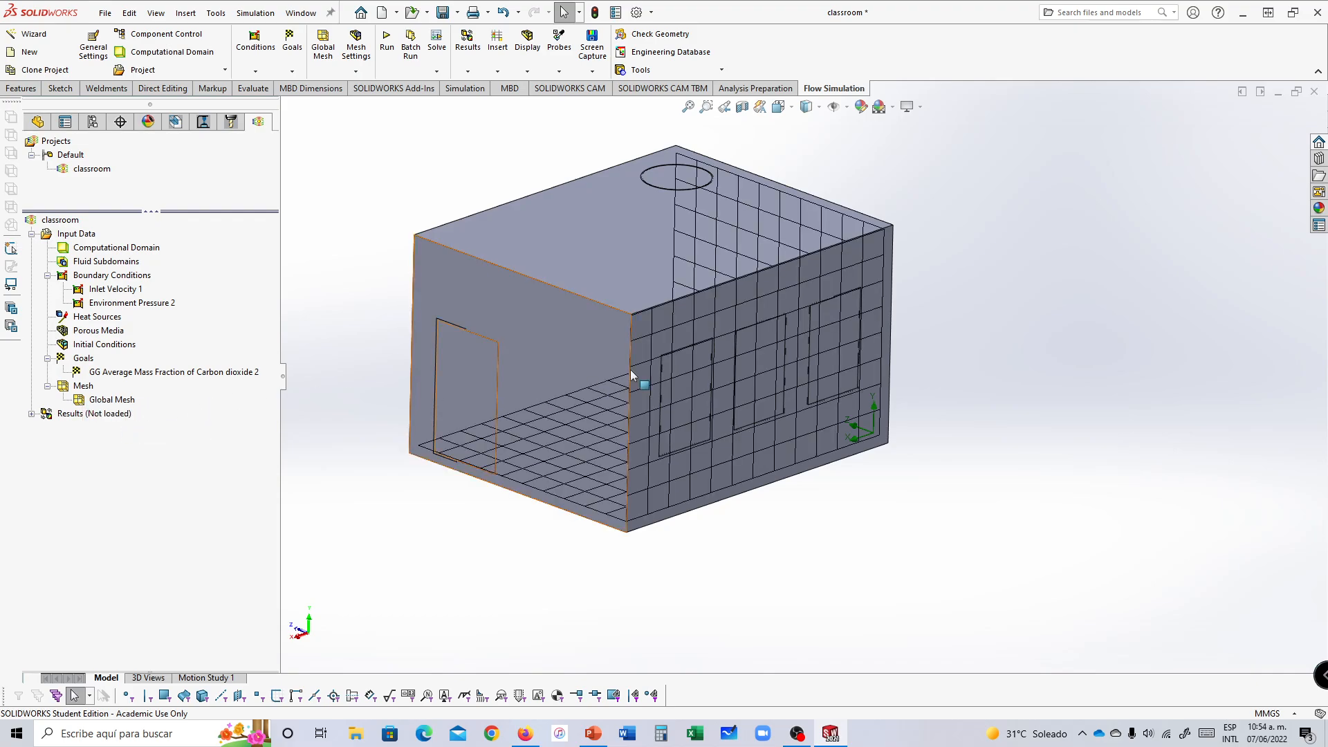
{"action": "left_click", "coordinate": [538, 61]}
{"action": "left_click", "coordinate": [553, 139]}
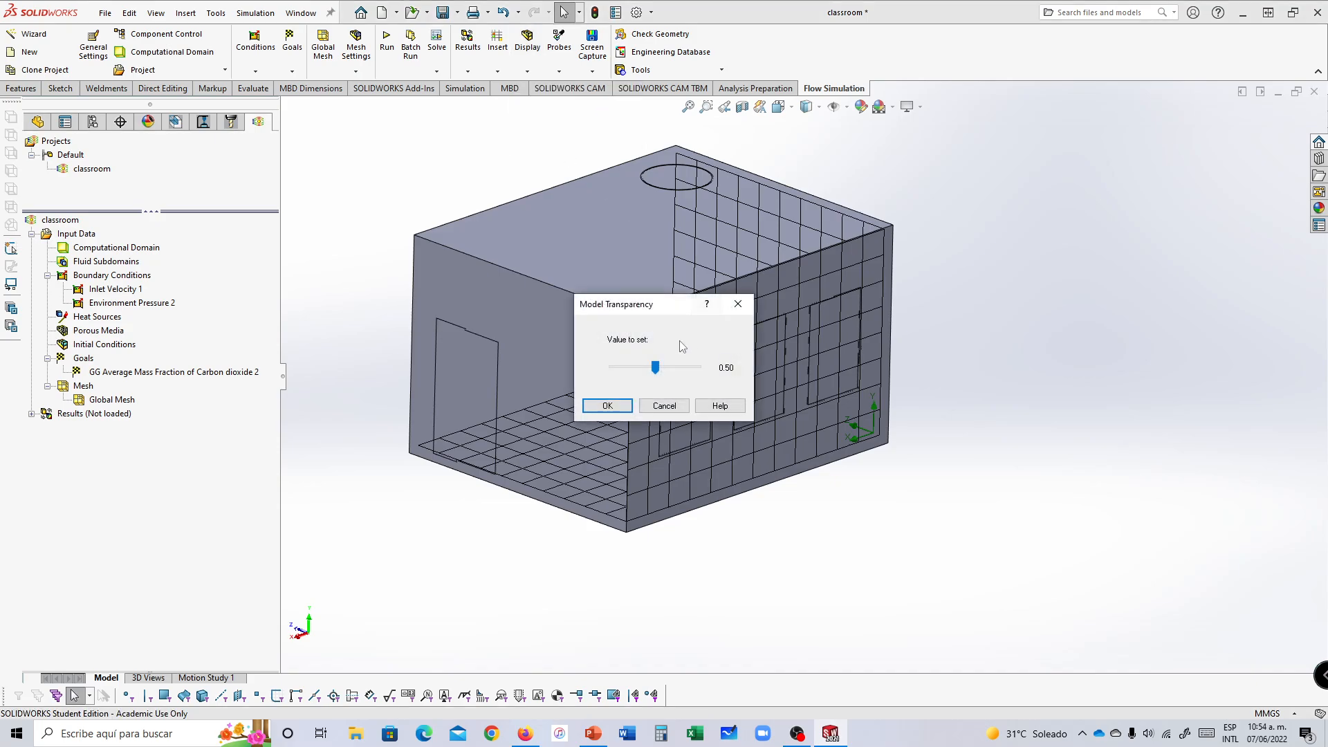
{"action": "left_click_drag", "start_coordinate": [656, 367], "coordinate": [689, 368]}
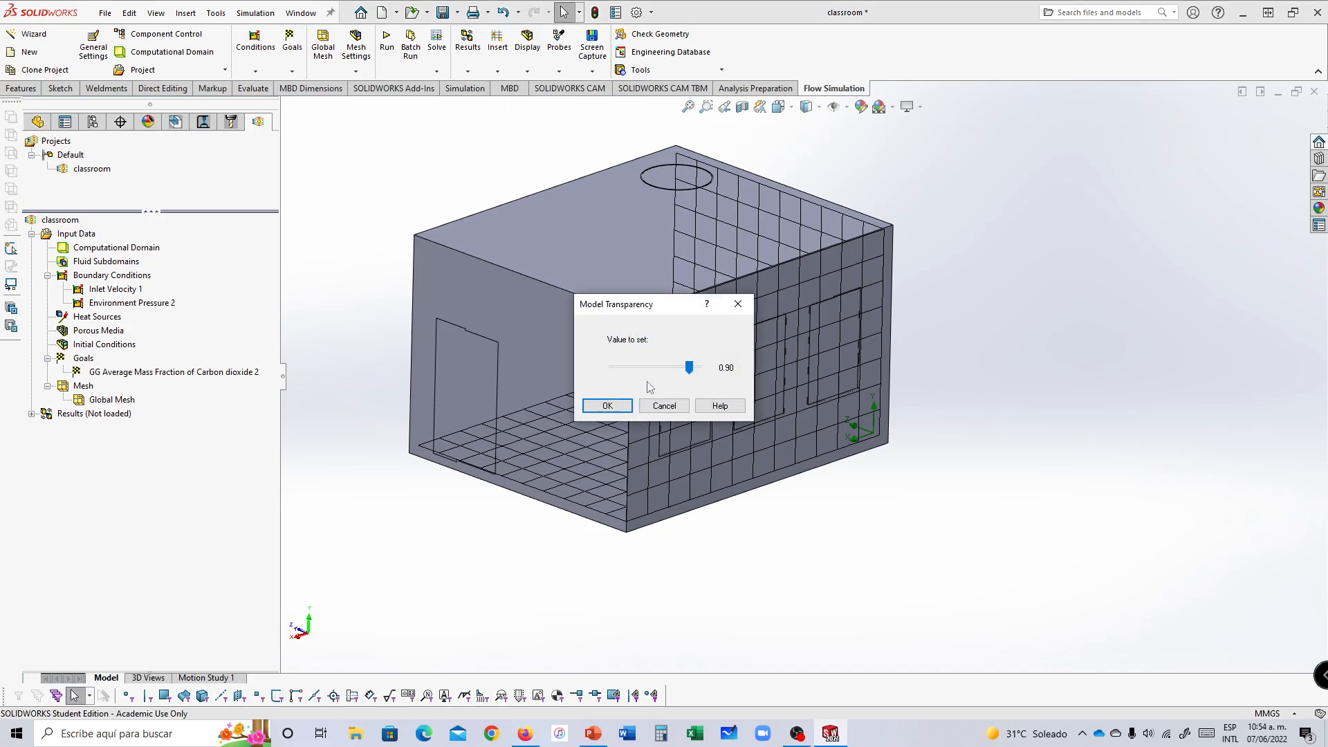
Step: Apply a model transparency of 0.90 to the classroom model
{"action": "left_click", "coordinate": [614, 408]}
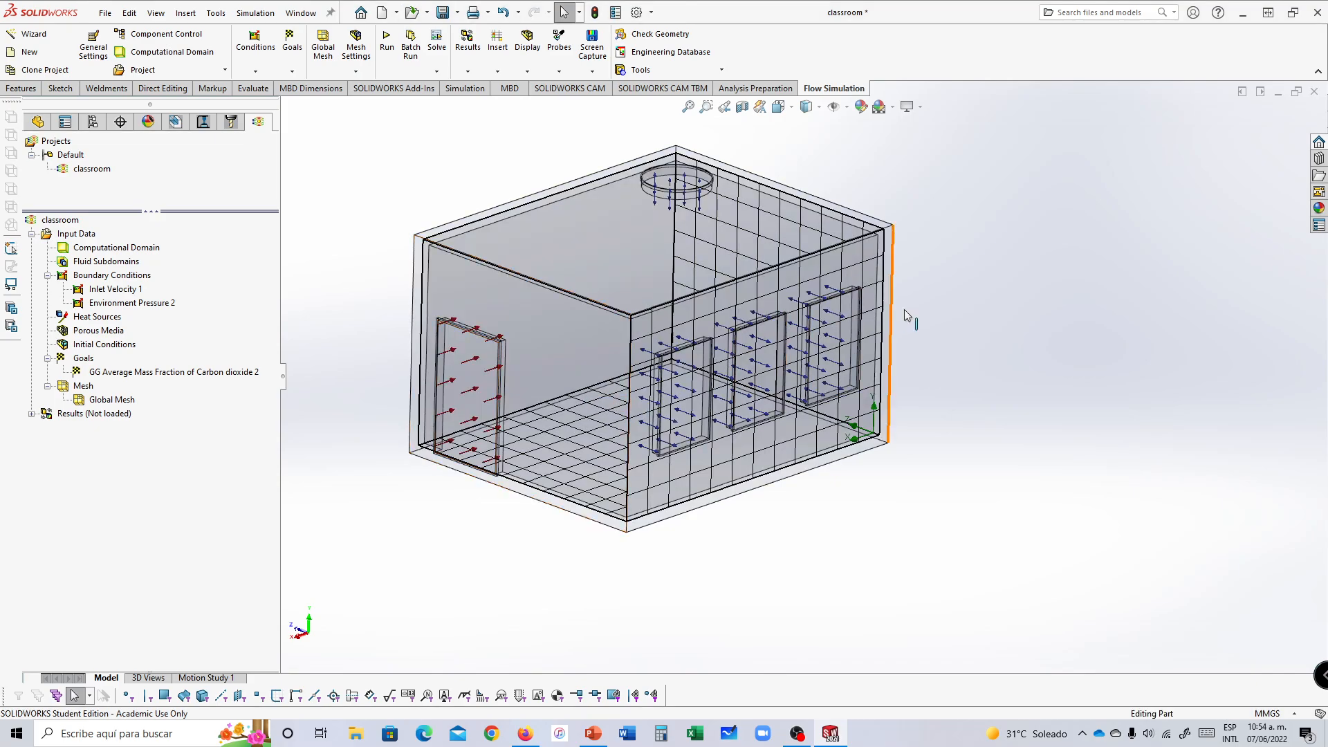
{"action": "middle_click_drag", "start_coordinate": [904, 309], "coordinate": [933, 315]}
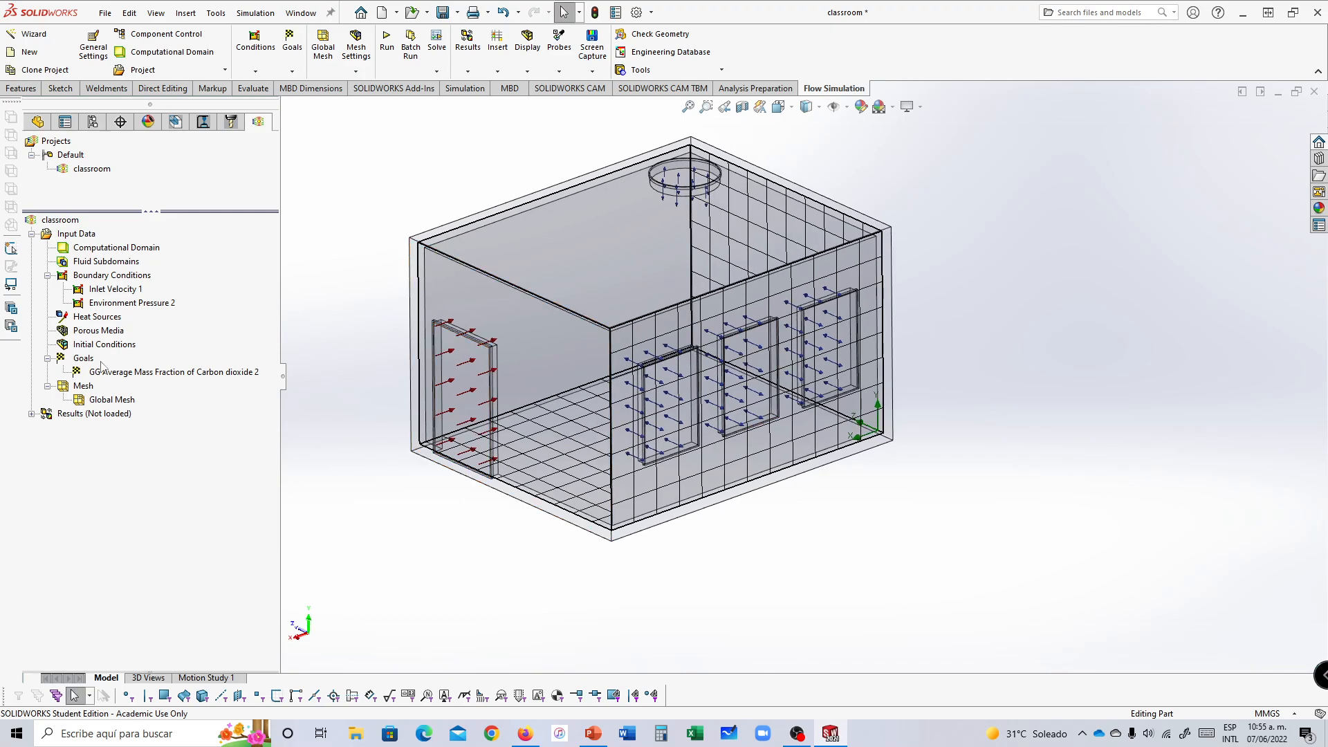
Step: Set the automatic global mesh to level 6 and hide the basic mesh display
{"action": "double_click", "coordinate": [80, 404]}
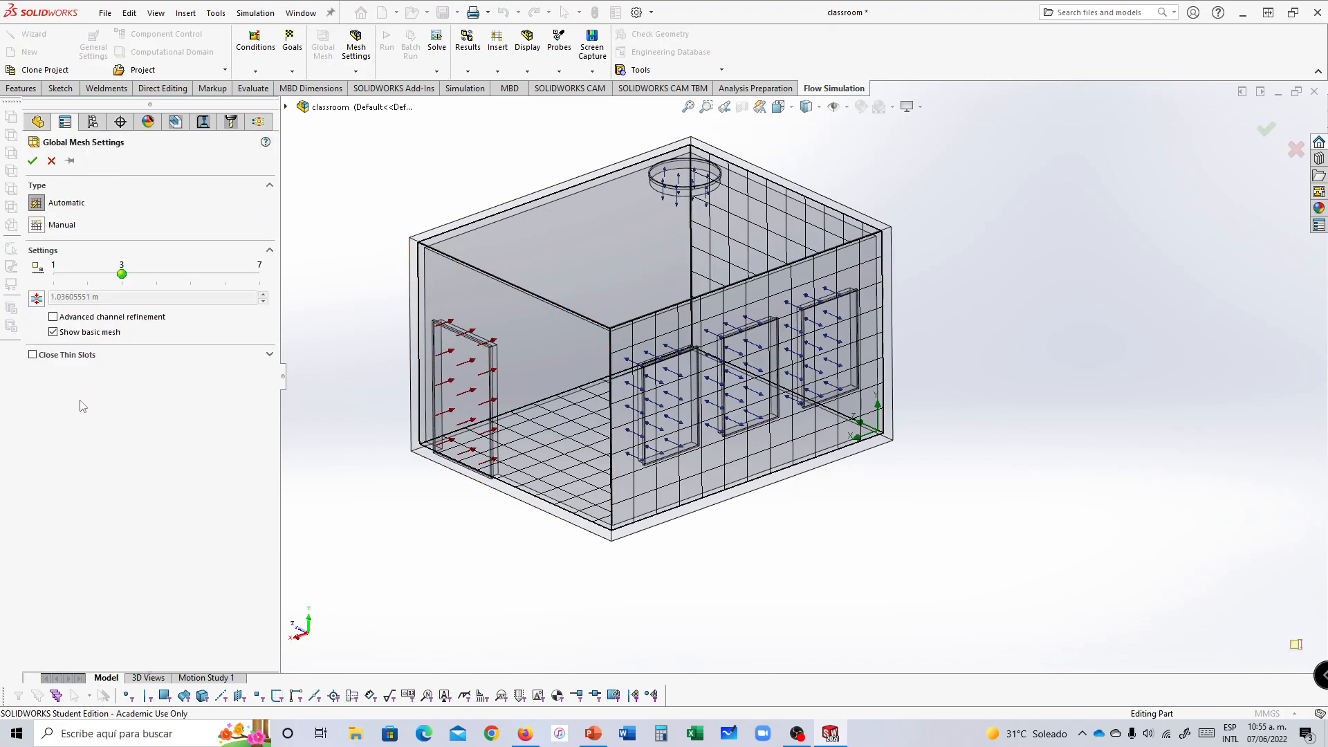
{"action": "left_click_drag", "start_coordinate": [122, 275], "coordinate": [224, 284]}
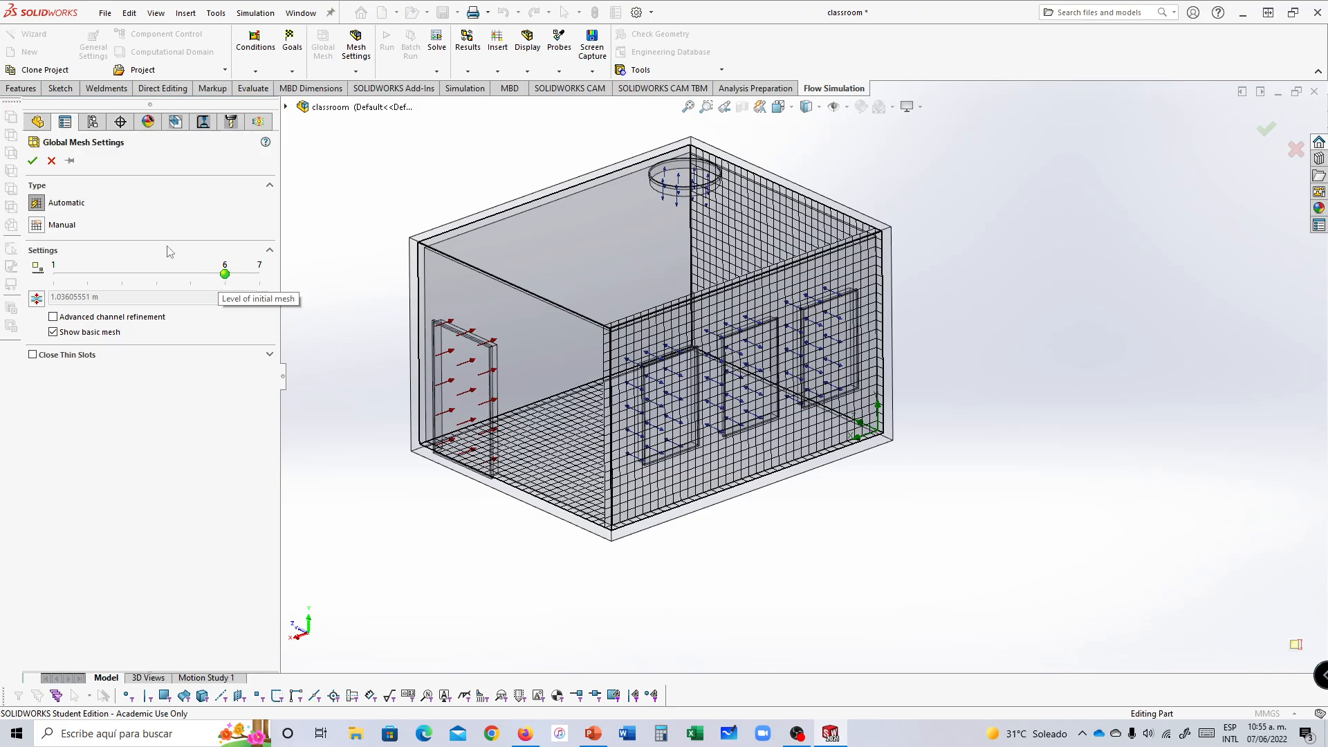
{"action": "left_click", "coordinate": [32, 160]}
{"action": "mouse_move", "coordinate": [891, 359]}
{"action": "middle_mouse_down"}
{"action": "mouse_move", "coordinate": [893, 308]}
{"action": "mouse_move", "coordinate": [887, 351]}
{"action": "middle_mouse_up"}
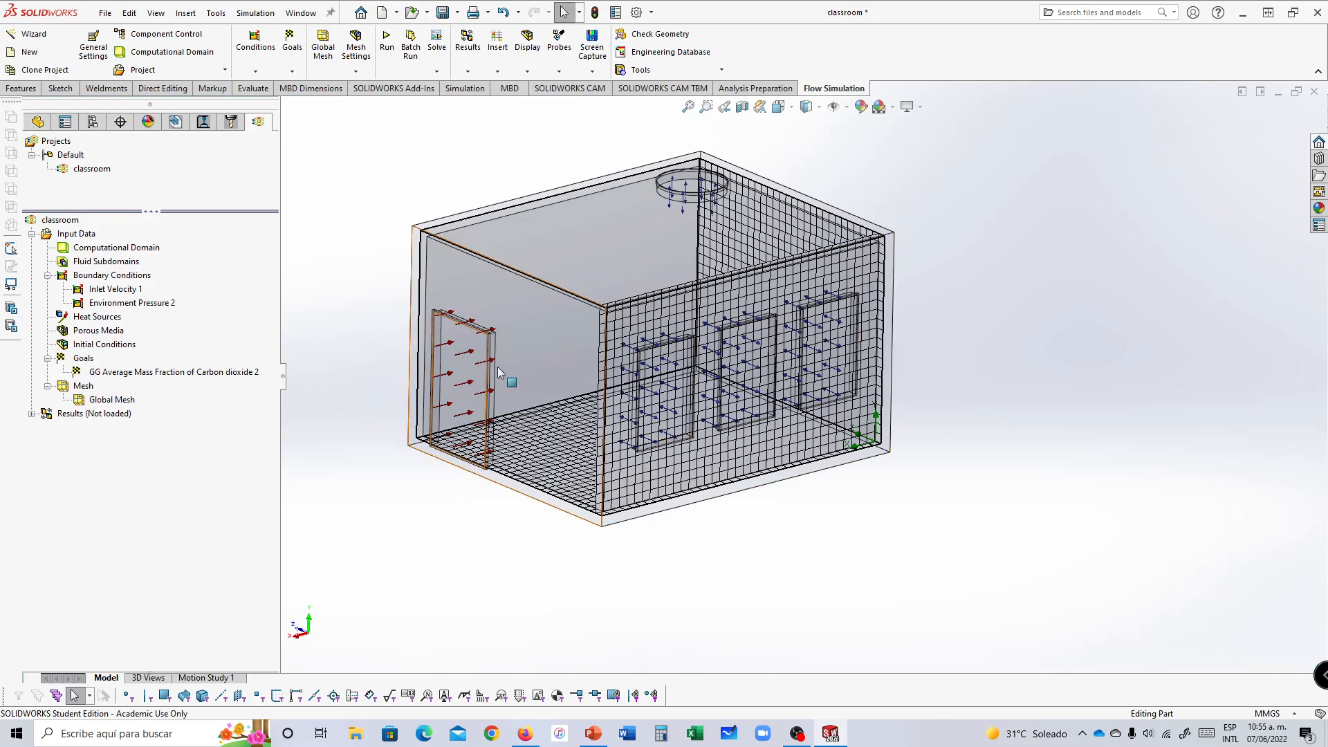
{"action": "middle_click_drag", "start_coordinate": [899, 387], "coordinate": [920, 434]}
{"action": "middle_click_drag", "start_coordinate": [844, 464], "coordinate": [819, 416]}
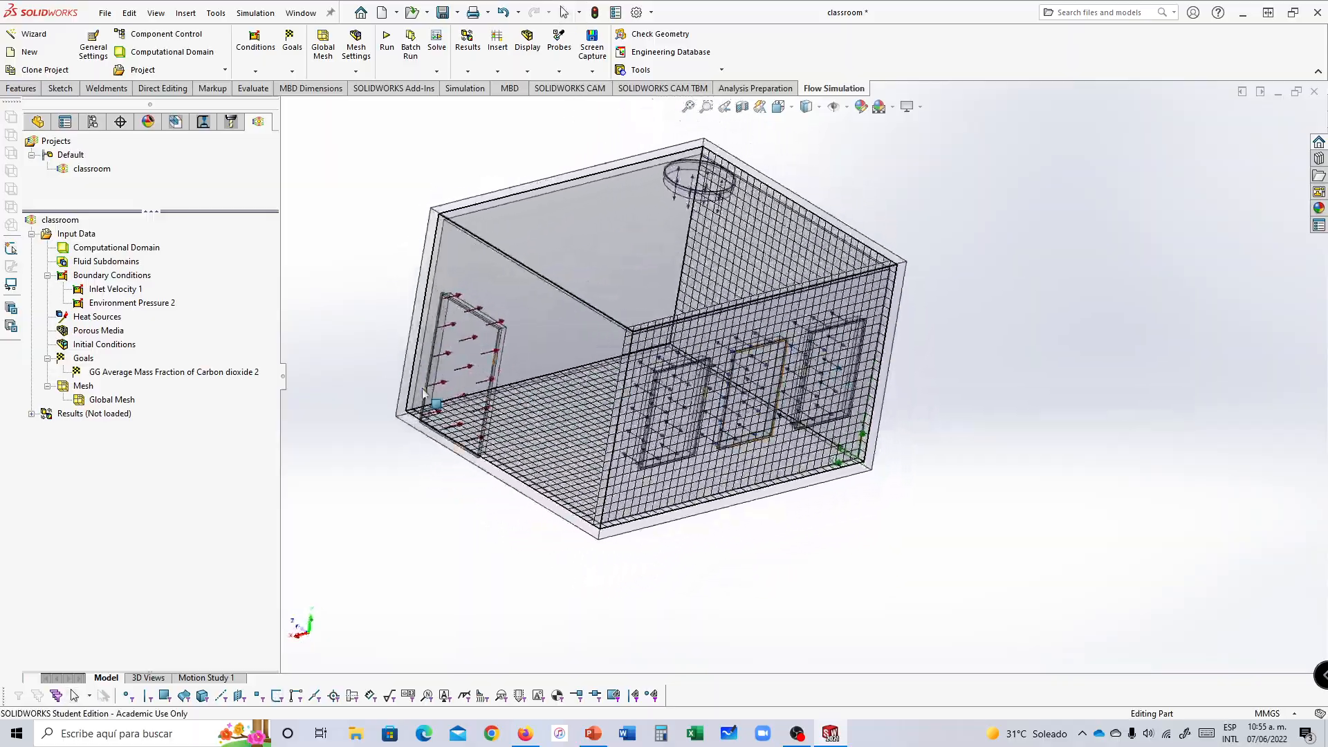
{"action": "right_click", "coordinate": [103, 406]}
{"action": "left_click", "coordinate": [147, 430]}
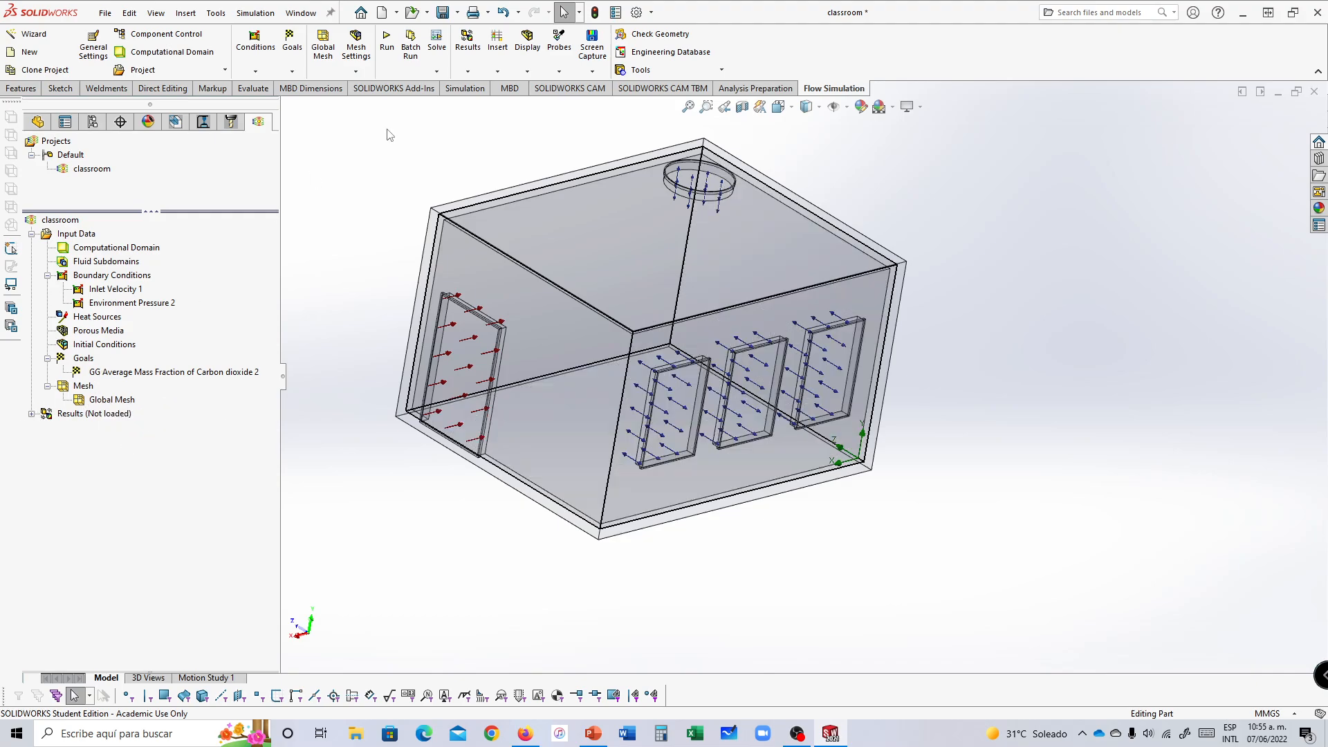
Step: Run a new flow calculation on this computer using all cores, with results loaded when it finishes
{"action": "middle_click_drag", "start_coordinate": [879, 298], "coordinate": [900, 318]}
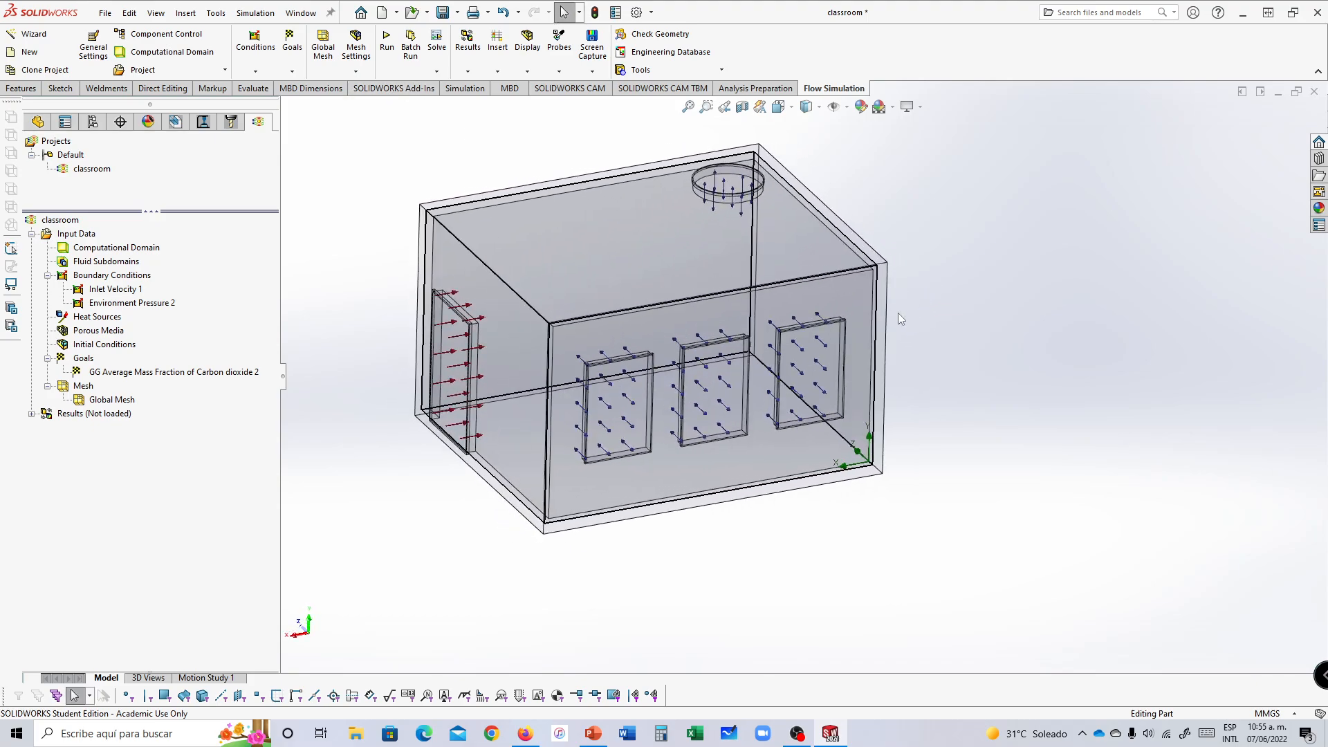
{"action": "left_click", "coordinate": [387, 42]}
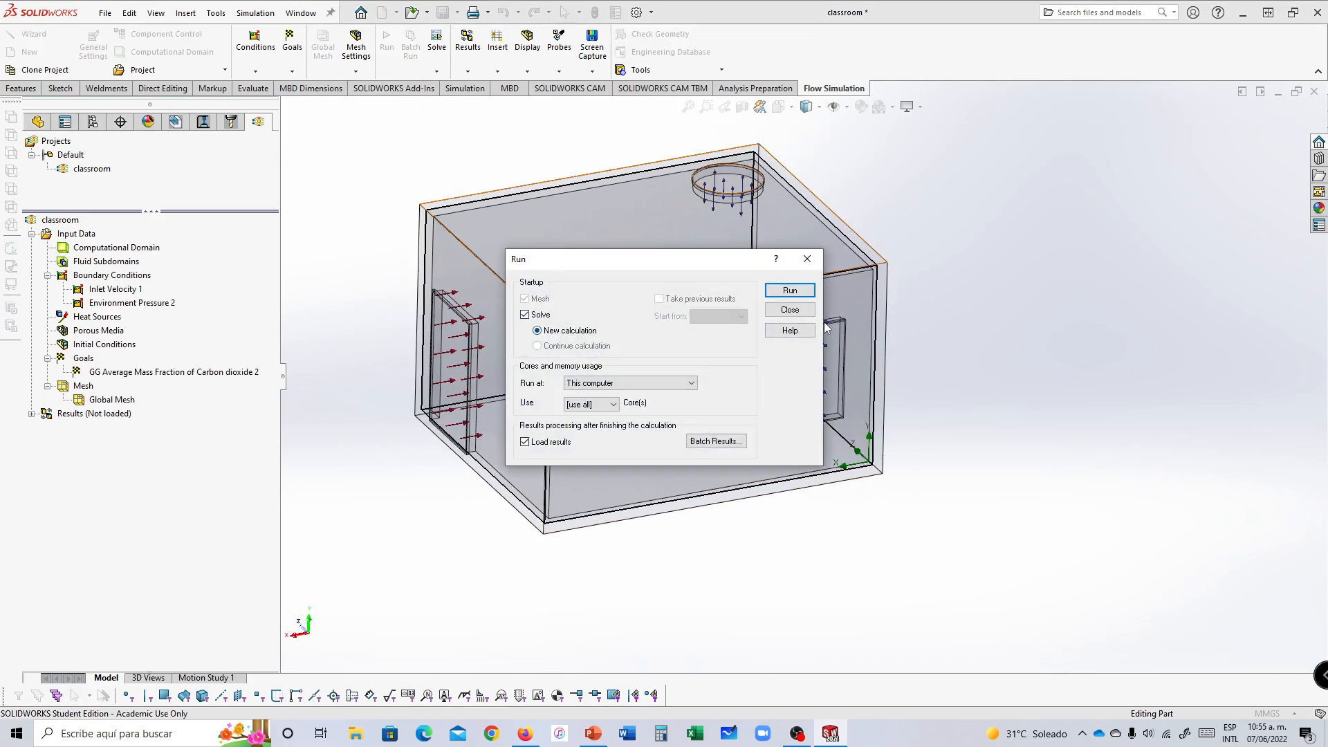
{"action": "left_click", "coordinate": [792, 294]}
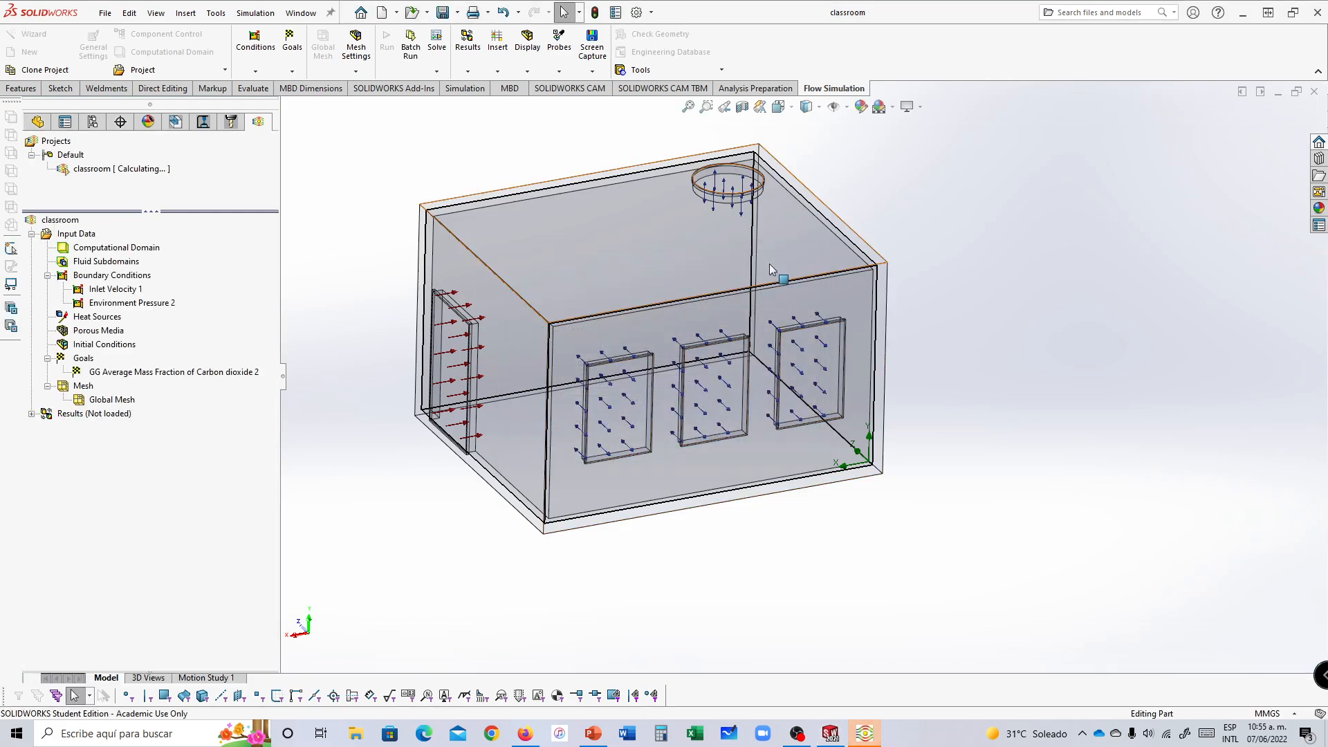
Step: Check the solver's info and log for the classroom calculation and close the solver window
{"action": "left_click", "coordinate": [865, 734]}
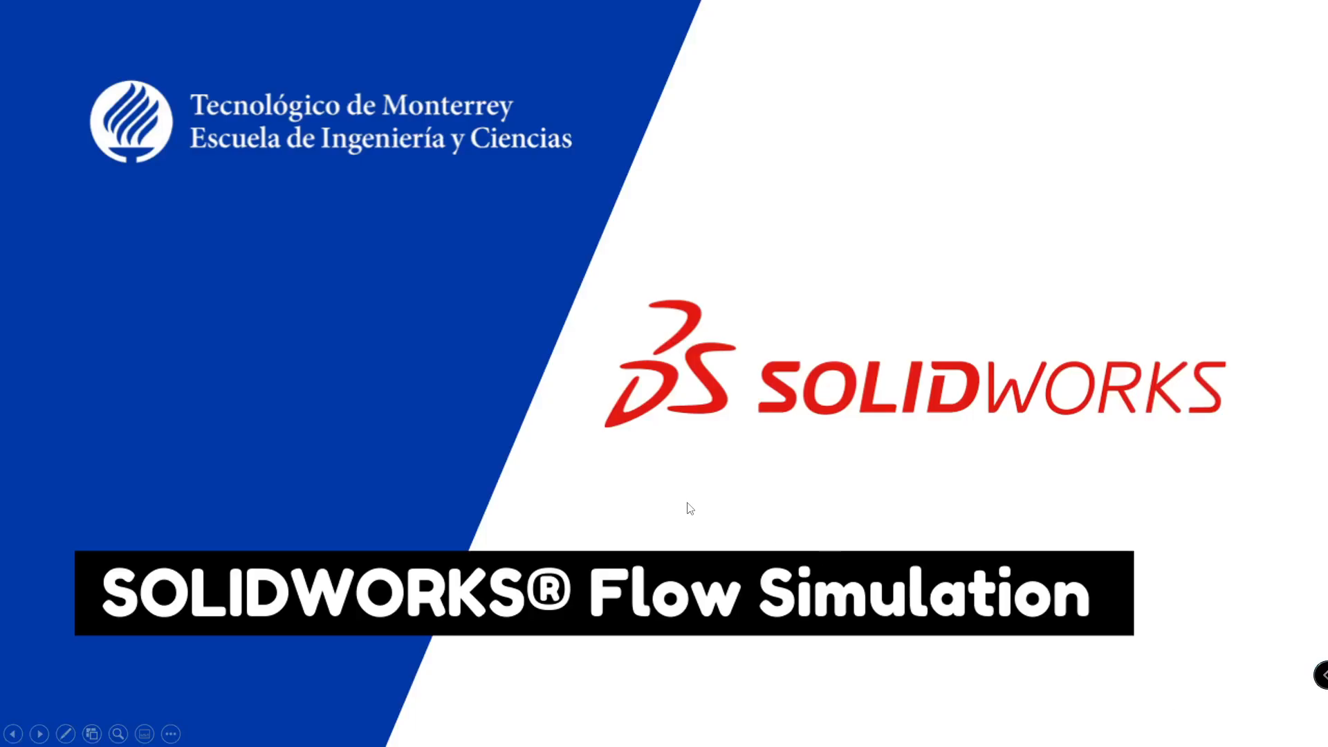
{"action": "key", "text": "Escape"}
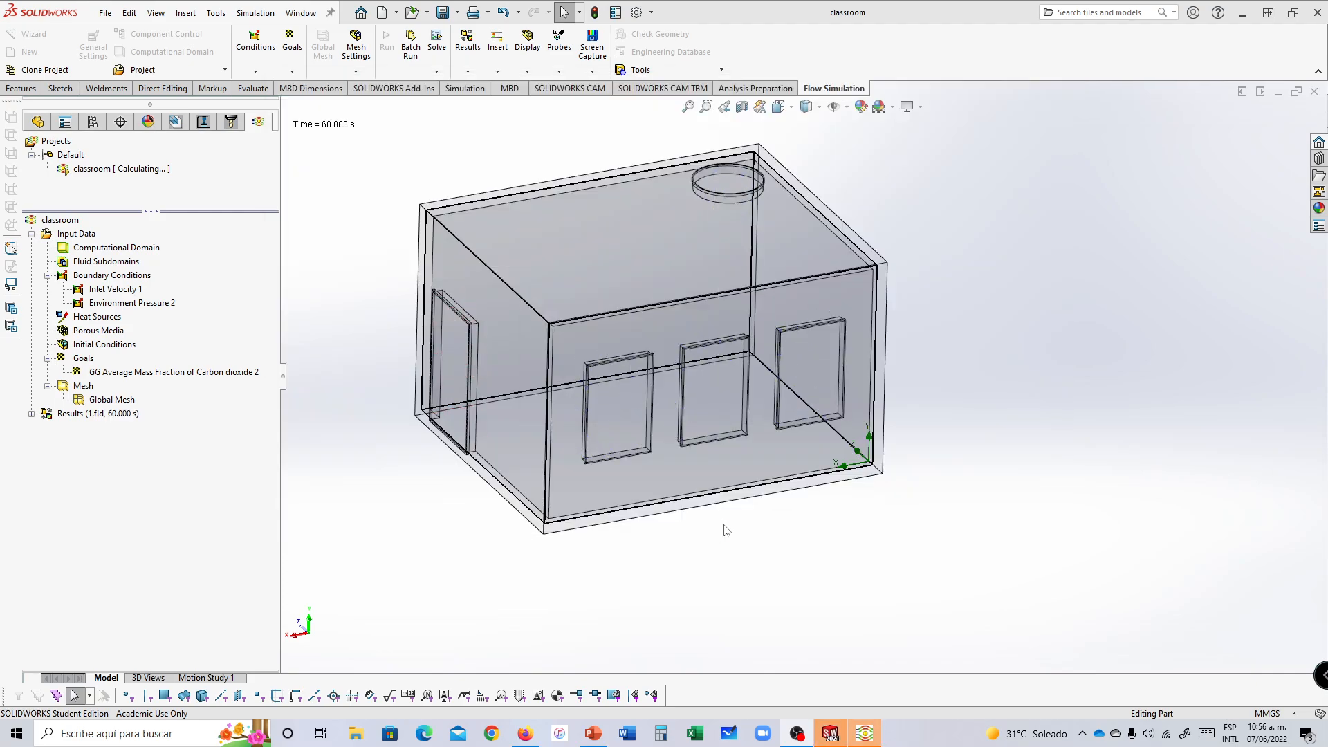
{"action": "left_click", "coordinate": [865, 733]}
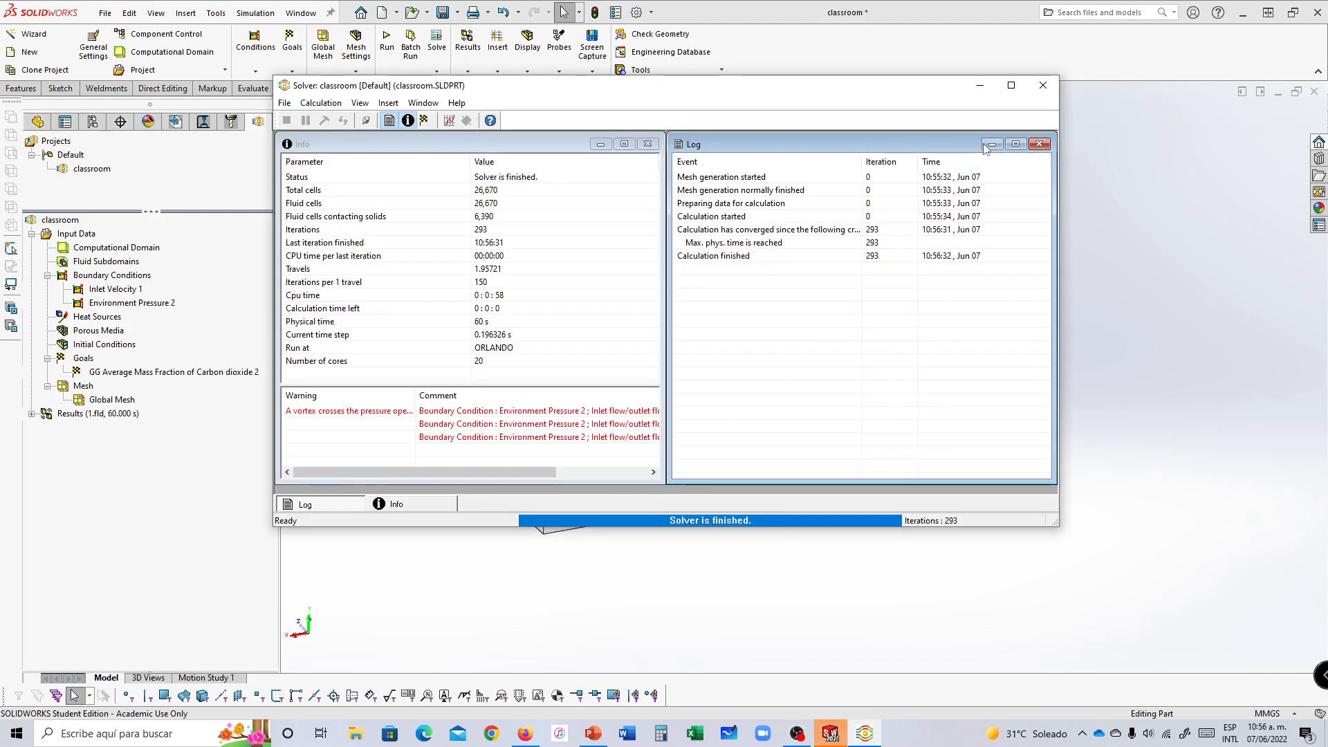
{"action": "left_click", "coordinate": [1056, 77]}
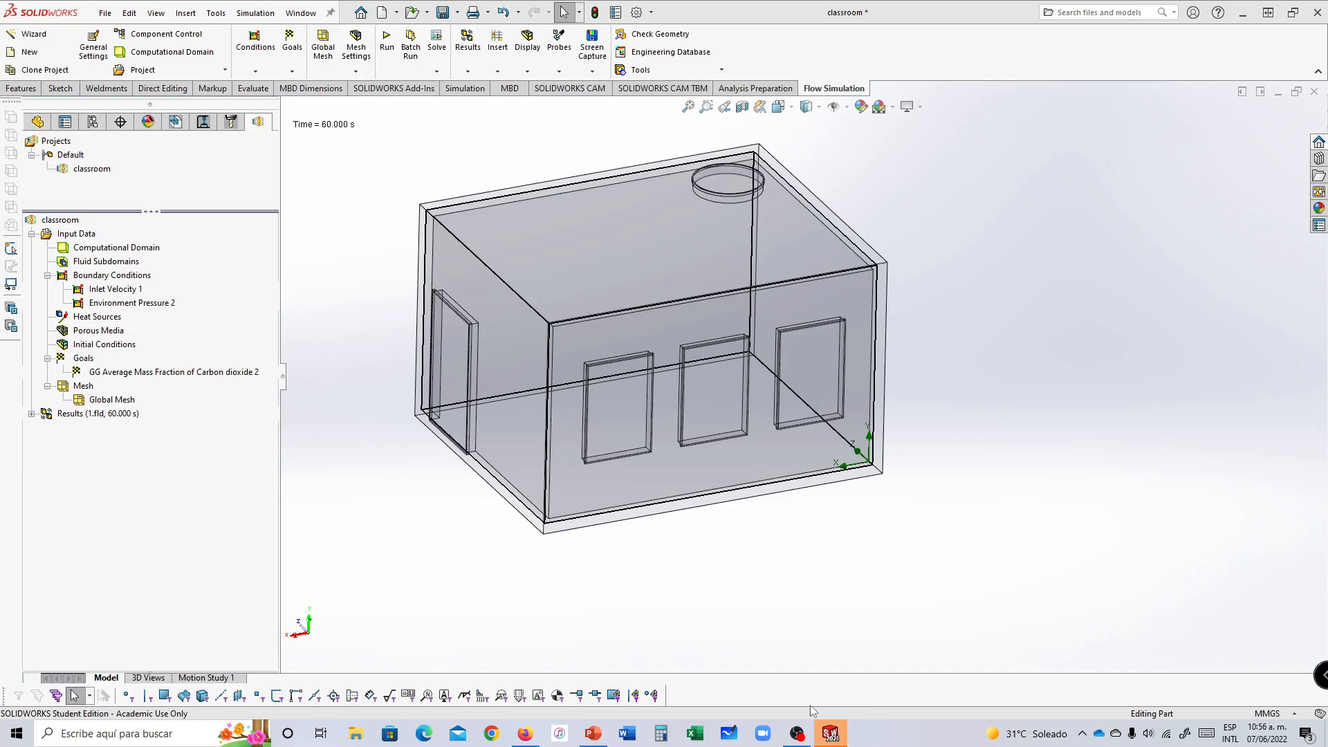
Step: Insert a surface parameters result and select the inner lid face of the window nearest the door
{"action": "left_click", "coordinate": [31, 414]}
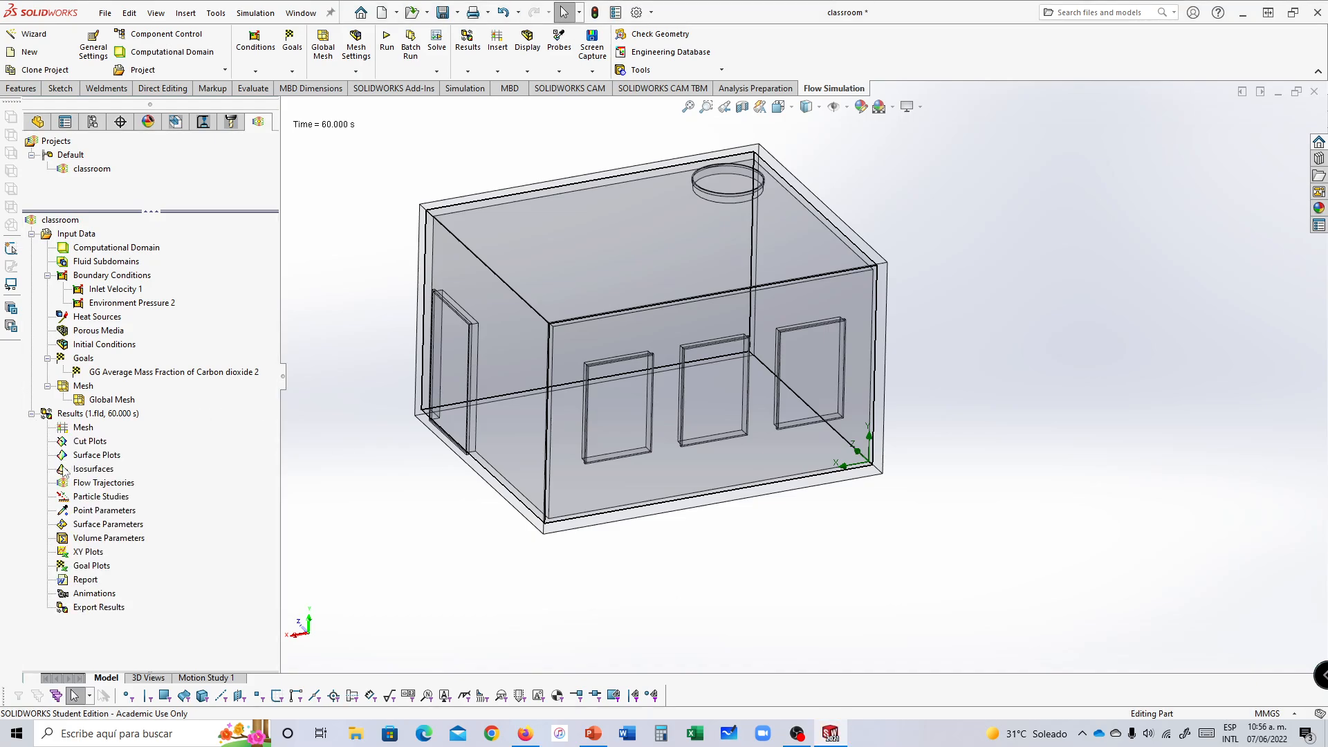
{"action": "middle_click_drag", "start_coordinate": [652, 454], "coordinate": [774, 312]}
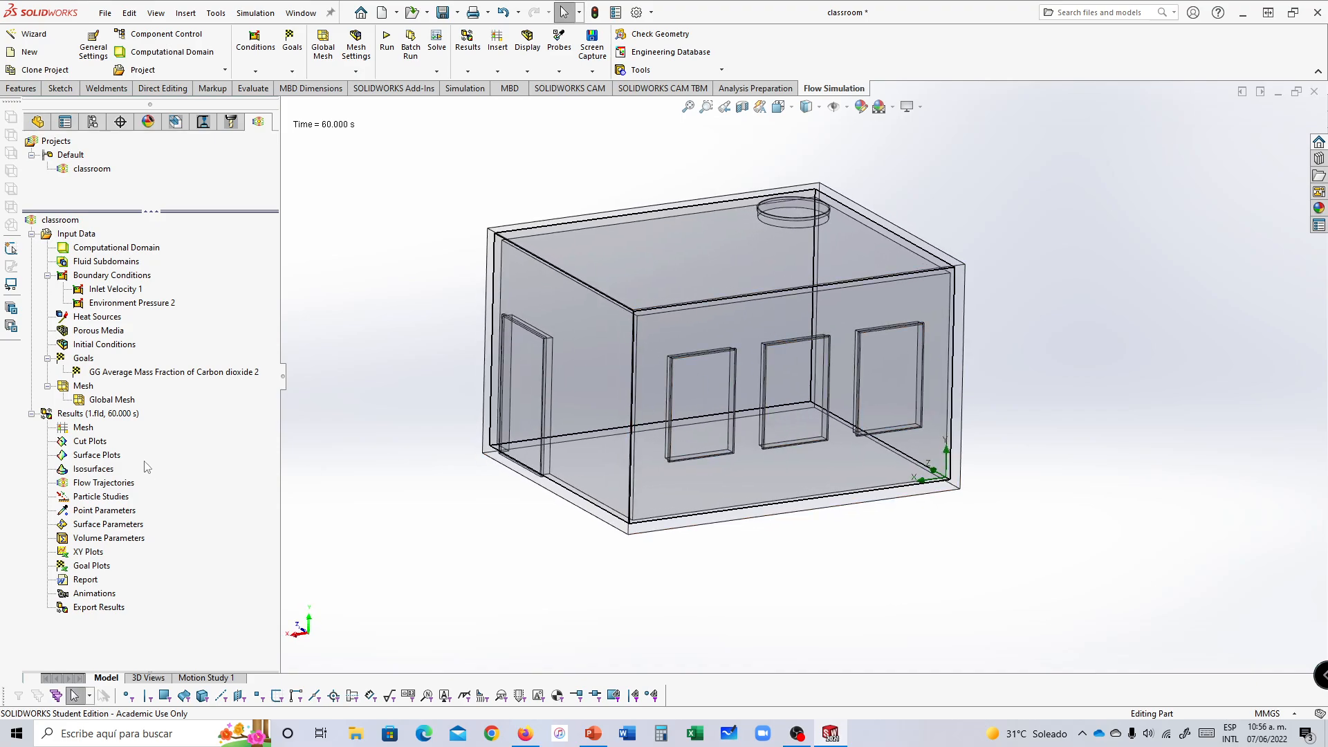
{"action": "right_click", "coordinate": [96, 537]}
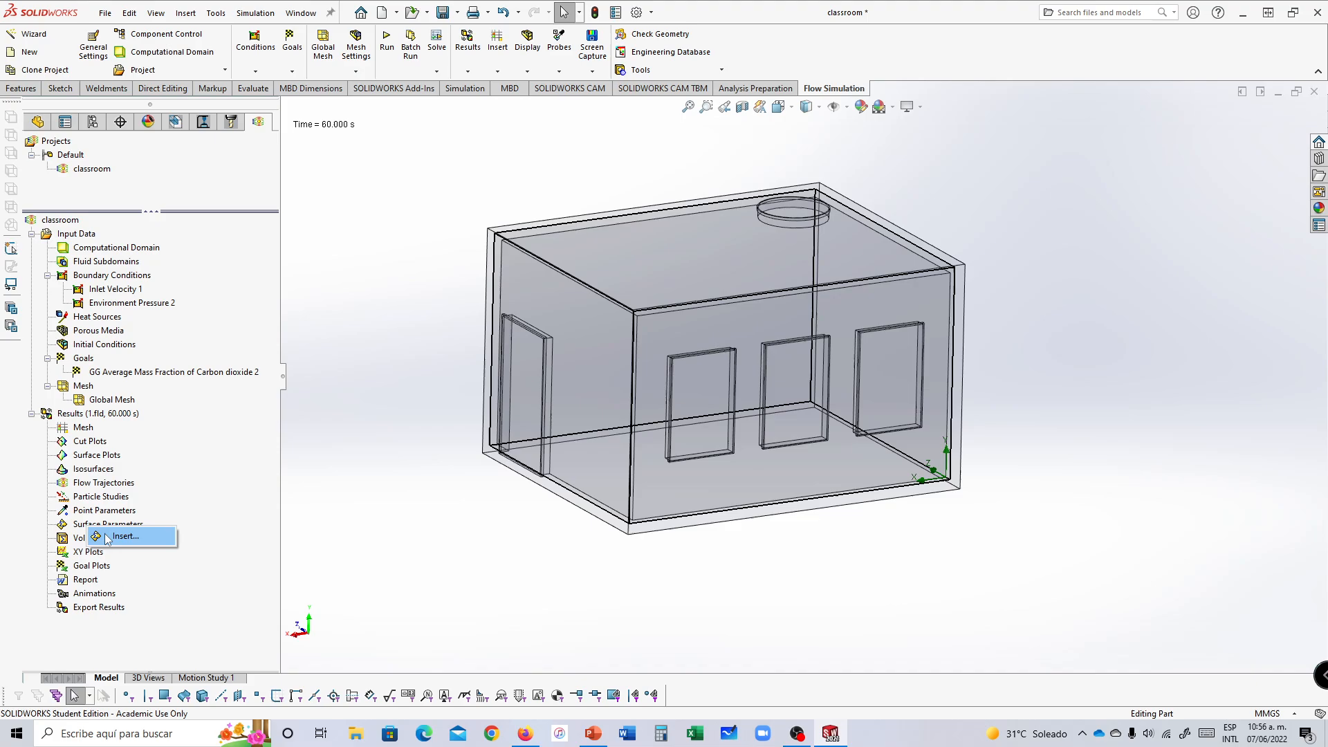
{"action": "left_click", "coordinate": [114, 536]}
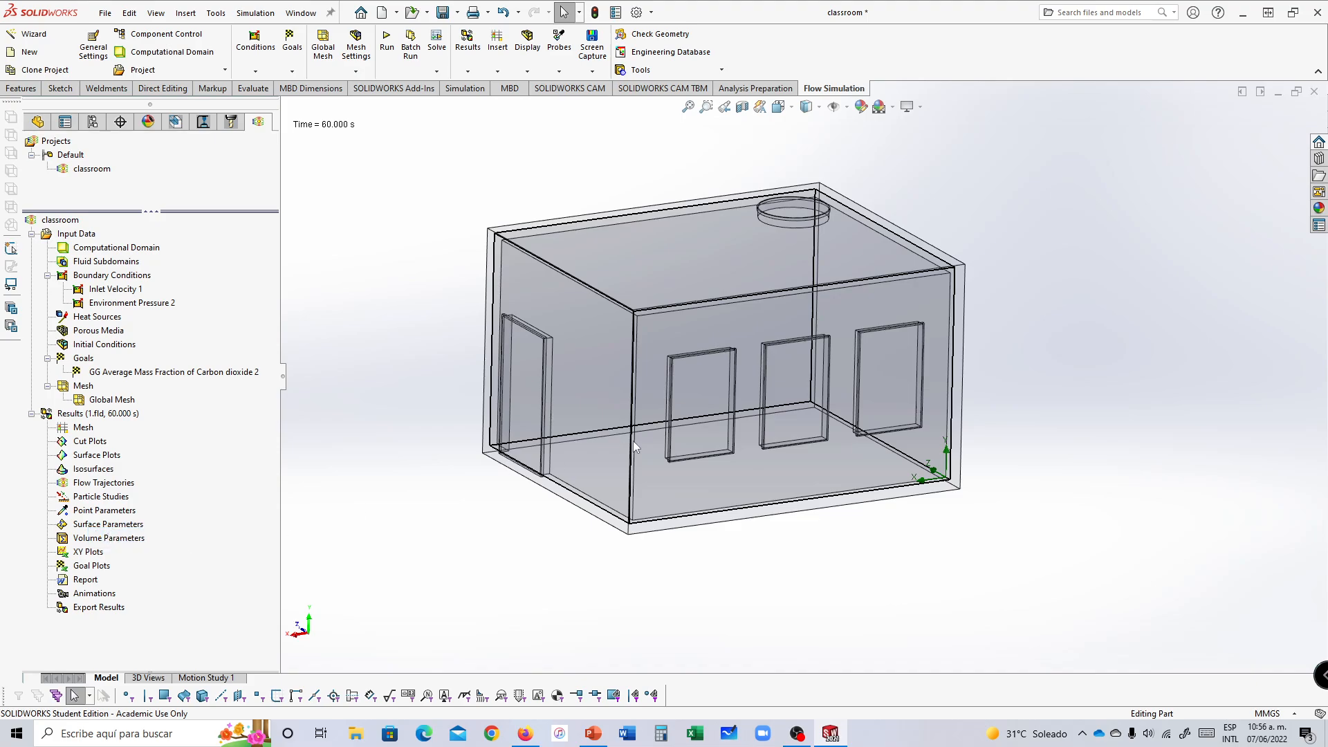
{"action": "right_click", "coordinate": [695, 393]}
{"action": "left_click", "coordinate": [726, 439]}
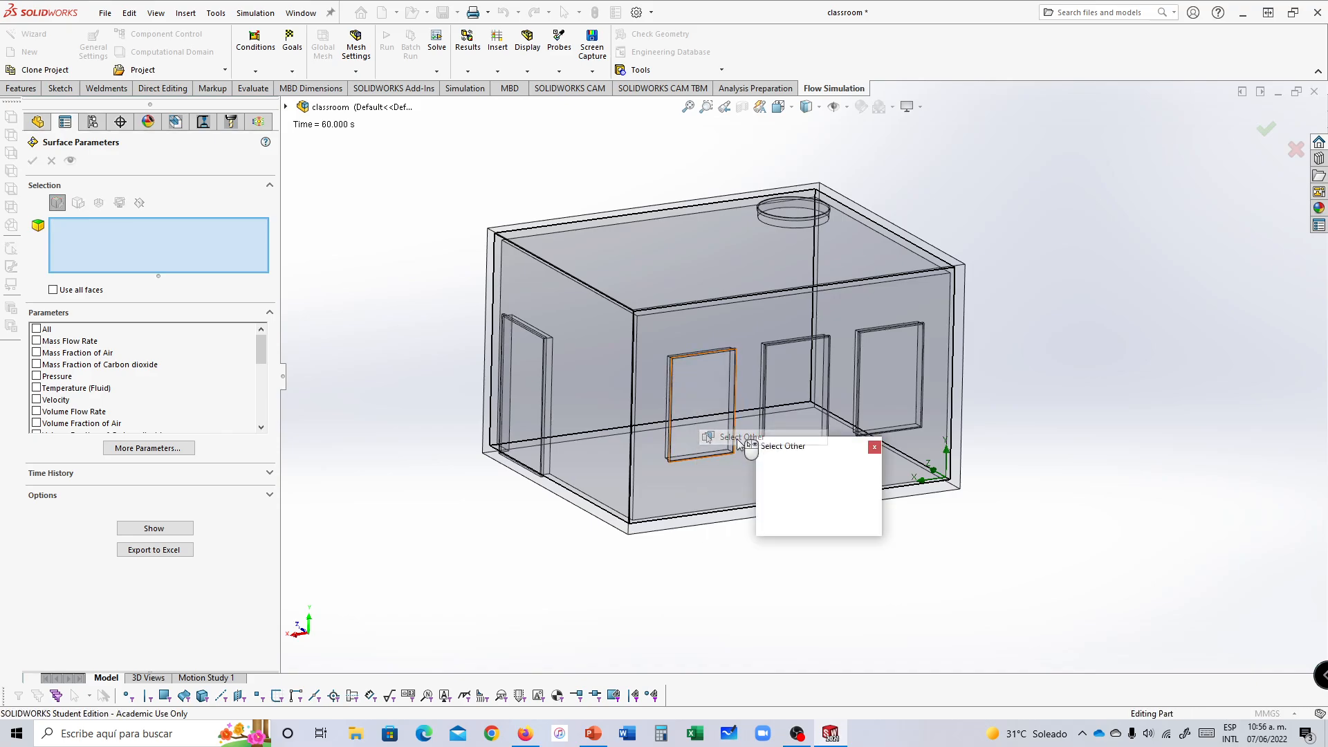
{"action": "left_click", "coordinate": [782, 462]}
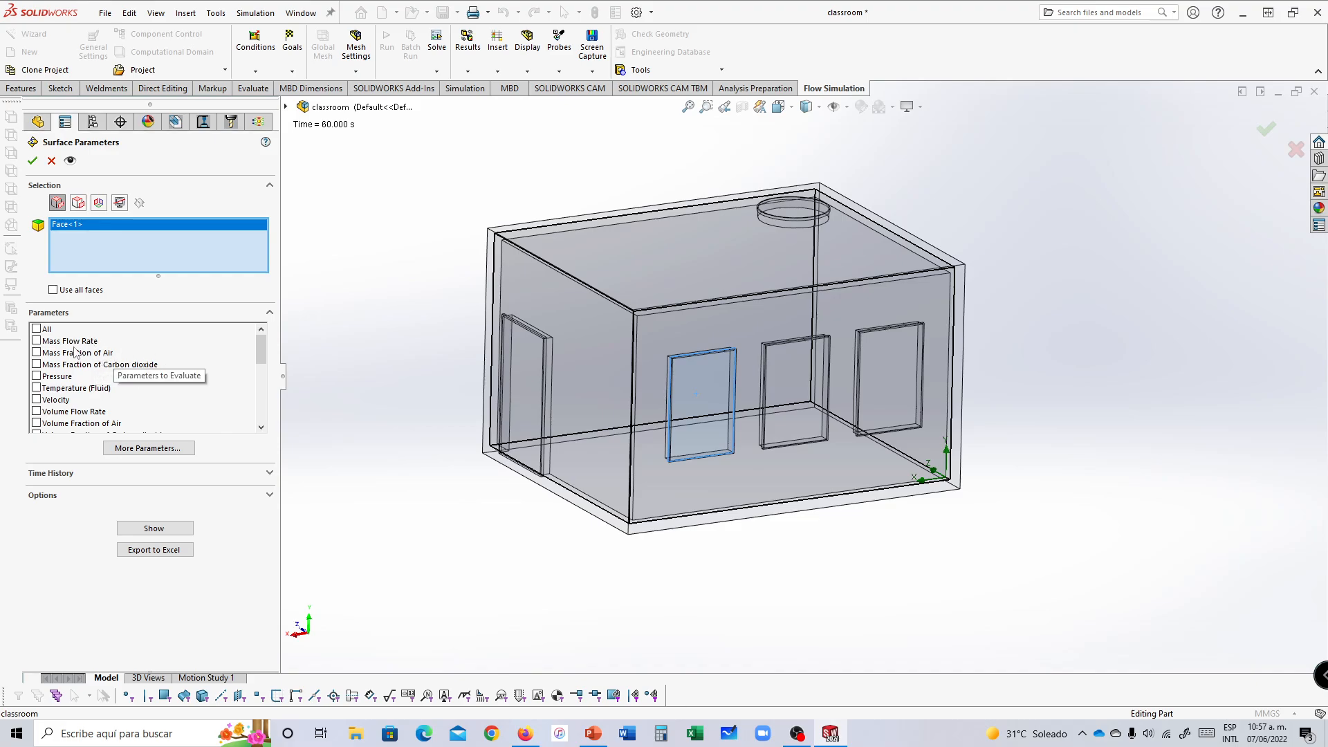
Step: Include Mass Flow Rate, Mass Fraction of Carbon dioxide, Velocity and Volume Flow Rate in the evaluated parameters
{"action": "left_click", "coordinate": [37, 341]}
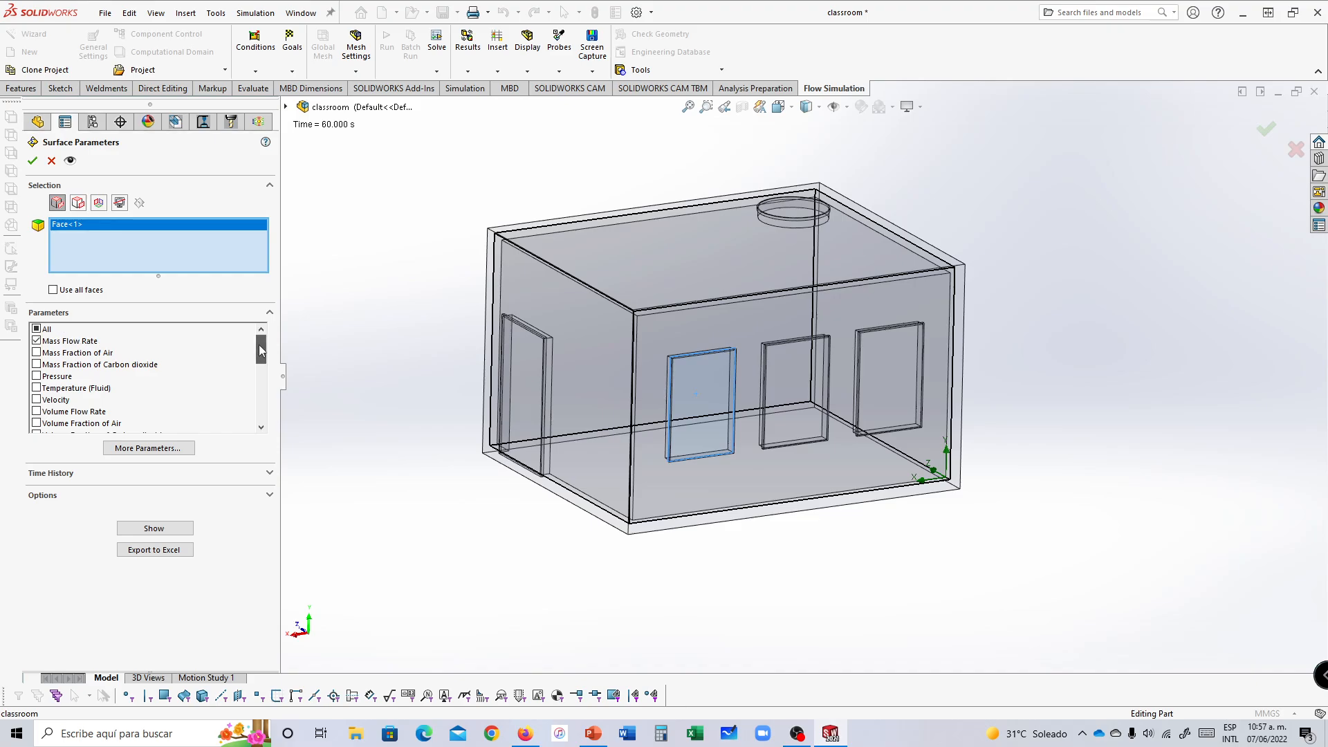
{"action": "left_click", "coordinate": [36, 364]}
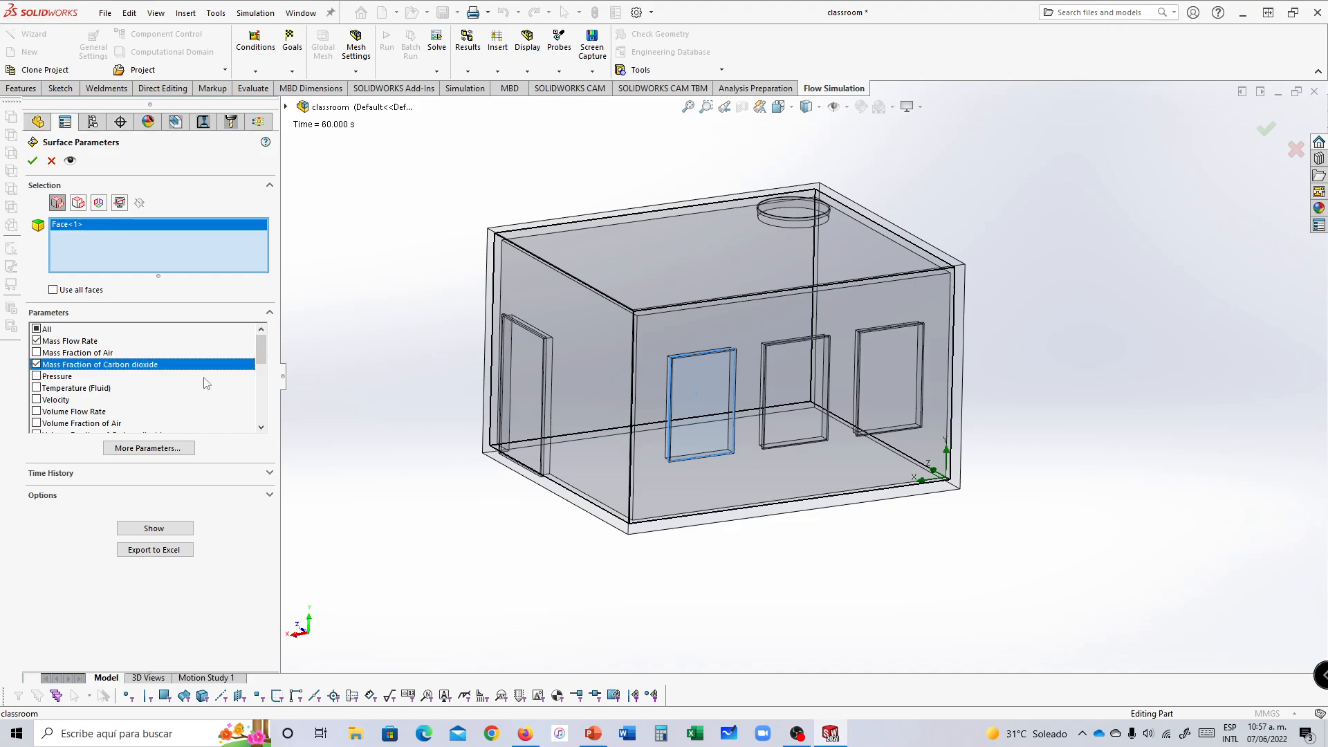
{"action": "left_click", "coordinate": [37, 400]}
{"action": "left_click_drag", "start_coordinate": [264, 353], "coordinate": [264, 356]}
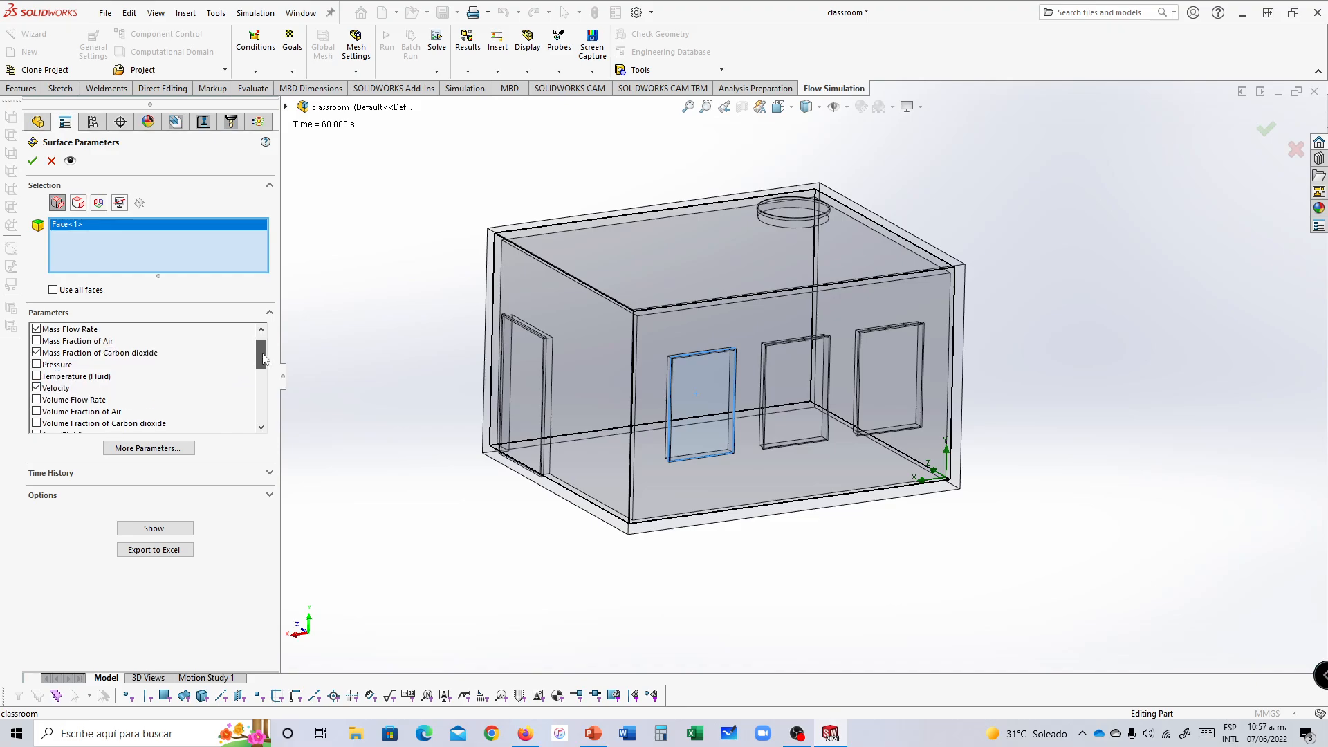
{"action": "left_click", "coordinate": [37, 400]}
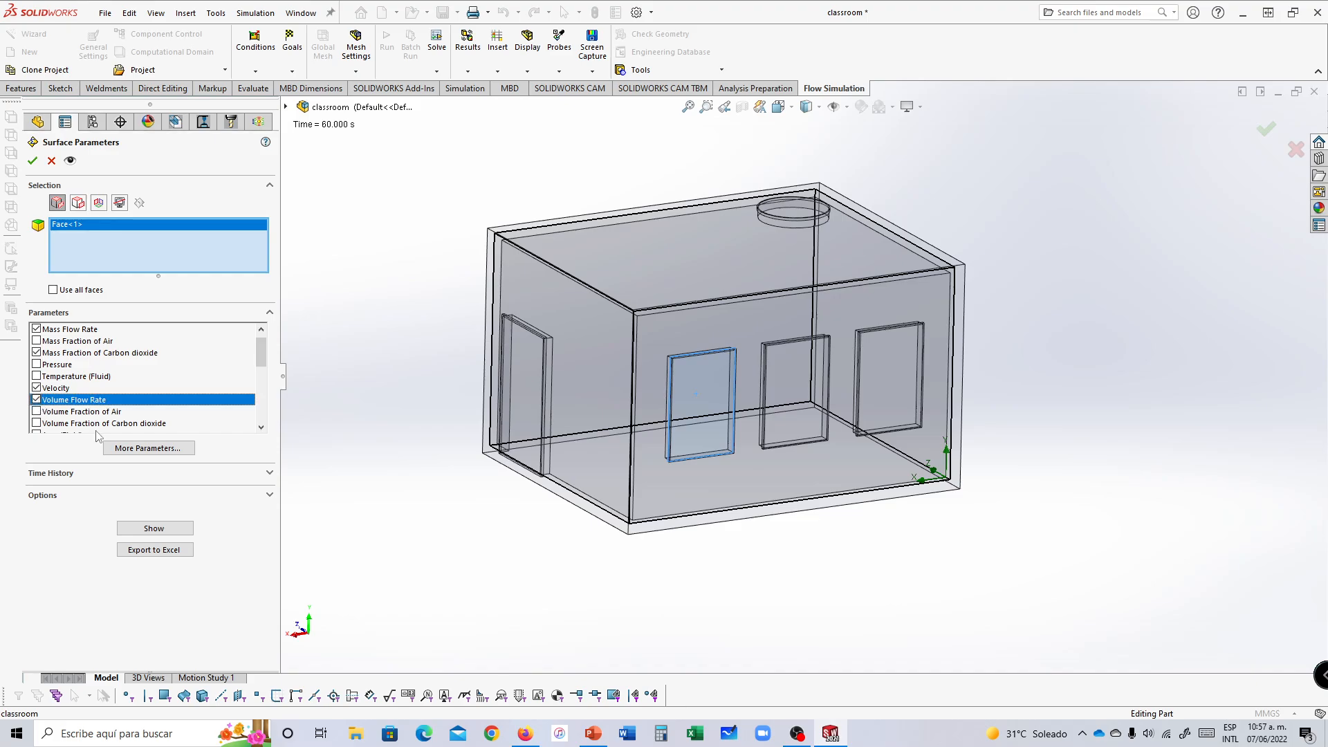
Step: Show and accept the first window's surface parameters, placing their callout just below the room model
{"action": "left_click", "coordinate": [155, 530]}
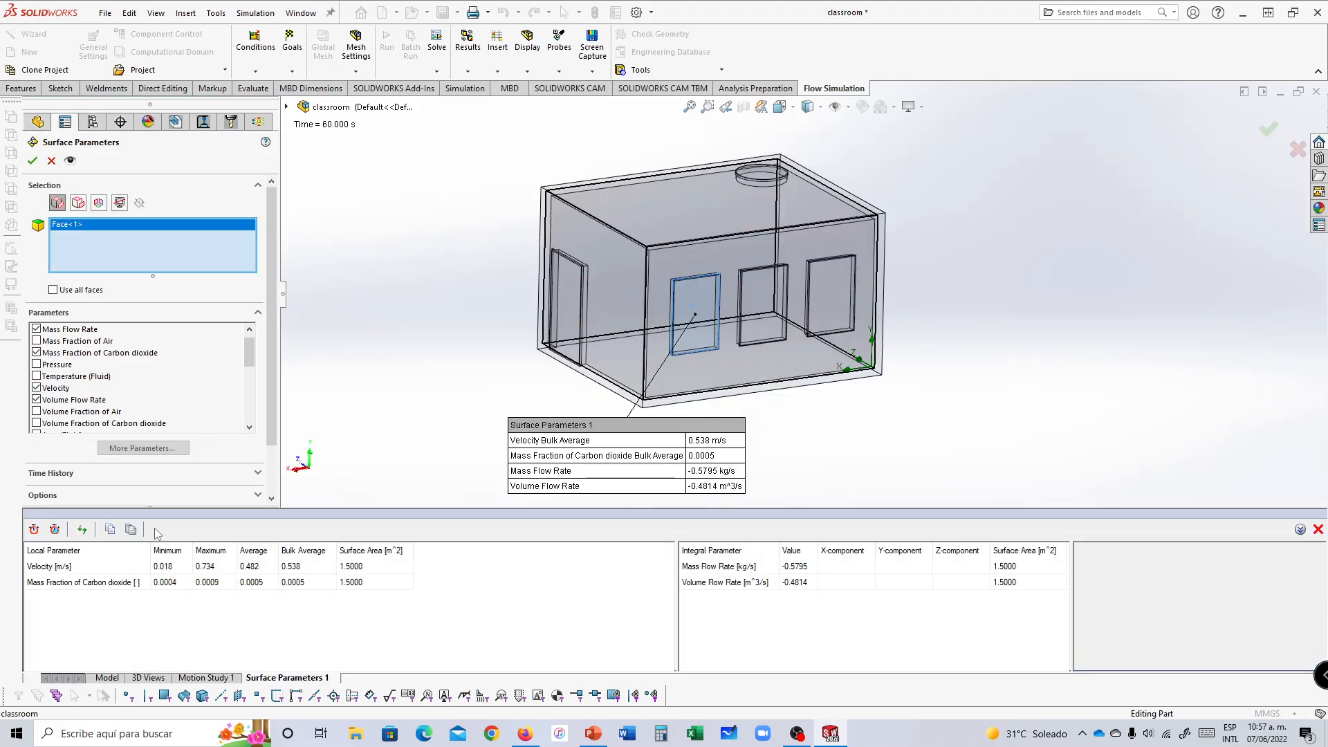
{"action": "left_click_drag", "start_coordinate": [969, 426], "coordinate": [985, 433]}
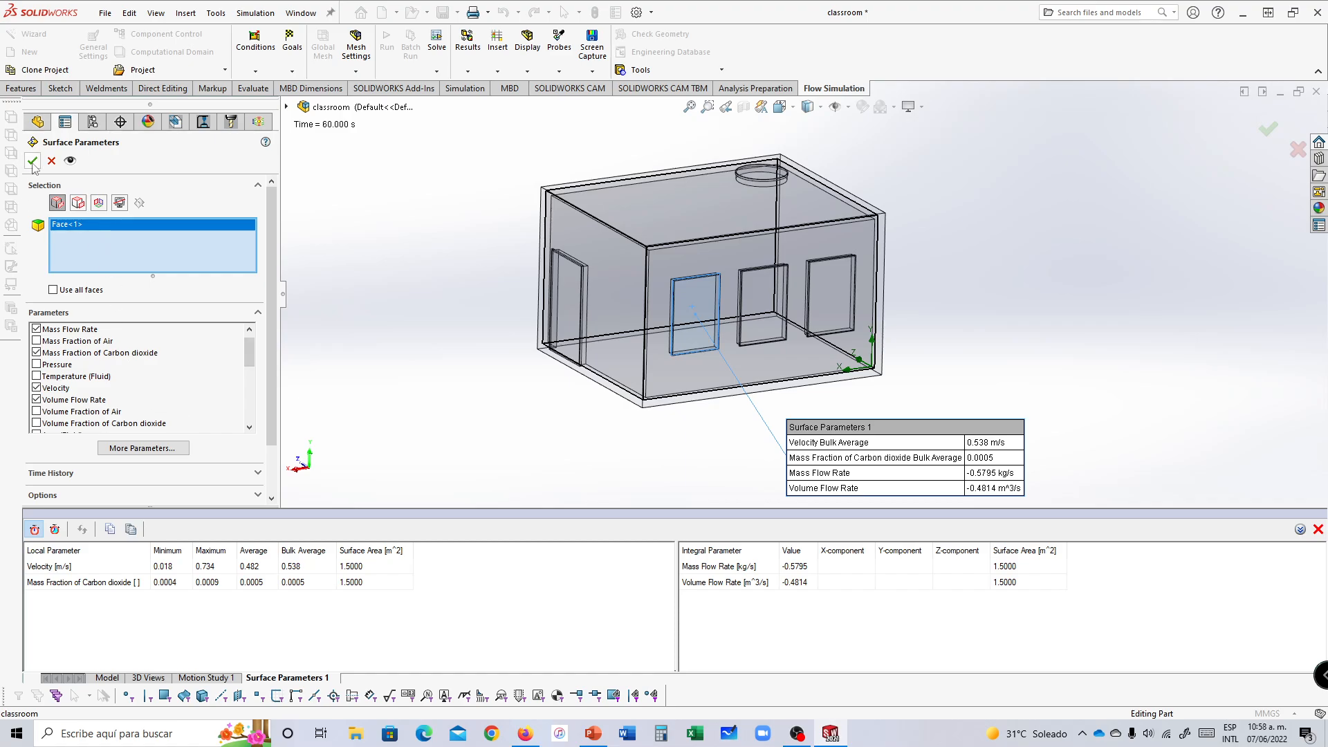
{"action": "left_click", "coordinate": [33, 163]}
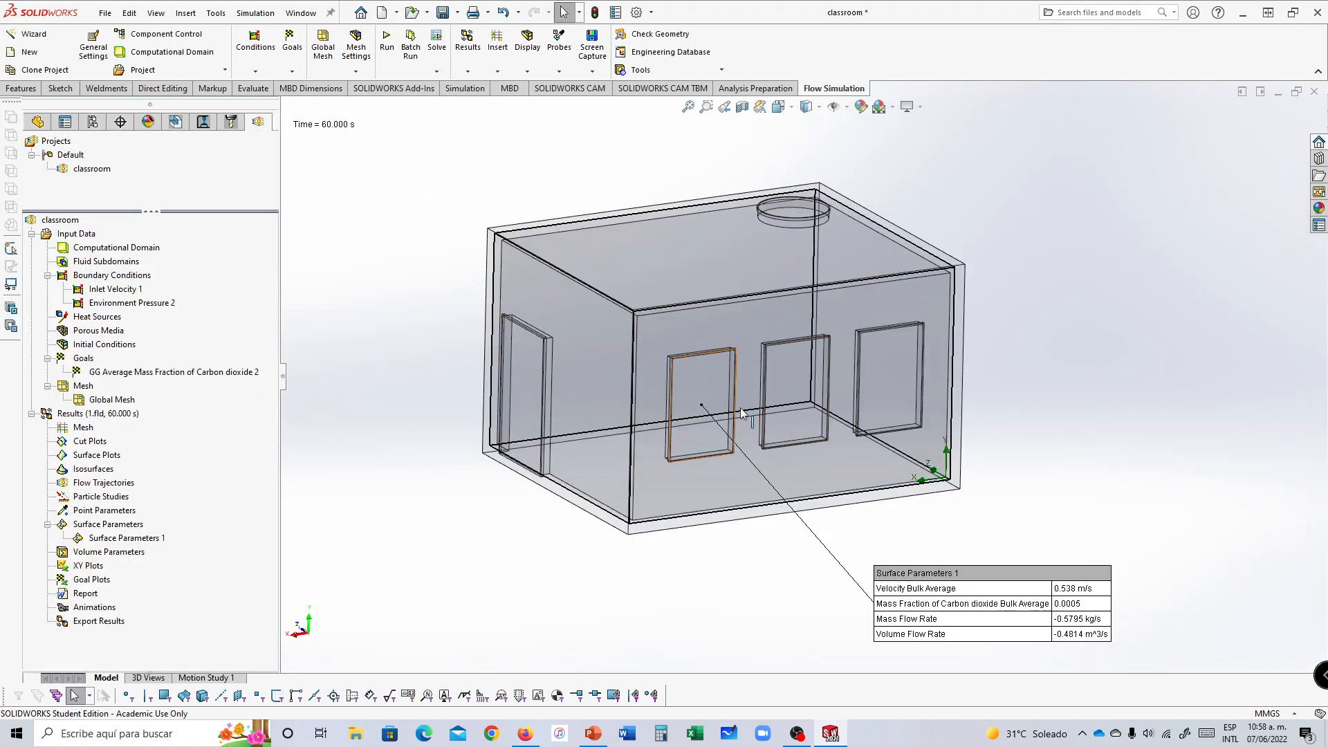
{"action": "left_click_drag", "start_coordinate": [978, 579], "coordinate": [856, 555]}
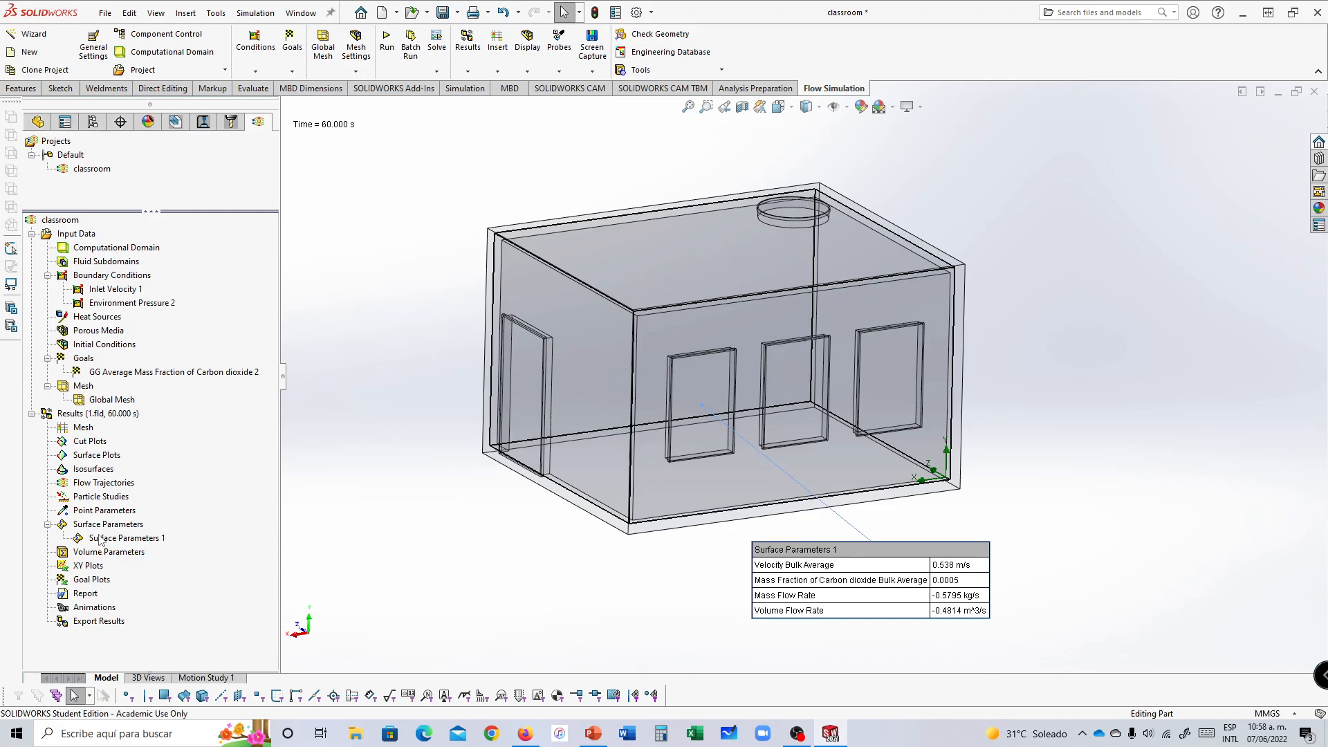
Step: Clone Surface Parameters 1 and clear the face selection in the copy
{"action": "right_click", "coordinate": [100, 540]}
{"action": "left_click", "coordinate": [143, 596]}
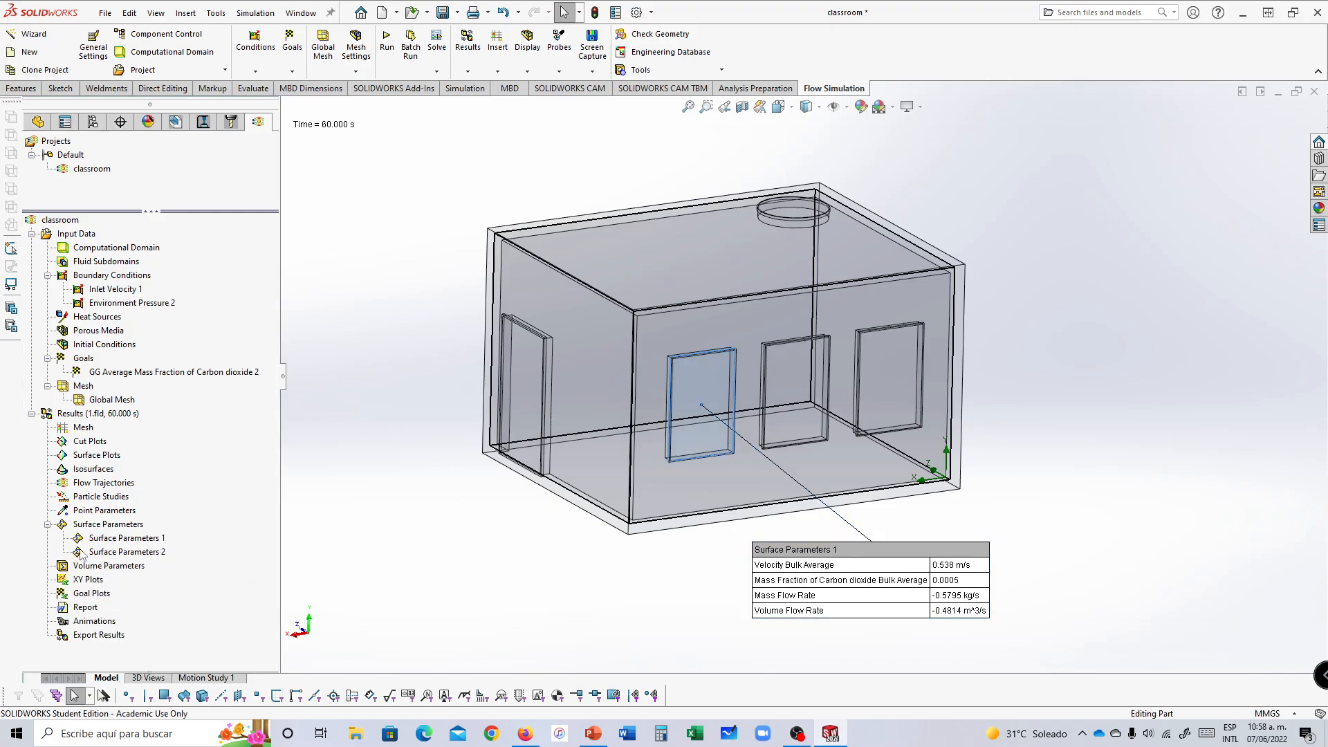
{"action": "double_click", "coordinate": [81, 553]}
{"action": "right_click", "coordinate": [128, 242]}
{"action": "left_click", "coordinate": [159, 251]}
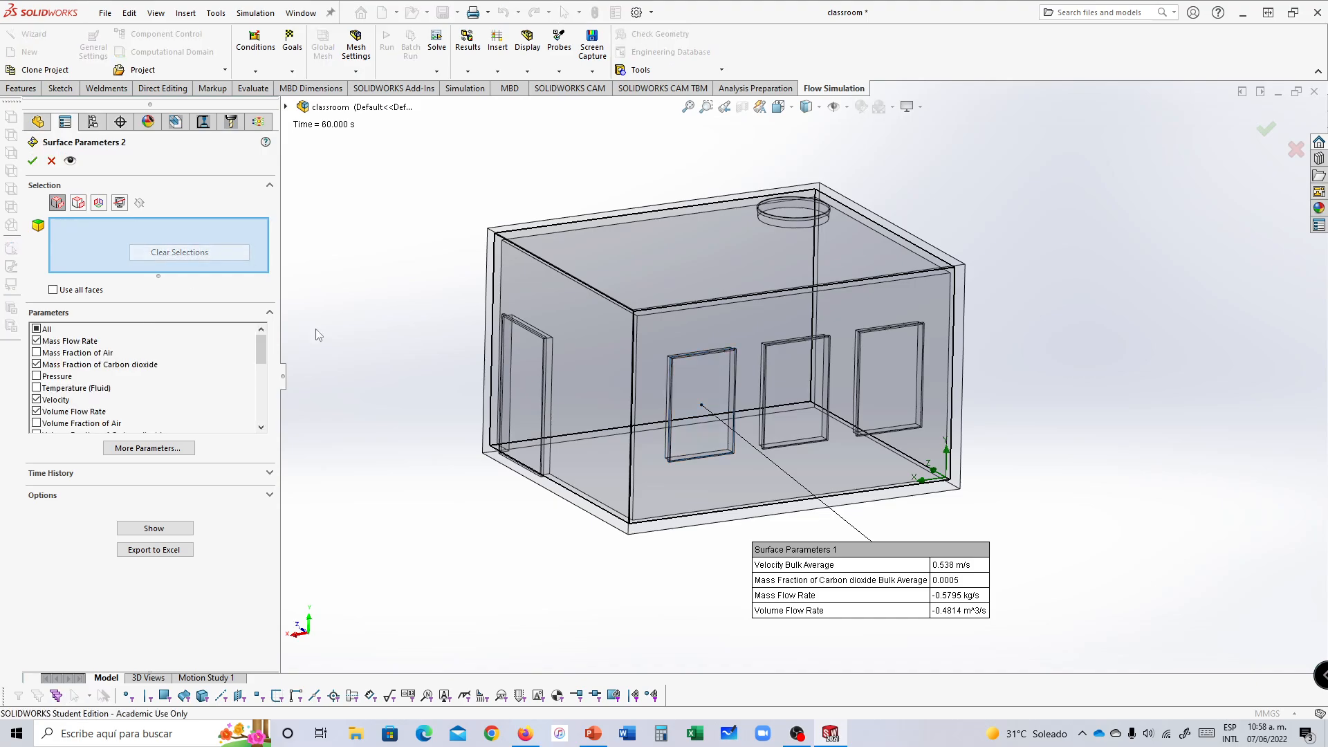
Step: Try to select the middle window's lid face for the cloned surface parameters
{"action": "right_click", "coordinate": [775, 377]}
{"action": "left_click", "coordinate": [893, 417]}
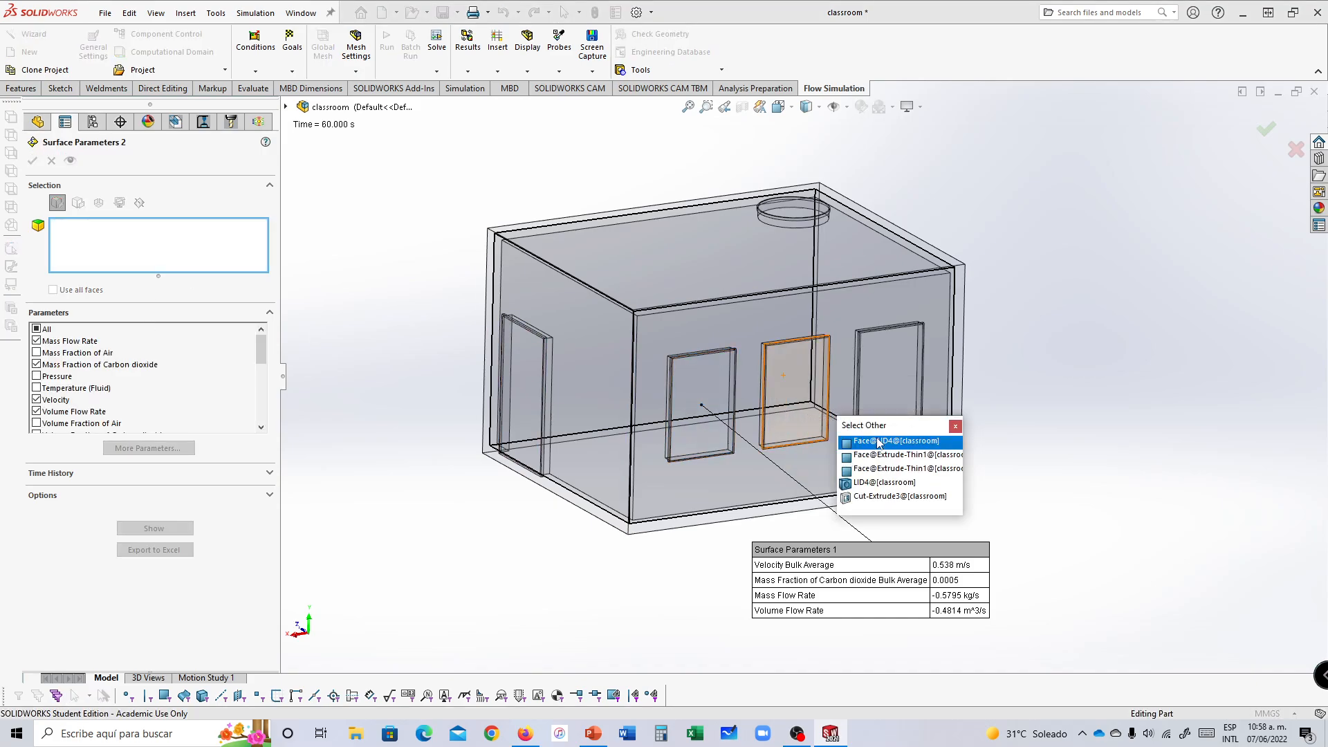
{"action": "left_click", "coordinate": [878, 441]}
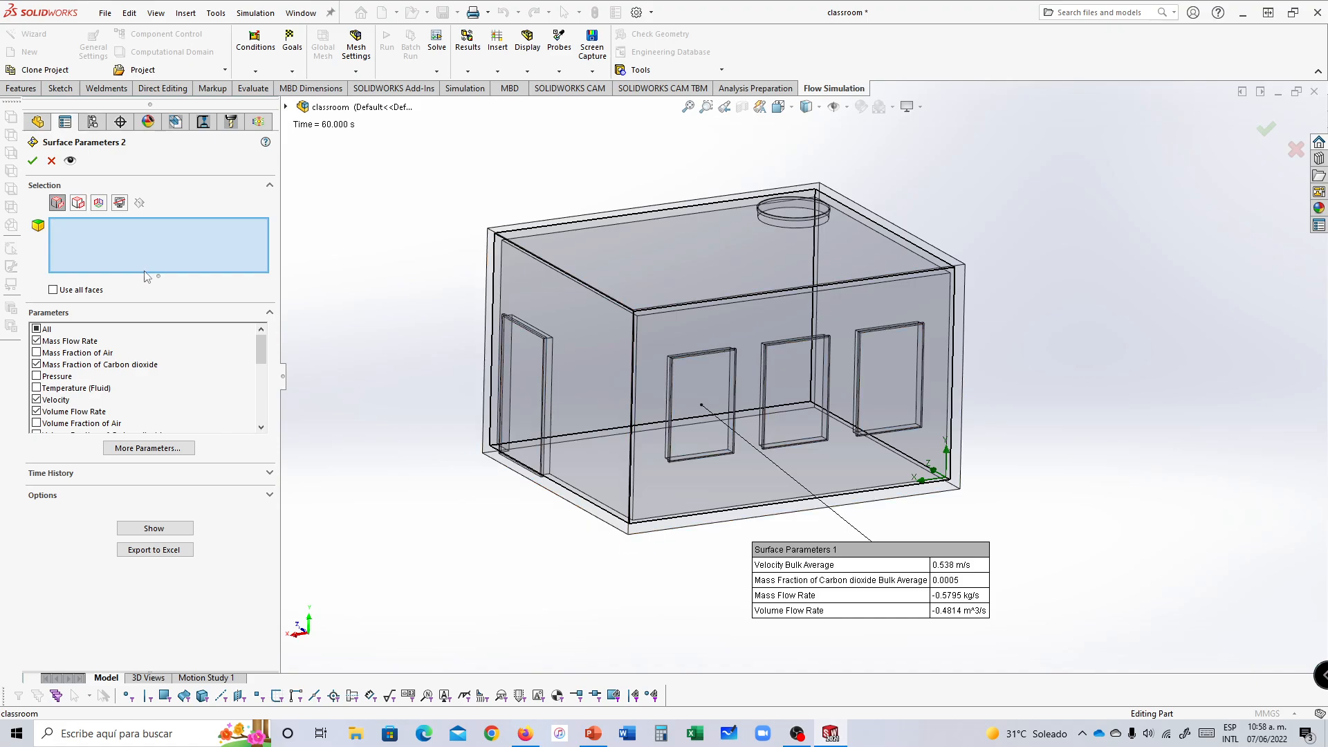
Step: Assign the middle window's inner lid face to Surface Parameters 2, and show and accept its results
{"action": "right_click", "coordinate": [768, 397]}
{"action": "left_click", "coordinate": [802, 430]}
{"action": "left_click", "coordinate": [872, 456]}
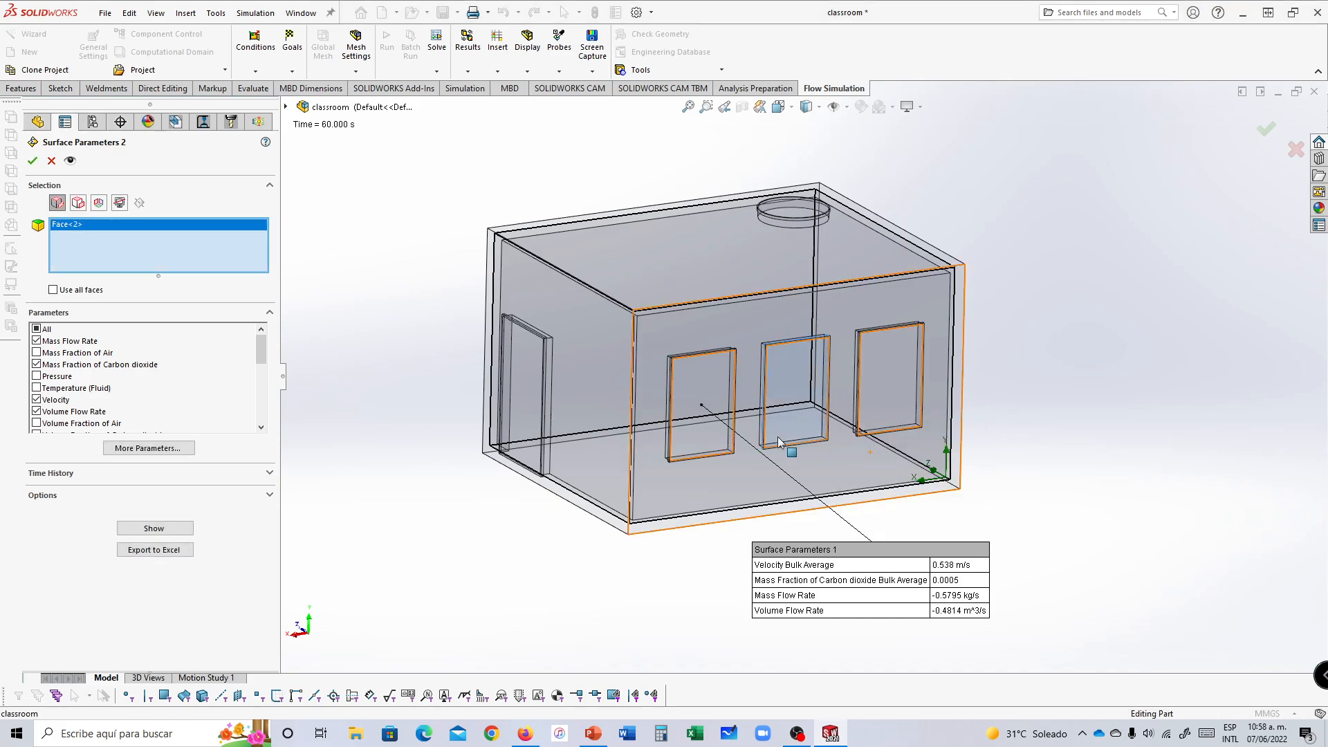
{"action": "left_click", "coordinate": [69, 161]}
{"action": "left_click", "coordinate": [148, 529]}
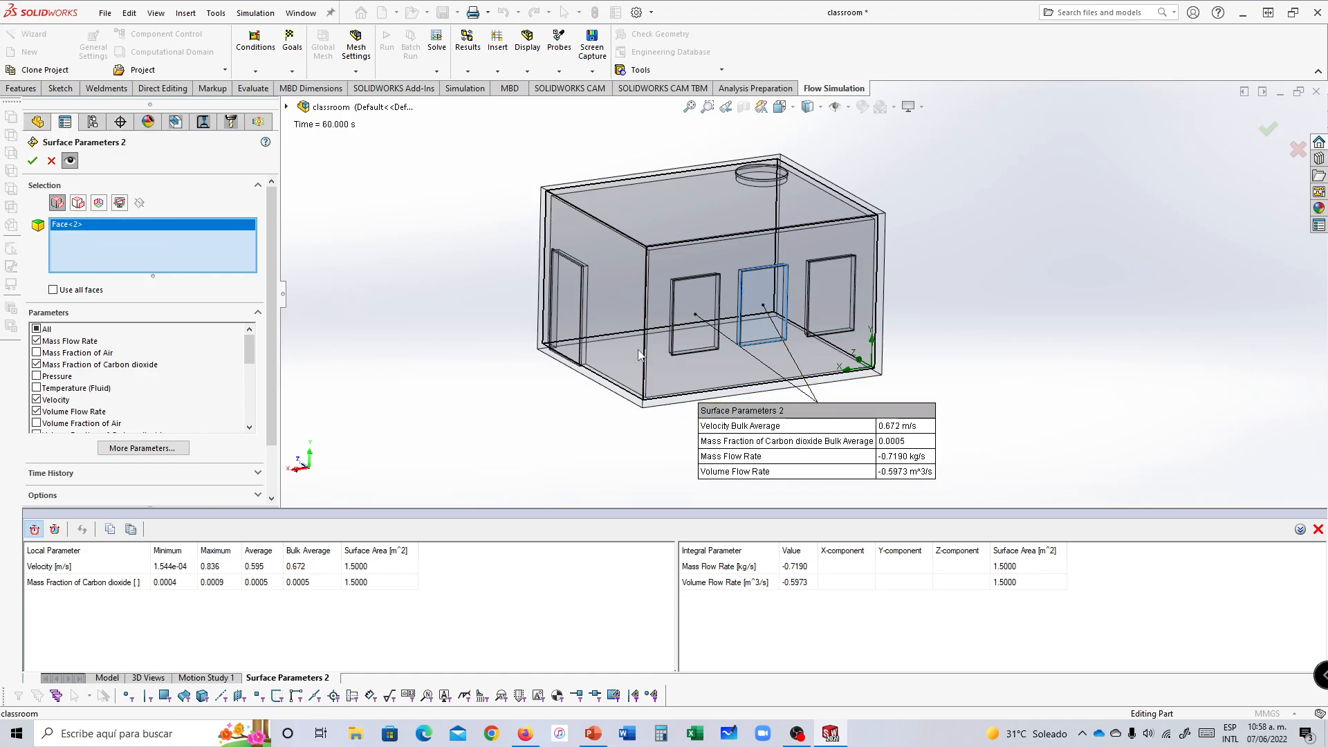
{"action": "left_click", "coordinate": [32, 161]}
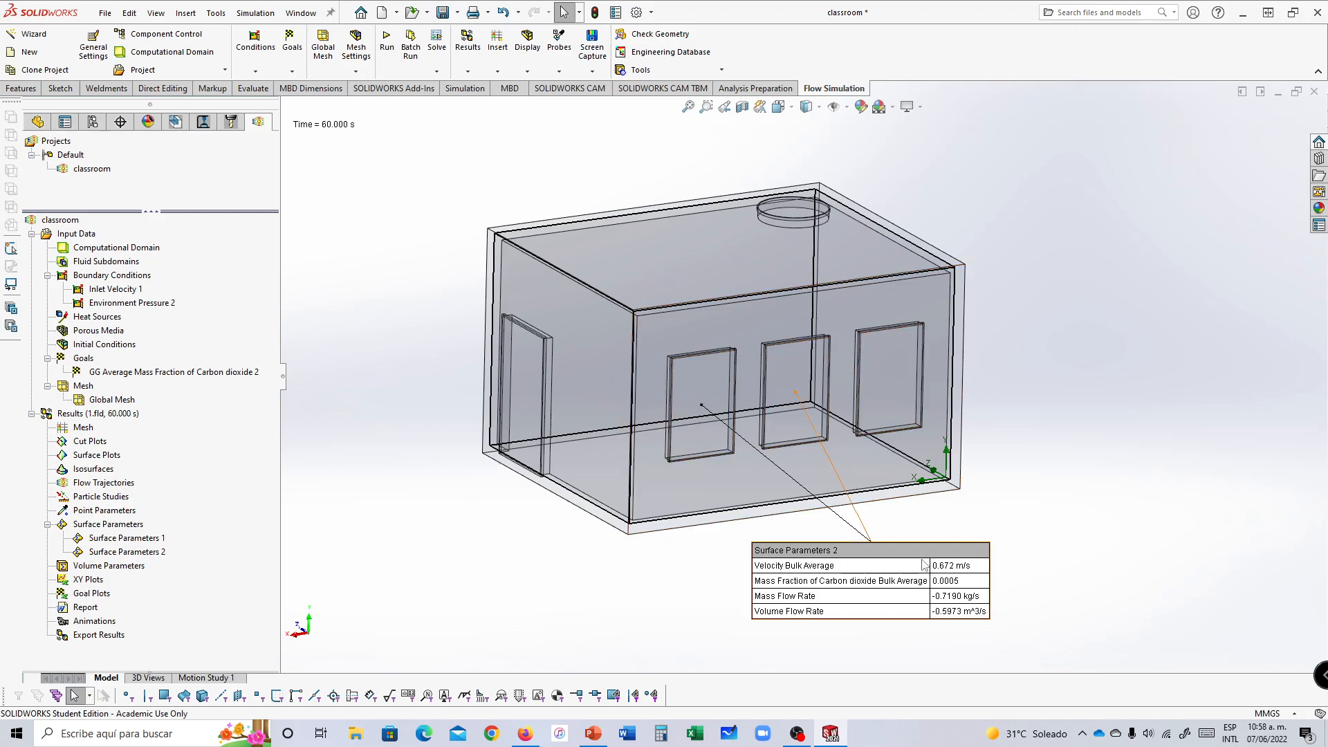
Step: Place the Surface Parameters 2 callout beside the room model, then clone Surface Parameters 2 and open the copy for editing
{"action": "left_click_drag", "start_coordinate": [1115, 520], "coordinate": [1191, 507]}
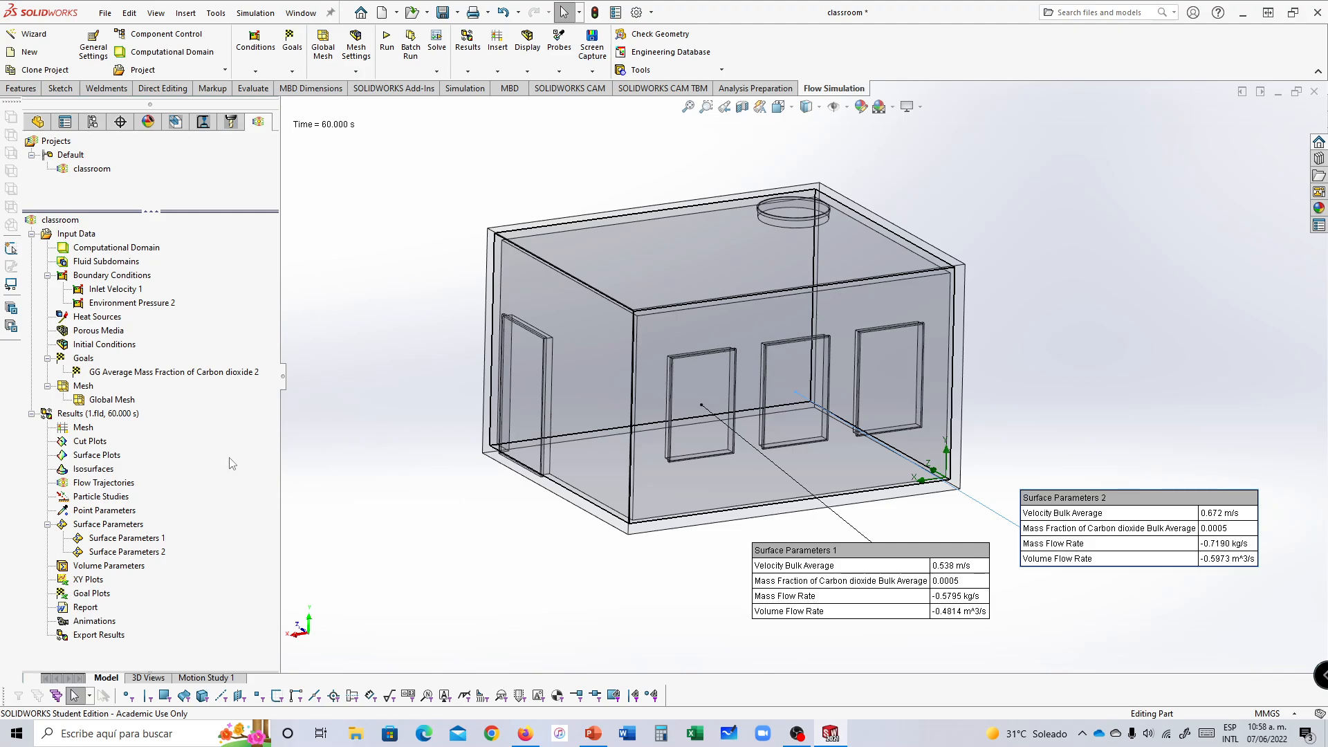
{"action": "right_click", "coordinate": [108, 553]}
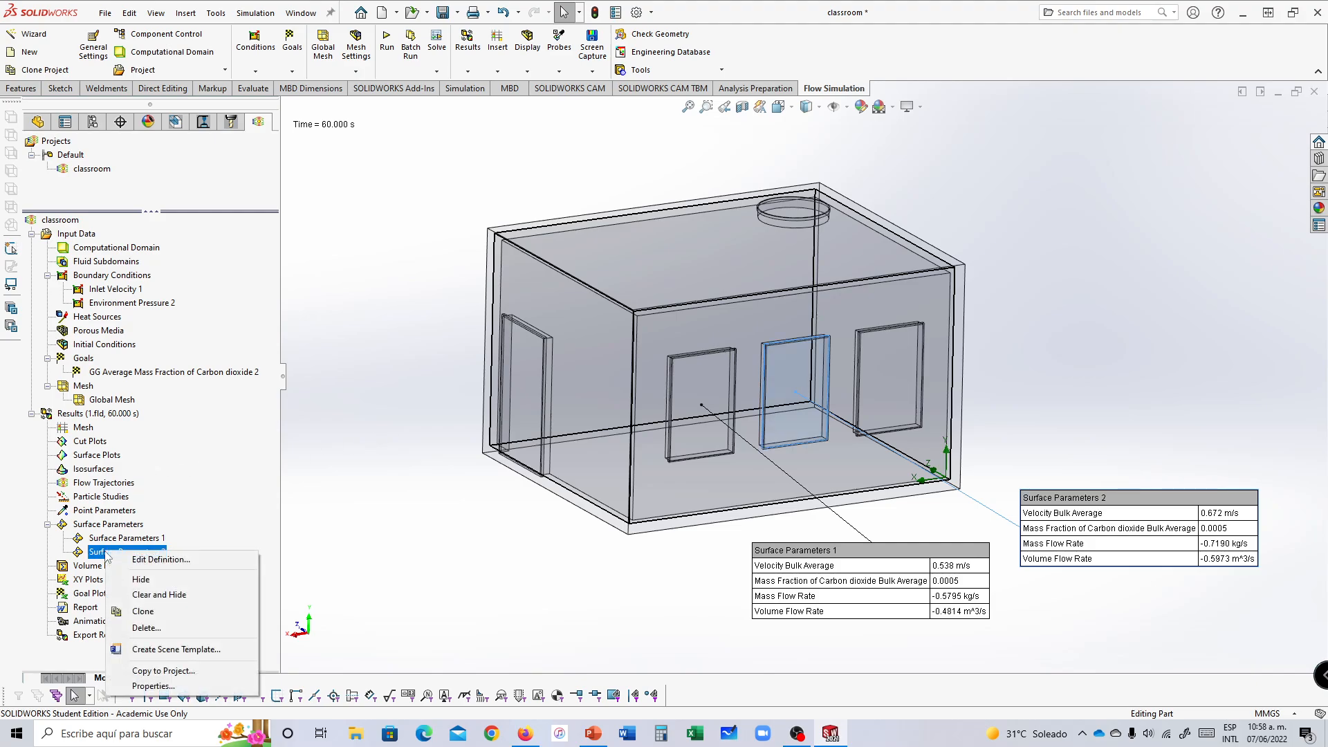
{"action": "left_click", "coordinate": [157, 609]}
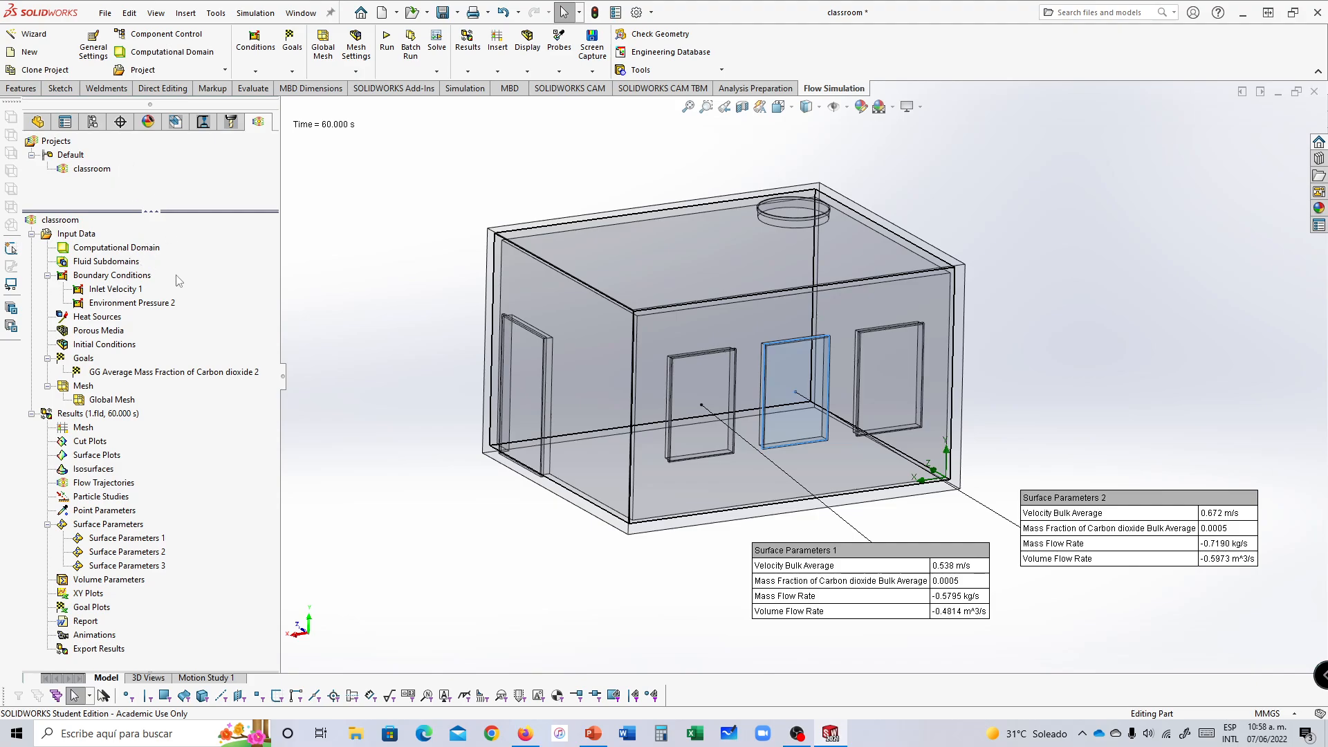
{"action": "double_click", "coordinate": [114, 566]}
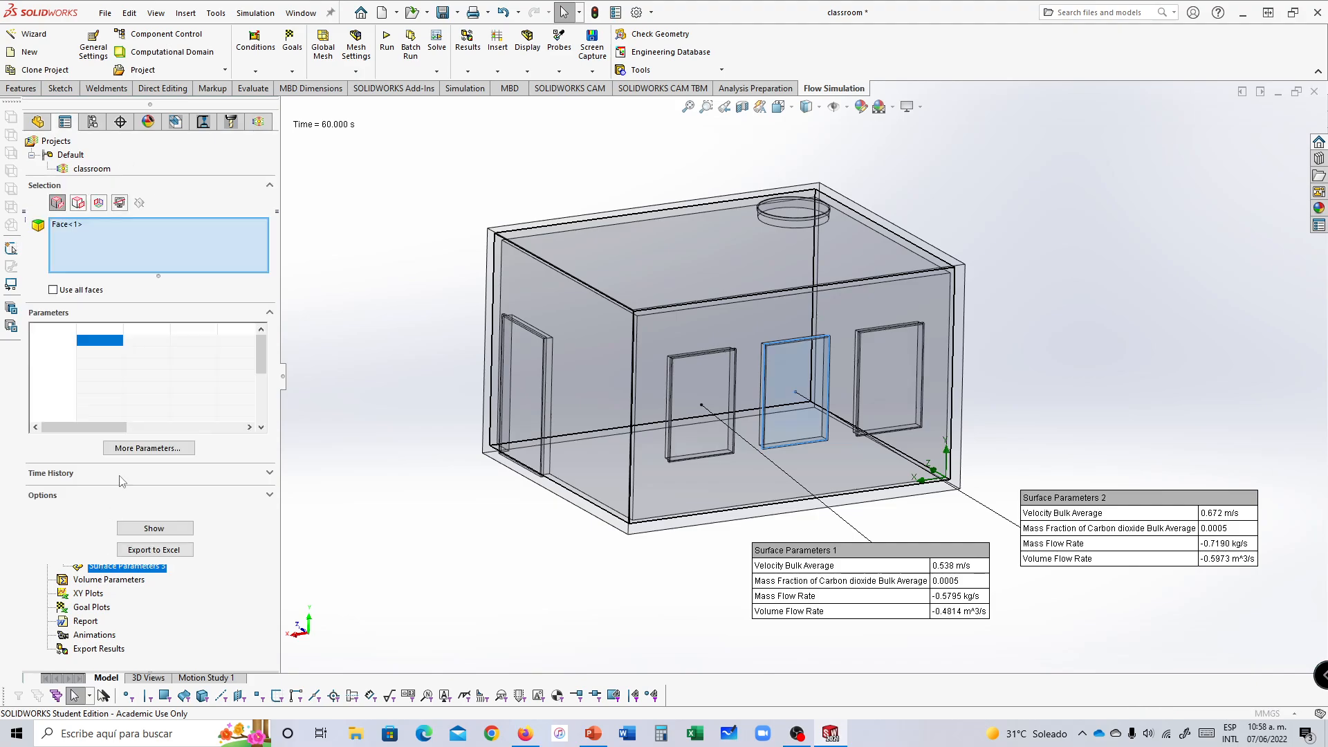
Step: Try to select the third window's lid face for Surface Parameters 3
{"action": "right_click", "coordinate": [897, 371]}
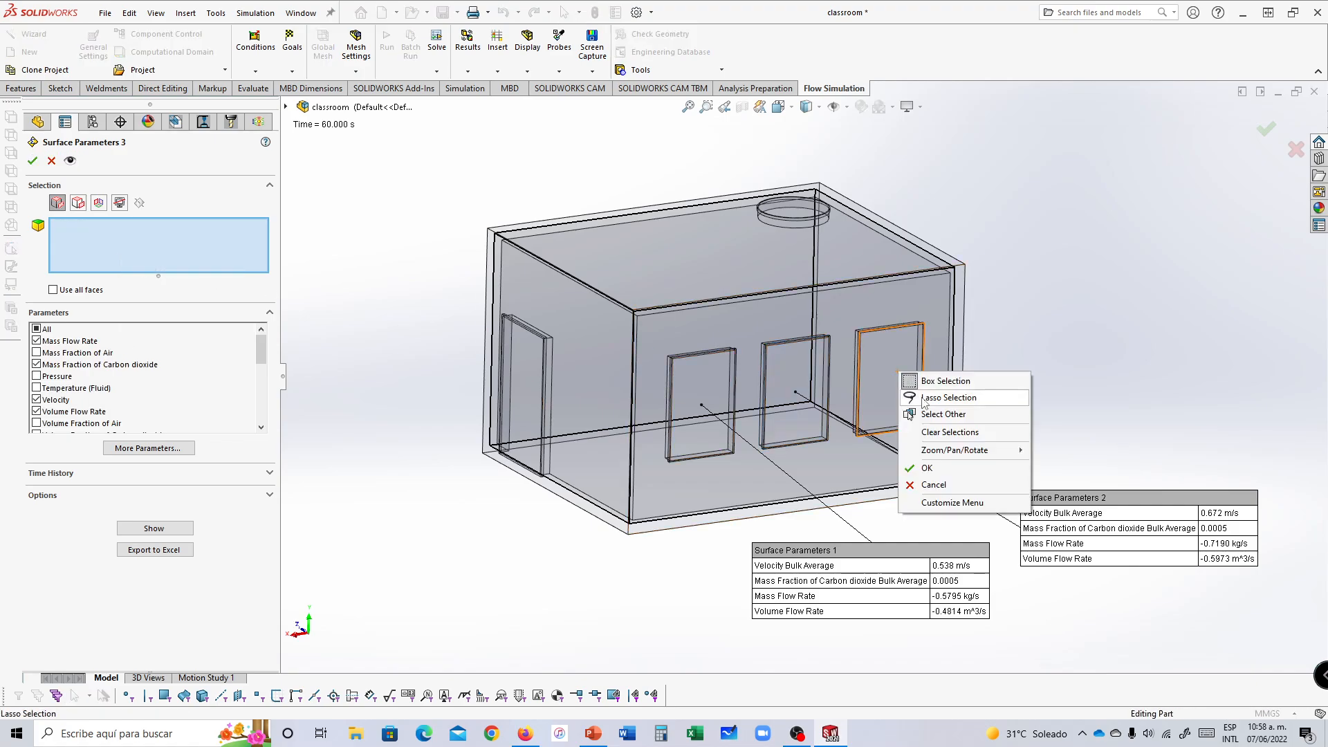
{"action": "left_click", "coordinate": [930, 414]}
{"action": "left_click", "coordinate": [976, 445]}
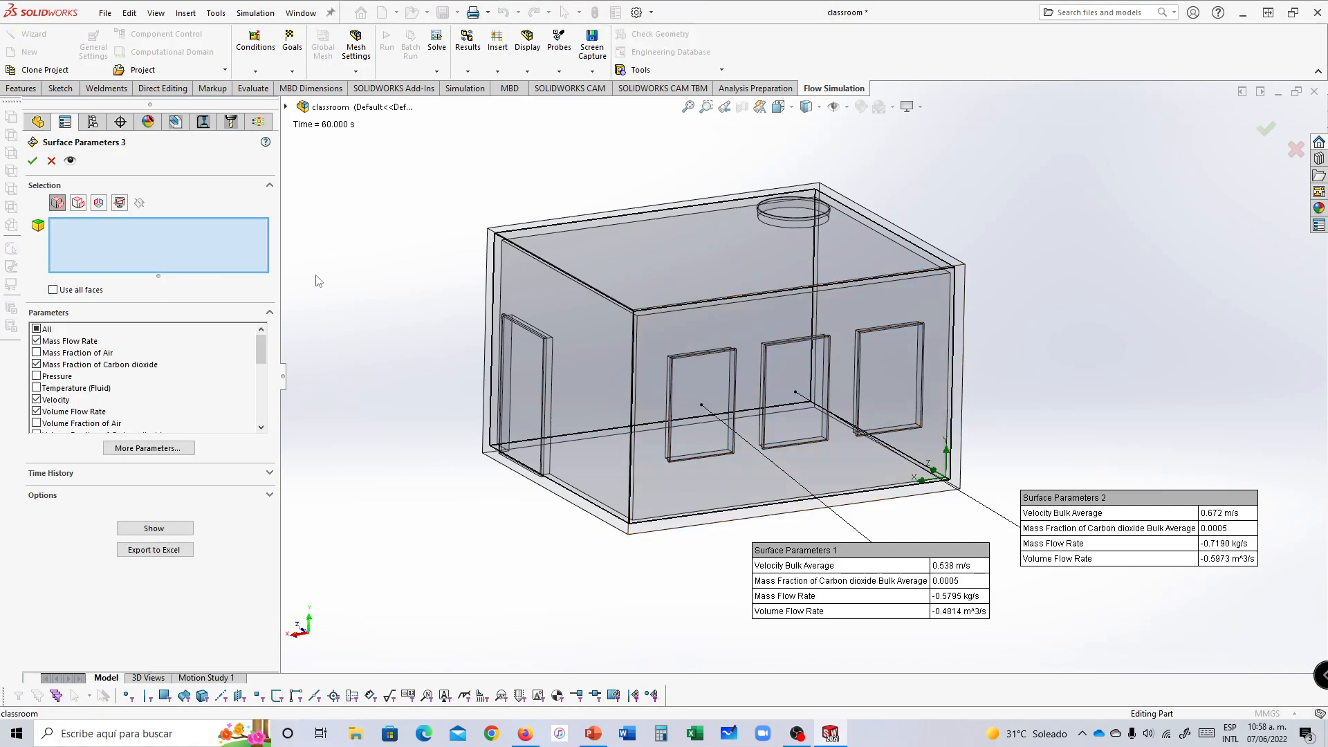
Step: Assign the third window's LID3 face to Surface Parameters 3, show its results with the callout beside the room, and accept
{"action": "right_click", "coordinate": [912, 350]}
{"action": "left_click", "coordinate": [945, 393]}
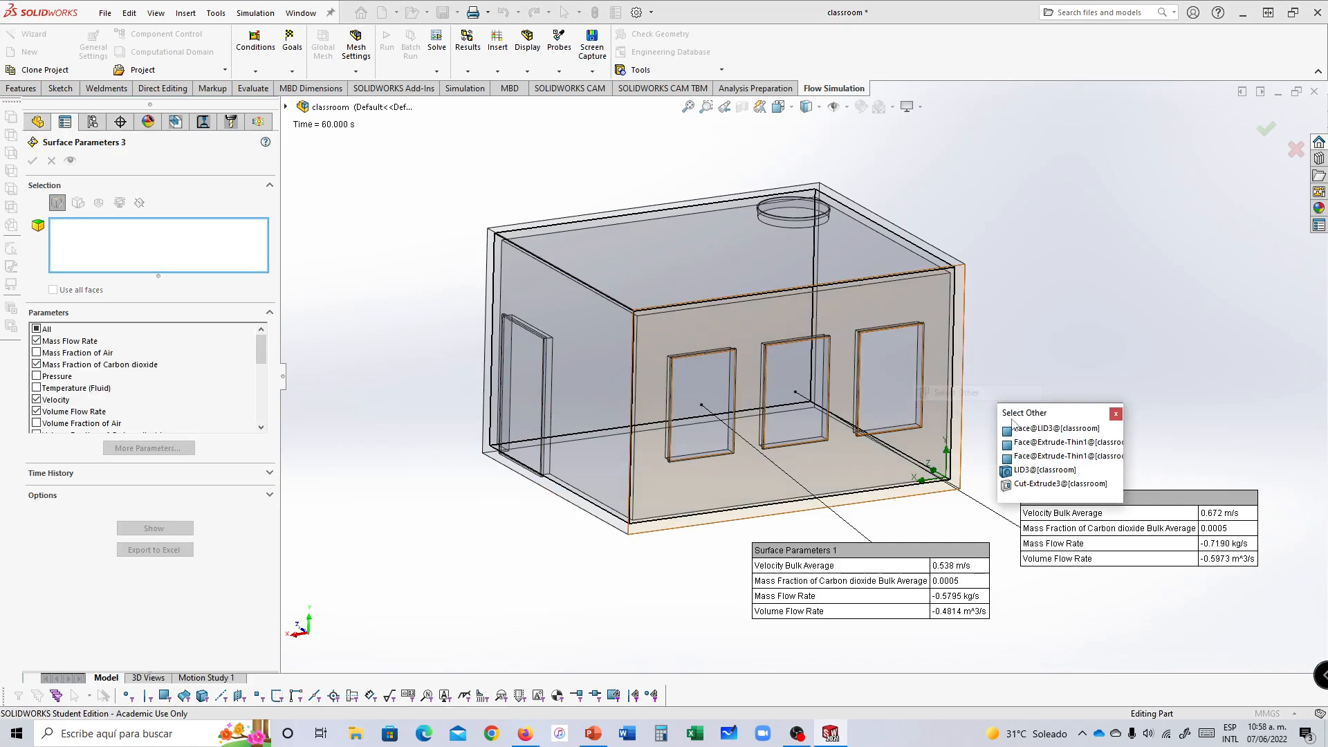
{"action": "left_click", "coordinate": [1024, 434]}
{"action": "left_click", "coordinate": [69, 160]}
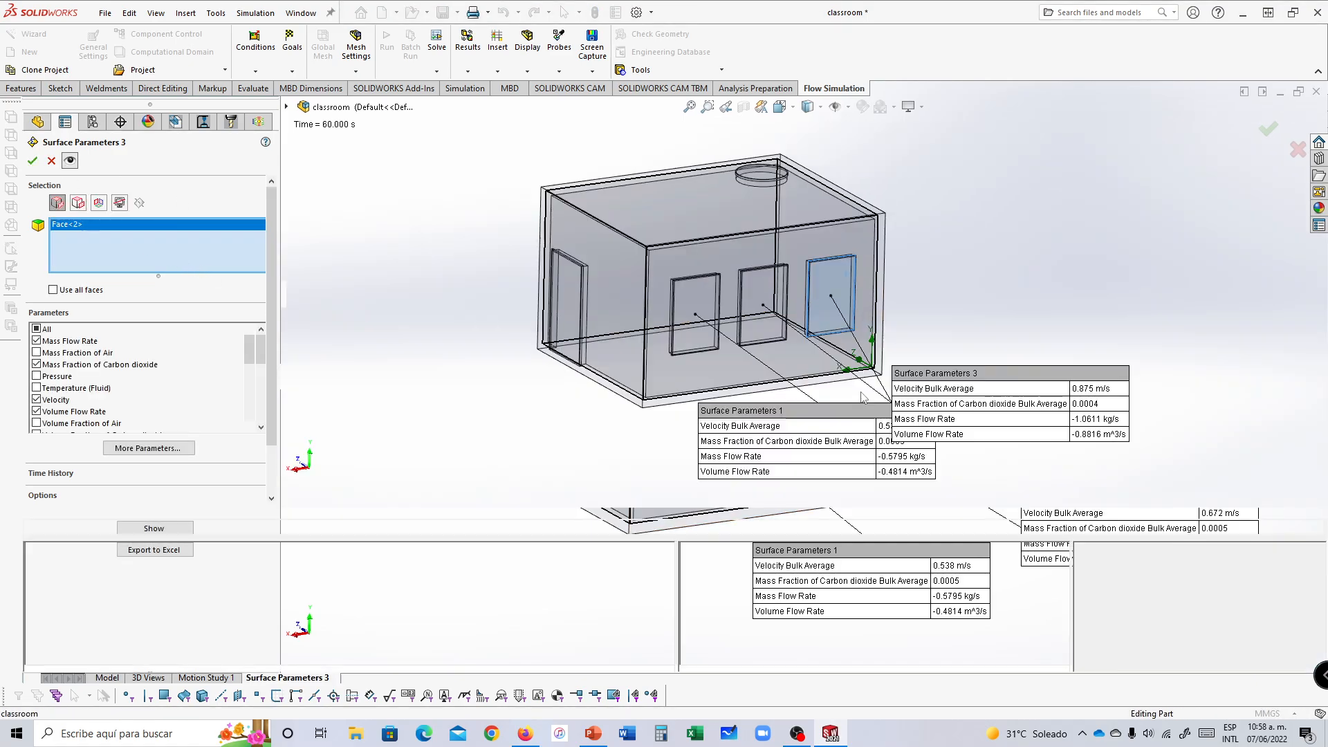
{"action": "left_click_drag", "start_coordinate": [953, 376], "coordinate": [1022, 277]}
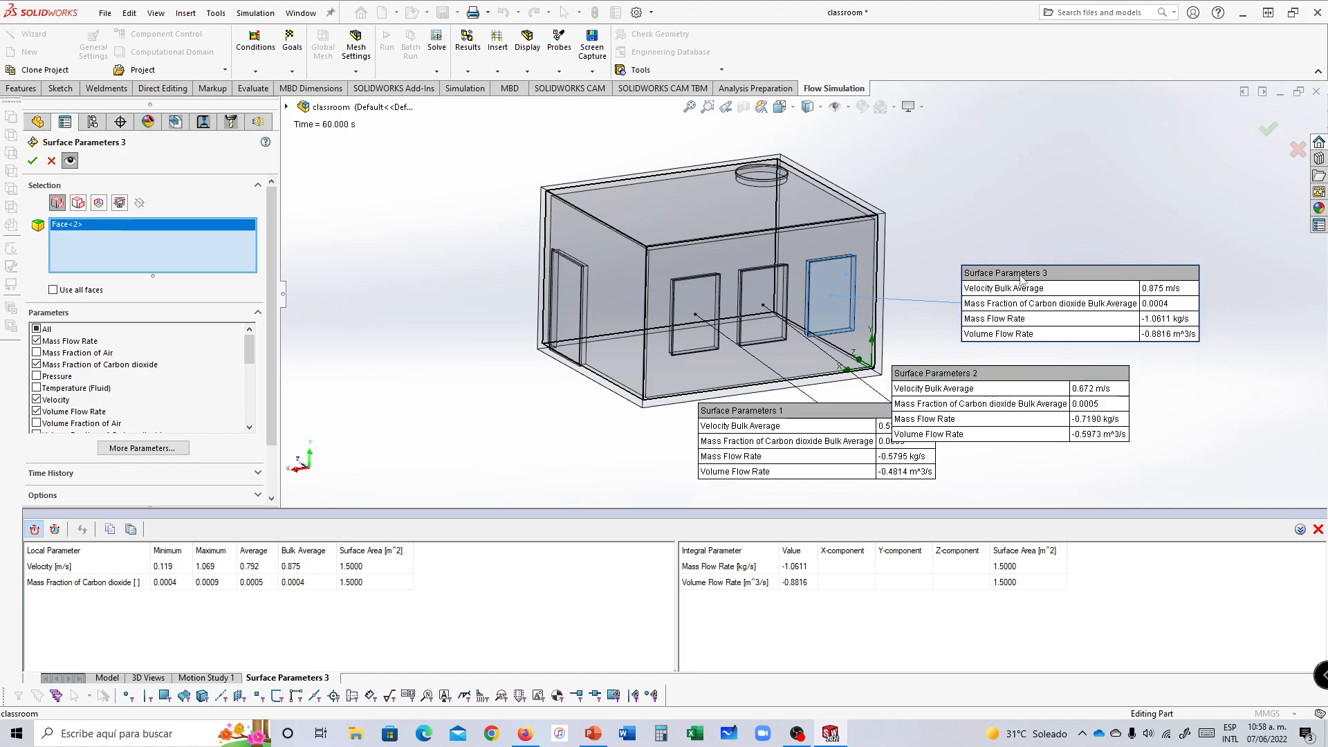
{"action": "left_click", "coordinate": [33, 161]}
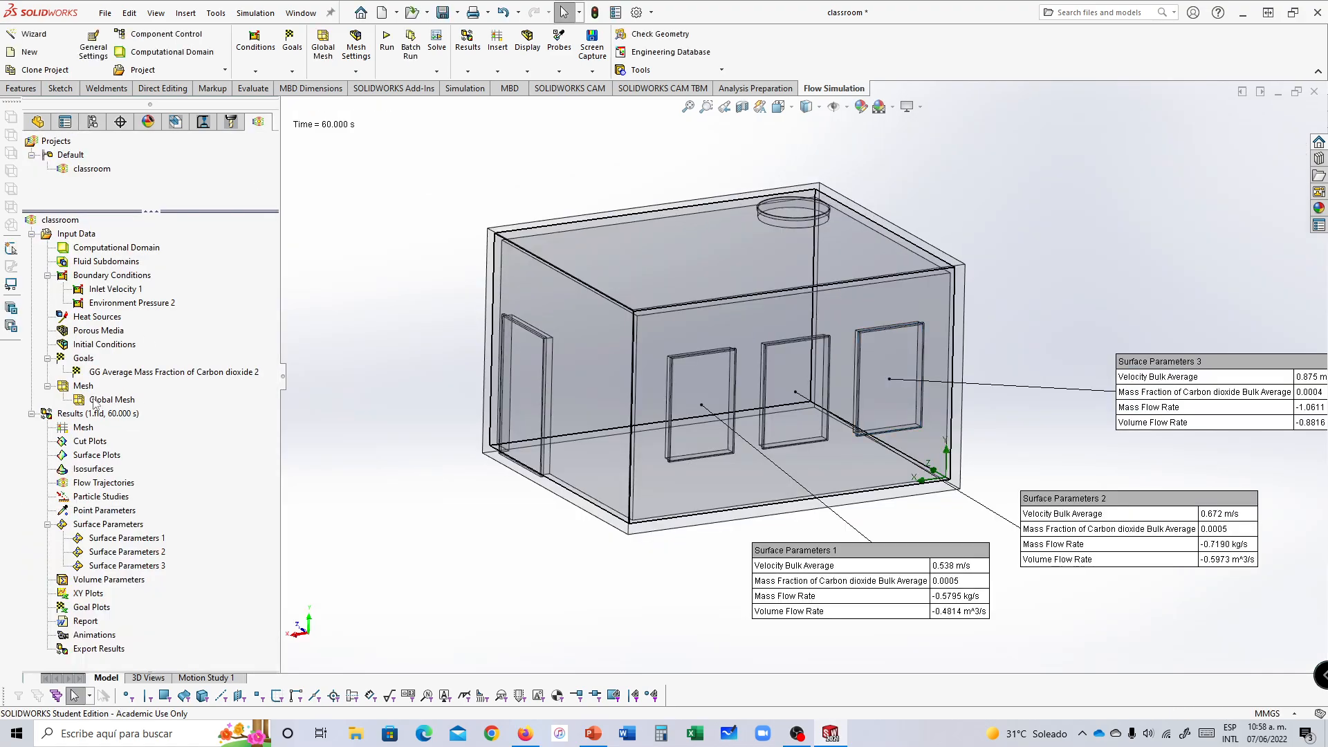
Step: Clone Surface Parameters 3 and clear the face selection in the copy
{"action": "right_click", "coordinate": [93, 565]}
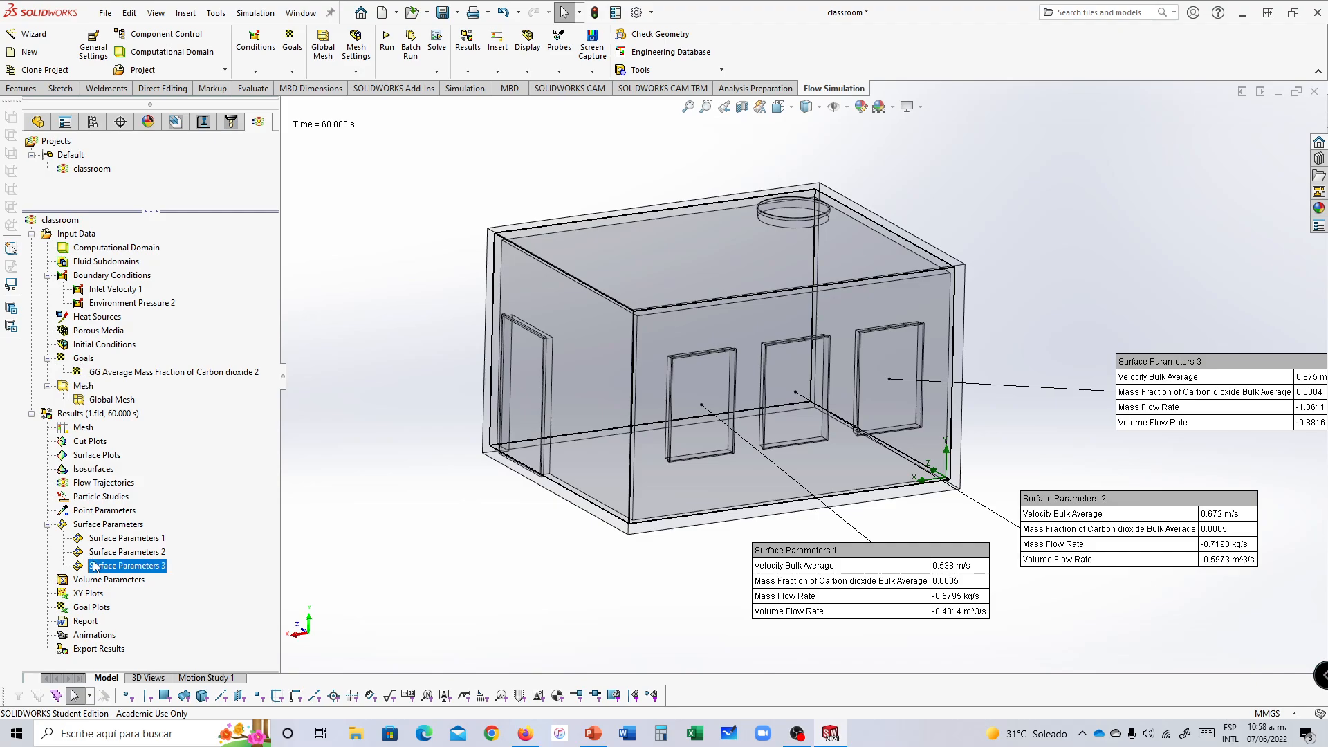
{"action": "left_click", "coordinate": [137, 622]}
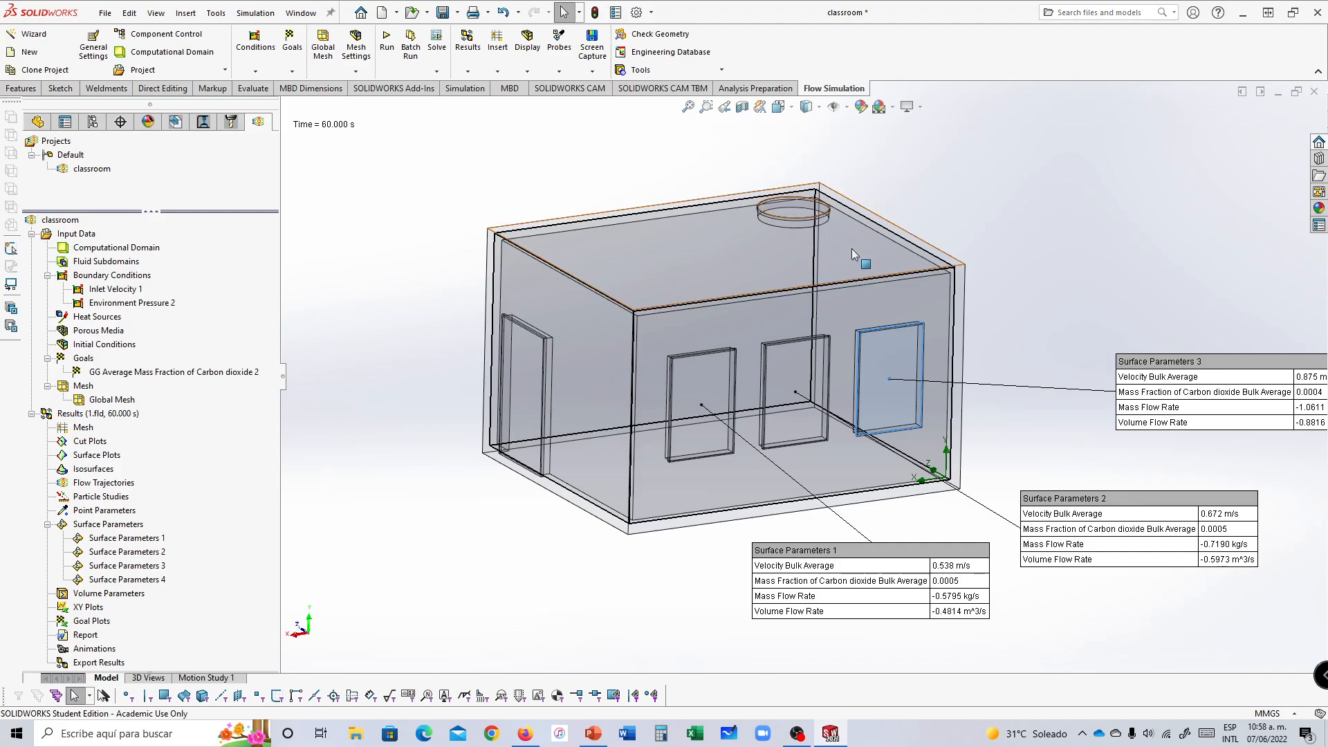
{"action": "double_click", "coordinate": [85, 583]}
{"action": "right_click", "coordinate": [78, 247]}
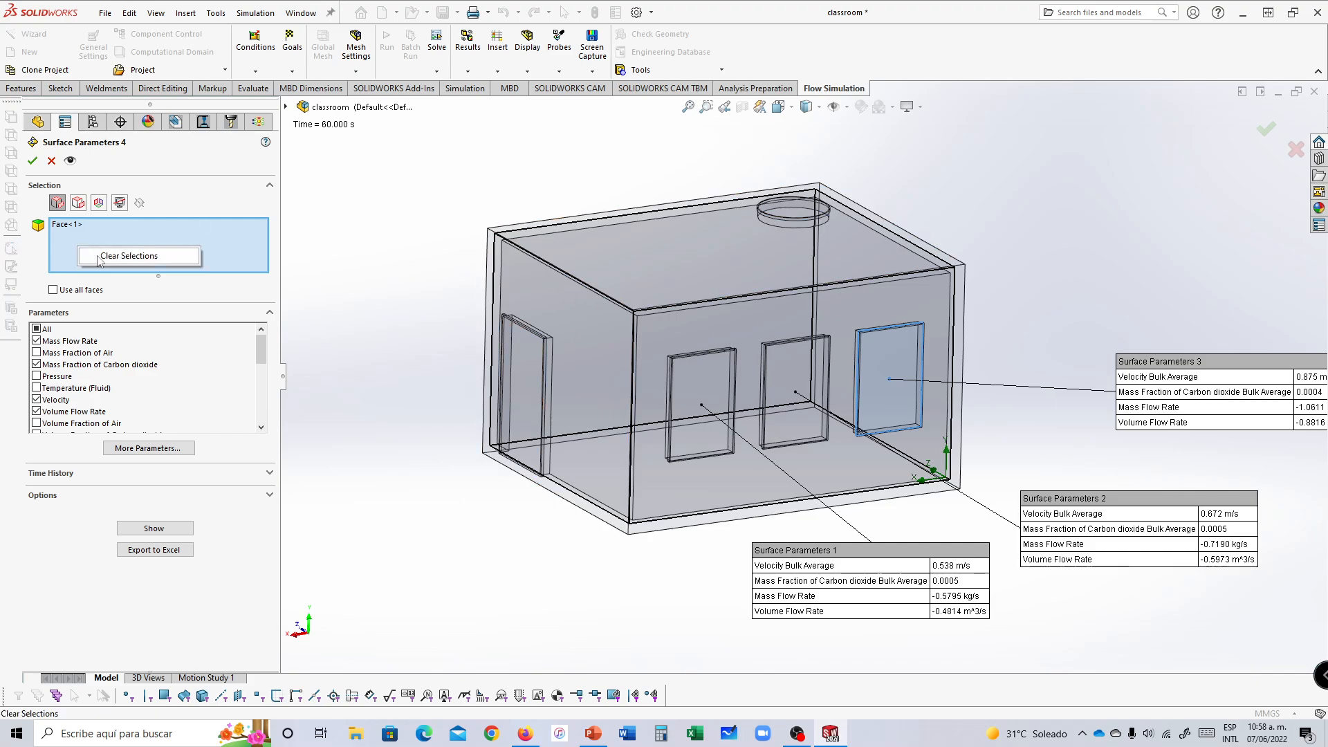
{"action": "left_click", "coordinate": [111, 256]}
Step: Try to select the circular roof opening's lid face for Surface Parameters 4
{"action": "right_click", "coordinate": [806, 209]}
{"action": "left_click", "coordinate": [833, 255]}
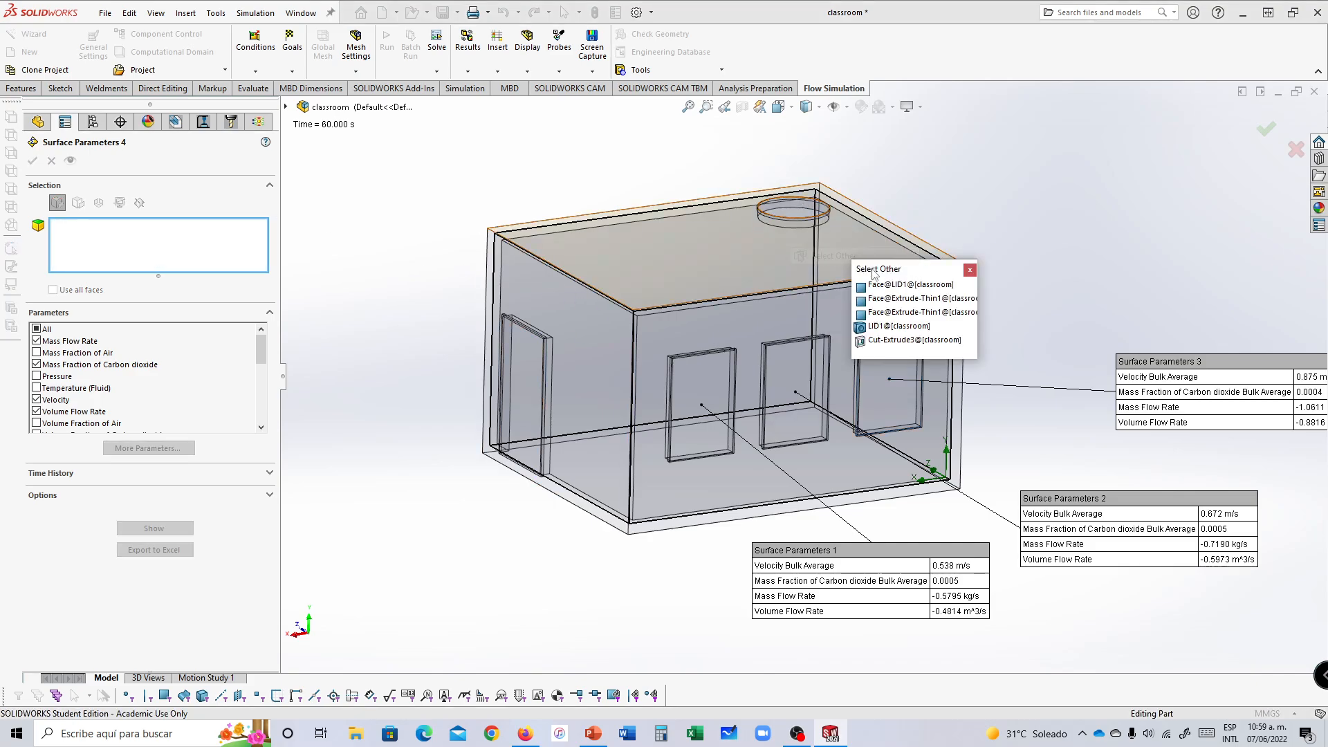
{"action": "left_click", "coordinate": [873, 286]}
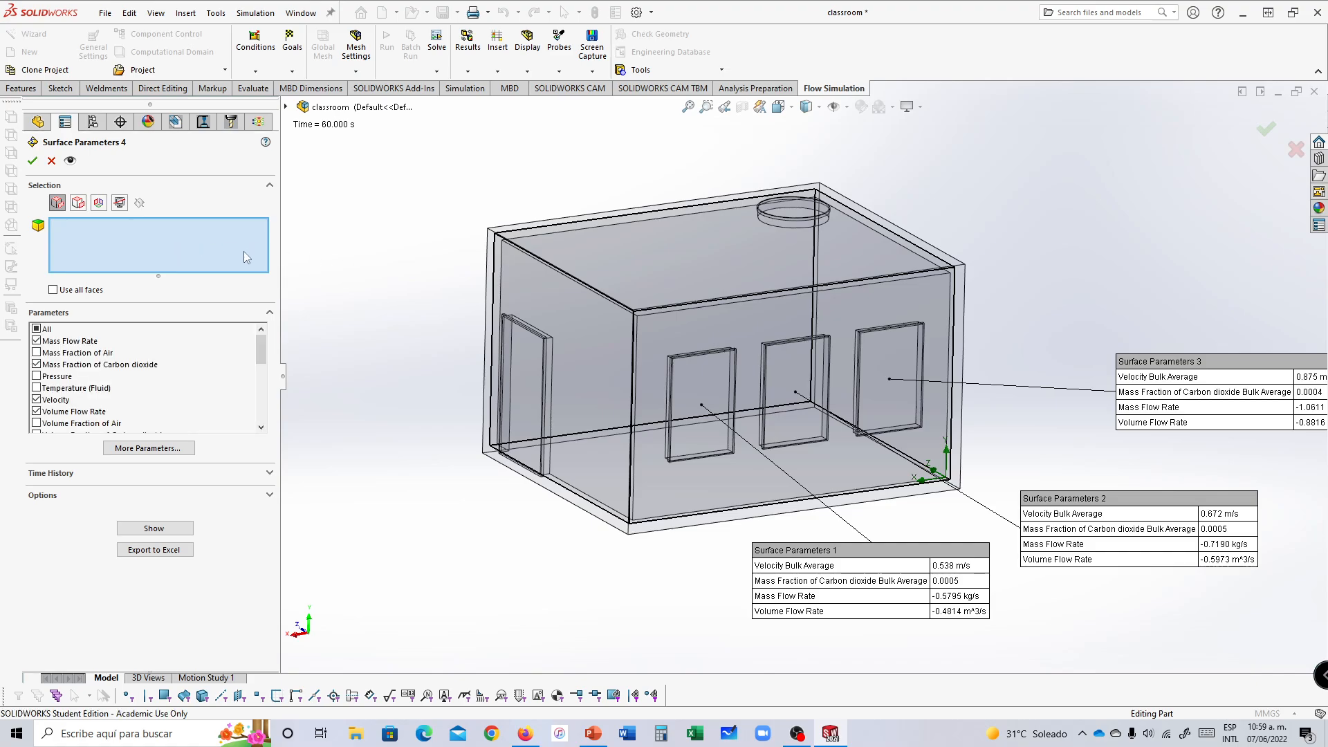
Step: Assign the circular roof opening's LID1 face to Surface Parameters 4, accept it, and place its callout above the third window's callout
{"action": "right_click", "coordinate": [898, 215]}
{"action": "left_click", "coordinate": [924, 257]}
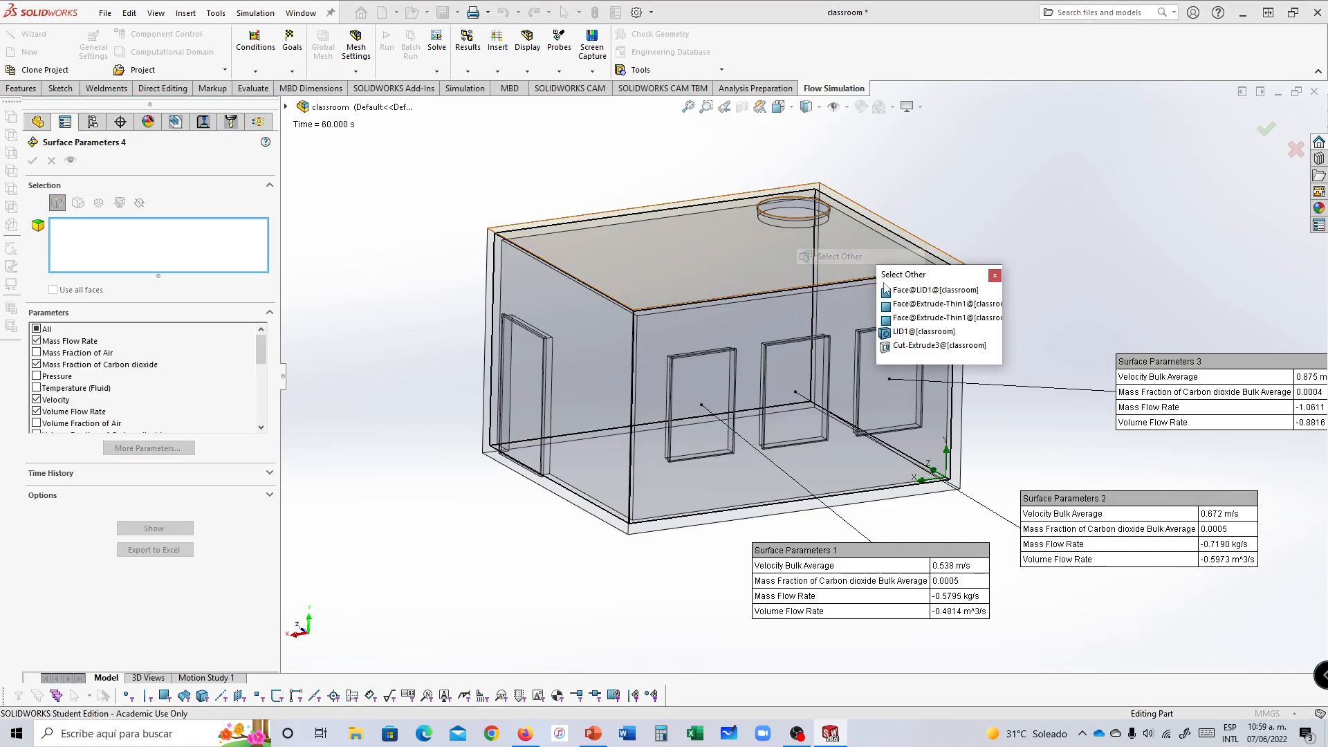
{"action": "left_click", "coordinate": [897, 295]}
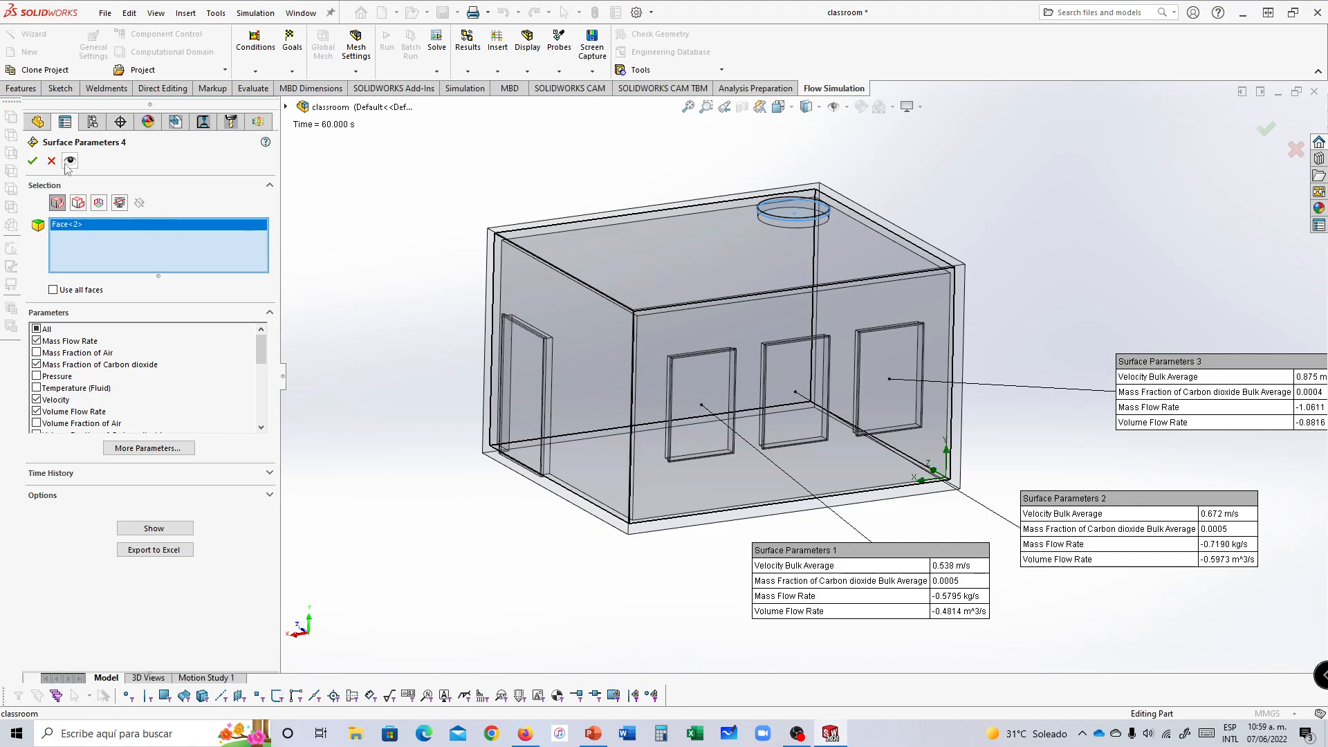
{"action": "left_click", "coordinate": [31, 161]}
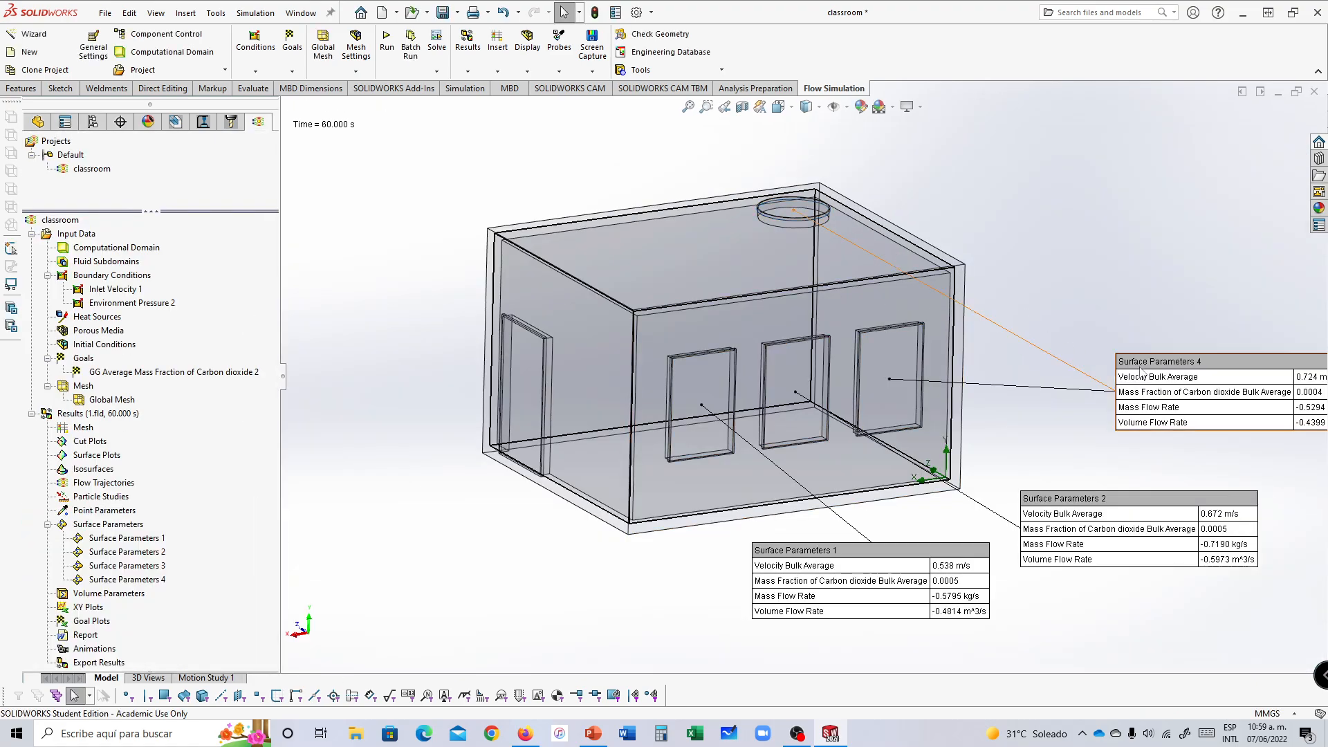
{"action": "left_click_drag", "start_coordinate": [1143, 361], "coordinate": [1034, 186]}
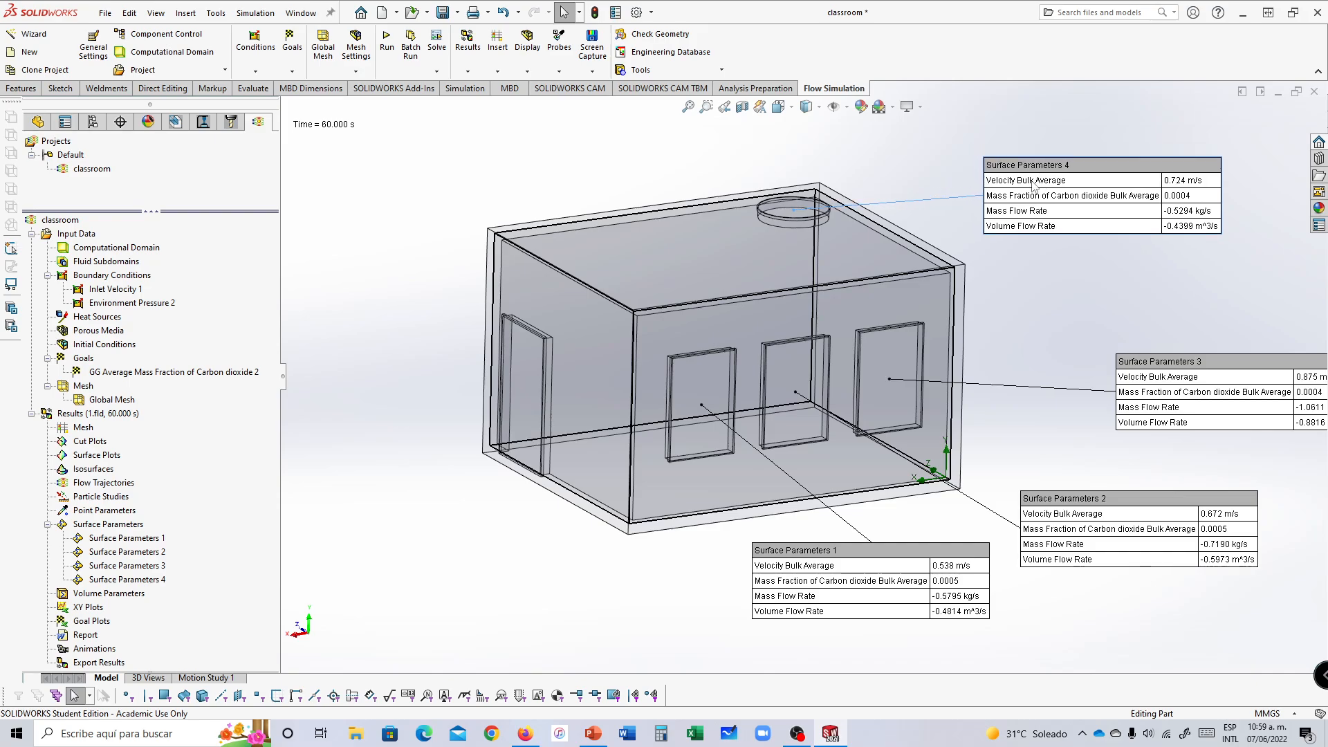
Step: Separate the overlapping Surface Parameters 1 and 2 callouts below the room so all four result tables are readable
{"action": "scroll", "coordinate": [1300, 425], "scroll_direction": "up", "scroll_amount": 1}
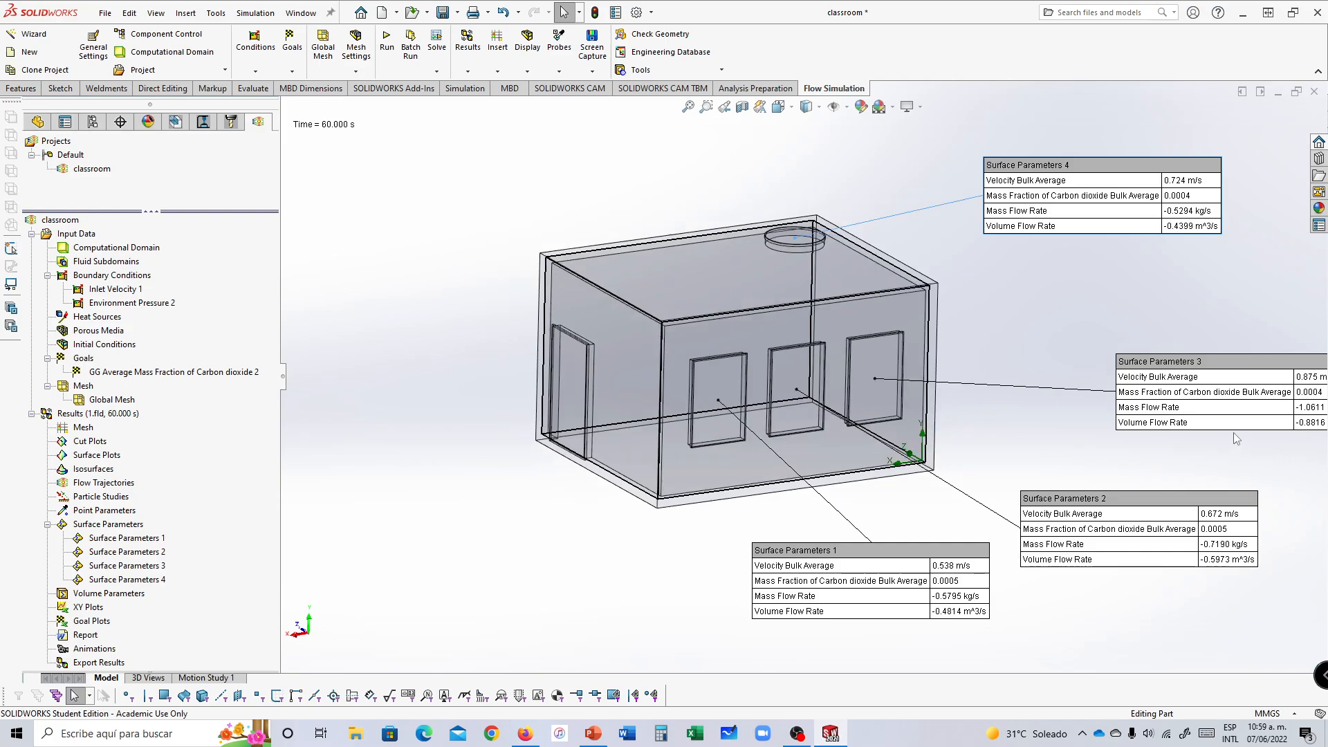
{"action": "middle_click_drag", "start_coordinate": [1234, 433], "coordinate": [1118, 417], "text": "ctrl"}
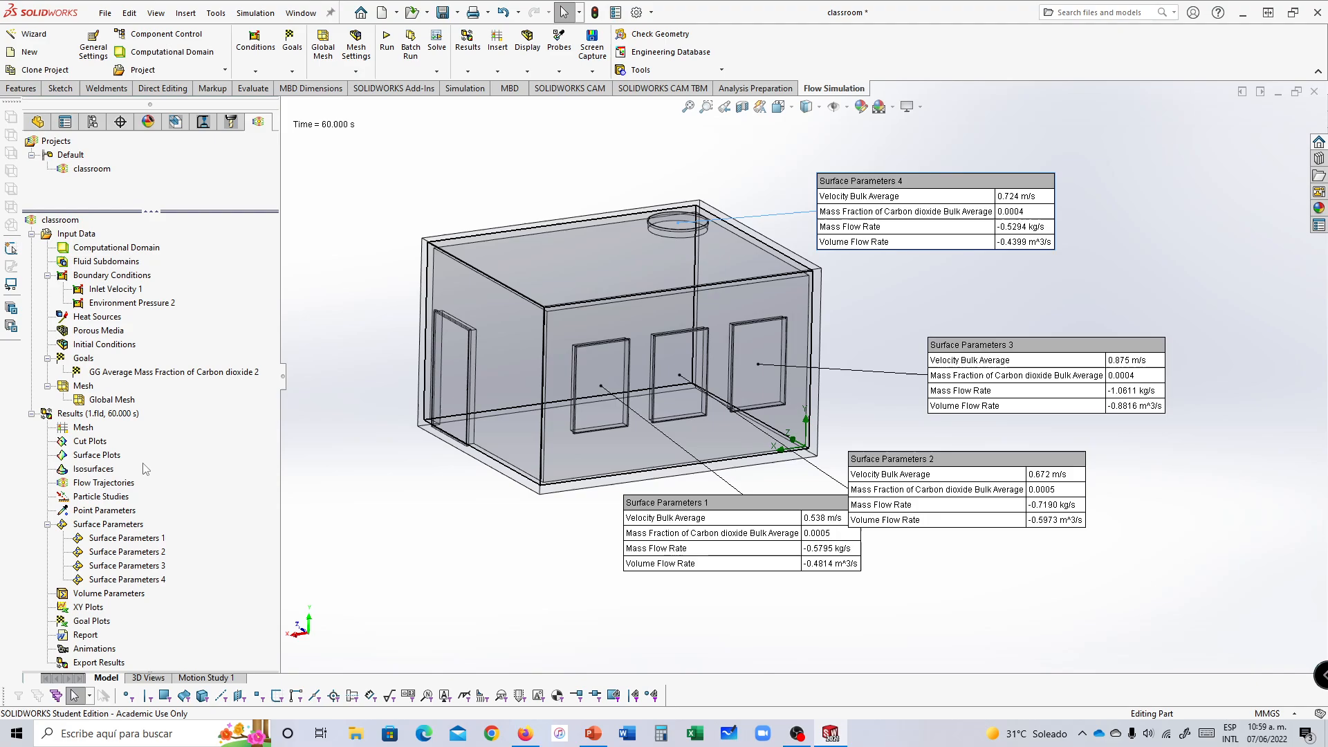
{"action": "left_click_drag", "start_coordinate": [787, 511], "coordinate": [736, 541]}
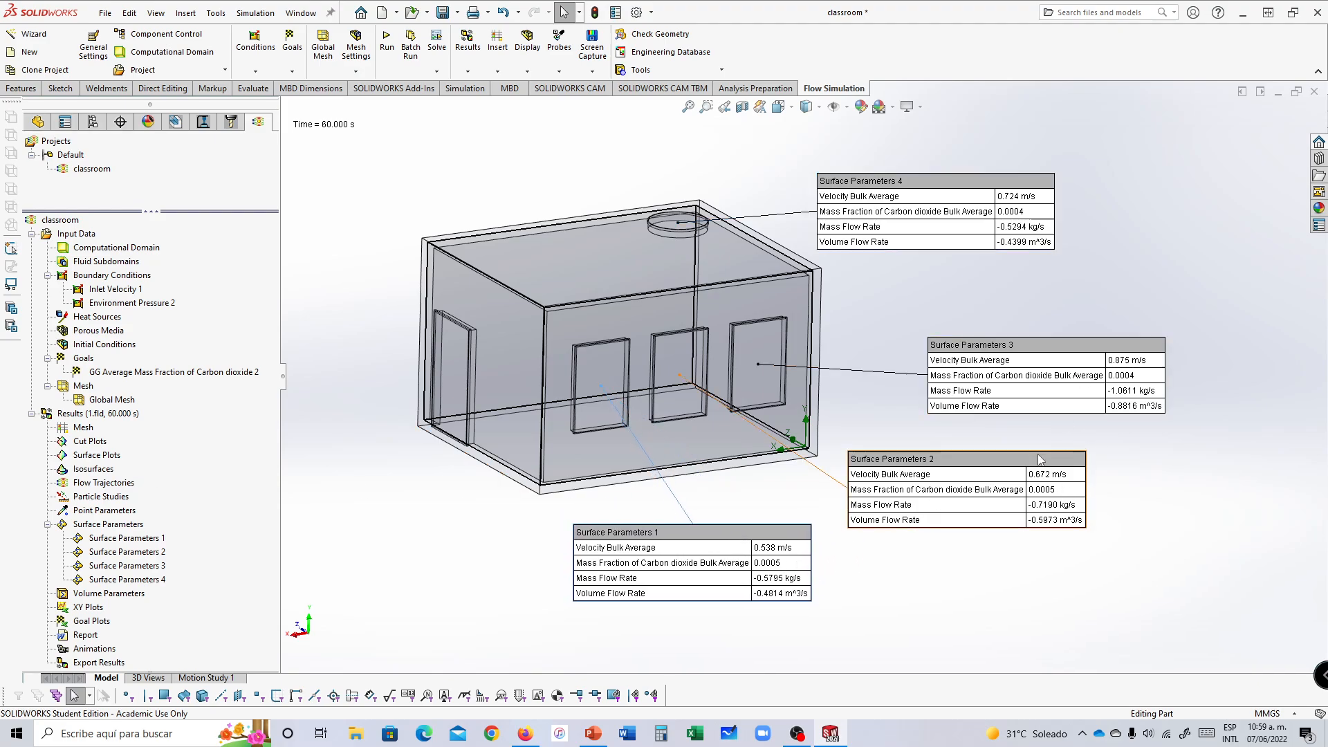
{"action": "left_click_drag", "start_coordinate": [1041, 462], "coordinate": [1043, 476]}
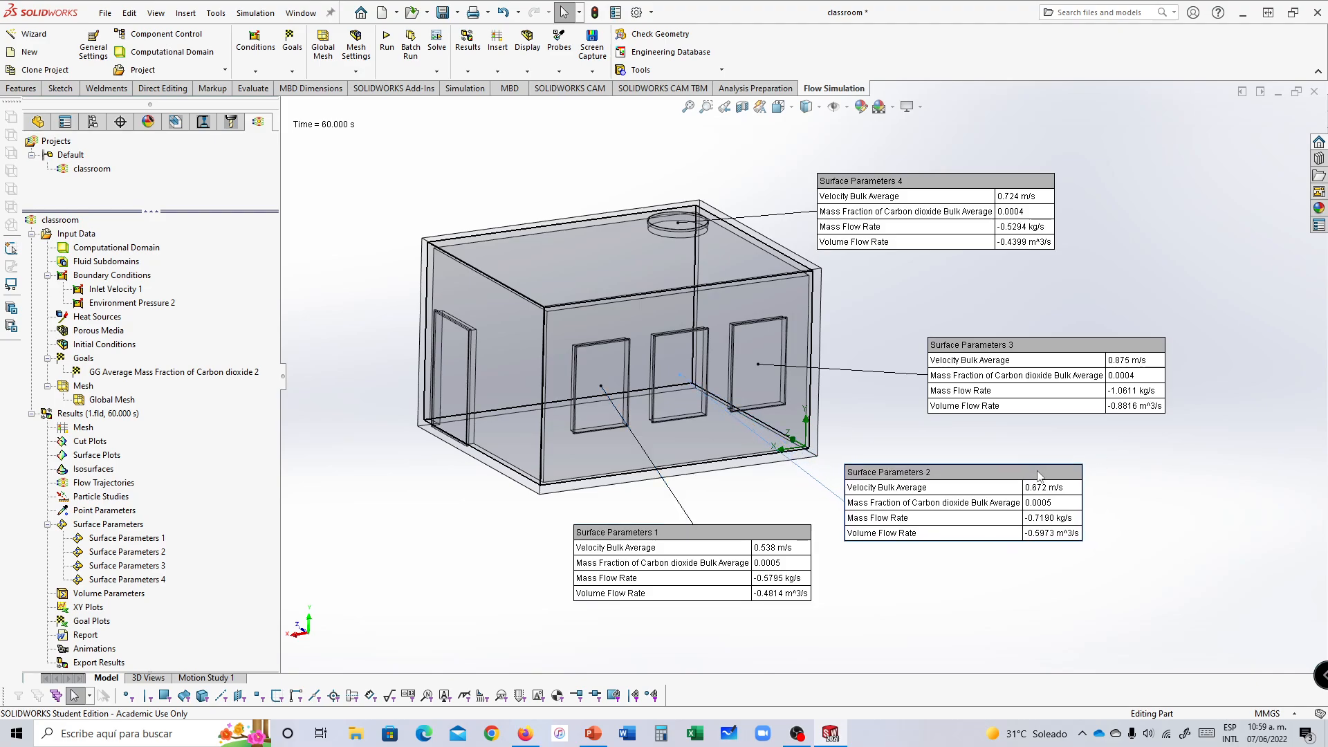
Step: Load the results for the 25 s time moment
{"action": "right_click", "coordinate": [78, 417]}
{"action": "left_click", "coordinate": [71, 415]}
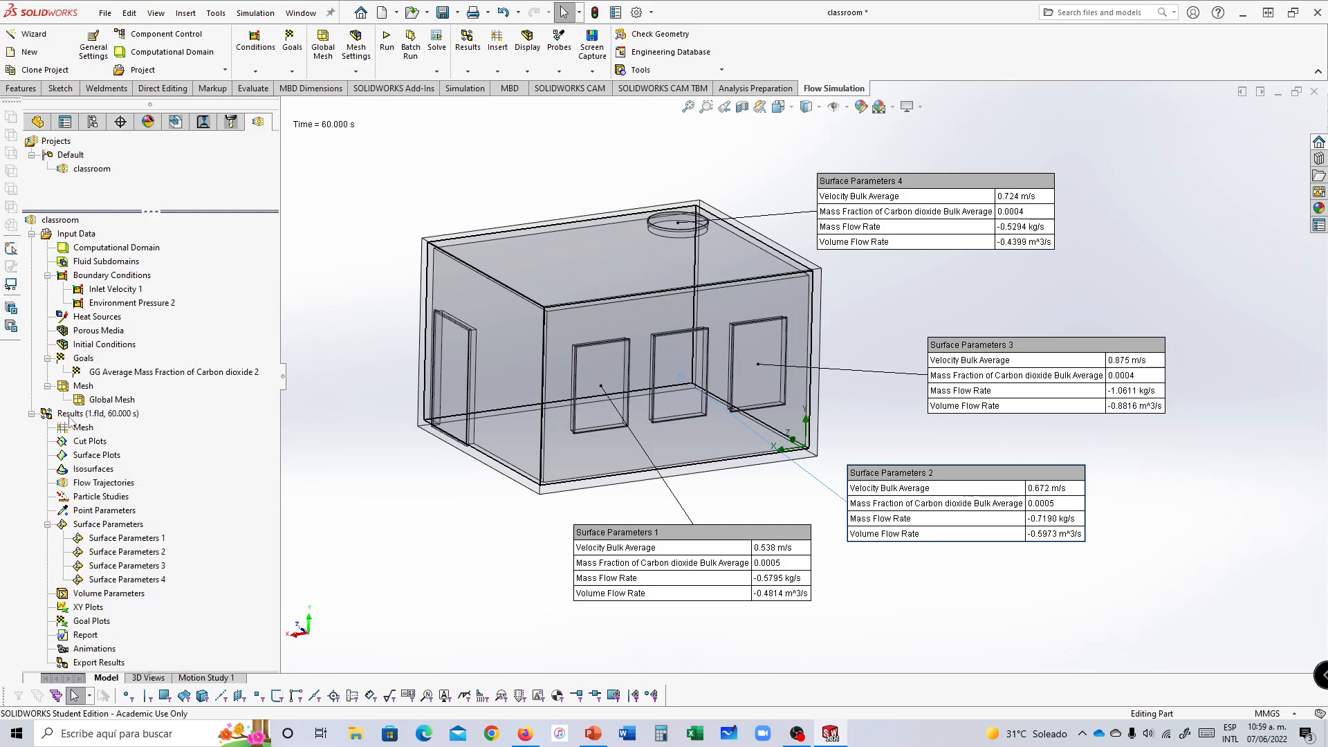
{"action": "right_click", "coordinate": [78, 419]}
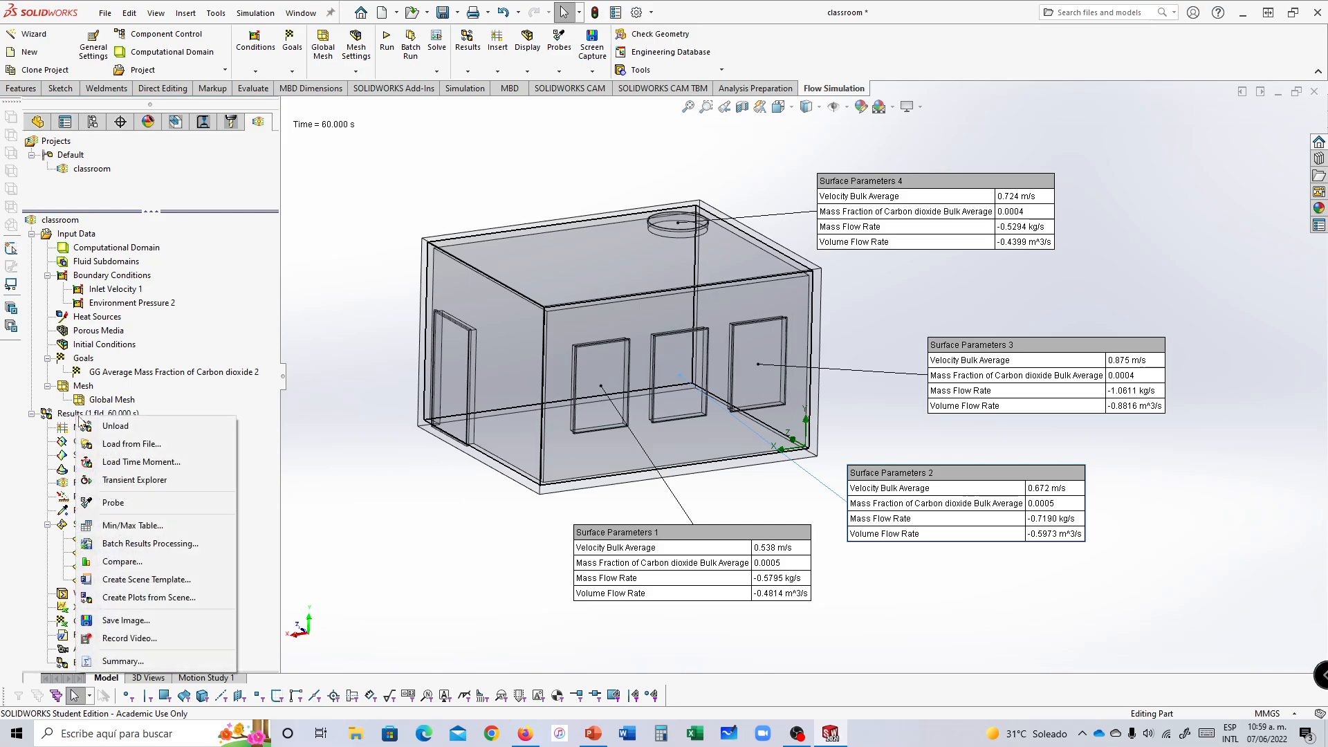
{"action": "left_click", "coordinate": [114, 467]}
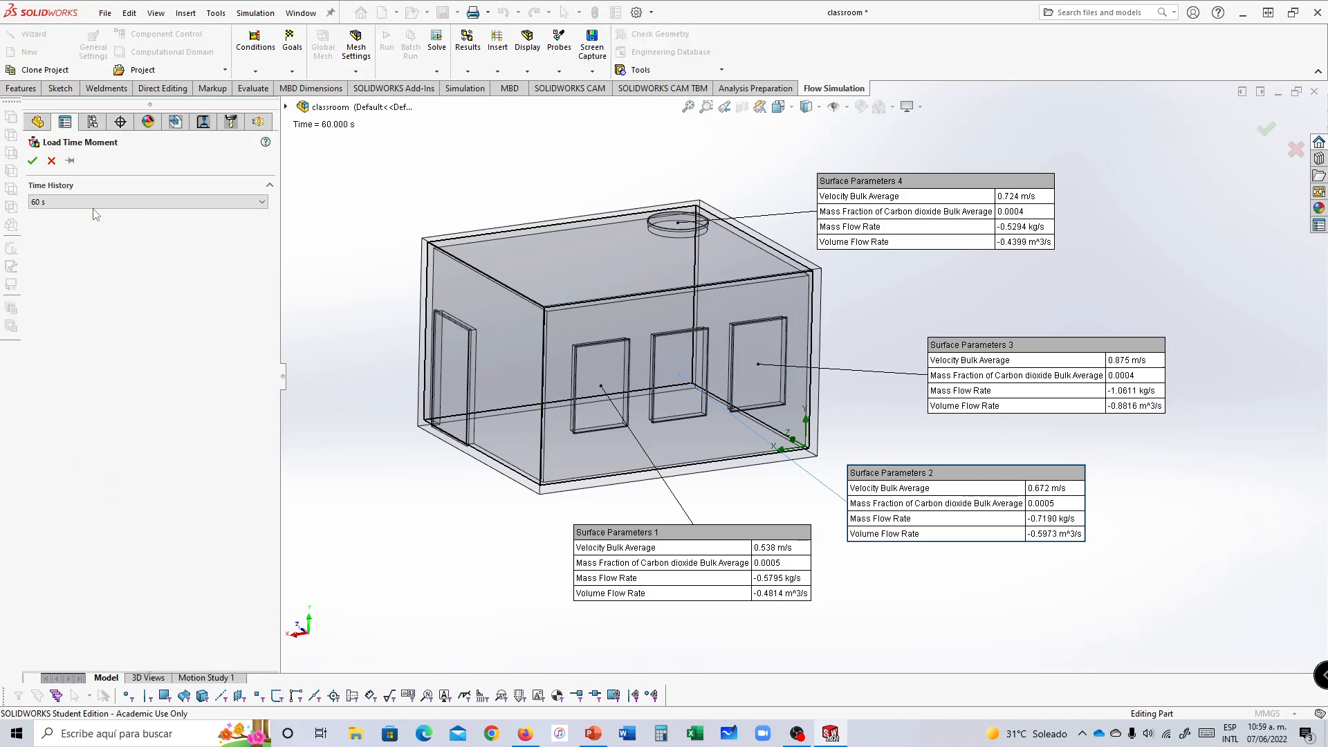
{"action": "left_click", "coordinate": [93, 206]}
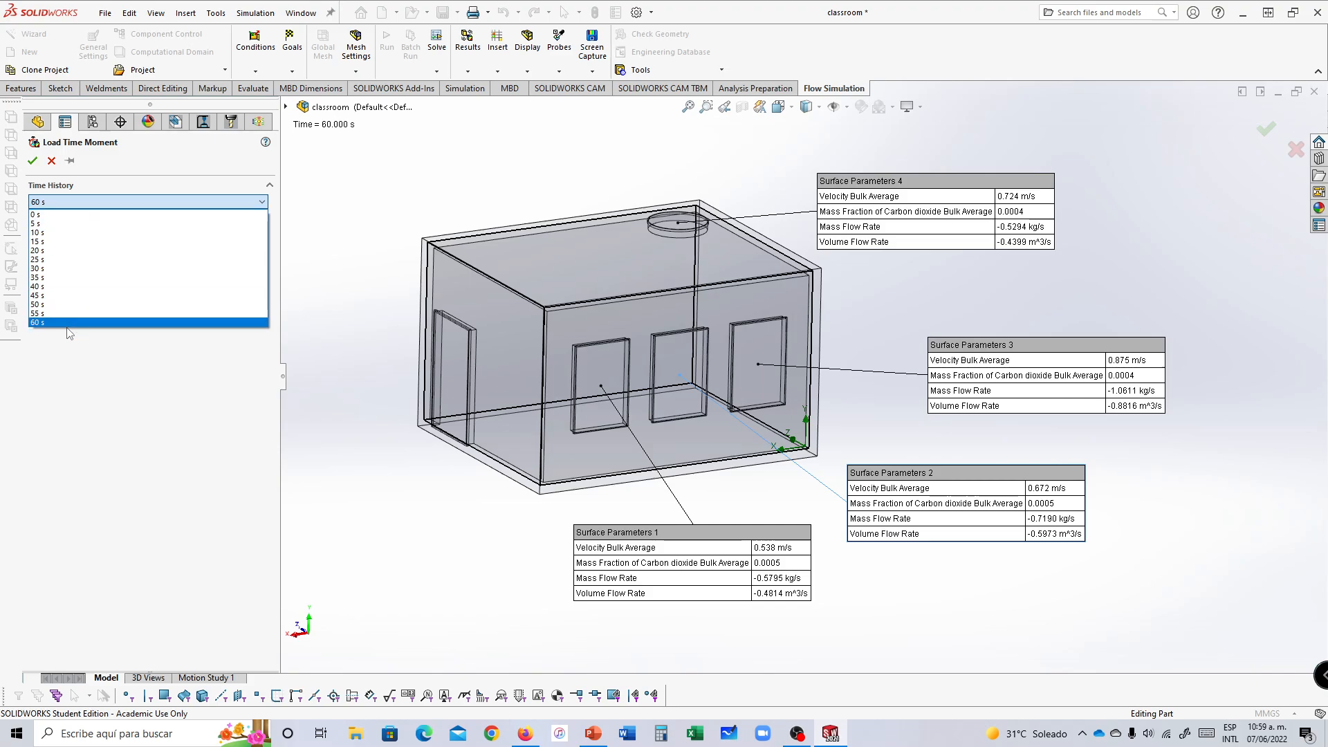
{"action": "left_click", "coordinate": [50, 260]}
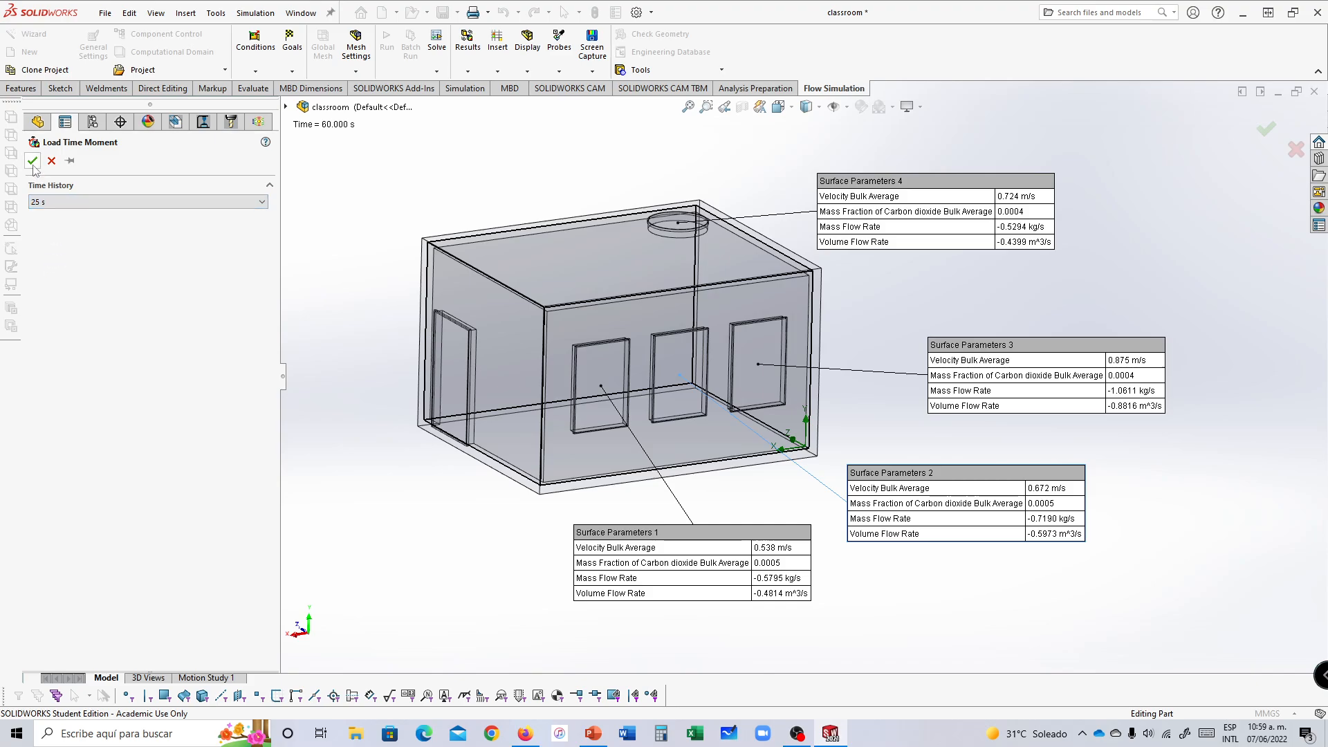
{"action": "left_click", "coordinate": [32, 161]}
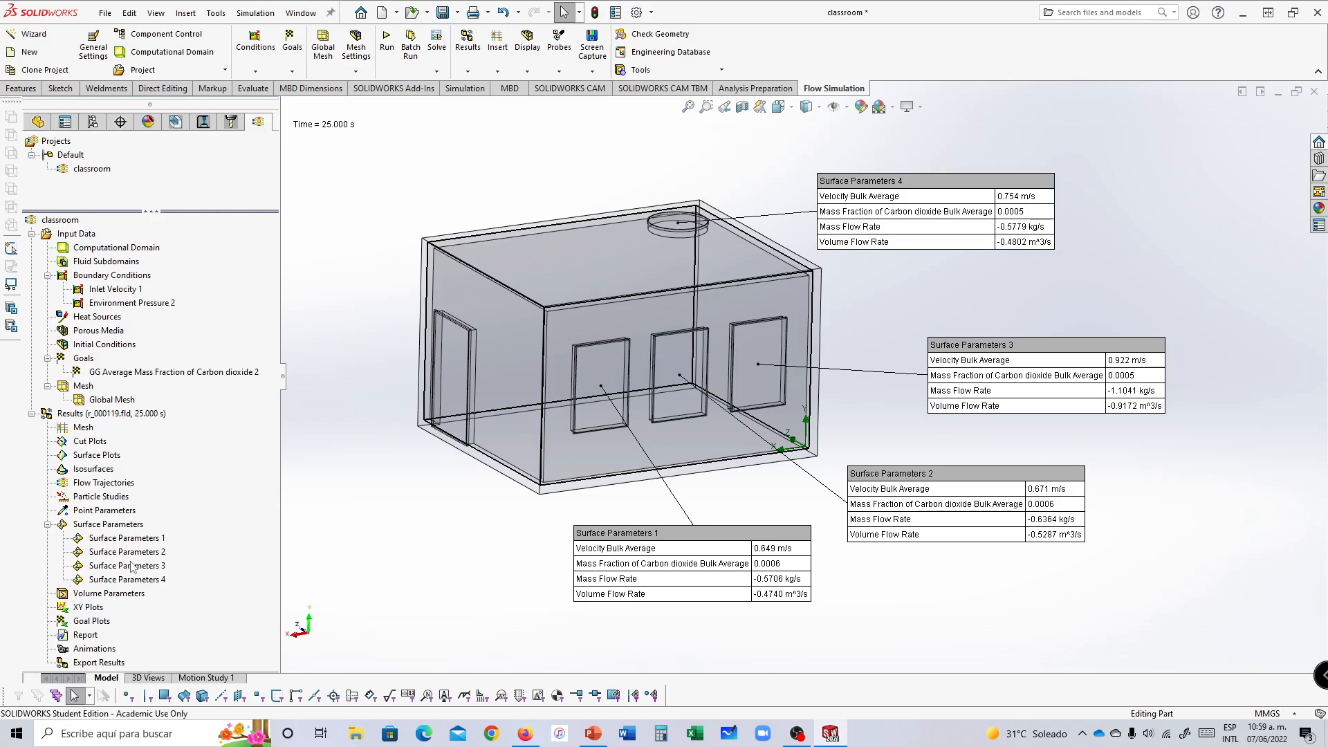
Step: Hide all surface parameter results and collapse their group in the results tree
{"action": "right_click", "coordinate": [93, 527]}
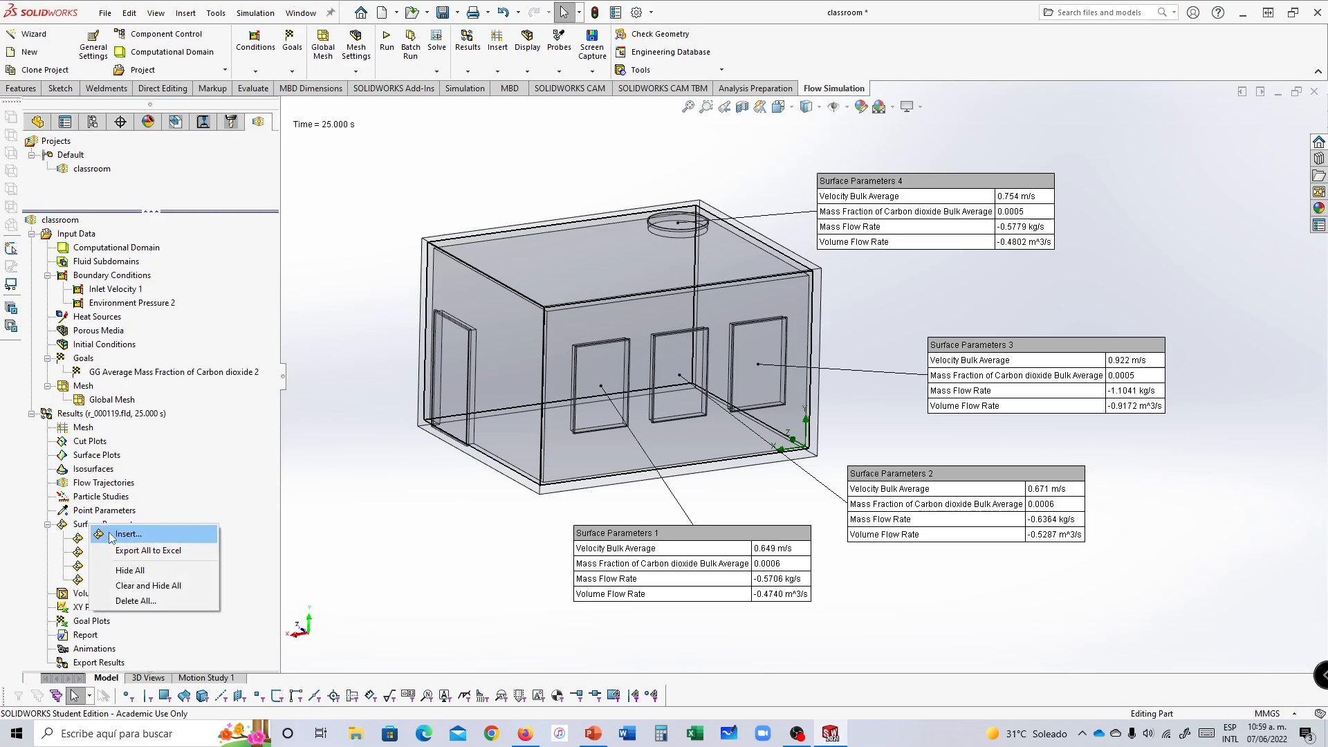
{"action": "left_click", "coordinate": [126, 574]}
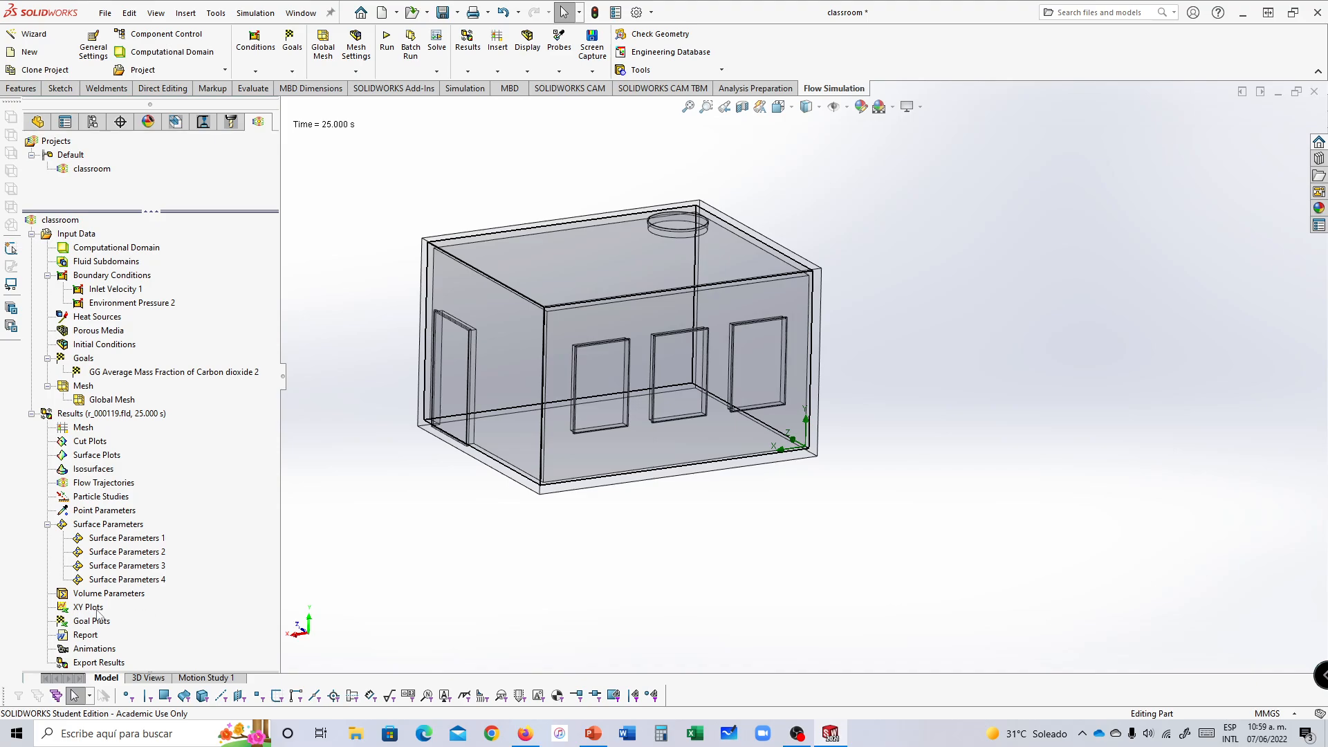
{"action": "left_click", "coordinate": [48, 526]}
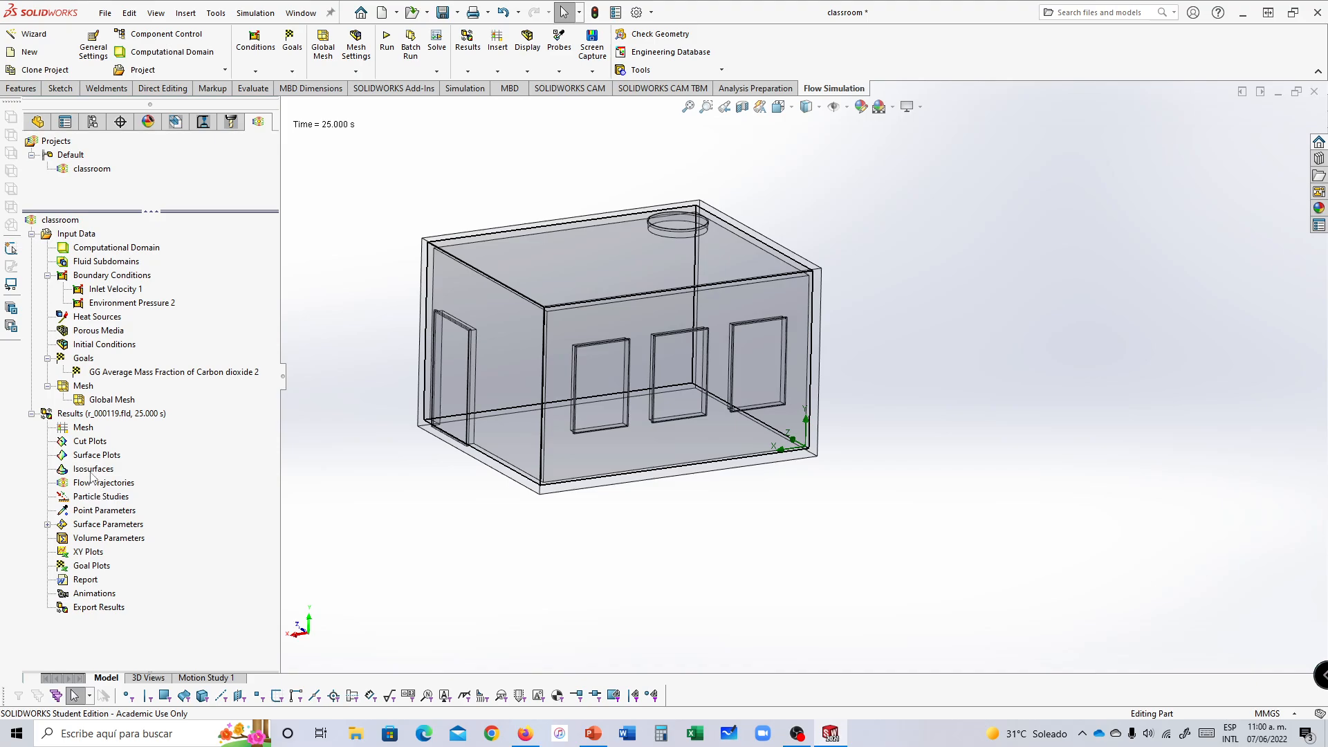
Step: Insert a cut plot parallel to the Front Plane, offset about 3.41 m into the classroom
{"action": "right_click", "coordinate": [82, 442]}
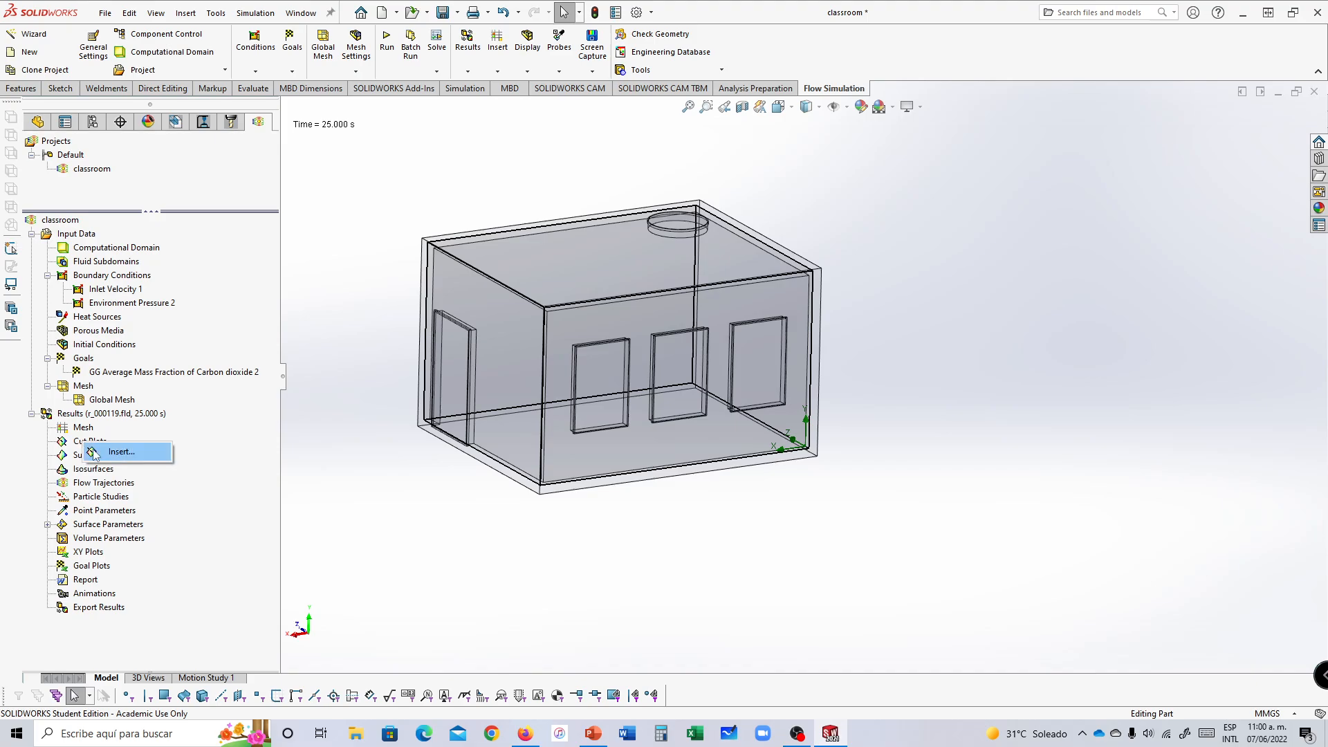
{"action": "left_click", "coordinate": [94, 451]}
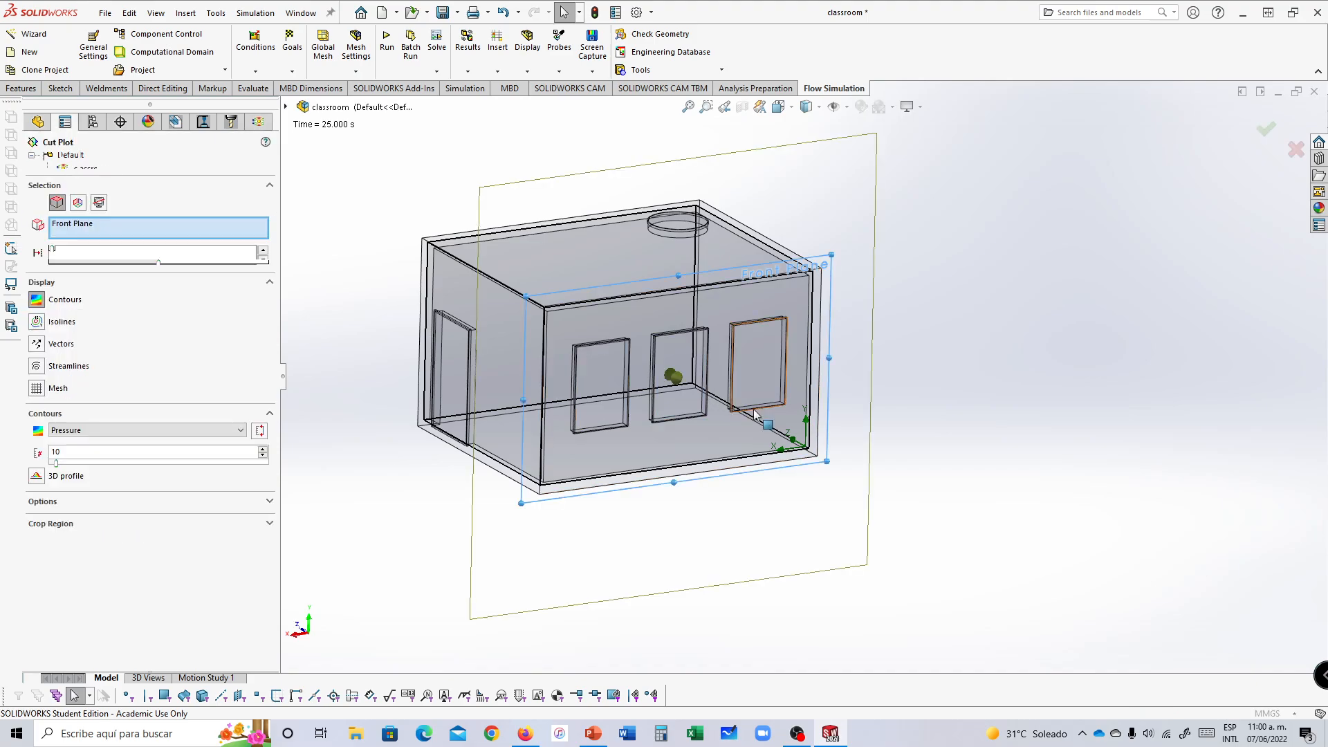
{"action": "middle_click_drag", "start_coordinate": [883, 384], "coordinate": [980, 424]}
{"action": "left_click_drag", "start_coordinate": [700, 393], "coordinate": [568, 344]}
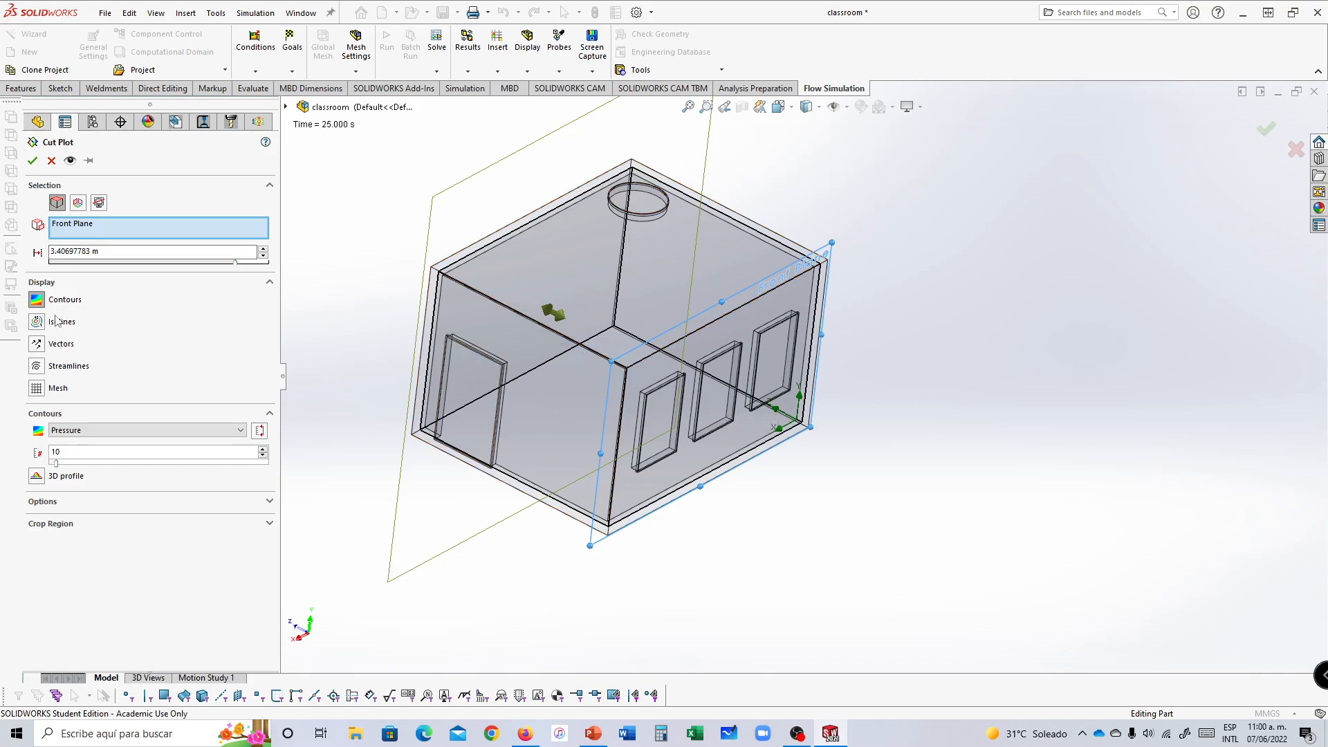
Step: Set the cut plot's contours to Mass Fraction of Carbon dioxide with 100 levels, preview it and accept the plot
{"action": "left_click", "coordinate": [69, 430]}
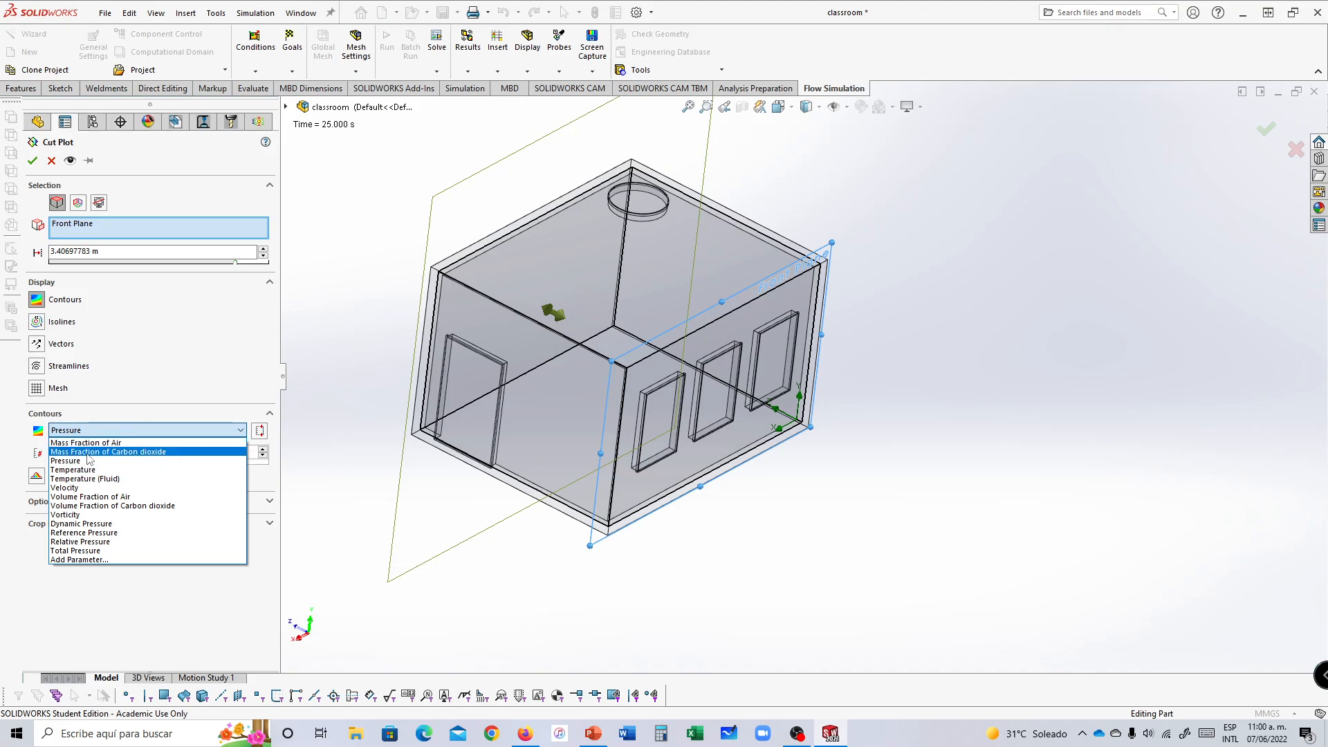
{"action": "left_click", "coordinate": [87, 452]}
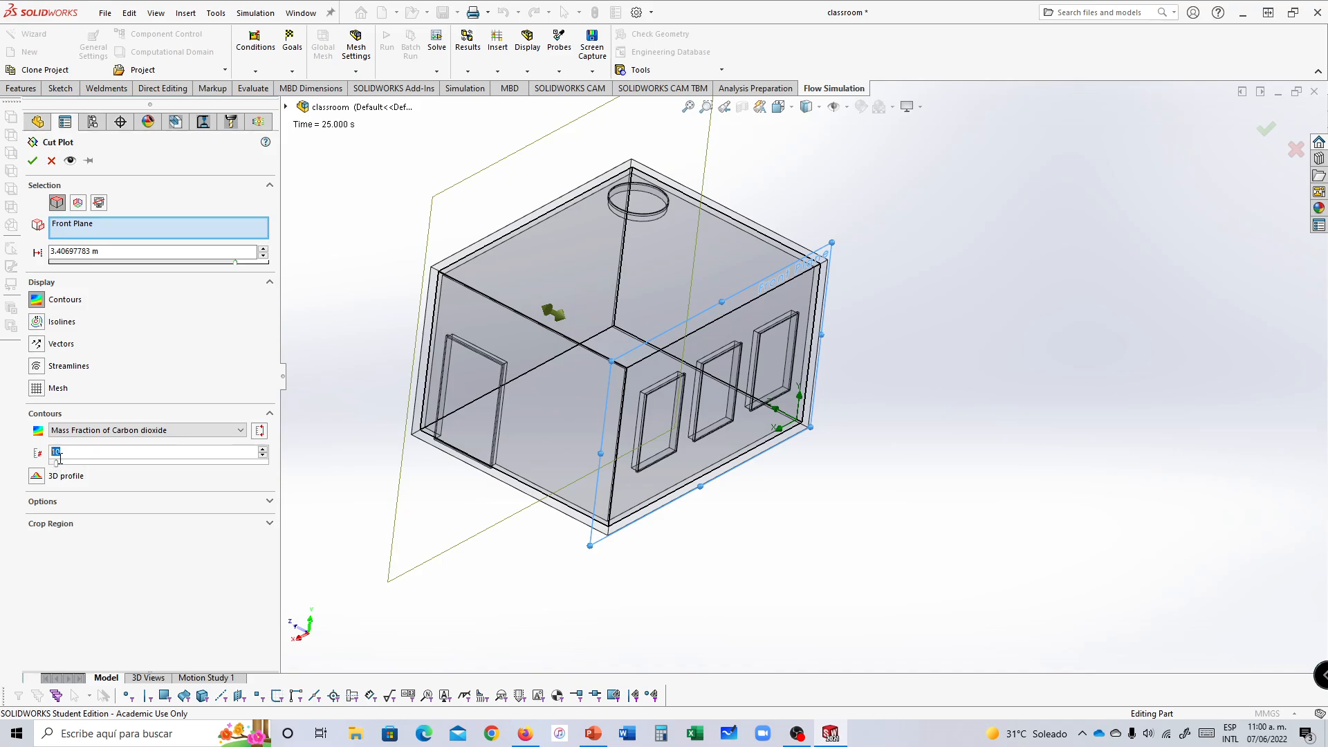
{"action": "left_click", "coordinate": [69, 467]}
{"action": "left_click", "coordinate": [70, 161]}
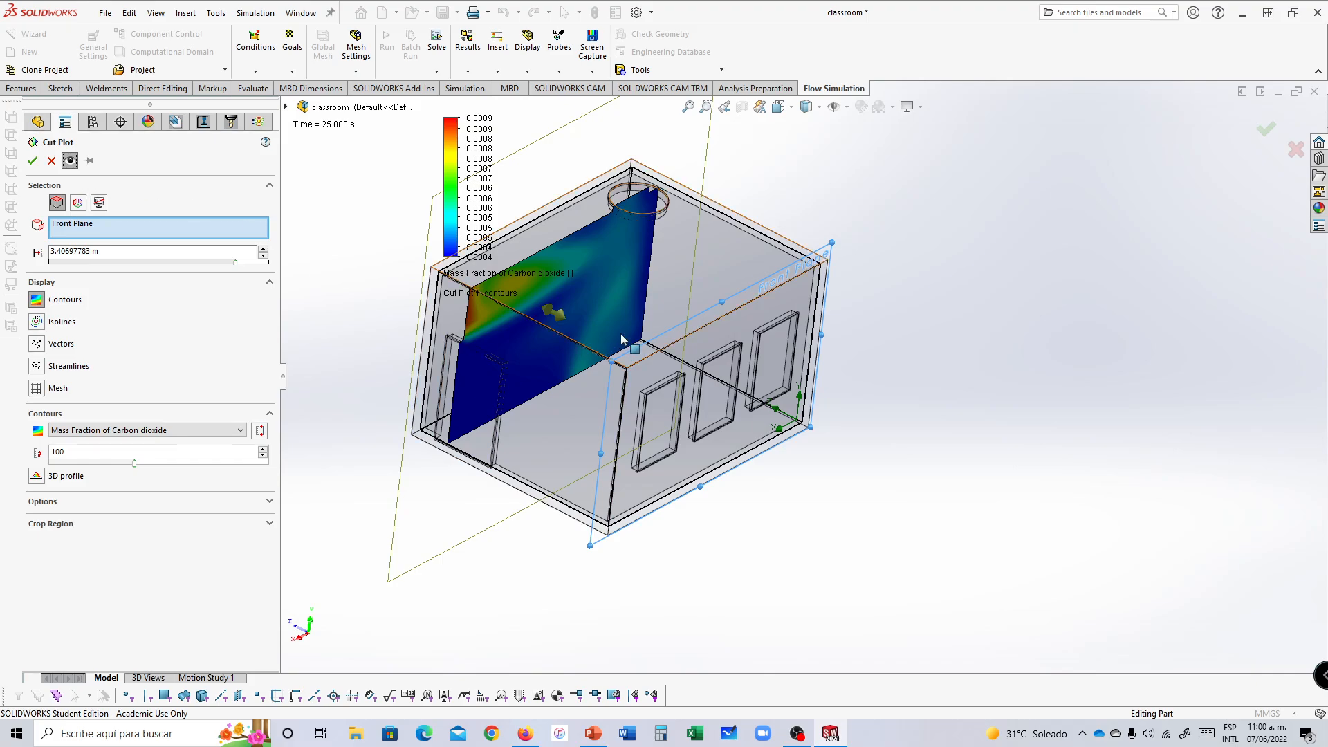
{"action": "middle_click_drag", "start_coordinate": [621, 334], "coordinate": [858, 297]}
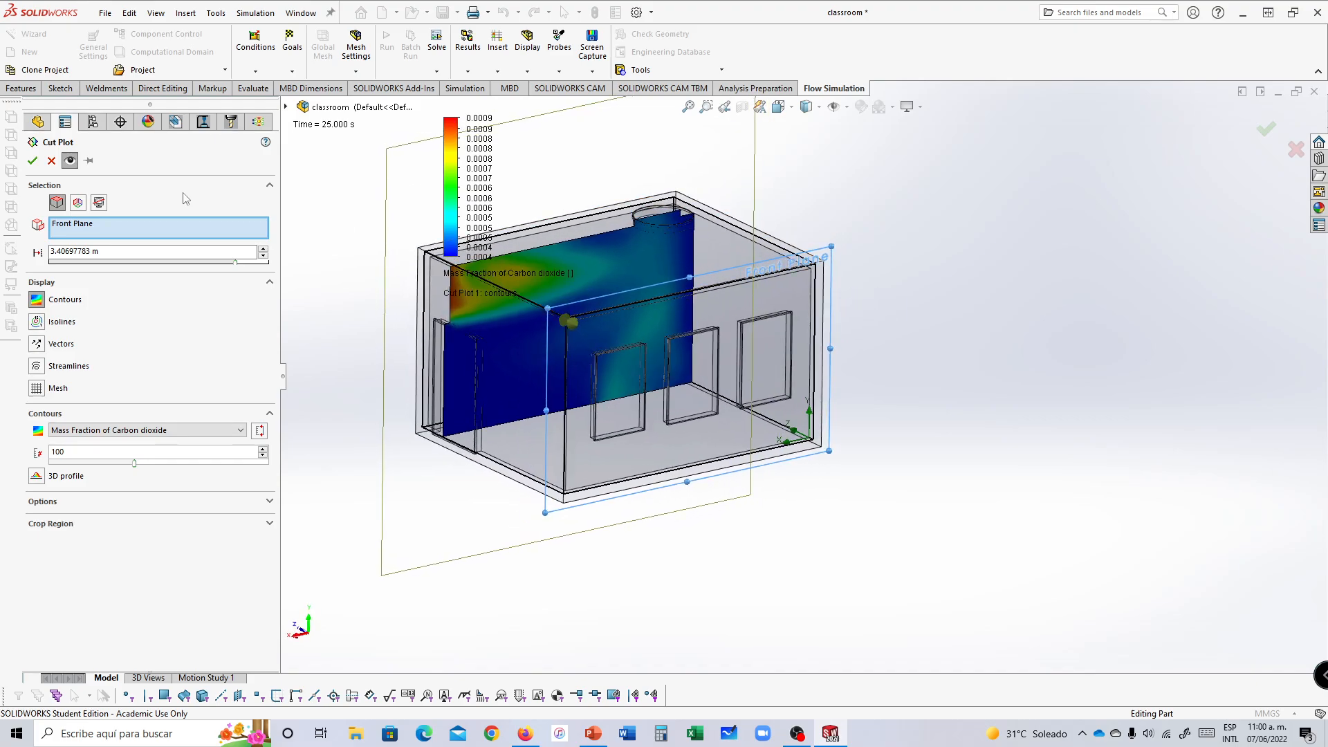
{"action": "left_click", "coordinate": [34, 161]}
Step: Turn off Lighting in the results display so the cut plot shows unshaded contour colors
{"action": "left_click", "coordinate": [528, 70]}
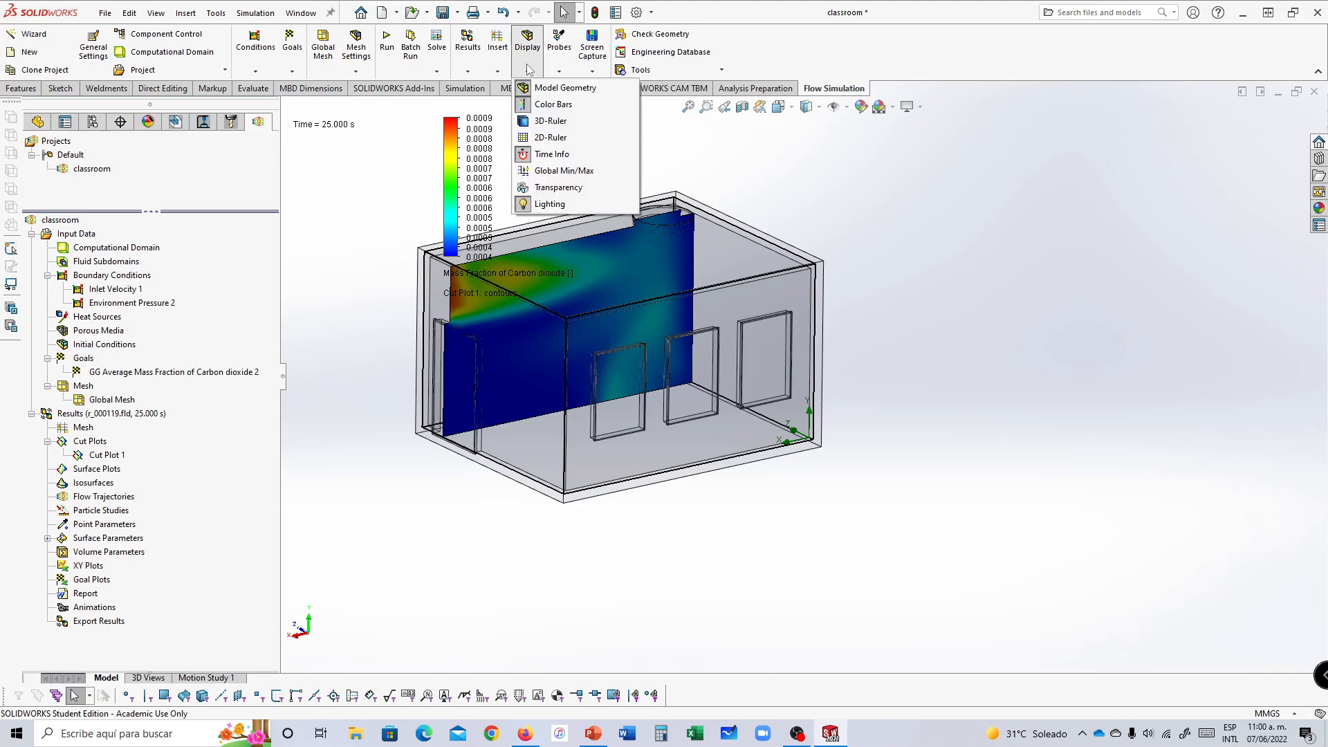
{"action": "left_click", "coordinate": [550, 204]}
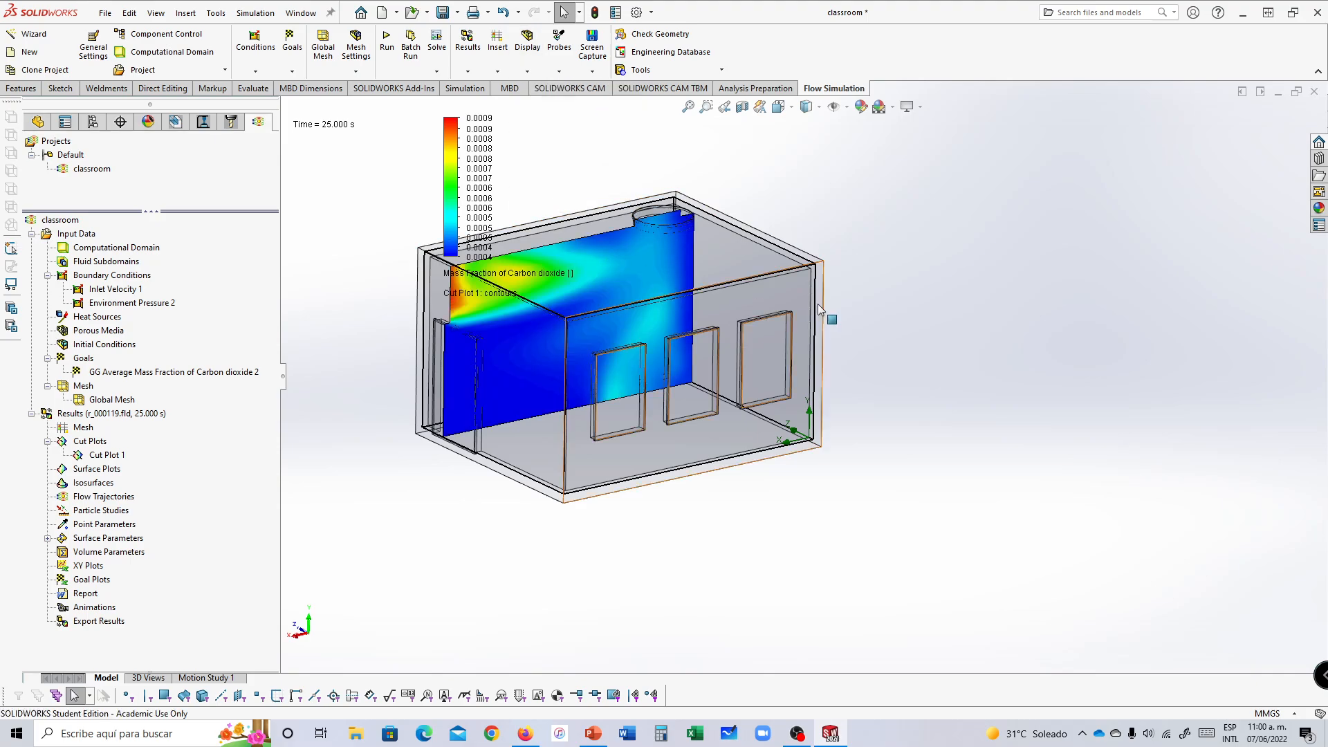
{"action": "middle_click_drag", "start_coordinate": [895, 291], "coordinate": [894, 318]}
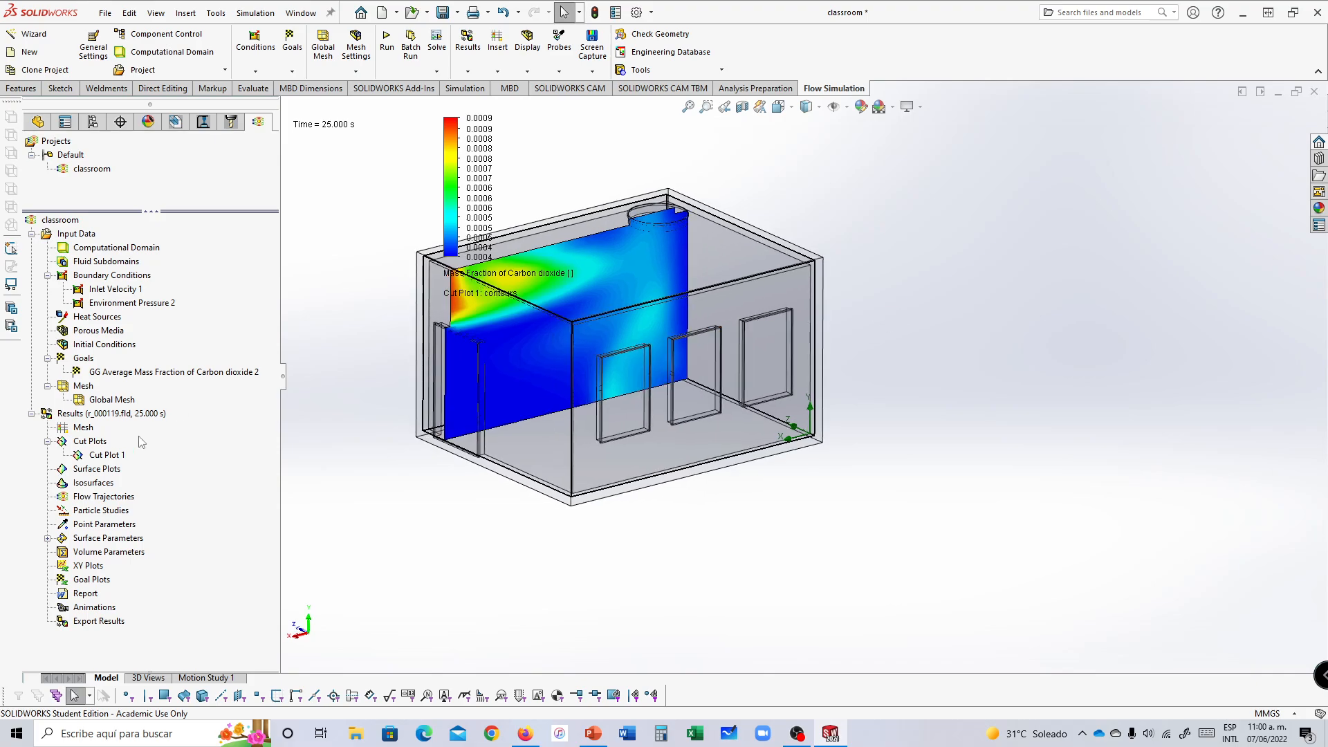
Step: Clone Cut Plot 1 and set the copy's offset from the Front Plane to 2 m
{"action": "right_click", "coordinate": [97, 456]}
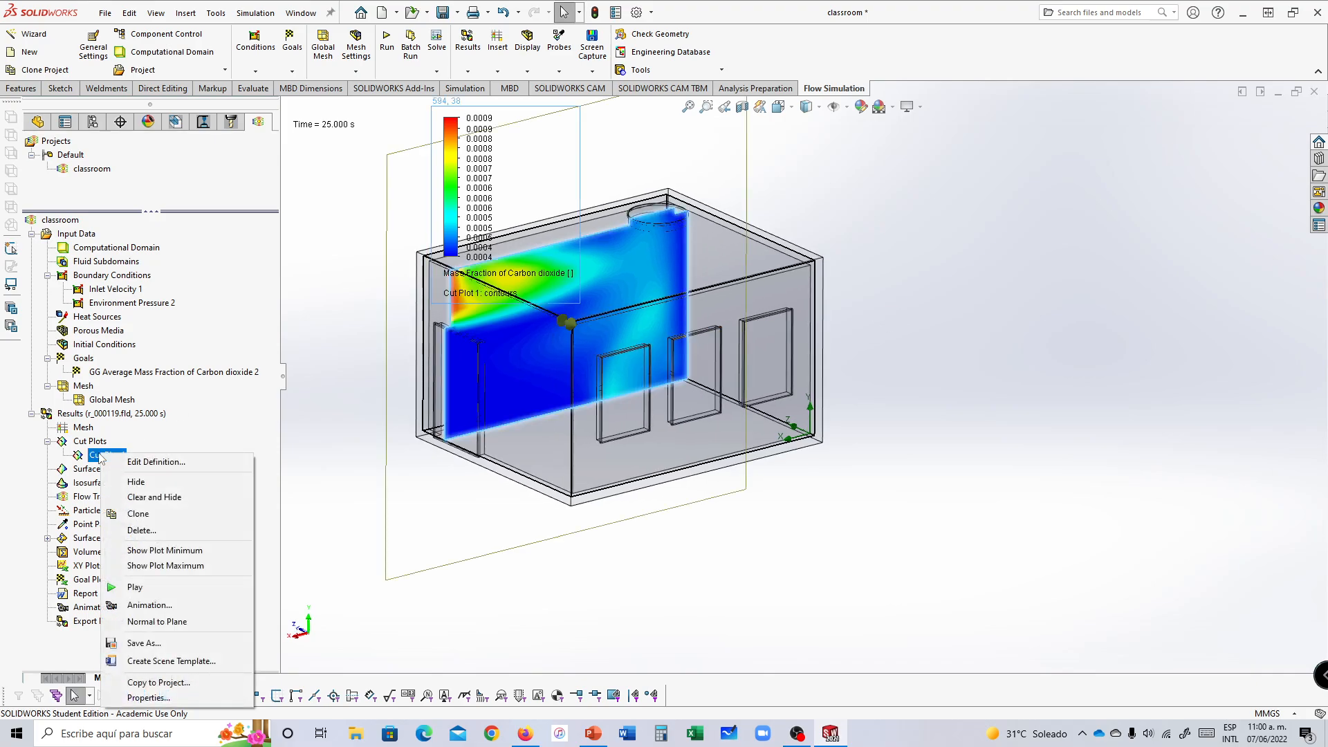
{"action": "left_click", "coordinate": [137, 514]}
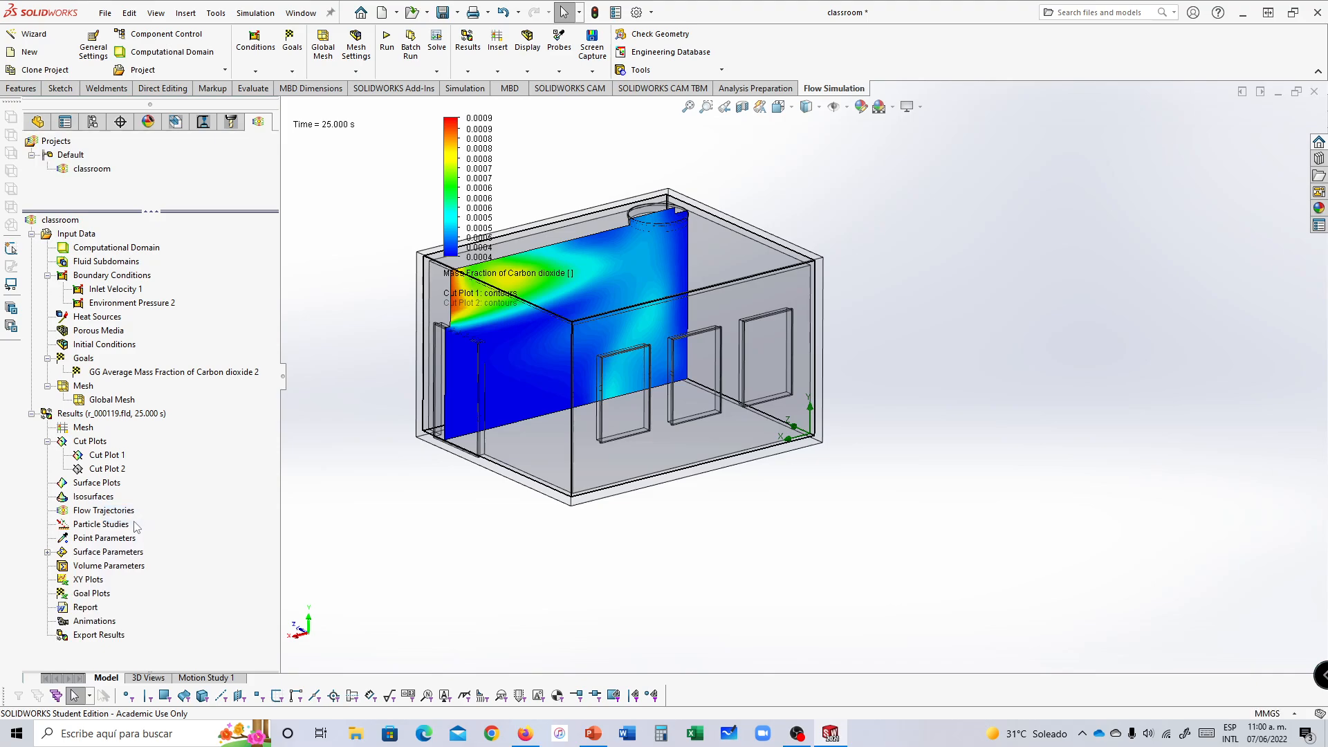
{"action": "left_click", "coordinate": [81, 471]}
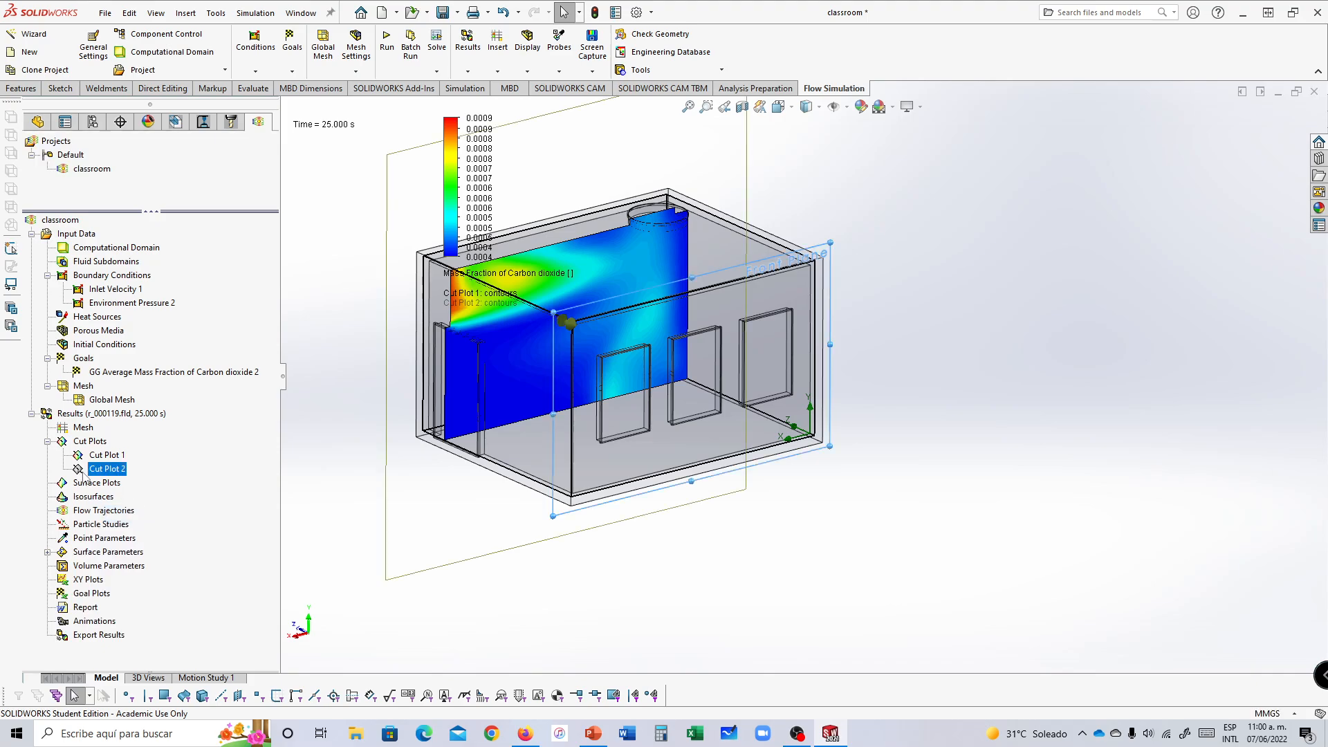
{"action": "double_click", "coordinate": [91, 467]}
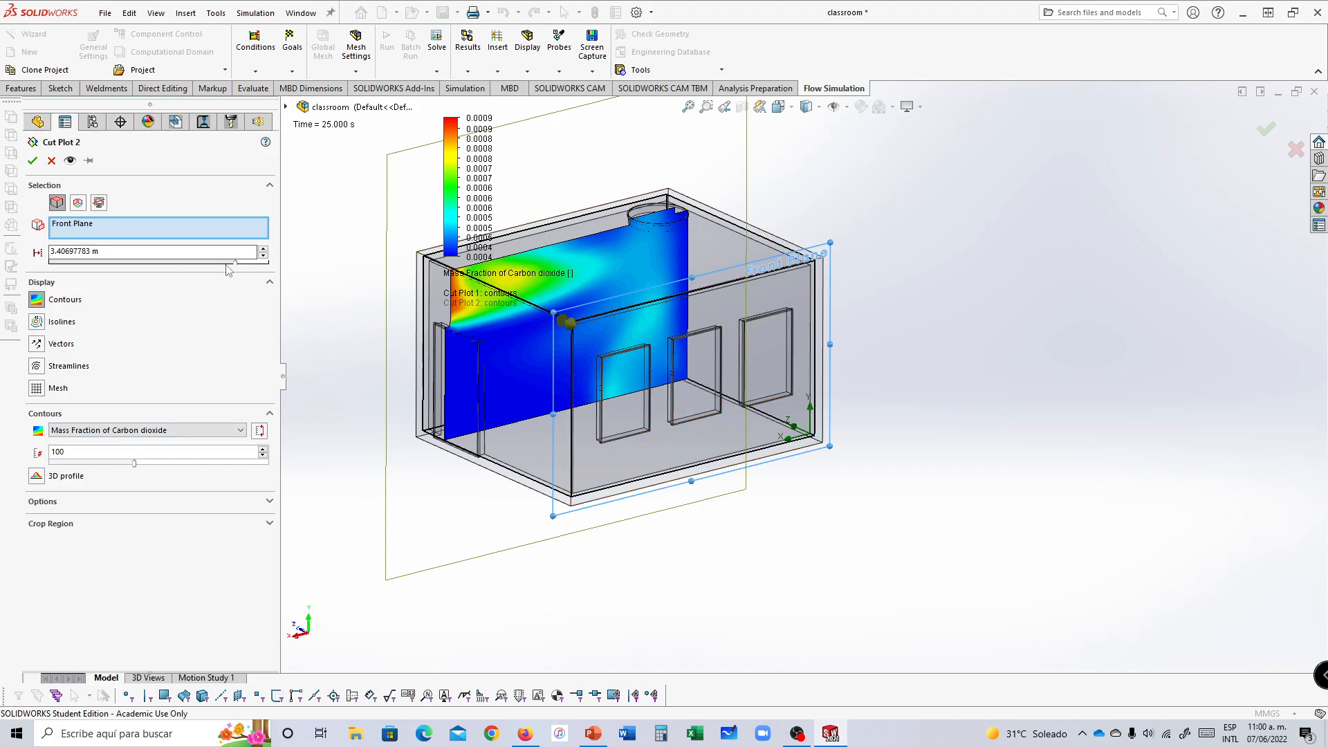
{"action": "left_click_drag", "start_coordinate": [234, 263], "coordinate": [187, 262]}
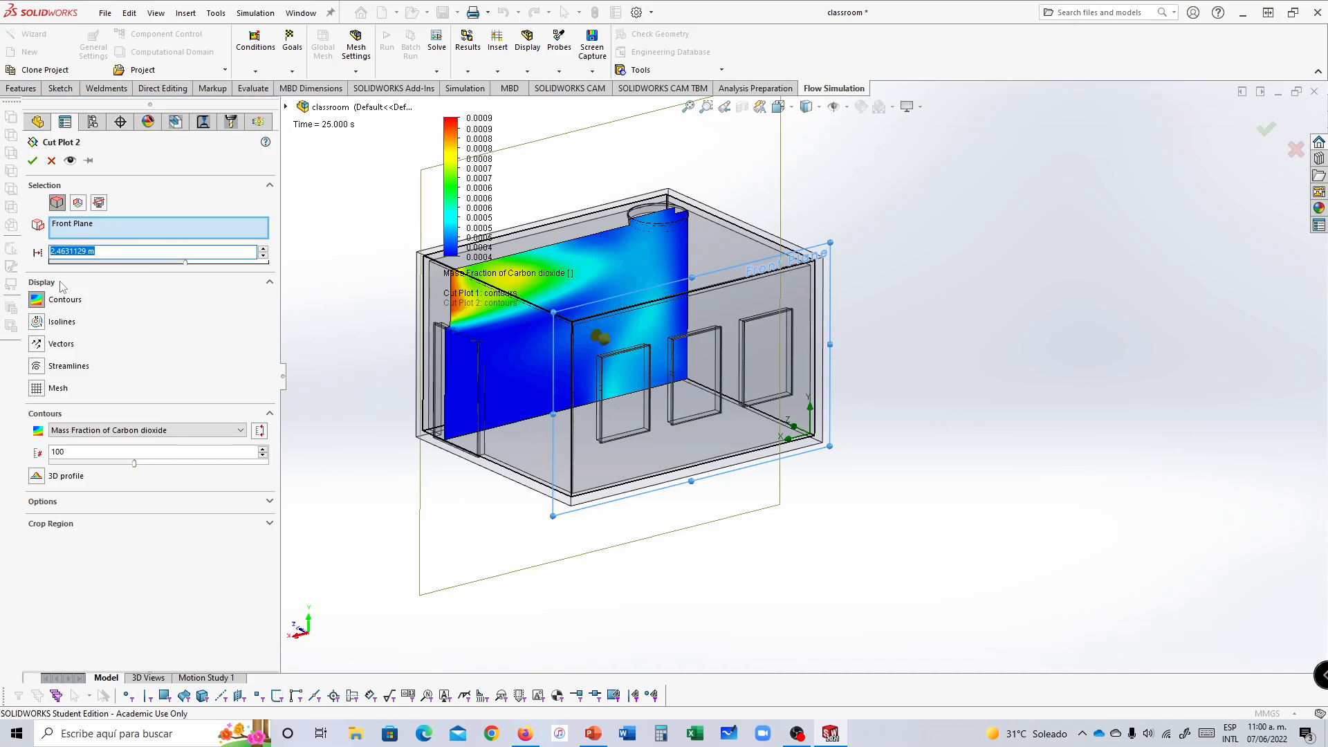
{"action": "left_click", "coordinate": [70, 162]}
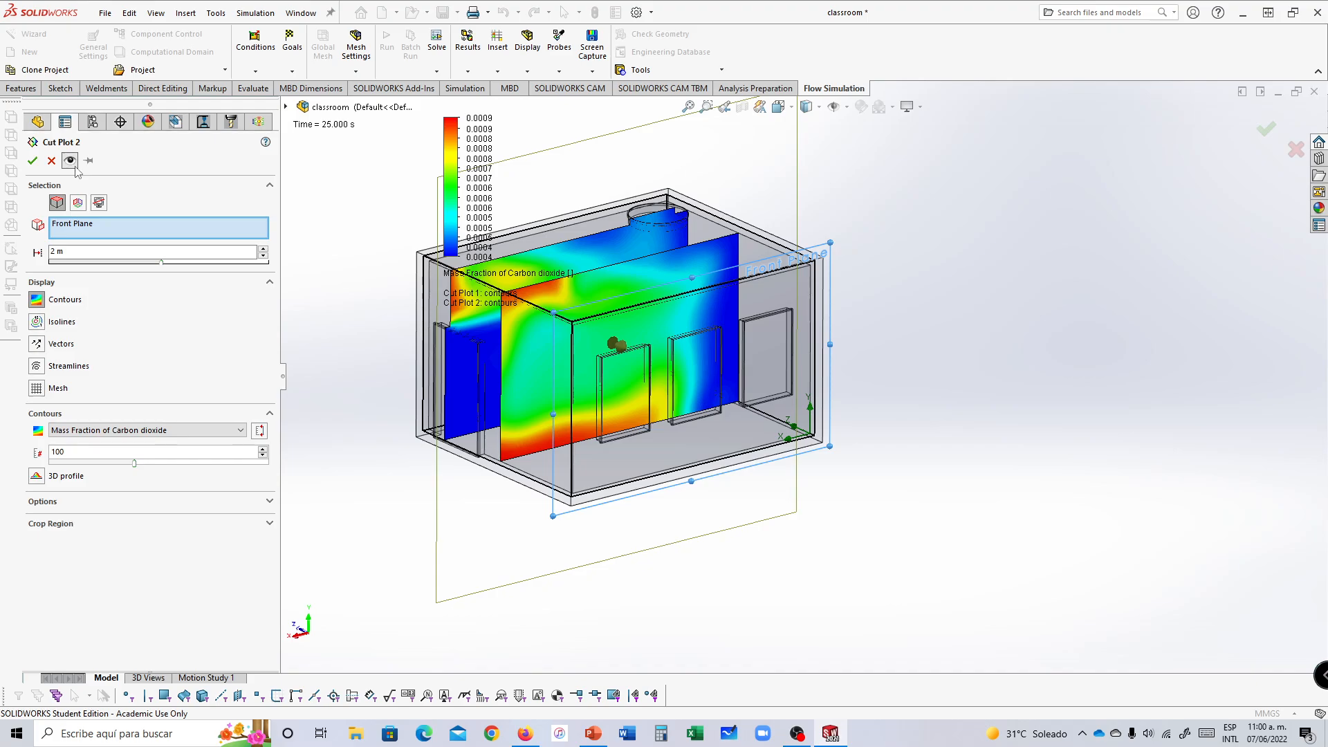
{"action": "left_click", "coordinate": [33, 161]}
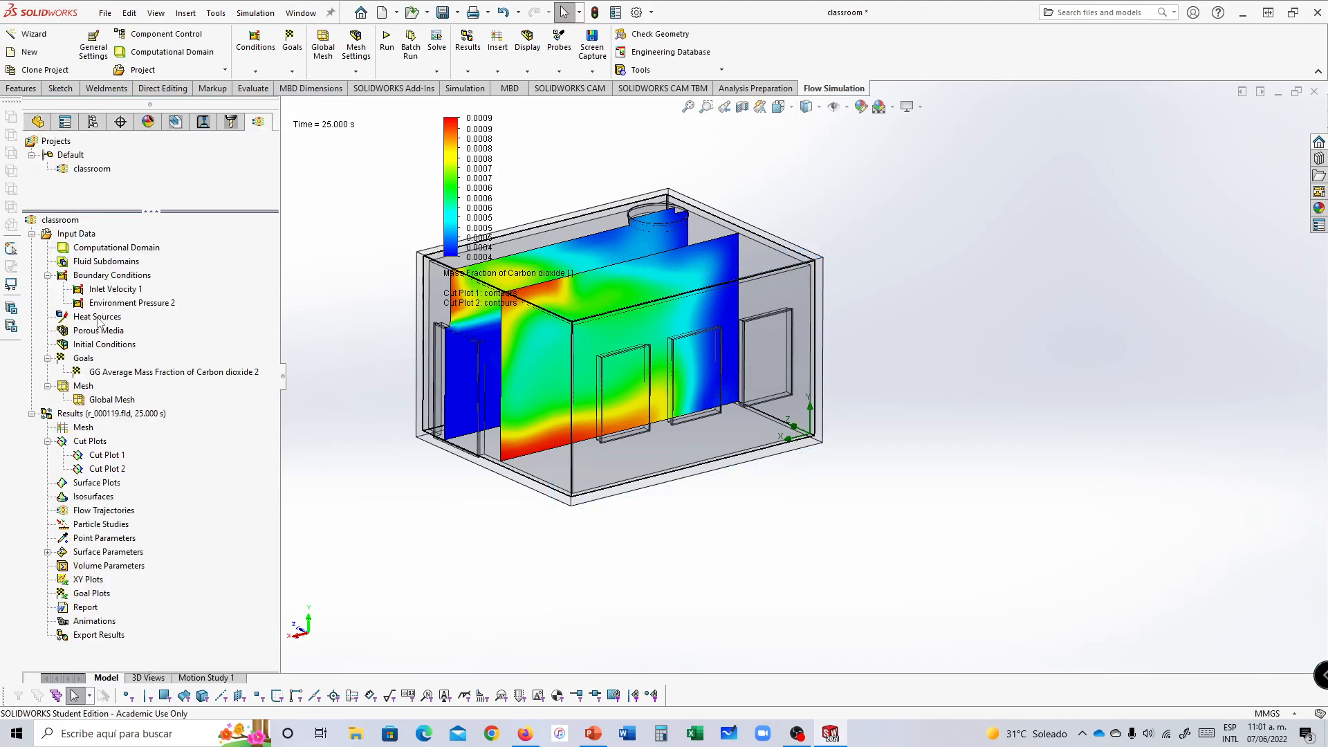
Step: Clone Cut Plot 2 and set the copy's offset from the Front Plane to 1 m
{"action": "right_click", "coordinate": [101, 463]}
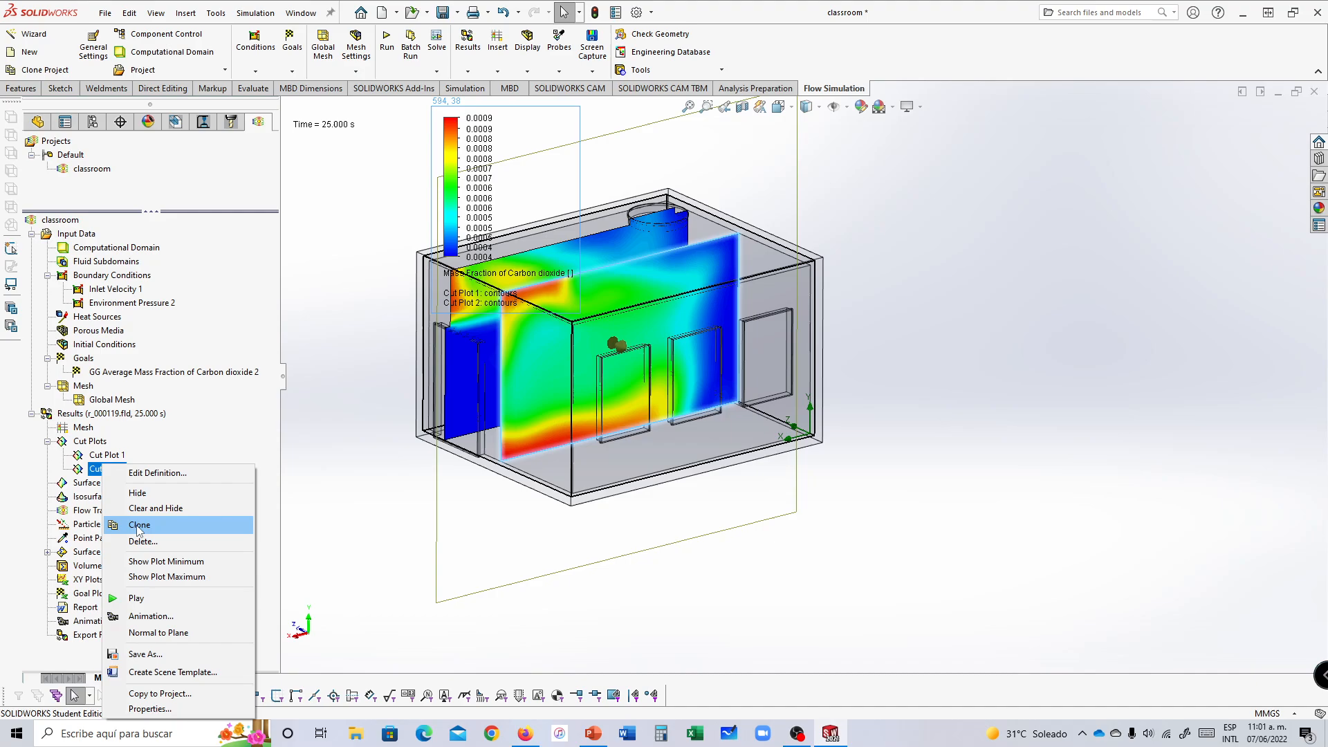
{"action": "left_click", "coordinate": [139, 523]}
{"action": "left_click", "coordinate": [79, 484]}
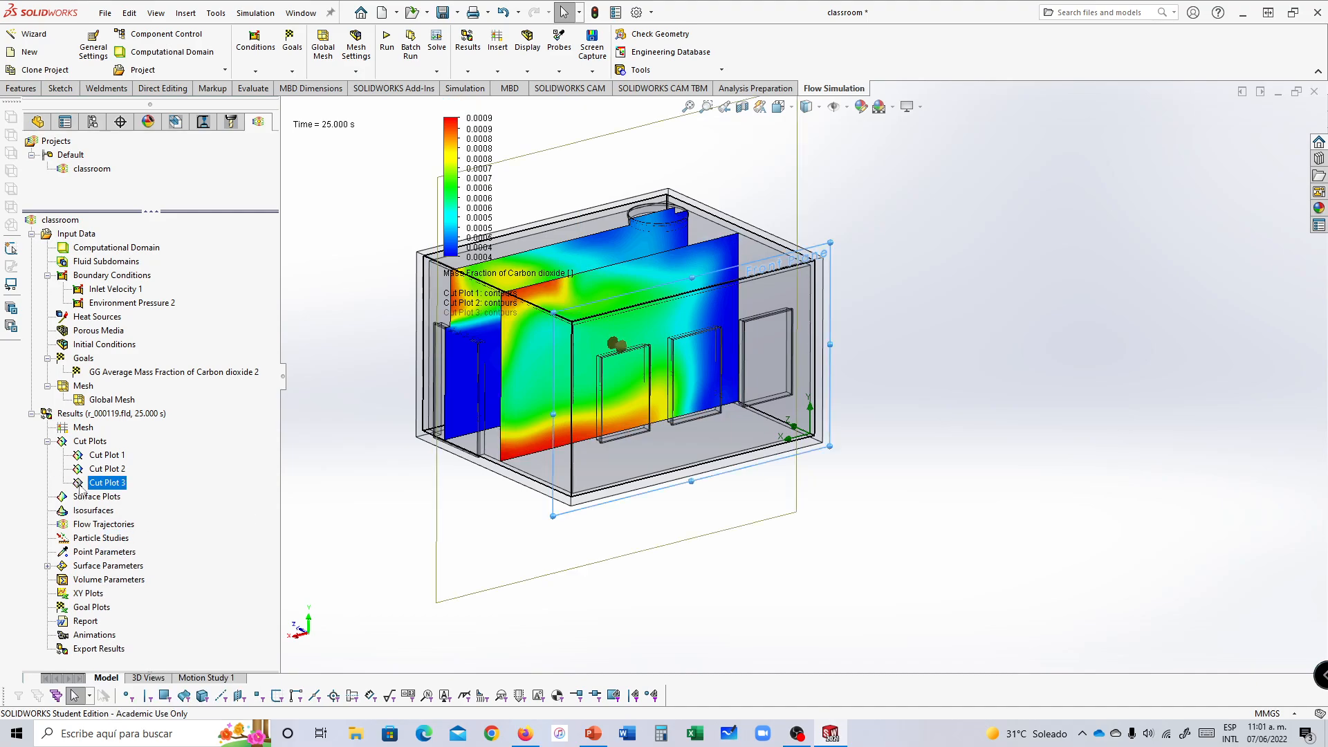
{"action": "double_click", "coordinate": [80, 484]}
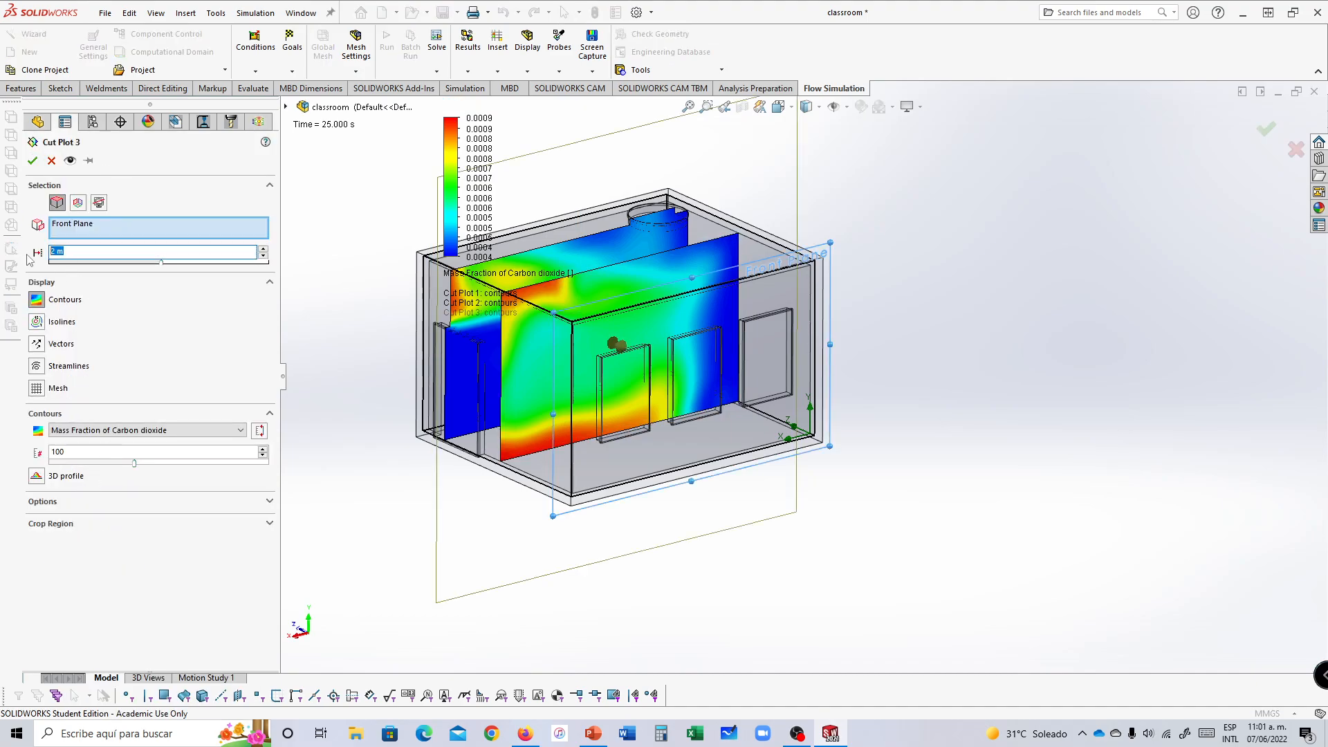
{"action": "left_click", "coordinate": [70, 161]}
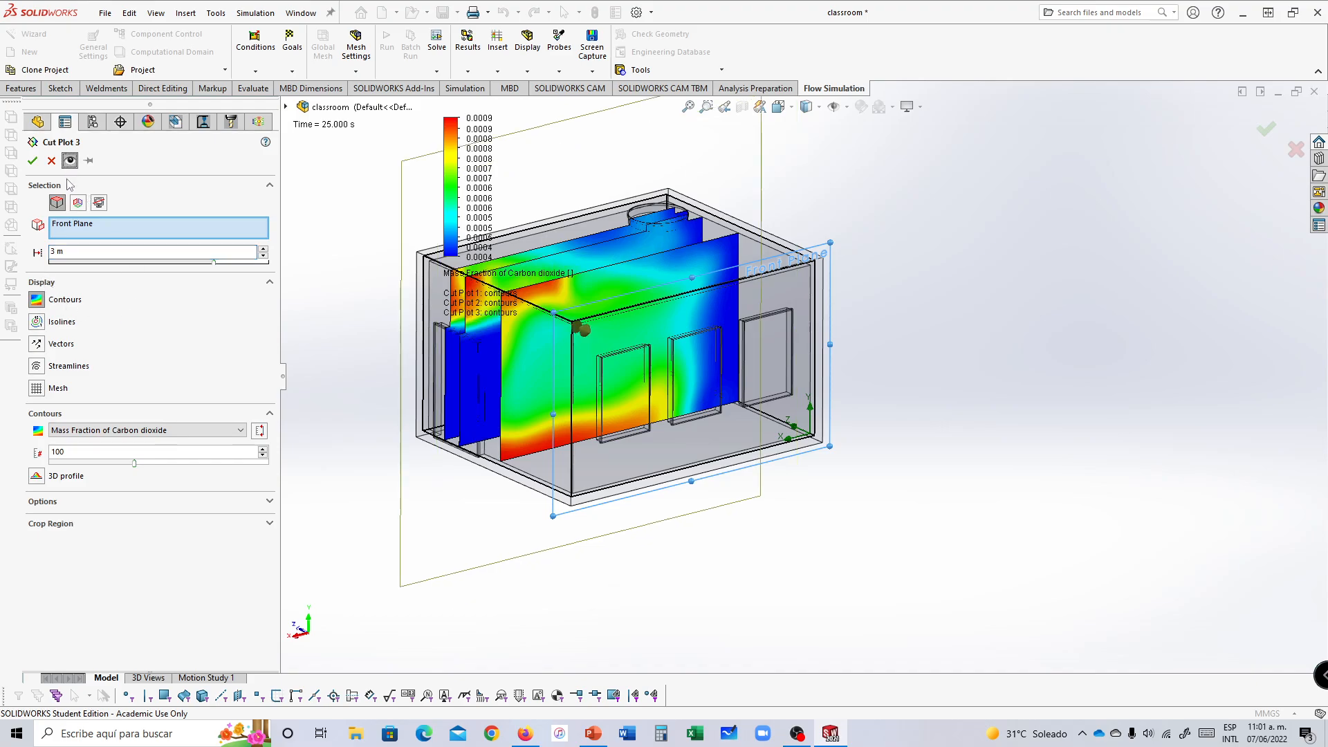
{"action": "left_click_drag", "start_coordinate": [74, 251], "coordinate": [52, 256]}
{"action": "type", "text": "4"}
{"action": "left_click", "coordinate": [70, 161]}
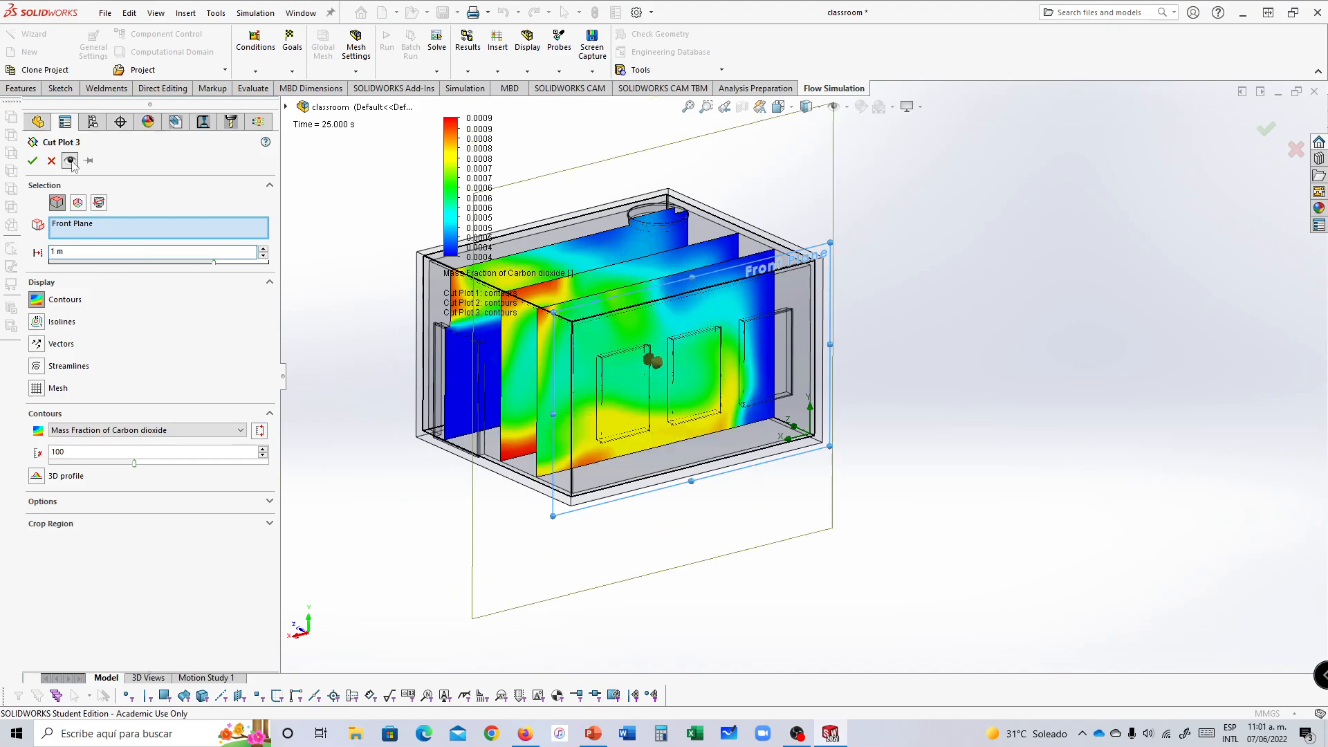
{"action": "left_click", "coordinate": [35, 164]}
Step: Change Cut Plot 1's offset from the Front Plane to 3 m and accept it
{"action": "left_click", "coordinate": [892, 382]}
{"action": "middle_click_drag", "start_coordinate": [894, 382], "coordinate": [663, 400]}
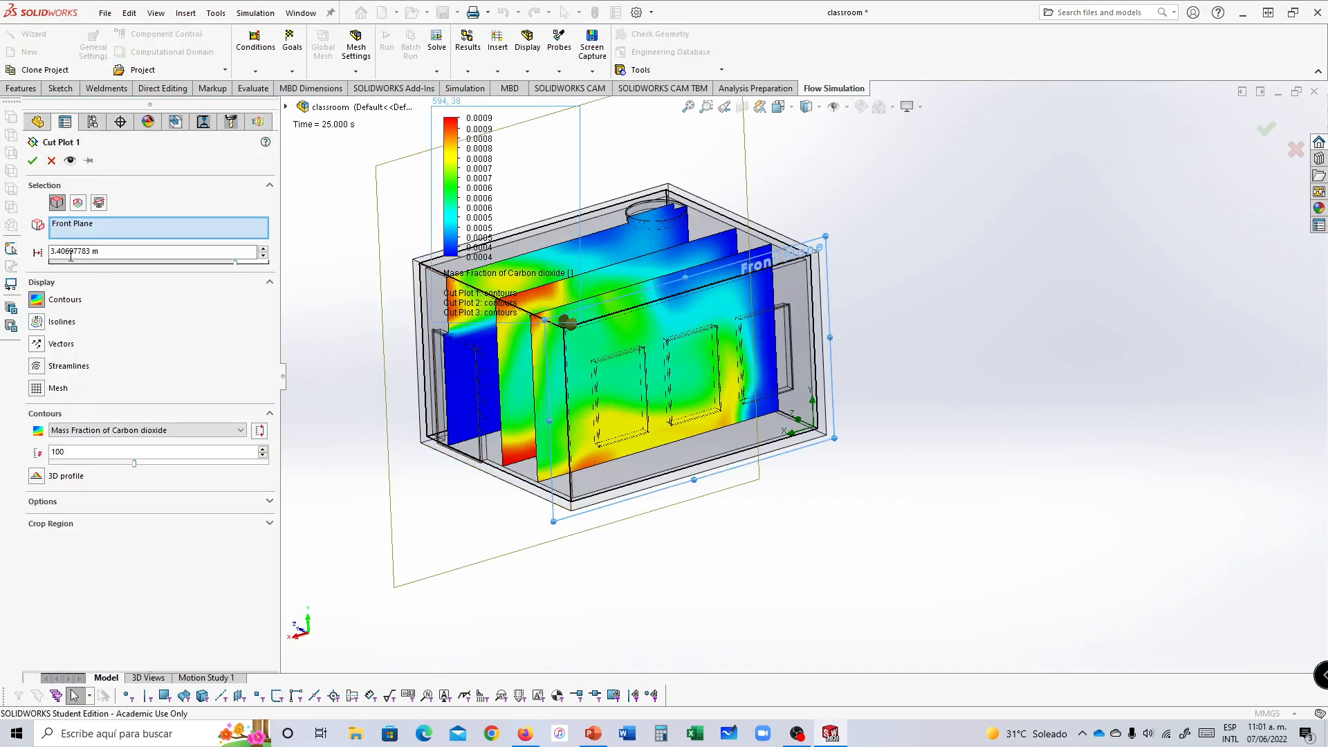
{"action": "double_click", "coordinate": [71, 254]}
{"action": "type", "text": "3"}
{"action": "left_click", "coordinate": [72, 163]}
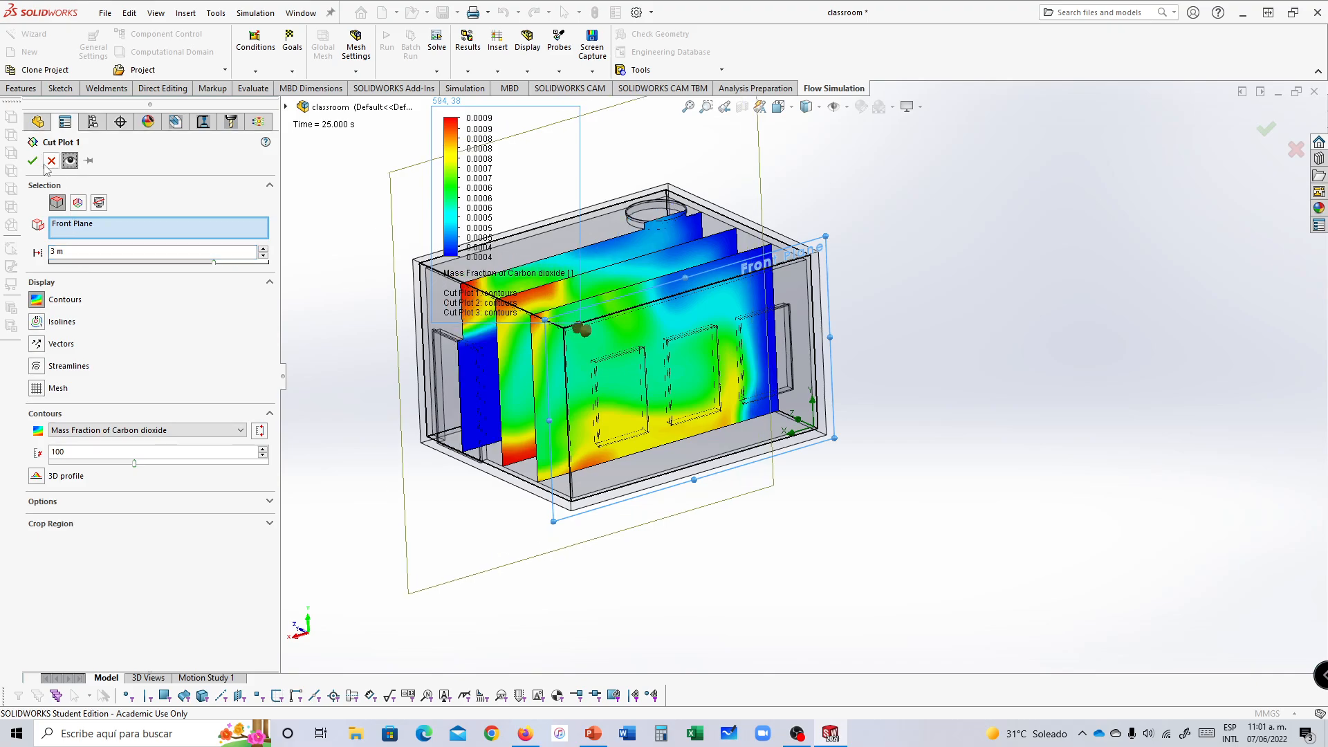
{"action": "left_click", "coordinate": [32, 160]}
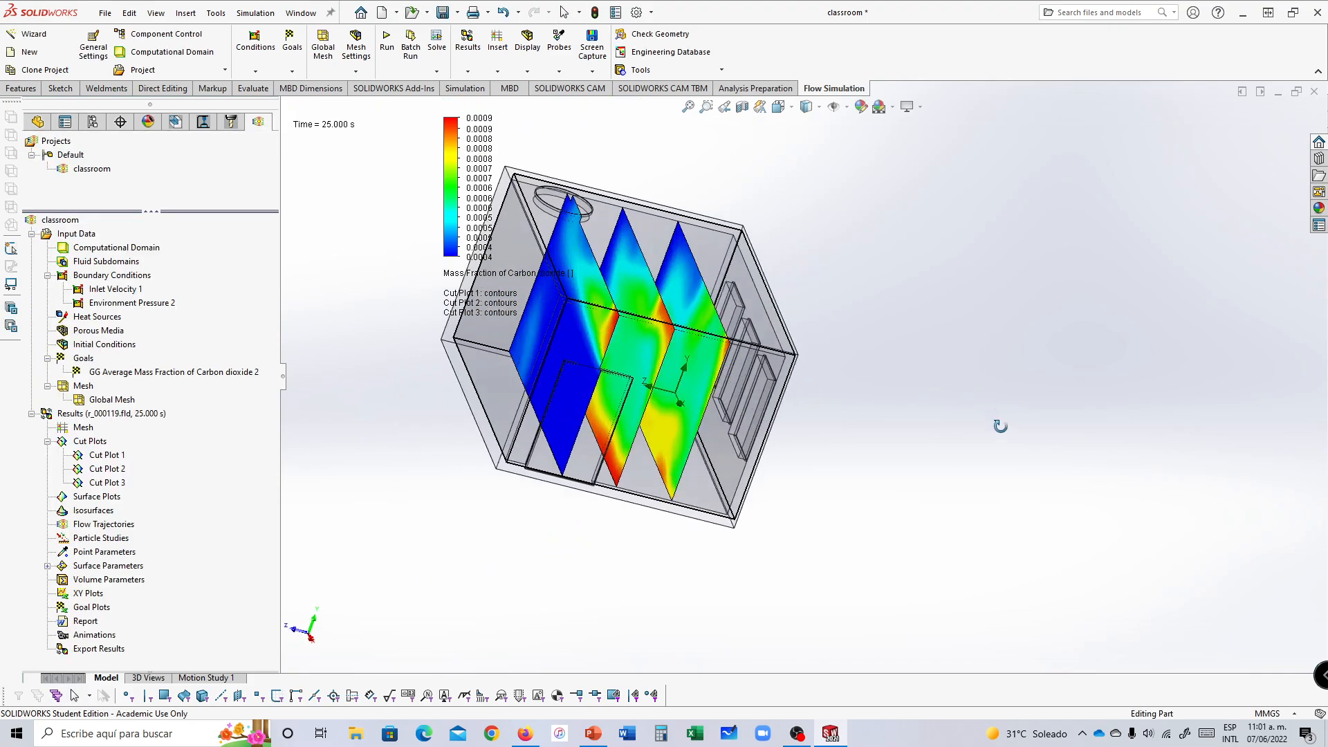
Step: Set the transparency of Cut Plot 1 to 0.5 in its options and accept the change
{"action": "middle_click_drag", "start_coordinate": [913, 383], "coordinate": [916, 414]}
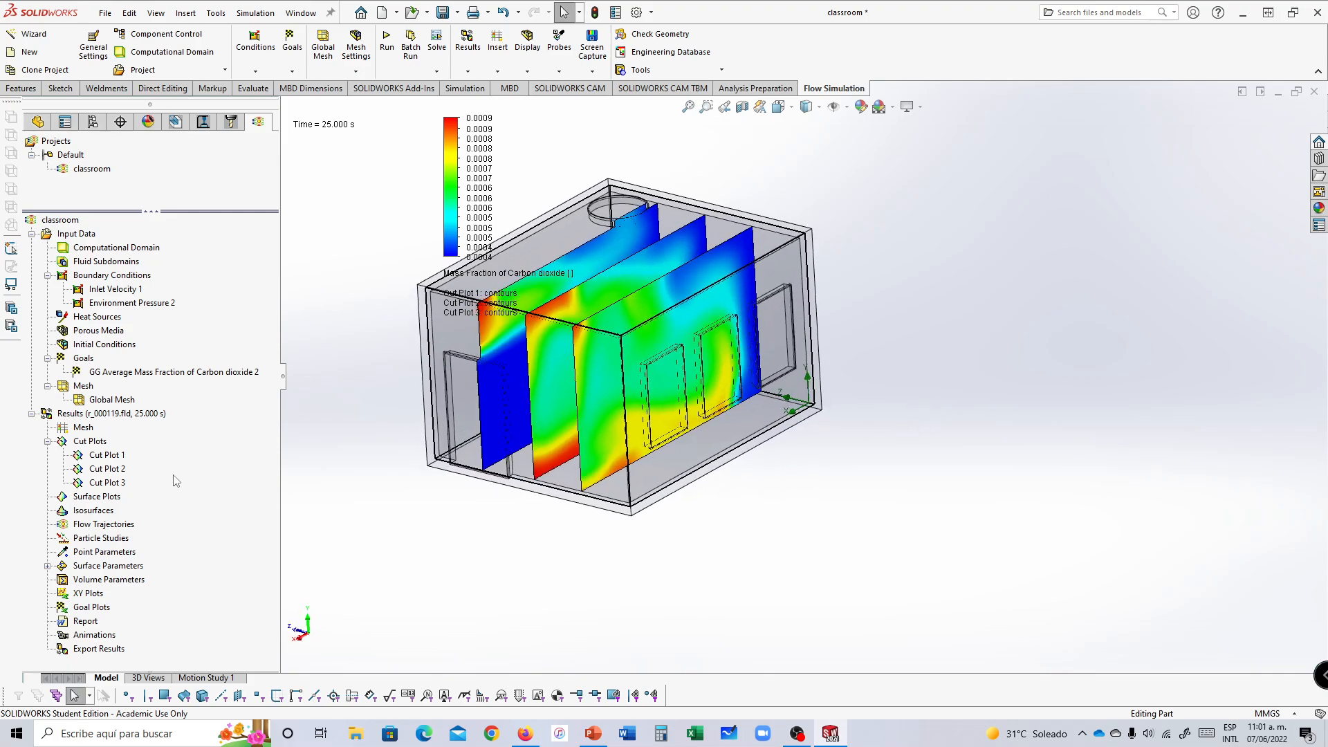
{"action": "left_click", "coordinate": [80, 458]}
{"action": "double_click", "coordinate": [80, 458]}
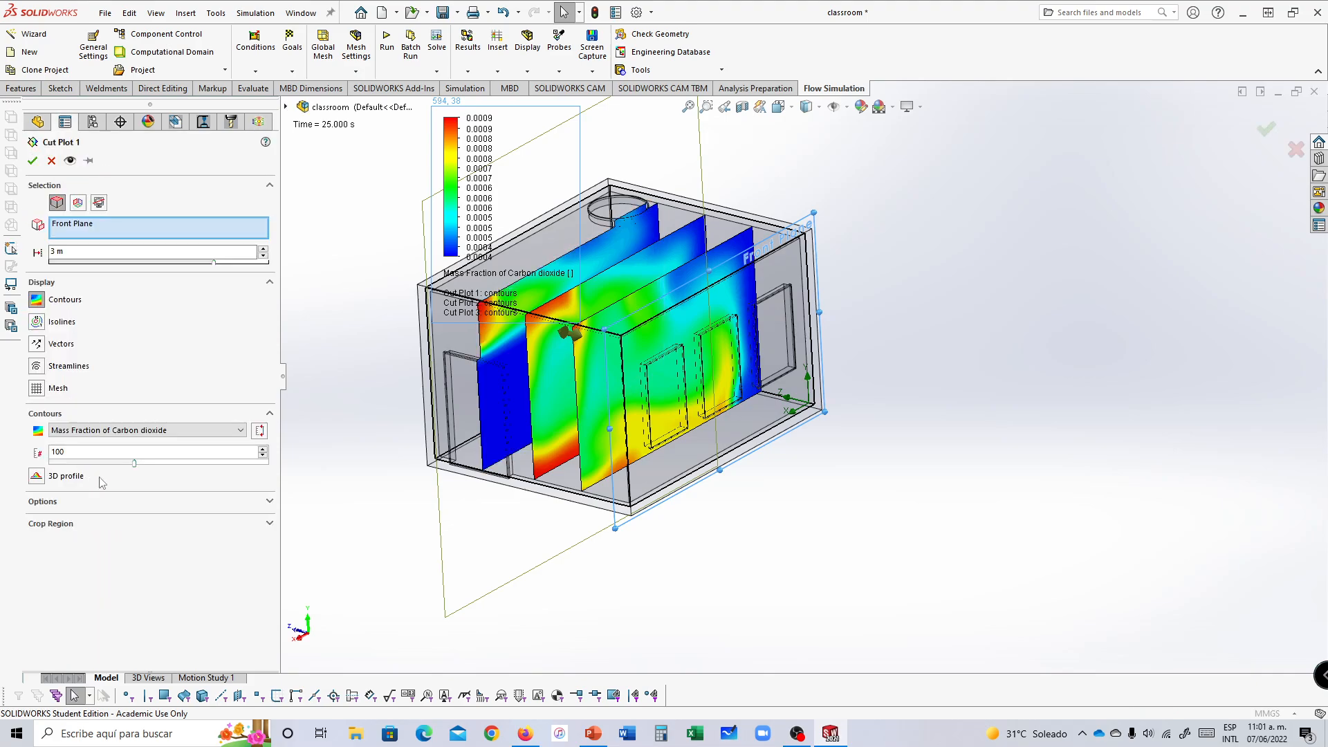
{"action": "left_click", "coordinate": [52, 508]}
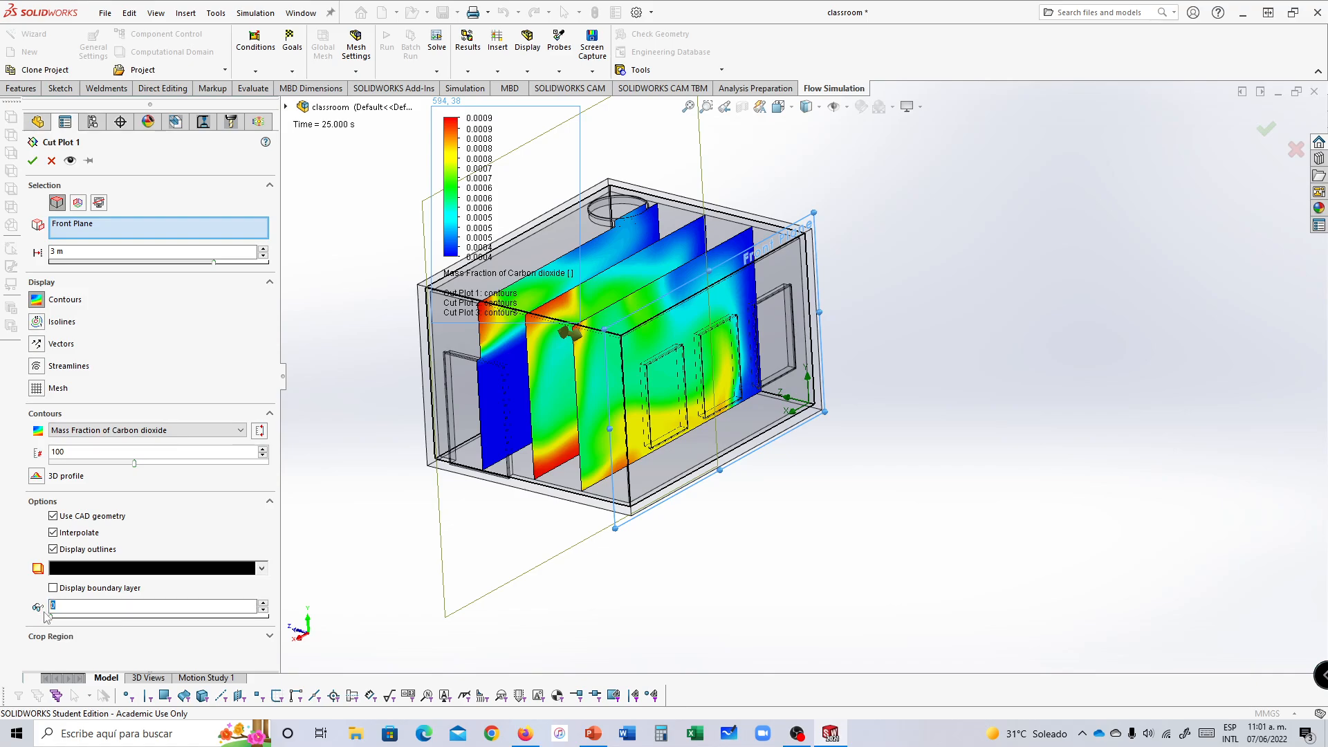
{"action": "left_click", "coordinate": [69, 161]}
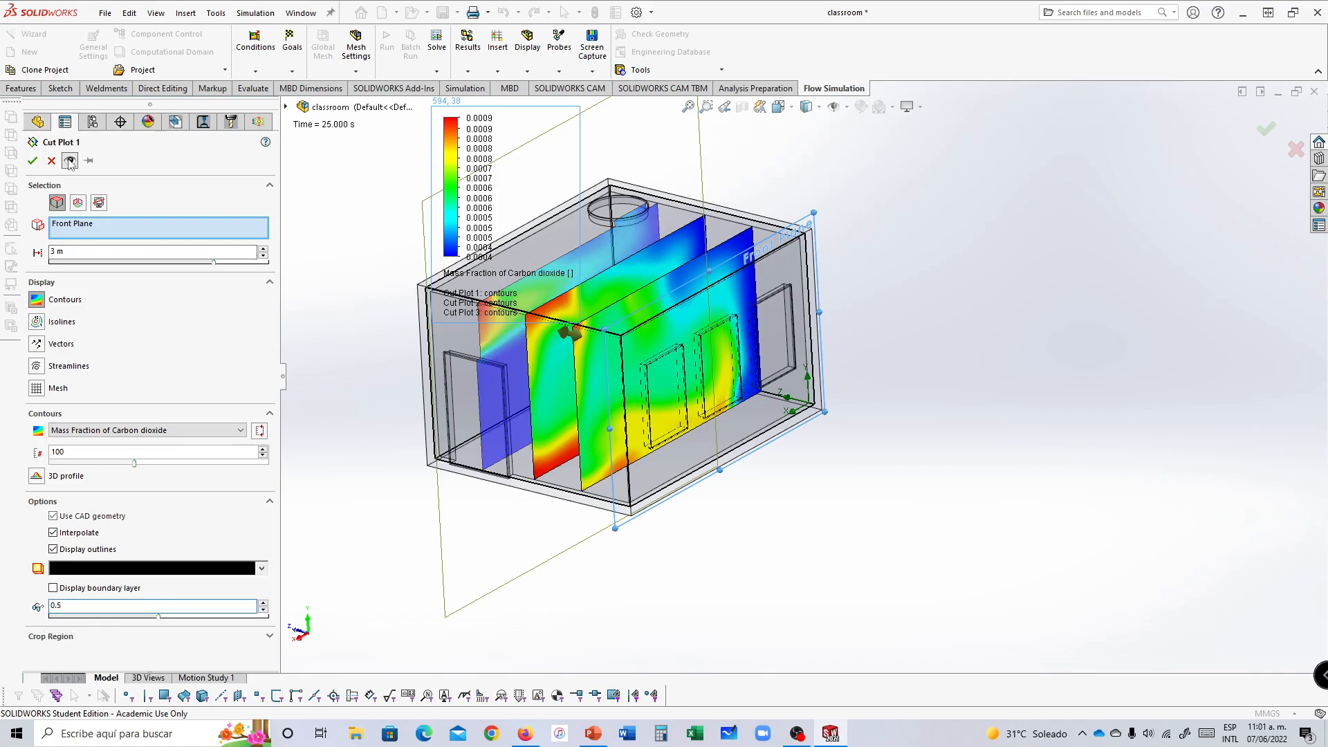
{"action": "left_click", "coordinate": [33, 161]}
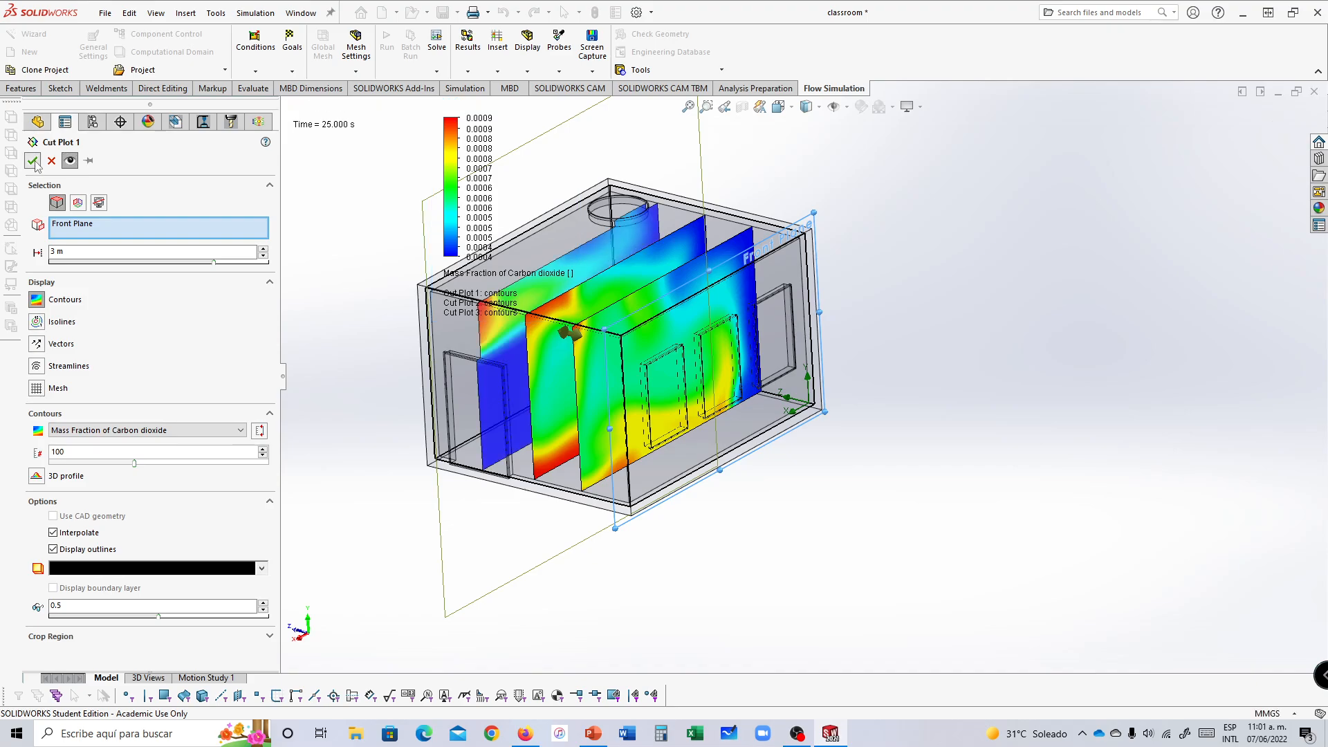
Step: Set the transparency of Cut Plot 2 to 0.5 and accept the change
{"action": "left_click", "coordinate": [82, 470]}
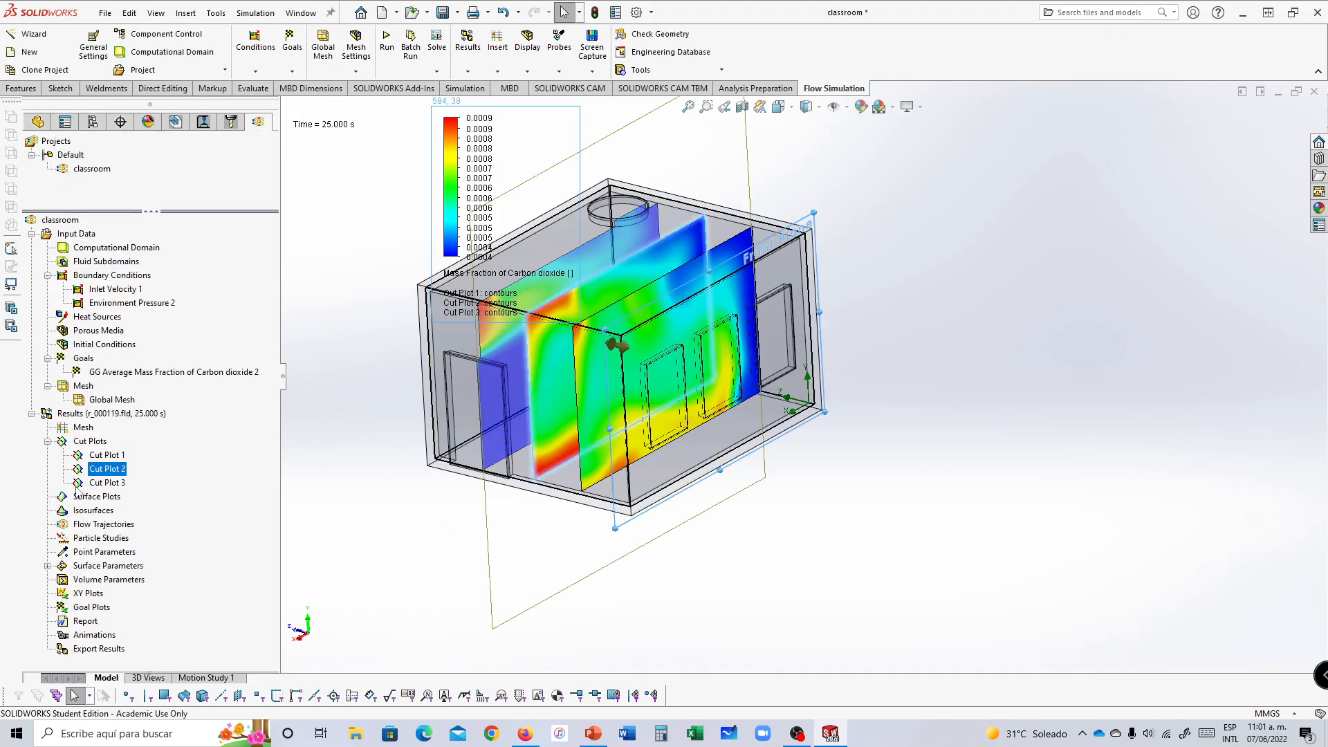
{"action": "left_click", "coordinate": [61, 503]}
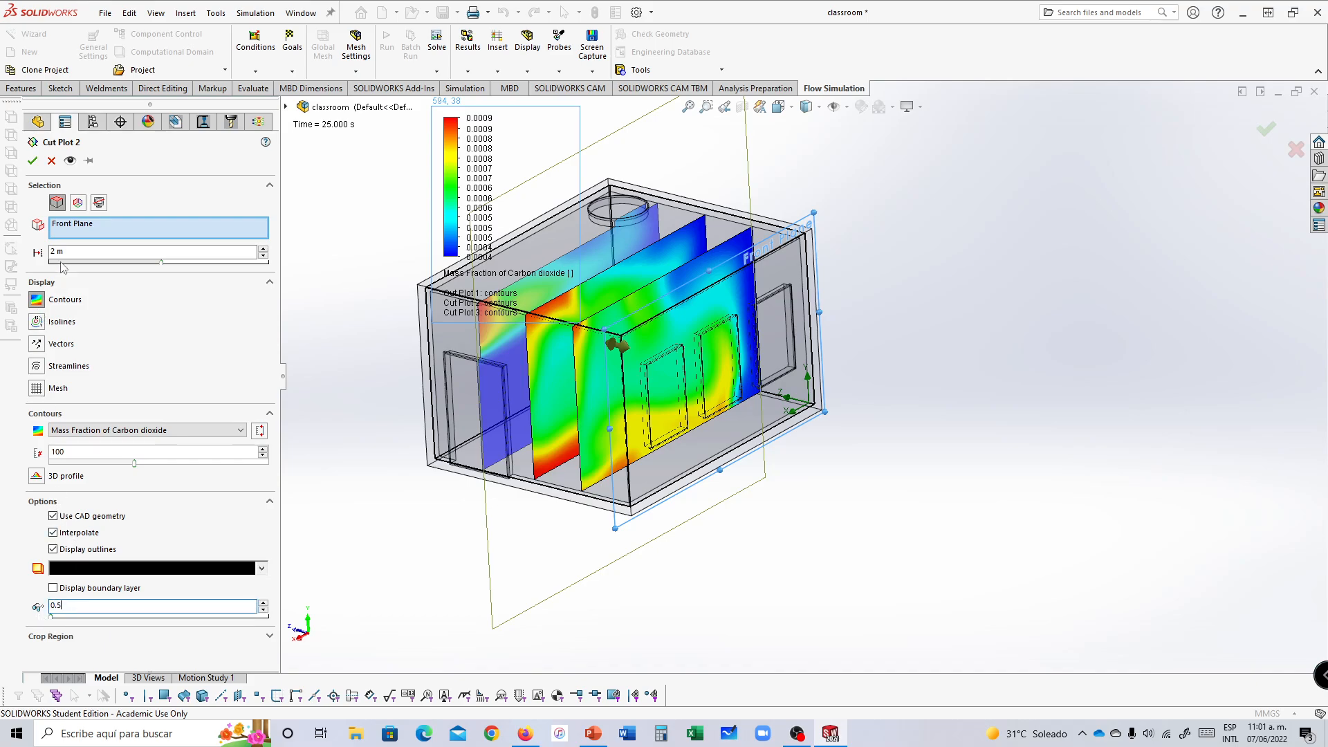
{"action": "left_click", "coordinate": [70, 161]}
{"action": "left_click", "coordinate": [33, 163]}
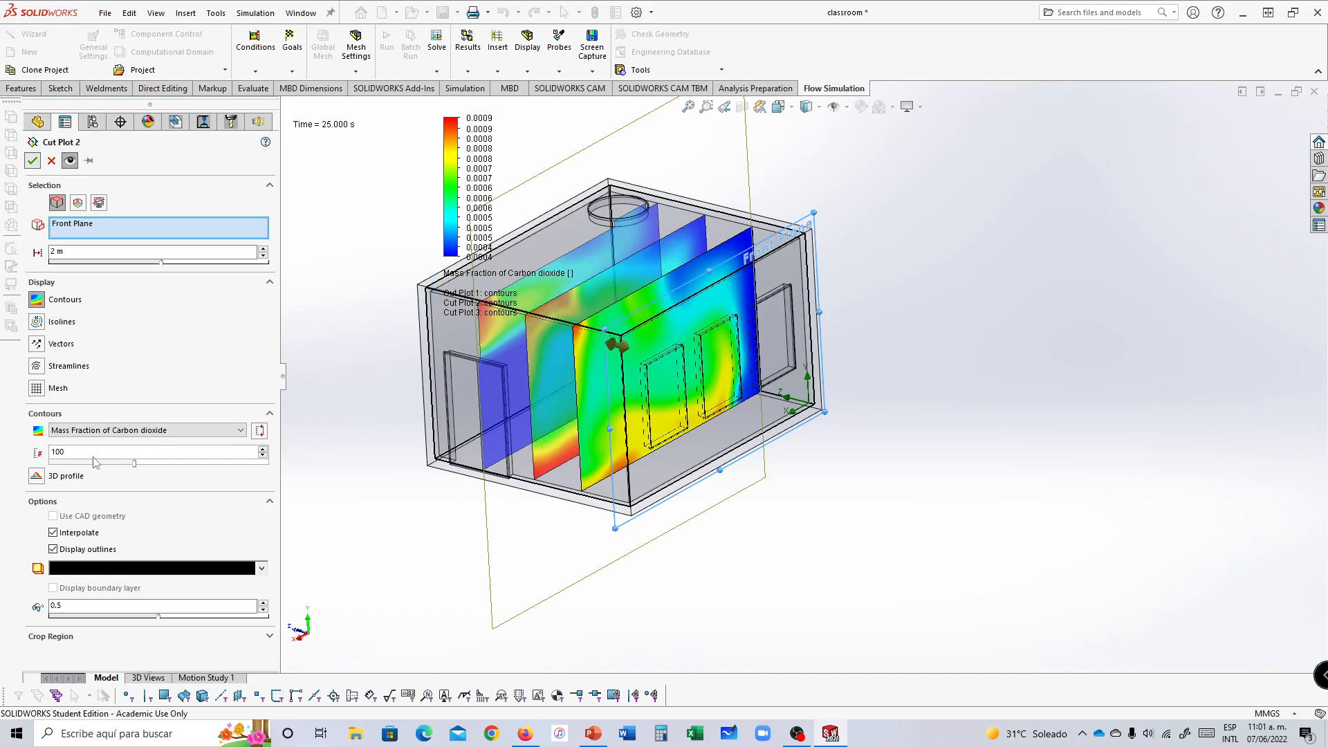
Step: Set the transparency of Cut Plot 3 to 0.5 and accept the change
{"action": "left_click", "coordinate": [81, 482]}
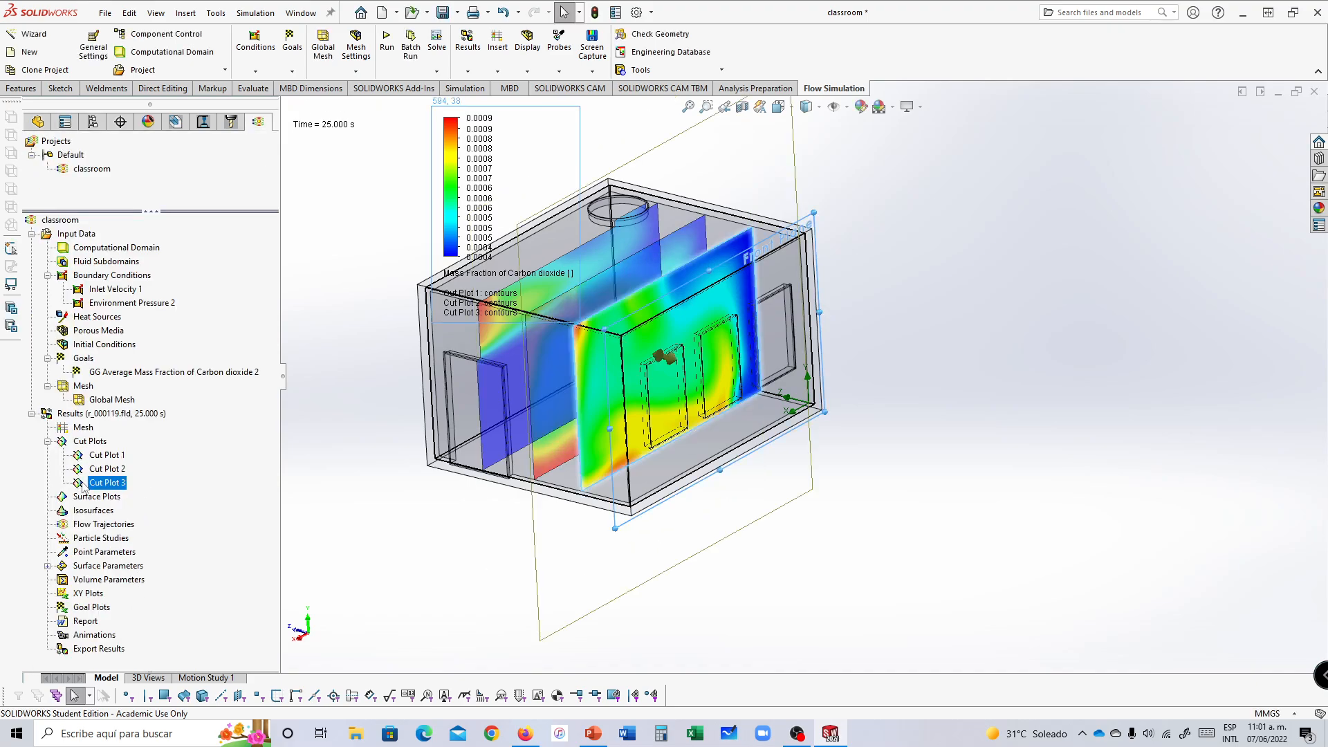
{"action": "double_click", "coordinate": [104, 483]}
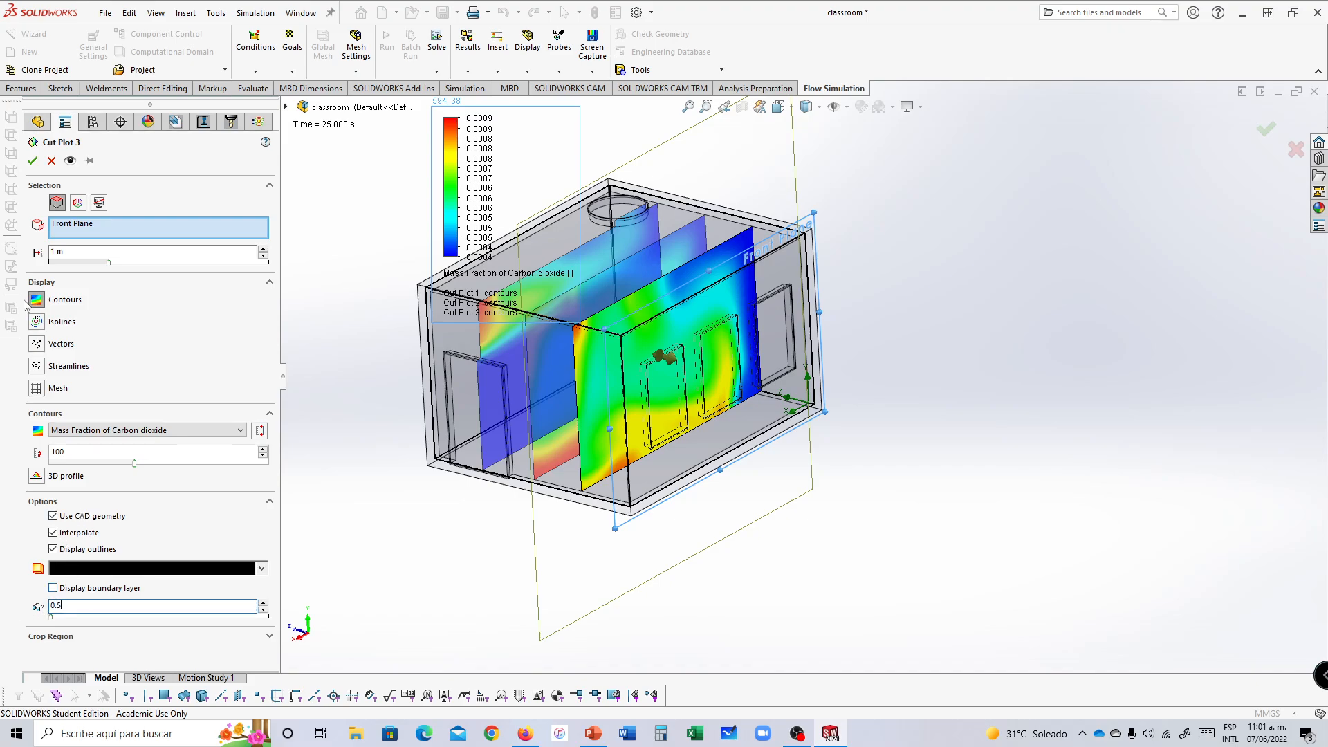
{"action": "left_click", "coordinate": [33, 161]}
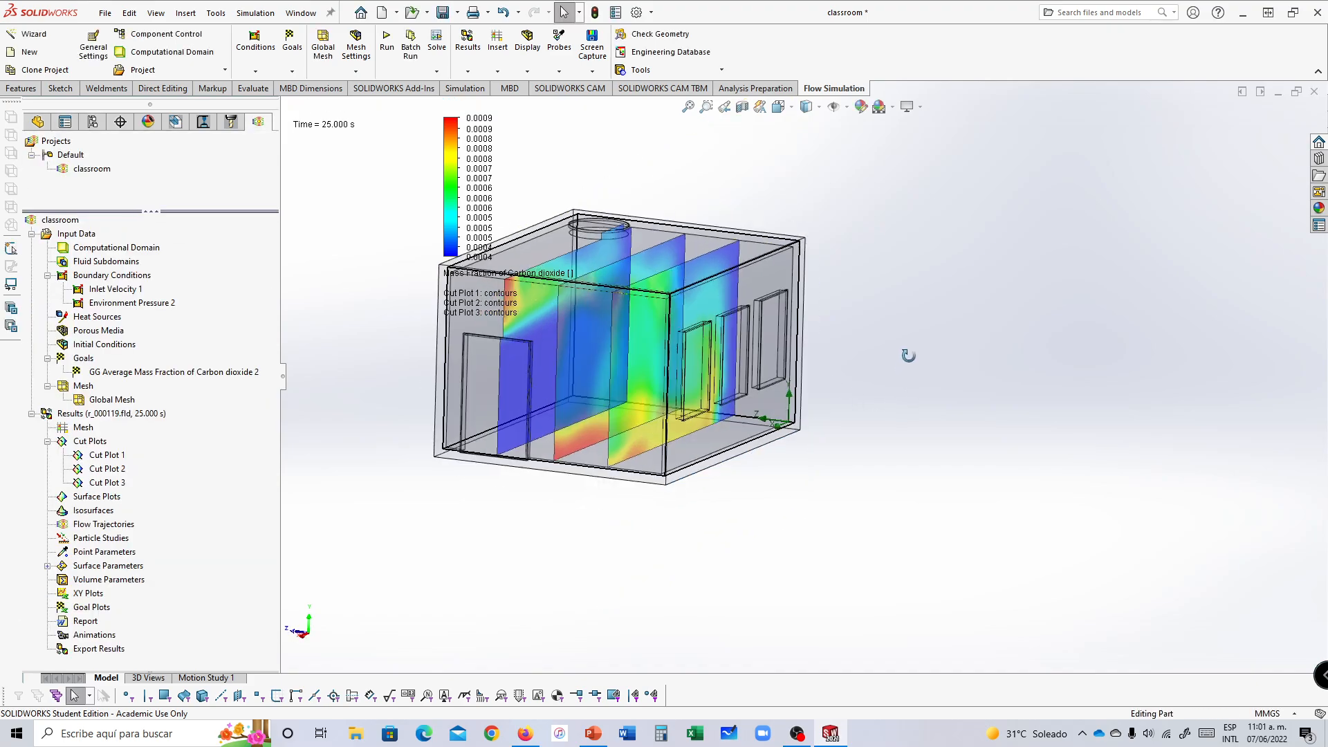
{"action": "middle_click_drag", "start_coordinate": [969, 368], "coordinate": [893, 399]}
Step: Insert a new cut plot of carbon dioxide mass fraction on the Top Plane with a 1 m offset and preview it
{"action": "right_click", "coordinate": [80, 440]}
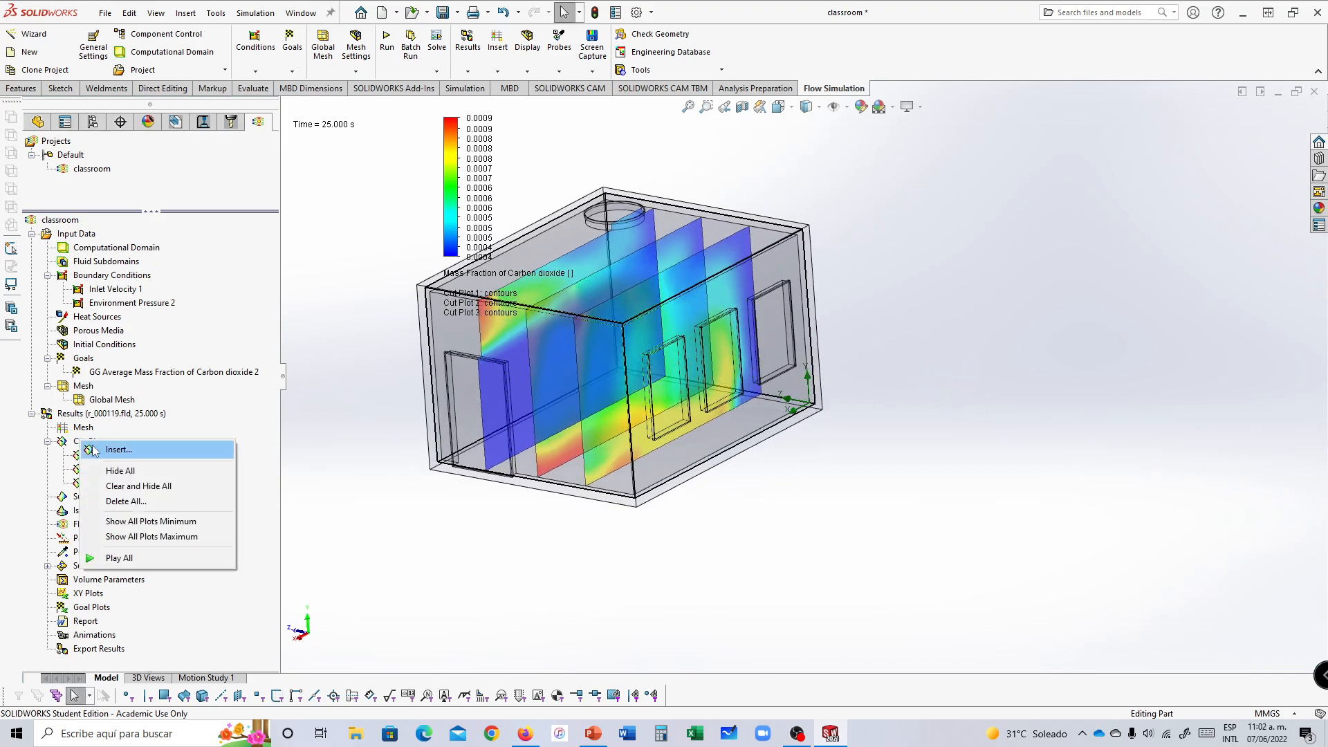
{"action": "left_click", "coordinate": [91, 450]}
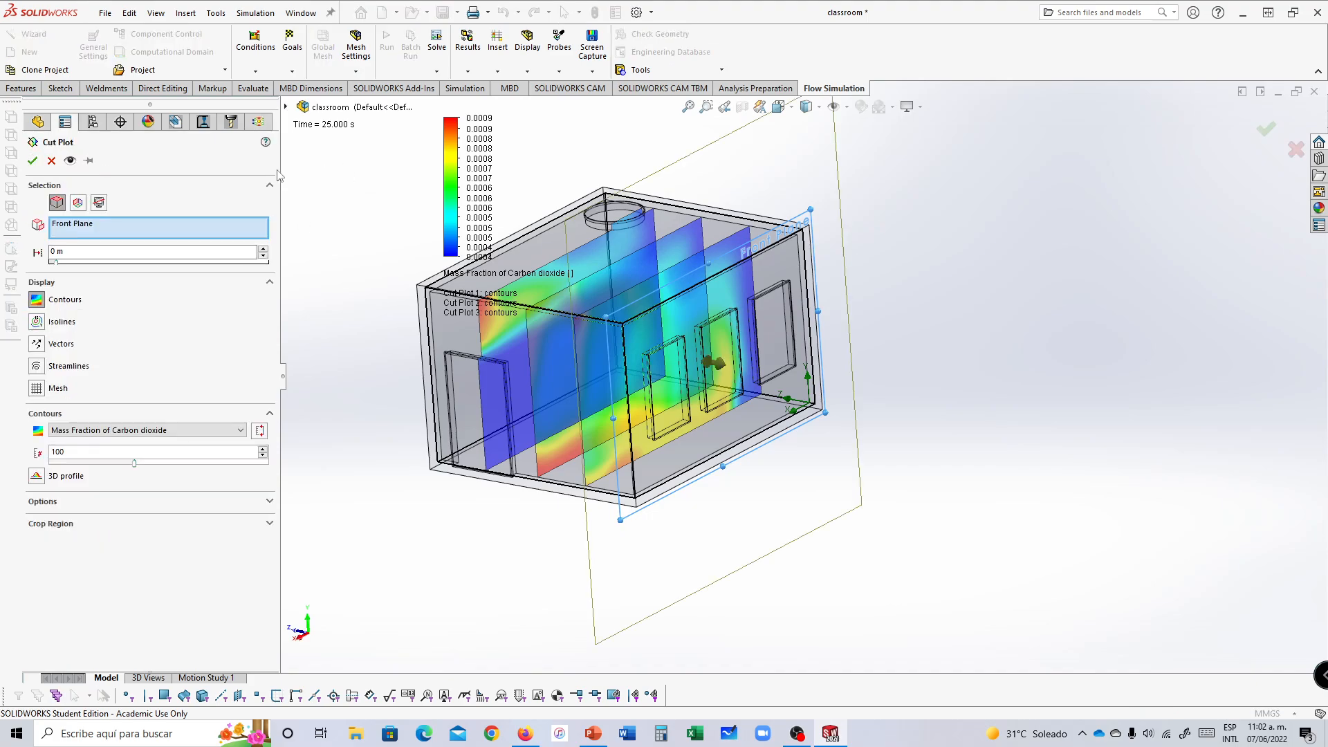
{"action": "left_click", "coordinate": [286, 107]}
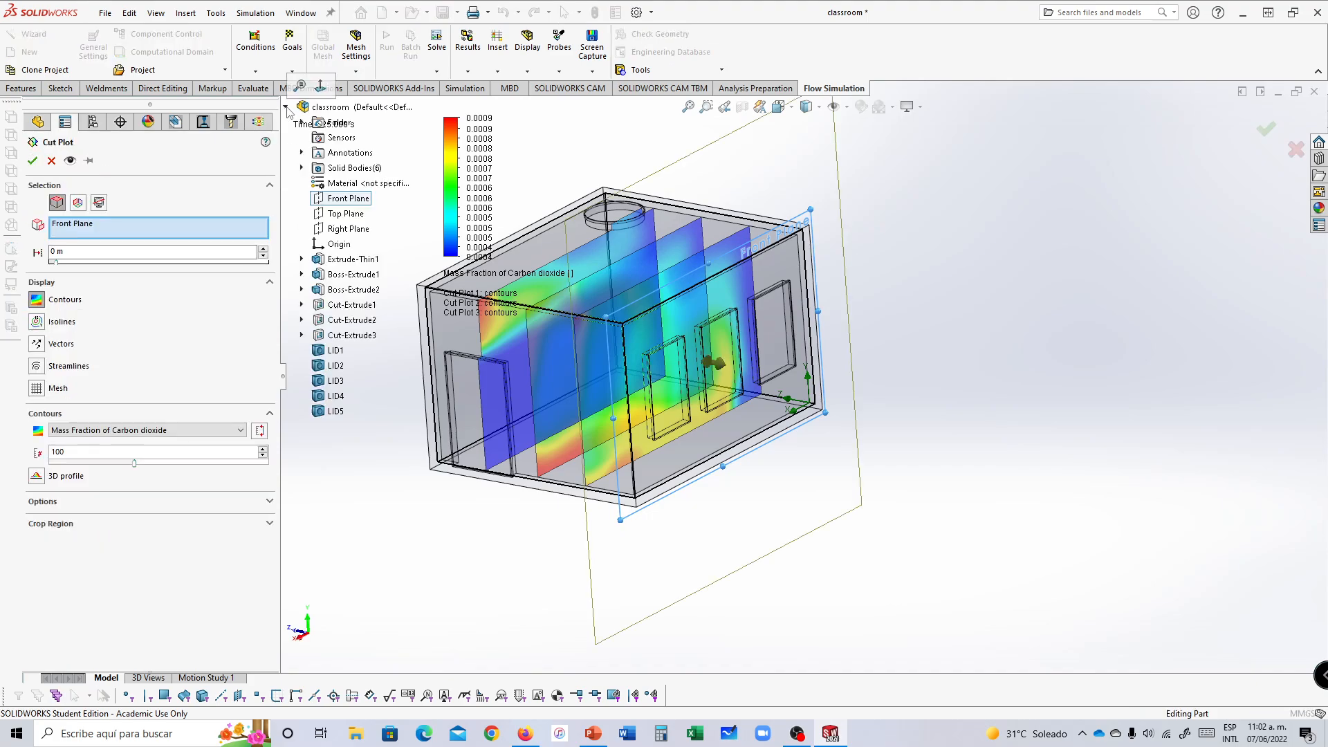
{"action": "left_click", "coordinate": [345, 214]}
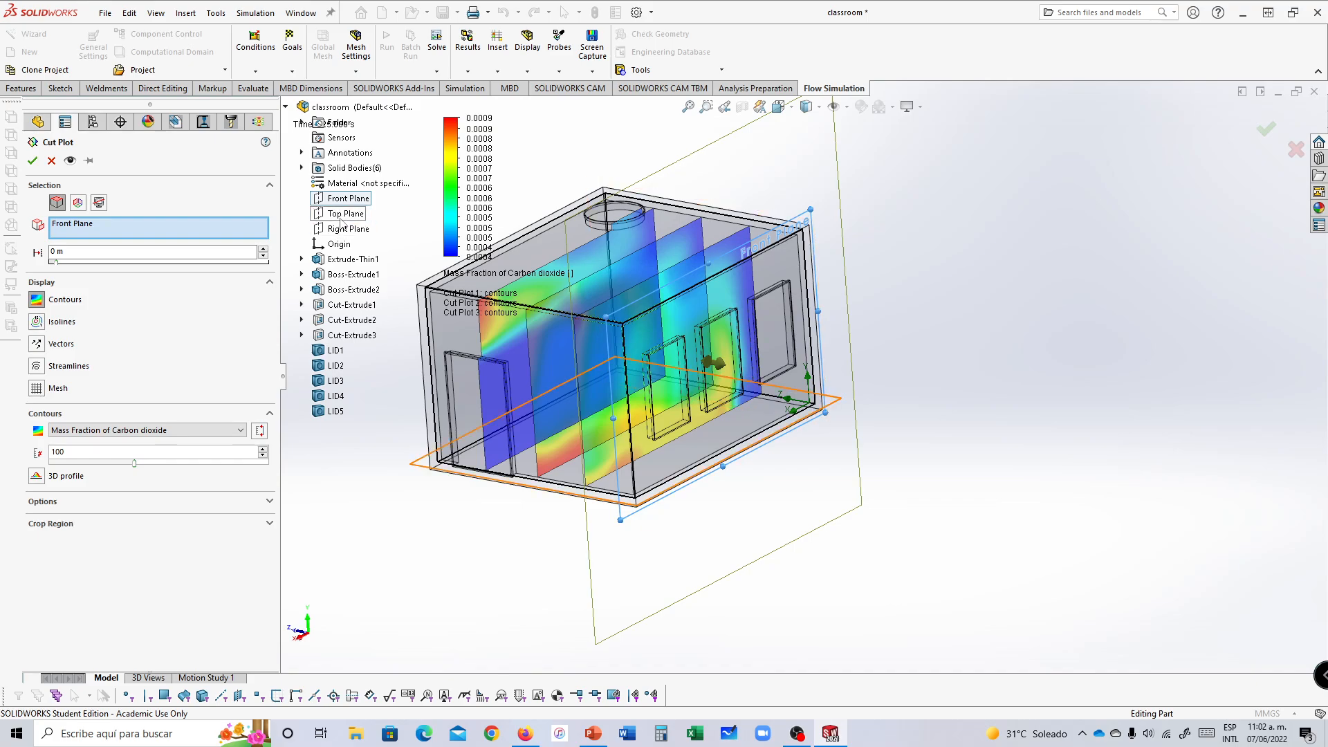
{"action": "left_click", "coordinate": [93, 256]}
{"action": "type", "text": "1"}
{"action": "left_click", "coordinate": [70, 161]}
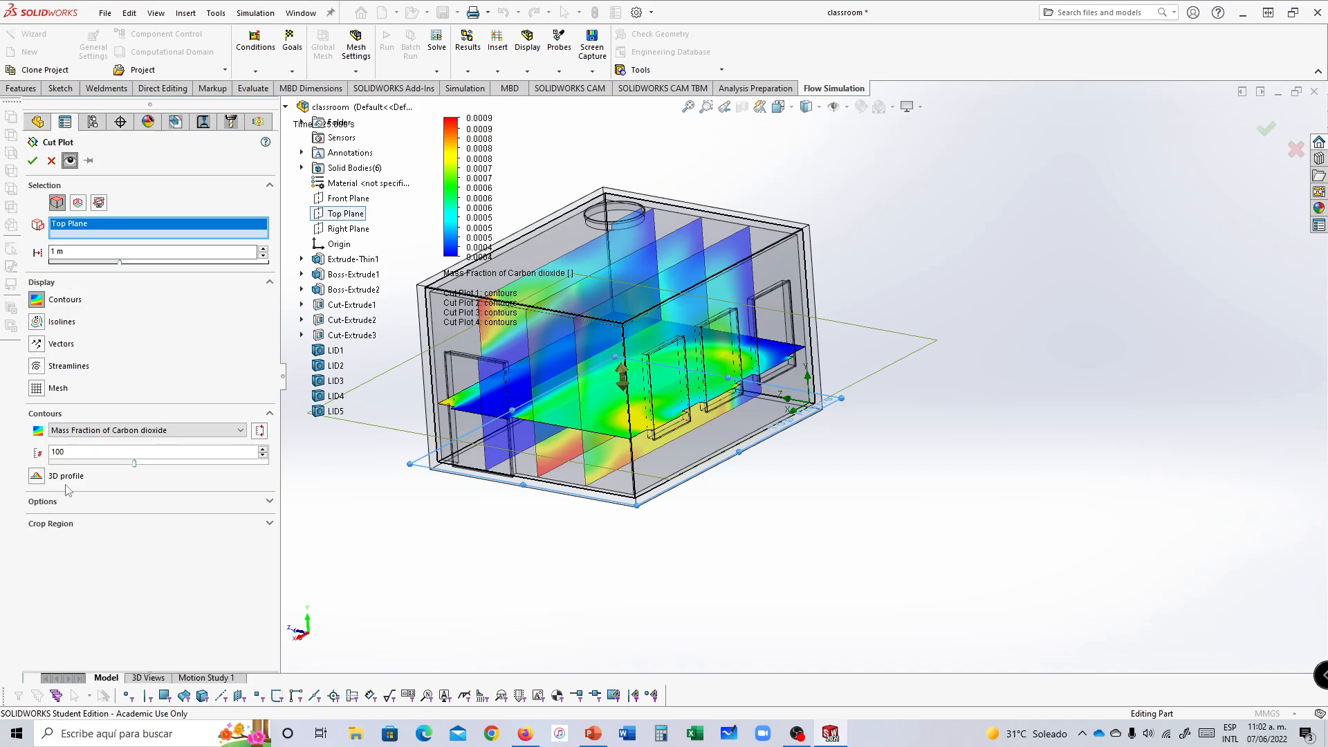
Step: Set the transparency of the new Top Plane cut plot to 0.5 and accept the plot
{"action": "left_click", "coordinate": [47, 503]}
{"action": "left_click", "coordinate": [50, 607]}
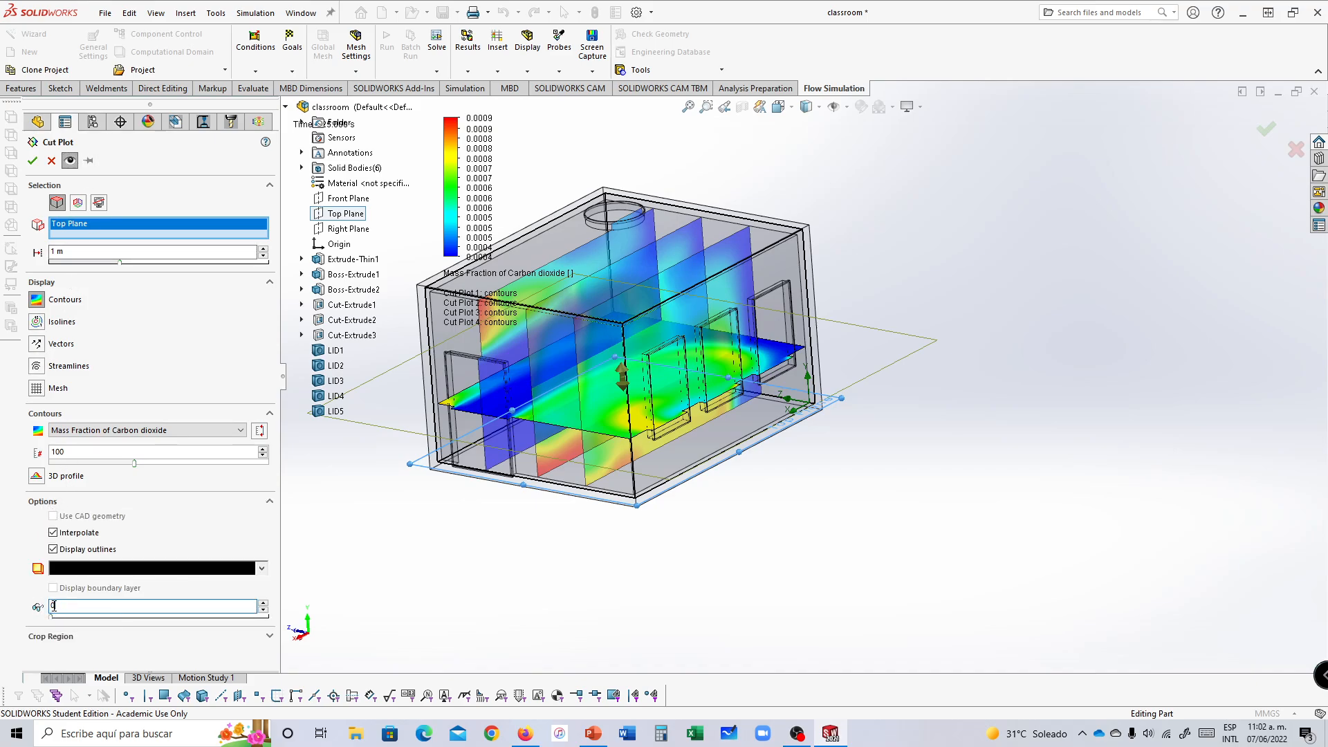
{"action": "left_click", "coordinate": [32, 161]}
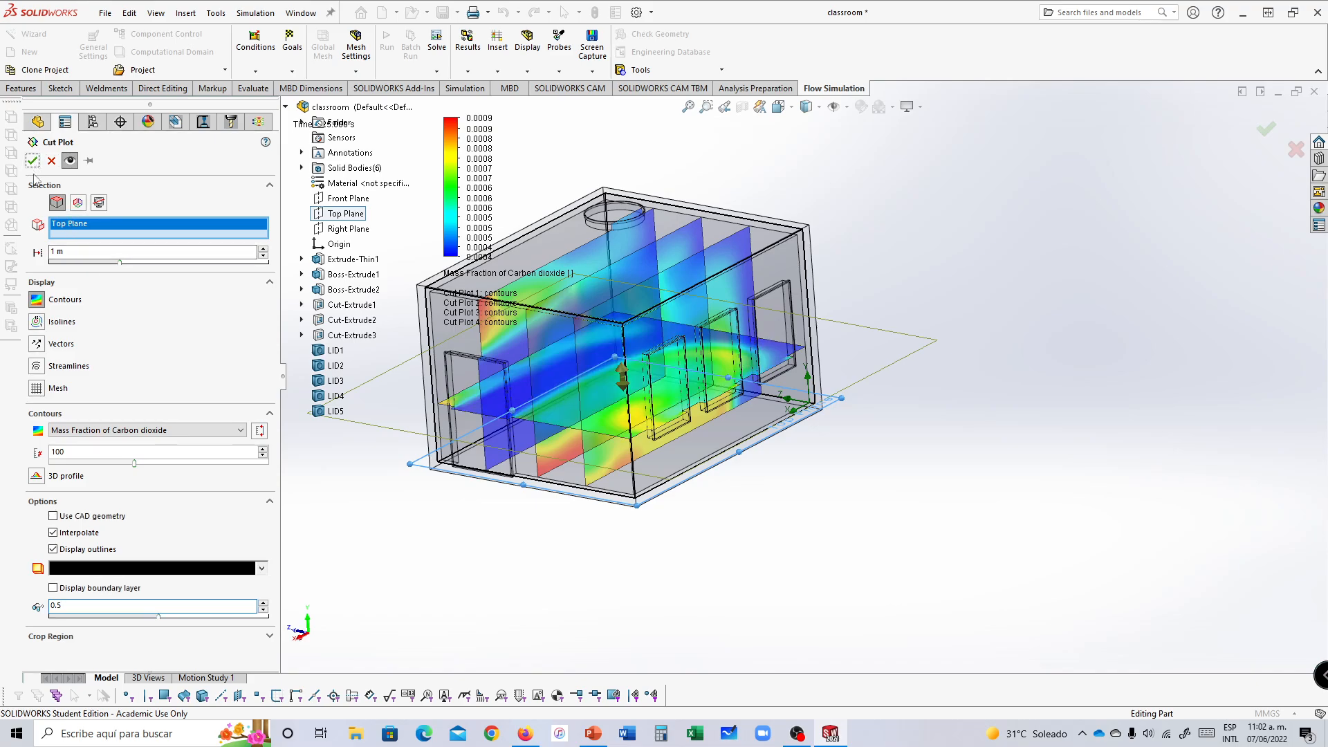
{"action": "mouse_move", "coordinate": [889, 505]}
{"action": "middle_mouse_down"}
{"action": "mouse_move", "coordinate": [969, 474]}
{"action": "mouse_move", "coordinate": [936, 537]}
{"action": "mouse_move", "coordinate": [993, 590]}
{"action": "mouse_move", "coordinate": [874, 522]}
{"action": "mouse_move", "coordinate": [857, 558]}
{"action": "mouse_move", "coordinate": [920, 522]}
{"action": "mouse_move", "coordinate": [910, 508]}
{"action": "mouse_move", "coordinate": [888, 527]}
{"action": "middle_mouse_up"}
{"action": "scroll", "coordinate": [658, 407], "scroll_direction": "up", "scroll_amount": 3}
{"action": "scroll", "coordinate": [658, 406], "scroll_direction": "down", "scroll_amount": 6}
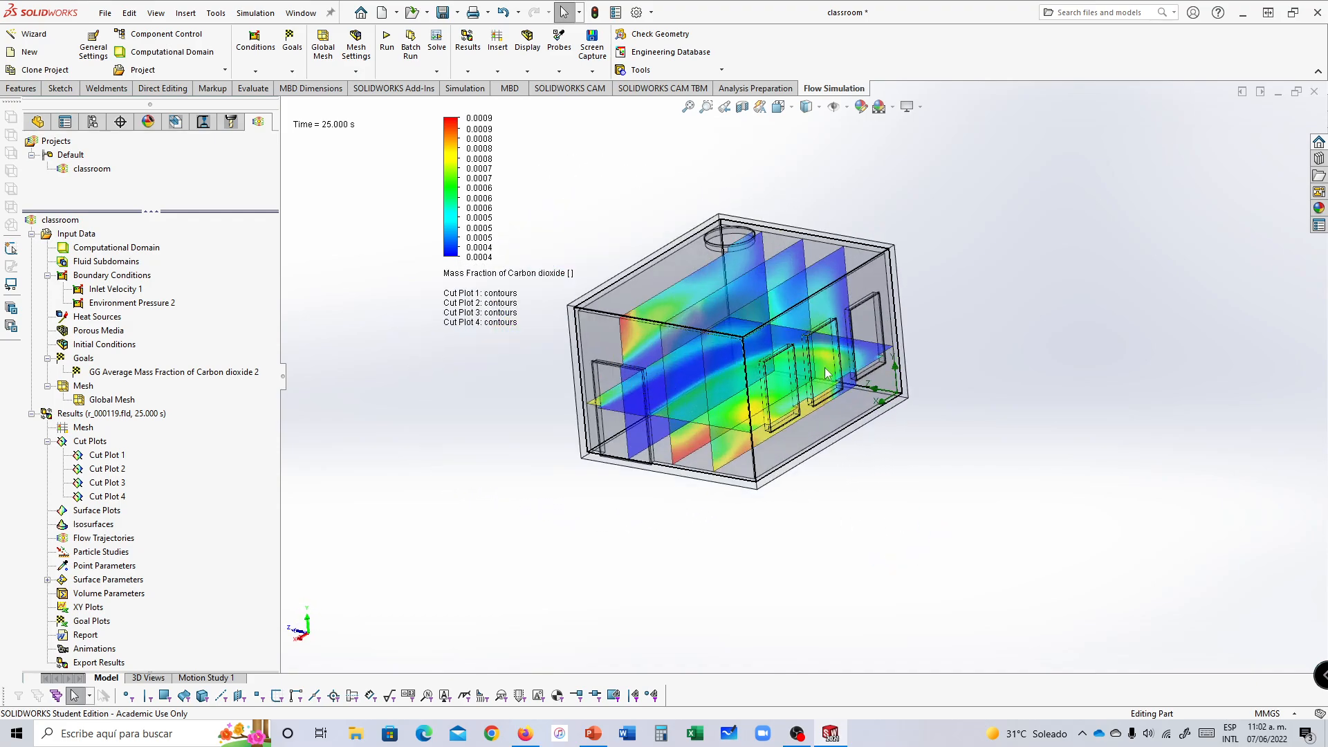
Step: Load the results for the 5 s time moment and view the cut plots in the room
{"action": "right_click", "coordinate": [75, 415]}
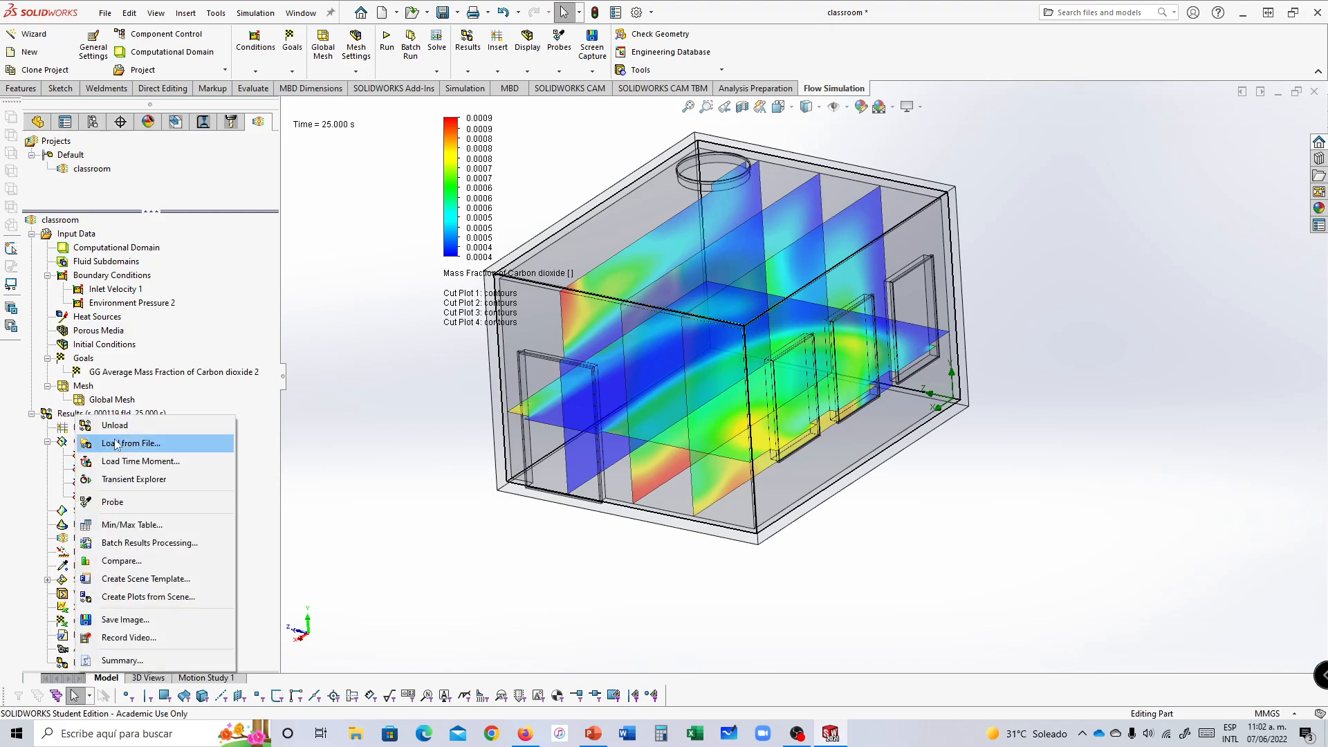
{"action": "left_click", "coordinate": [123, 460]}
{"action": "left_click", "coordinate": [58, 202]}
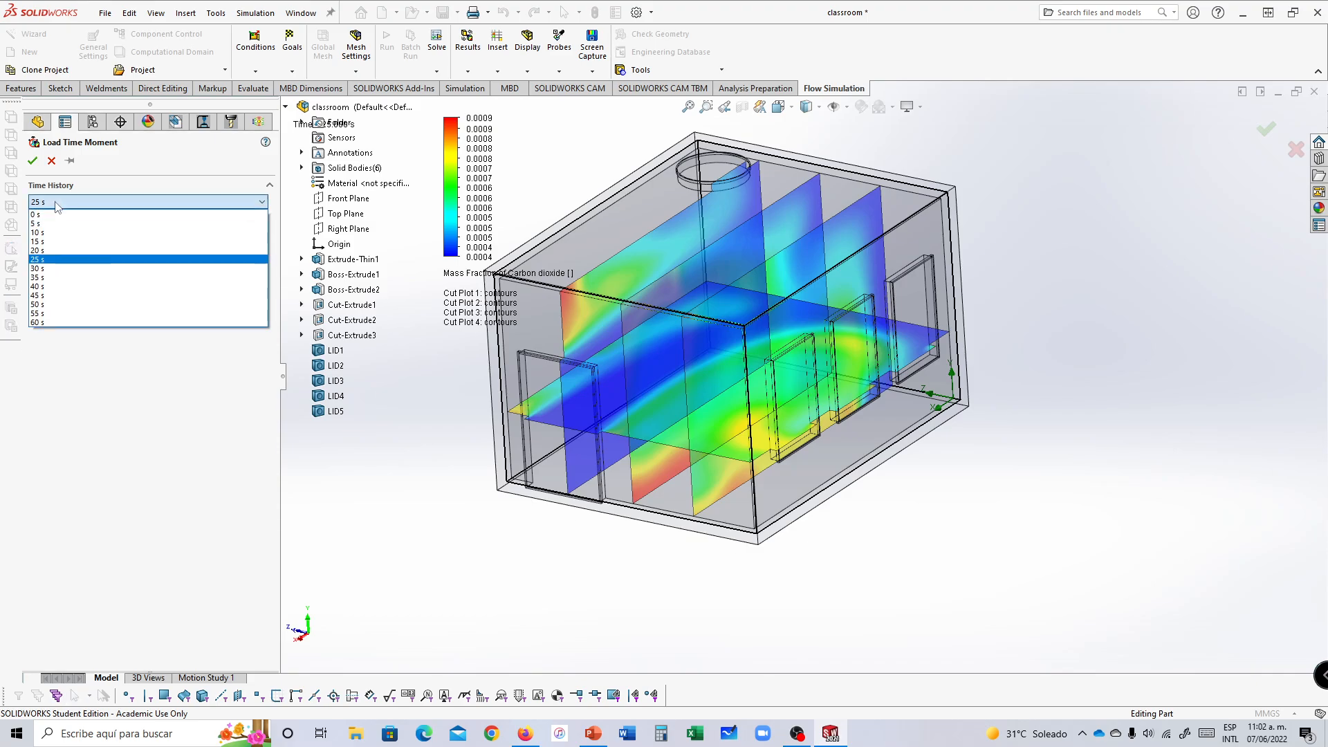
{"action": "left_click", "coordinate": [55, 223]}
{"action": "left_click", "coordinate": [31, 160]}
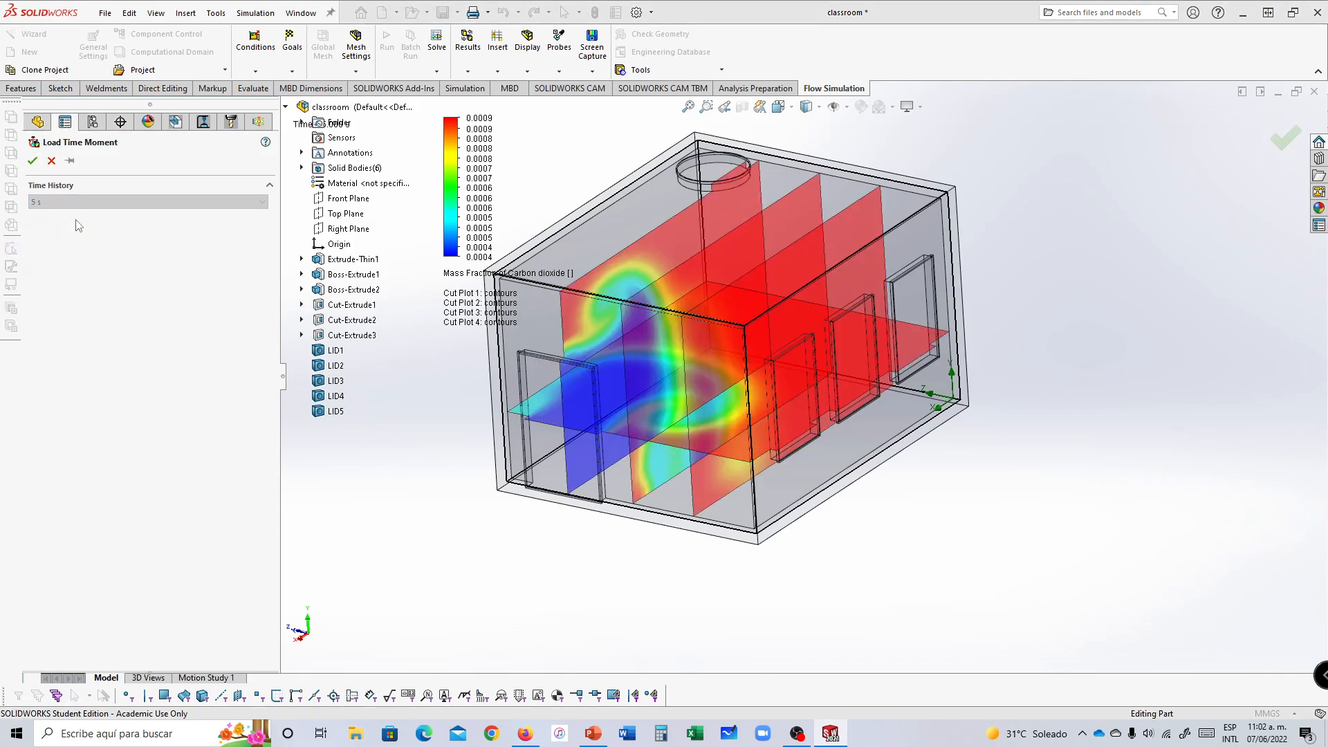
{"action": "middle_click_drag", "start_coordinate": [958, 385], "coordinate": [926, 457]}
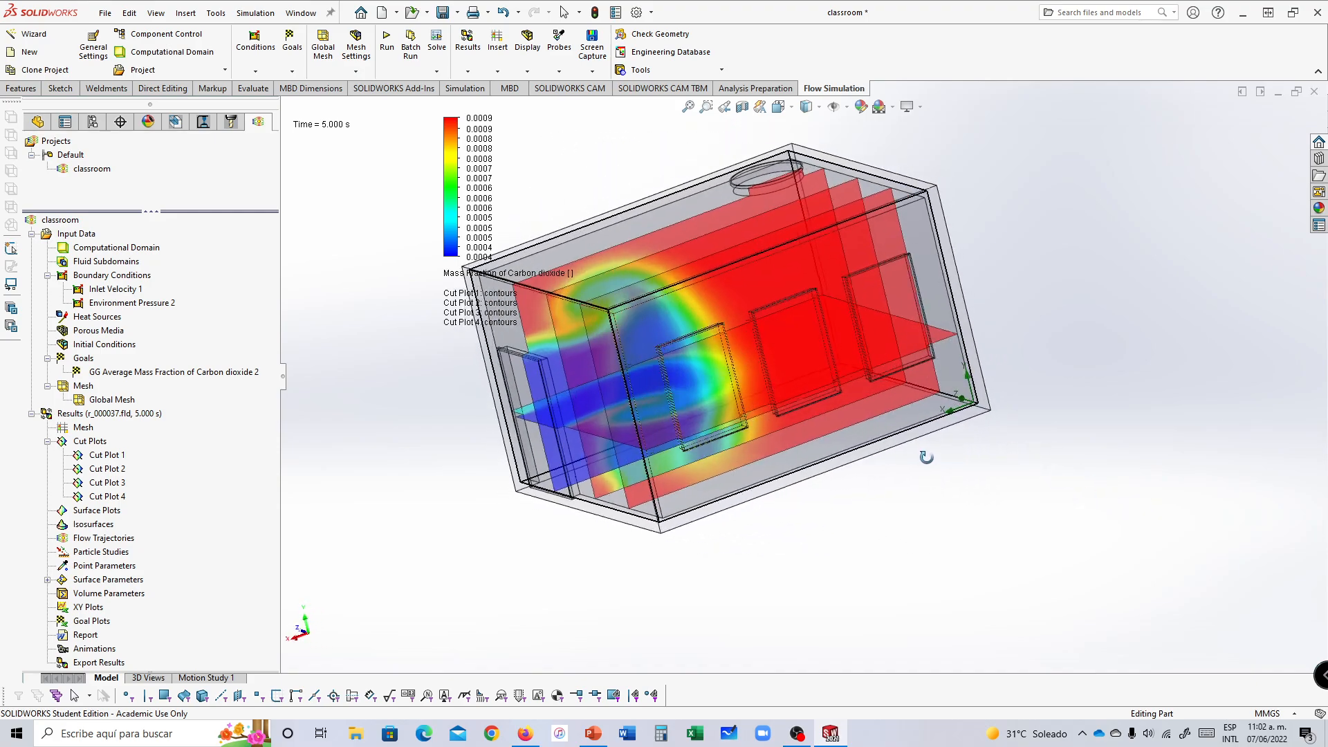
Step: Load the results for the 60 s time moment and view the cut plots from another angle
{"action": "right_click", "coordinate": [80, 447]}
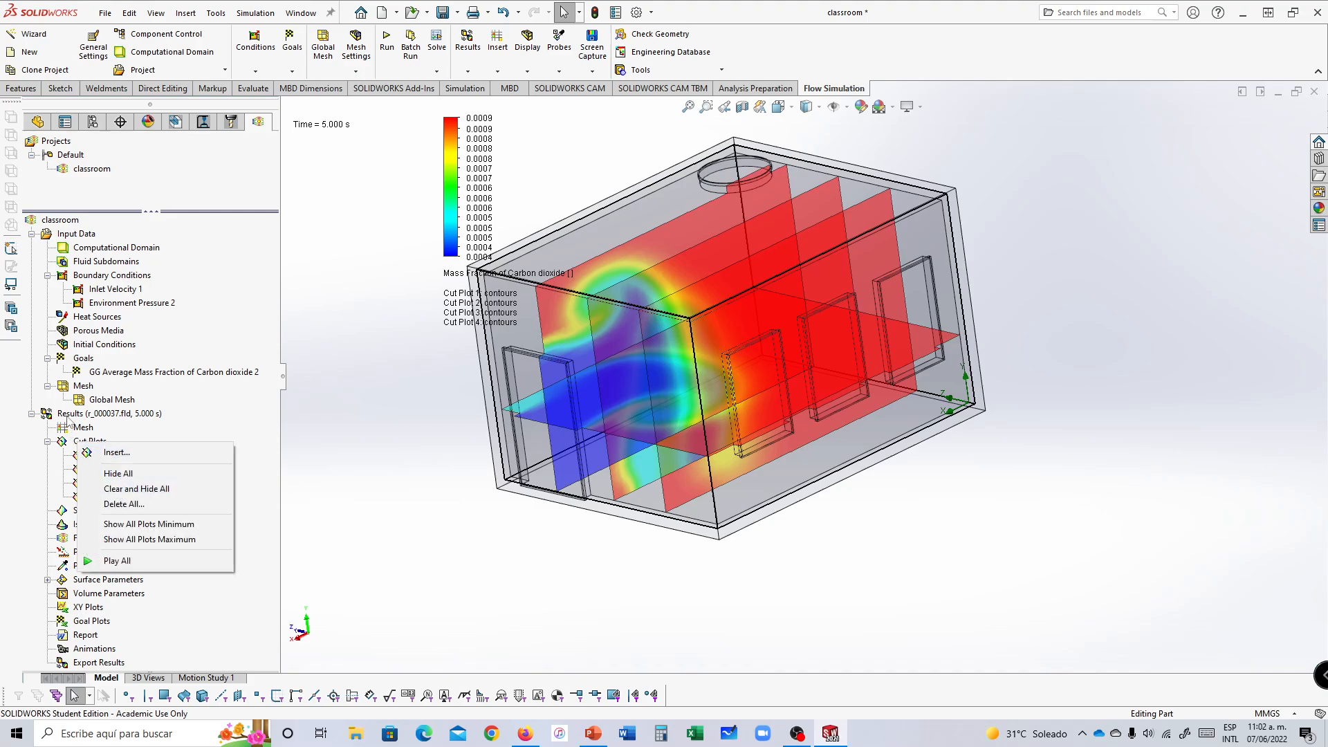
{"action": "right_click", "coordinate": [69, 415]}
{"action": "left_click", "coordinate": [110, 461]}
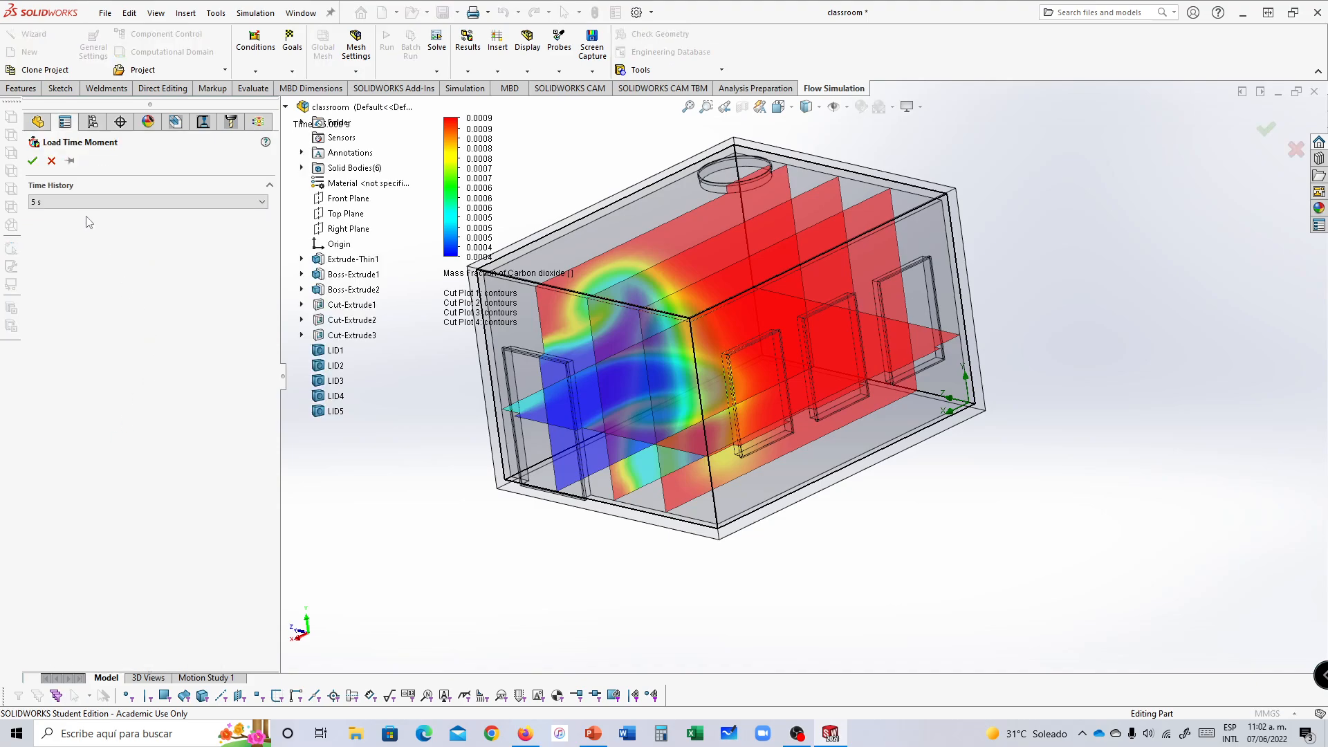
{"action": "left_click", "coordinate": [90, 201]}
{"action": "left_click", "coordinate": [69, 323]}
{"action": "left_click", "coordinate": [33, 161]}
{"action": "middle_click_drag", "start_coordinate": [968, 415], "coordinate": [882, 442]}
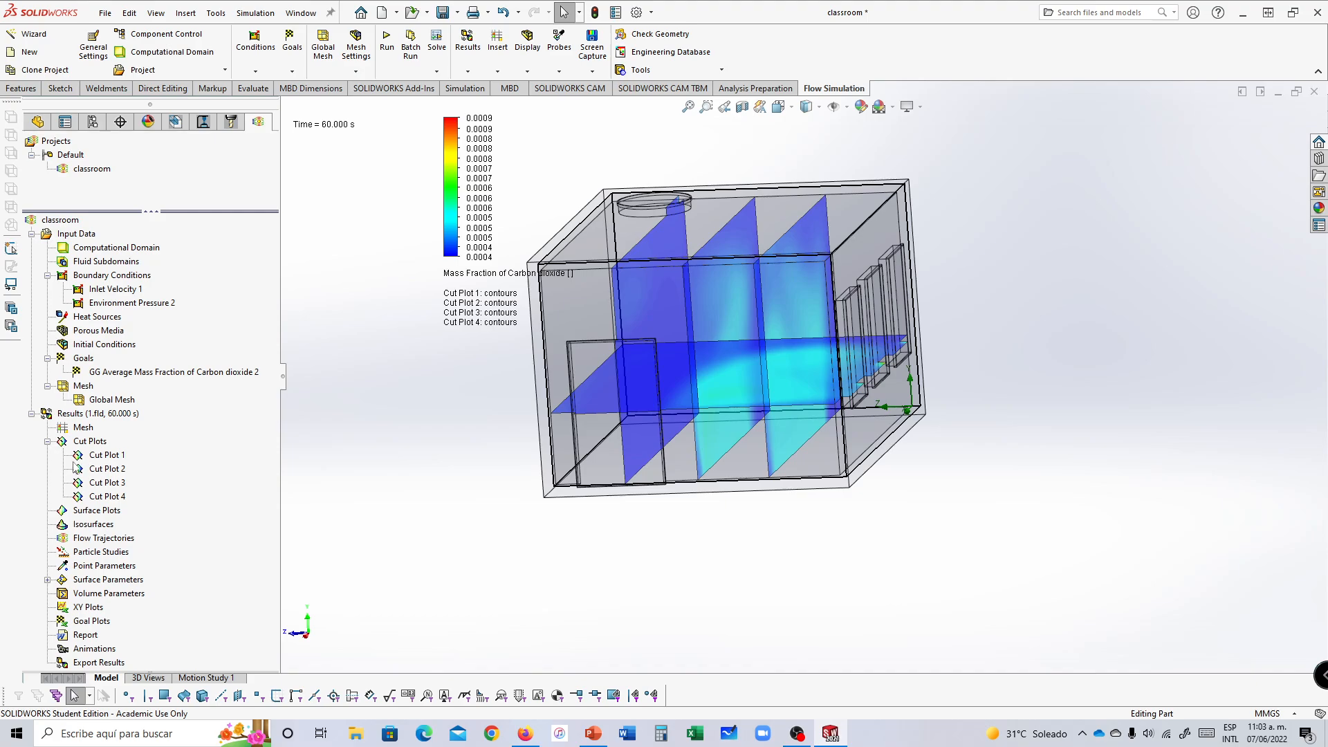
Step: Show the contour range limits of Cut Plot 1, set its minimum to 0.0004 and accept the change
{"action": "left_click", "coordinate": [80, 456]}
{"action": "double_click", "coordinate": [81, 458]}
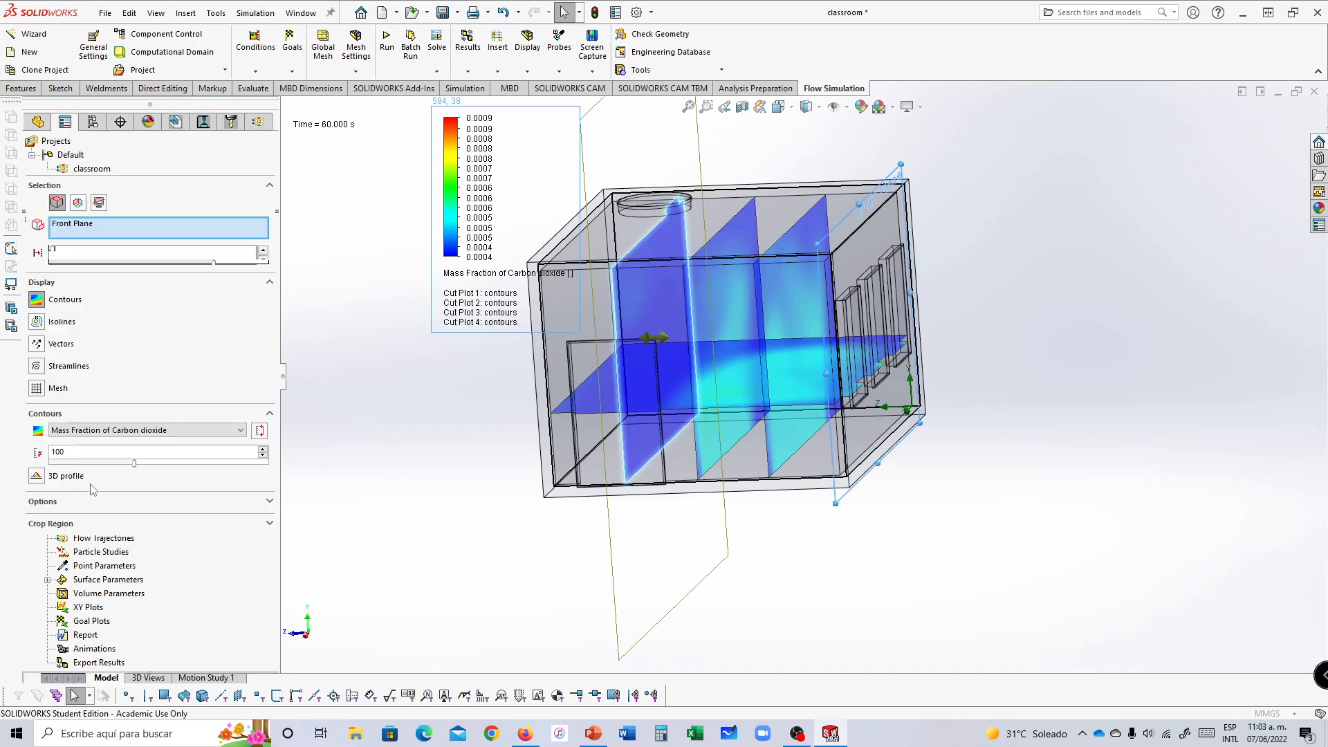
{"action": "left_click", "coordinate": [59, 505]}
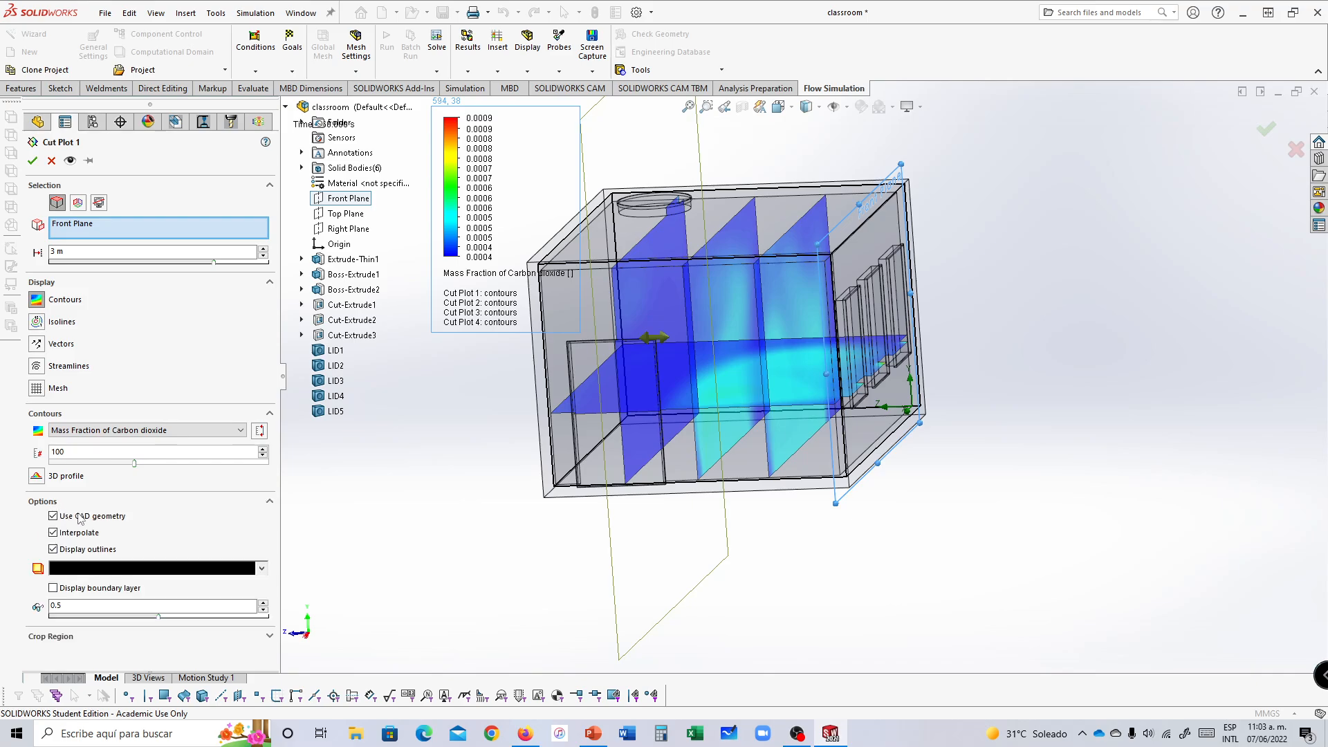
{"action": "left_click", "coordinate": [54, 503]}
{"action": "left_click", "coordinate": [63, 523]}
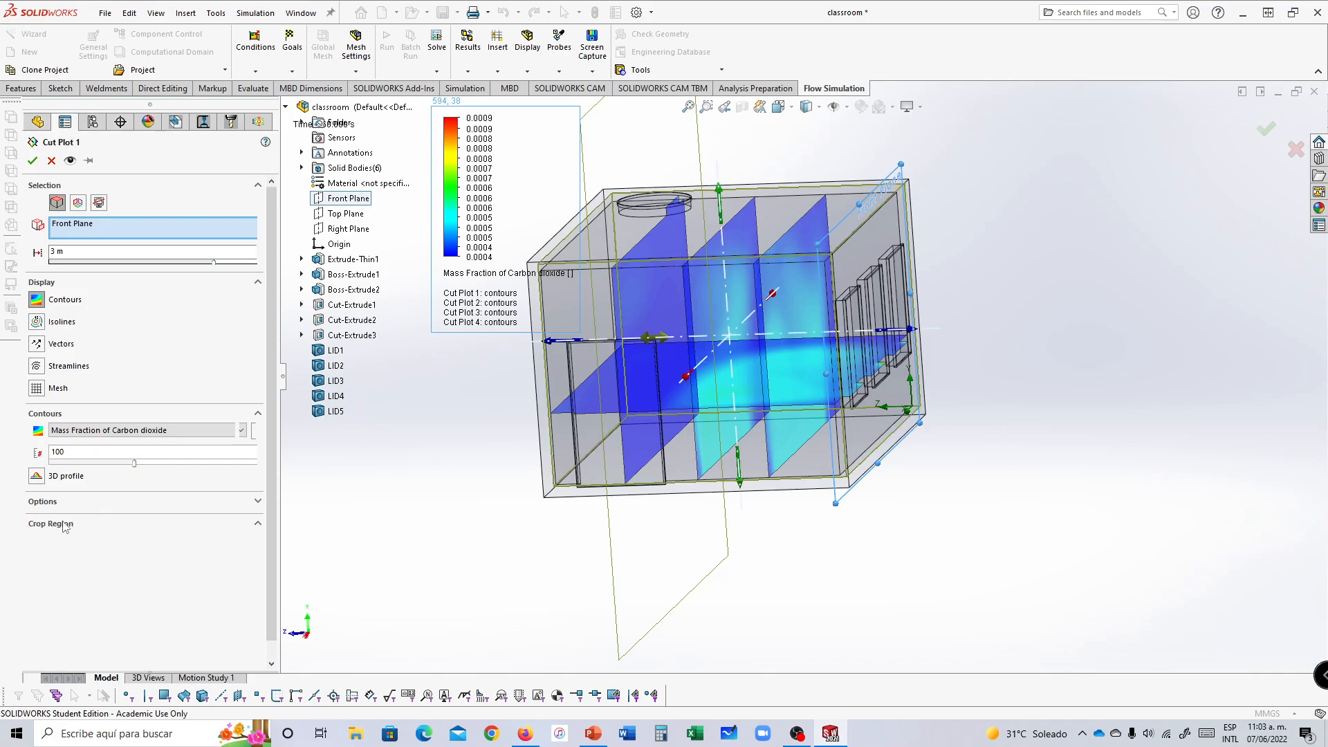
{"action": "left_click", "coordinate": [61, 524]}
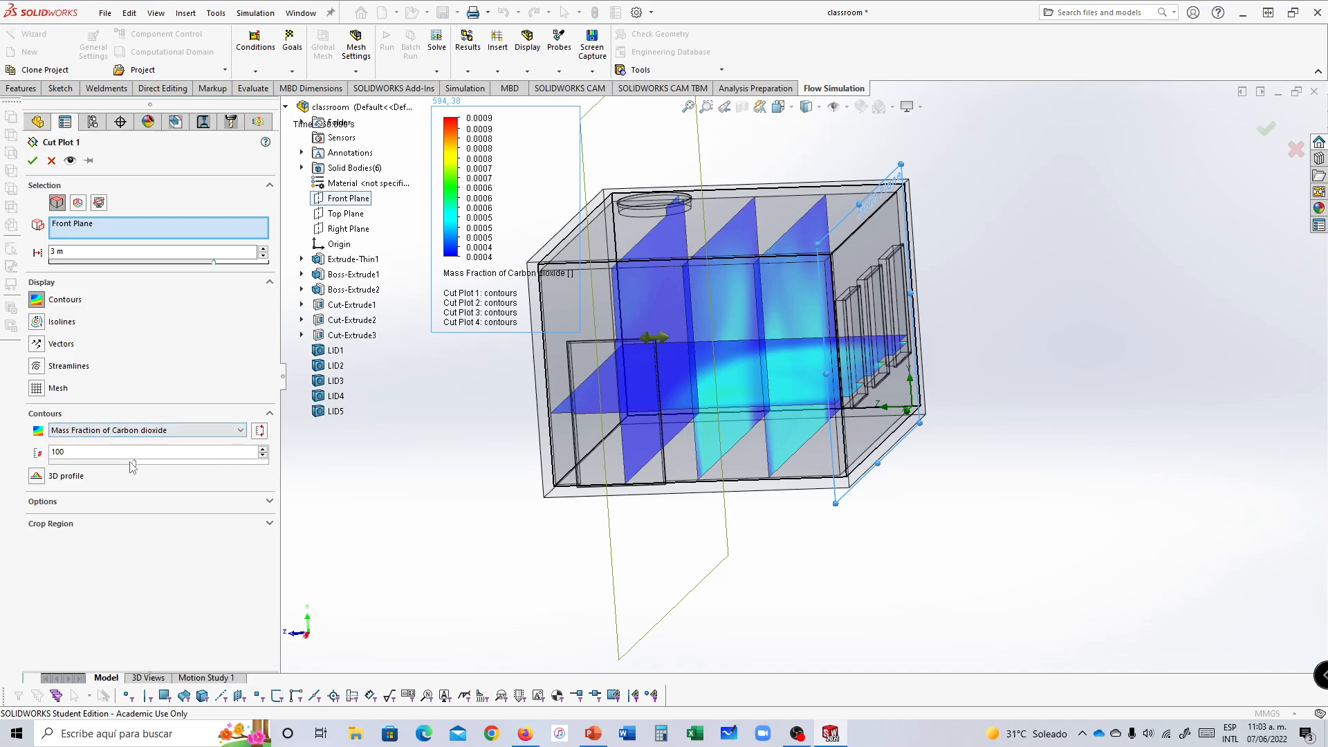
{"action": "left_click", "coordinate": [259, 432]}
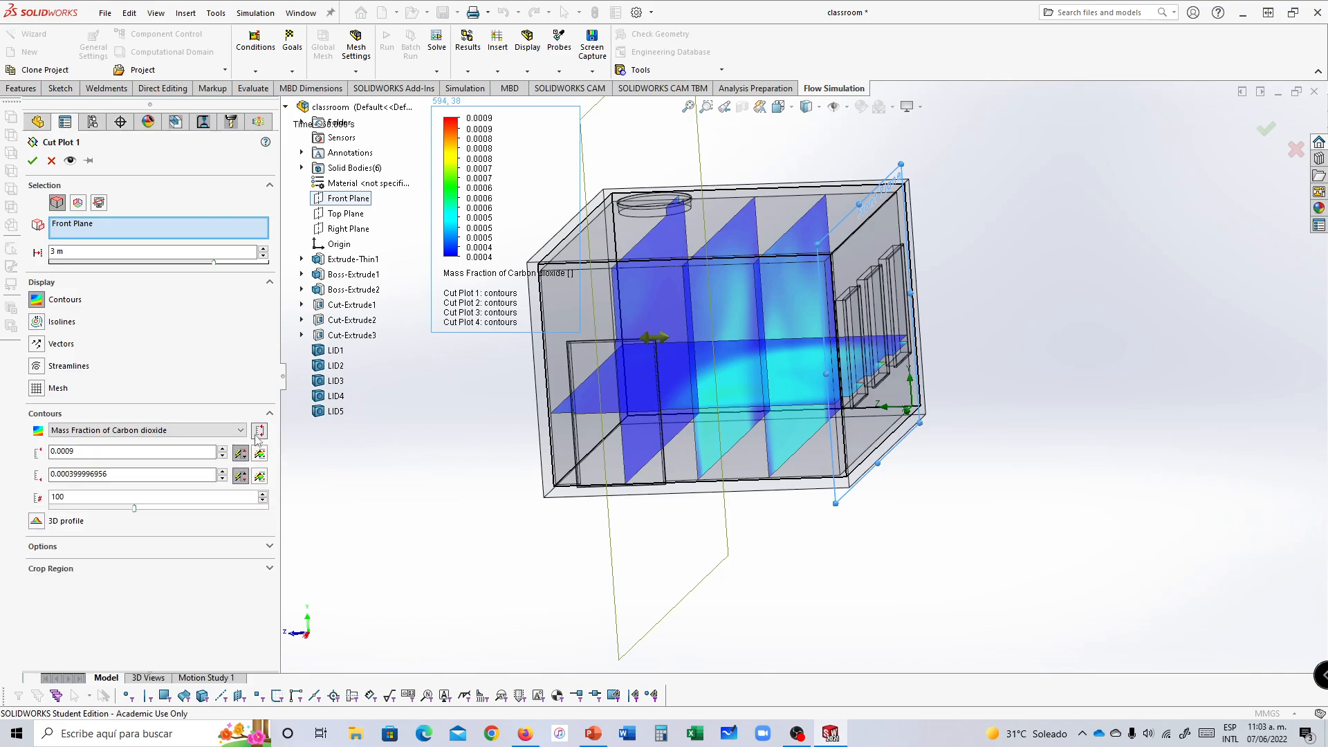
{"action": "left_click_drag", "start_coordinate": [69, 474], "coordinate": [188, 480]}
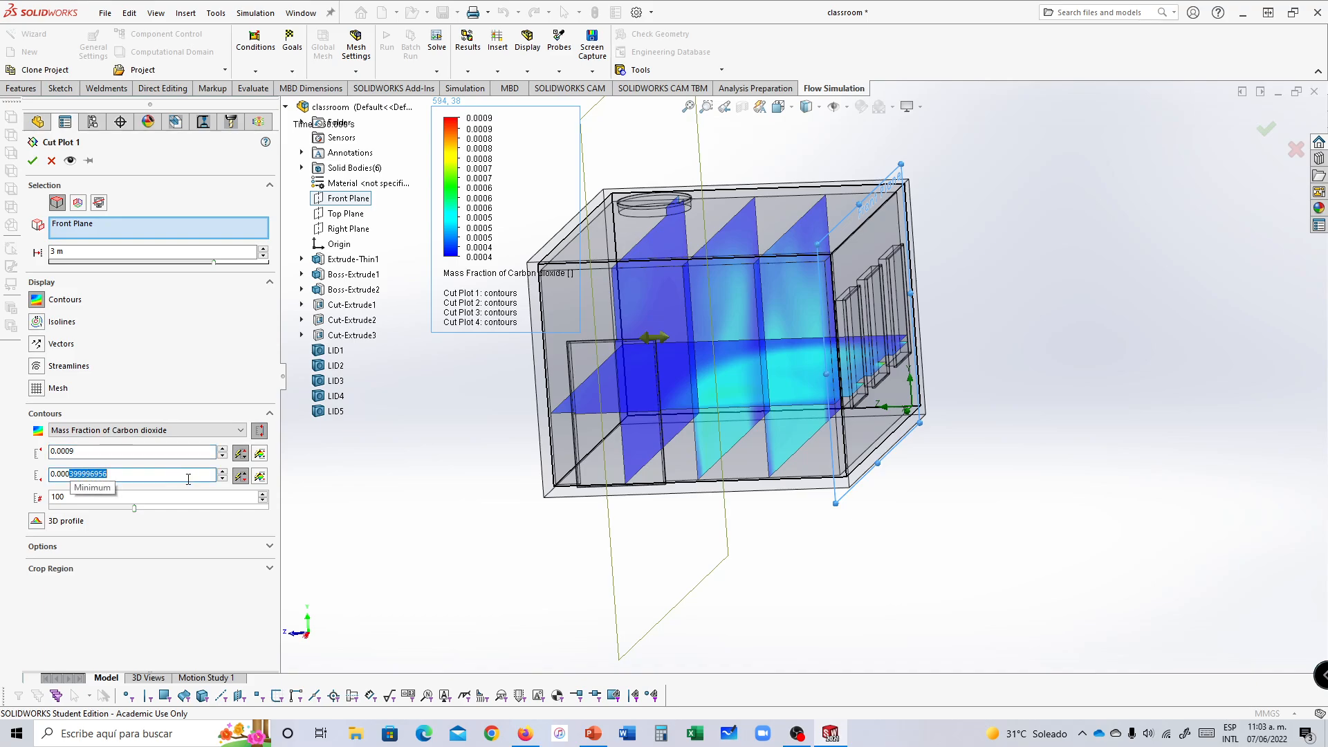
{"action": "type", "text": "4"}
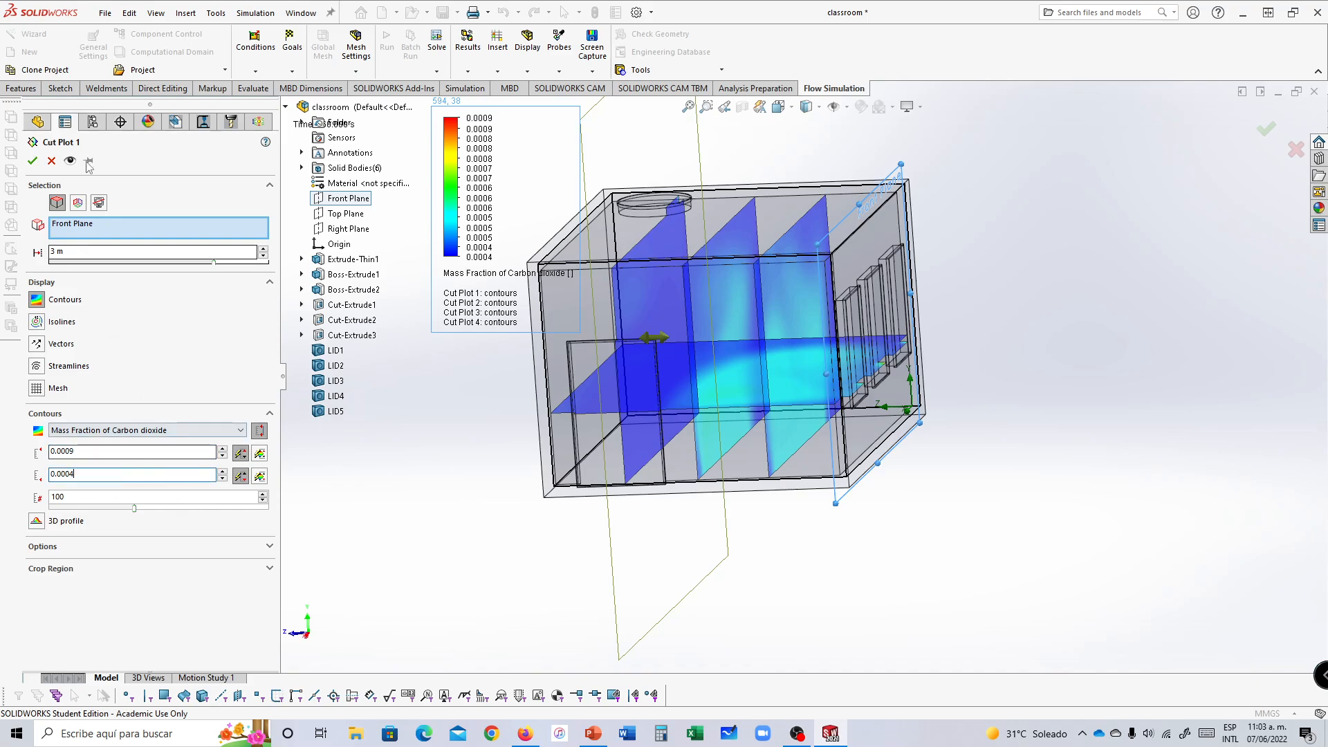
{"action": "left_click", "coordinate": [32, 160]}
Step: Set the contour minimum of Cut Plot 2 to 0.0004 and accept the change
{"action": "left_click", "coordinate": [101, 472]}
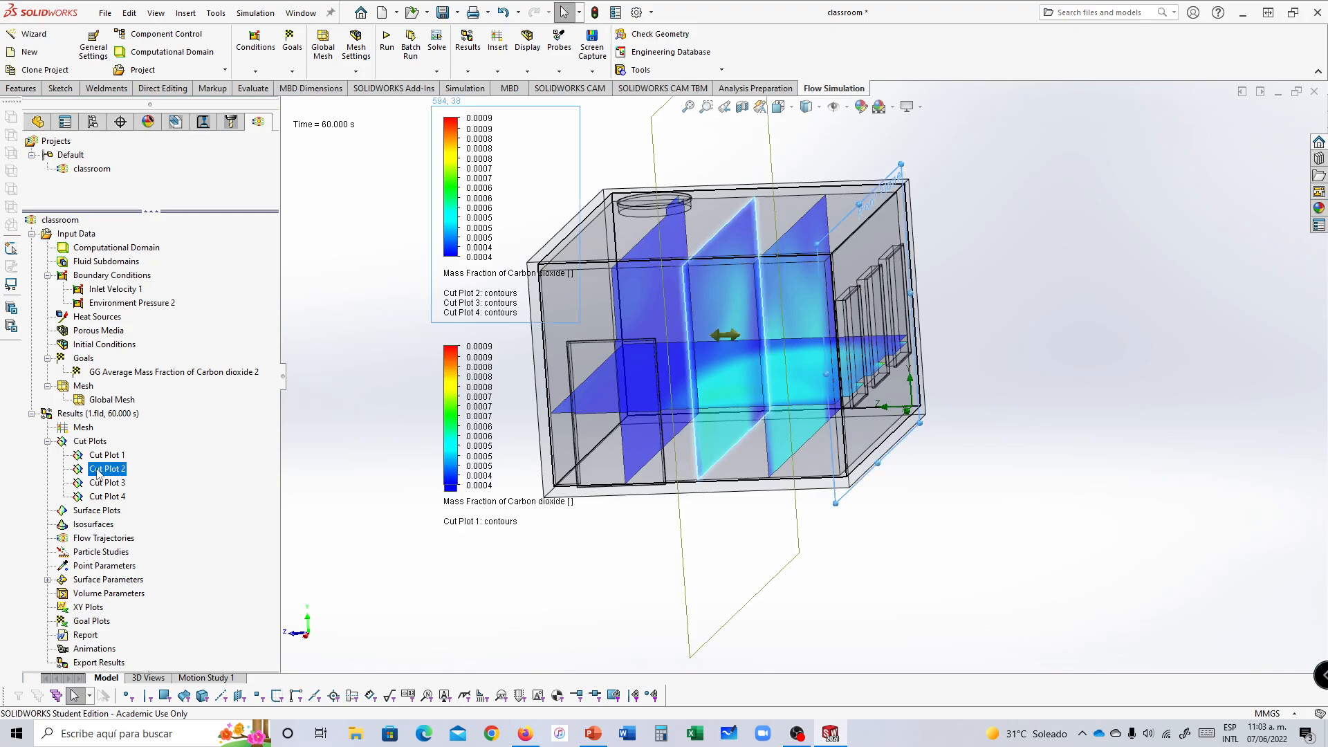
{"action": "double_click", "coordinate": [84, 469]}
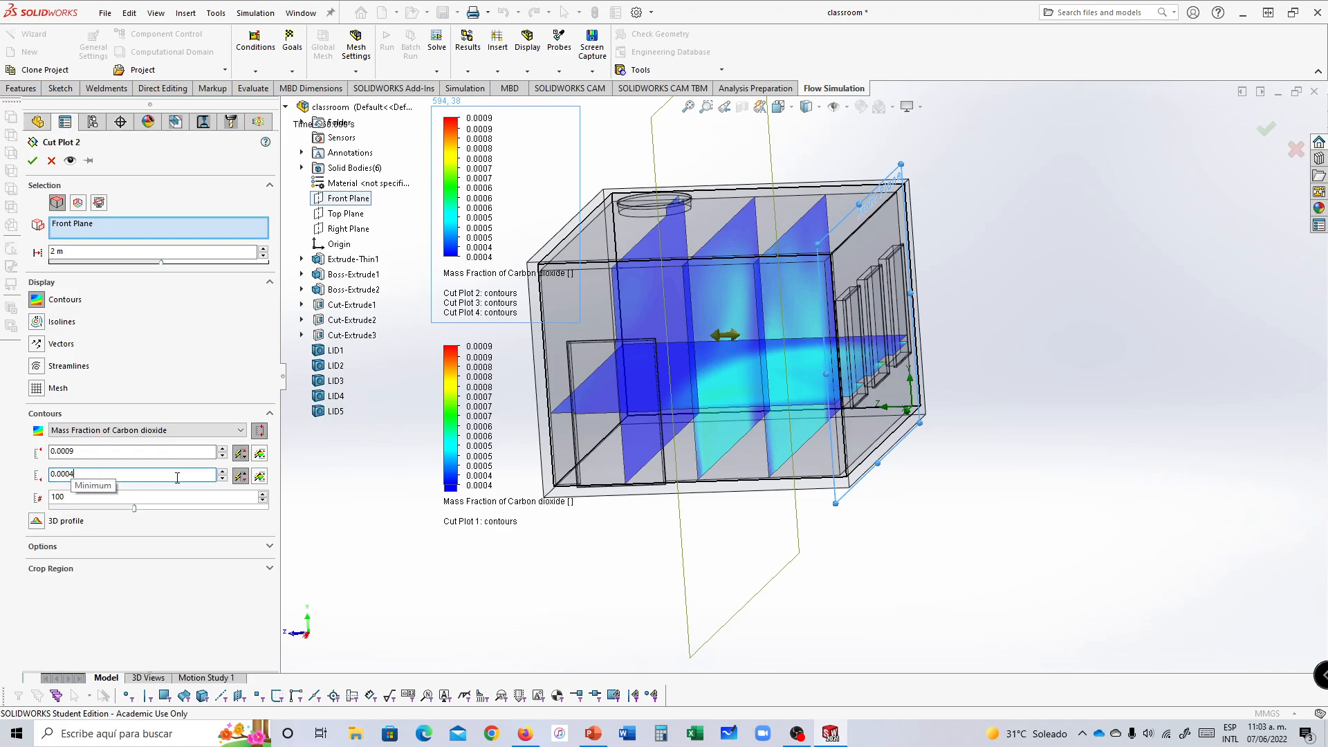
{"action": "key", "text": "Return"}
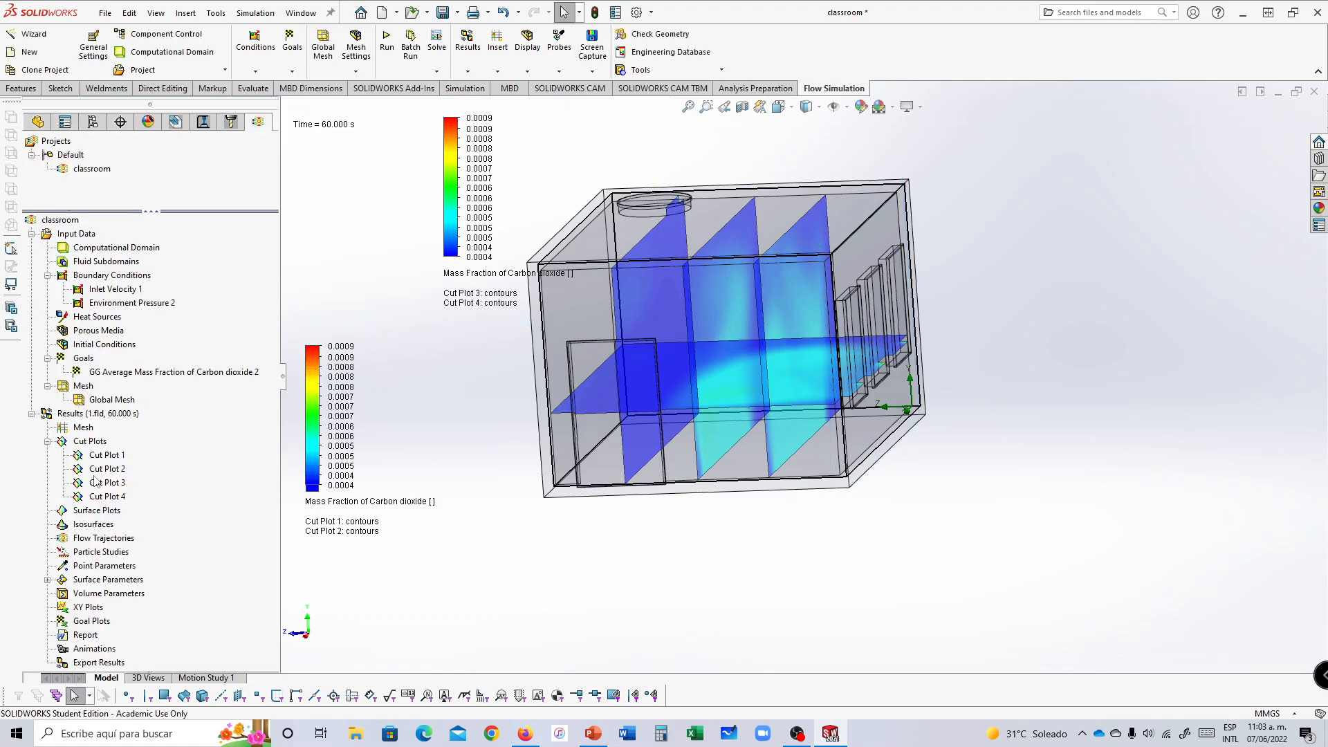
Step: Set the contour minimum of Cut Plot 3 to 0.0004 and accept the change
{"action": "left_click", "coordinate": [96, 482]}
{"action": "double_click", "coordinate": [113, 482]}
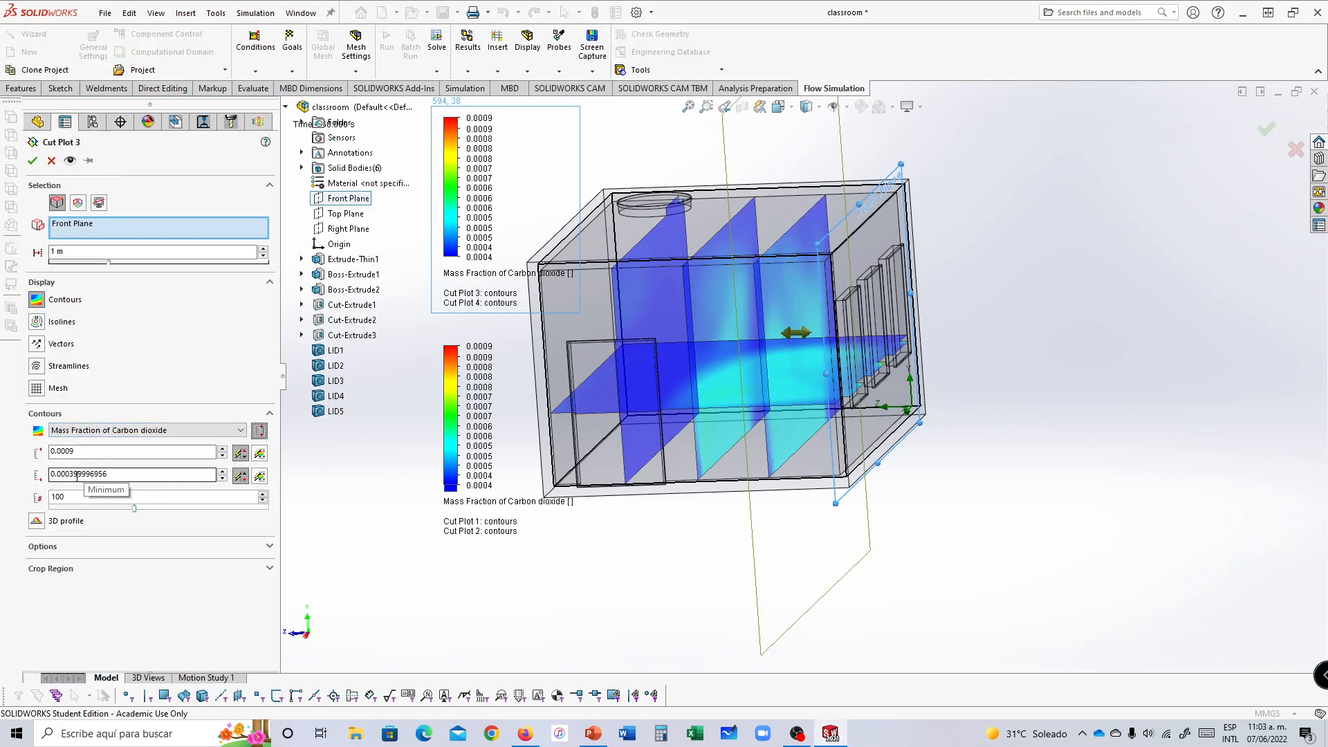
{"action": "key", "text": "Return"}
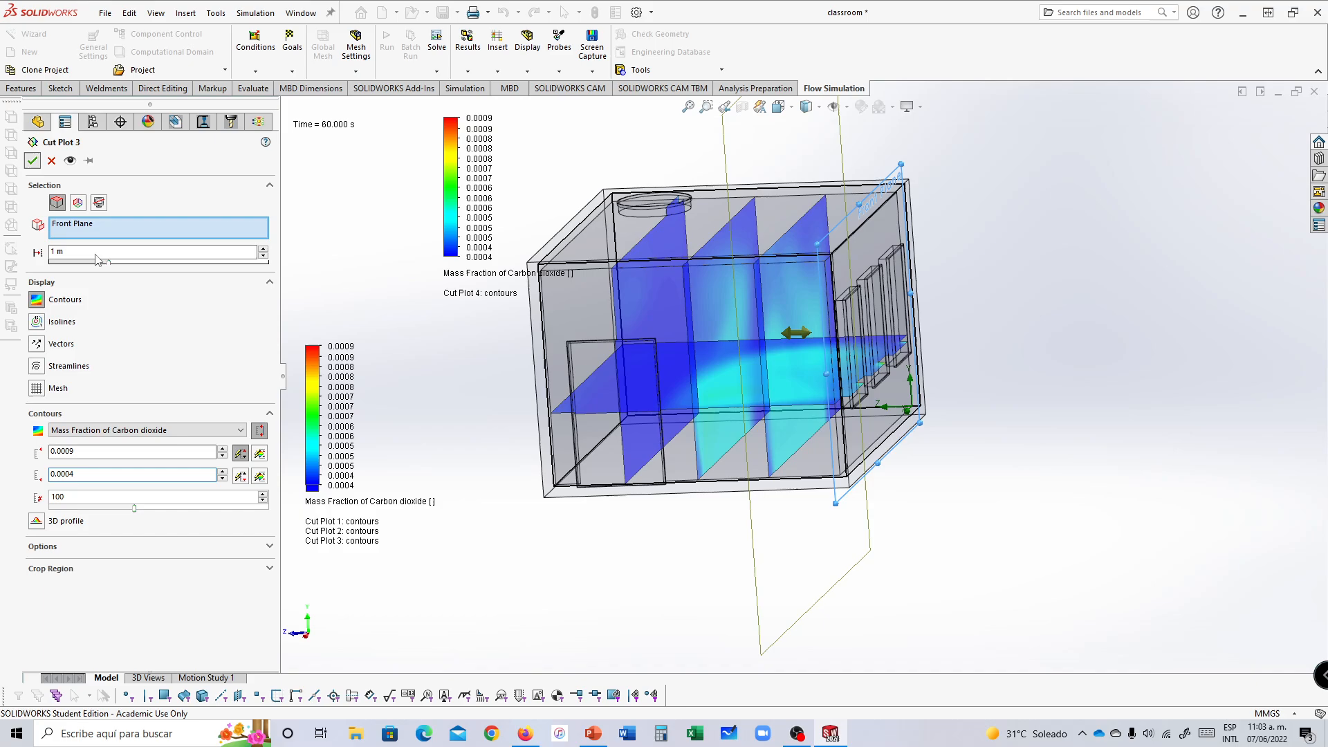
Step: Set the contour minimum of Cut Plot 4 to 0.0004, accept it and inspect the four plots in the room
{"action": "left_click", "coordinate": [82, 498]}
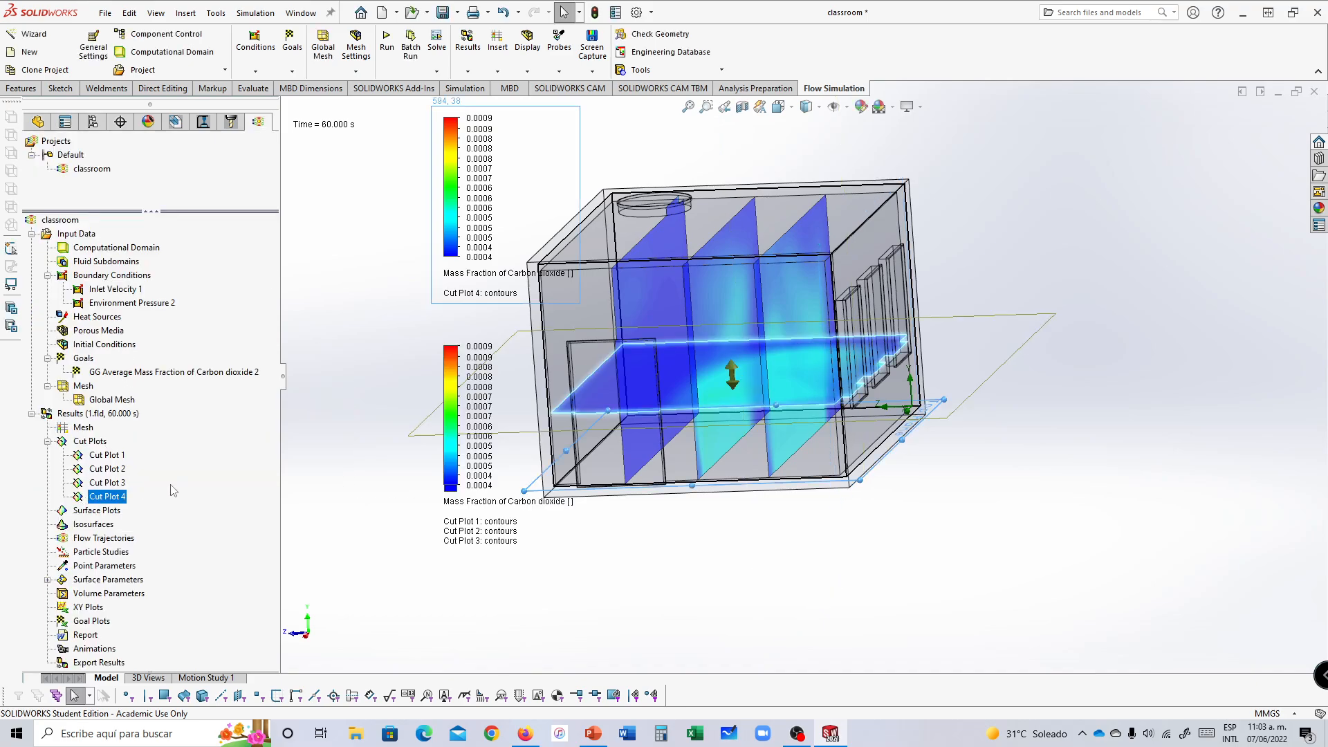
{"action": "left_click", "coordinate": [259, 431]}
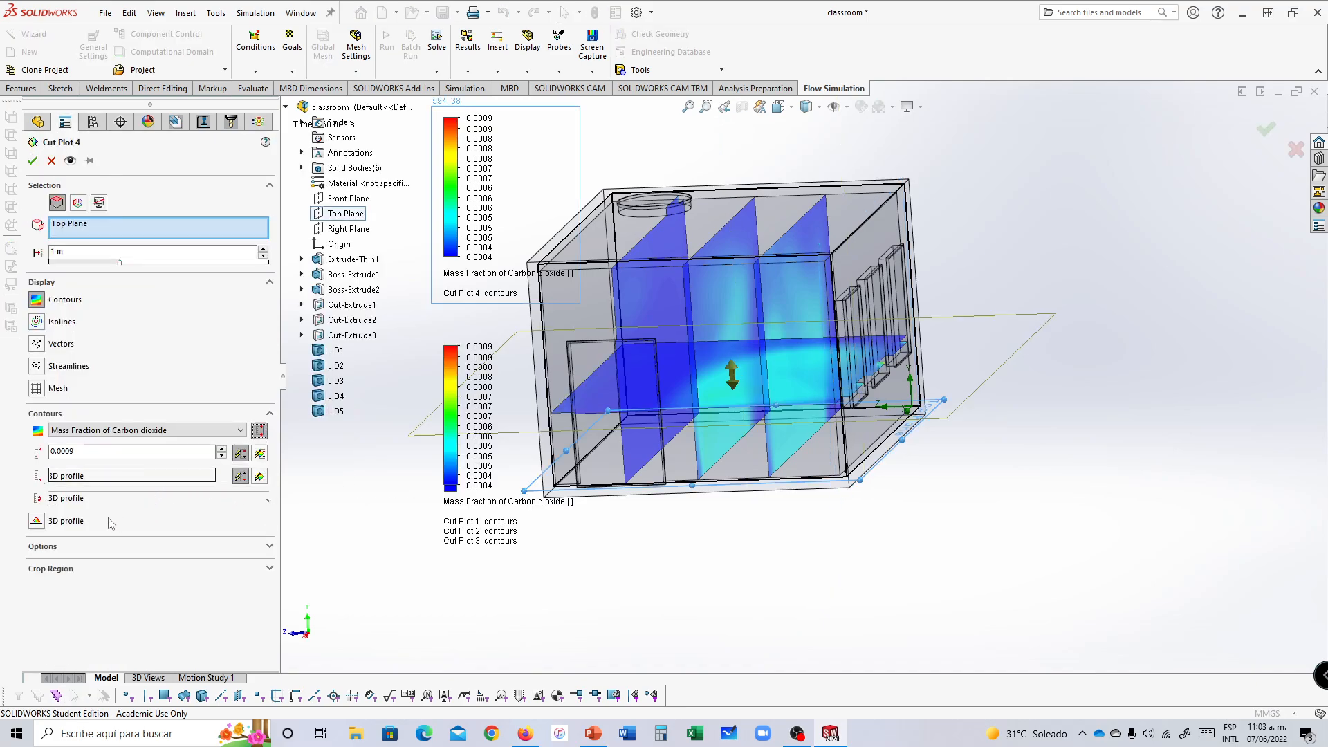
{"action": "left_click_drag", "start_coordinate": [69, 475], "coordinate": [153, 474]}
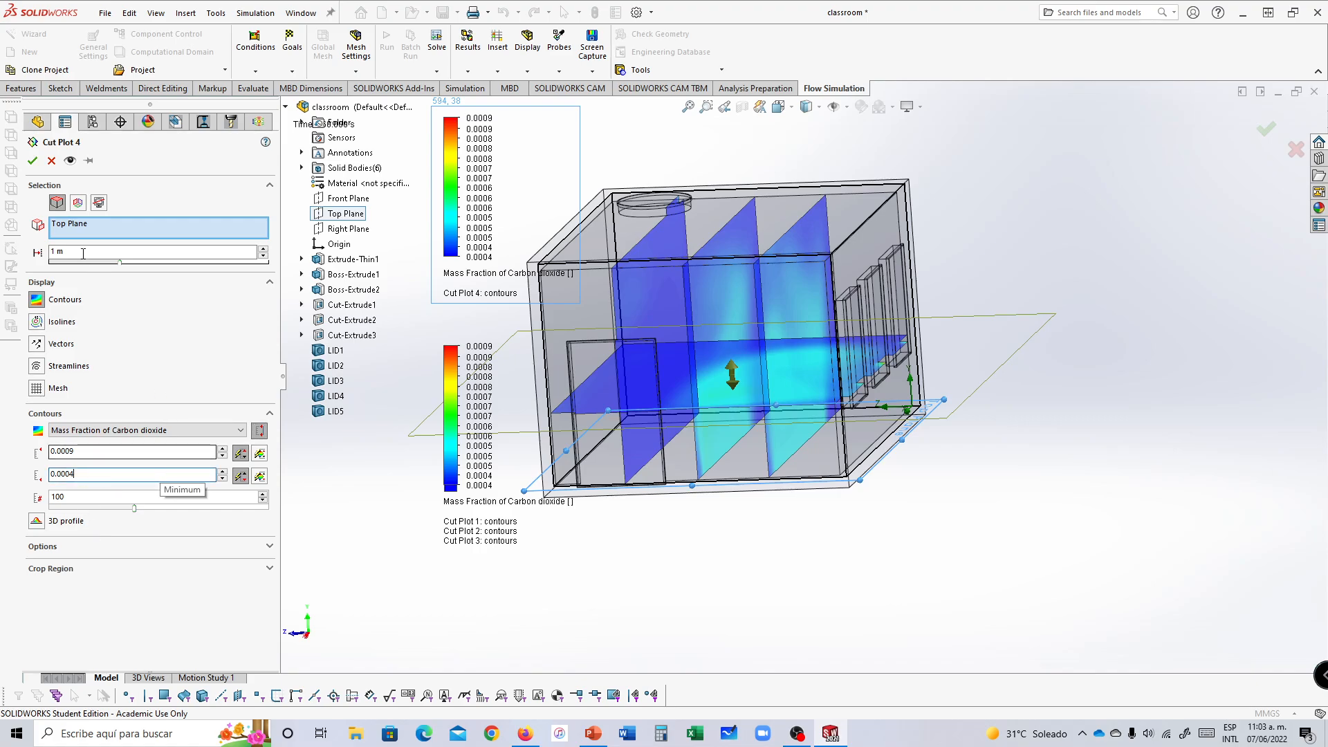
{"action": "left_click", "coordinate": [32, 161]}
{"action": "left_click", "coordinate": [928, 443]}
{"action": "mouse_move", "coordinate": [928, 443]}
{"action": "middle_mouse_down"}
{"action": "mouse_move", "coordinate": [986, 487]}
{"action": "mouse_move", "coordinate": [1026, 468]}
{"action": "mouse_move", "coordinate": [1040, 525]}
{"action": "mouse_move", "coordinate": [1008, 537]}
{"action": "mouse_move", "coordinate": [1033, 457]}
{"action": "mouse_move", "coordinate": [942, 465]}
{"action": "mouse_move", "coordinate": [964, 528]}
{"action": "mouse_move", "coordinate": [910, 451]}
{"action": "mouse_move", "coordinate": [922, 465]}
{"action": "middle_mouse_up"}
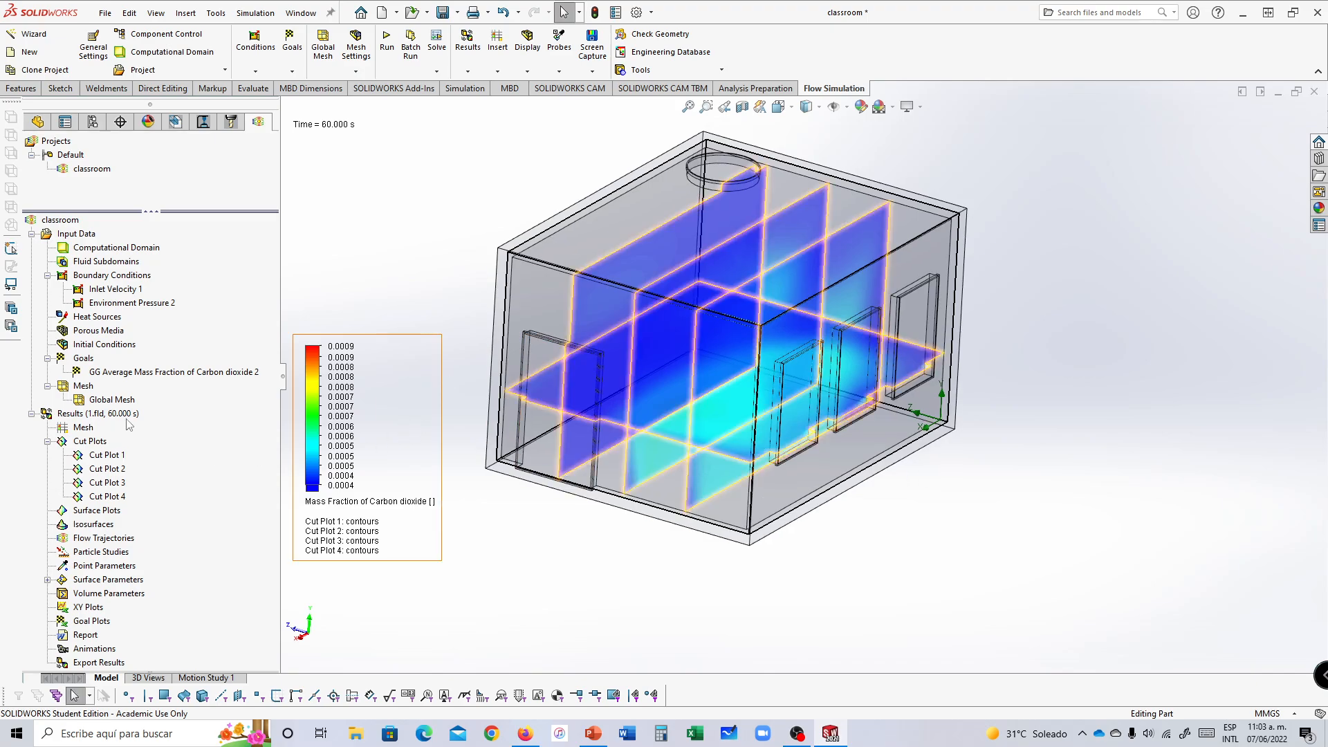
{"action": "middle_click_drag", "start_coordinate": [982, 435], "coordinate": [1029, 394]}
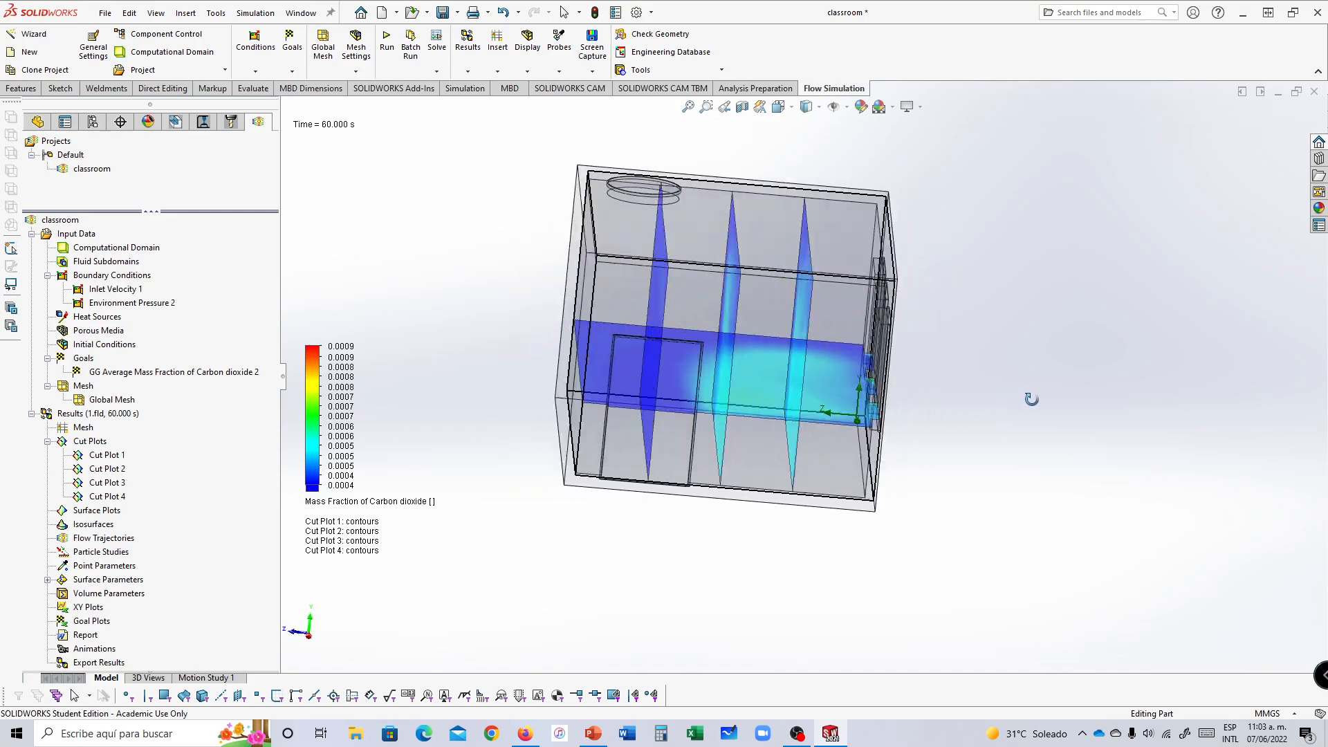
Step: Hide all cut plots so that only the transparent classroom geometry is displayed
{"action": "right_click", "coordinate": [84, 446]}
{"action": "left_click", "coordinate": [128, 468]}
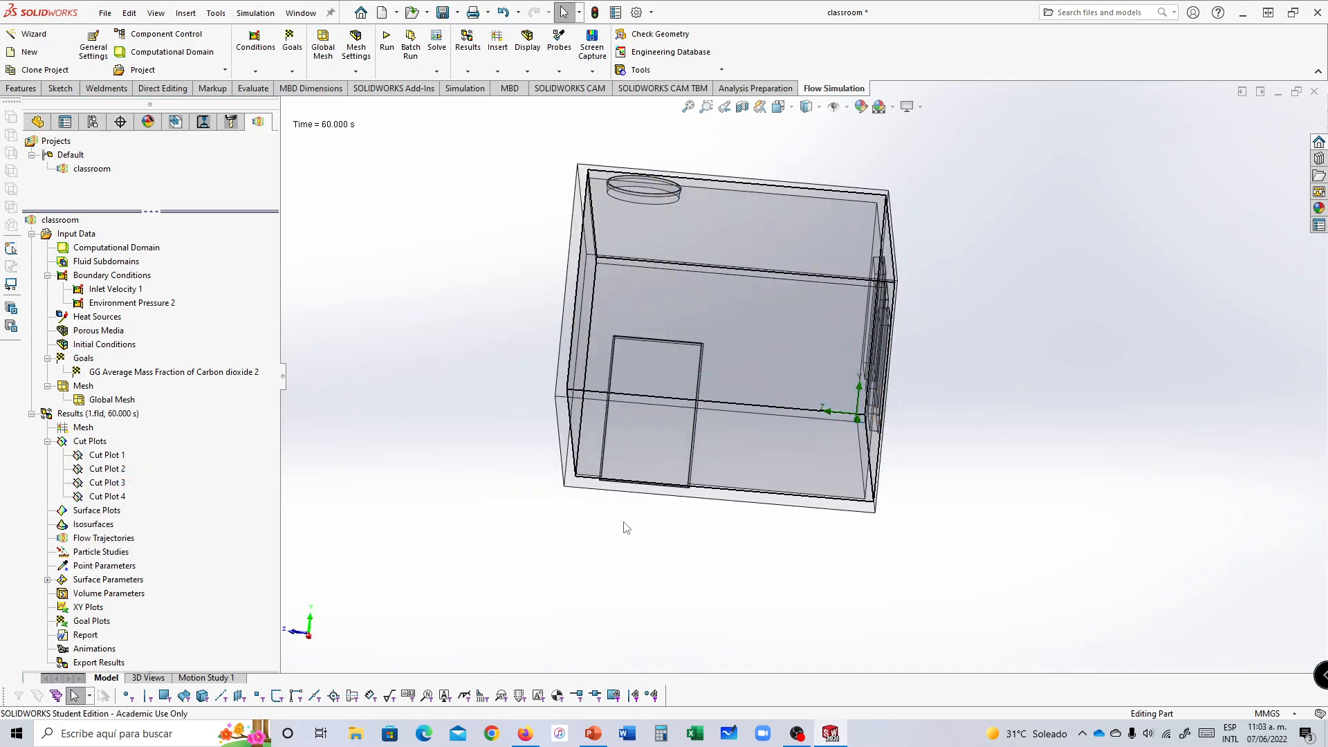
{"action": "middle_click_drag", "start_coordinate": [950, 498], "coordinate": [899, 493]}
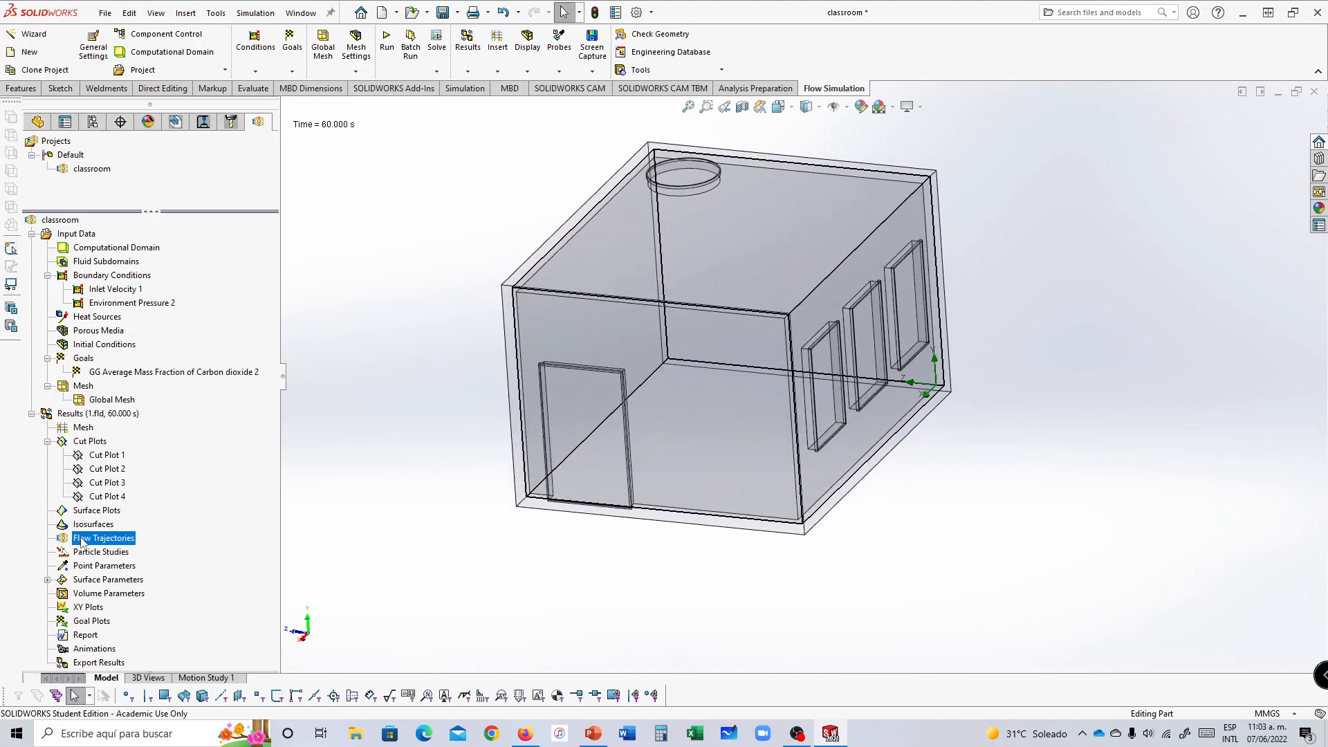
Step: Insert a flow trajectories plot starting from the inner face of the door lid with 200 starting points
{"action": "right_click", "coordinate": [81, 540]}
{"action": "left_click", "coordinate": [111, 545]}
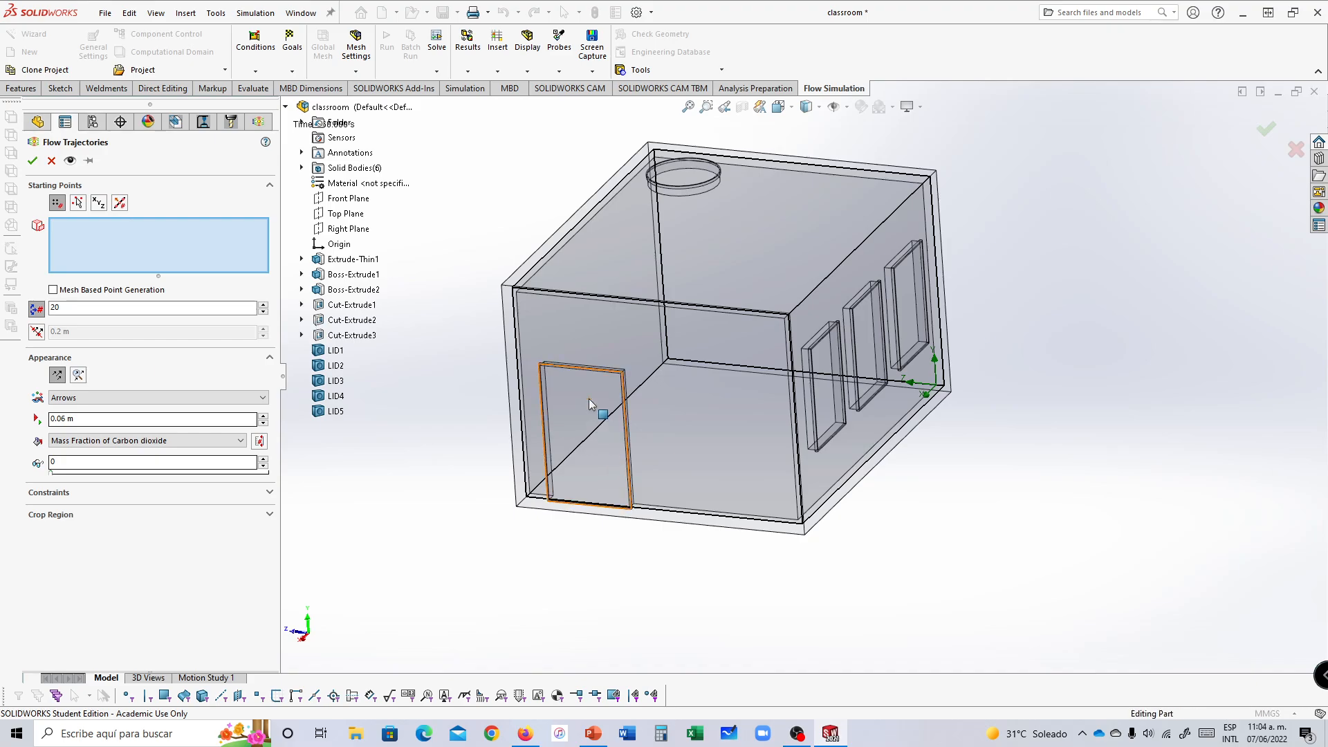
{"action": "right_click", "coordinate": [588, 398]}
{"action": "left_click", "coordinate": [626, 441]}
{"action": "left_click", "coordinate": [661, 467]}
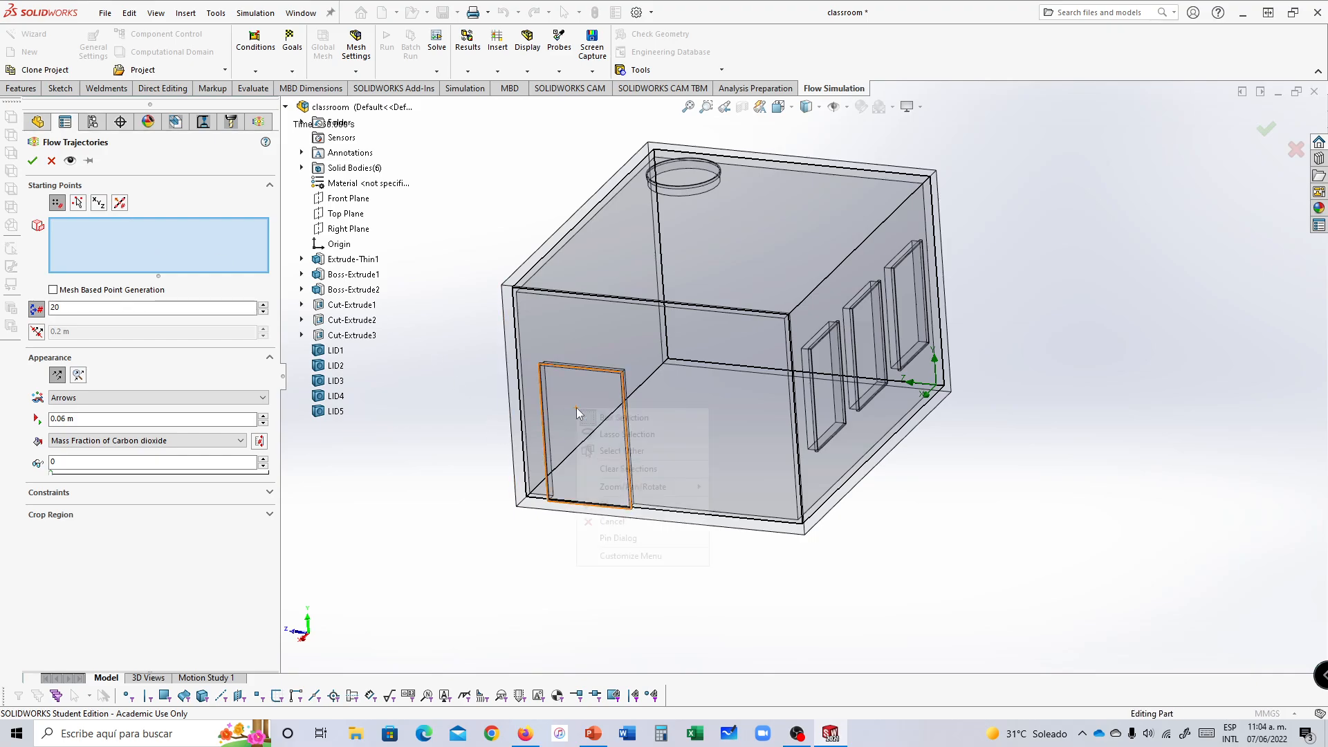
{"action": "right_click", "coordinate": [576, 408]}
{"action": "left_click", "coordinate": [616, 452]}
{"action": "left_click", "coordinate": [674, 480]}
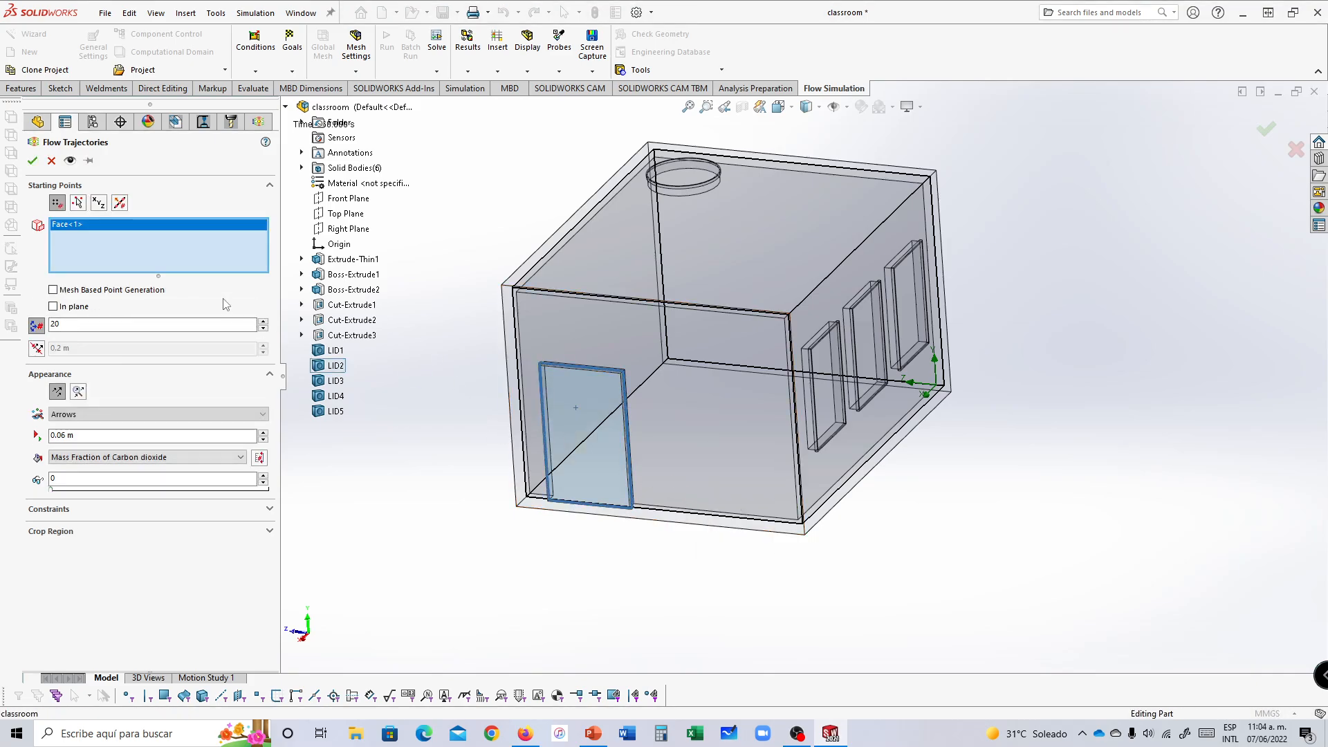
{"action": "type", "text": "2"}
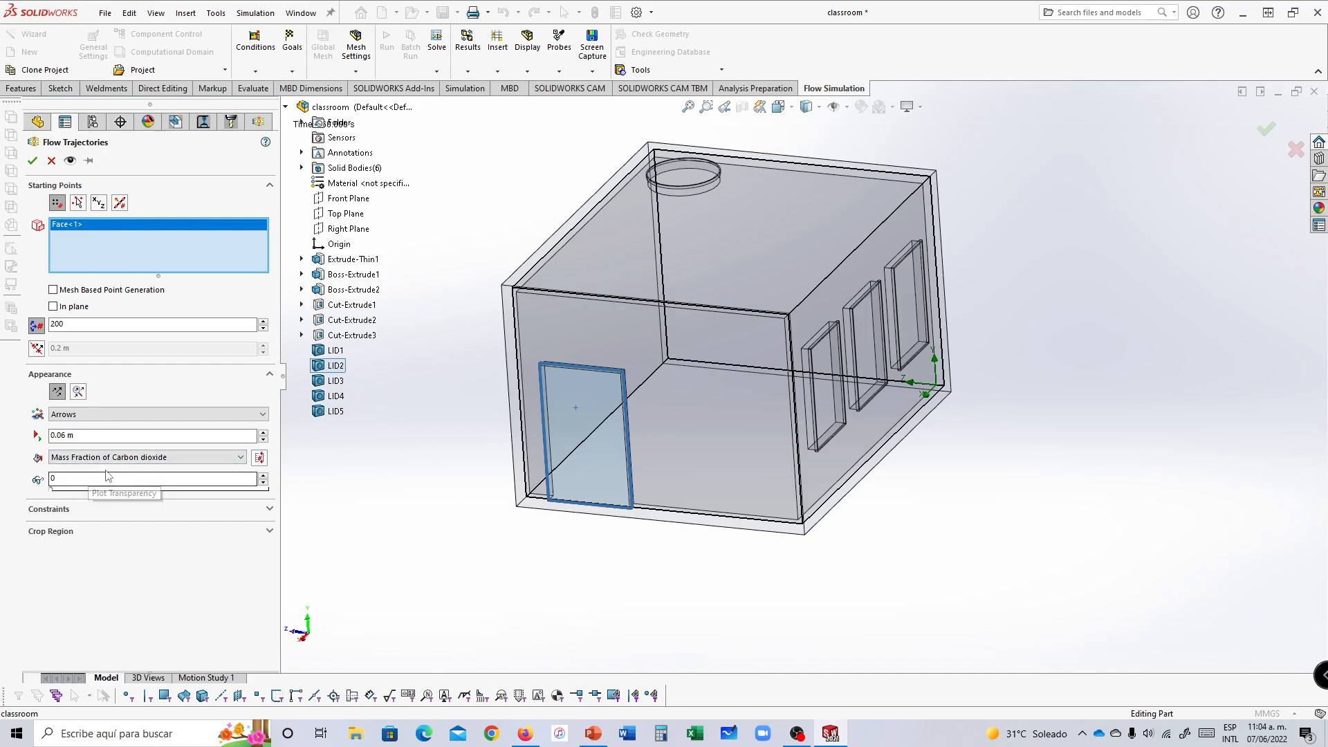
Step: Preview the flow trajectories, show their range limits, set the maximum to 0.0009 and accept the plot
{"action": "left_click", "coordinate": [70, 162]}
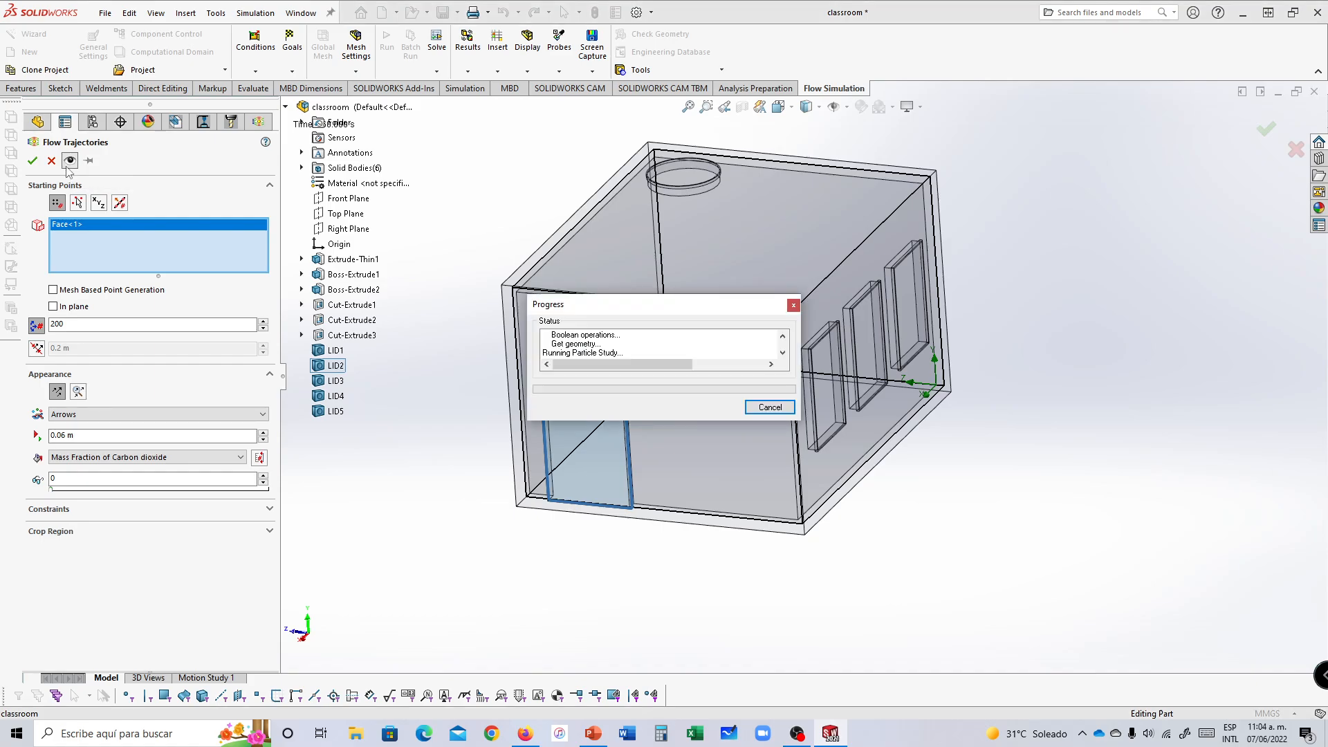
{"action": "mouse_move", "coordinate": [959, 424]}
{"action": "middle_mouse_down"}
{"action": "mouse_move", "coordinate": [959, 352]}
{"action": "mouse_move", "coordinate": [959, 423]}
{"action": "middle_mouse_up"}
{"action": "left_click", "coordinate": [260, 457]}
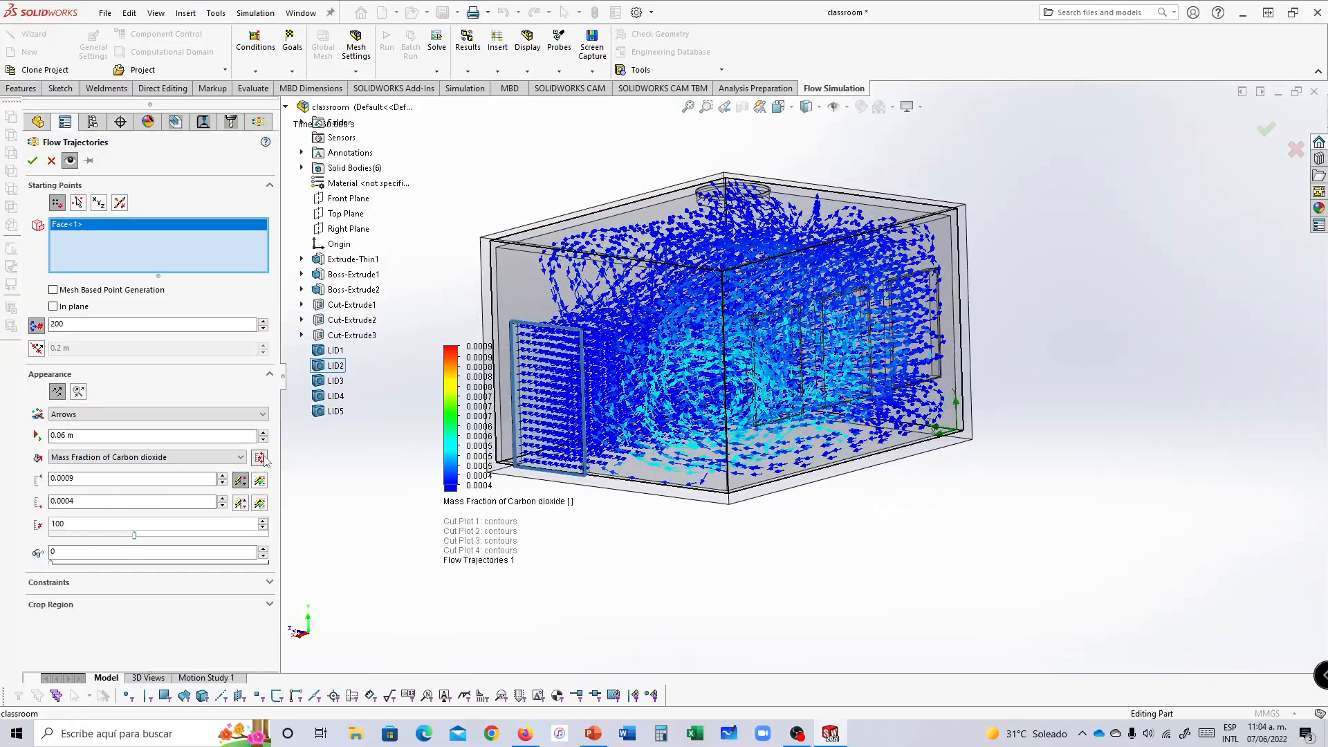
{"action": "left_click", "coordinate": [134, 482]}
{"action": "type", "text": "9"}
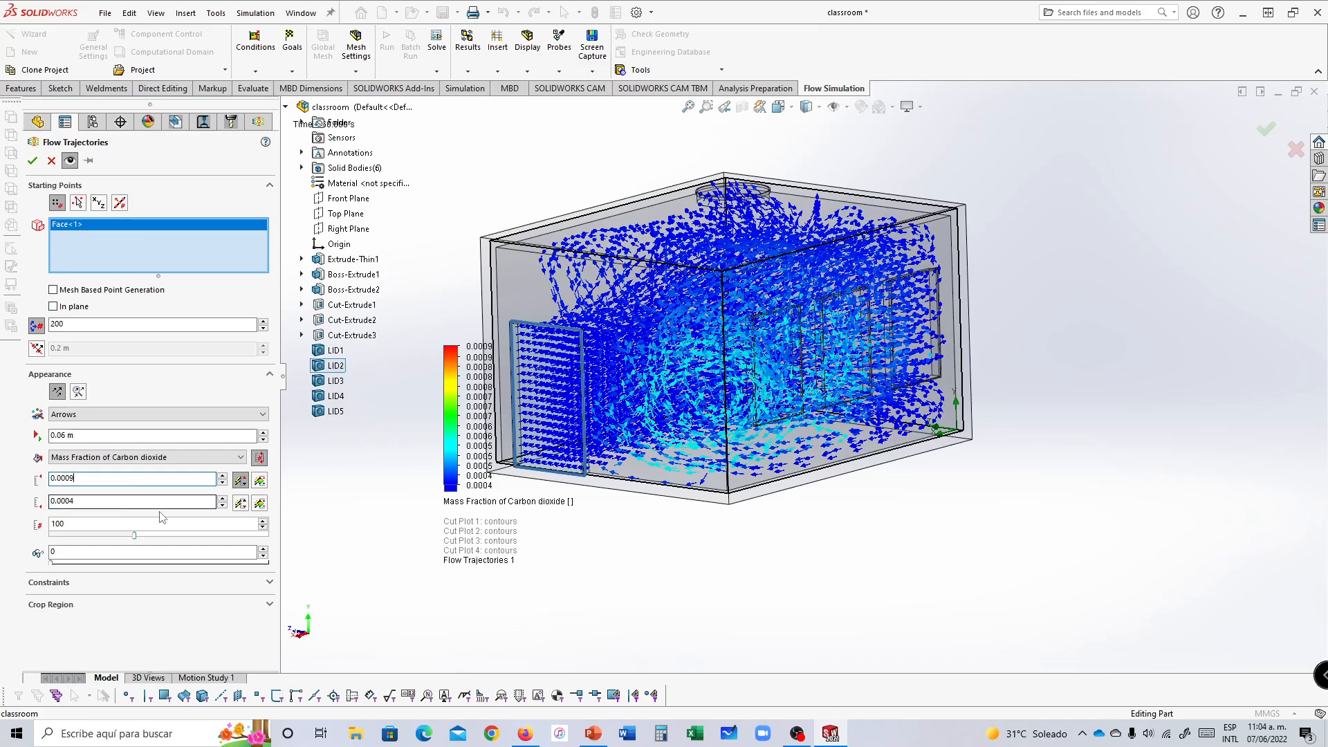
{"action": "left_click", "coordinate": [32, 161]}
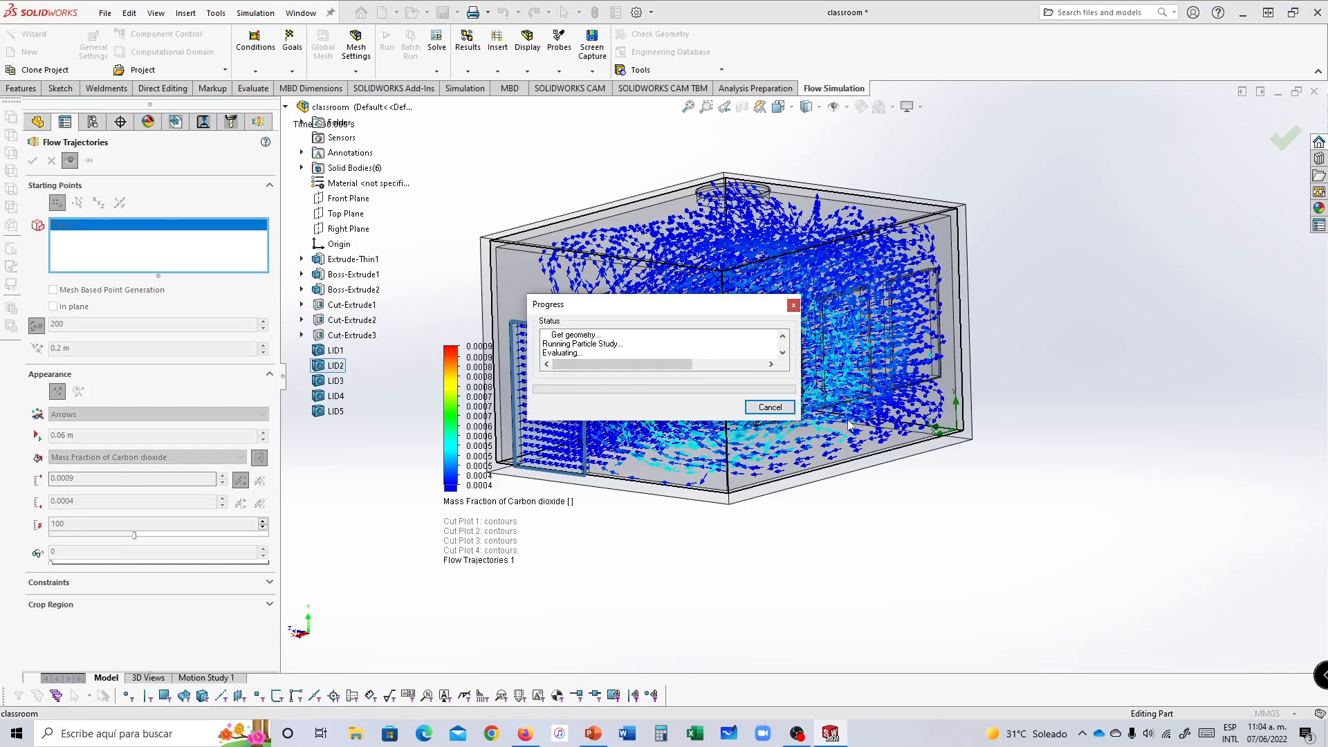
{"action": "middle_click_drag", "start_coordinate": [731, 404], "coordinate": [746, 417]}
{"action": "key", "text": "Escape"}
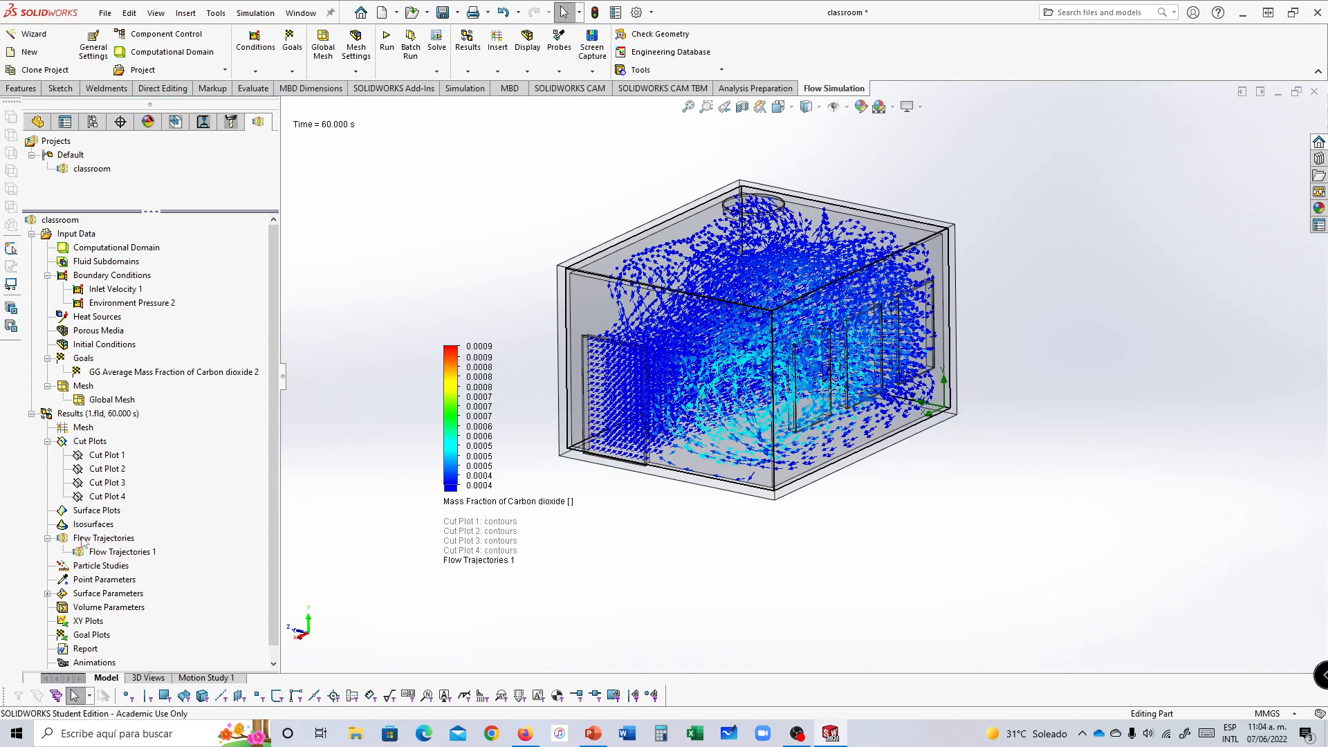
Step: Load the 5 s time moment of the results for the flow trajectories
{"action": "right_click", "coordinate": [77, 415]}
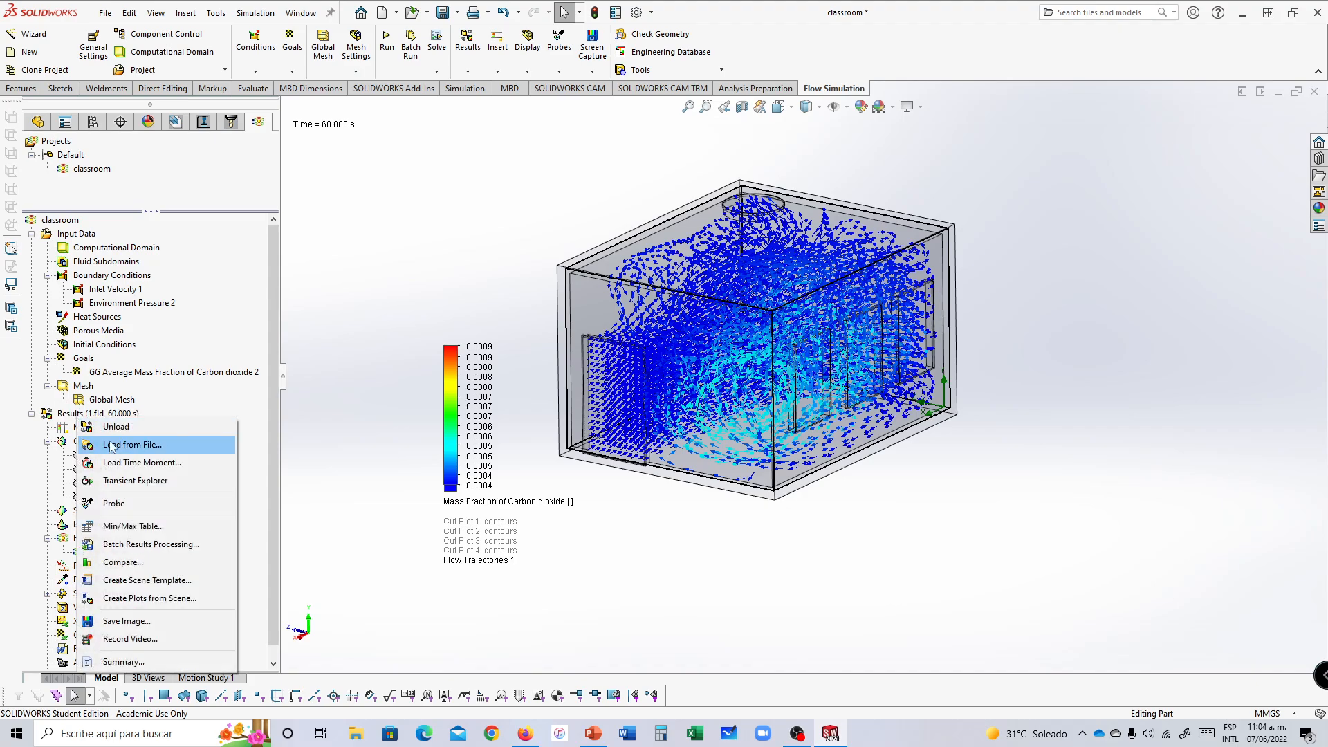
{"action": "left_click", "coordinate": [132, 462]}
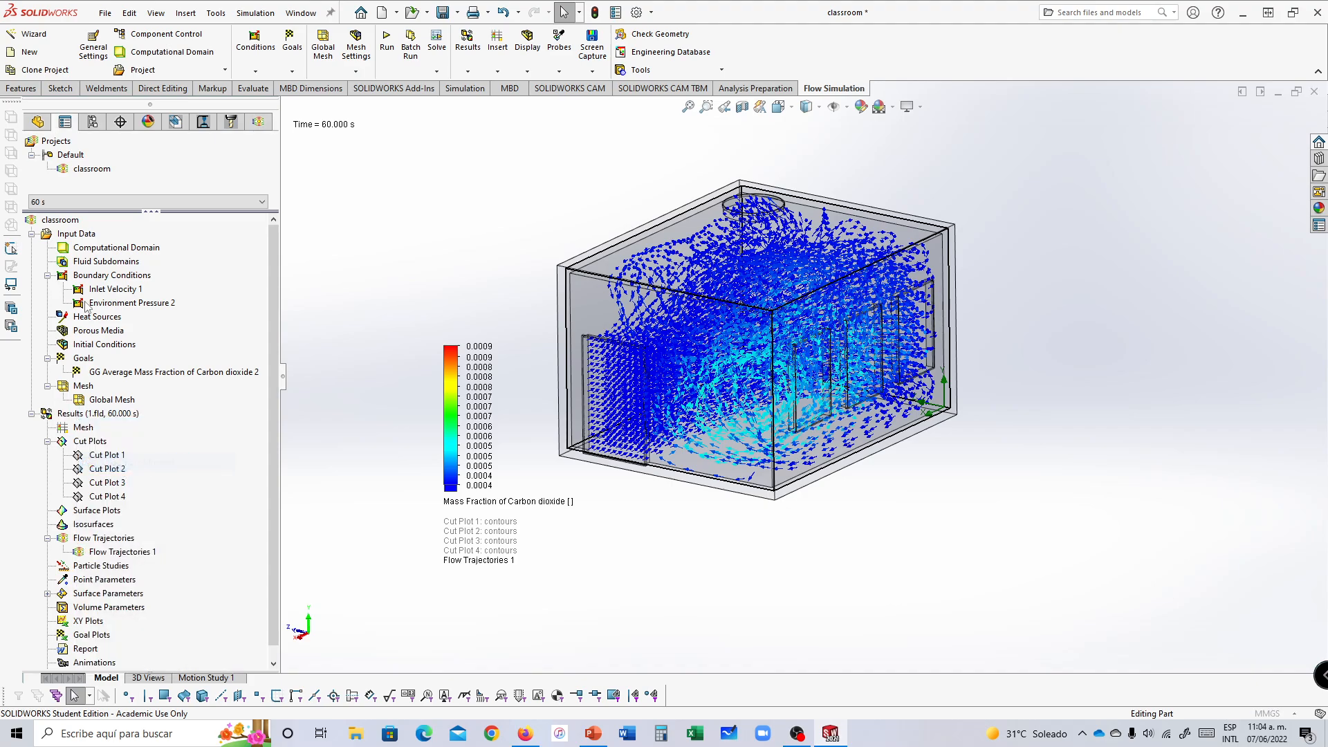
{"action": "left_click", "coordinate": [59, 201]}
{"action": "left_click", "coordinate": [56, 223]}
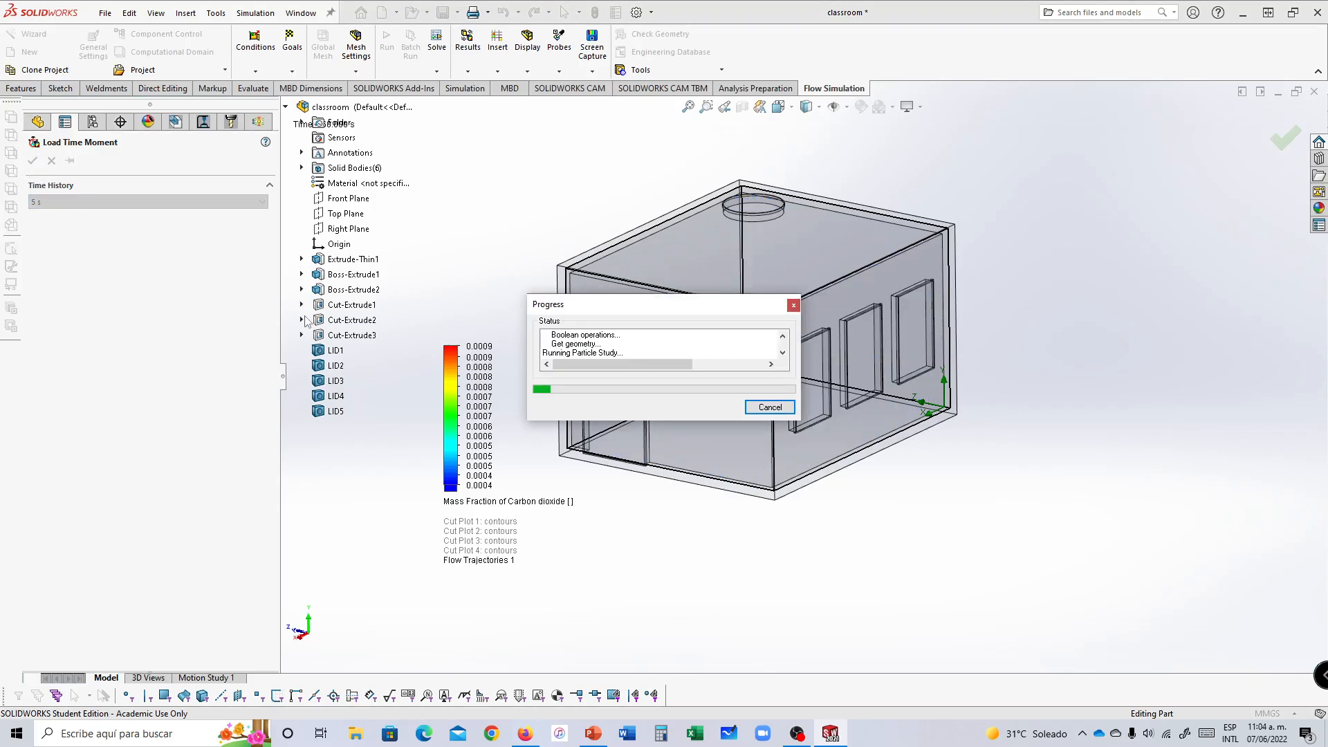
Step: Examine the 5 s flow trajectories around the door, the circular ceiling opening and the windows
{"action": "middle_click_drag", "start_coordinate": [978, 465], "coordinate": [1151, 520]}
{"action": "scroll", "coordinate": [736, 376], "scroll_direction": "up", "scroll_amount": 5}
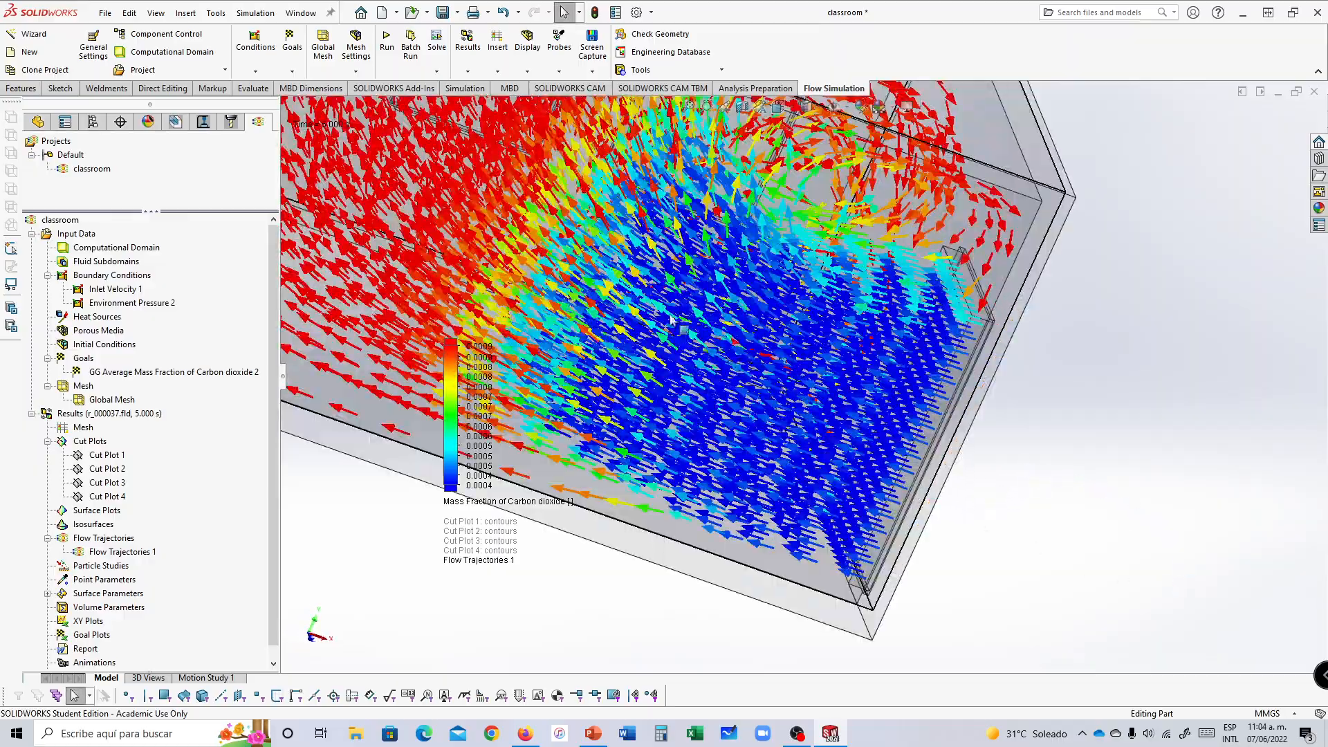
{"action": "scroll", "coordinate": [735, 376], "scroll_direction": "up", "scroll_amount": 4}
{"action": "middle_click_drag", "start_coordinate": [886, 386], "coordinate": [764, 408]}
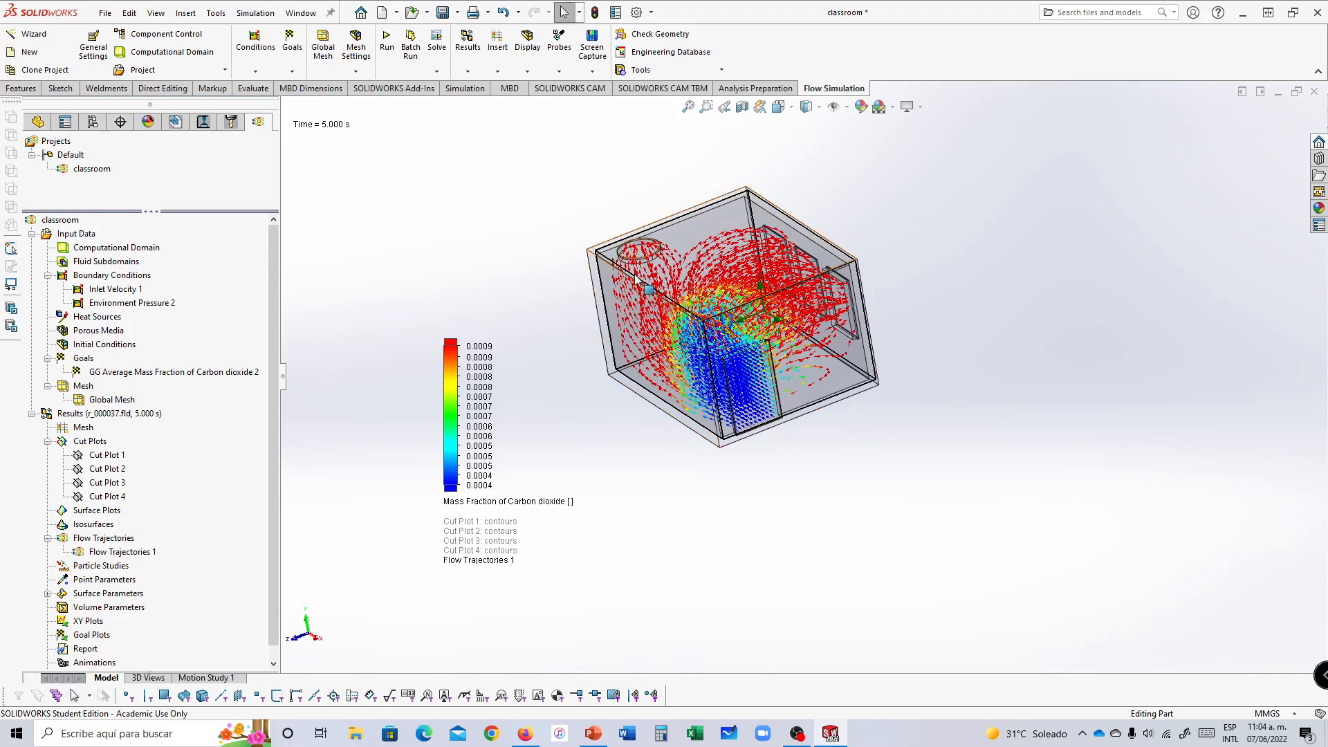
{"action": "scroll", "coordinate": [626, 233], "scroll_direction": "down", "scroll_amount": 6}
{"action": "scroll", "coordinate": [749, 275], "scroll_direction": "up", "scroll_amount": 8}
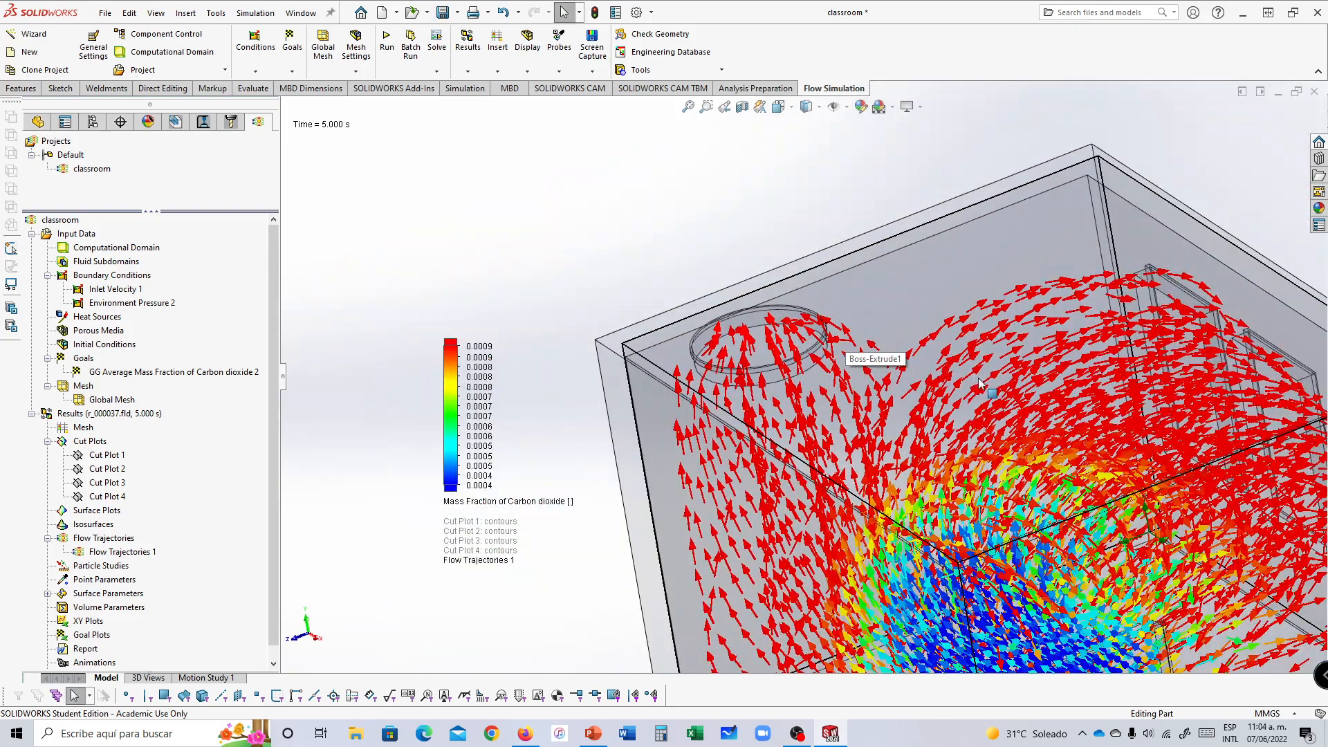
{"action": "scroll", "coordinate": [878, 460], "scroll_direction": "down", "scroll_amount": 6}
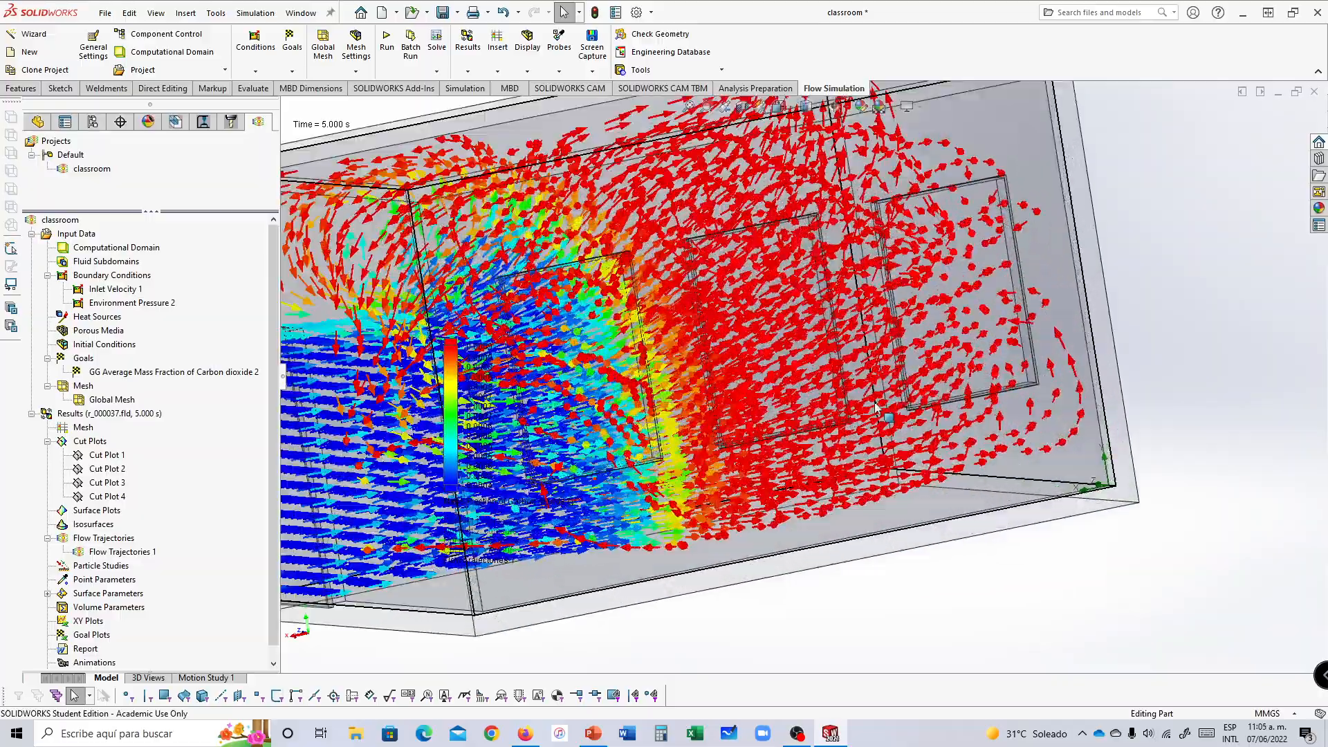
{"action": "scroll", "coordinate": [934, 291], "scroll_direction": "down", "scroll_amount": 4}
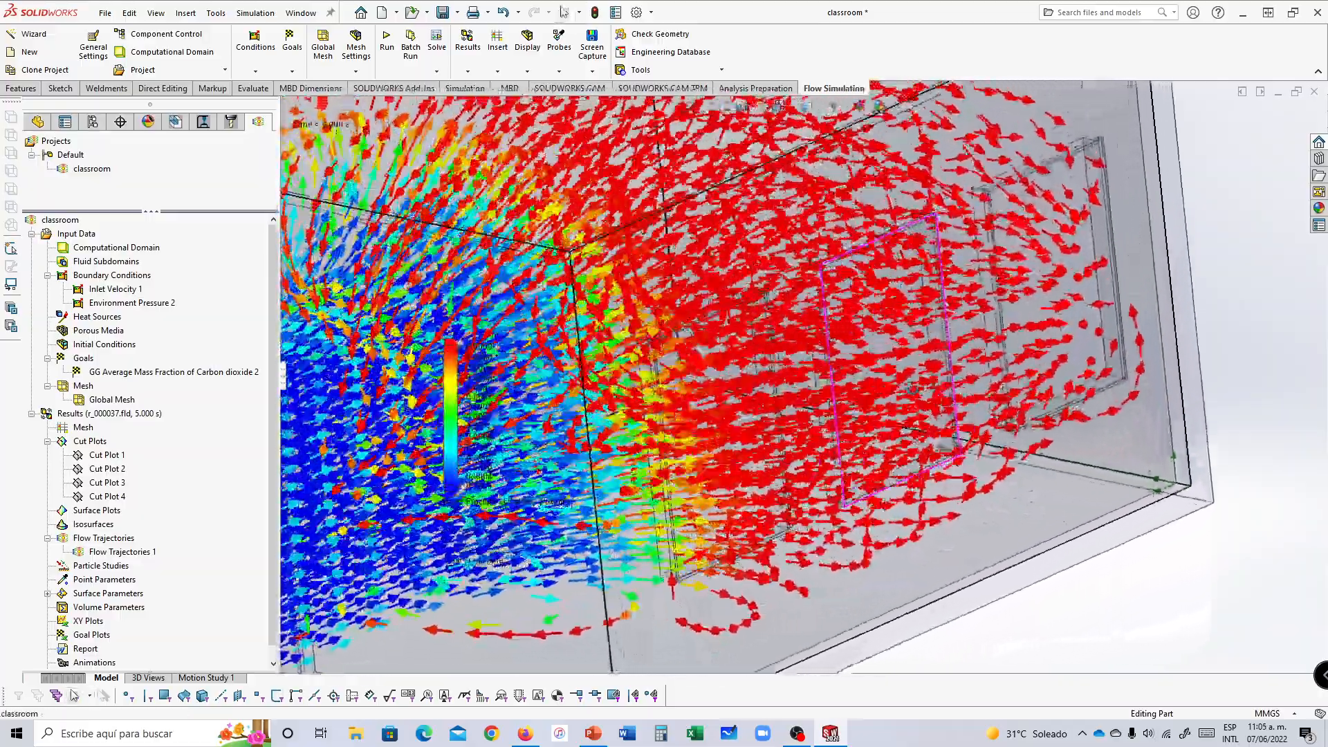
{"action": "scroll", "coordinate": [913, 389], "scroll_direction": "up", "scroll_amount": 6}
{"action": "middle_click_drag", "start_coordinate": [900, 410], "coordinate": [941, 401]}
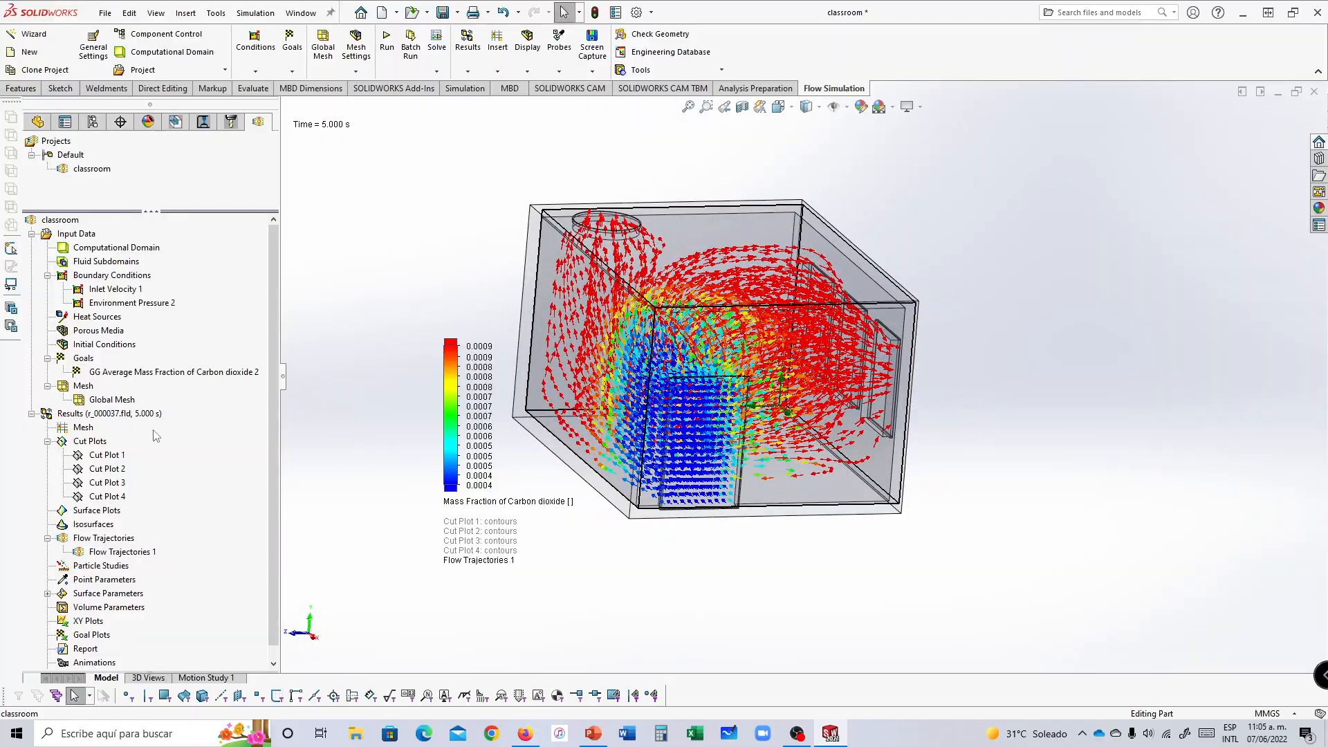
Step: Load the 30 s time moment and show the flow trajectories in an isometric view
{"action": "right_click", "coordinate": [71, 414]}
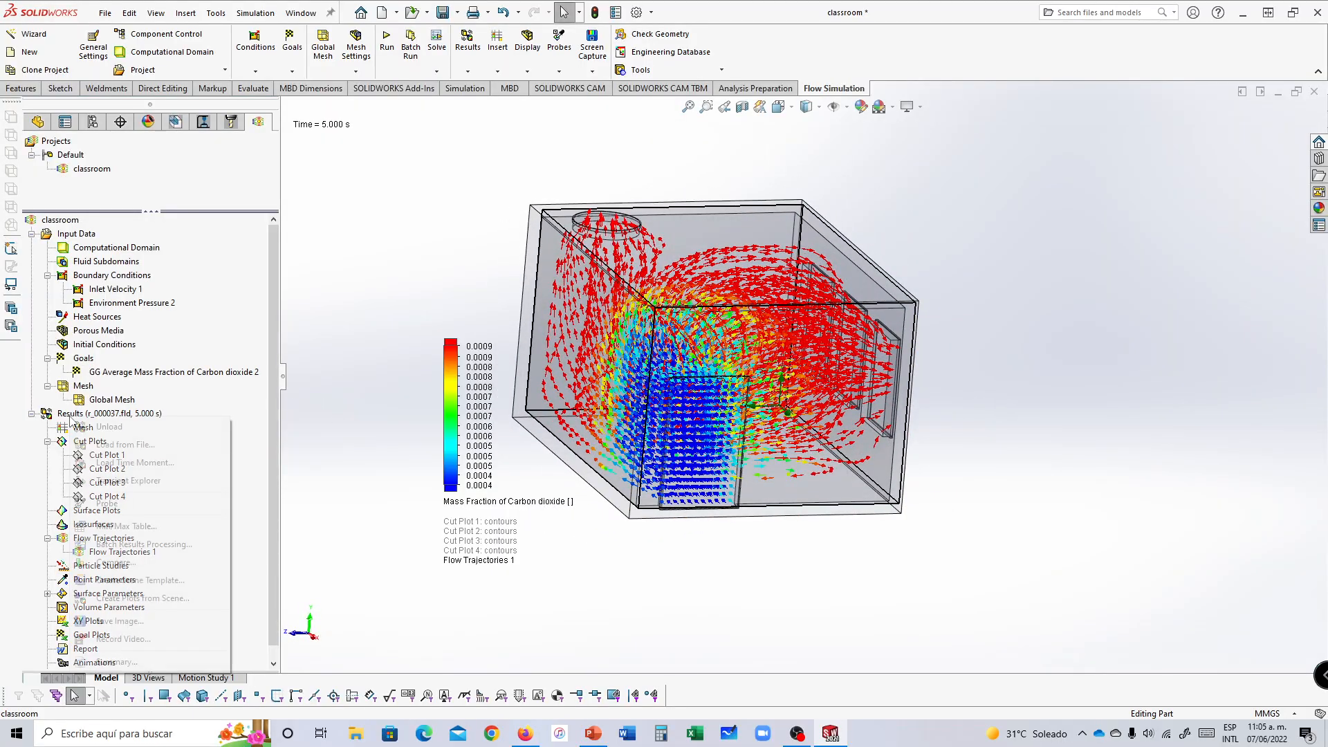
{"action": "left_click", "coordinate": [111, 467]}
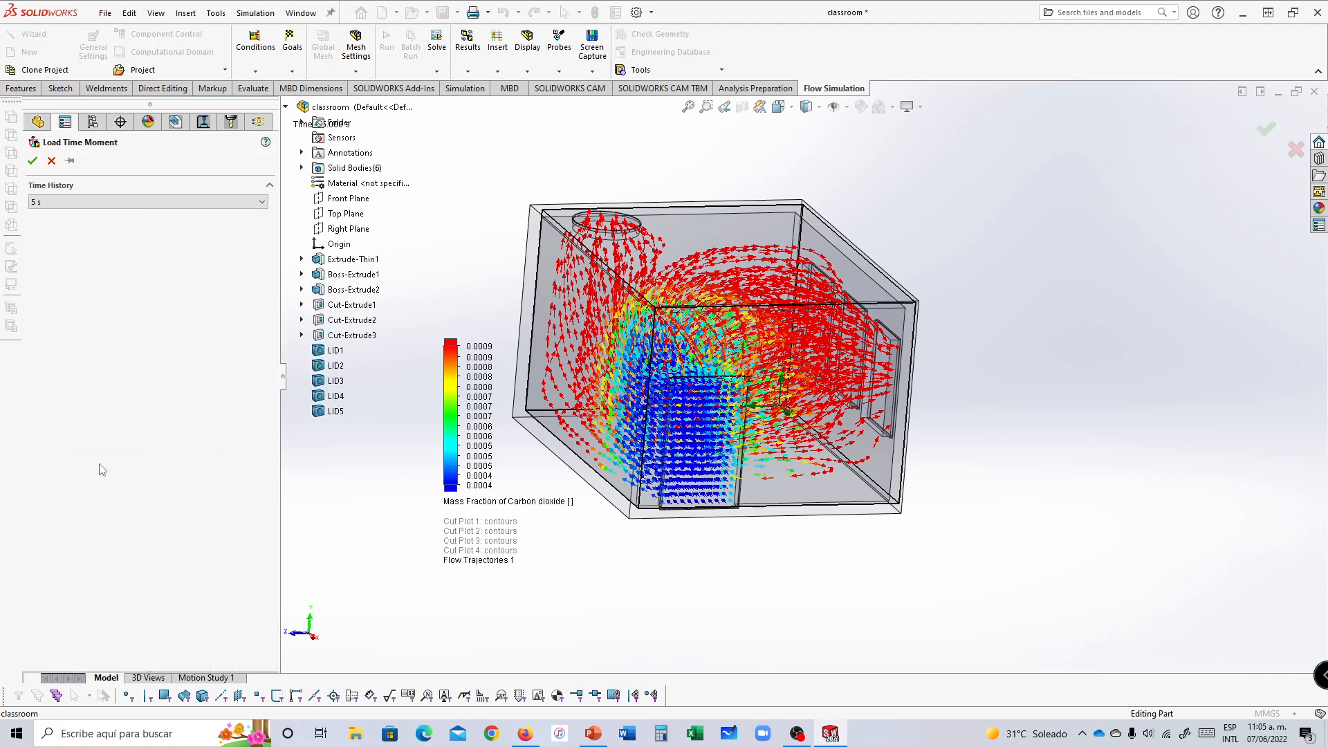
{"action": "left_click", "coordinate": [86, 202]}
{"action": "left_click", "coordinate": [54, 268]}
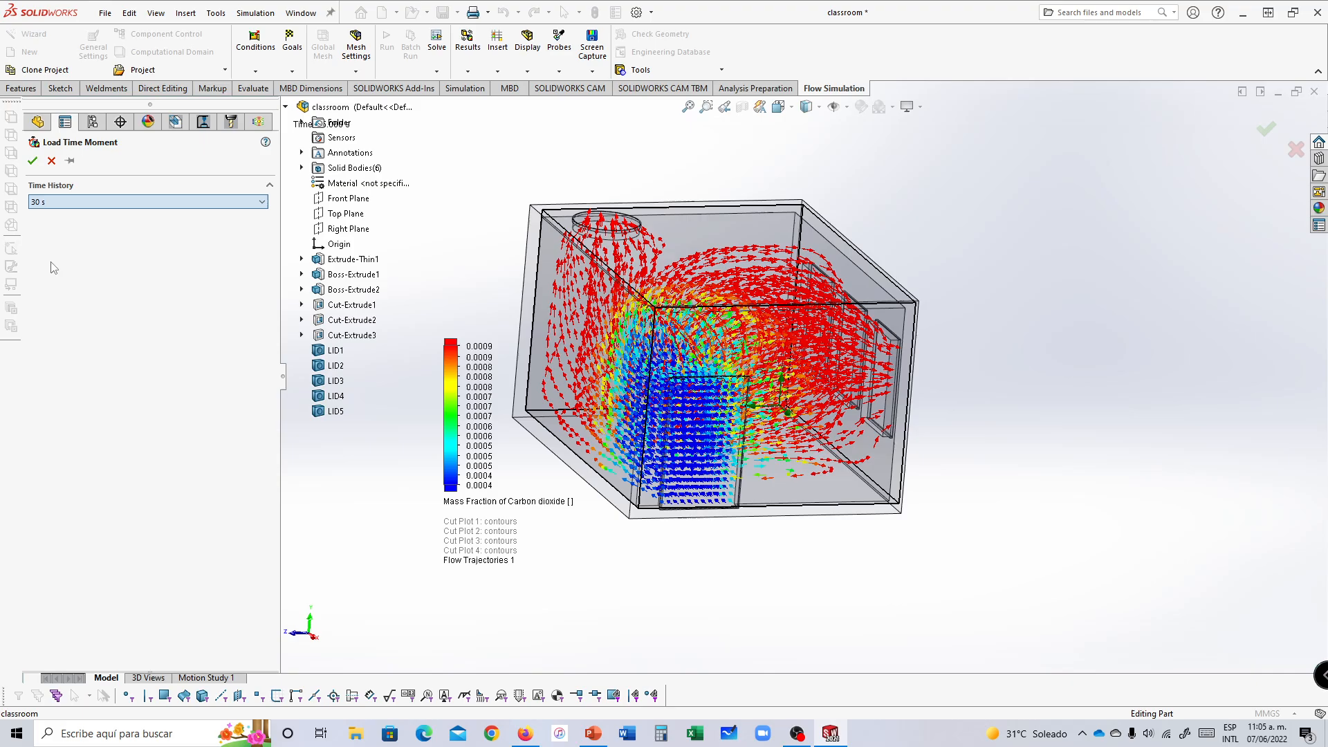
{"action": "left_click", "coordinate": [32, 160]}
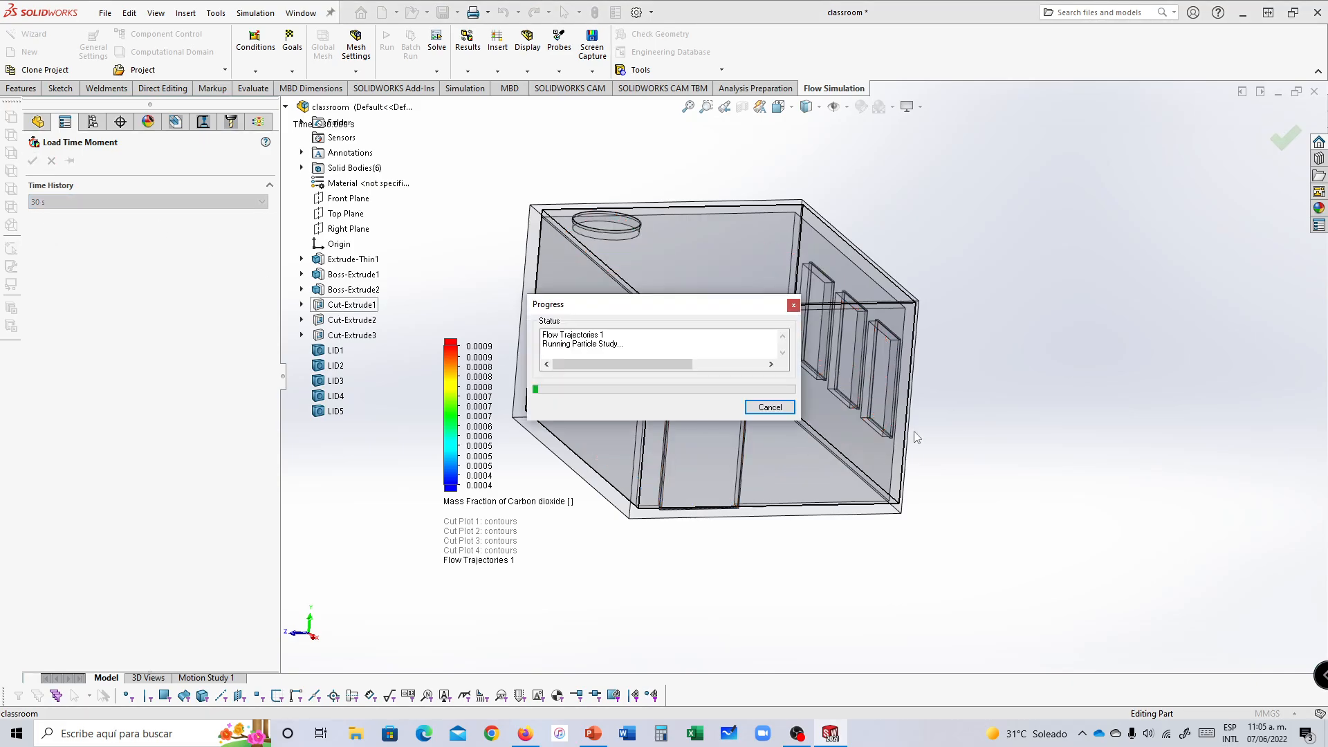
{"action": "middle_click_drag", "start_coordinate": [970, 438], "coordinate": [1080, 557]}
{"action": "middle_click_drag", "start_coordinate": [907, 415], "coordinate": [677, 373]}
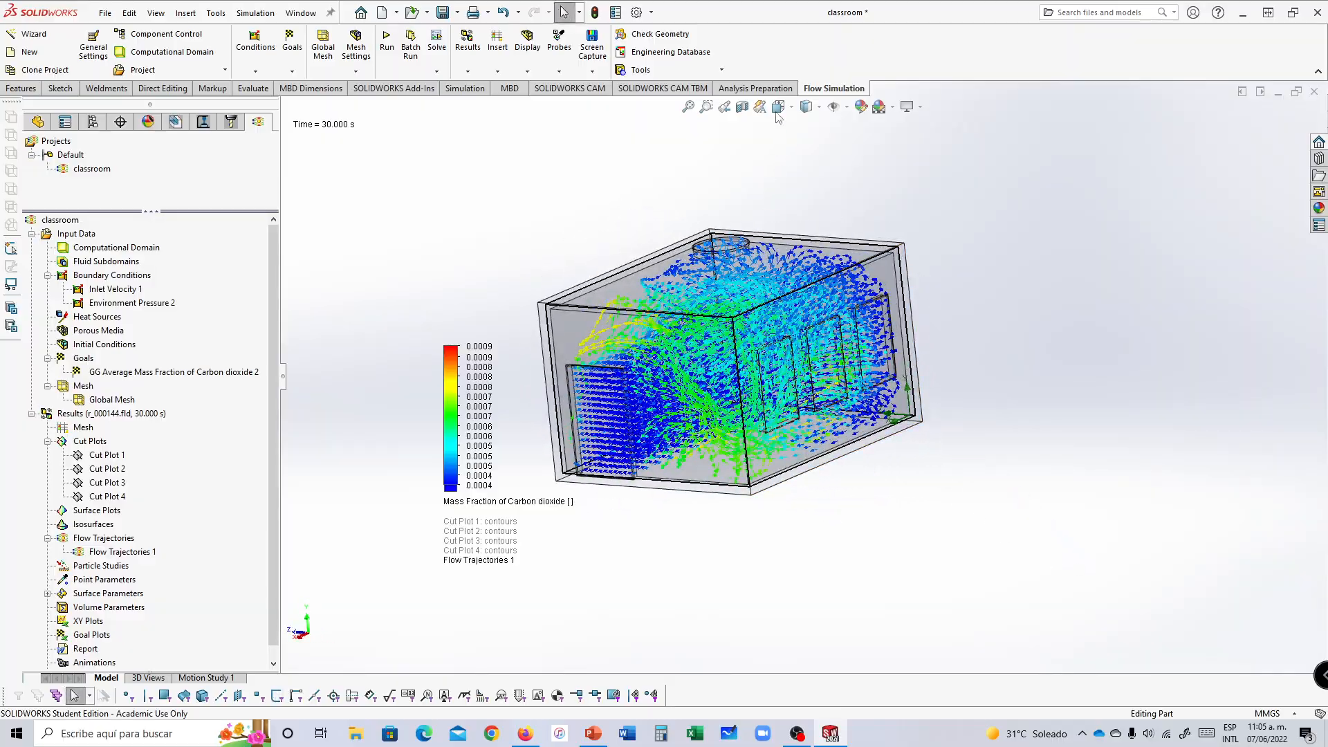
{"action": "left_click", "coordinate": [778, 108]}
{"action": "left_click", "coordinate": [783, 383]}
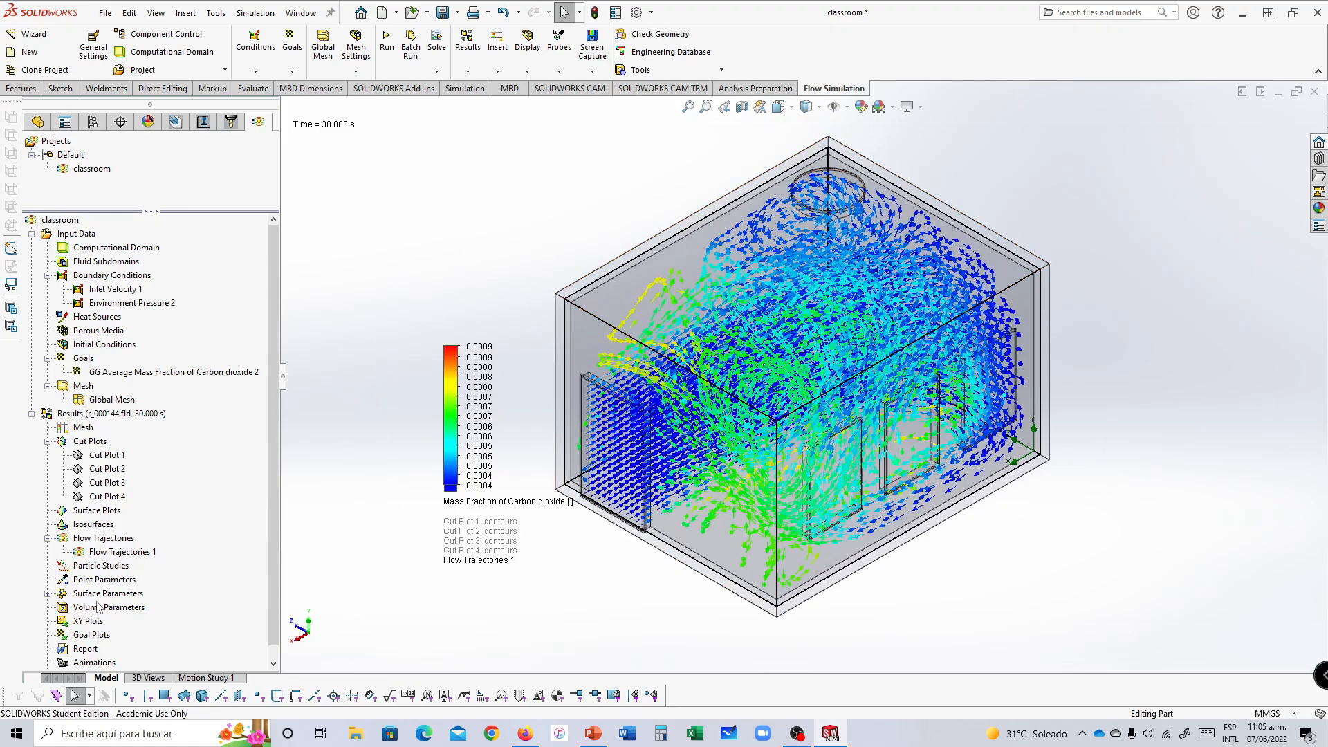
Step: Hide all flow trajectories in the results
{"action": "scroll", "coordinate": [127, 547], "scroll_direction": "down", "scroll_amount": 1}
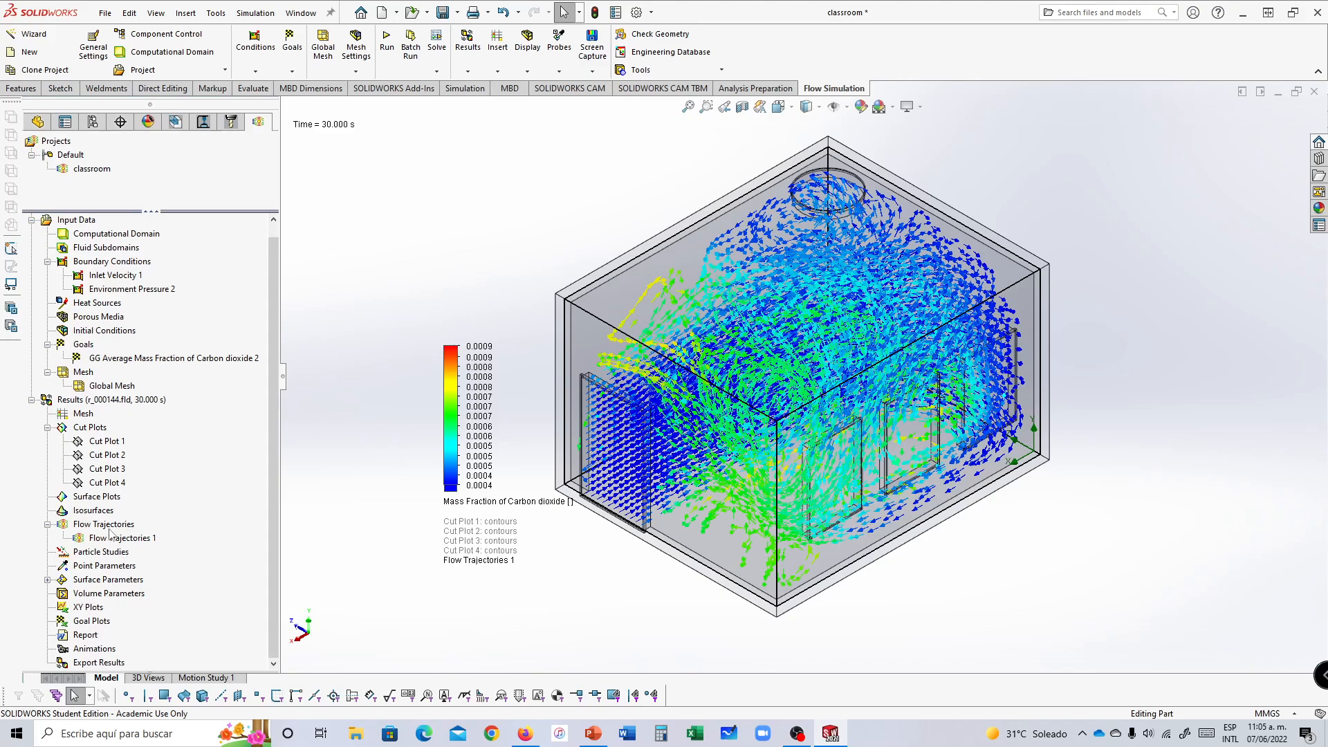
{"action": "right_click", "coordinate": [88, 527]}
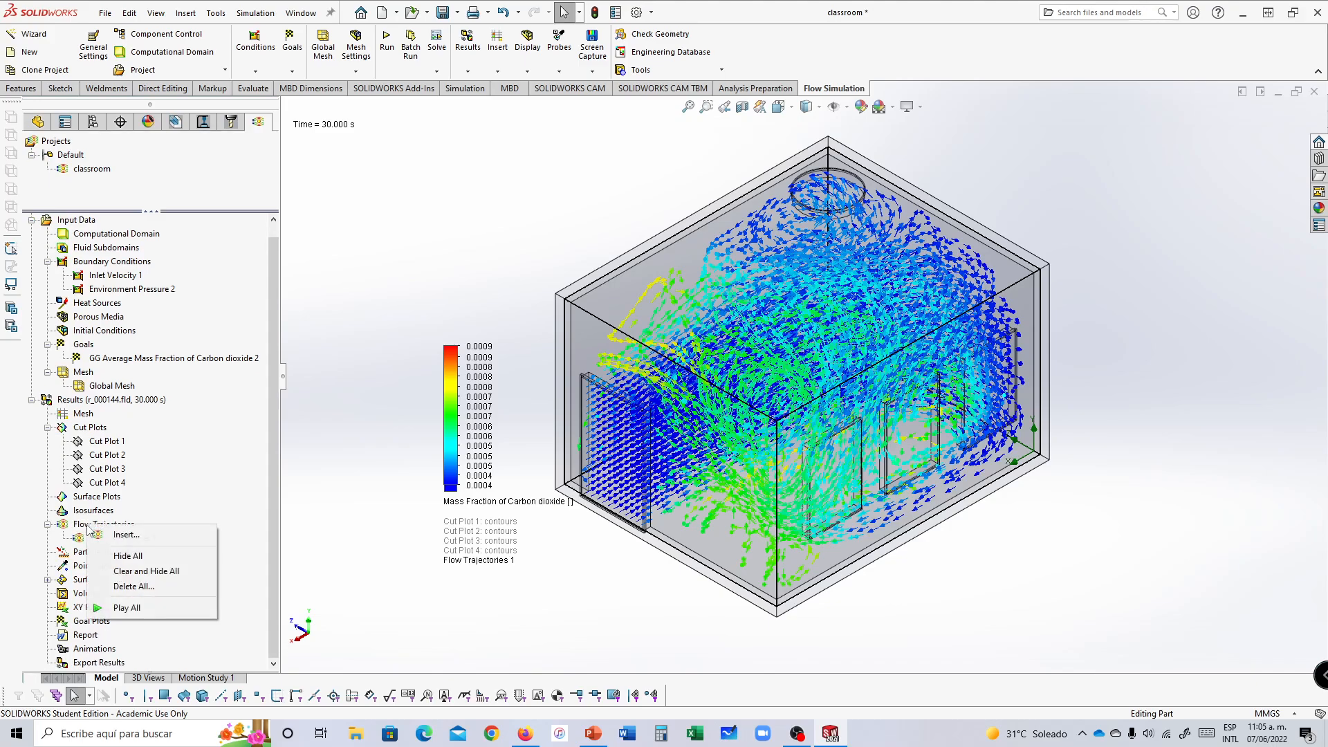
{"action": "left_click", "coordinate": [118, 554]}
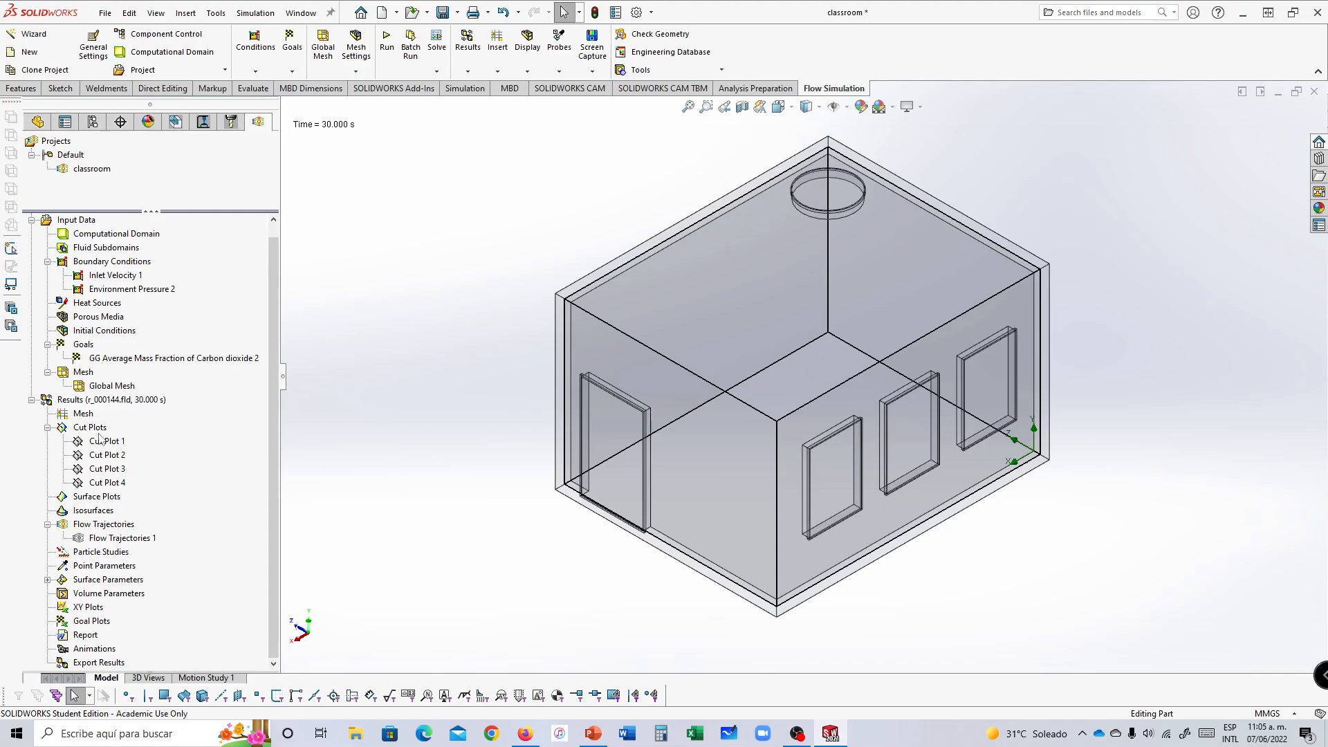
Step: In the calculation control options, enable periodic saving of the Transient Explorer parameters by iterations, with a period of 60
{"action": "scroll", "coordinate": [114, 460], "scroll_direction": "up", "scroll_amount": 1}
{"action": "right_click", "coordinate": [85, 415]}
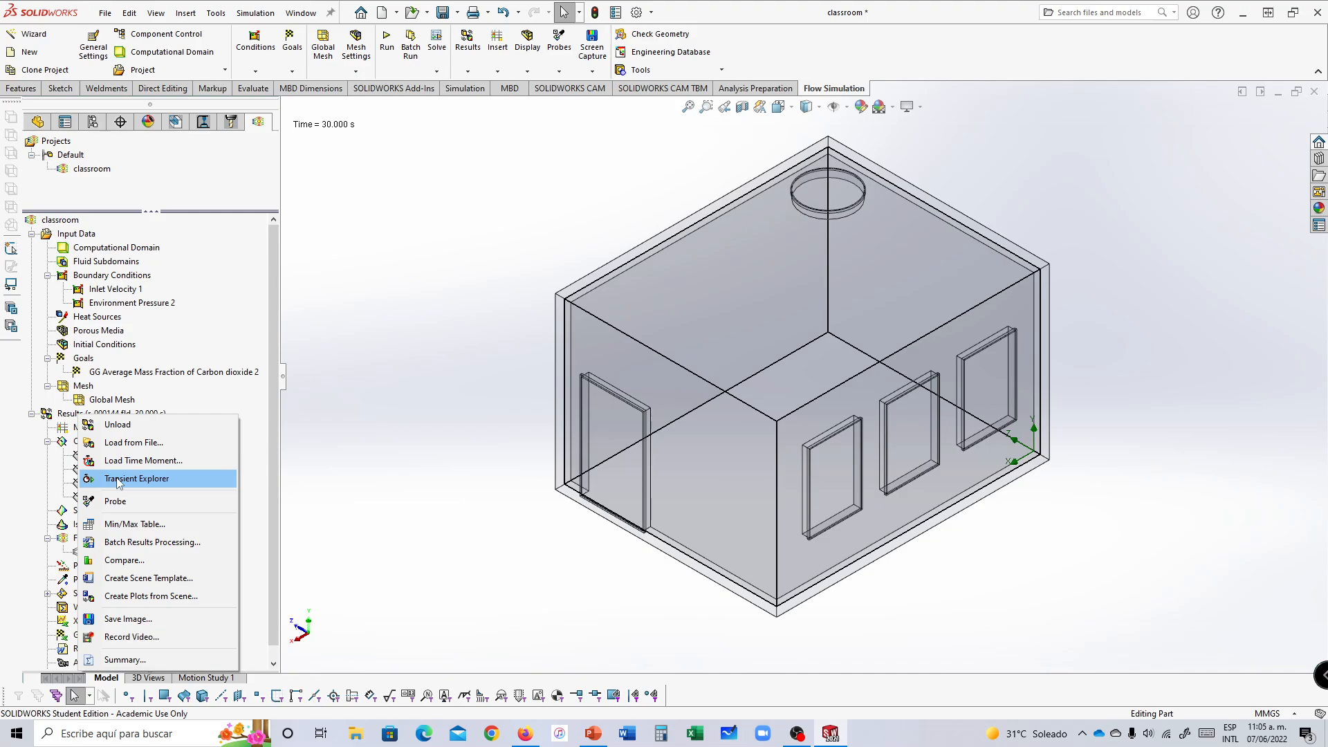
{"action": "right_click", "coordinate": [68, 235]}
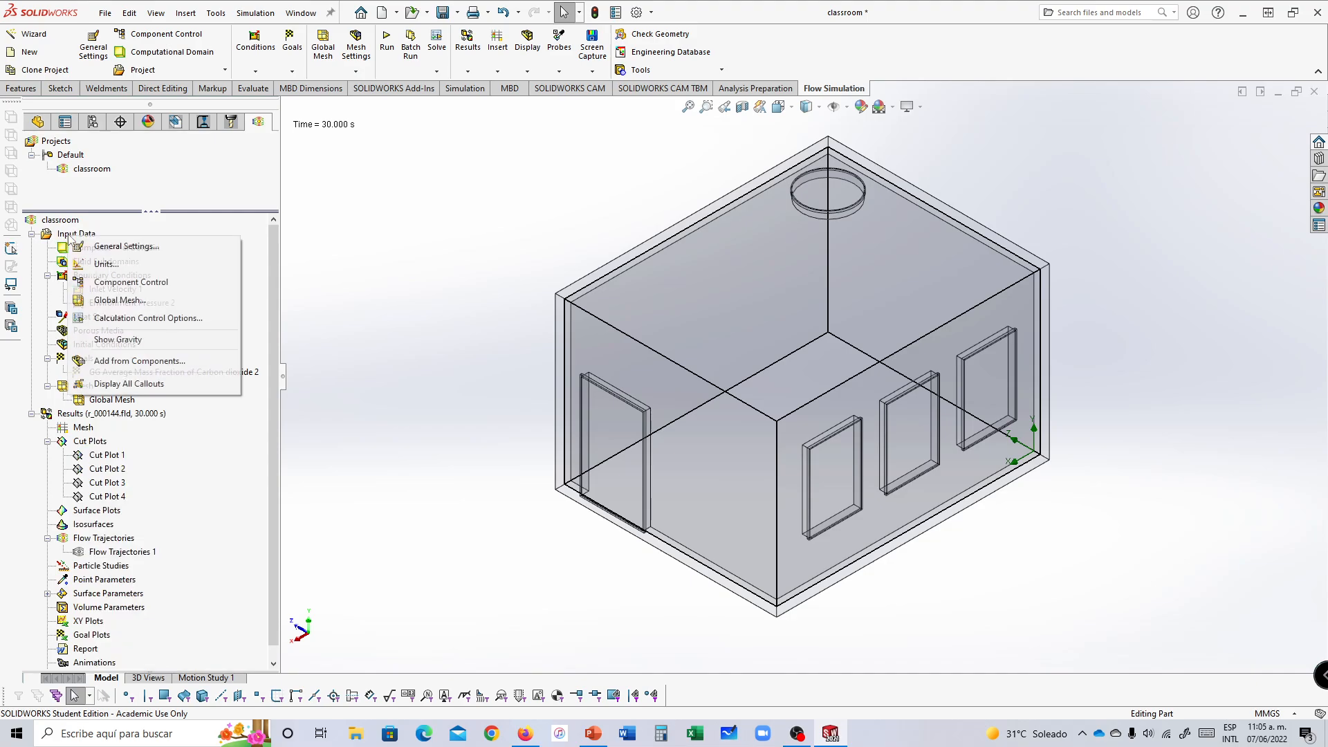
{"action": "left_click", "coordinate": [108, 319]}
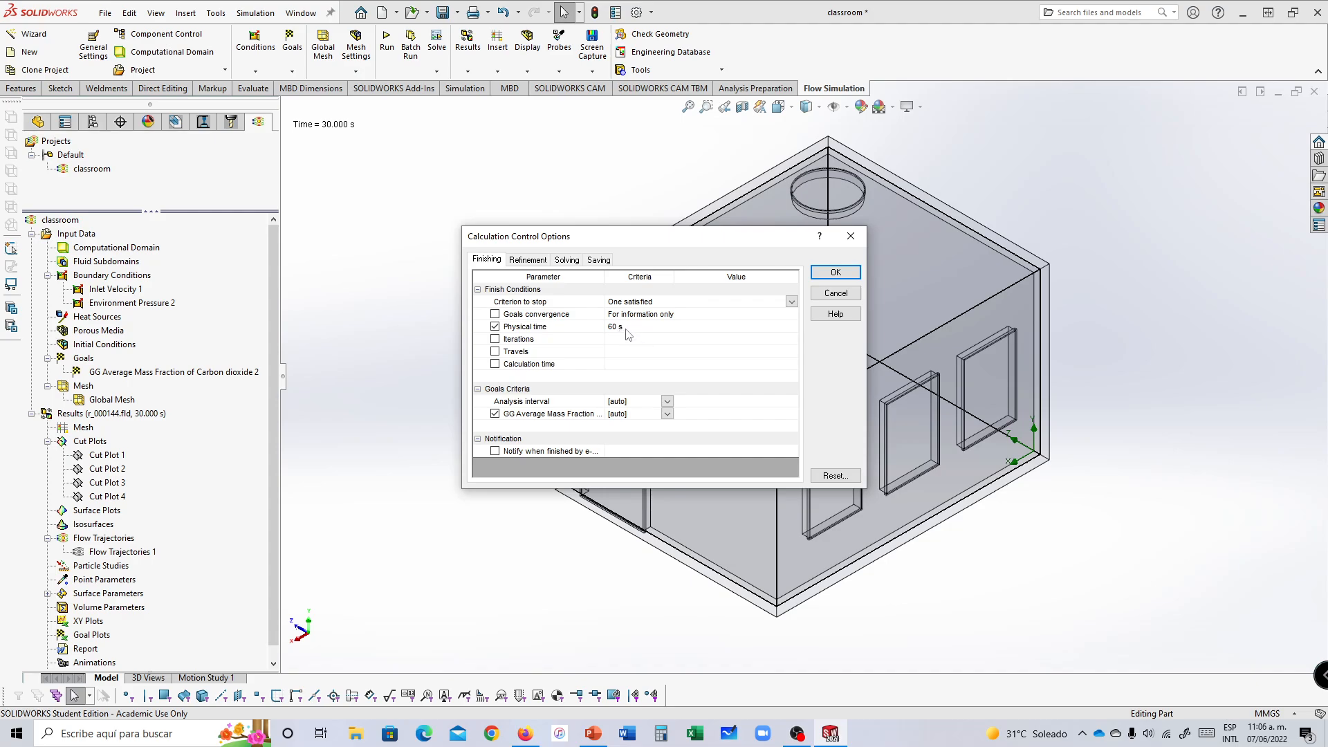
{"action": "left_click", "coordinate": [599, 260]}
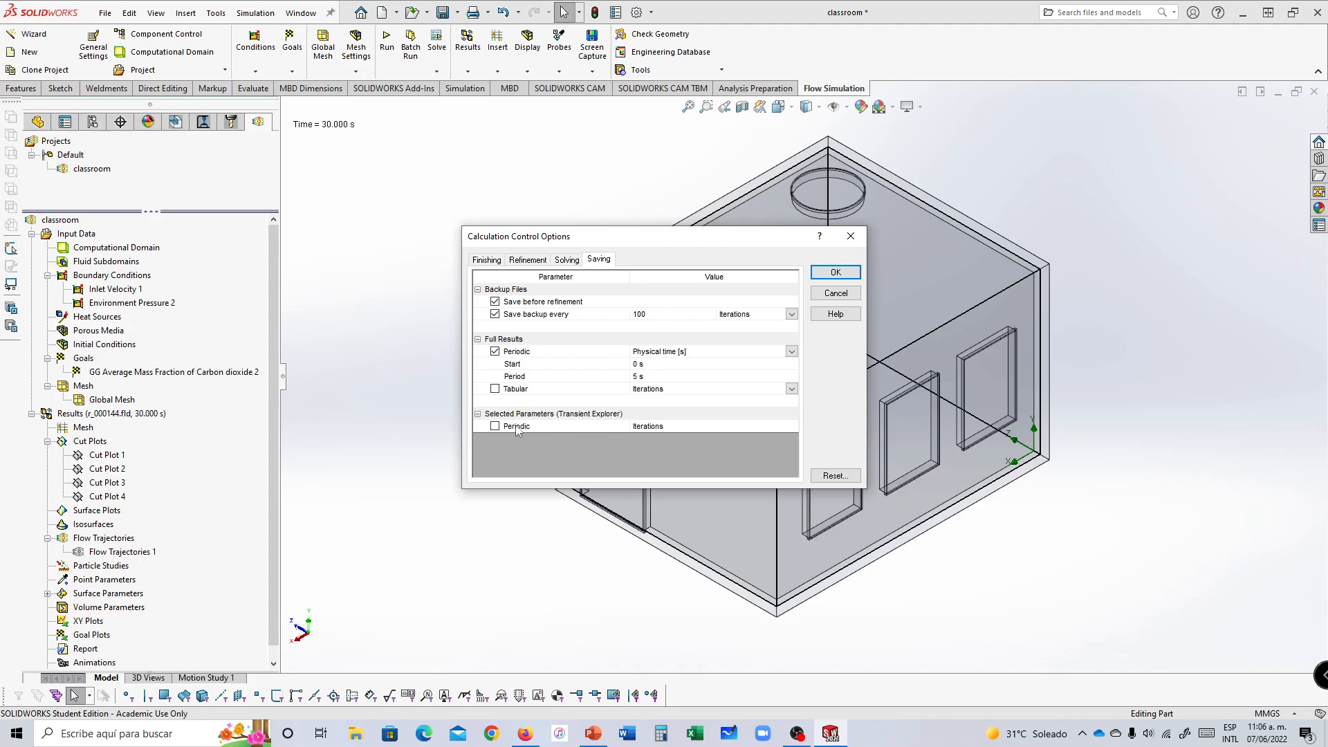
{"action": "left_click", "coordinate": [495, 428]}
{"action": "double_click", "coordinate": [646, 450]}
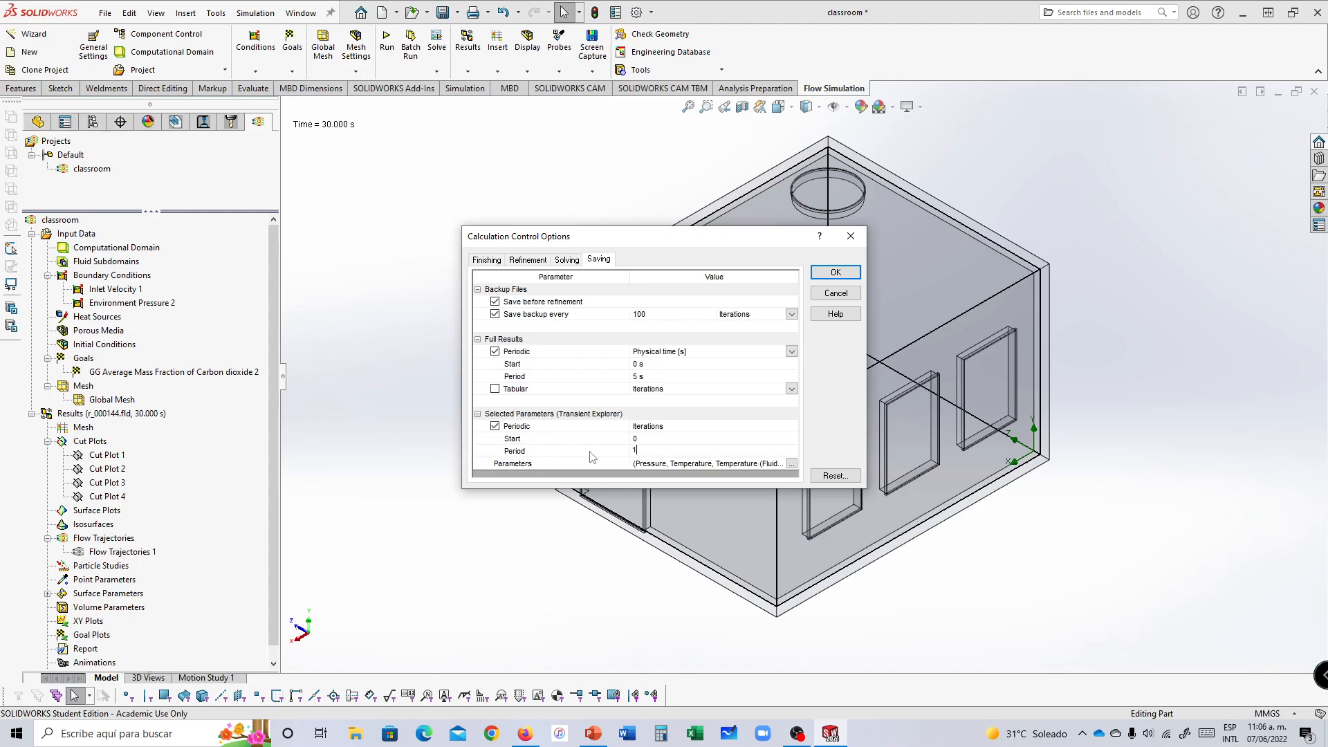
{"action": "left_click_drag", "start_coordinate": [641, 451], "coordinate": [612, 453]}
Step: Add Mass Fraction of Carbon dioxide to the parameters saved for the Transient Explorer and accept the calculation control options
{"action": "left_click", "coordinate": [791, 465]}
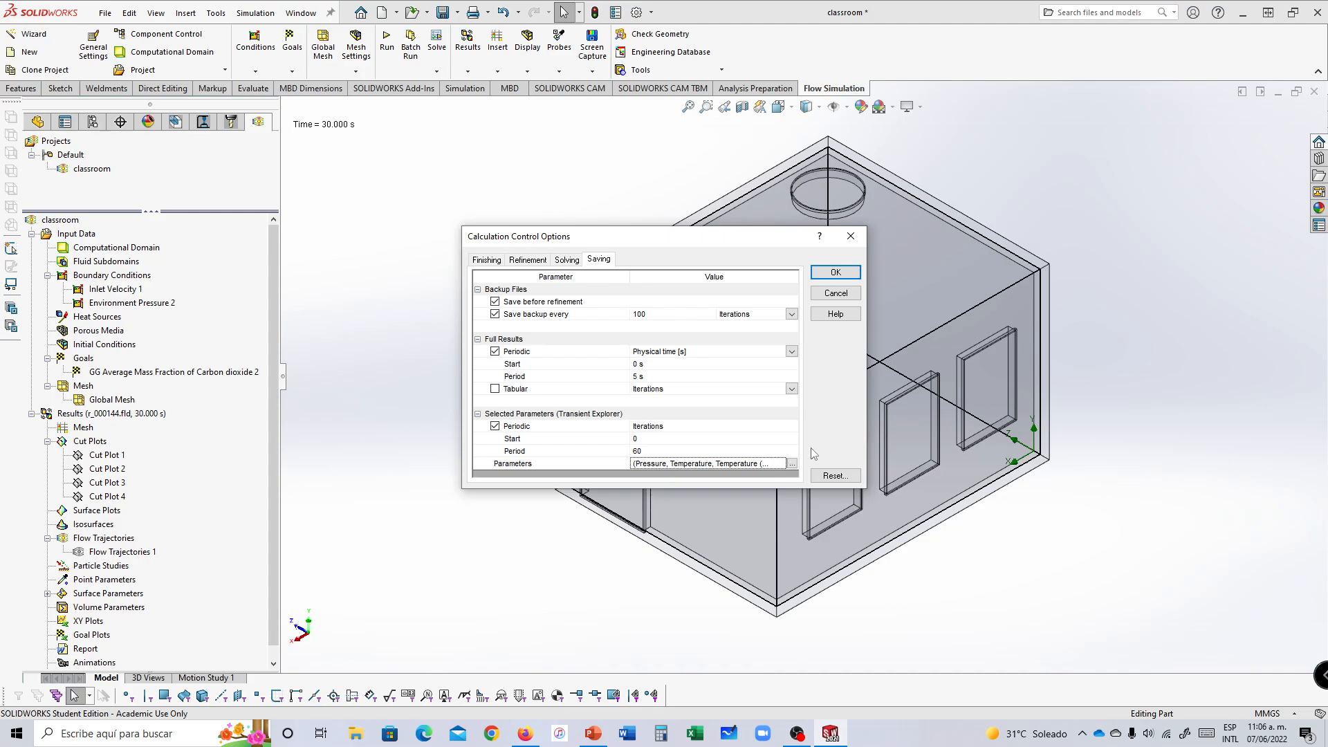
{"action": "left_click", "coordinate": [792, 465]}
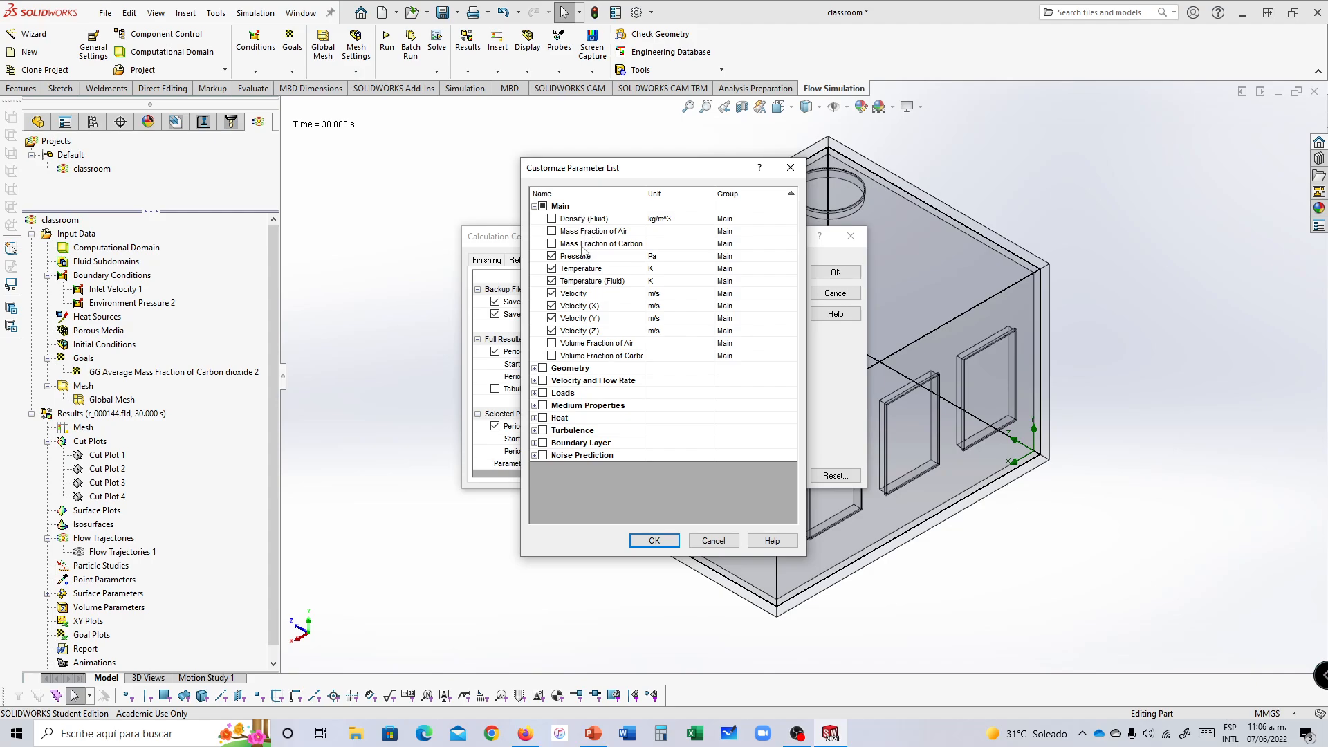
{"action": "left_click", "coordinate": [552, 244]}
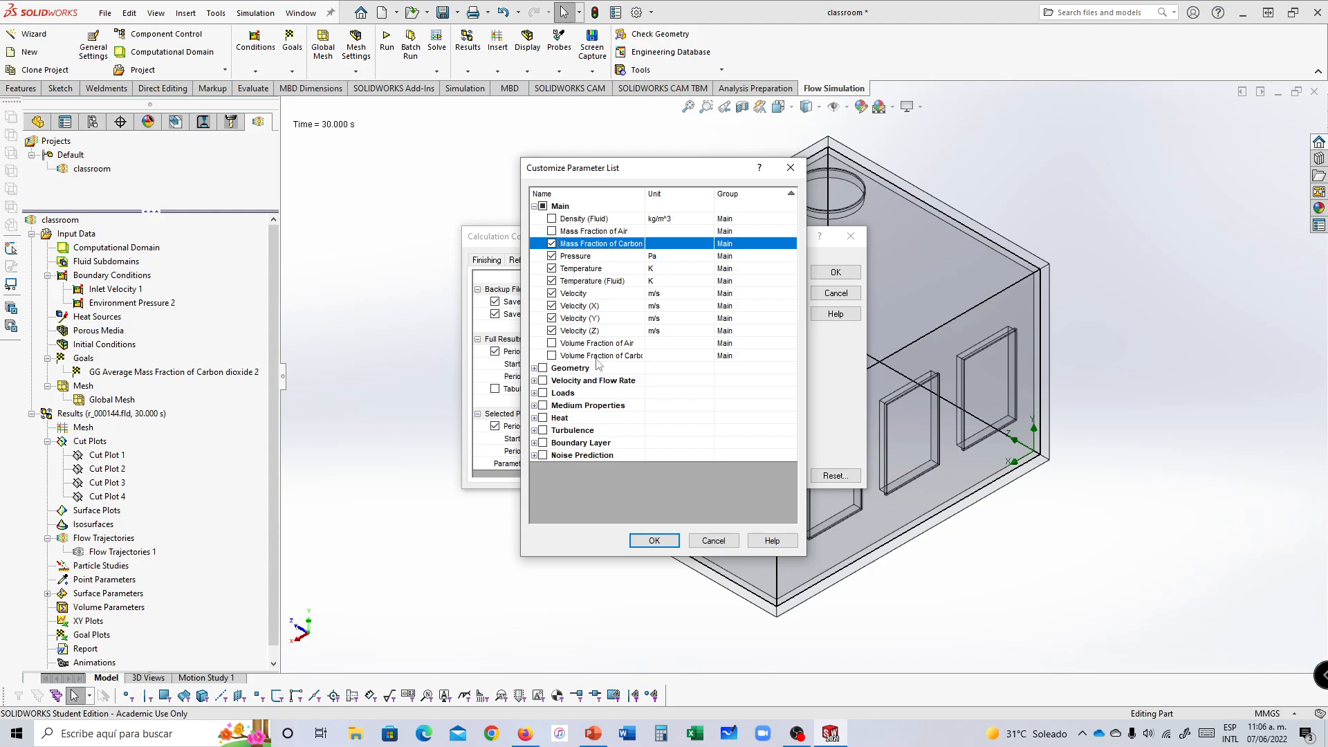
{"action": "left_click", "coordinate": [654, 541]}
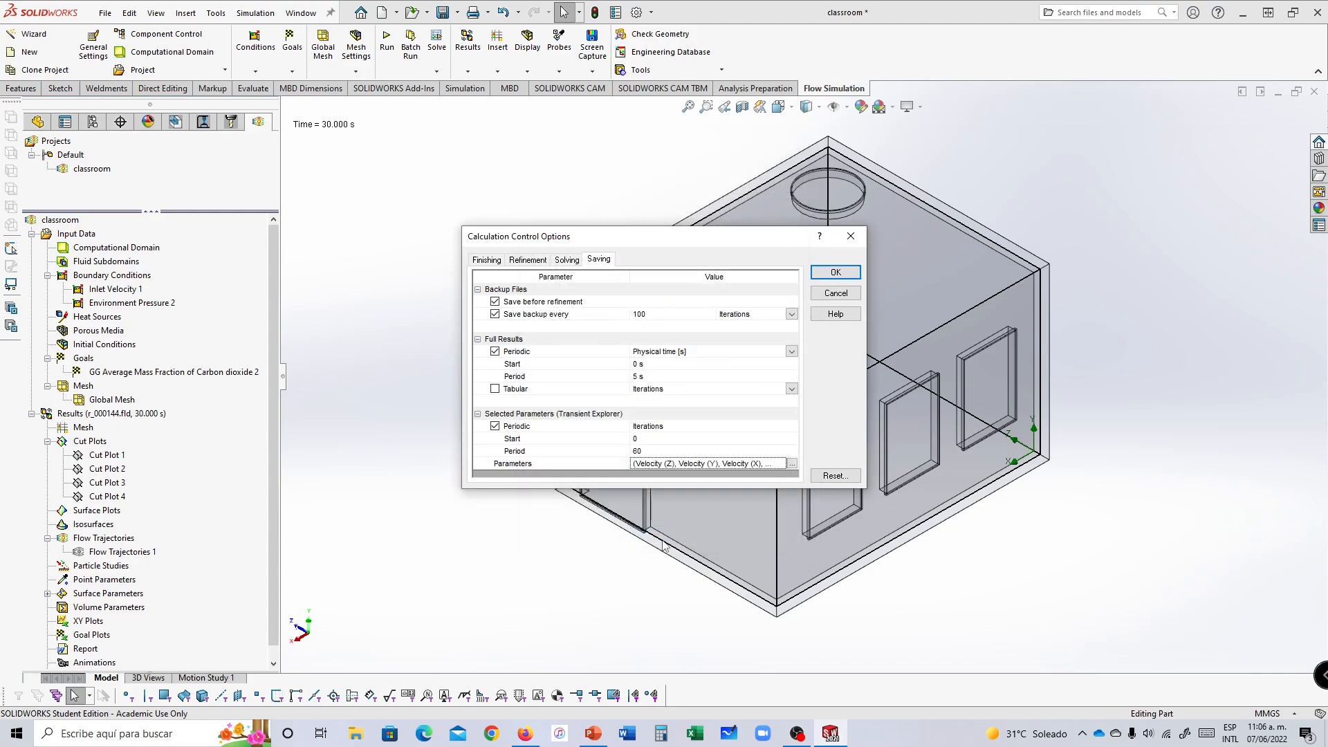
{"action": "left_click", "coordinate": [836, 272]}
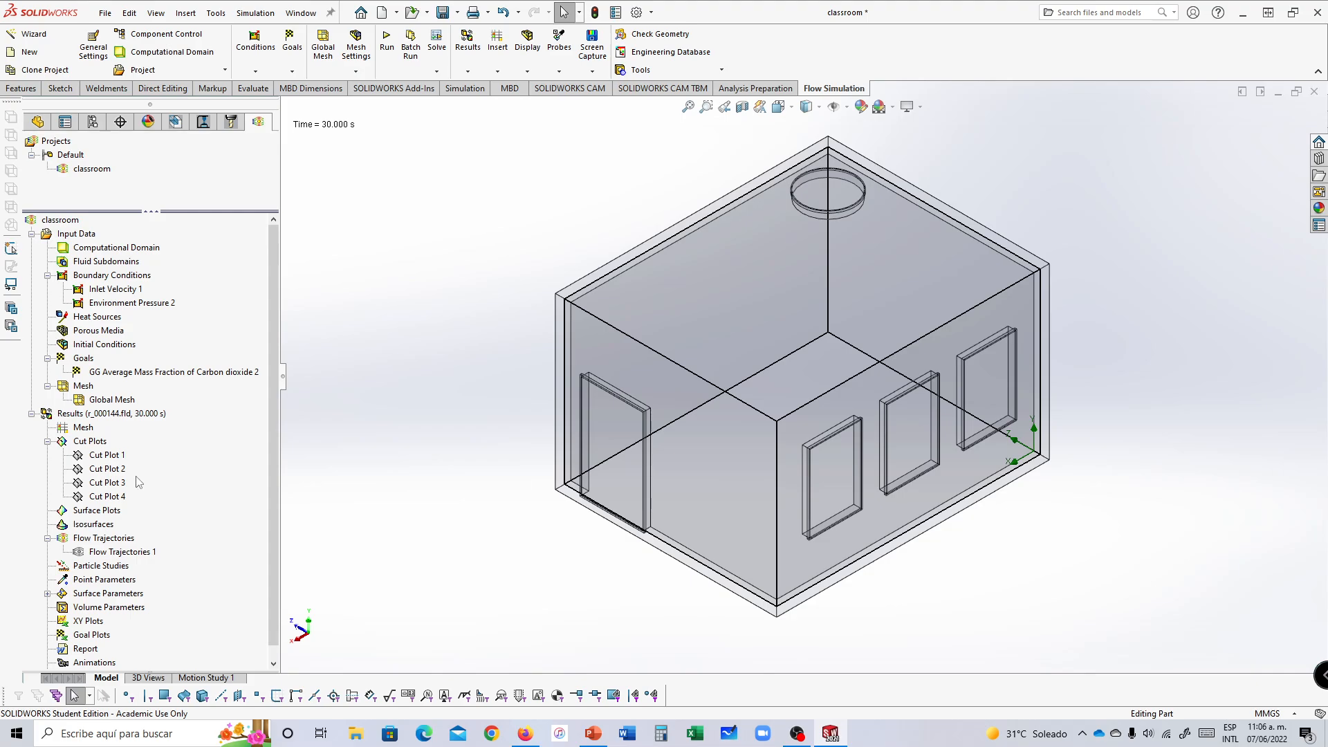
Step: Run the classroom project as a new calculation, monitor the solver until it finishes and close it
{"action": "left_click", "coordinate": [386, 42]}
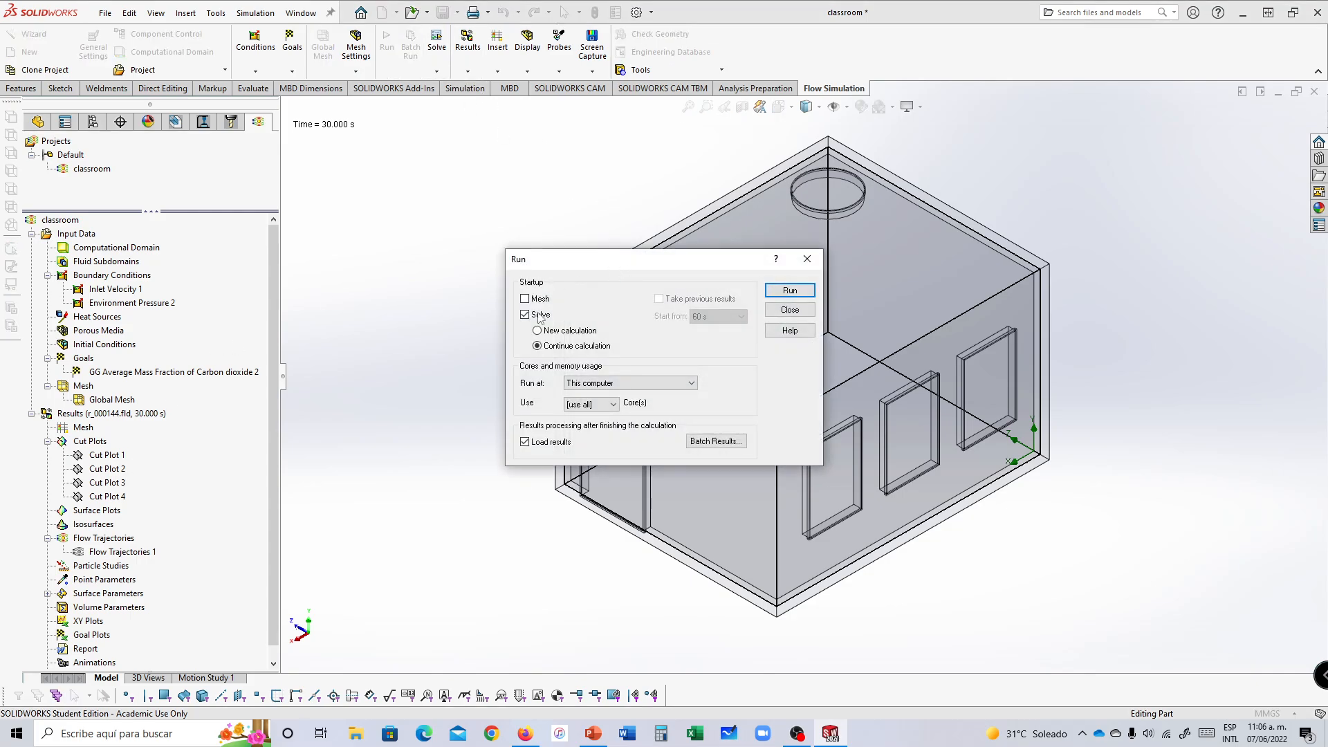
{"action": "left_click", "coordinate": [562, 332]}
{"action": "left_click", "coordinate": [789, 291]}
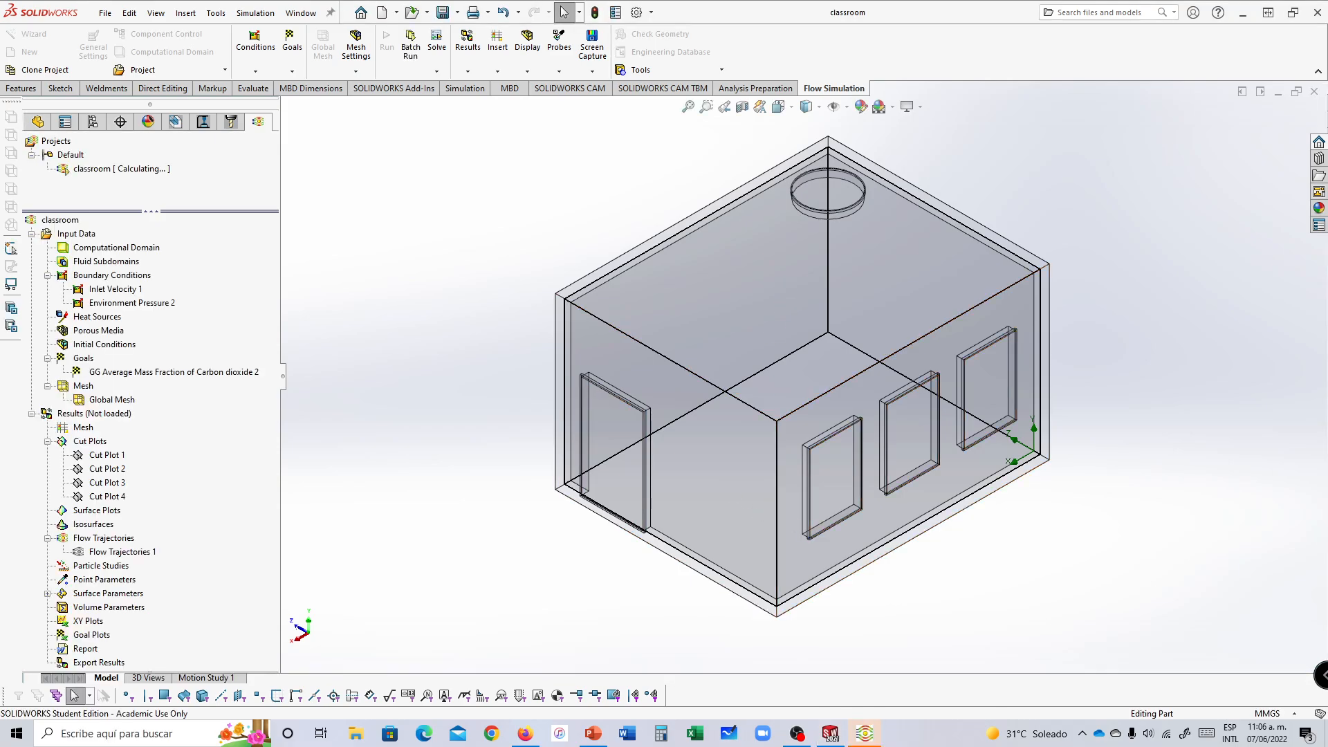
{"action": "left_click", "coordinate": [868, 735]}
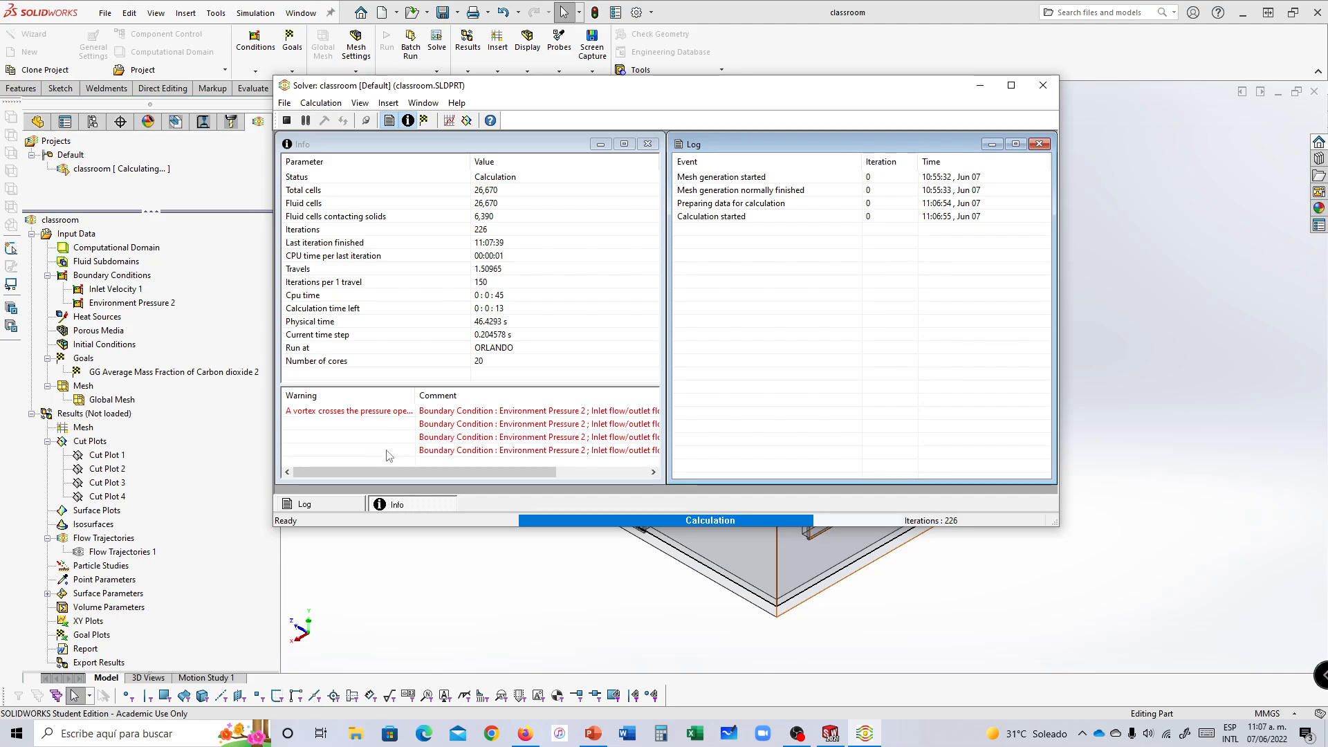
{"action": "left_click_drag", "start_coordinate": [695, 88], "coordinate": [414, 59]}
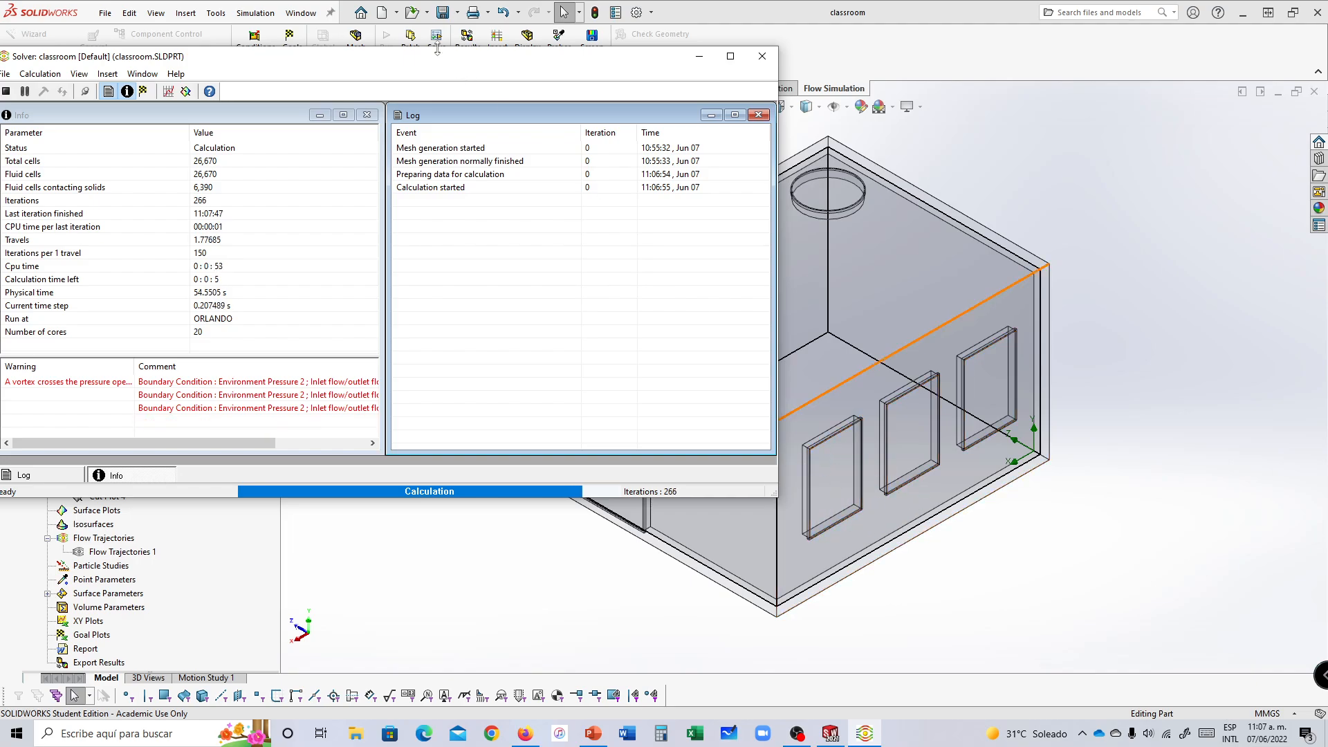
{"action": "left_click_drag", "start_coordinate": [449, 64], "coordinate": [496, 47]}
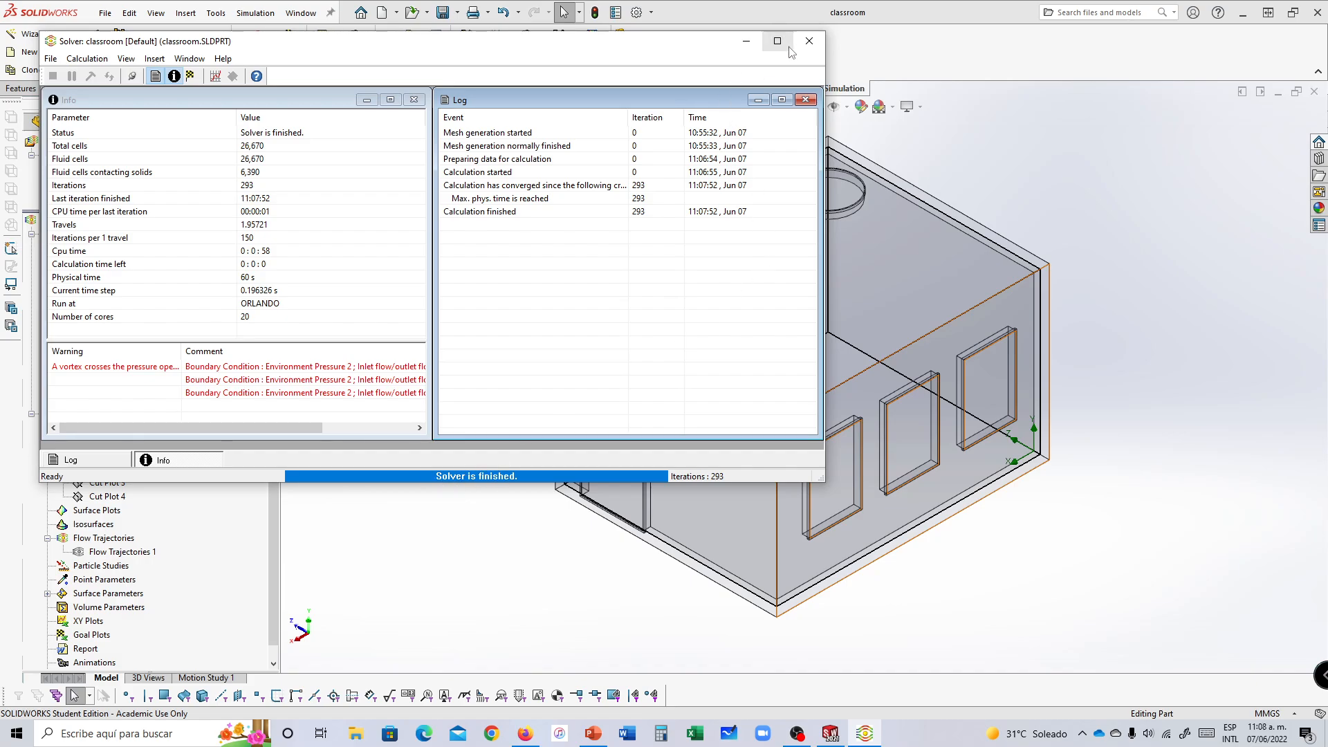
{"action": "left_click", "coordinate": [808, 41]}
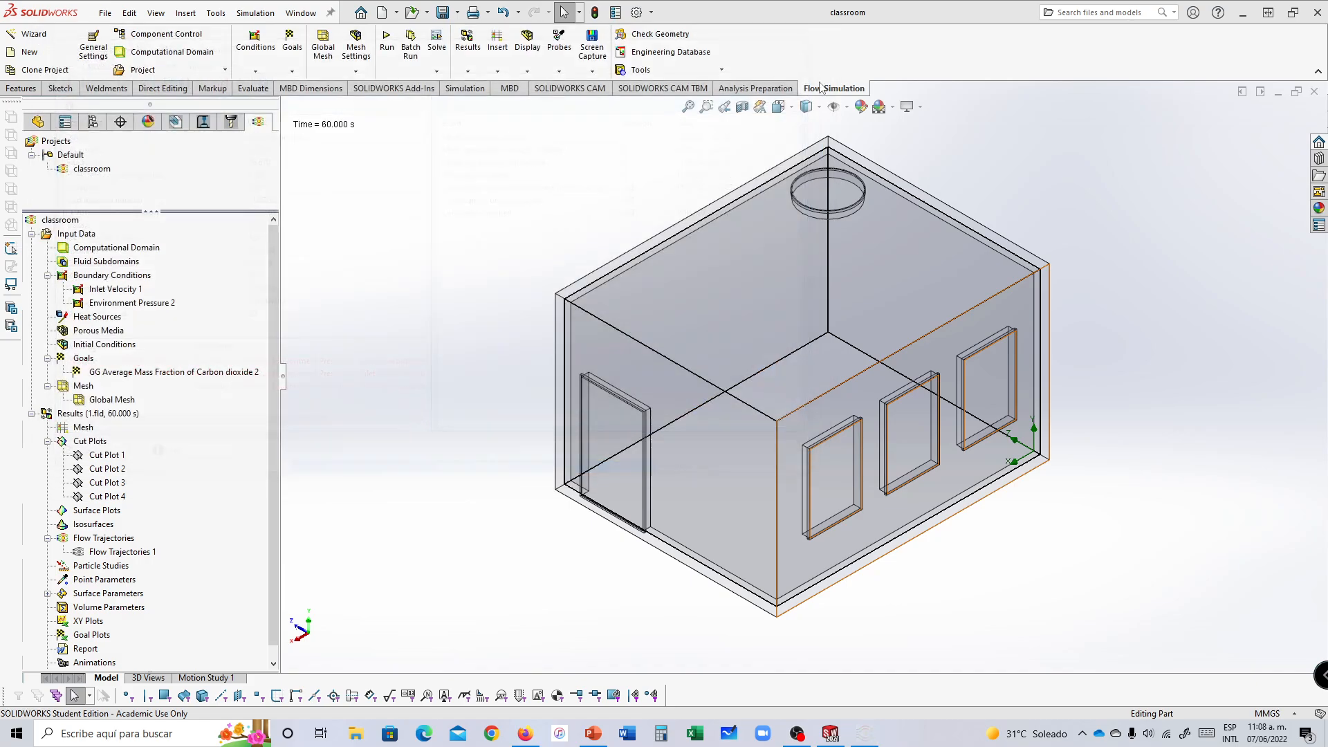
Step: Show all cut plots in the Transient Explorer and play their carbon dioxide contours over time
{"action": "right_click", "coordinate": [80, 415]}
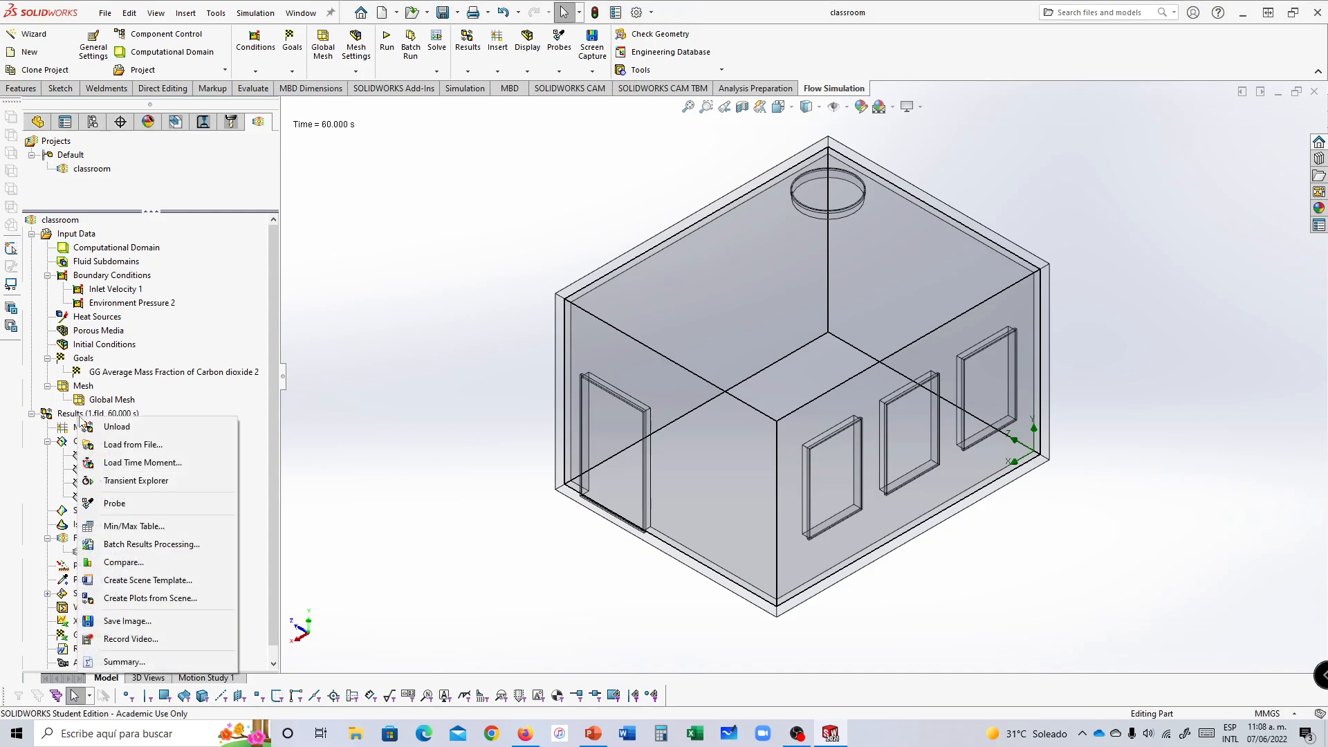
{"action": "left_click", "coordinate": [130, 482]}
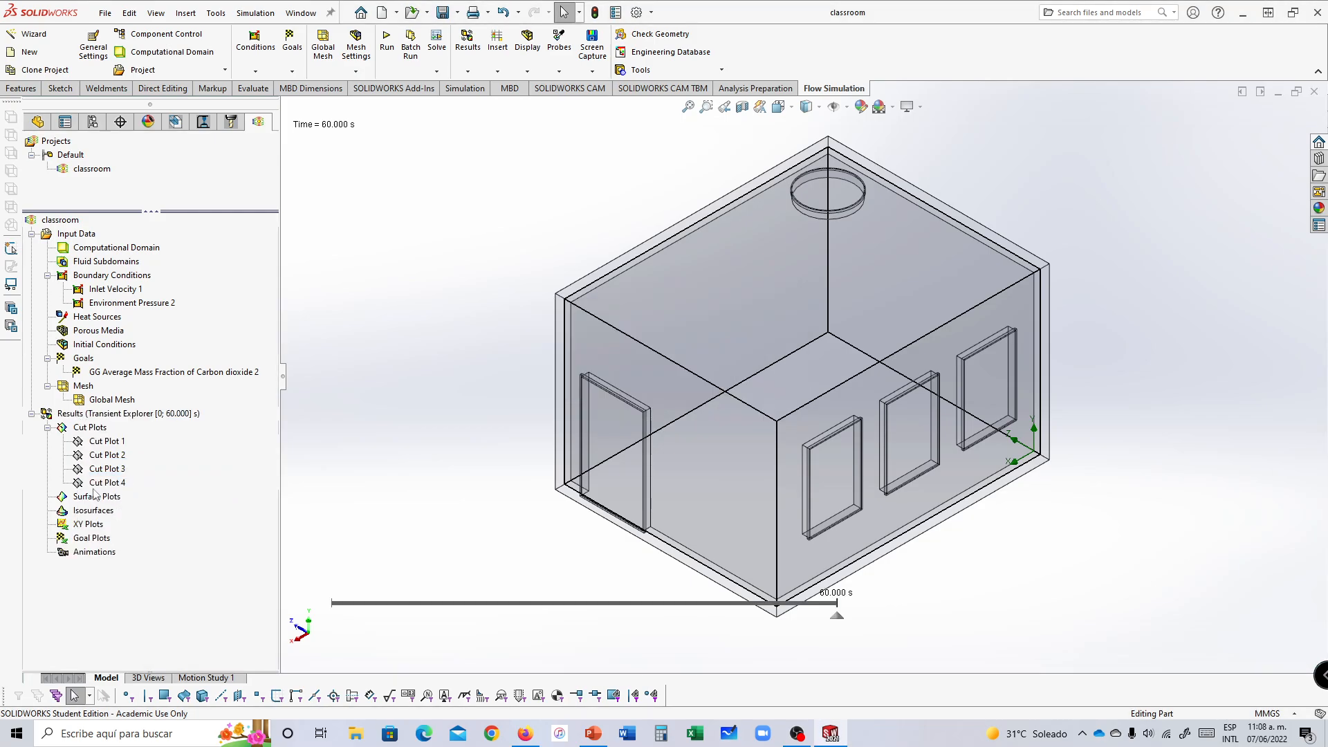
{"action": "right_click", "coordinate": [78, 429]}
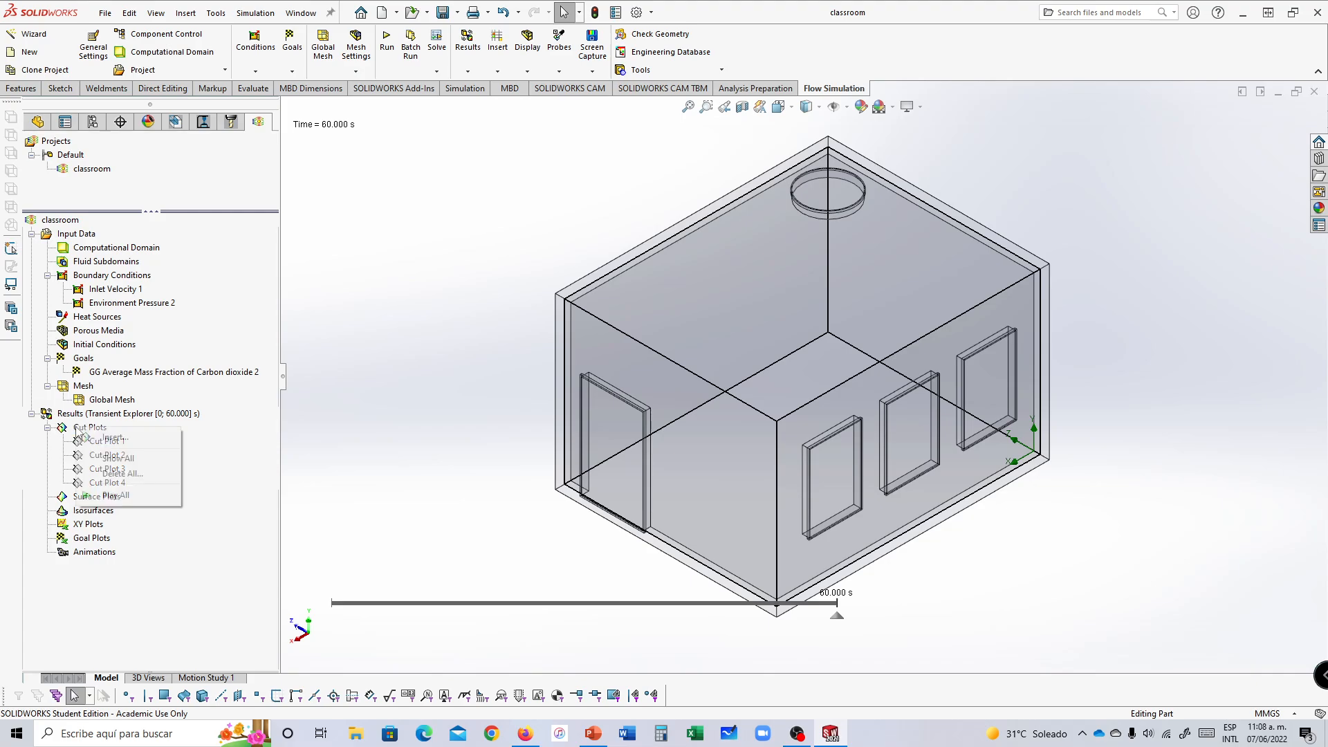
{"action": "left_click", "coordinate": [113, 459]}
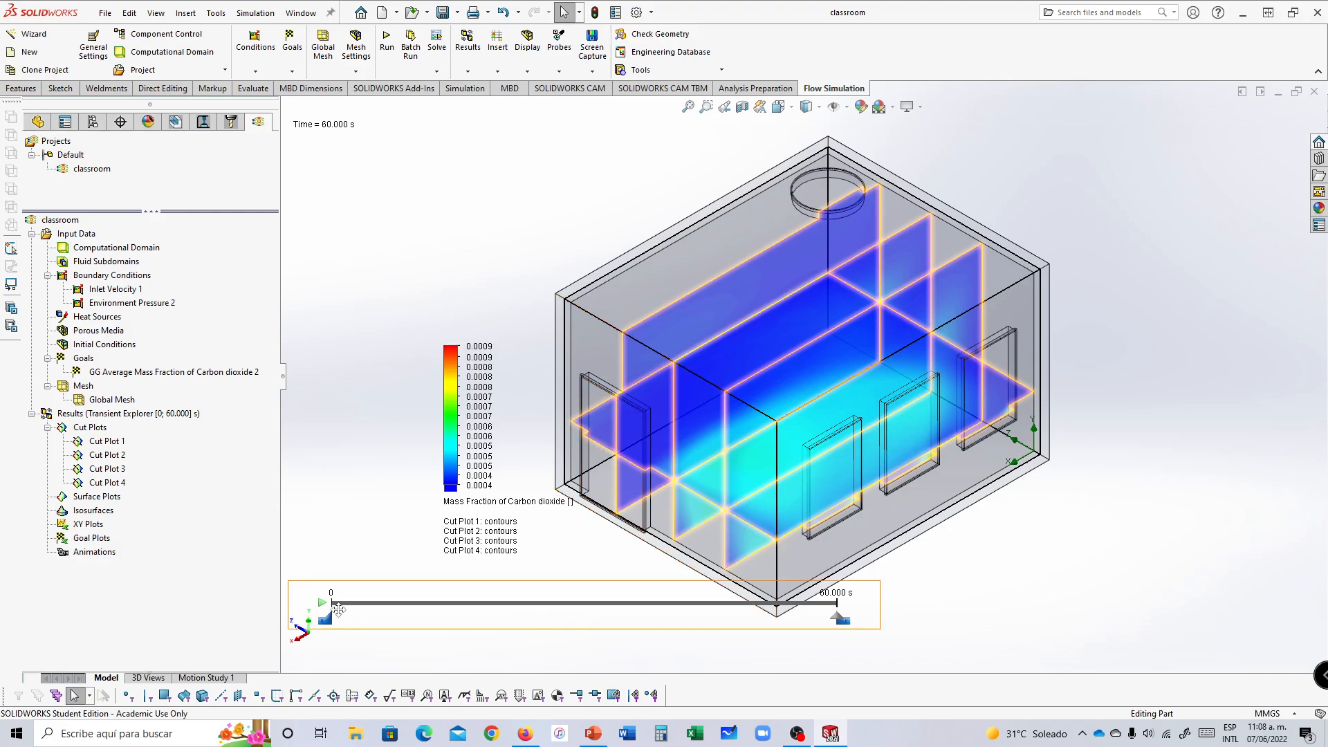
{"action": "left_click", "coordinate": [323, 604]}
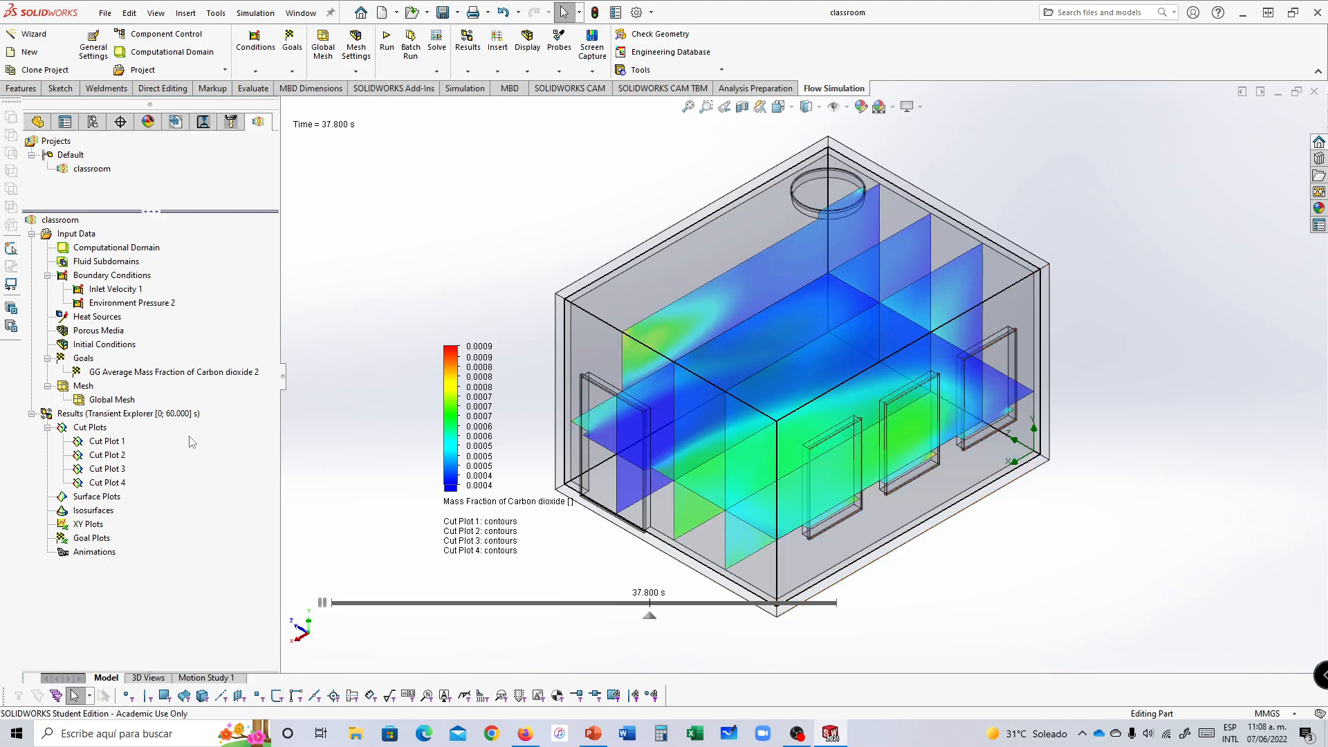
Step: Clone Cut Plot 1 and set the copy's offset from the Front Plane to 4 m
{"action": "right_click", "coordinate": [94, 443]}
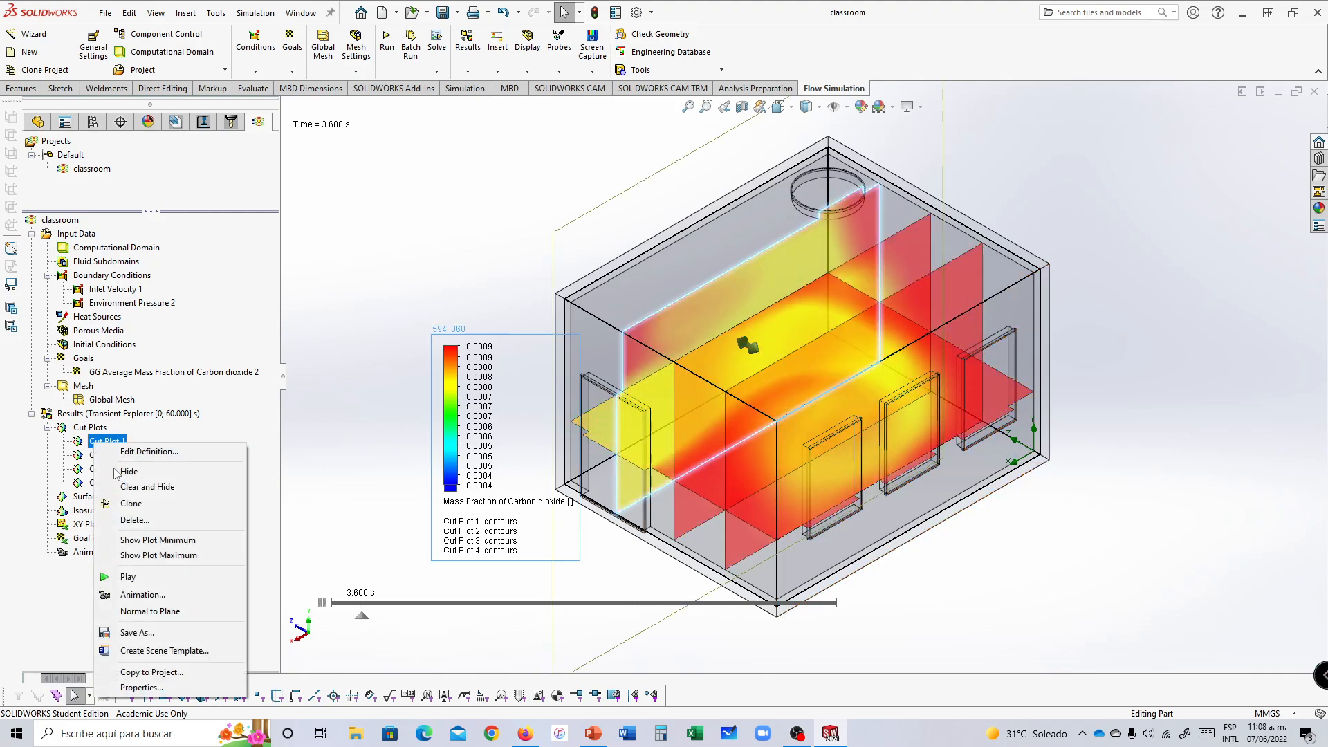
{"action": "left_click", "coordinate": [105, 503]}
{"action": "left_click", "coordinate": [81, 498]}
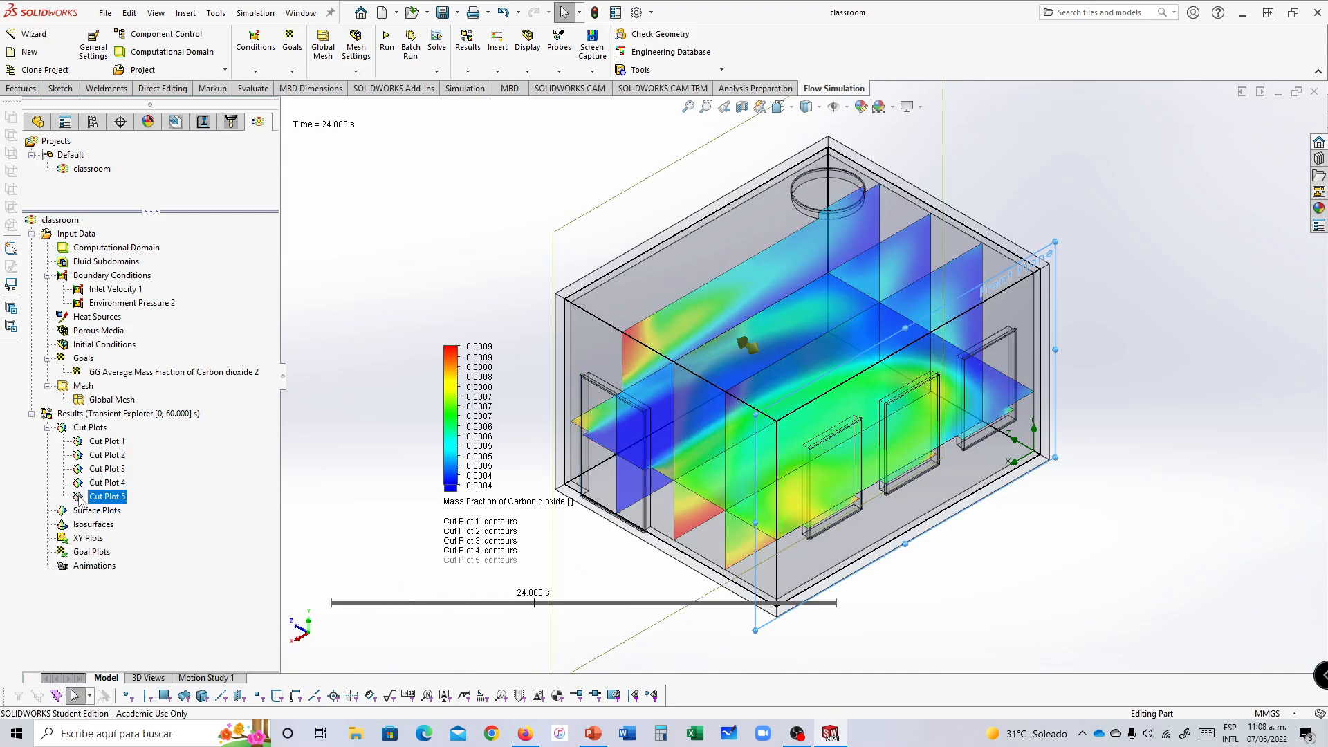
{"action": "double_click", "coordinate": [81, 499]}
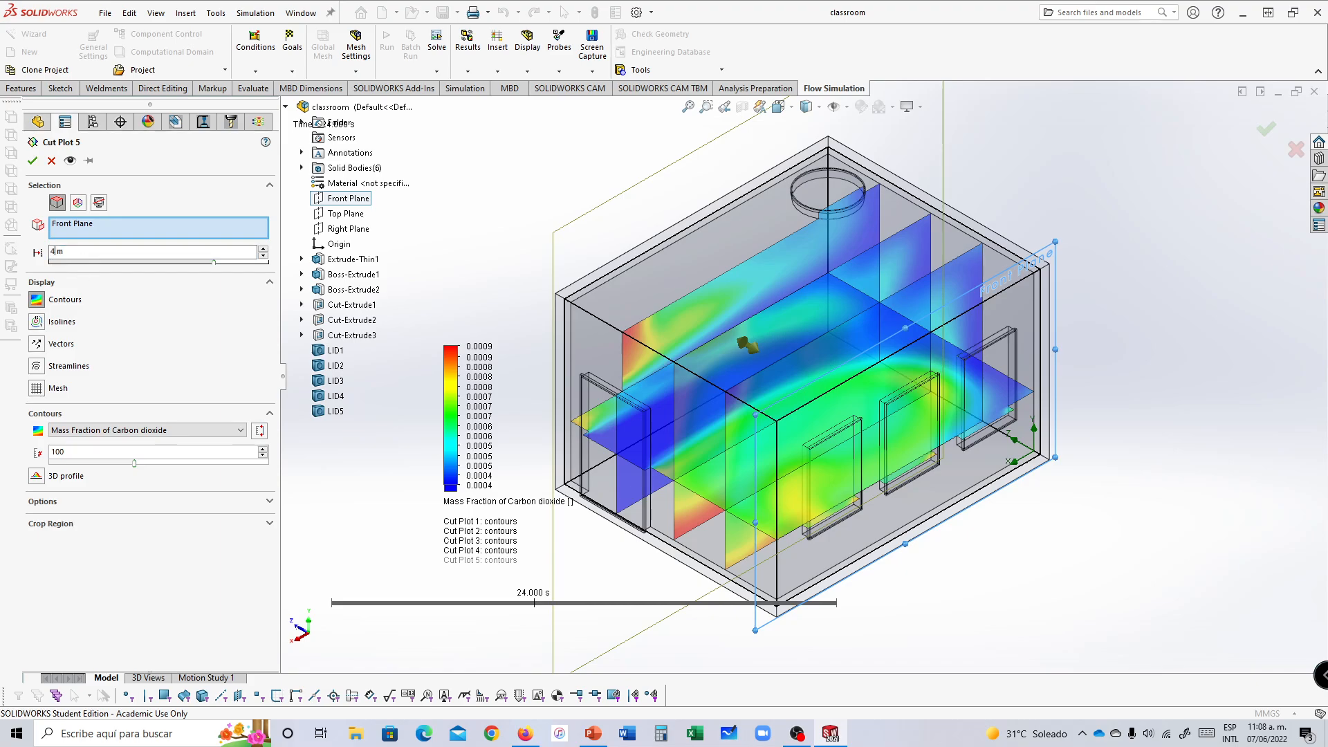
{"action": "left_click", "coordinate": [72, 162]}
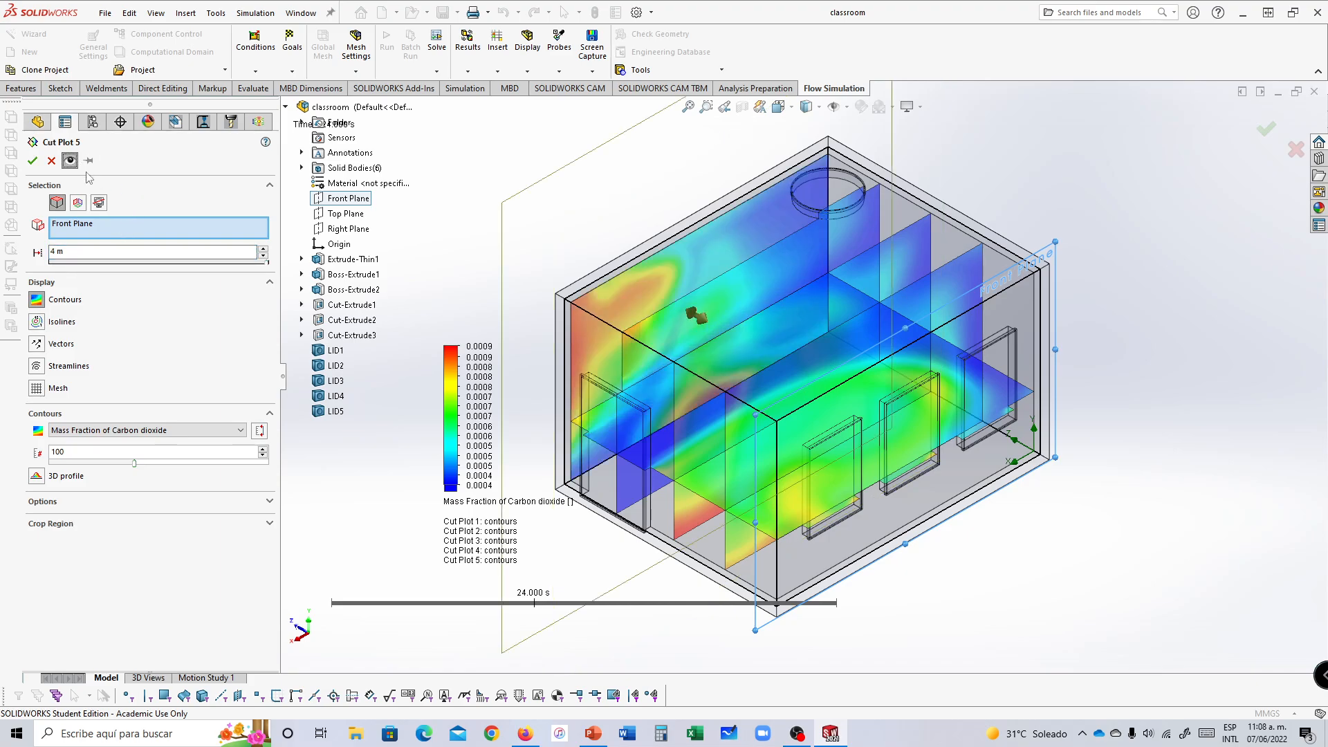
{"action": "left_click", "coordinate": [32, 161]}
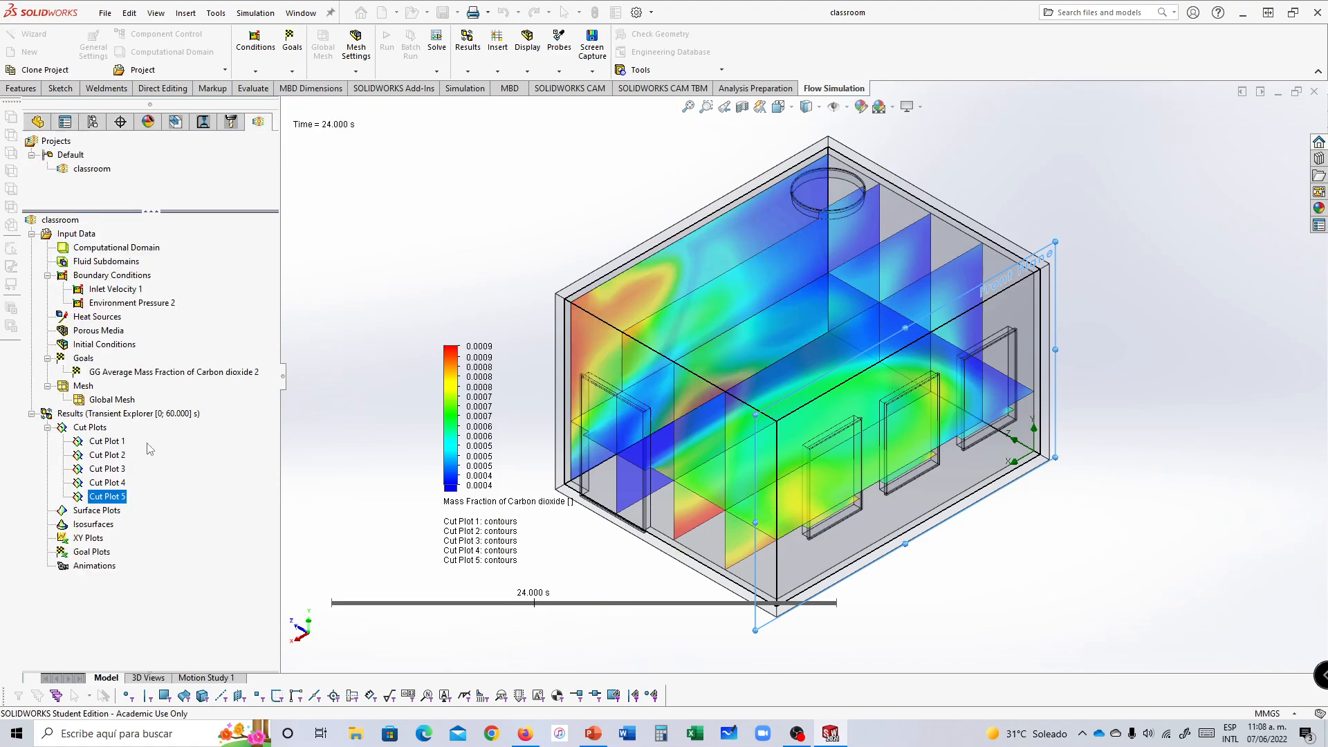
Step: Clone Cut Plot 5 and offset the copy about 0.2 m from the Front Plane, near the window wall
{"action": "right_click", "coordinate": [90, 498]}
{"action": "left_click", "coordinate": [128, 299]}
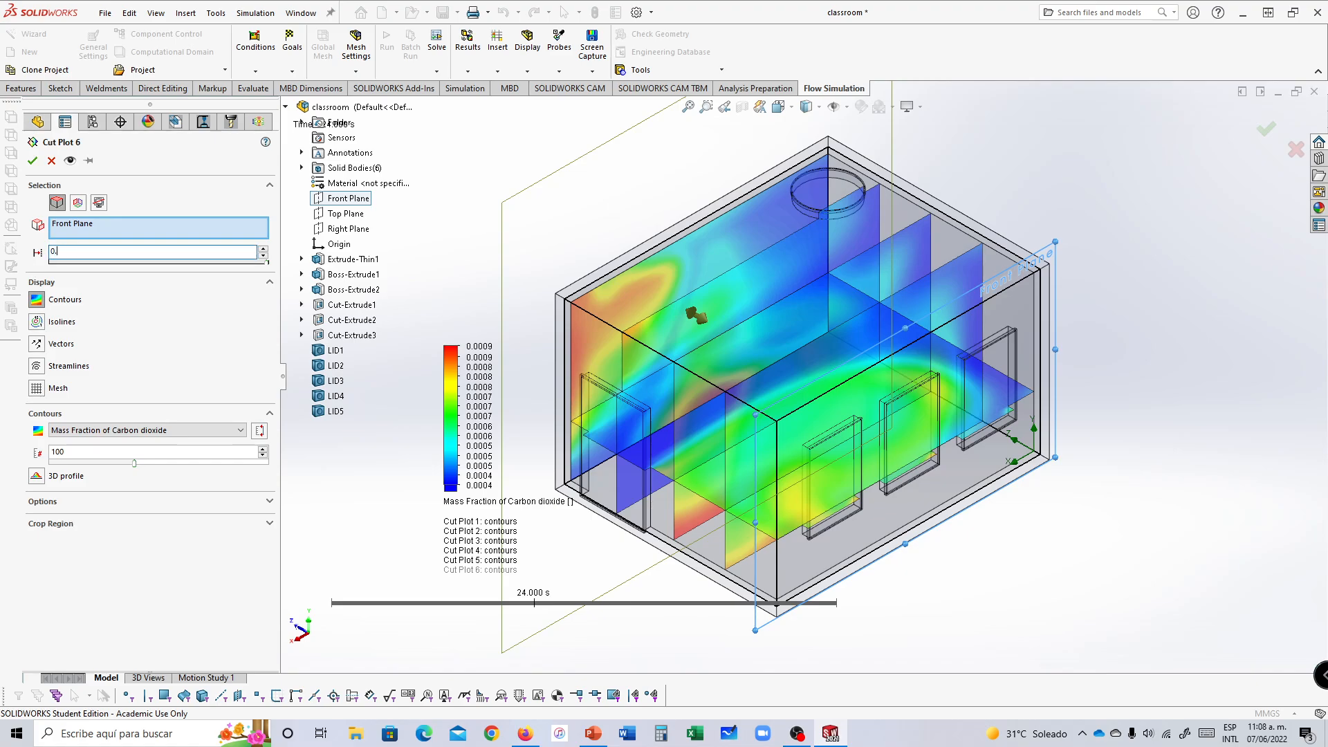
{"action": "key", "text": "Return"}
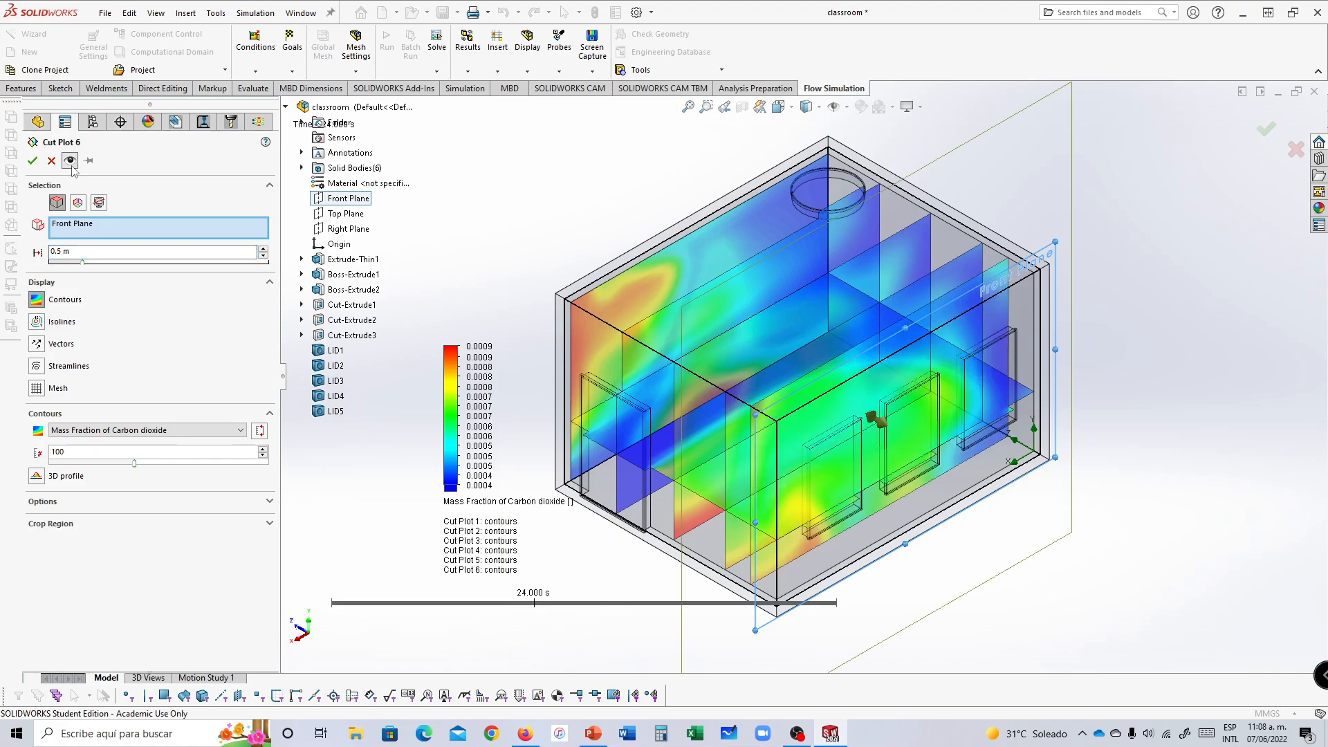
{"action": "left_click_drag", "start_coordinate": [886, 423], "coordinate": [899, 432]}
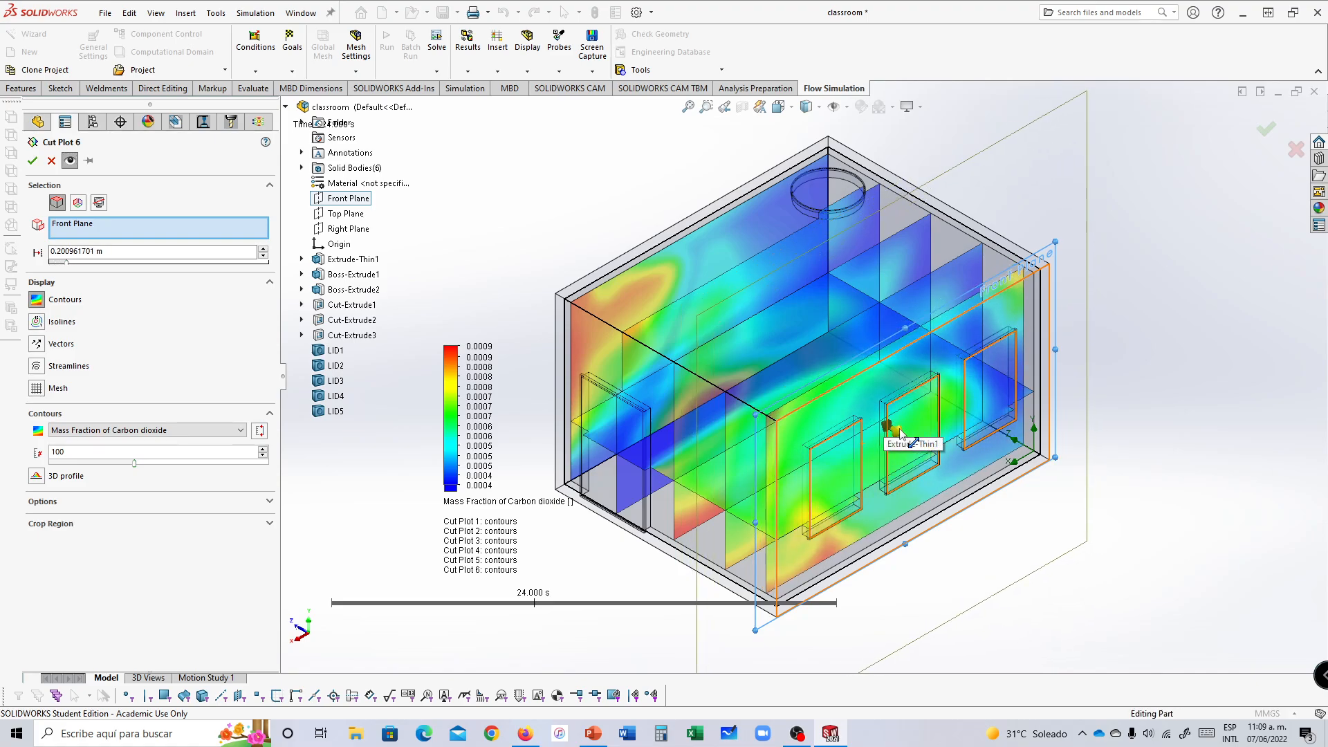
{"action": "left_click", "coordinate": [32, 161]}
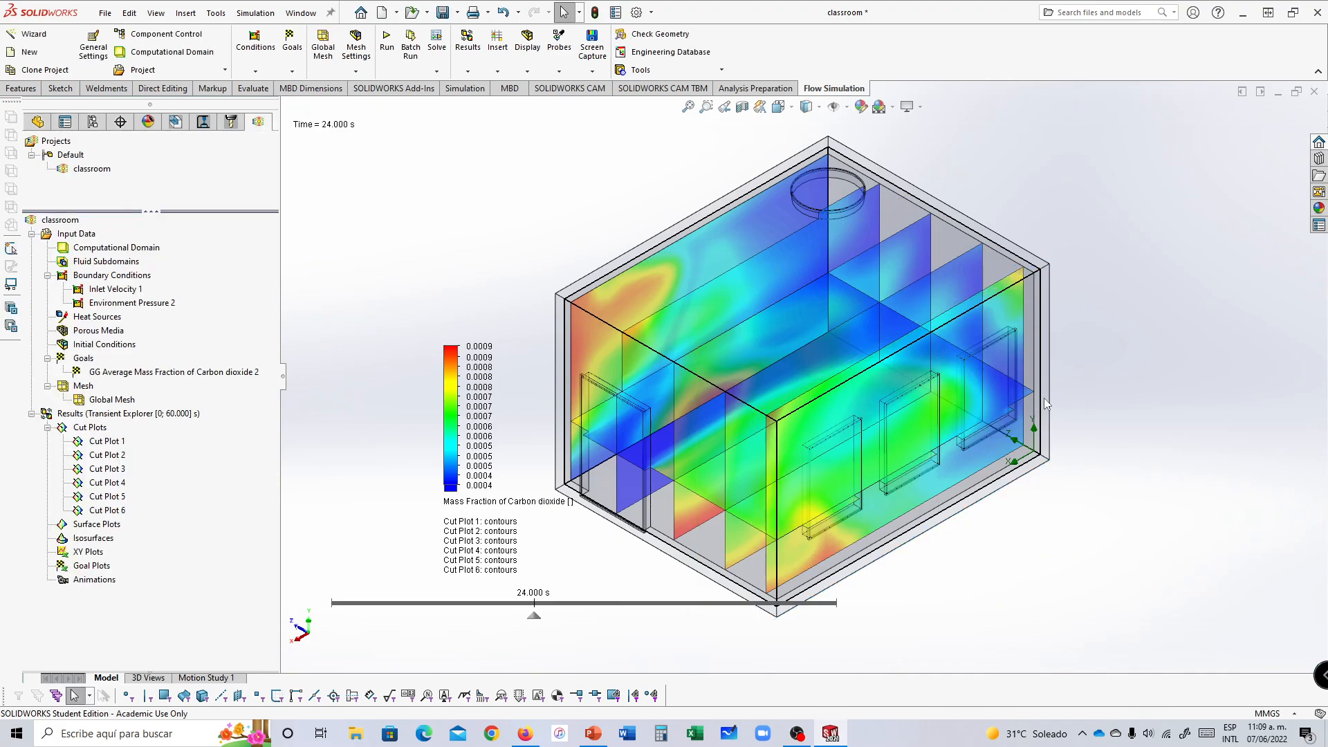
Step: Play the carbon dioxide contours of all six cut plots over time and view them from different angles
{"action": "middle_click_drag", "start_coordinate": [858, 408], "coordinate": [903, 428]}
{"action": "left_click", "coordinate": [322, 604]}
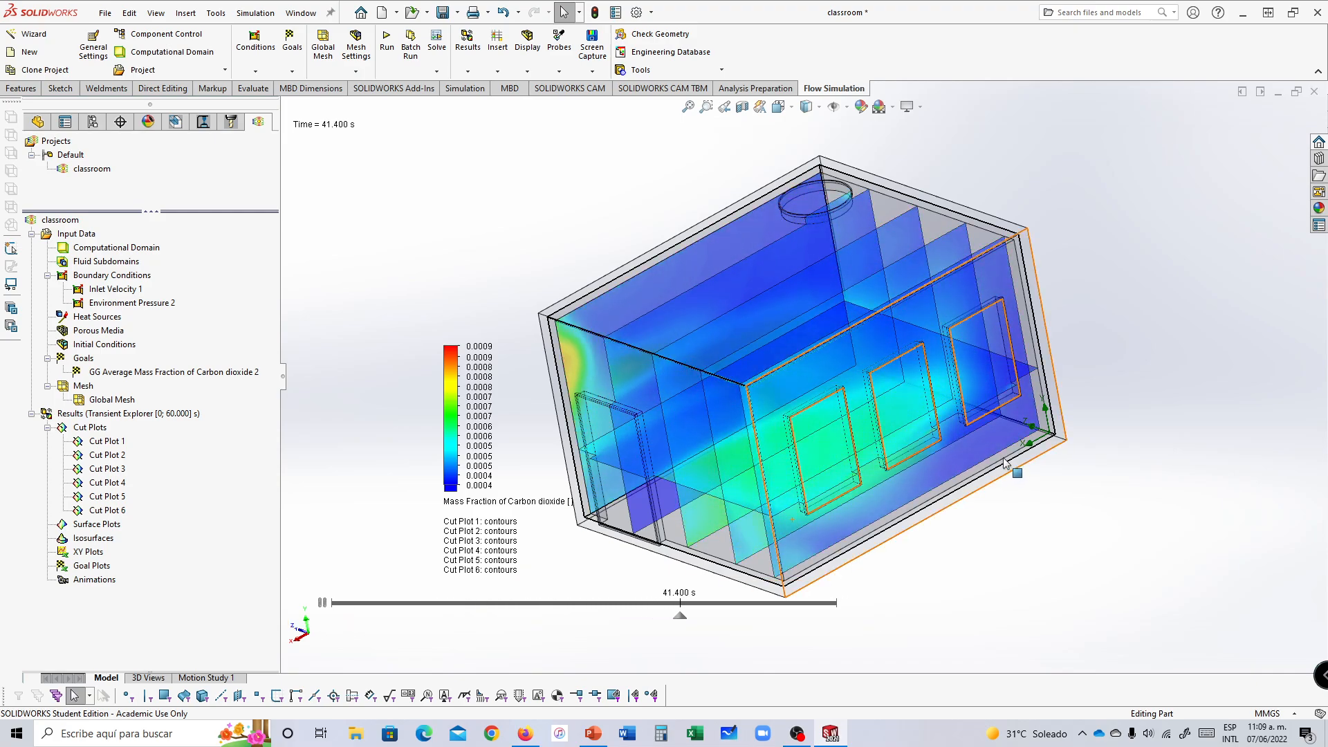
{"action": "middle_click_drag", "start_coordinate": [1127, 363], "coordinate": [1099, 349]}
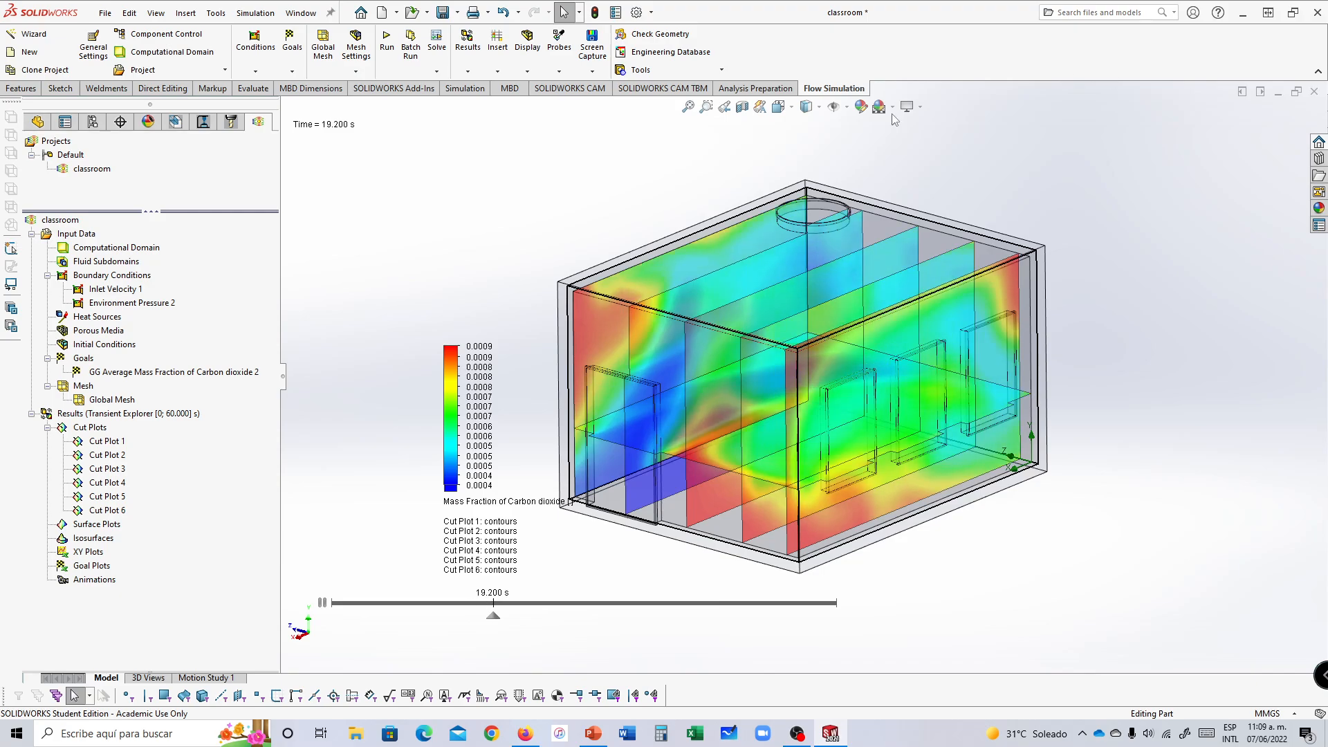
Step: Pause the playback and switch the parameter displayed by the cut plots to Velocity
{"action": "left_click", "coordinate": [491, 501]}
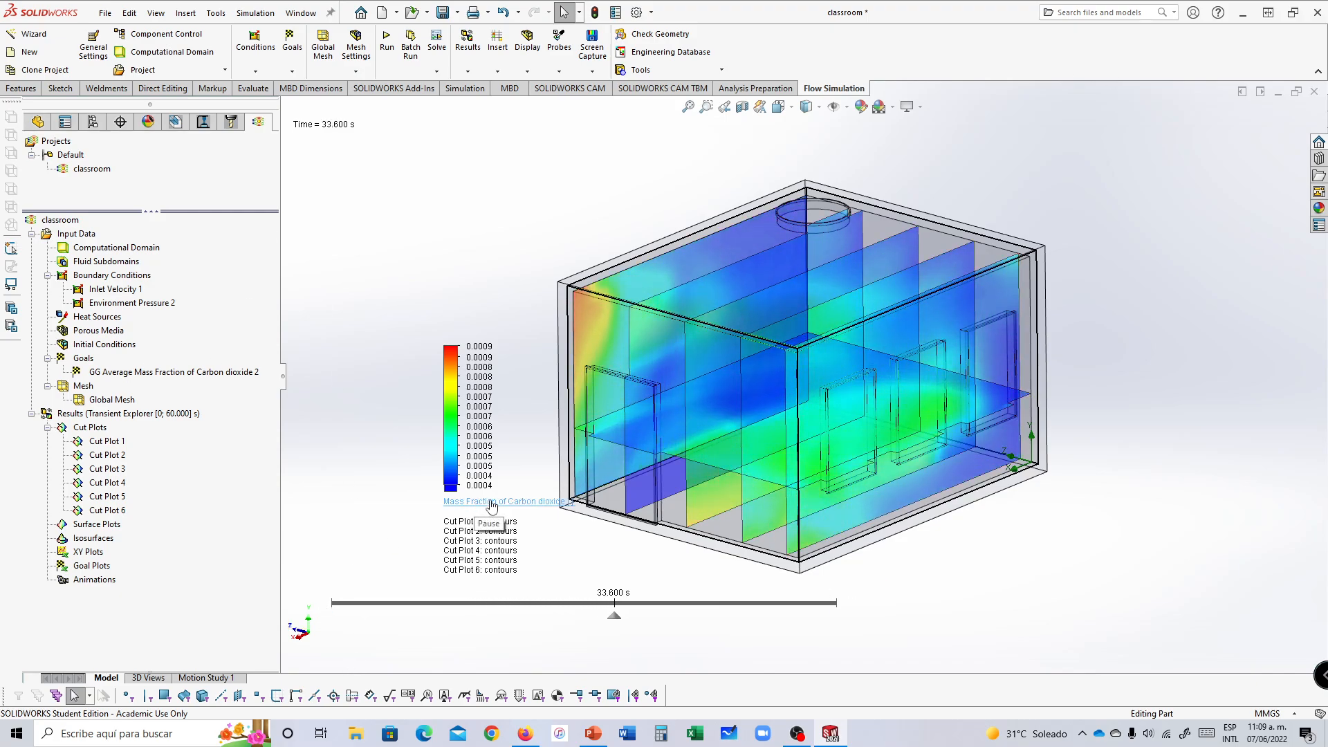
{"action": "left_click", "coordinate": [488, 506]}
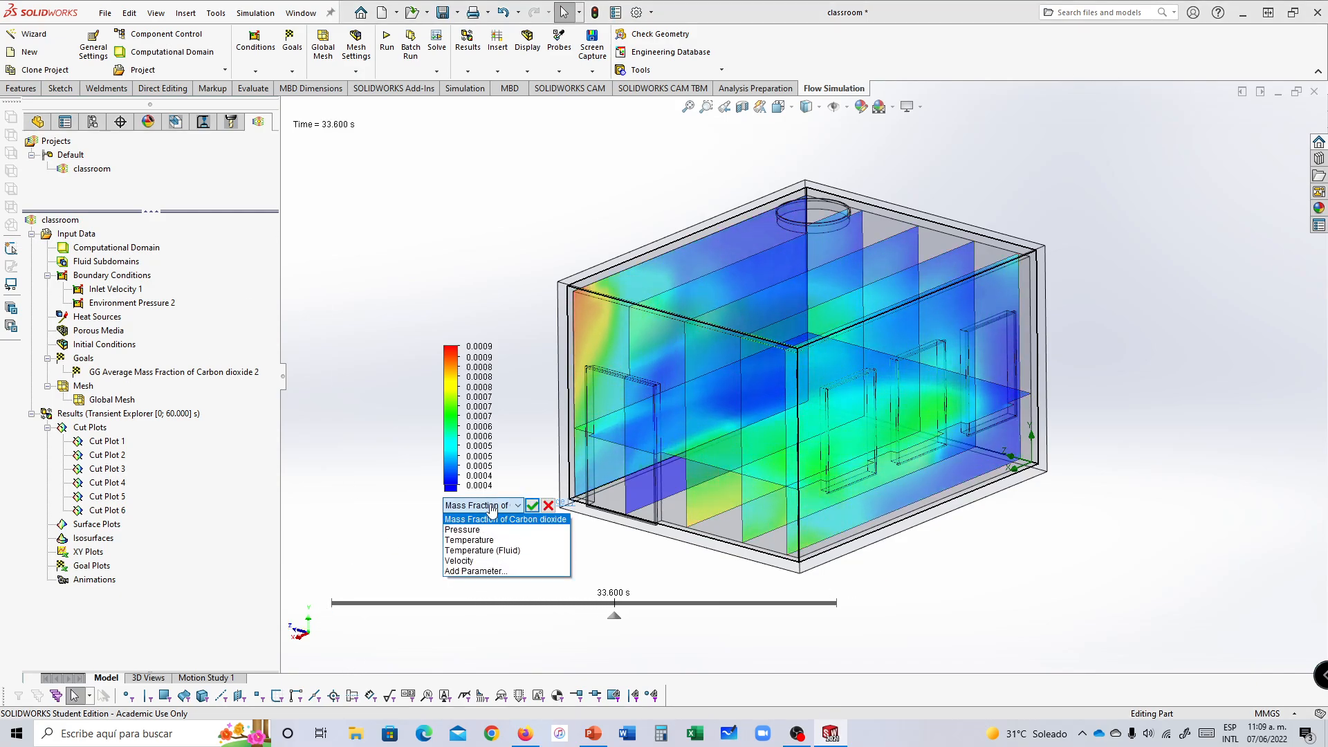
{"action": "left_click", "coordinate": [485, 561]}
{"action": "left_click", "coordinate": [532, 506]}
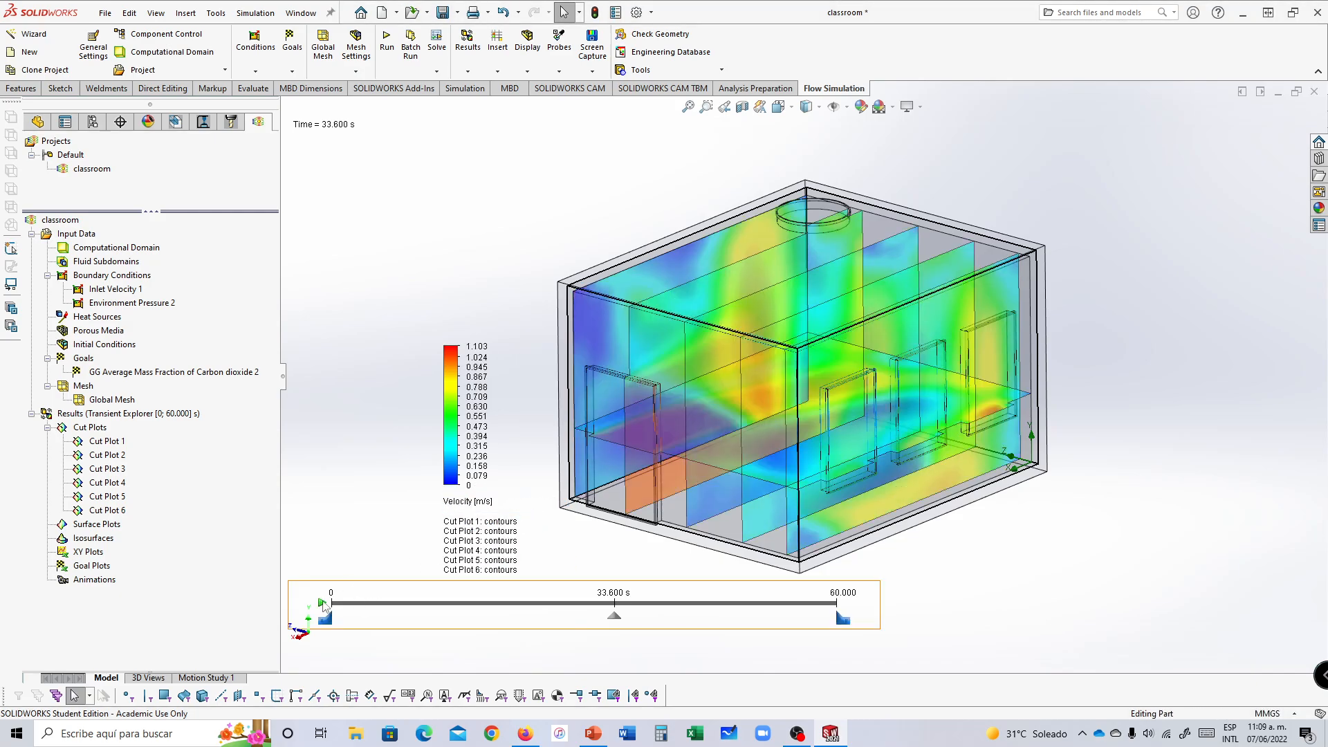
Step: Play and pause the velocity contours over time, and switch the cut plots' displayed parameter to Mass Fraction of Carbon dioxide
{"action": "left_click", "coordinate": [322, 602]}
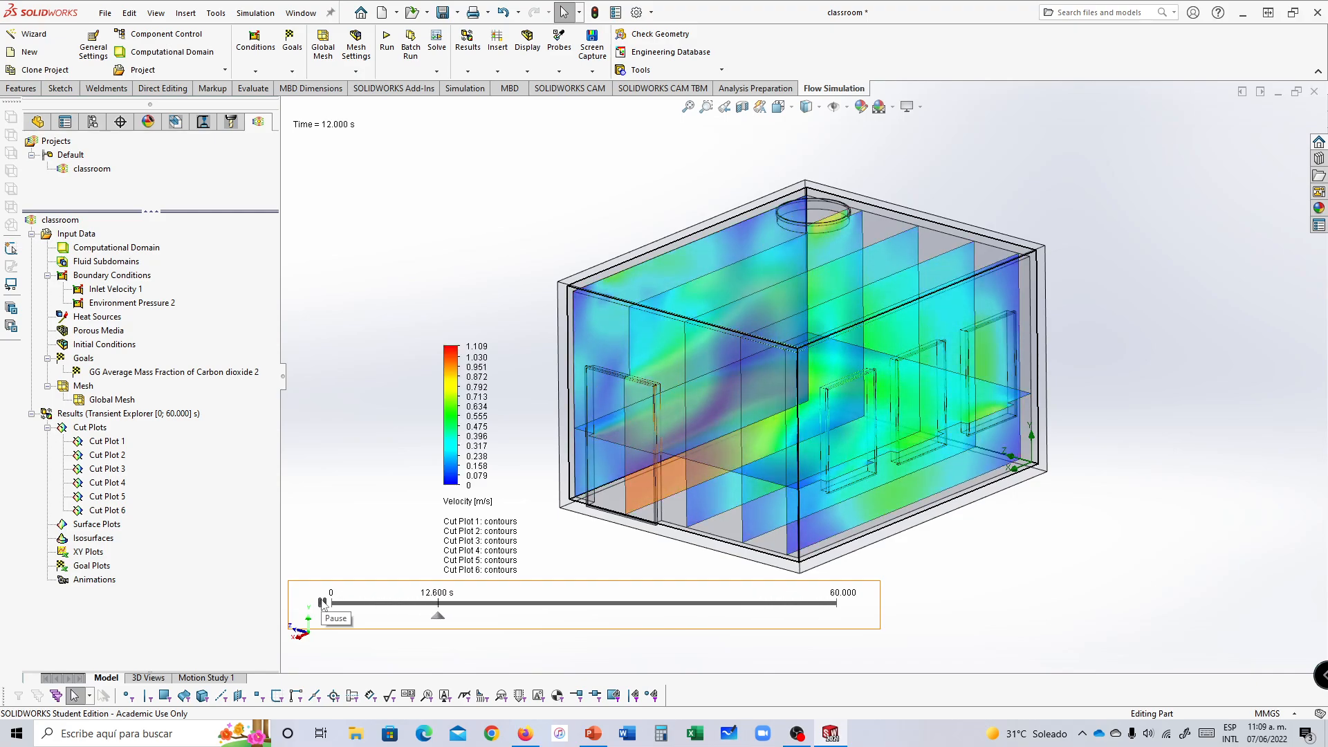
{"action": "left_click", "coordinate": [322, 603]}
{"action": "left_click", "coordinate": [468, 501]}
{"action": "left_click", "coordinate": [470, 506]}
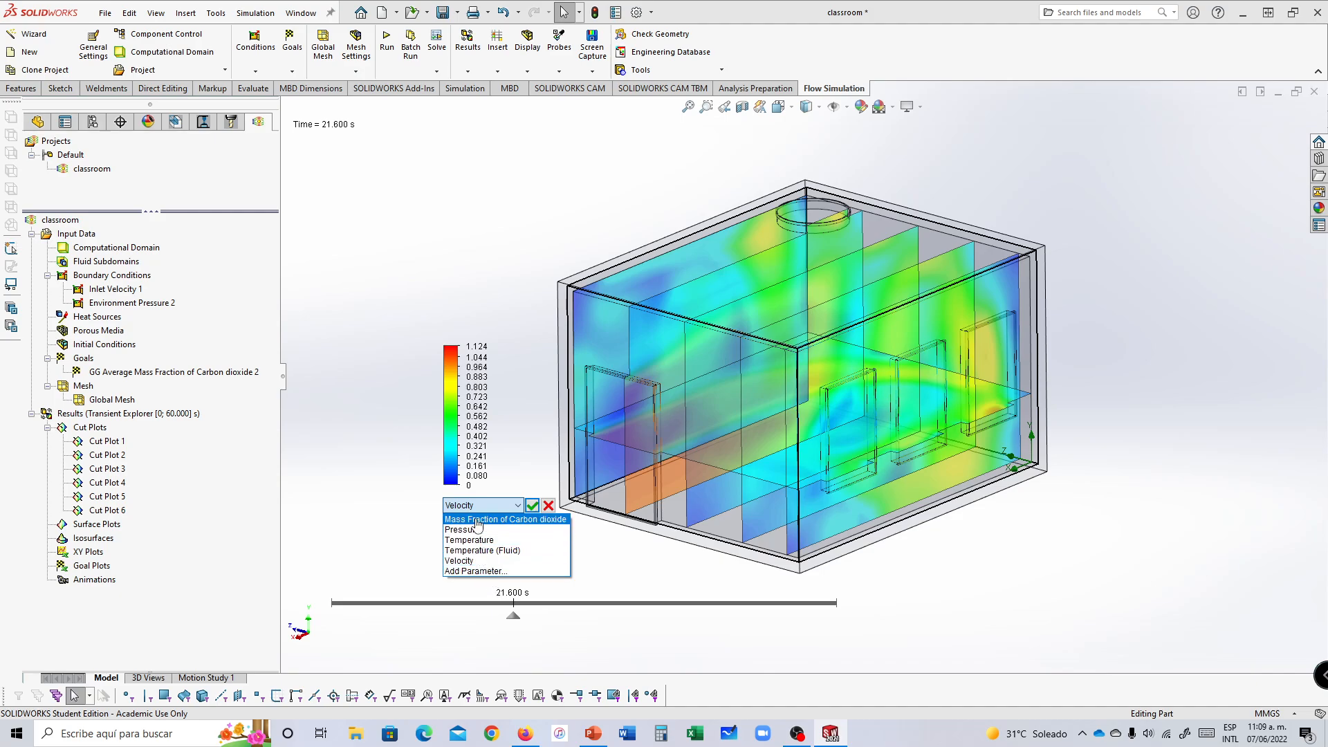
{"action": "left_click", "coordinate": [477, 520]}
{"action": "left_click", "coordinate": [532, 507]}
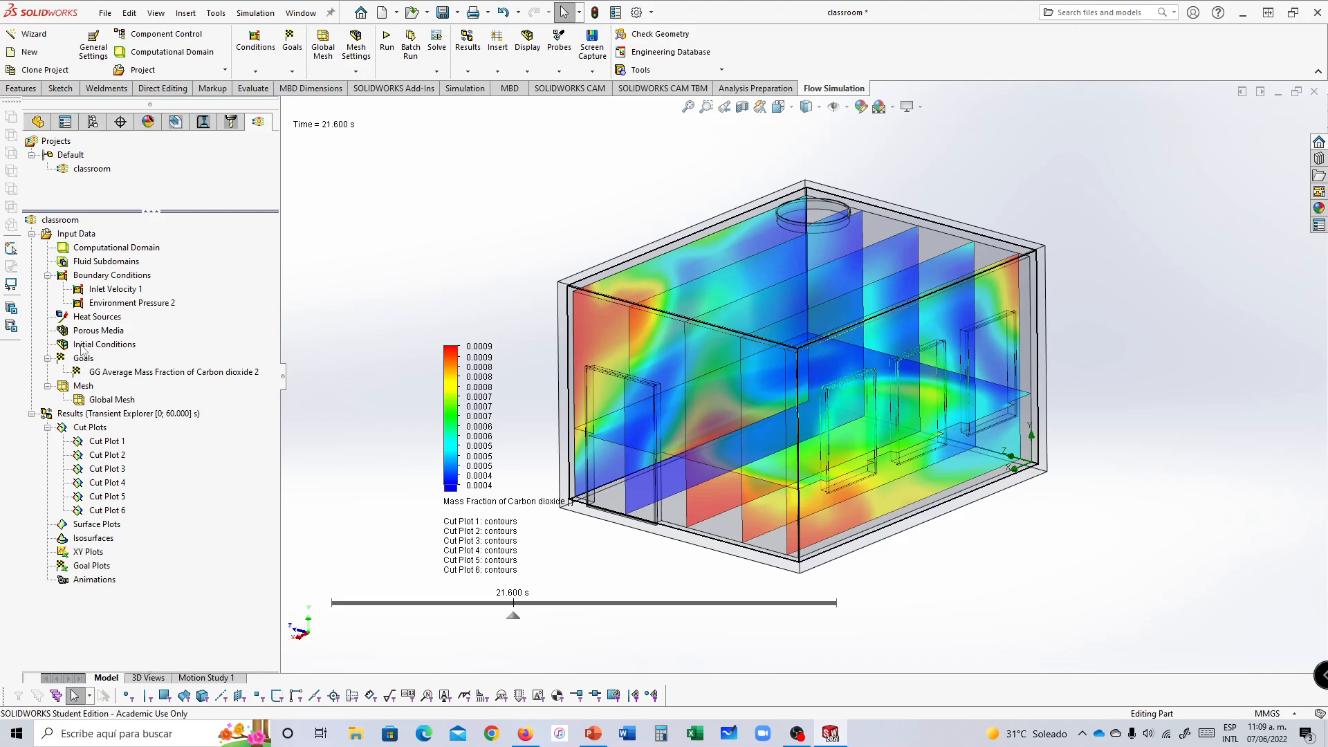
Step: Create a goal plot of GG Average Mass Fraction of Carbon dioxide 2 against Physical time and show its summary
{"action": "right_click", "coordinate": [82, 566]}
{"action": "left_click", "coordinate": [92, 581]}
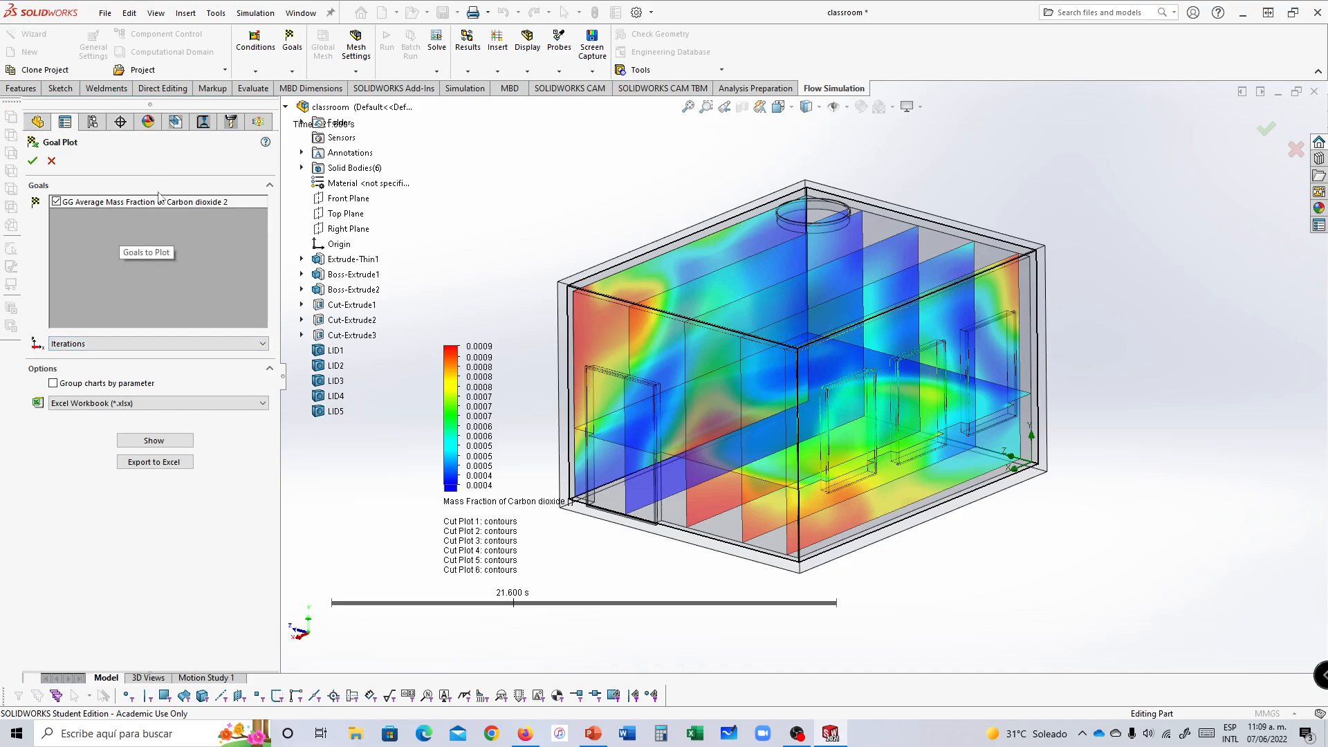
{"action": "left_click", "coordinate": [102, 344]}
{"action": "left_click", "coordinate": [93, 374]}
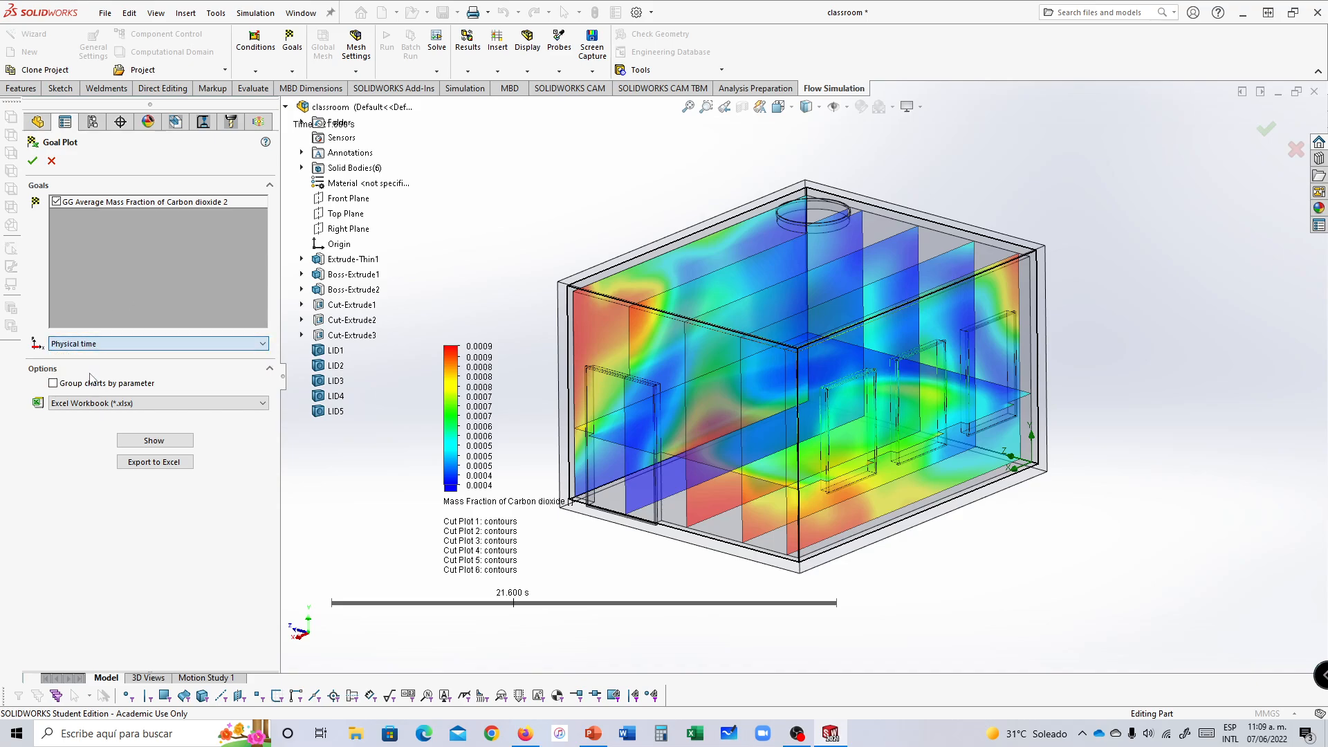
{"action": "left_click", "coordinate": [157, 440]}
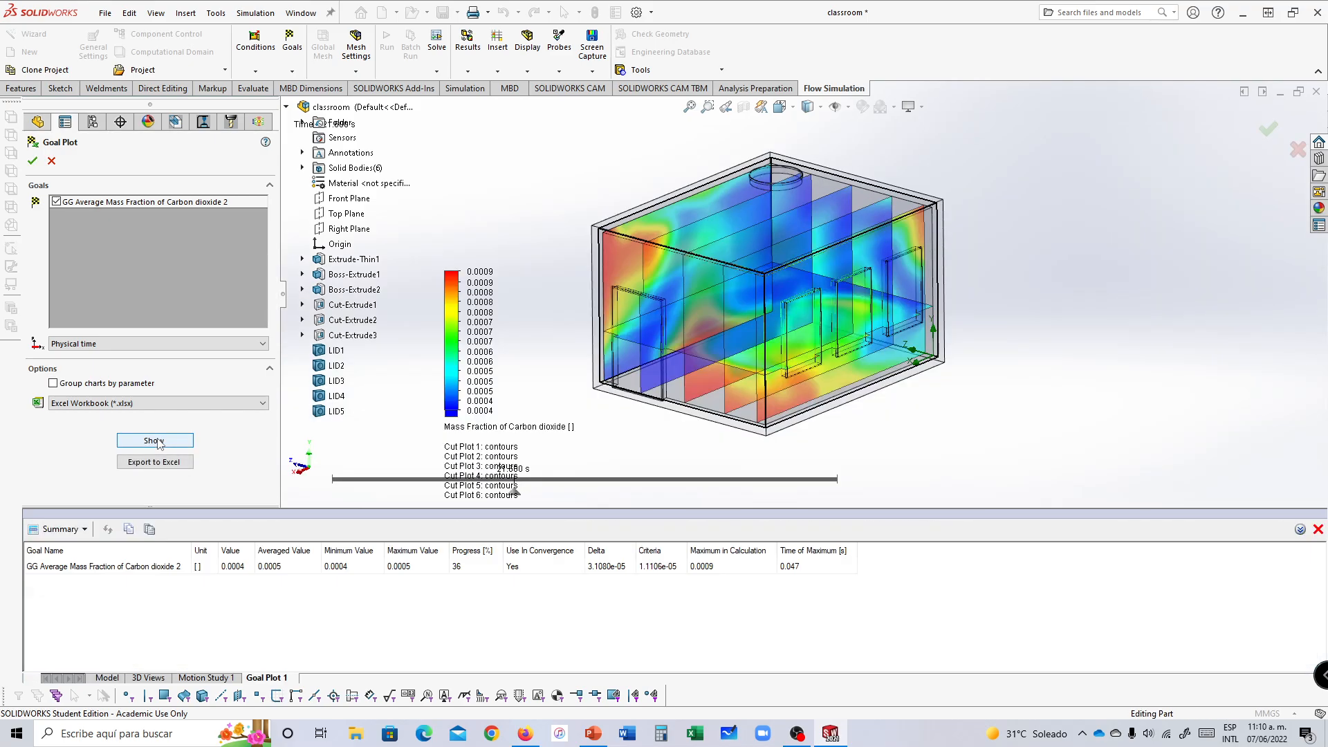
{"action": "left_click", "coordinate": [32, 162]}
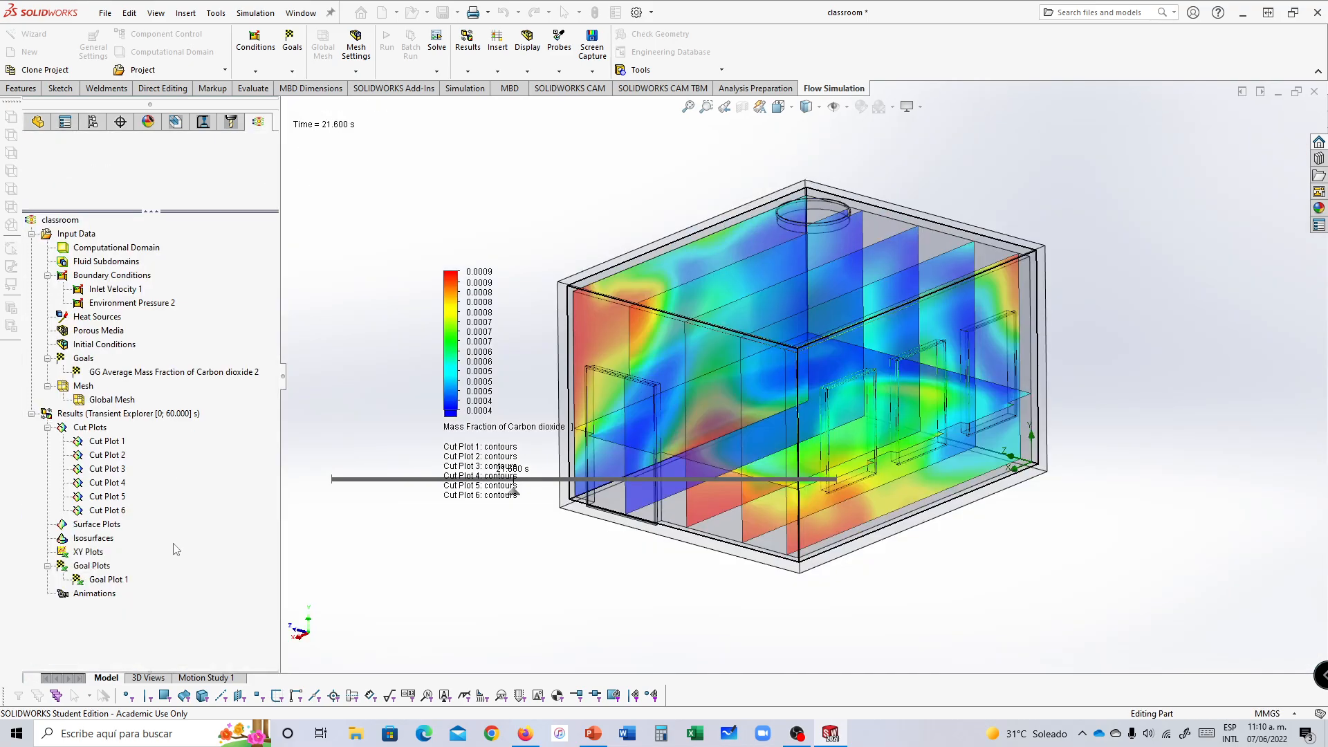
Step: Display the Goal Plot 1 chart, arrange the chart and the timeline clear of the model and legend, and play the results over time
{"action": "right_click", "coordinate": [100, 585]}
{"action": "left_click", "coordinate": [119, 608]}
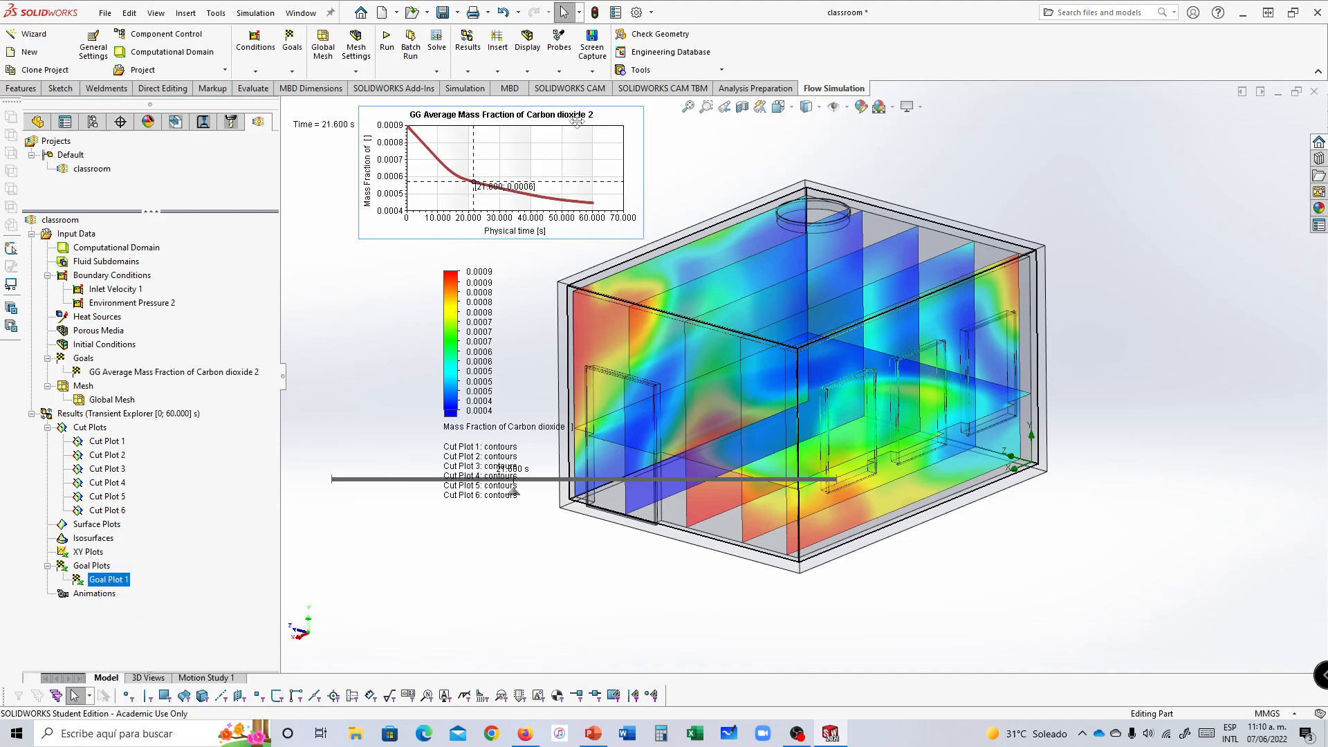
{"action": "left_click_drag", "start_coordinate": [578, 121], "coordinate": [1220, 125]}
{"action": "left_click", "coordinate": [1198, 289]}
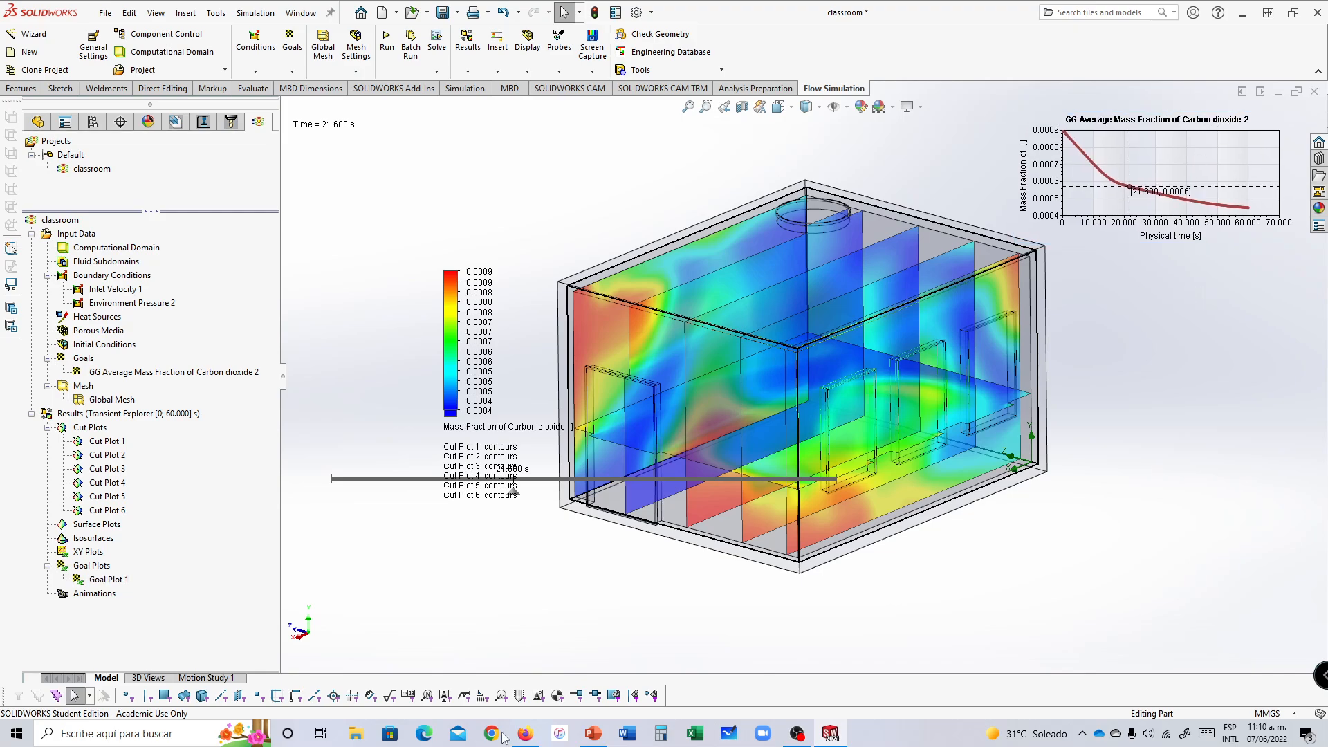
{"action": "left_click_drag", "start_coordinate": [372, 489], "coordinate": [398, 635]}
{"action": "left_click", "coordinate": [349, 626]}
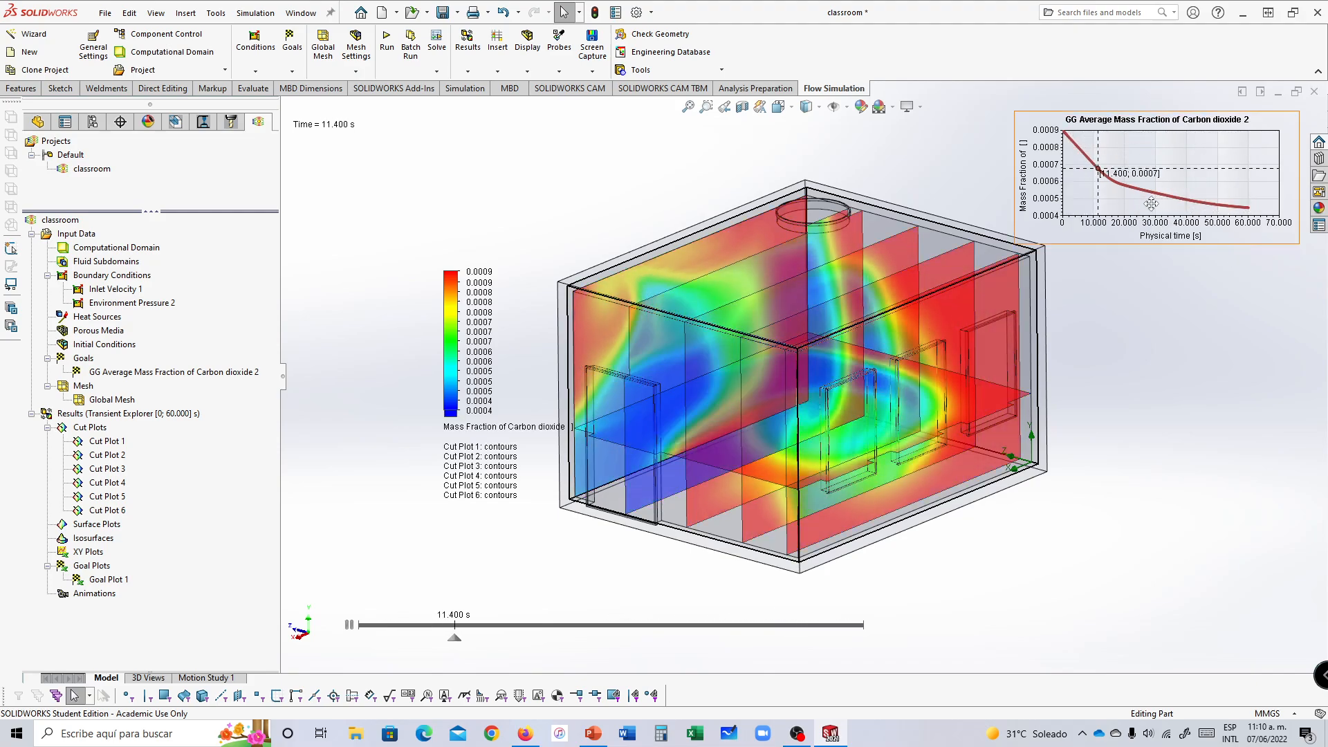
Step: Export the goal plot chart to the Excel workbook "GG Average Mass Fraction of Carbon dioxide 2" and bring it up maximized in Excel
{"action": "right_click", "coordinate": [1125, 159]}
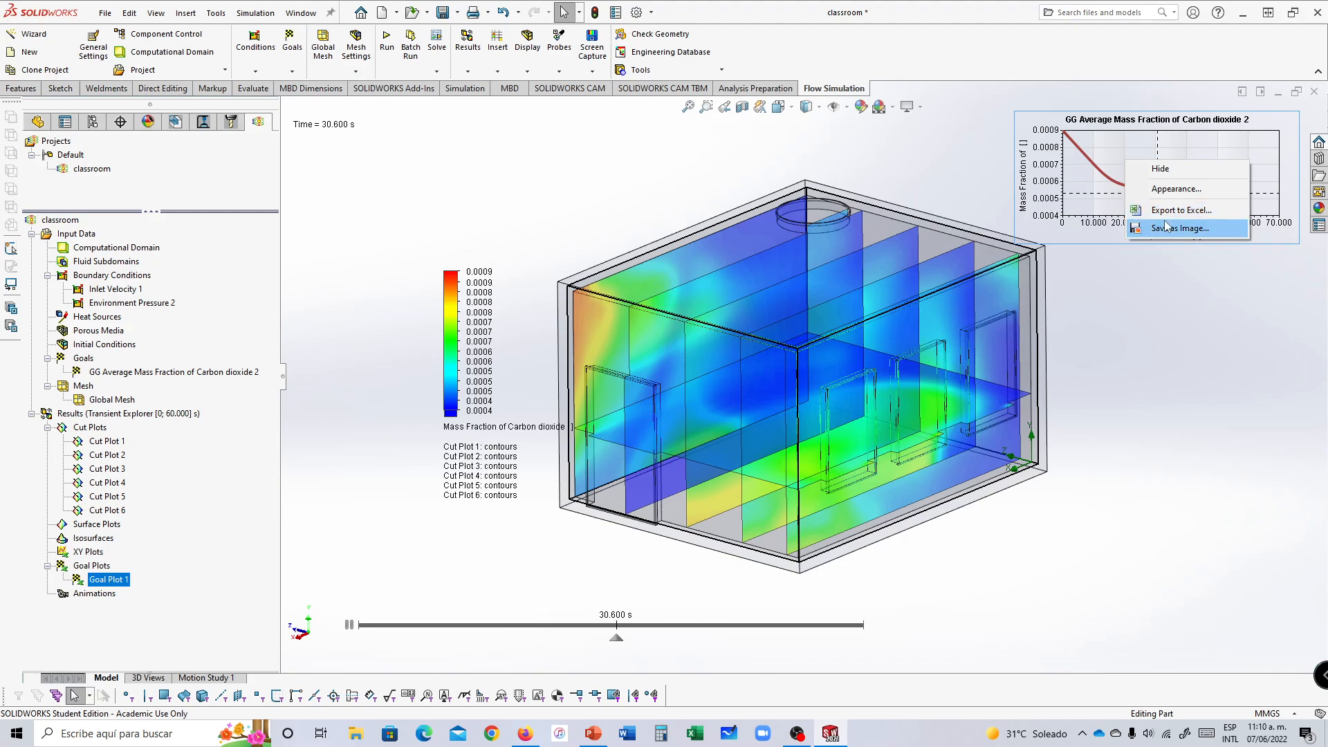
{"action": "left_click", "coordinate": [1167, 211]}
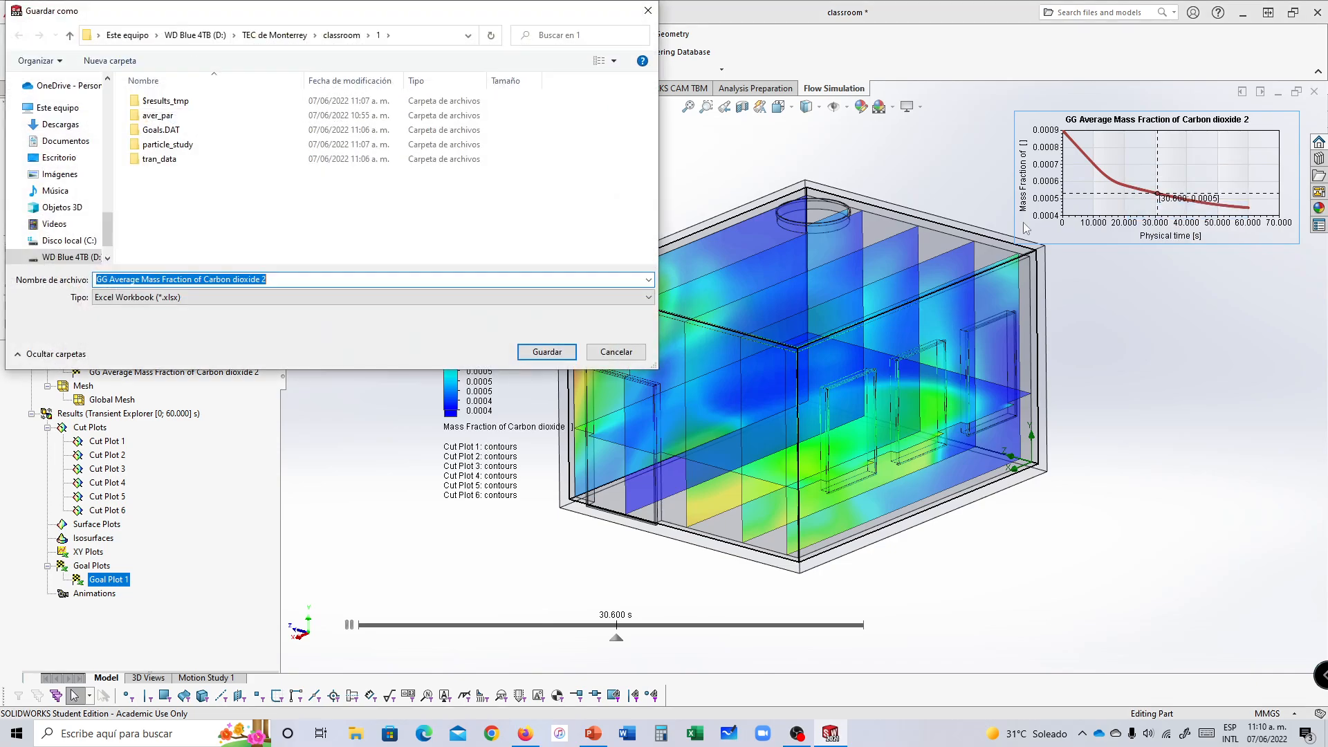
{"action": "left_click", "coordinate": [546, 353]}
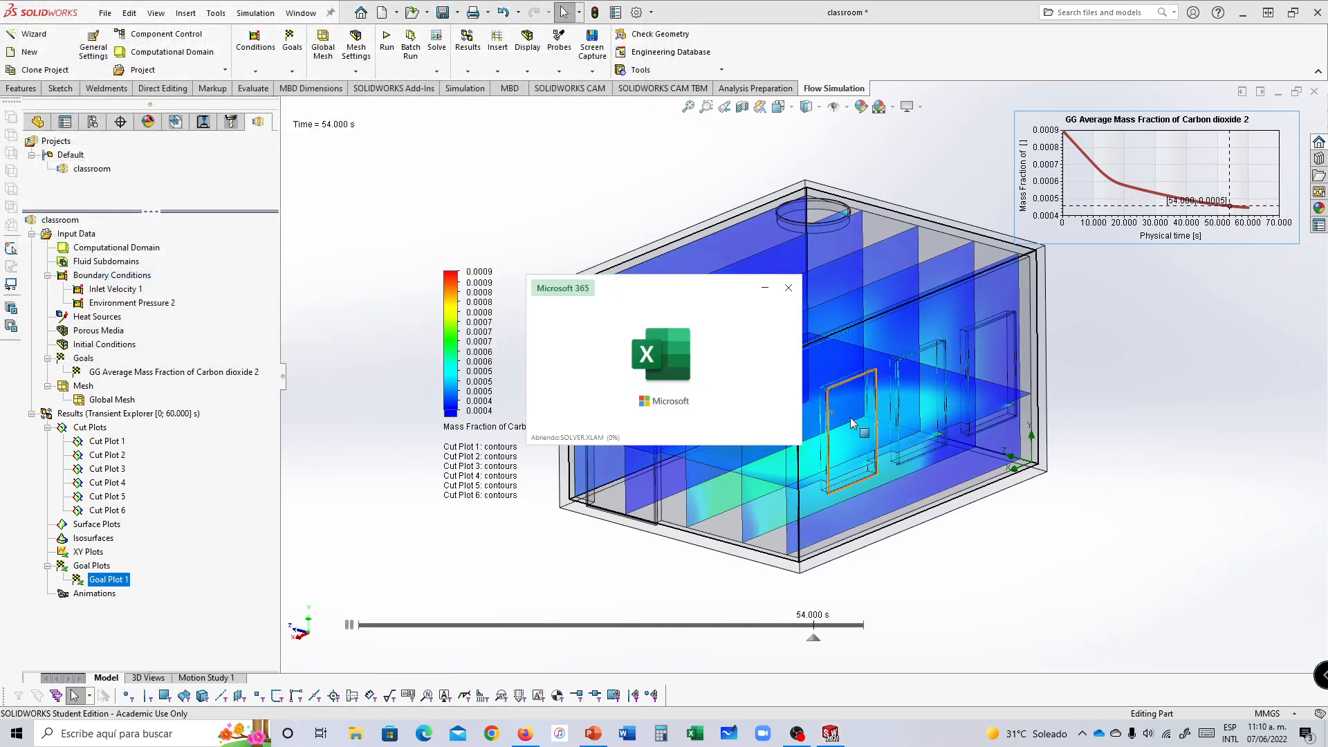
{"action": "left_click", "coordinate": [351, 630]}
{"action": "left_click", "coordinate": [696, 733]}
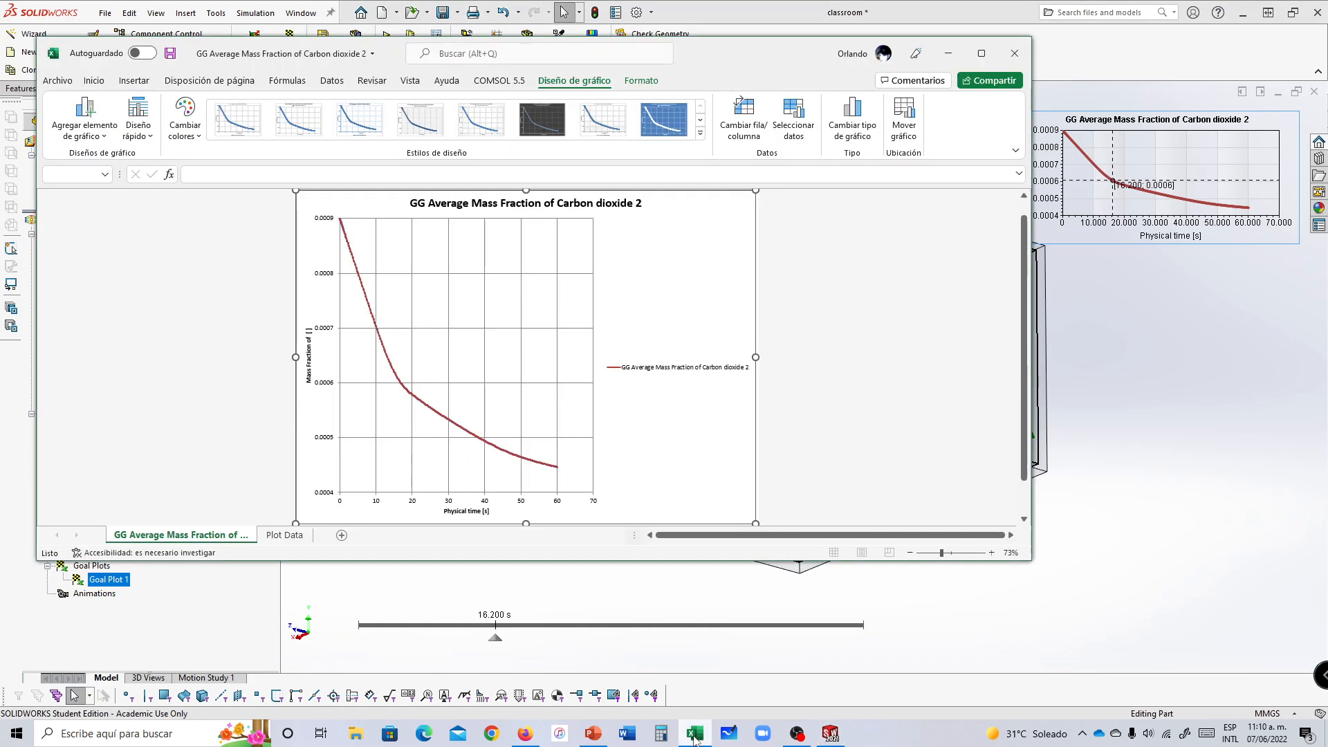
{"action": "left_click", "coordinate": [996, 23]}
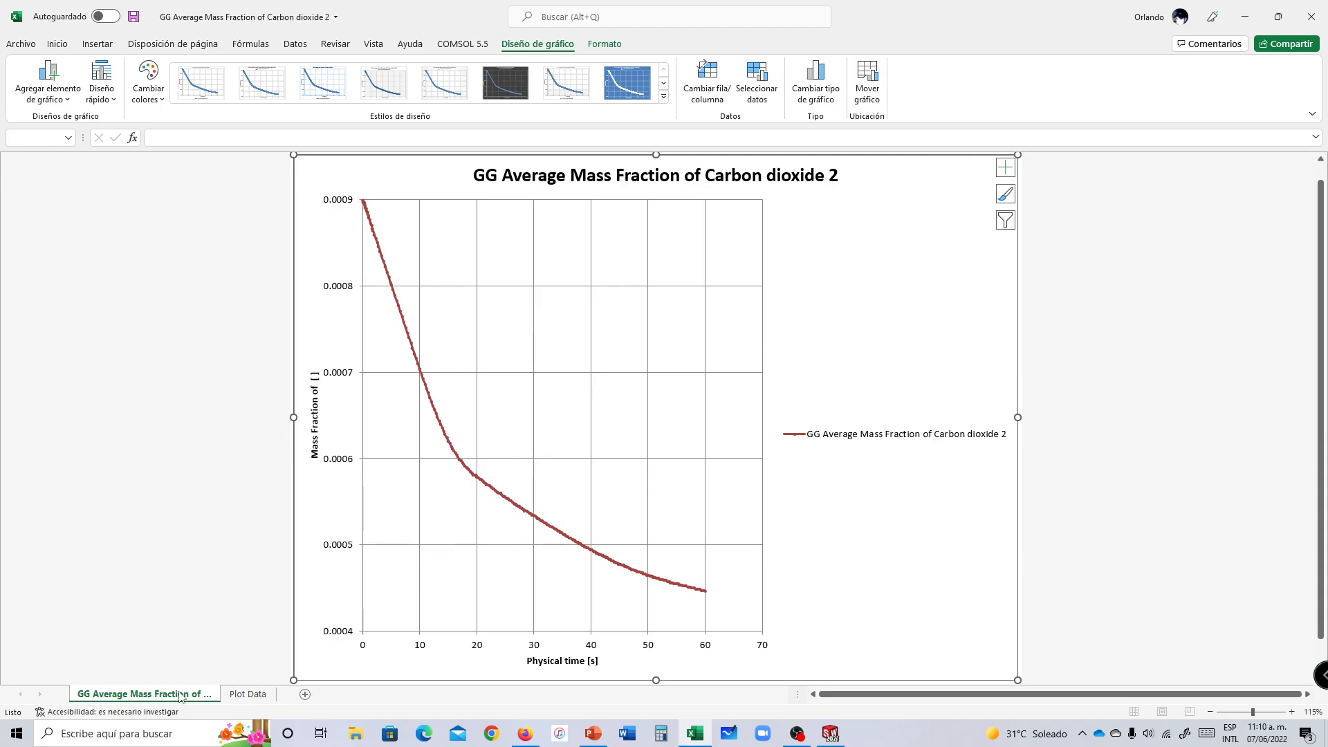
Step: Examine the exported time and mass fraction values on the Plot Data sheet, and close the workbook
{"action": "left_click", "coordinate": [247, 694]}
{"action": "scroll", "coordinate": [225, 357], "scroll_direction": "down", "scroll_amount": 20}
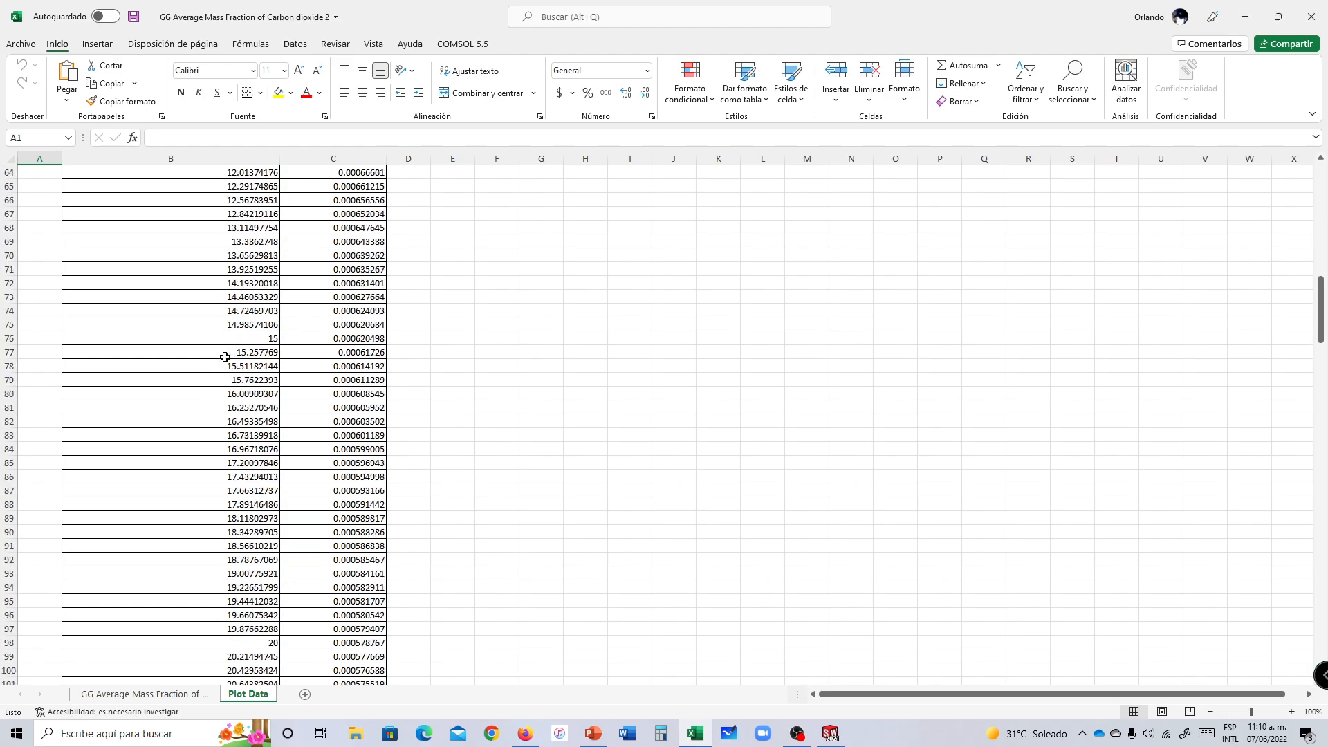
{"action": "scroll", "coordinate": [225, 357], "scroll_direction": "down", "scroll_amount": 20}
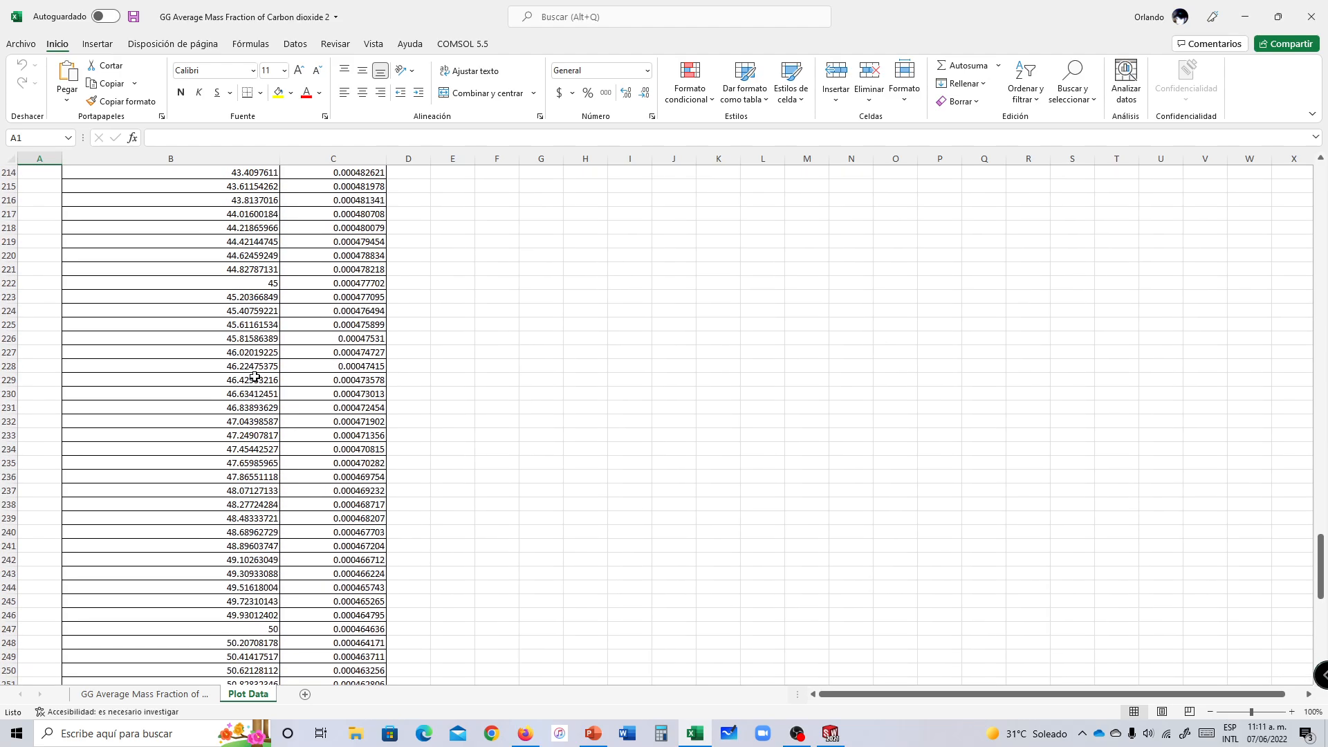
{"action": "scroll", "coordinate": [255, 377], "scroll_direction": "down", "scroll_amount": 20}
{"action": "scroll", "coordinate": [346, 391], "scroll_direction": "up", "scroll_amount": 10}
{"action": "scroll", "coordinate": [283, 404], "scroll_direction": "down", "scroll_amount": 15}
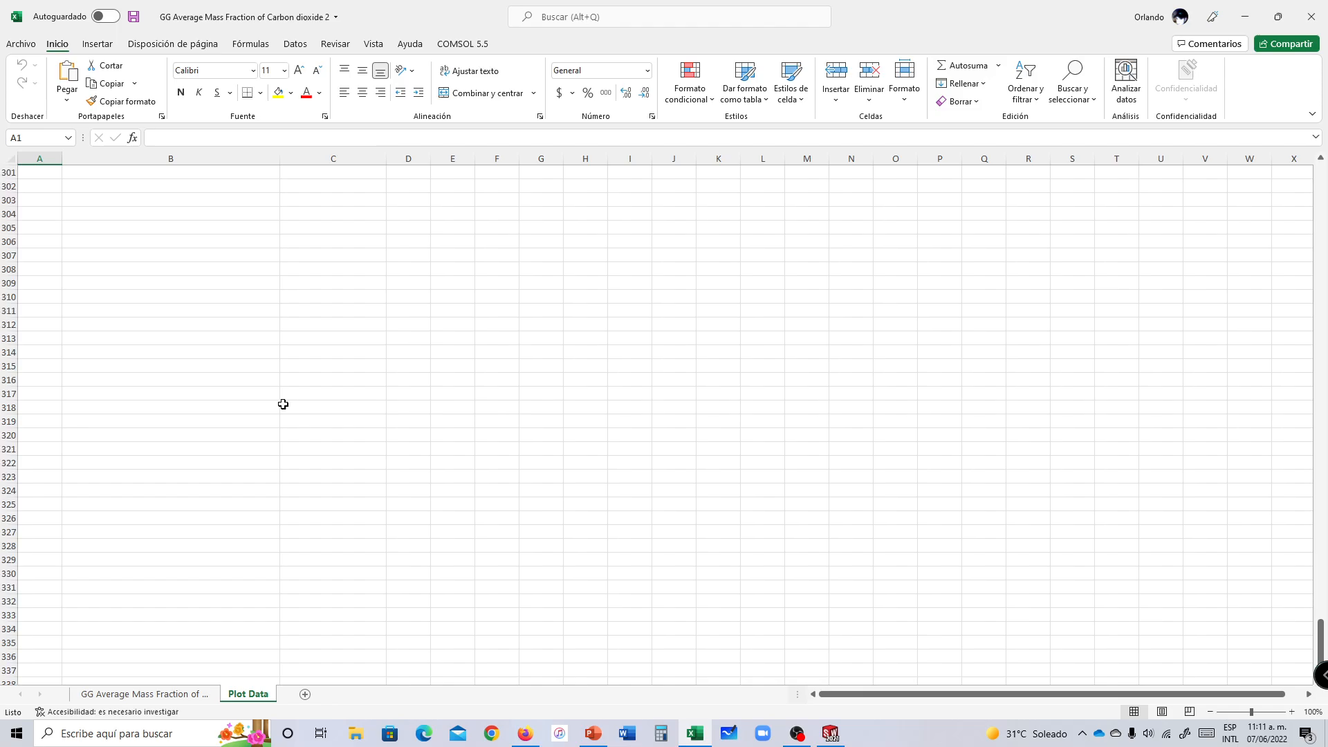
{"action": "scroll", "coordinate": [250, 317], "scroll_direction": "up", "scroll_amount": 20}
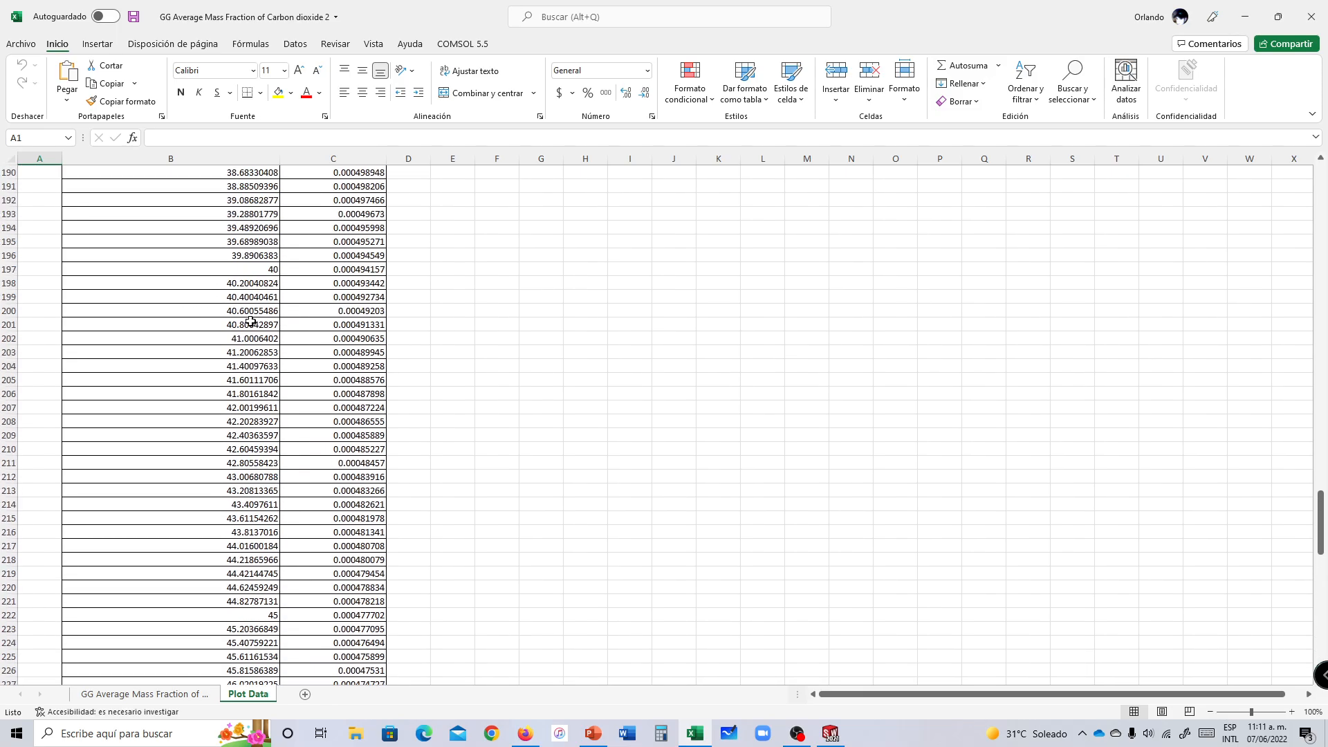
{"action": "scroll", "coordinate": [251, 321], "scroll_direction": "up", "scroll_amount": 20}
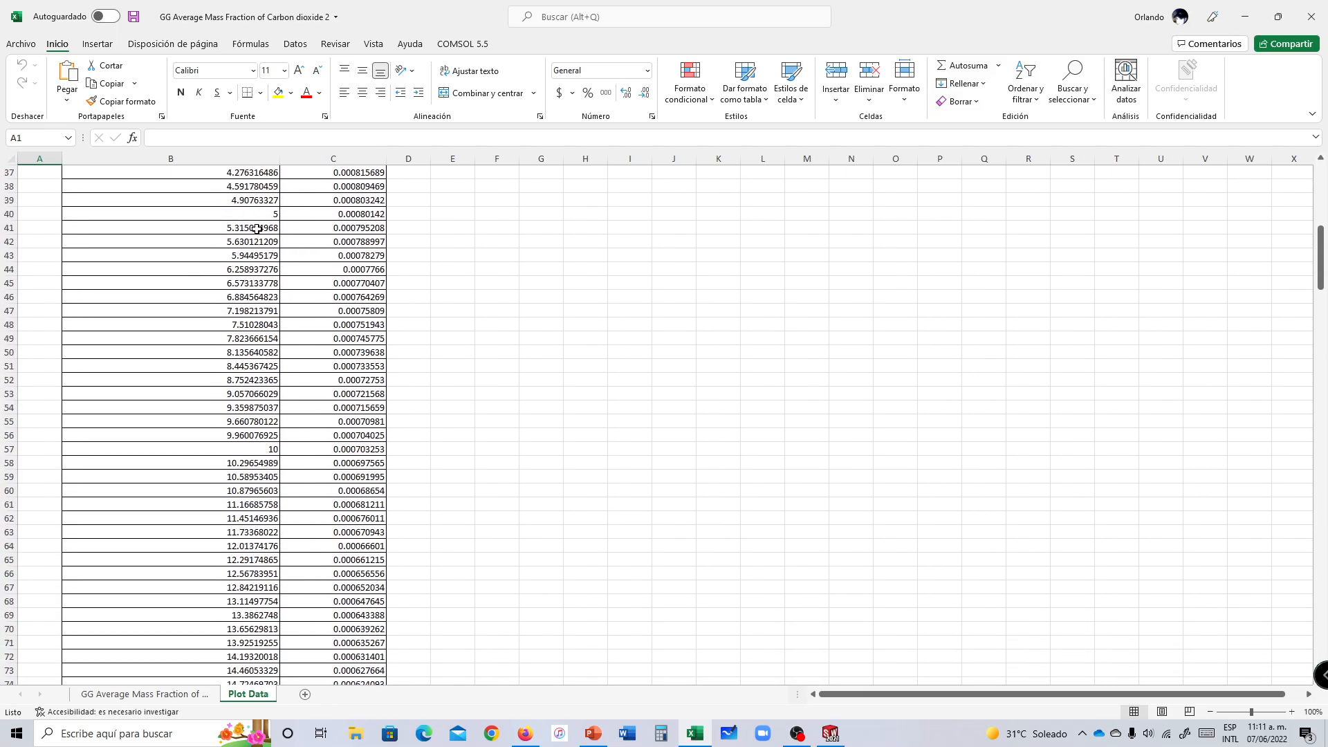
{"action": "scroll", "coordinate": [257, 229], "scroll_direction": "up", "scroll_amount": 12}
{"action": "left_click", "coordinate": [335, 43]}
{"action": "left_click", "coordinate": [1312, 15]}
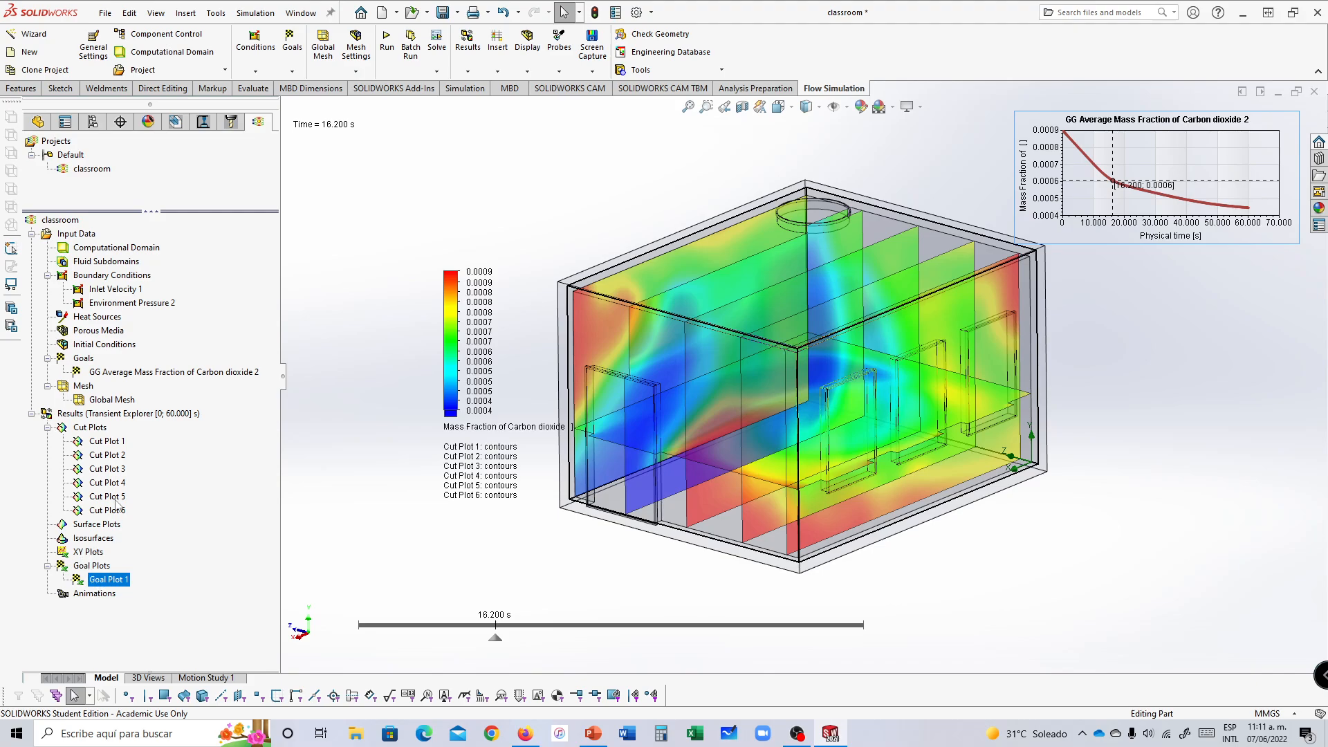
Step: Return from the assignment slide to SOLIDWORKS, switch the cut plots' parameter to Pressure and play the contours over time
{"action": "mouse_move", "coordinate": [353, 626]}
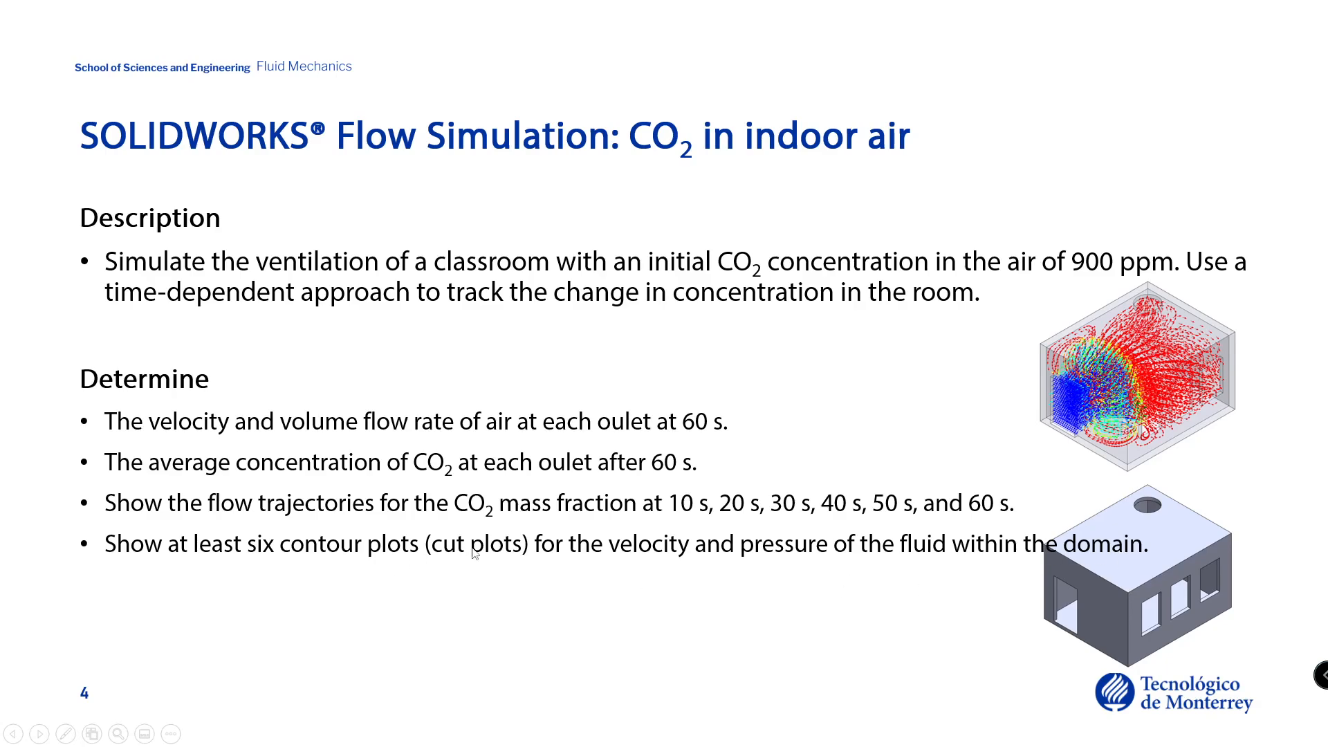
{"action": "key", "text": "alt+Tab"}
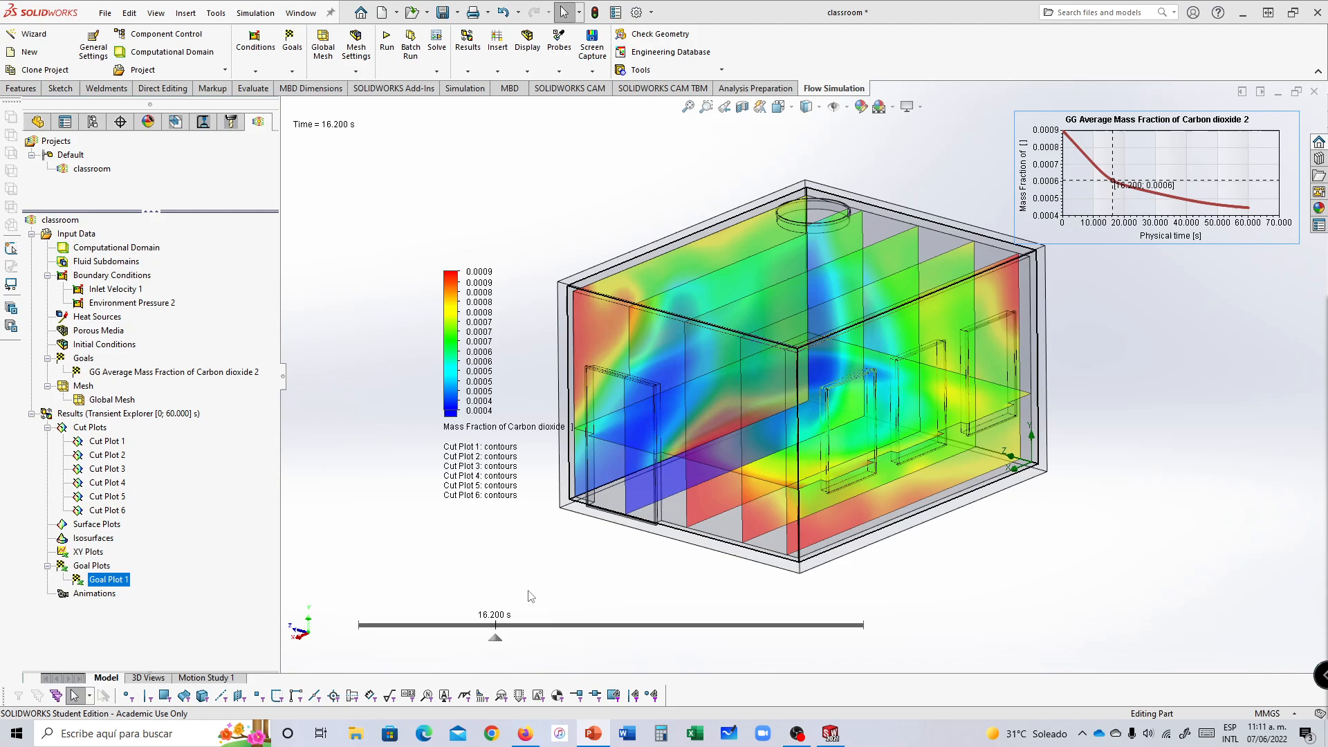
{"action": "left_click", "coordinate": [498, 427]}
{"action": "left_click", "coordinate": [518, 430]}
{"action": "left_click", "coordinate": [470, 451]}
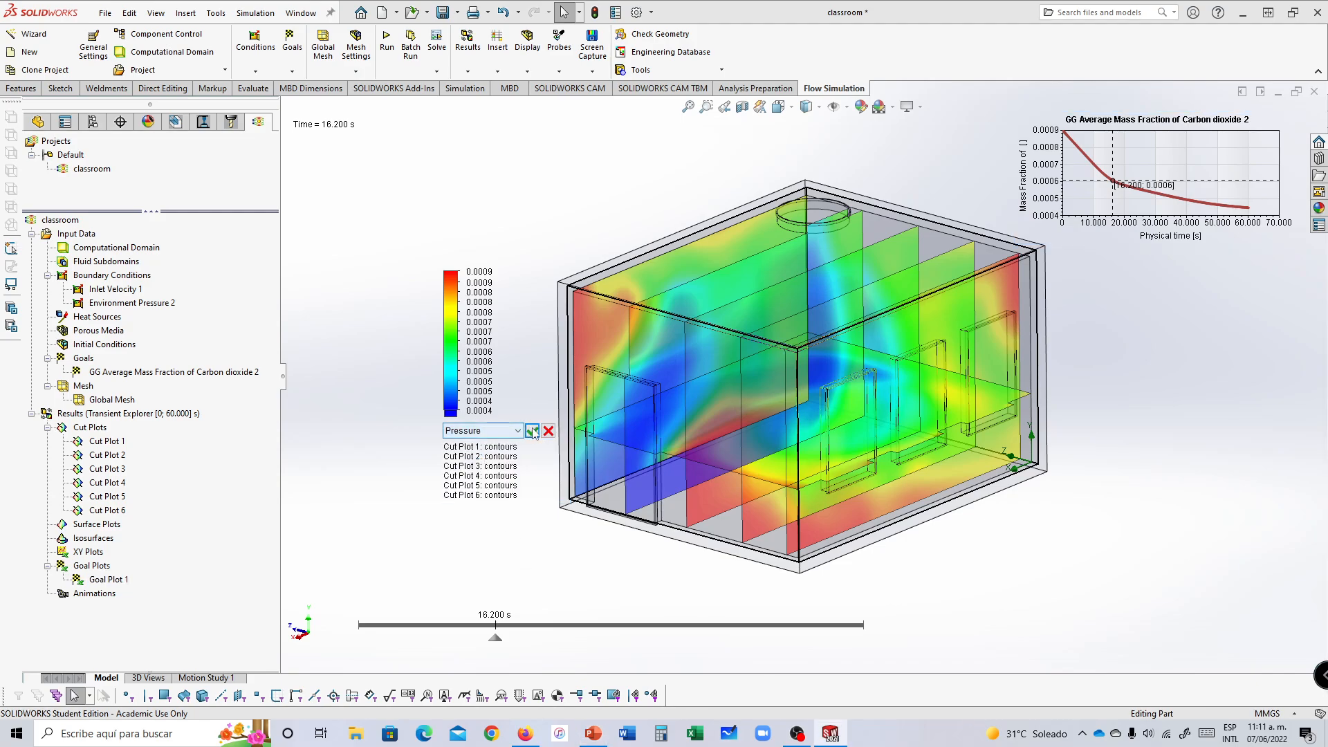
{"action": "left_click", "coordinate": [531, 430]}
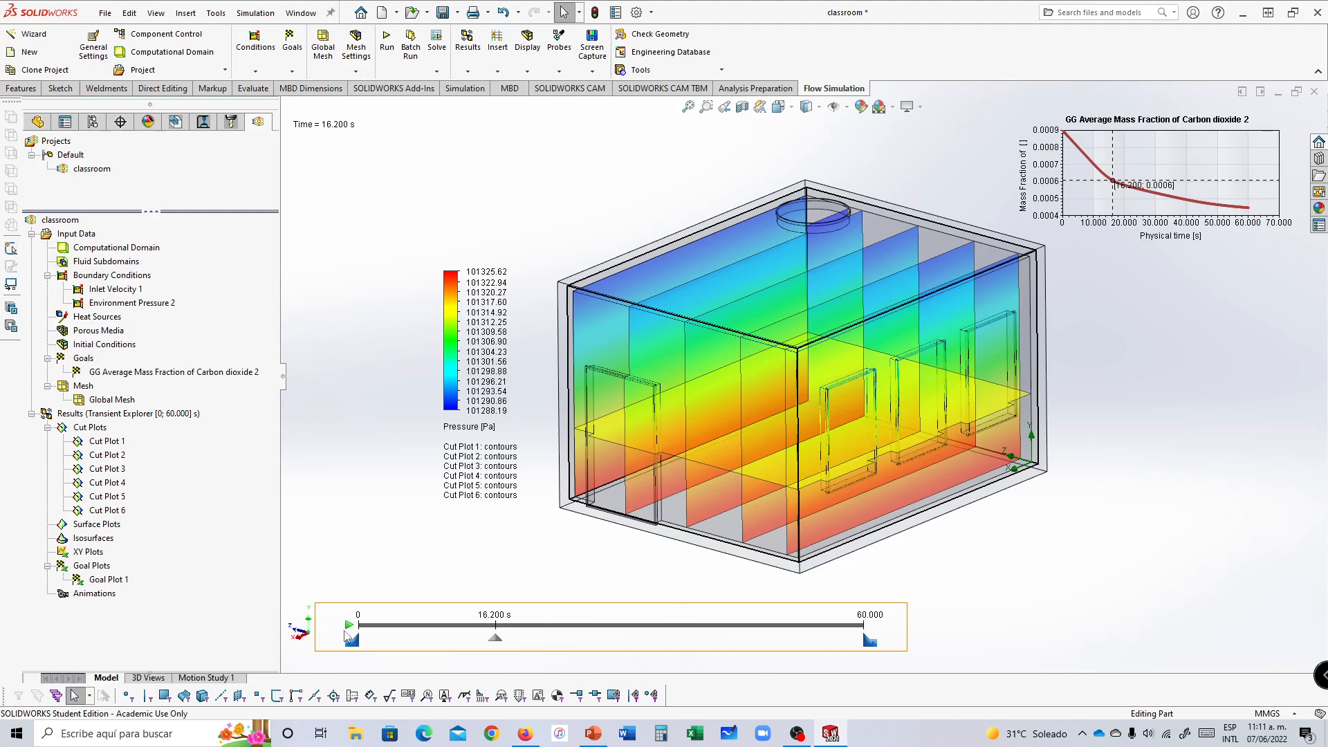
{"action": "left_click", "coordinate": [349, 626]}
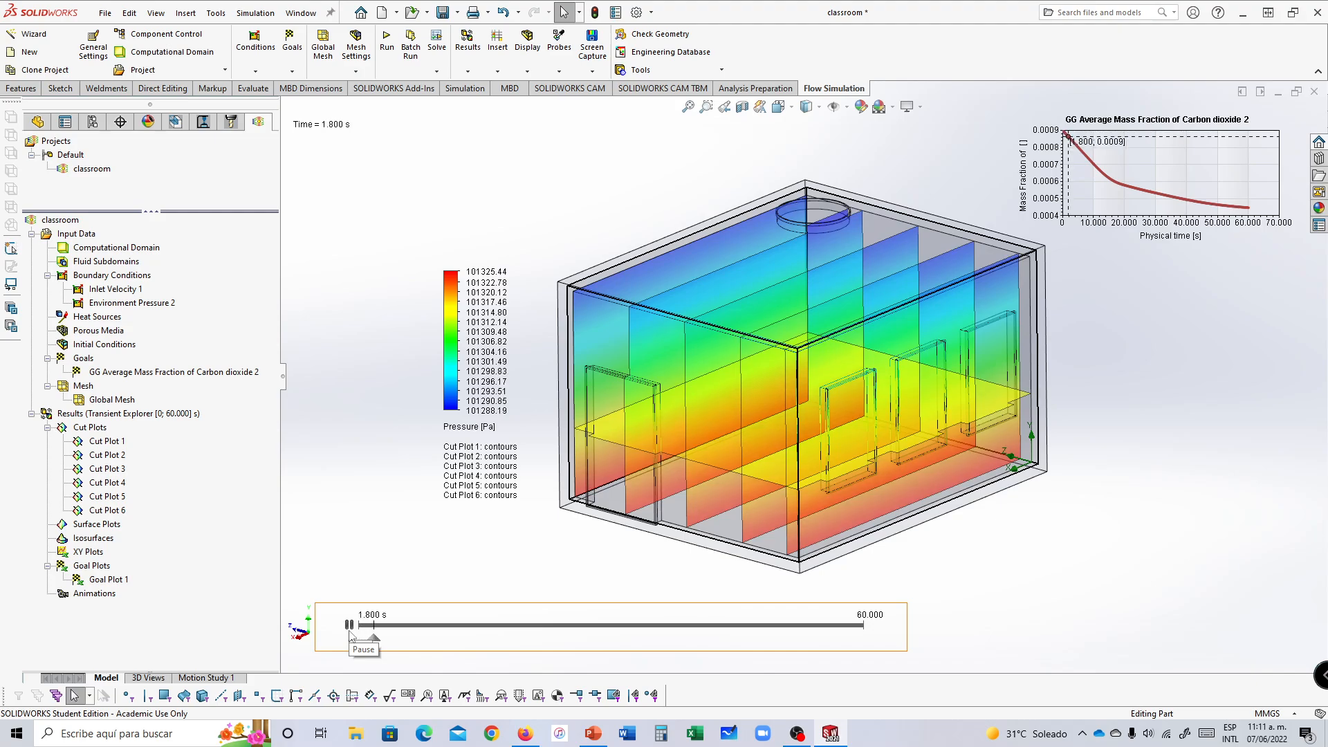
Step: Switch the cut plots' parameter from Pressure to Velocity and play the contours over time
{"action": "left_click", "coordinate": [469, 429]}
{"action": "left_click", "coordinate": [462, 485]}
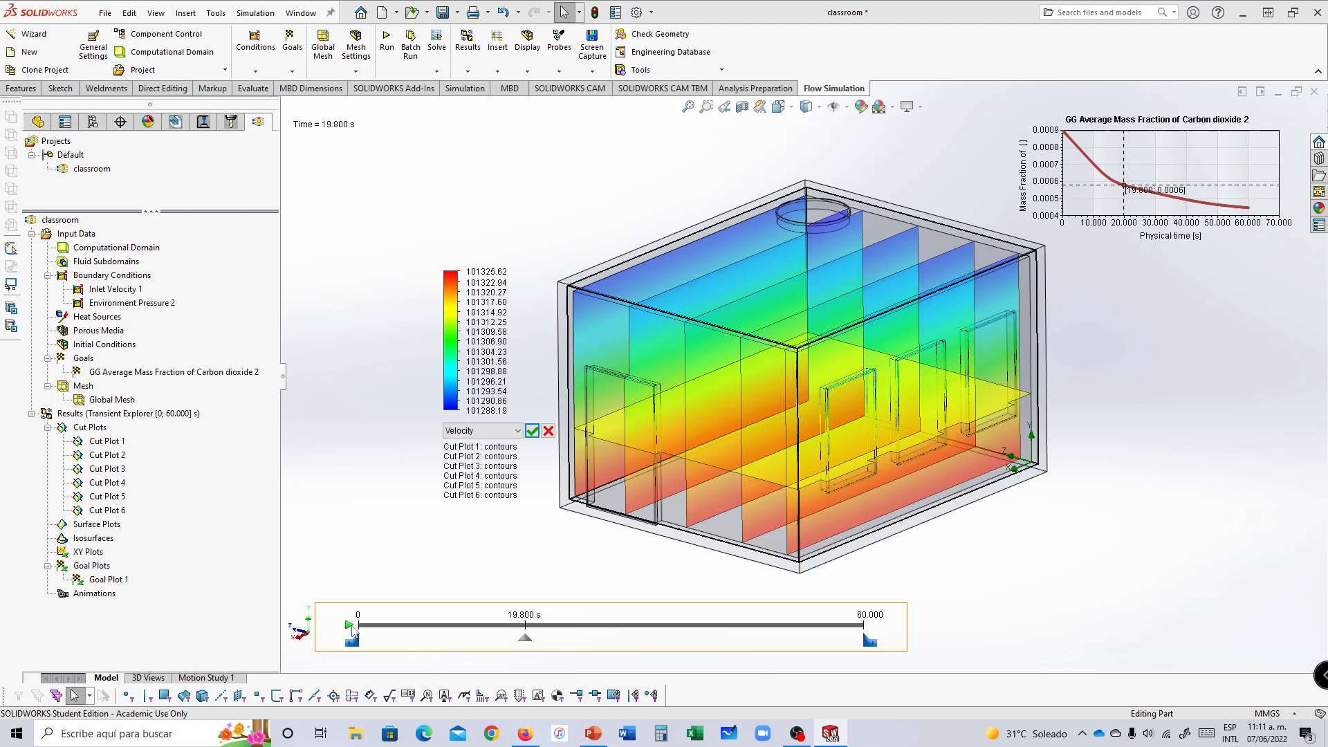
{"action": "left_click", "coordinate": [350, 626]}
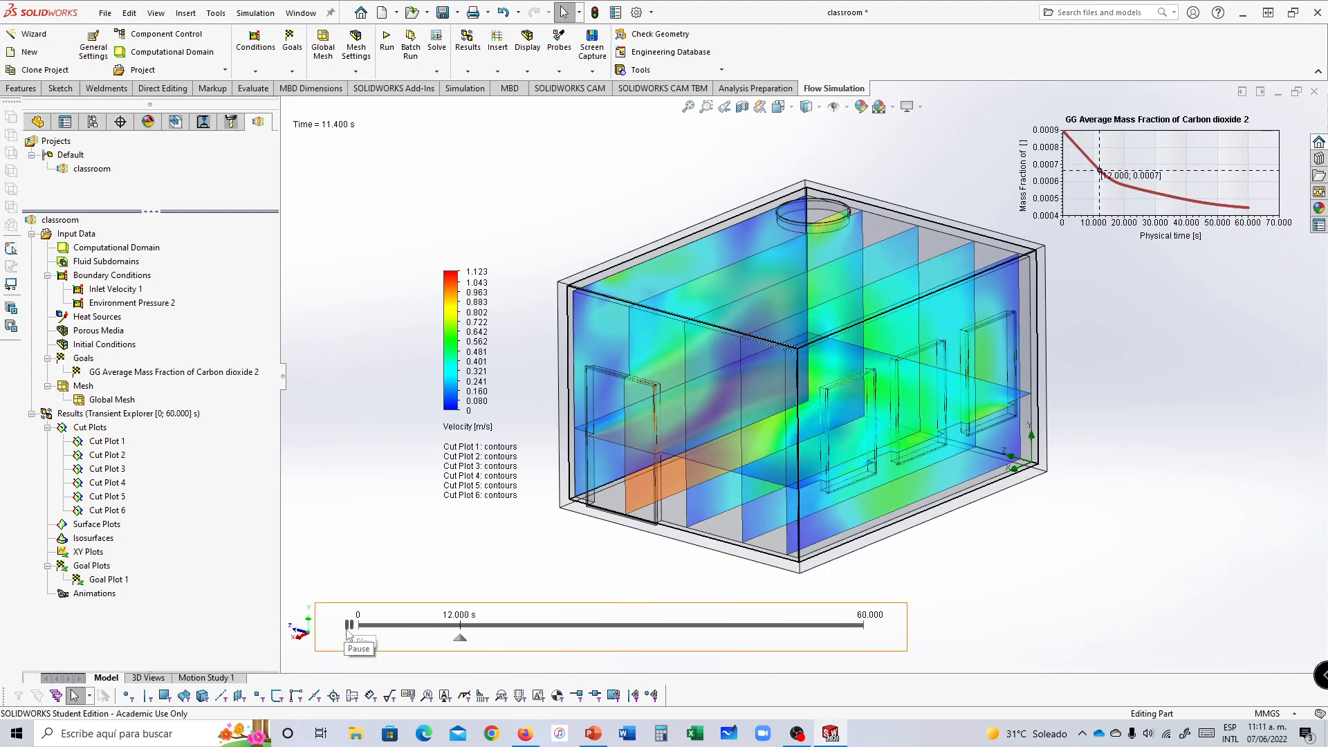
Step: Set the cut plots' parameter back to Mass Fraction of Carbon dioxide and replay the contours alongside the goal chart
{"action": "left_click", "coordinate": [459, 431]}
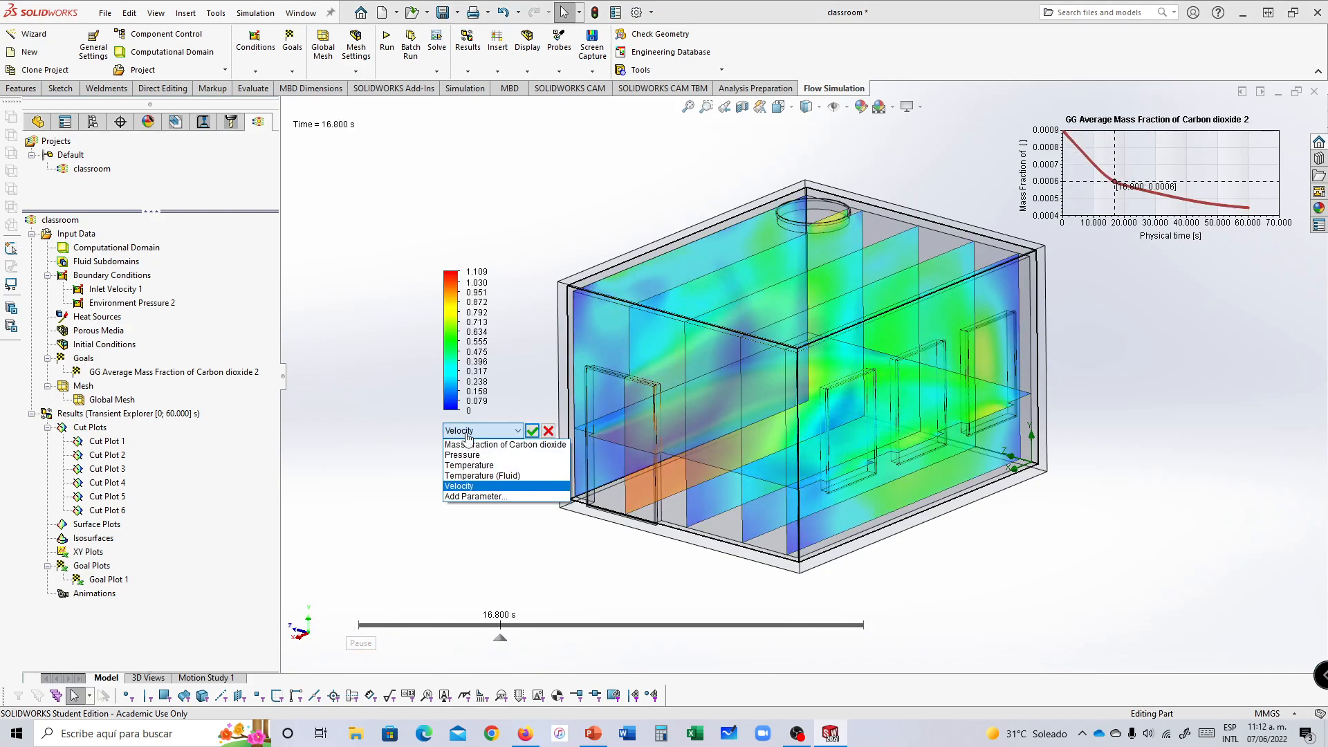
{"action": "left_click", "coordinate": [469, 444]}
{"action": "left_click", "coordinate": [528, 431]}
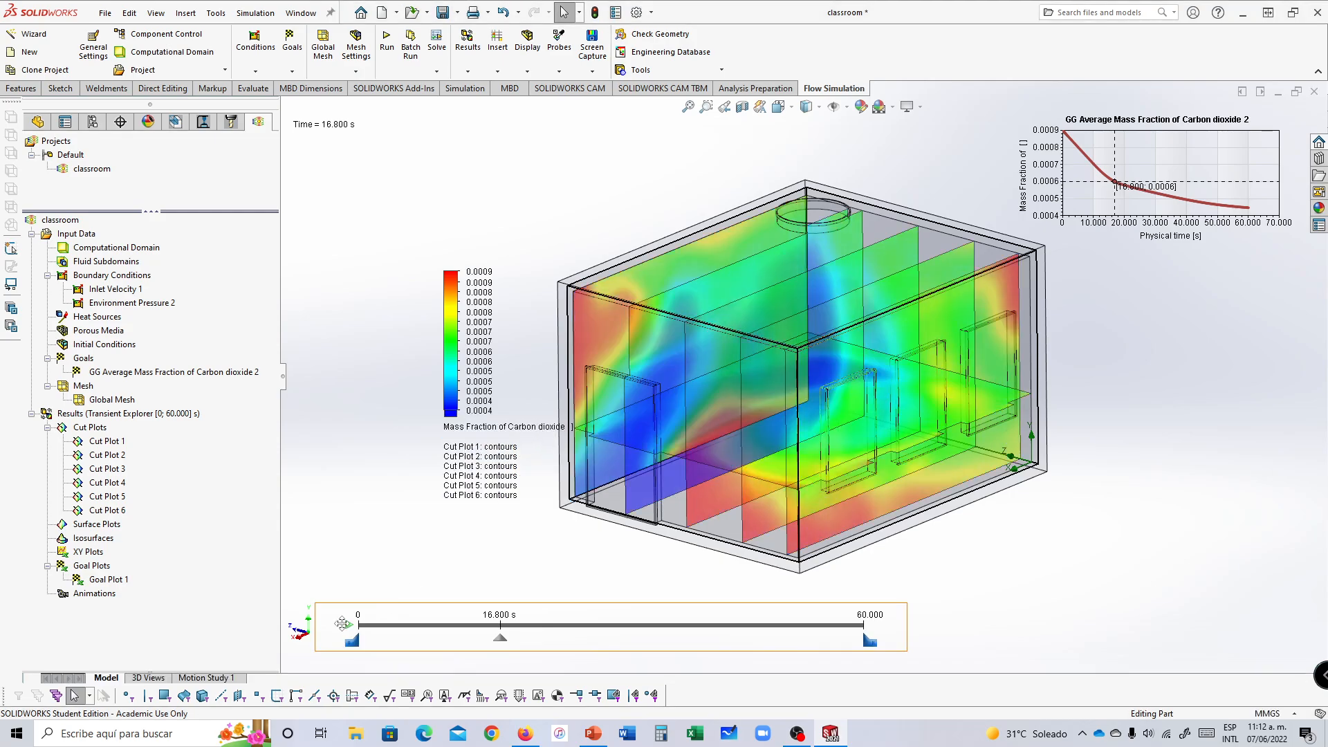
{"action": "left_click", "coordinate": [350, 626]}
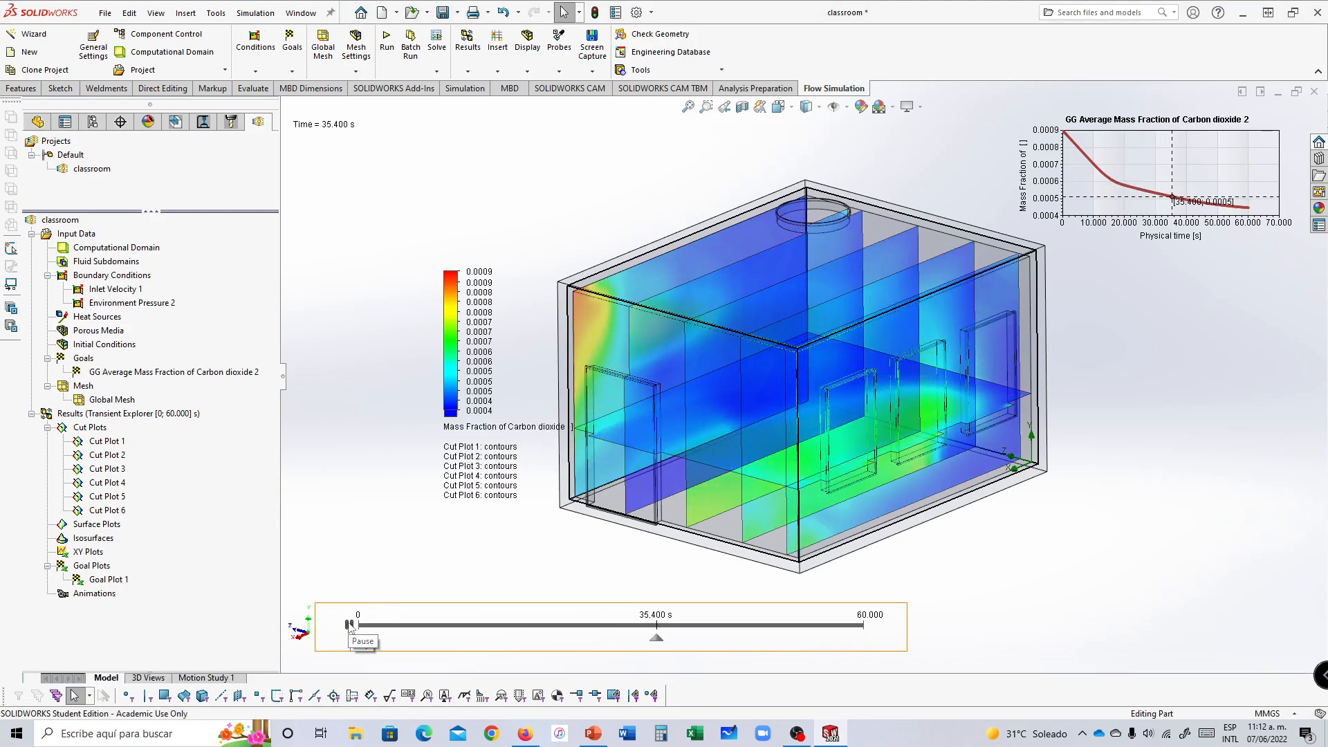